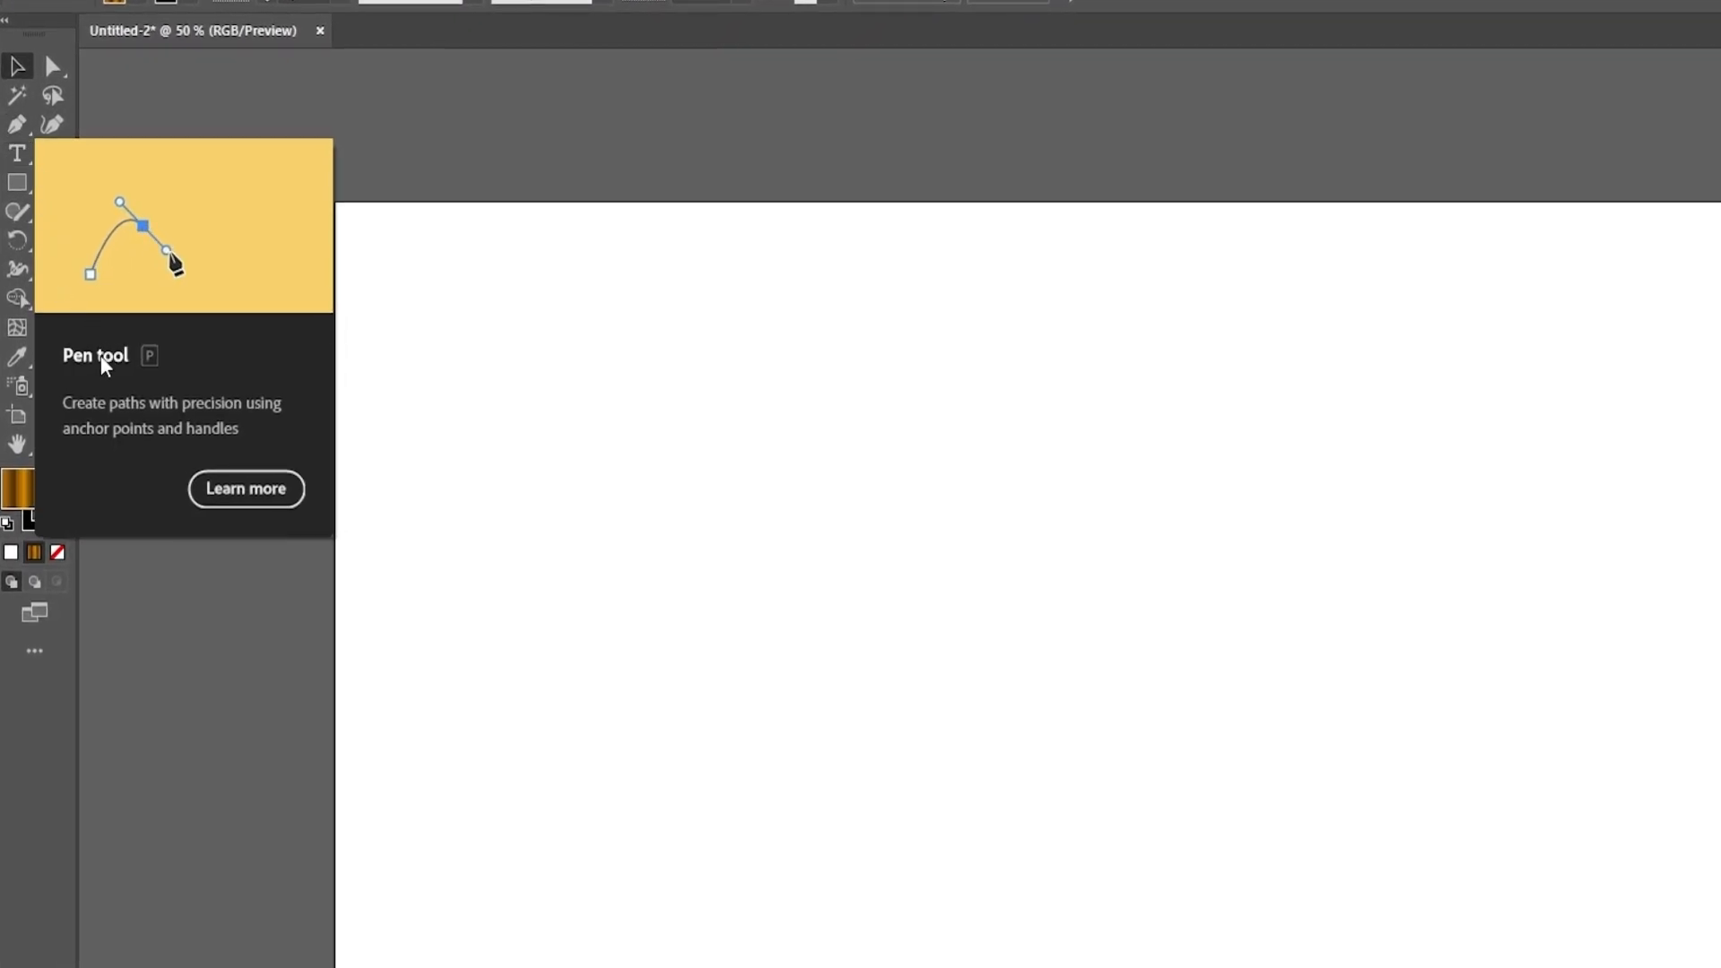
Draw a closed, stepped gold-gradient bar with the Pen tool along the artboard's top edge, about 61 px tall at its deeper right end
click(23, 126)
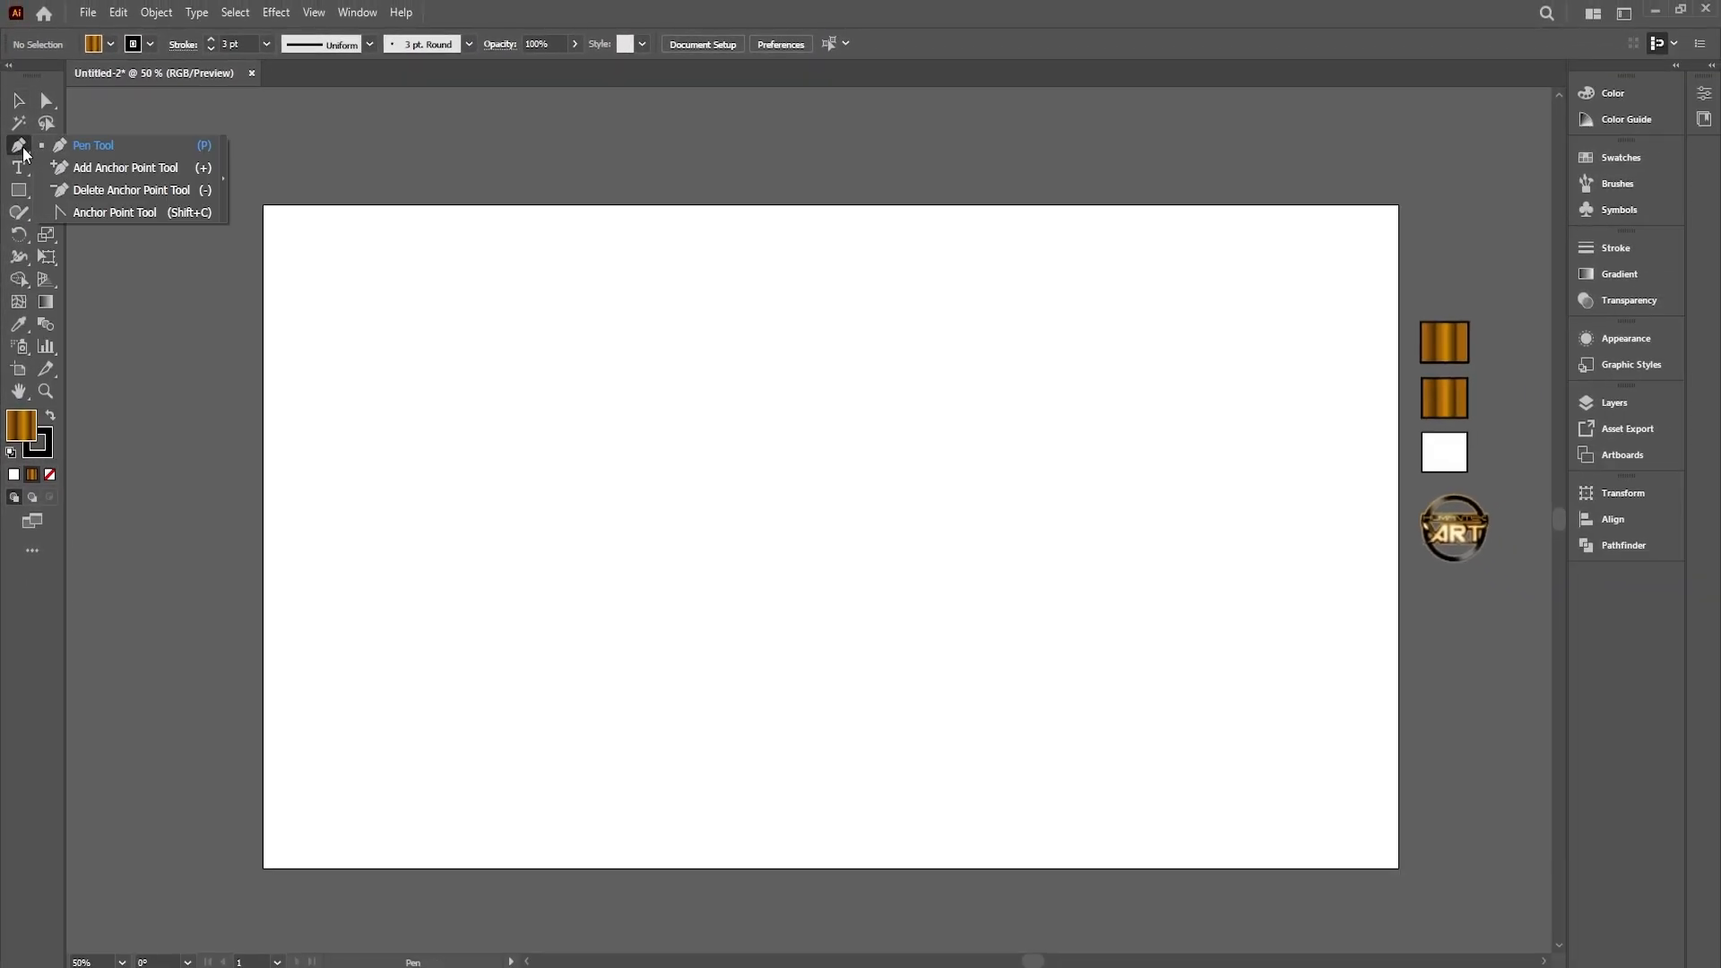
click(74, 146)
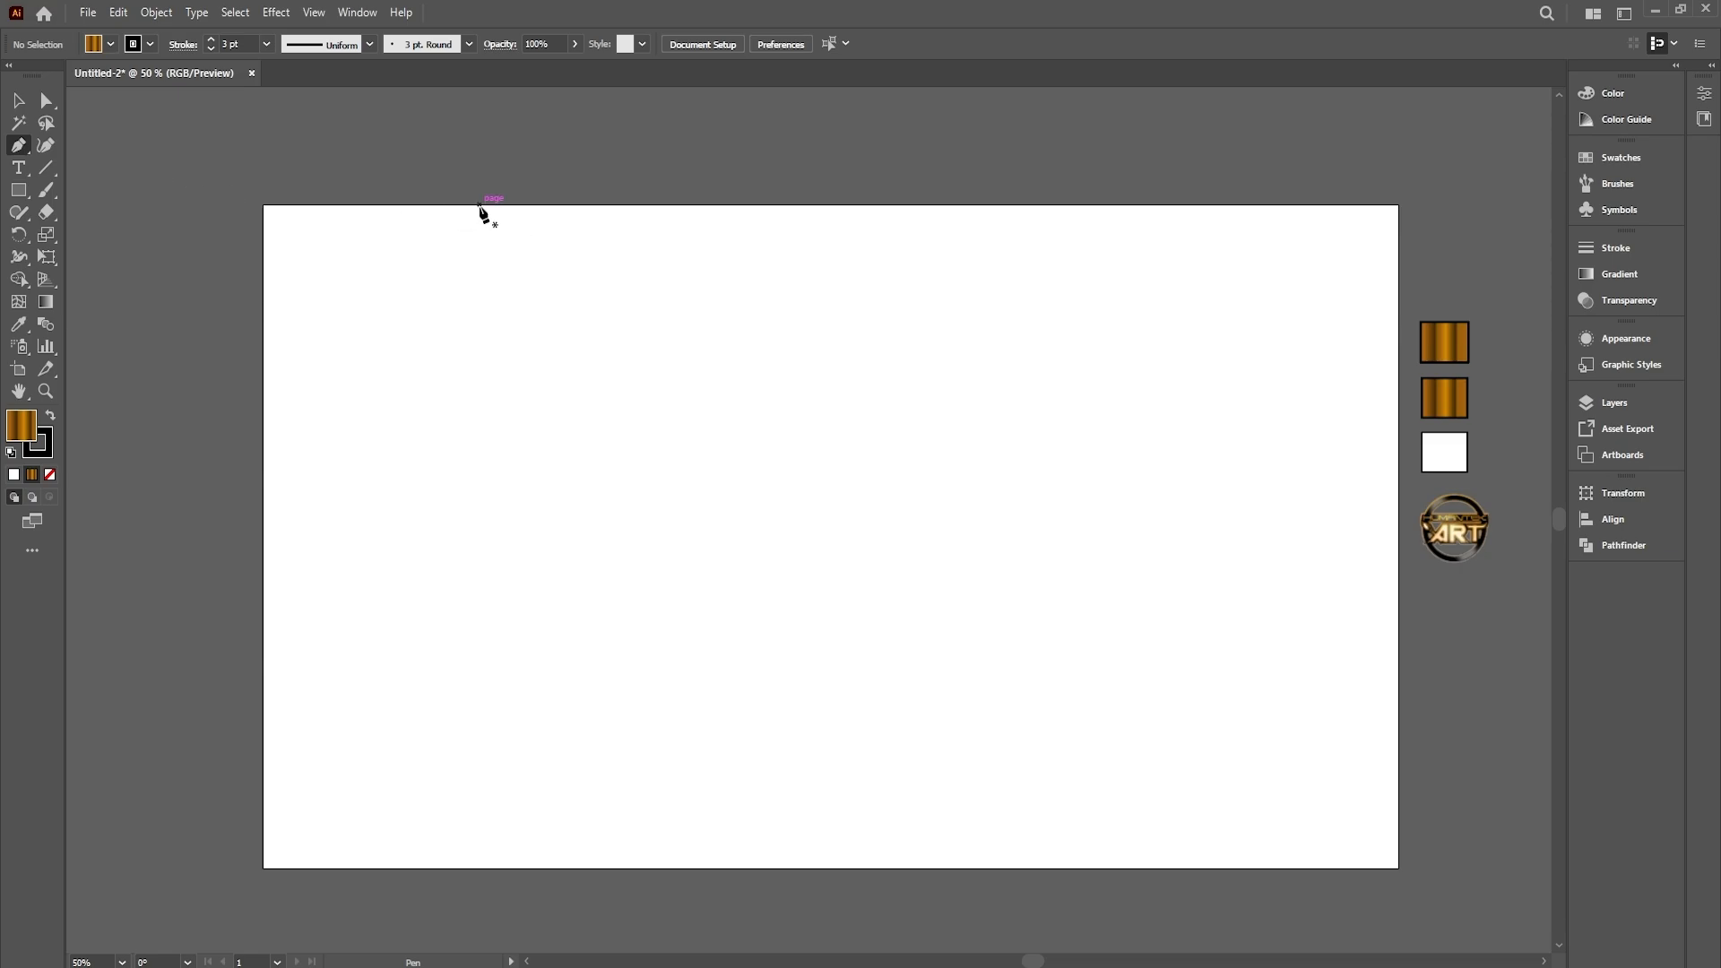
drag(509, 207, 491, 220)
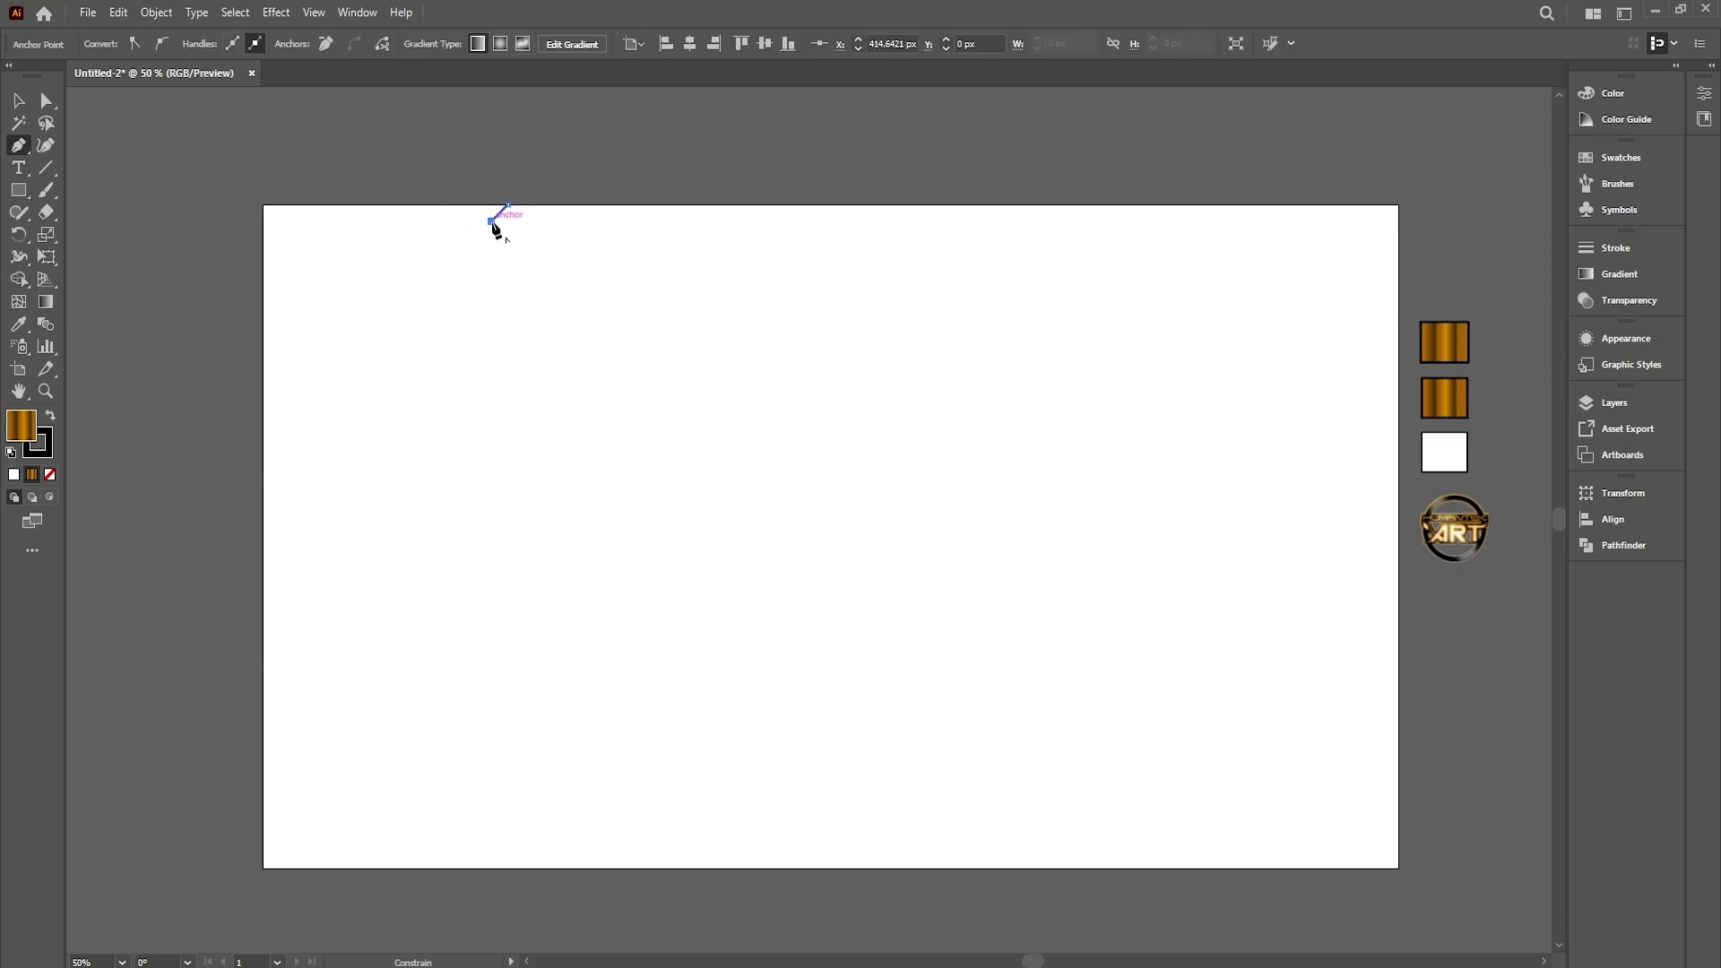
click(671, 220)
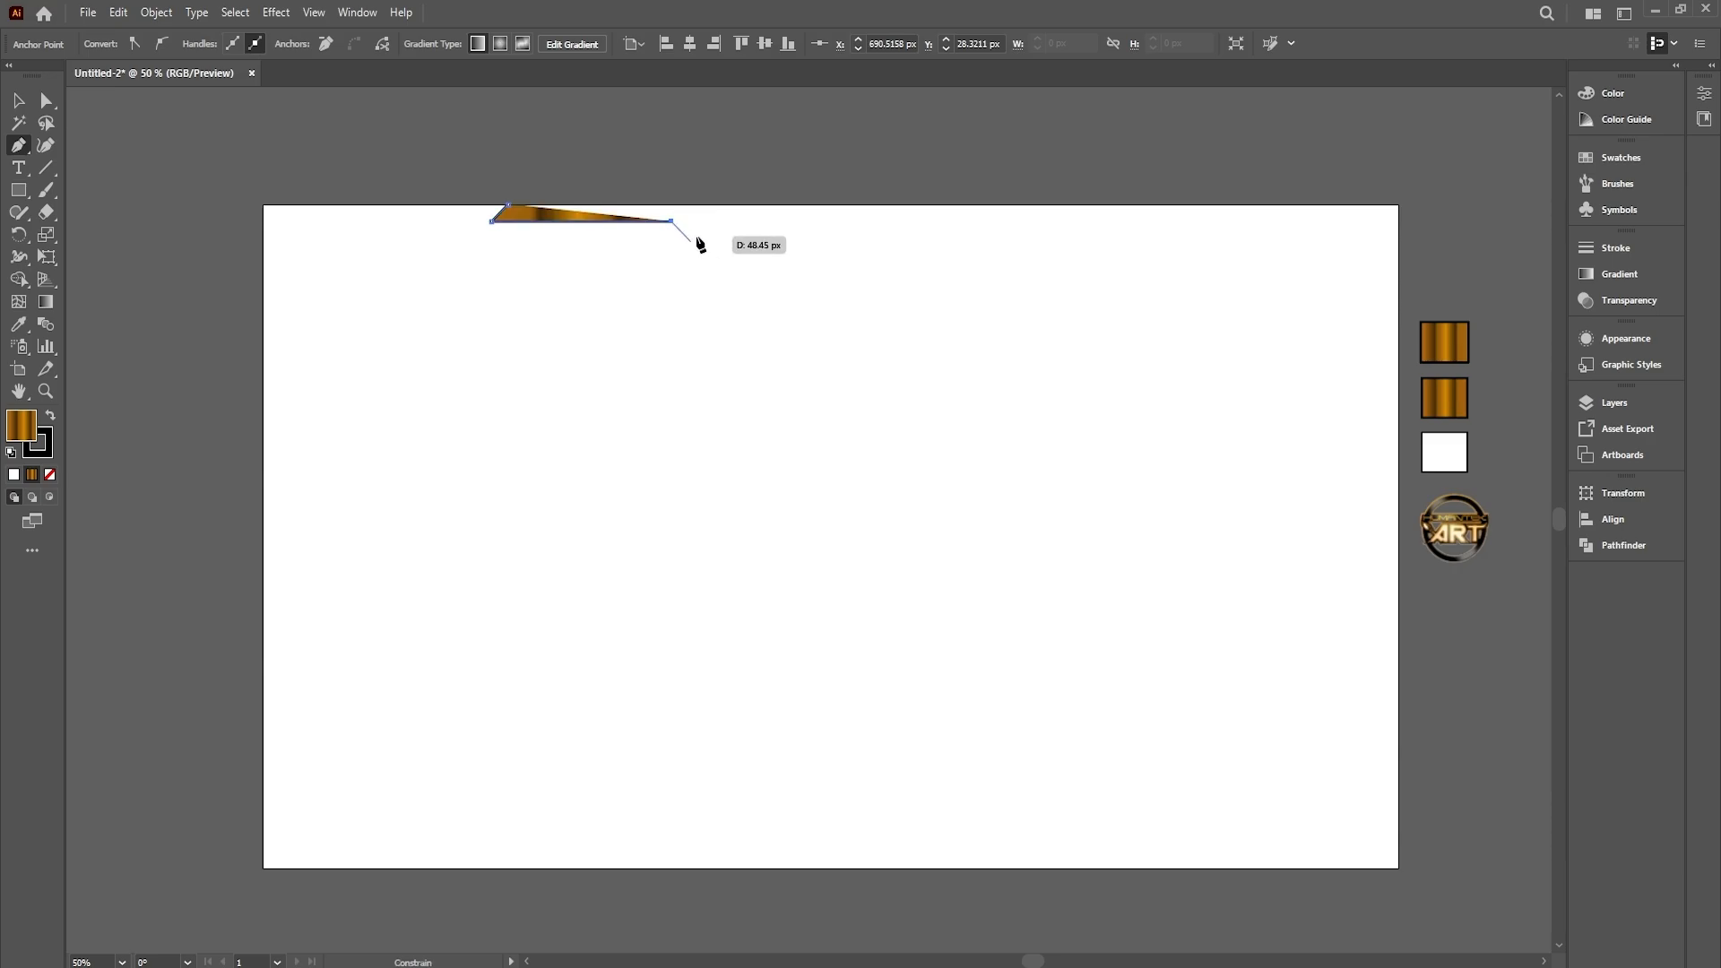
click(691, 242)
click(952, 242)
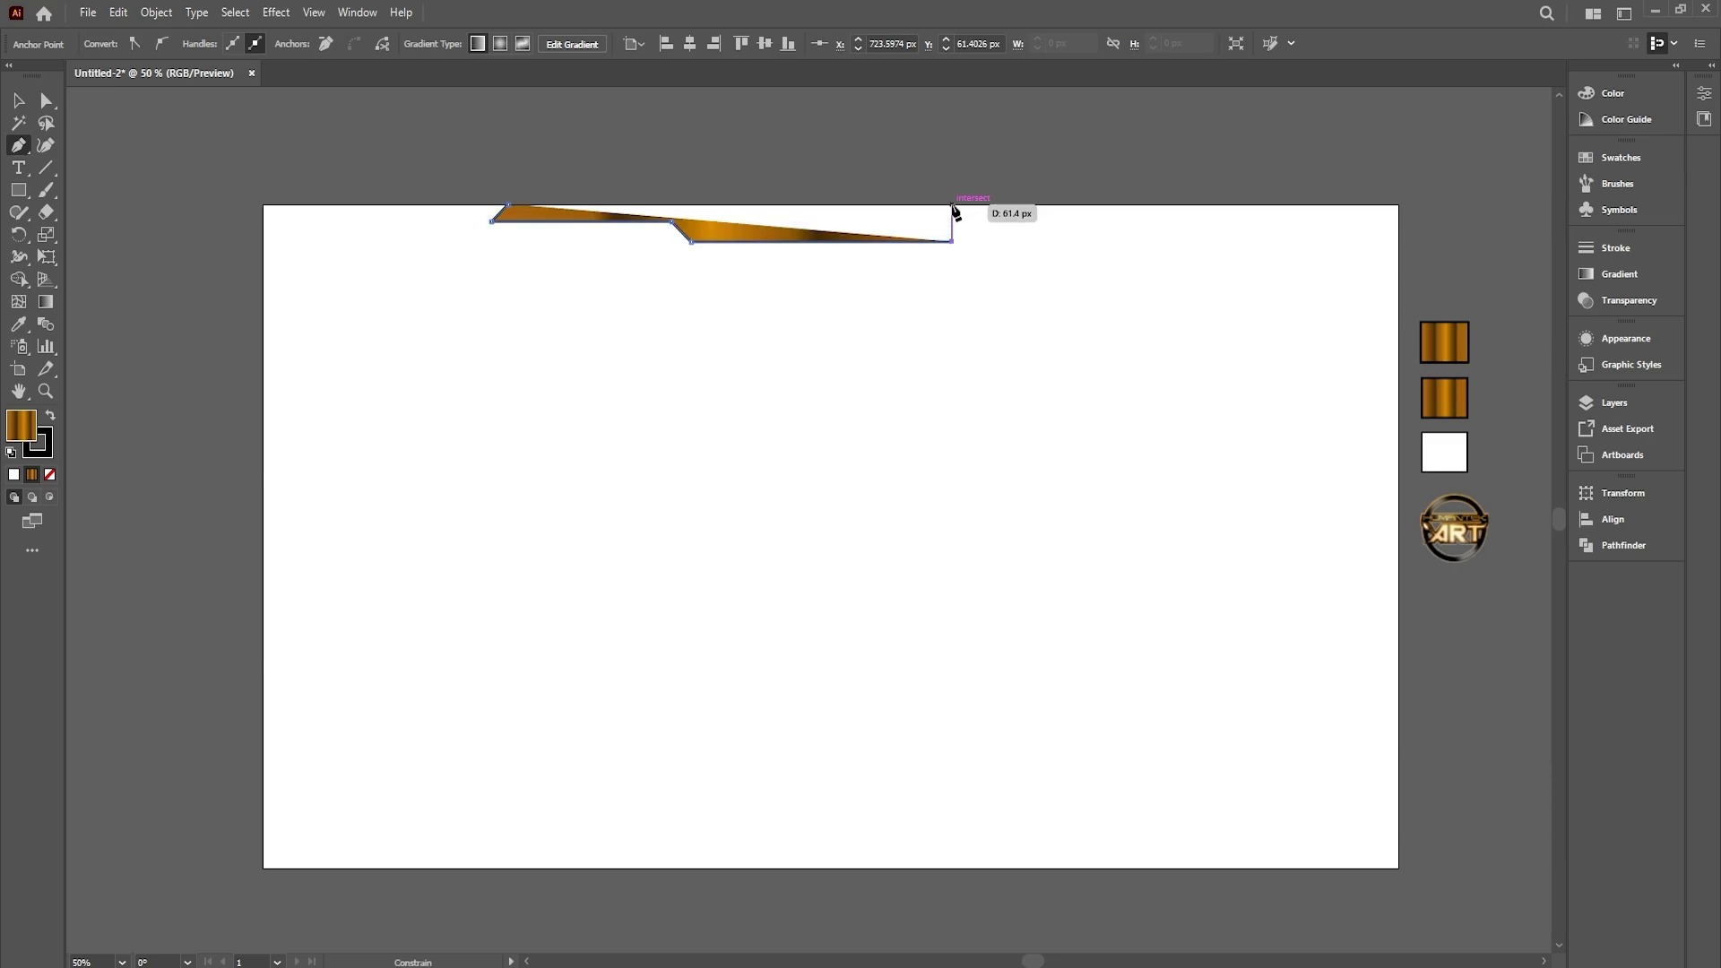
click(952, 205)
click(507, 204)
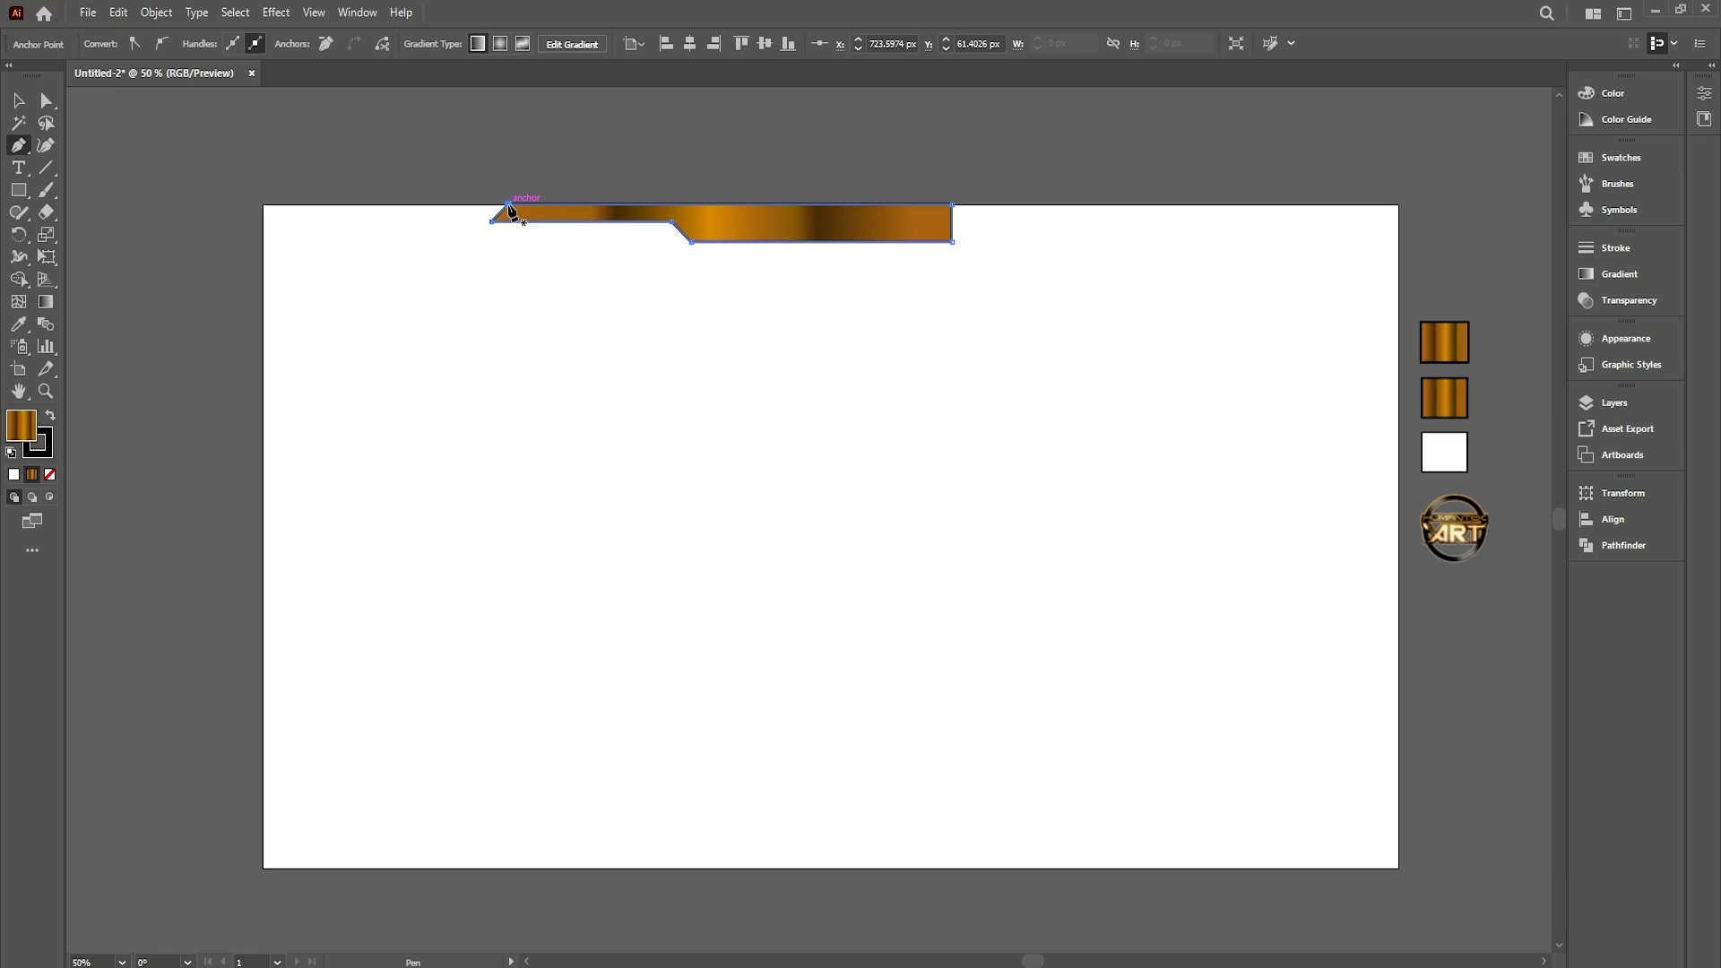
key(v)
click(387, 293)
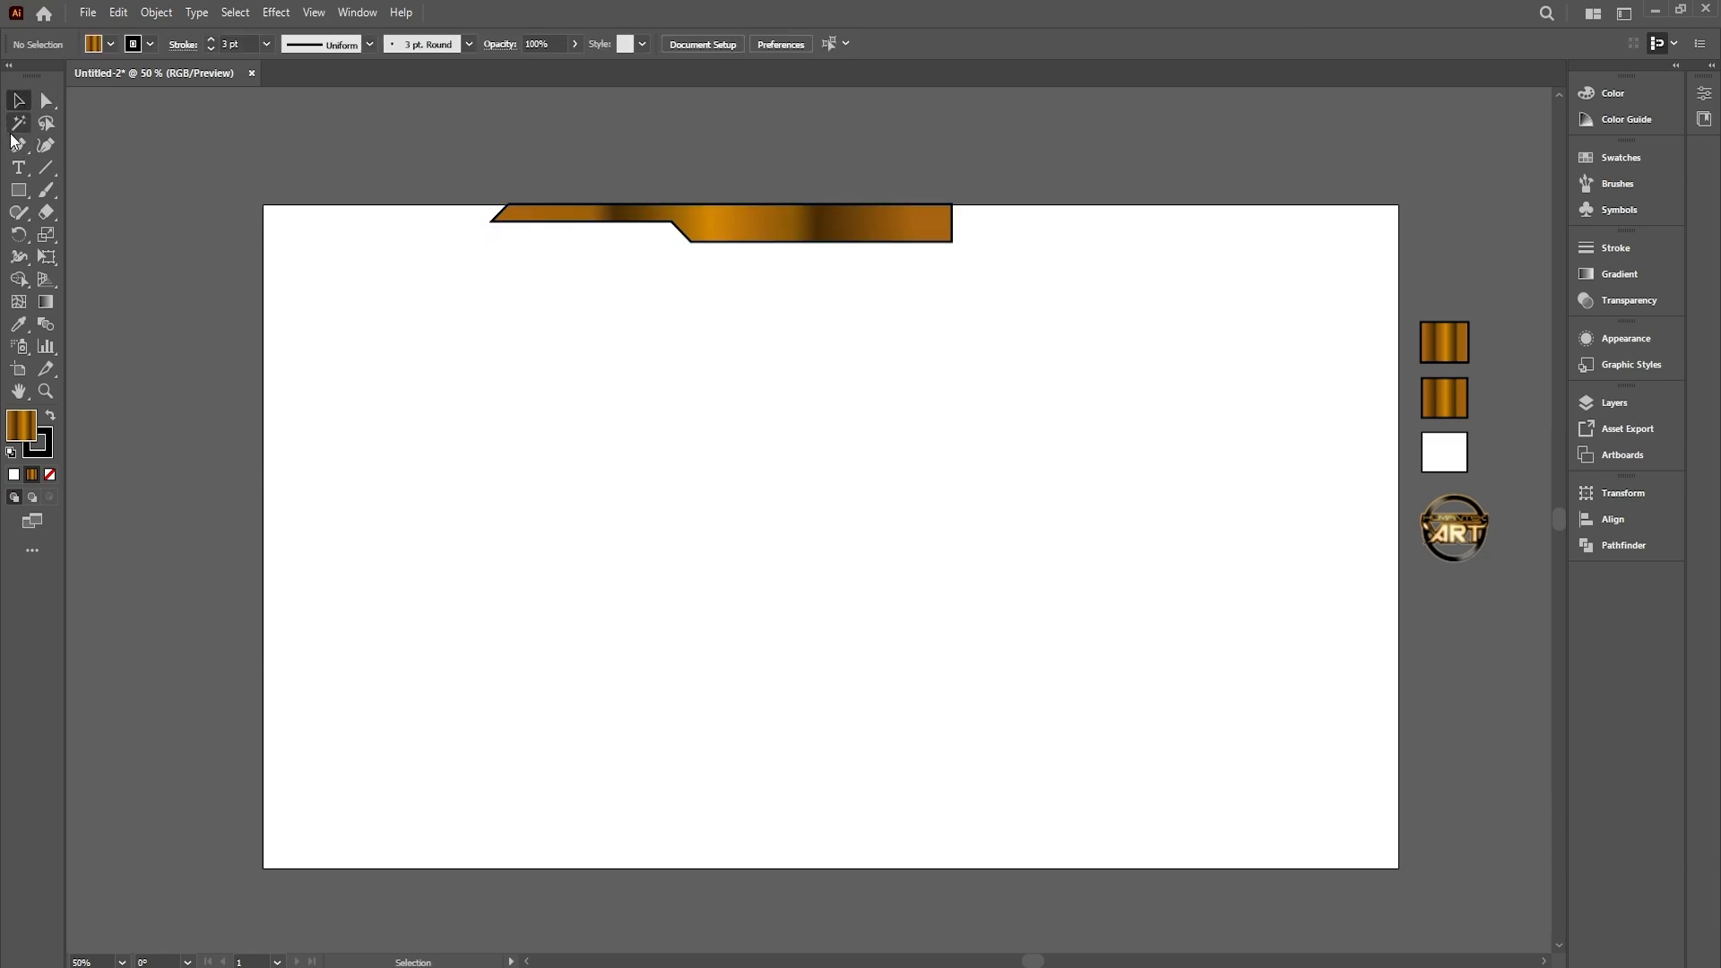
Draw a closed L-shaped frame piece around the artboard's top-left corner, starting at the bar's lower-left point, with a notched vertical arm about 44 px wide
click(492, 221)
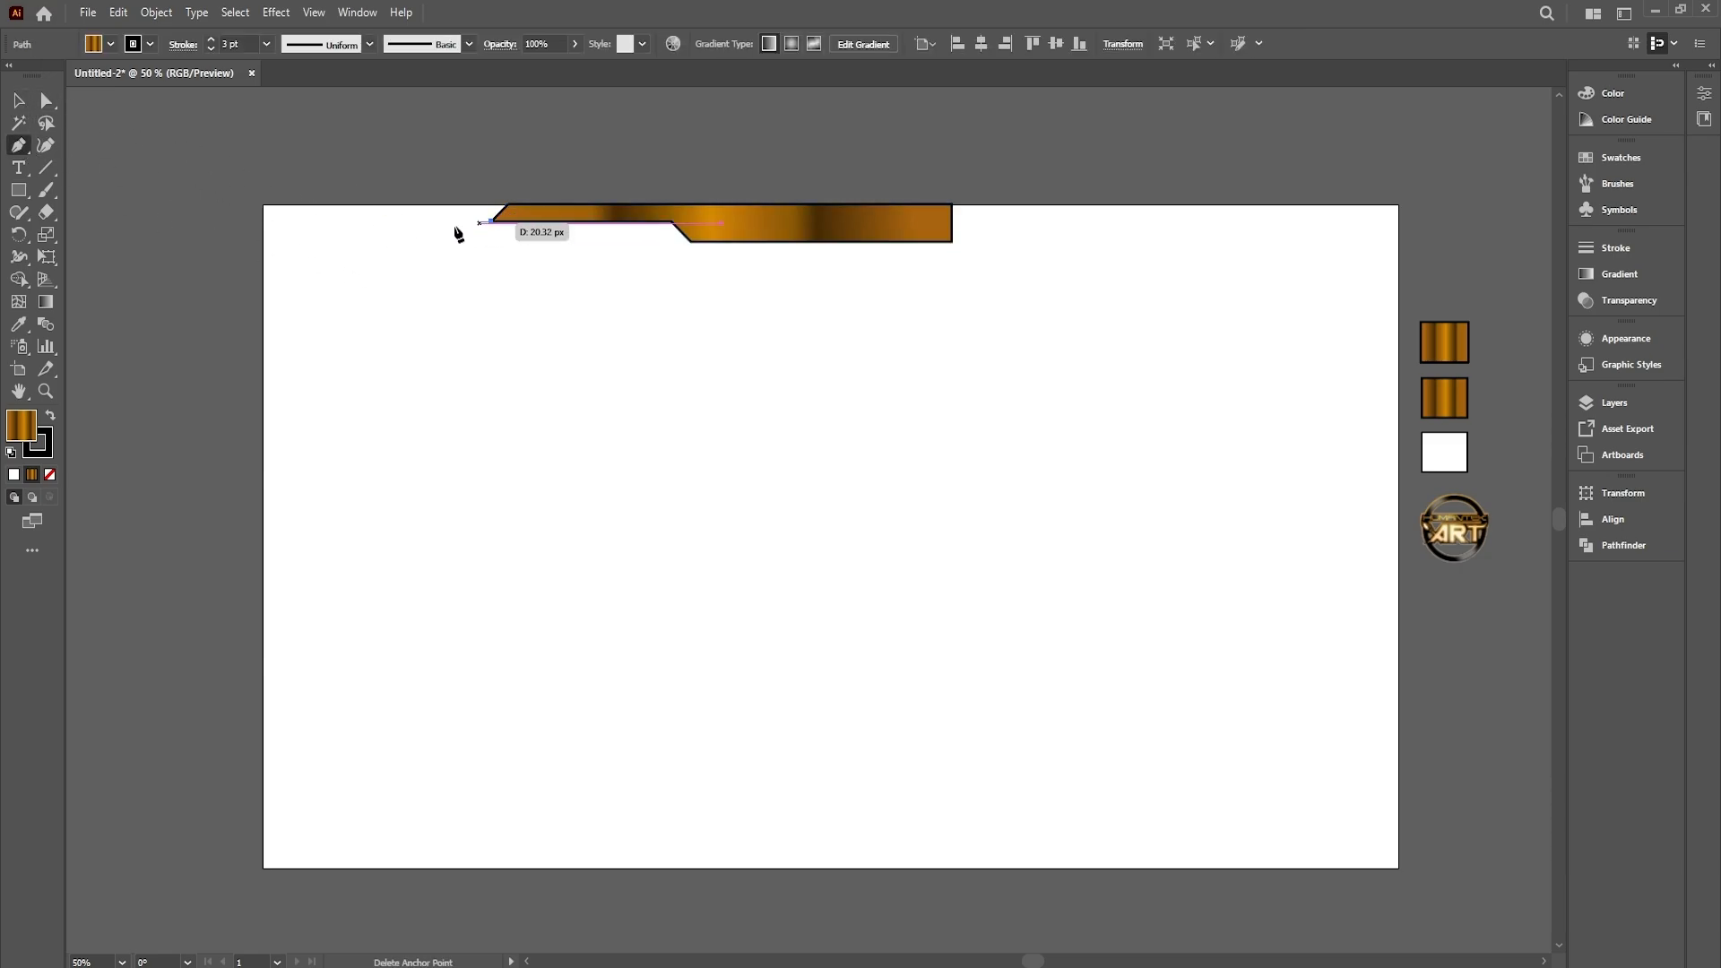
click(292, 240)
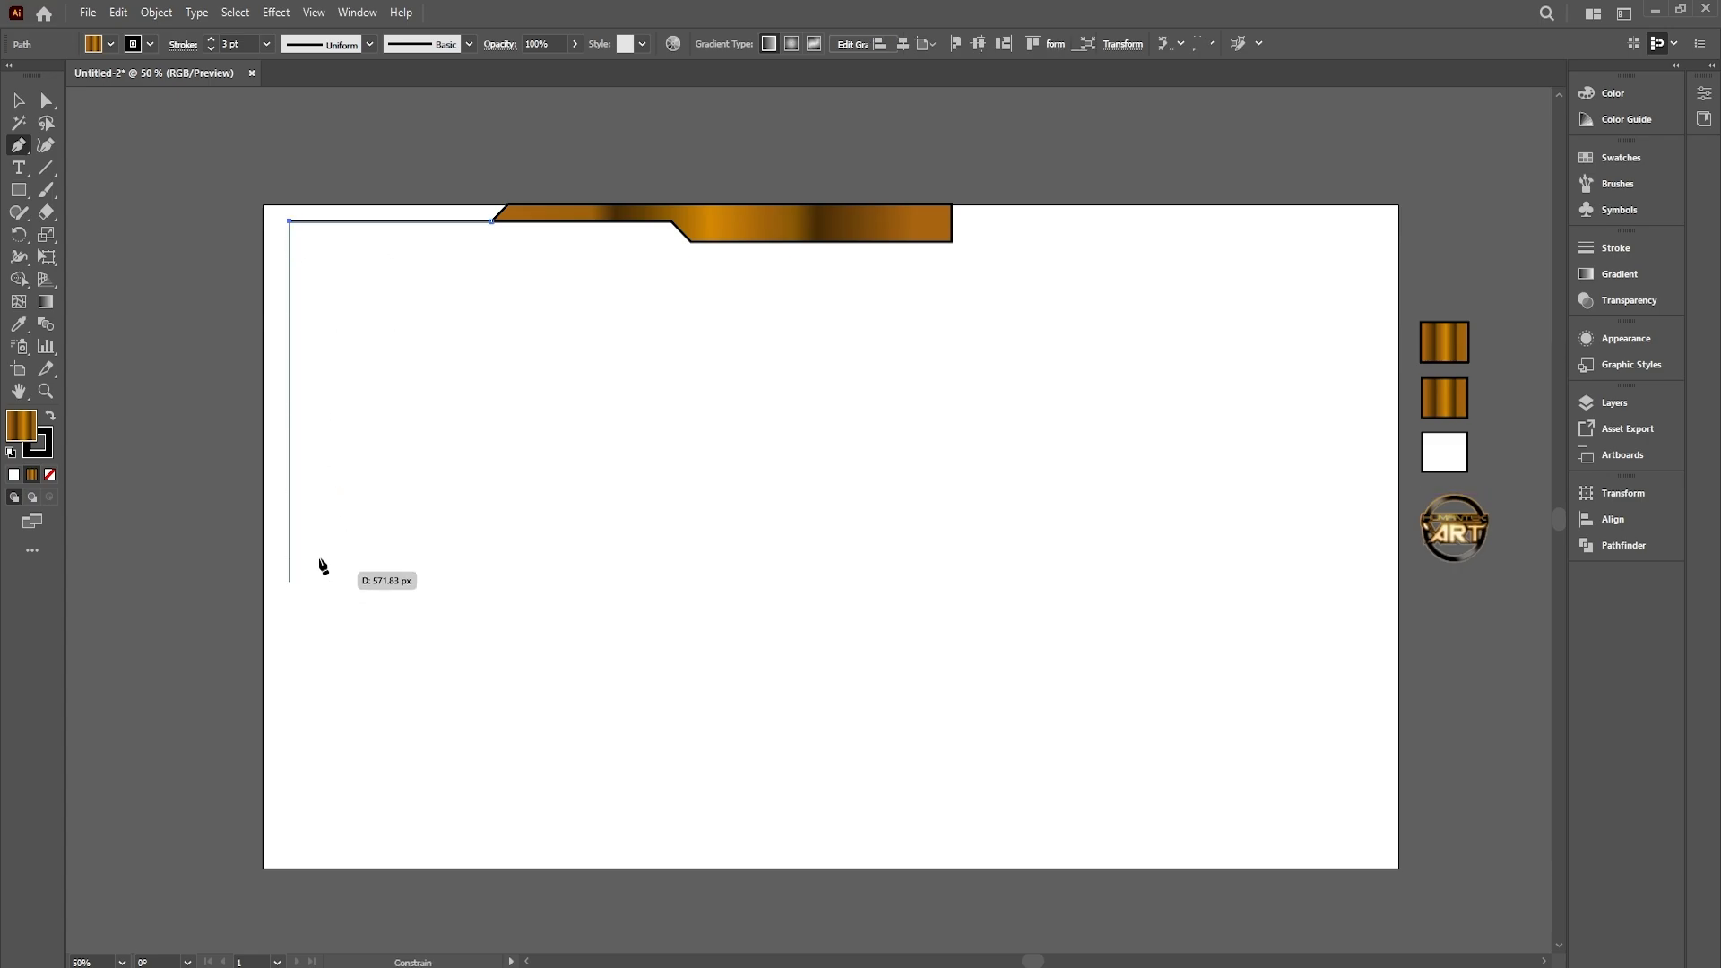
click(289, 363)
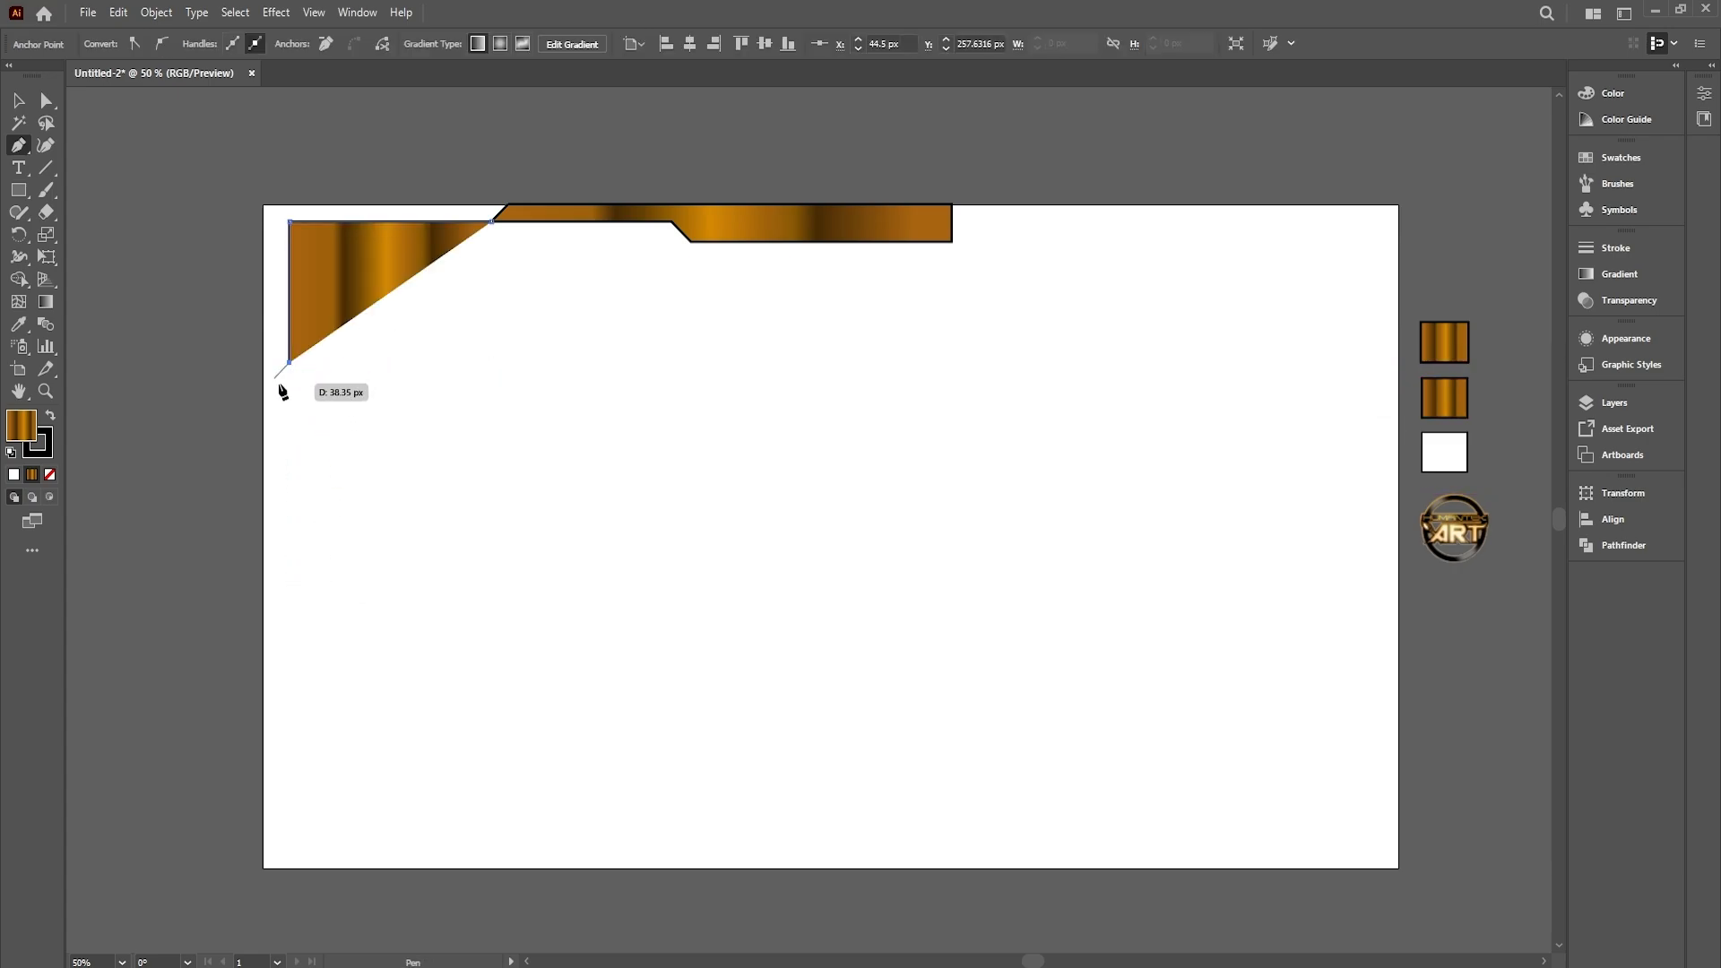
click(274, 377)
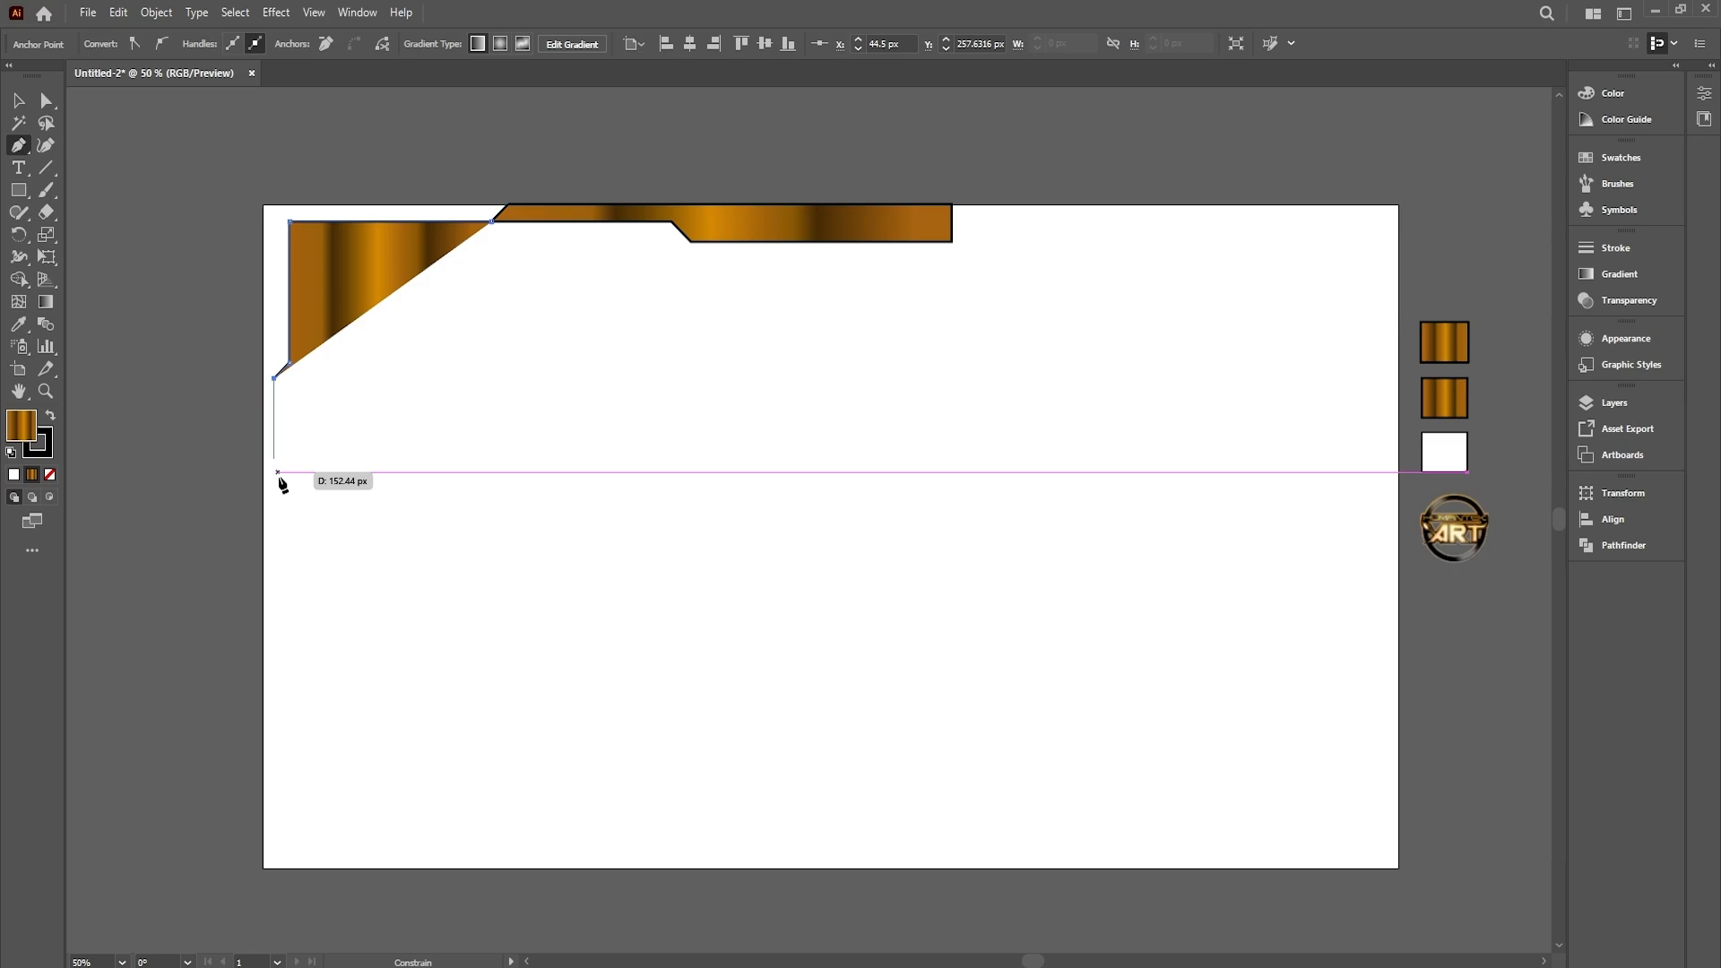
click(274, 553)
click(263, 554)
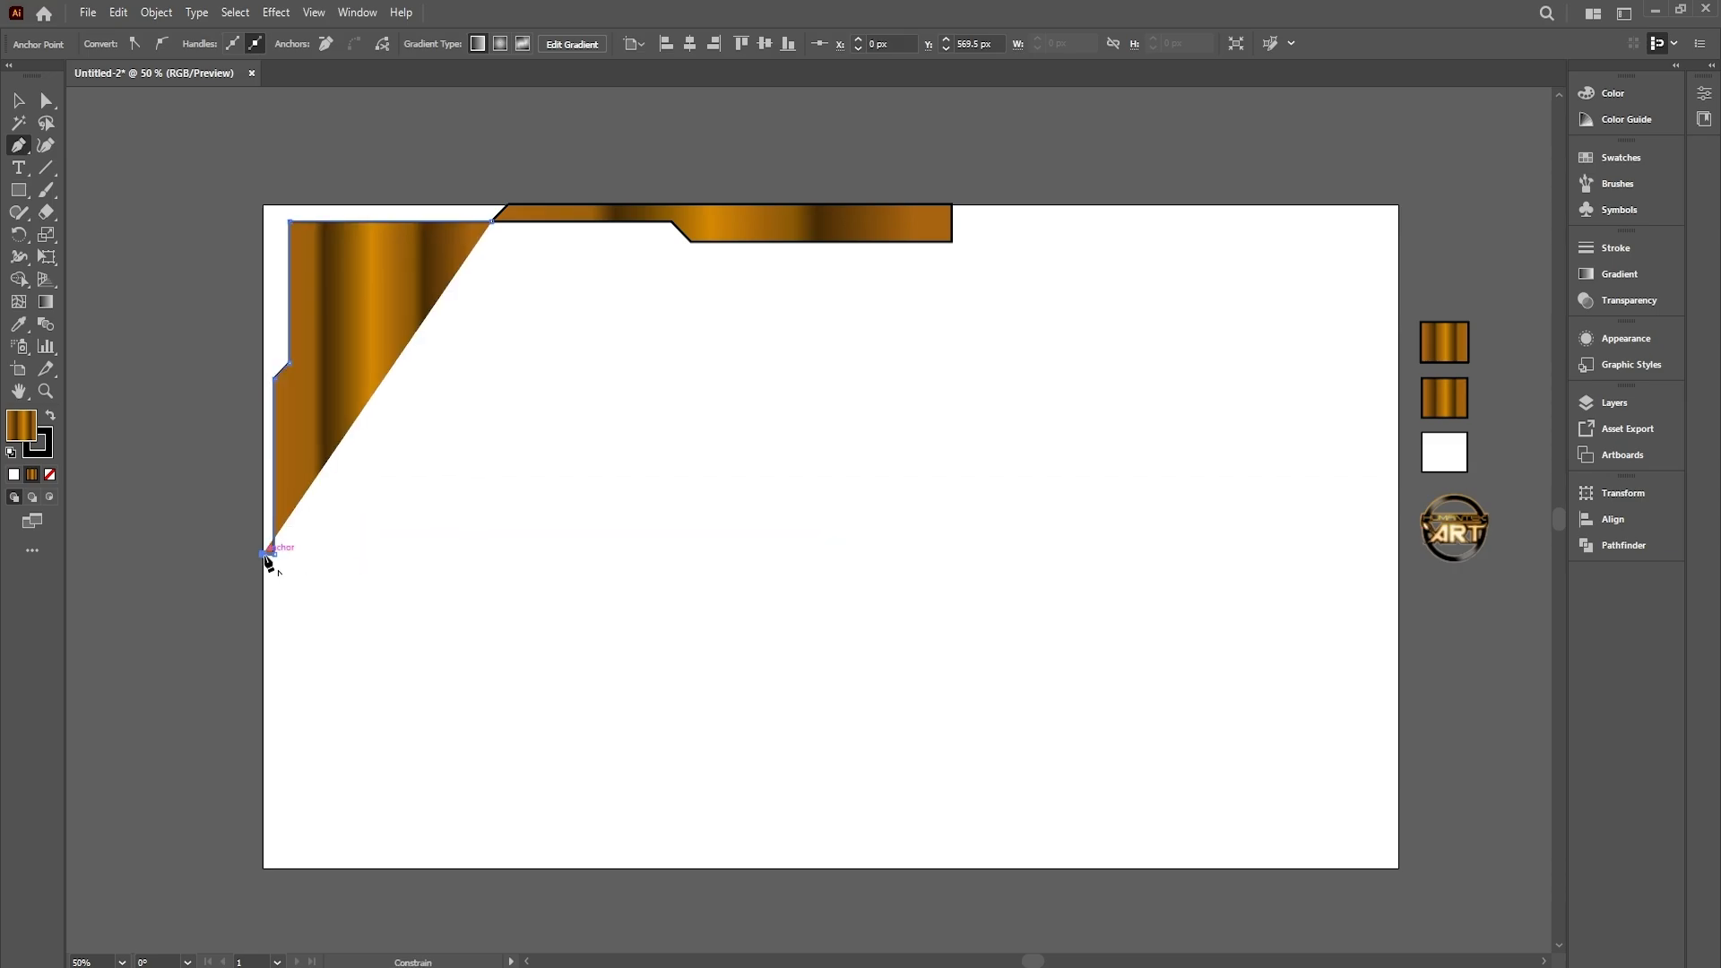
click(263, 201)
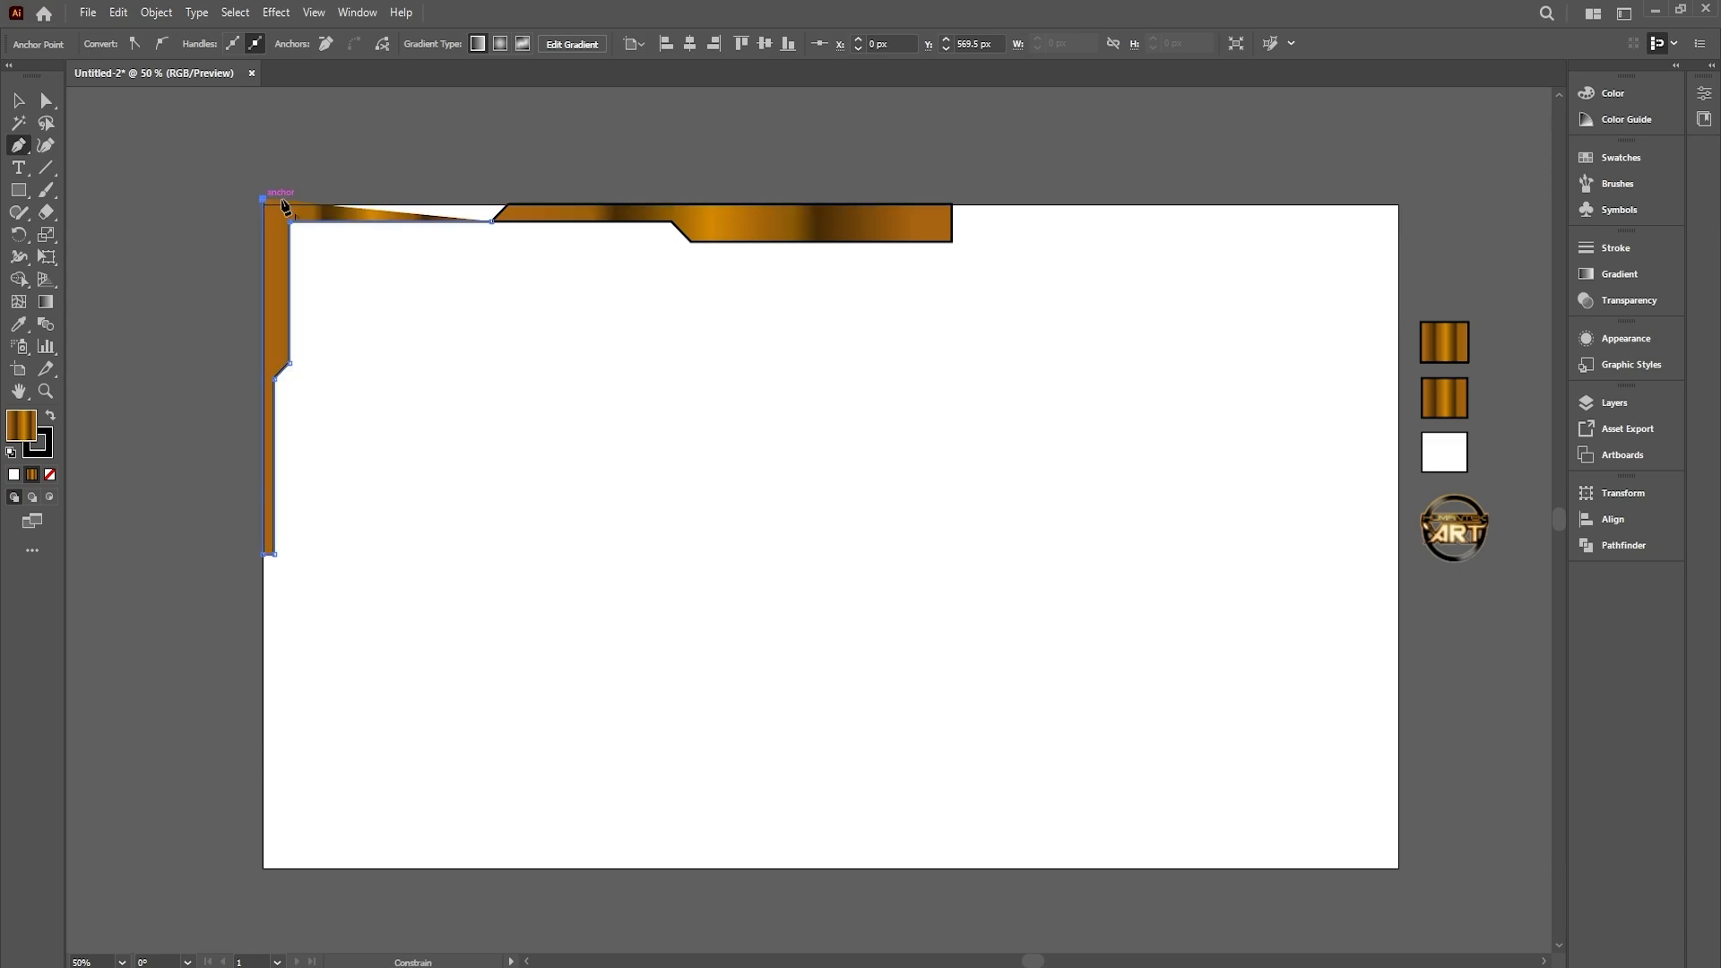
click(513, 199)
click(492, 221)
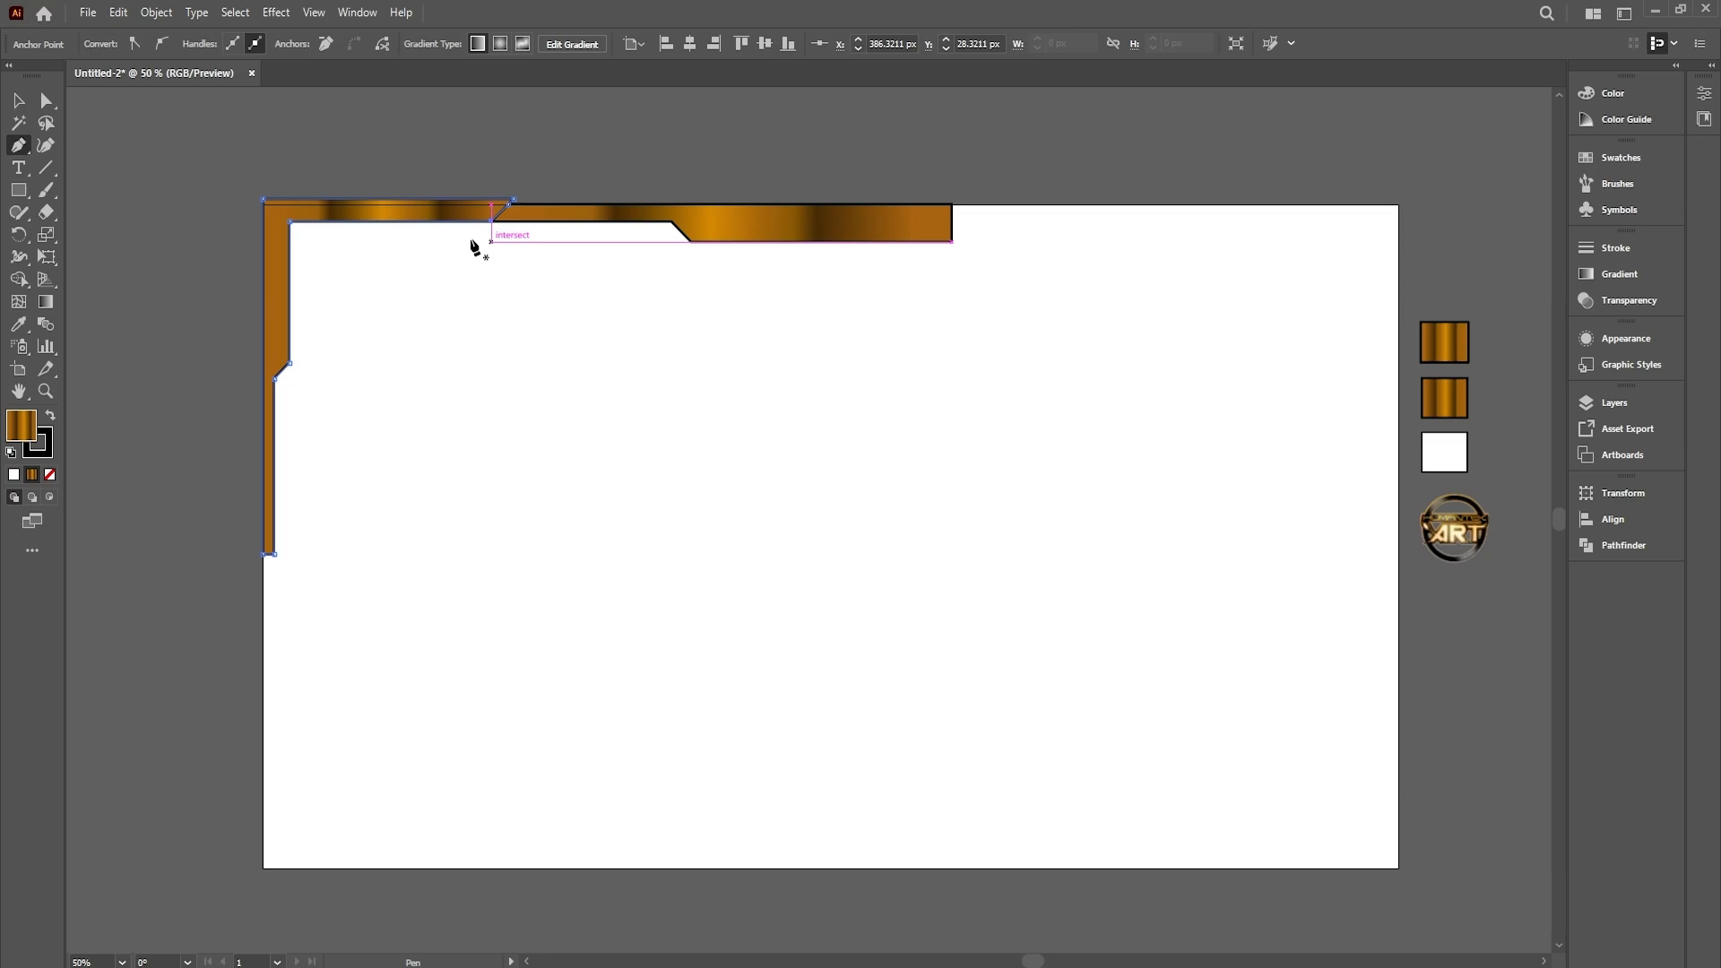
click(16, 102)
click(410, 455)
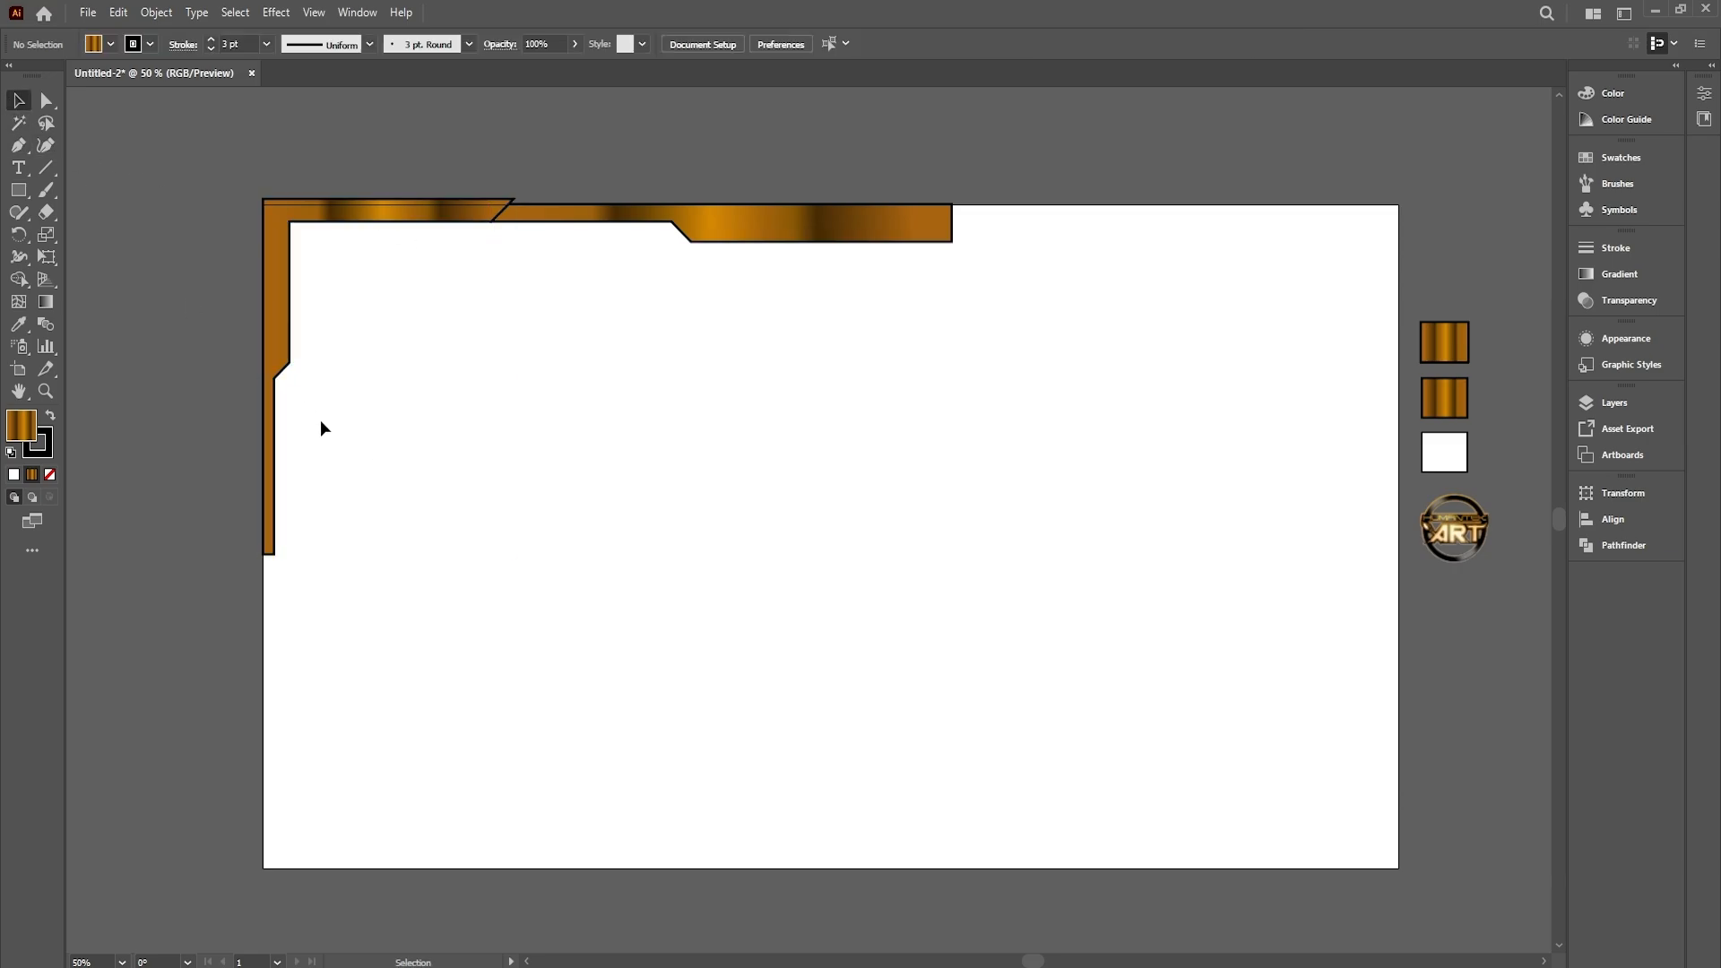
Create a reflected copy of the L-shaped corner piece across the horizontal axis
click(274, 386)
right_click(426, 705)
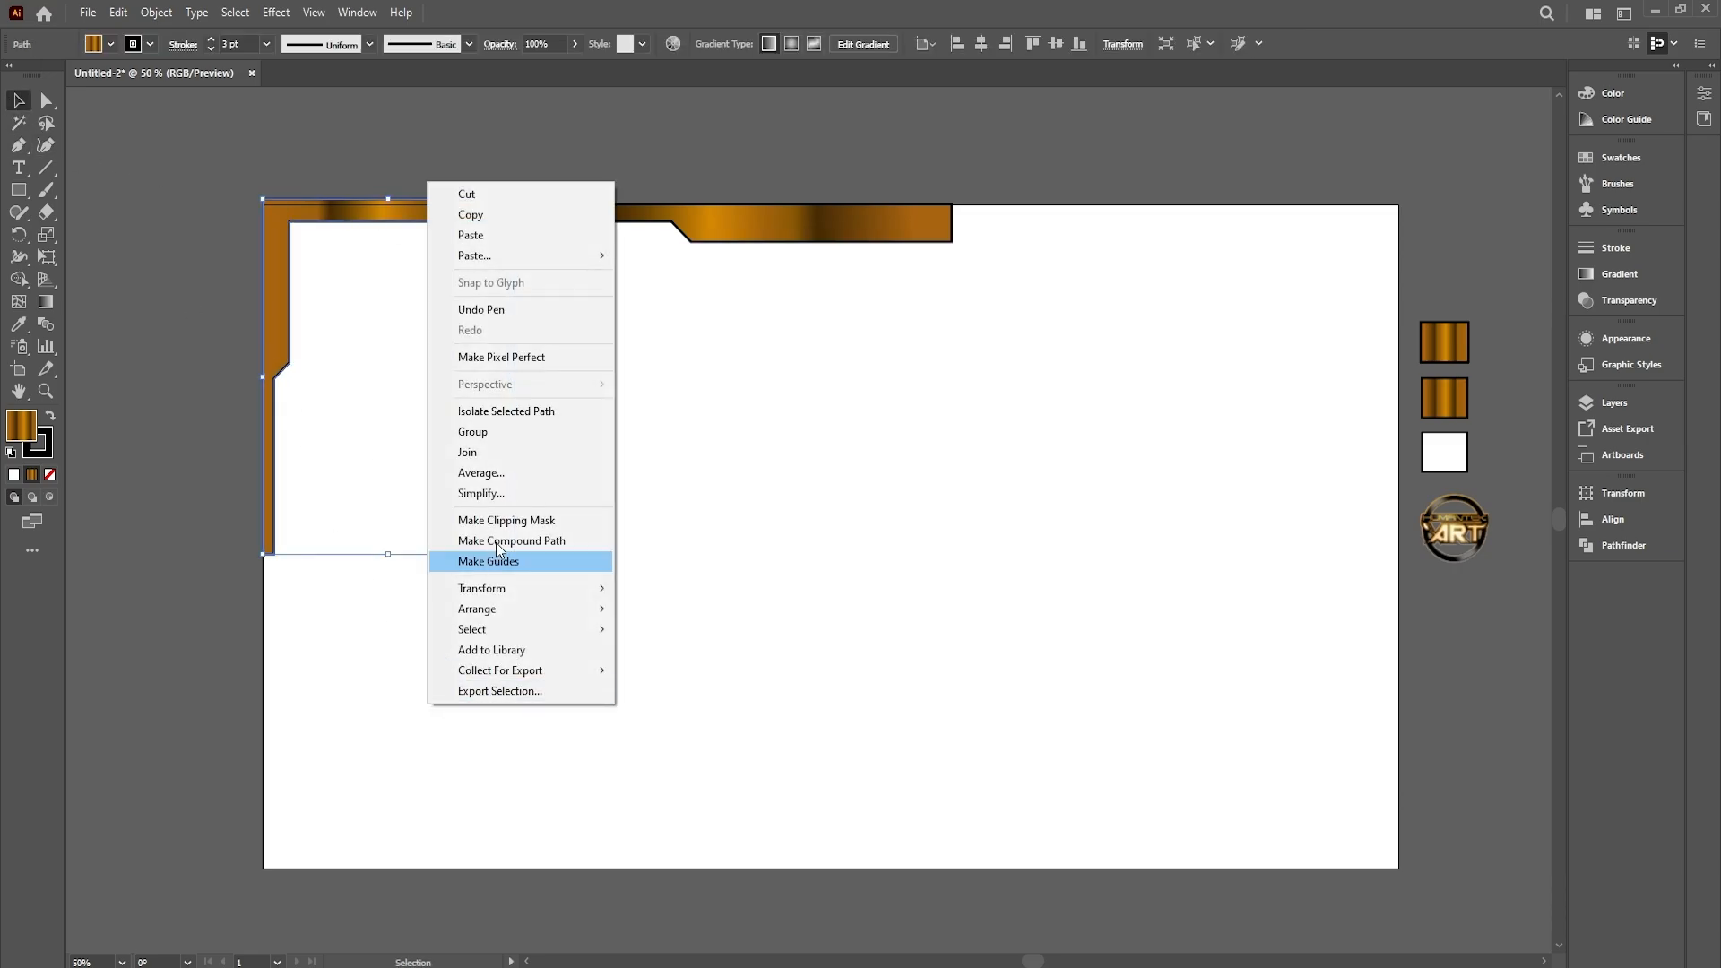
mouse_move(538, 591)
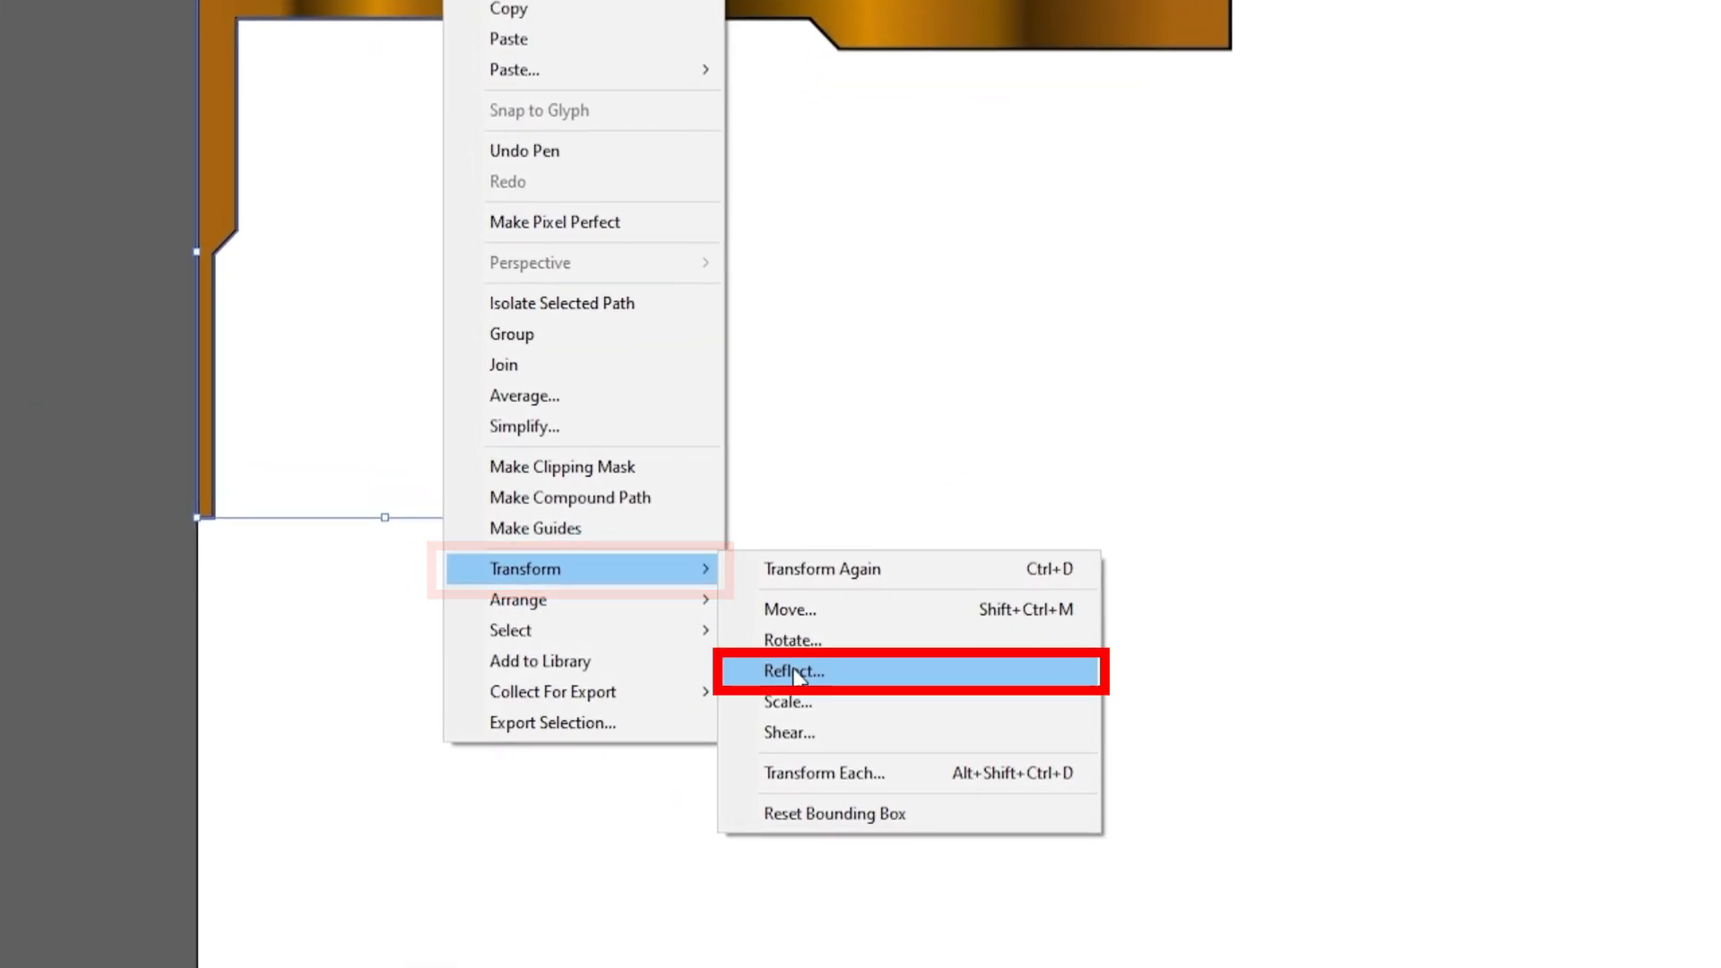
click(796, 672)
click(961, 277)
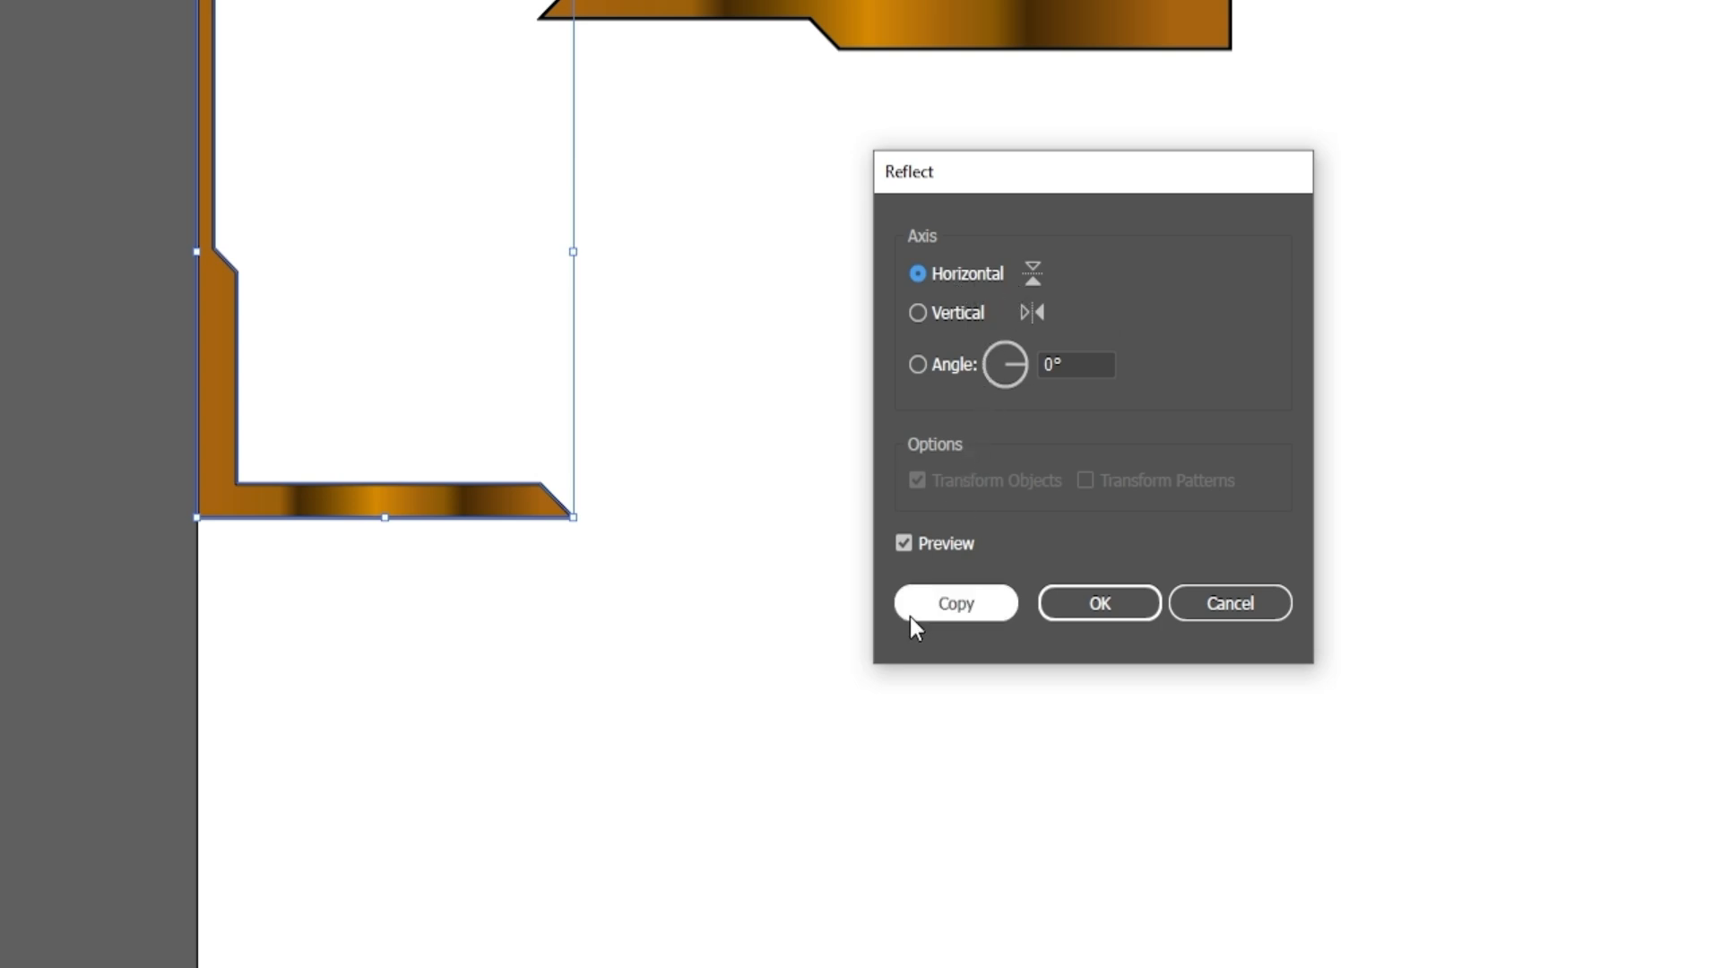
click(949, 606)
Move the reflected corner piece straight down to the artboard's bottom-left corner so its arm meets the upper piece, and deselect it
drag(216, 345, 211, 386)
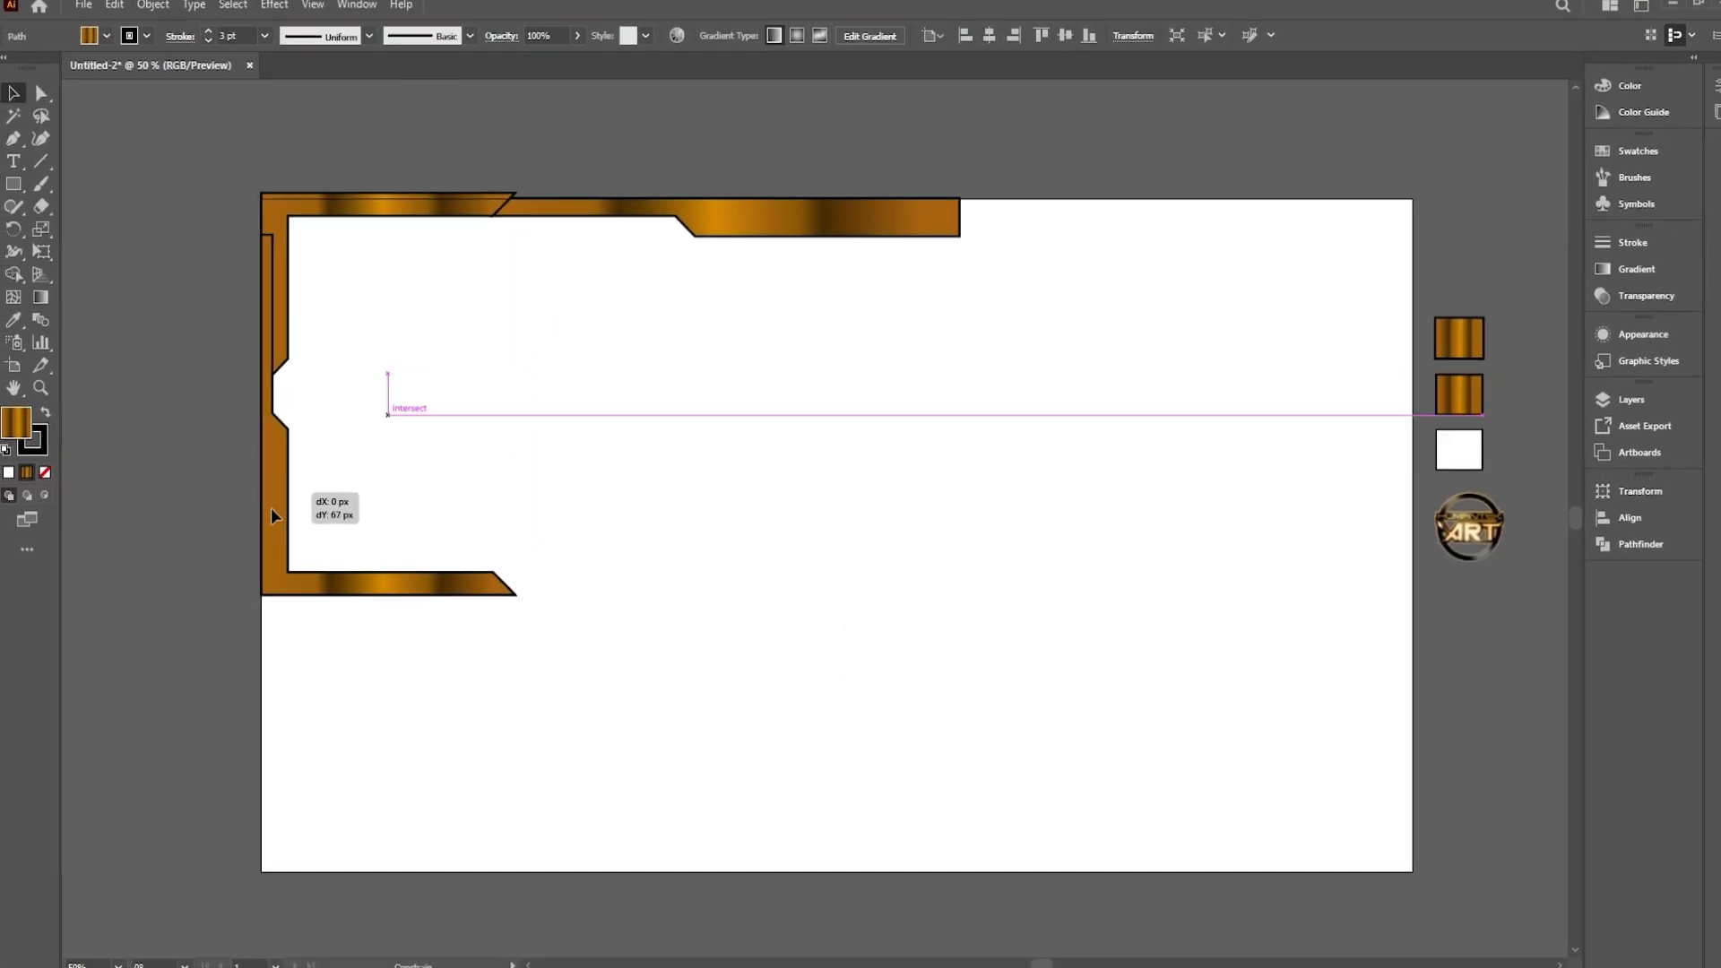
drag(271, 508, 261, 760)
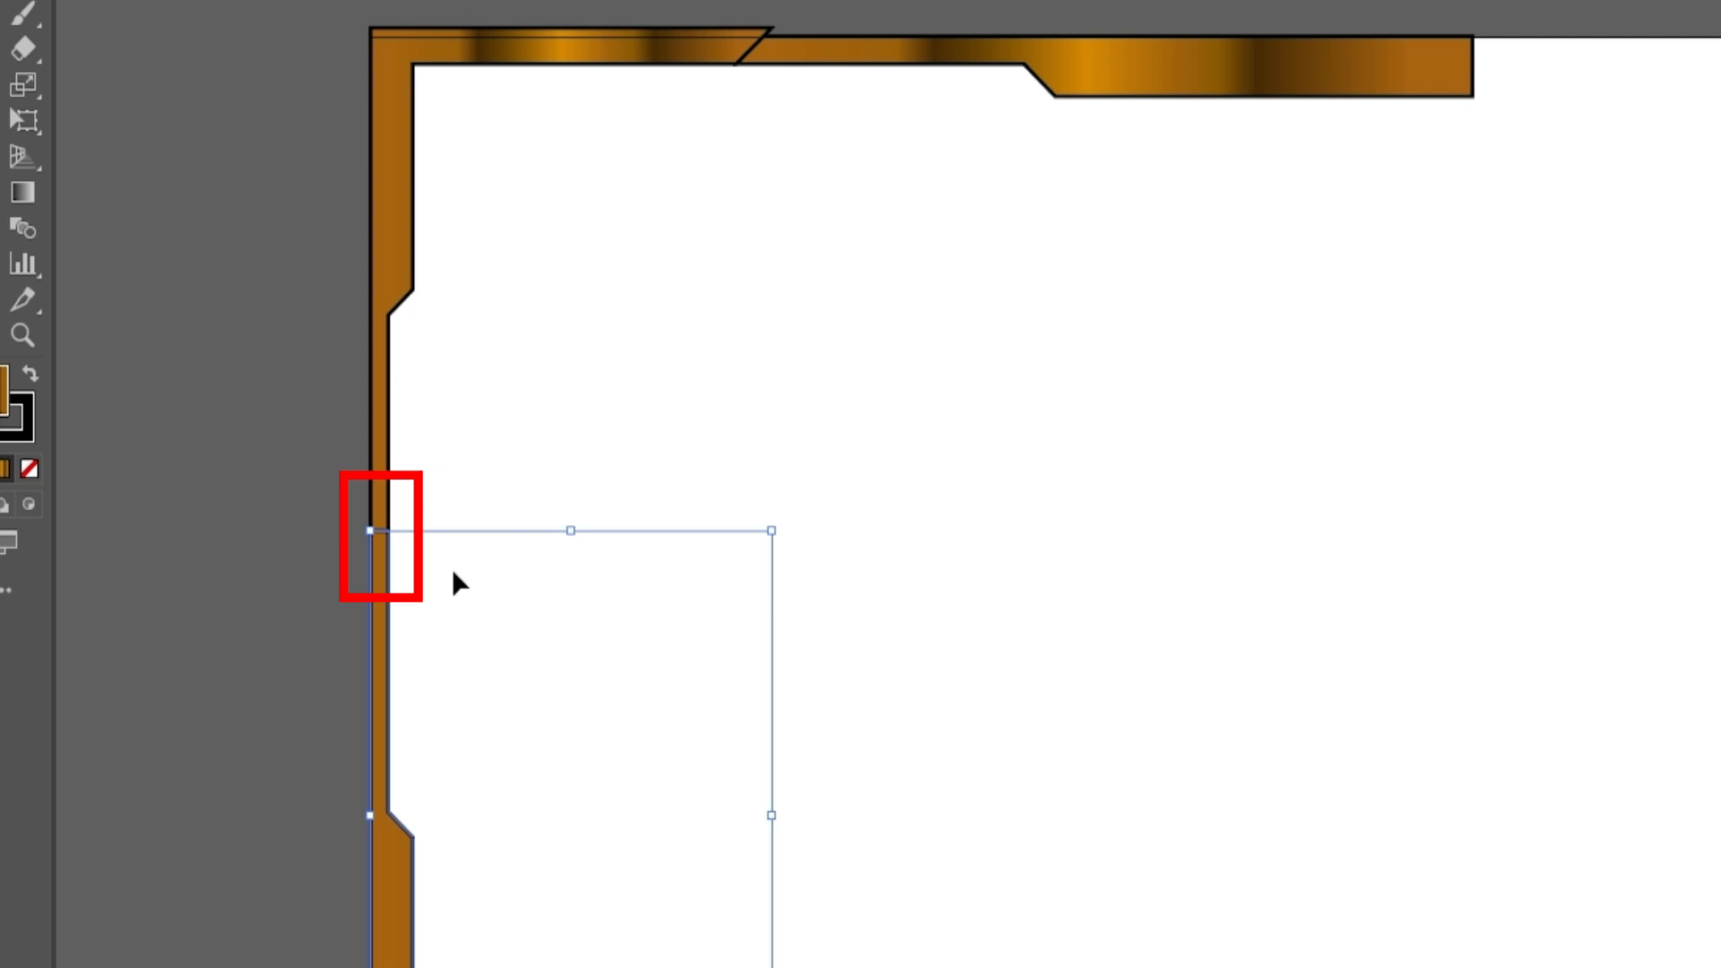
click(453, 572)
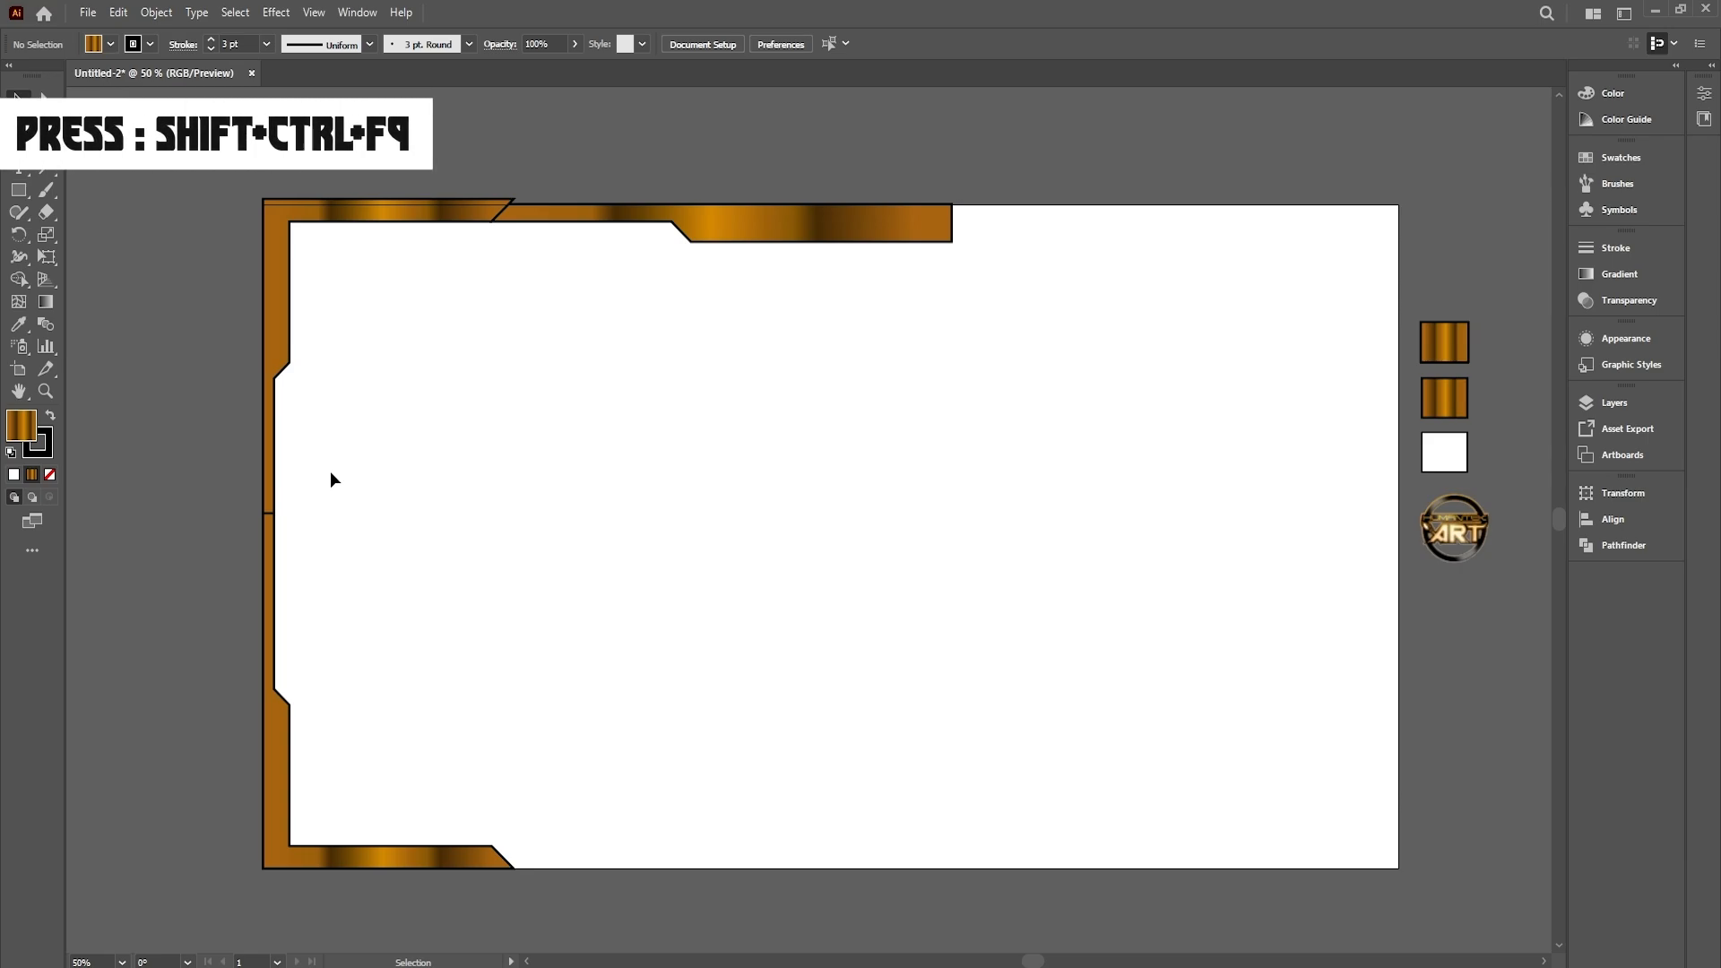
Unite the upper and lower left corner pieces into a single shape with Pathfinder
drag(337, 463, 231, 563)
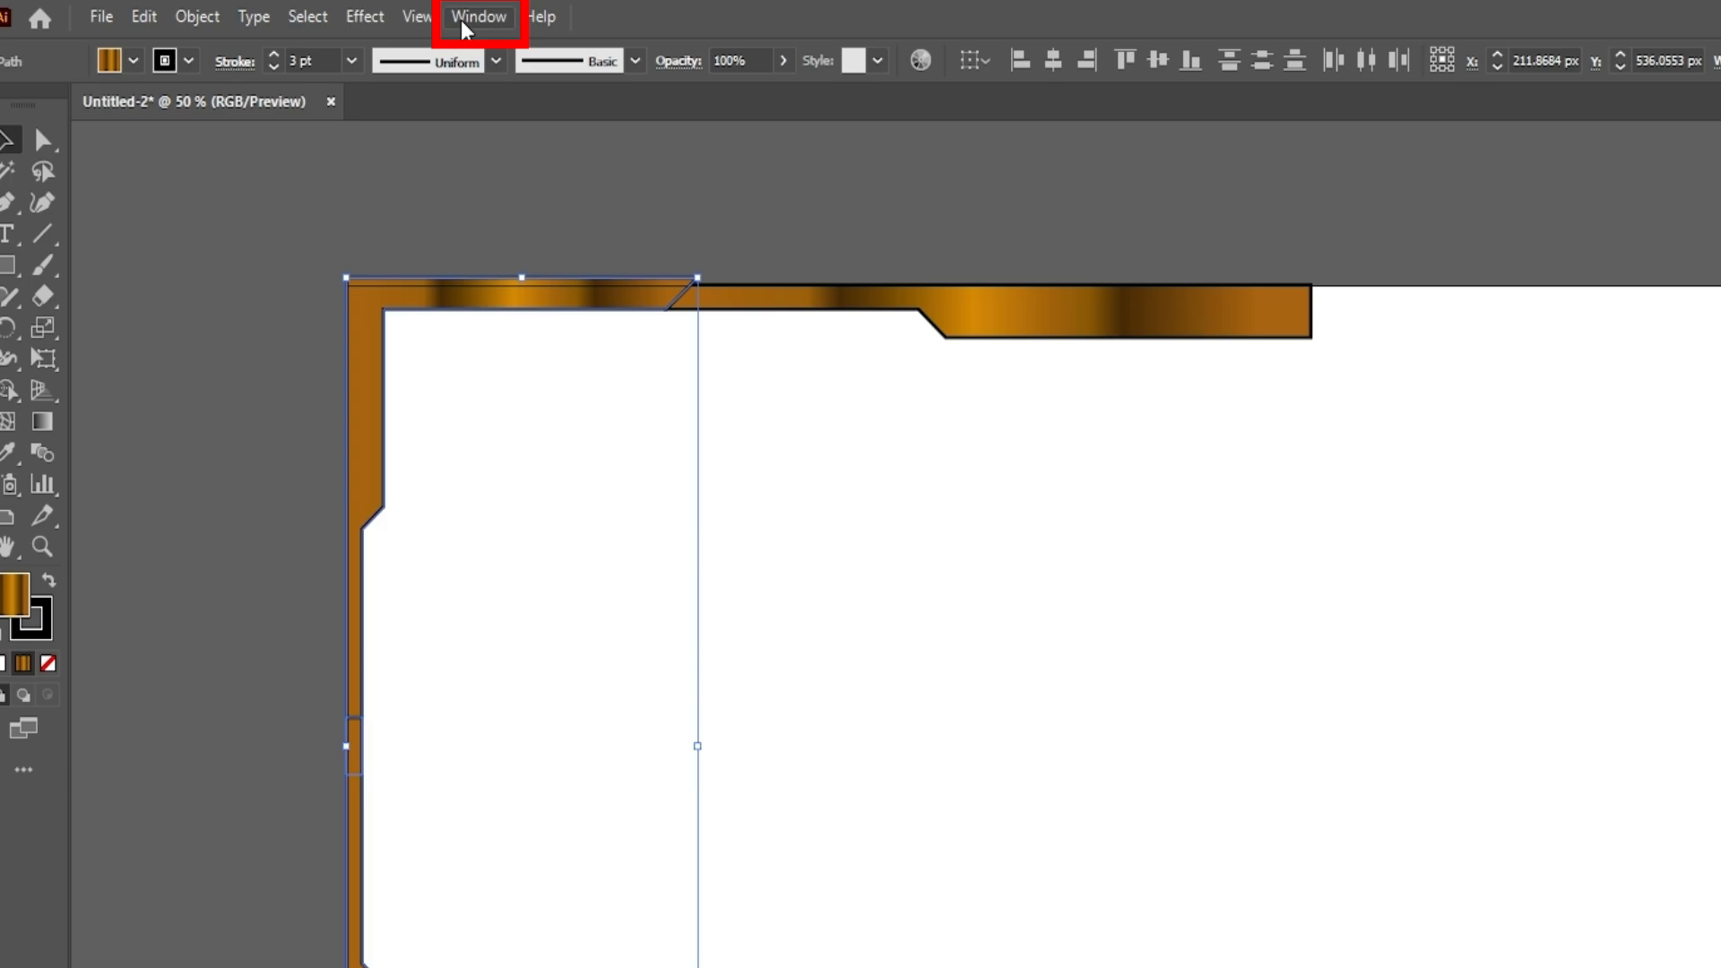
click(465, 29)
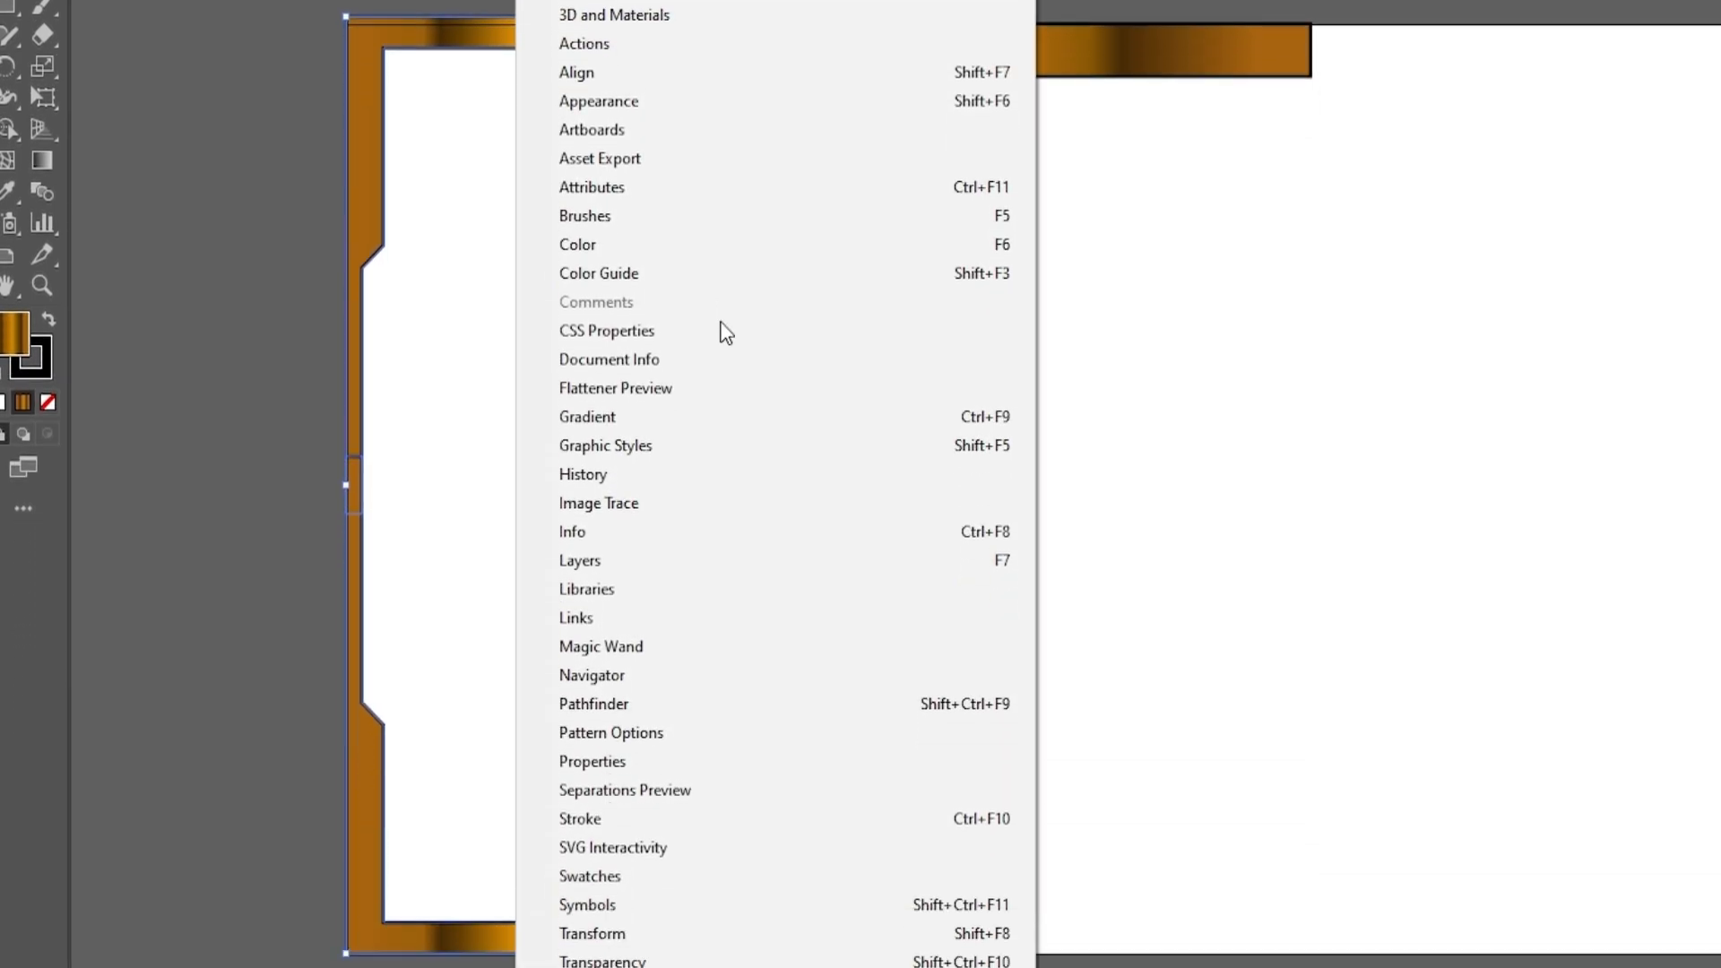
click(578, 634)
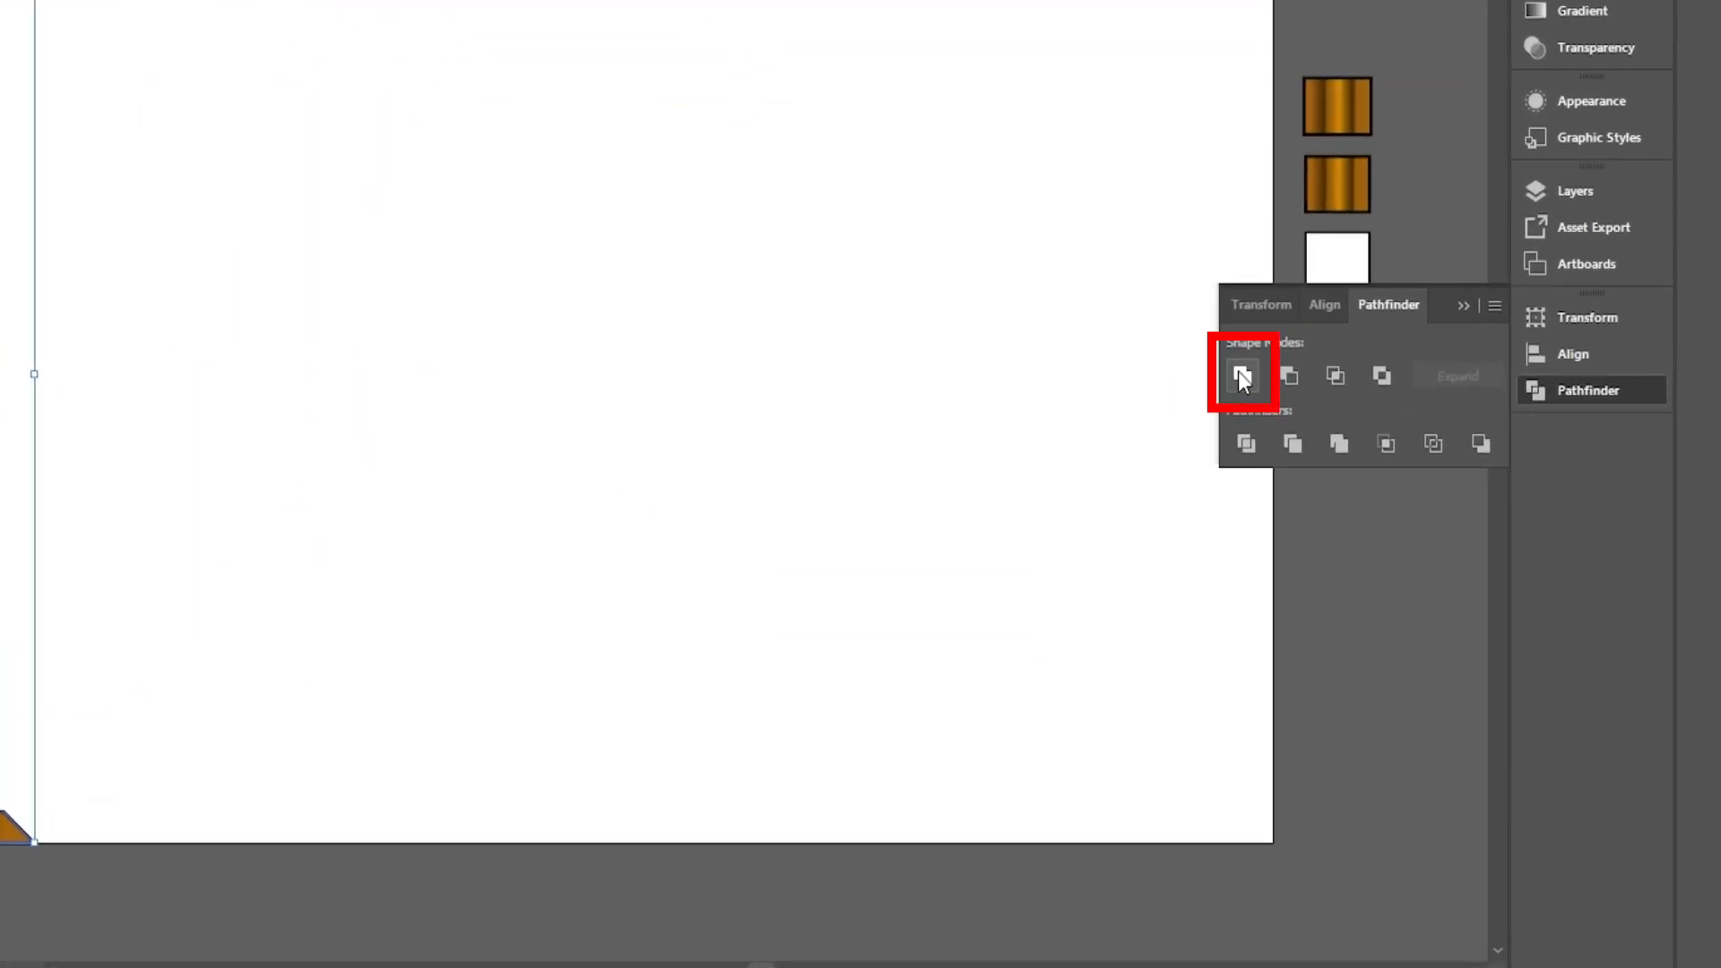
click(1377, 535)
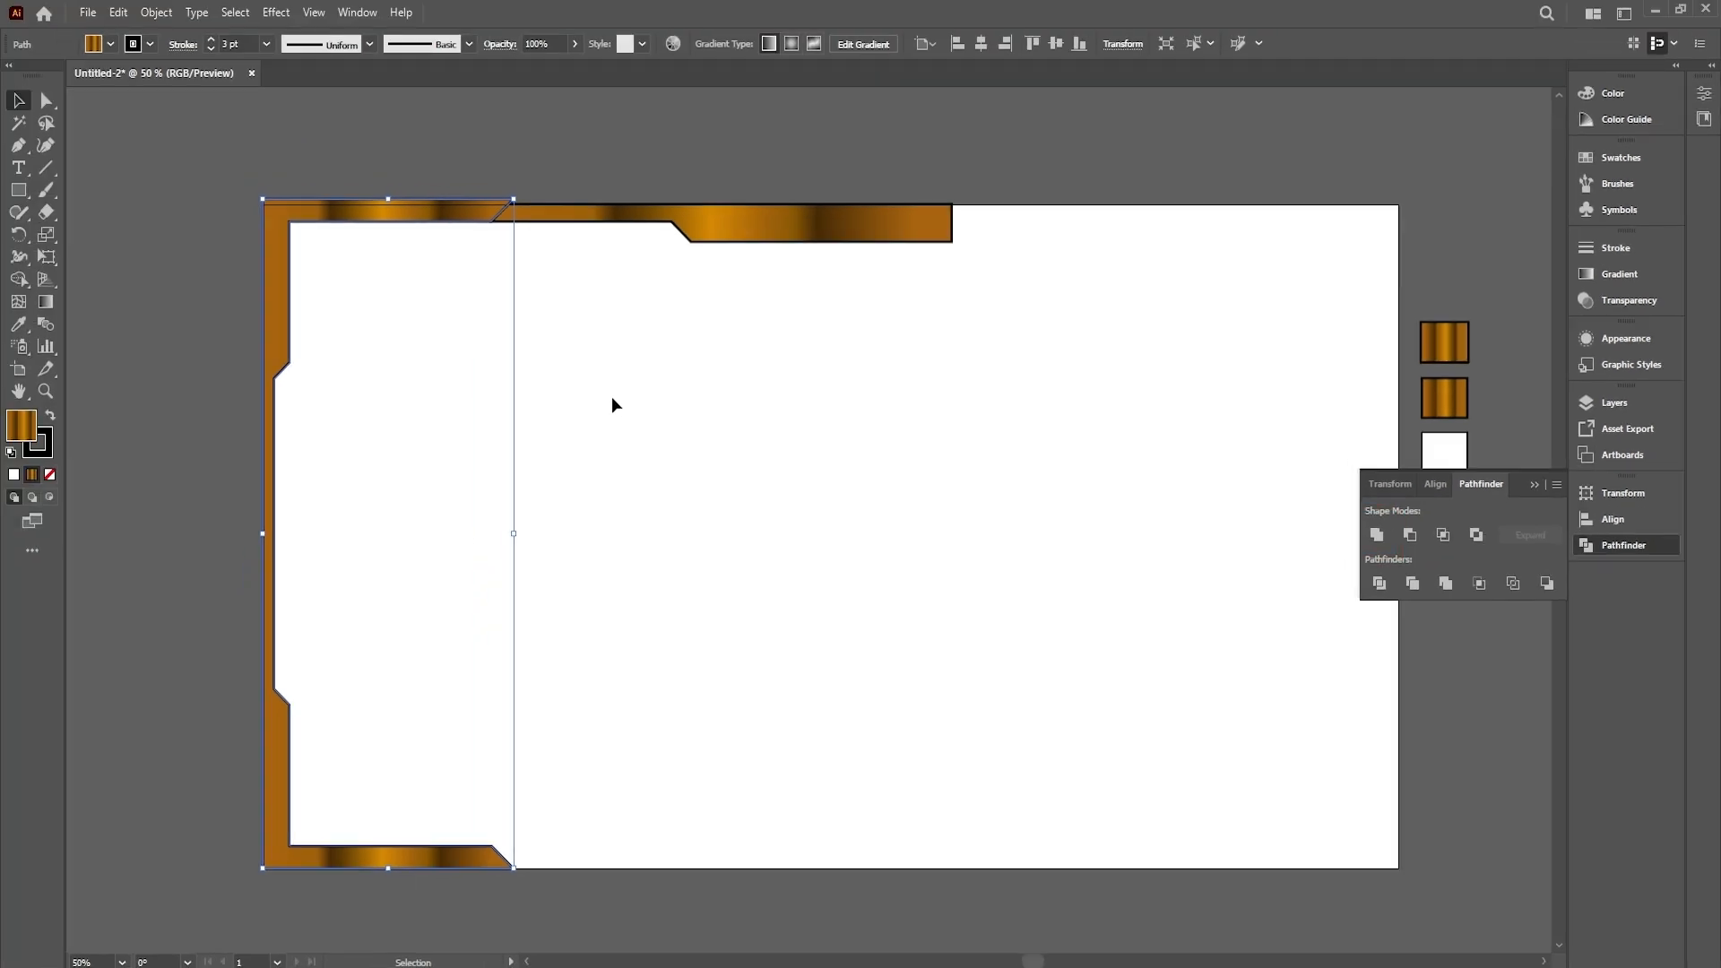
click(612, 400)
click(1534, 485)
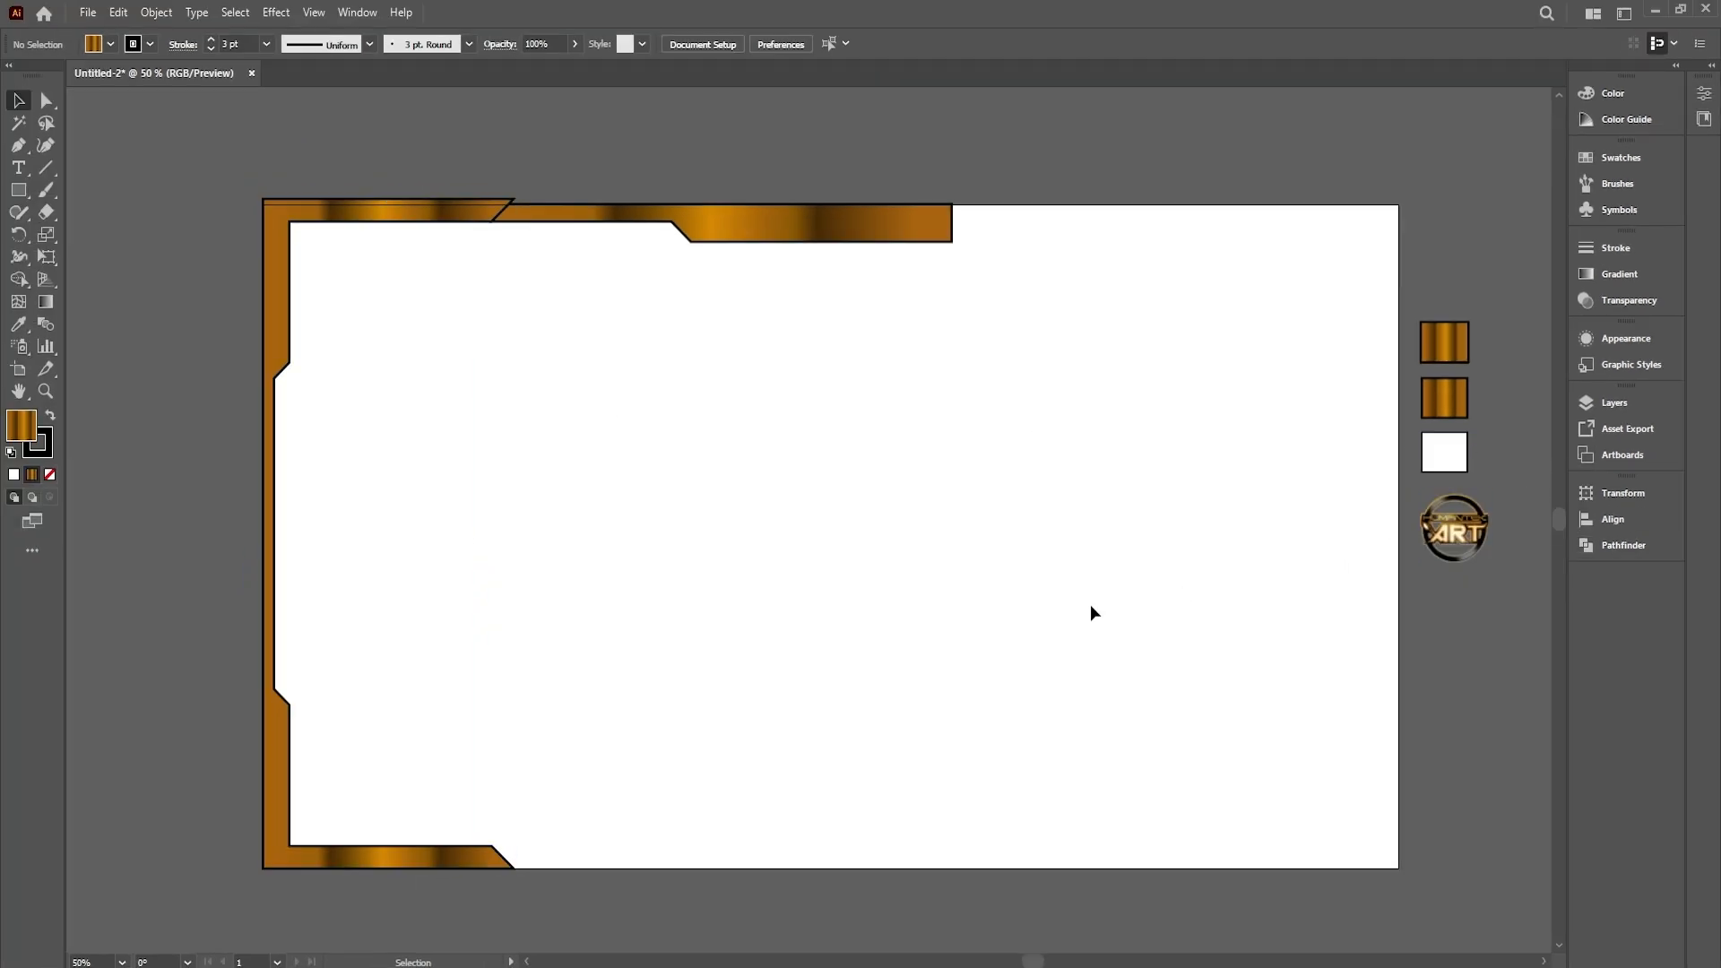
Create a copy of the united left frame side reflected across the vertical axis and align it with the artboard's right edge
click(261, 348)
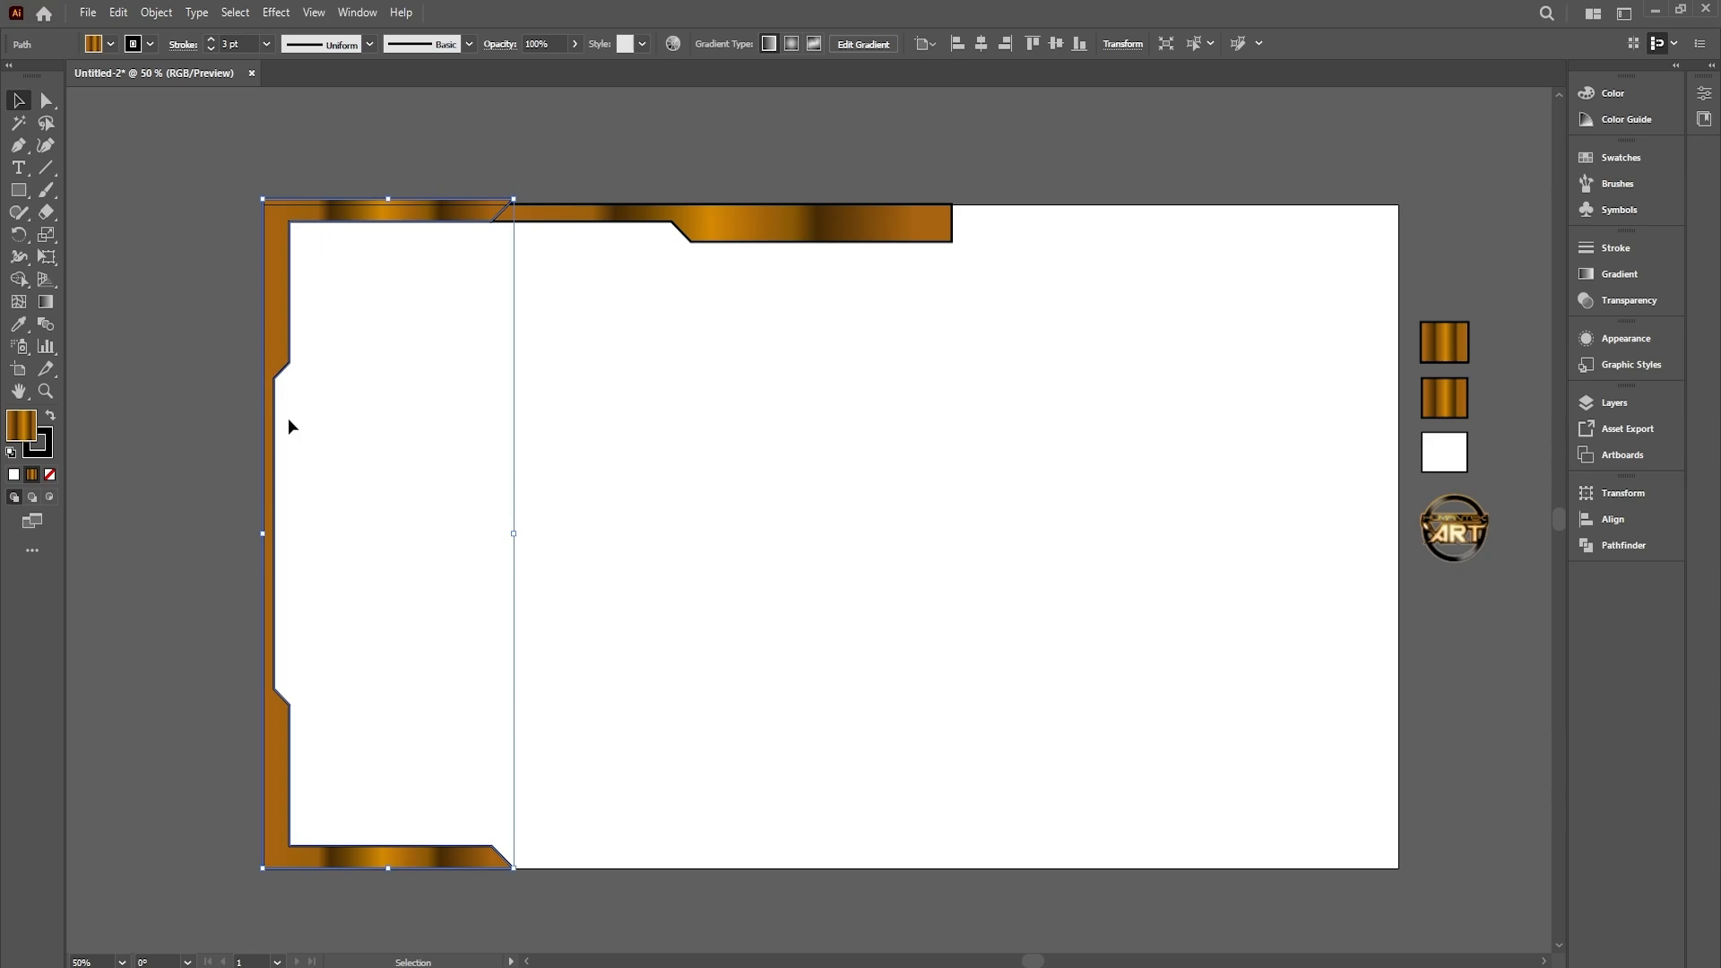
right_click(284, 371)
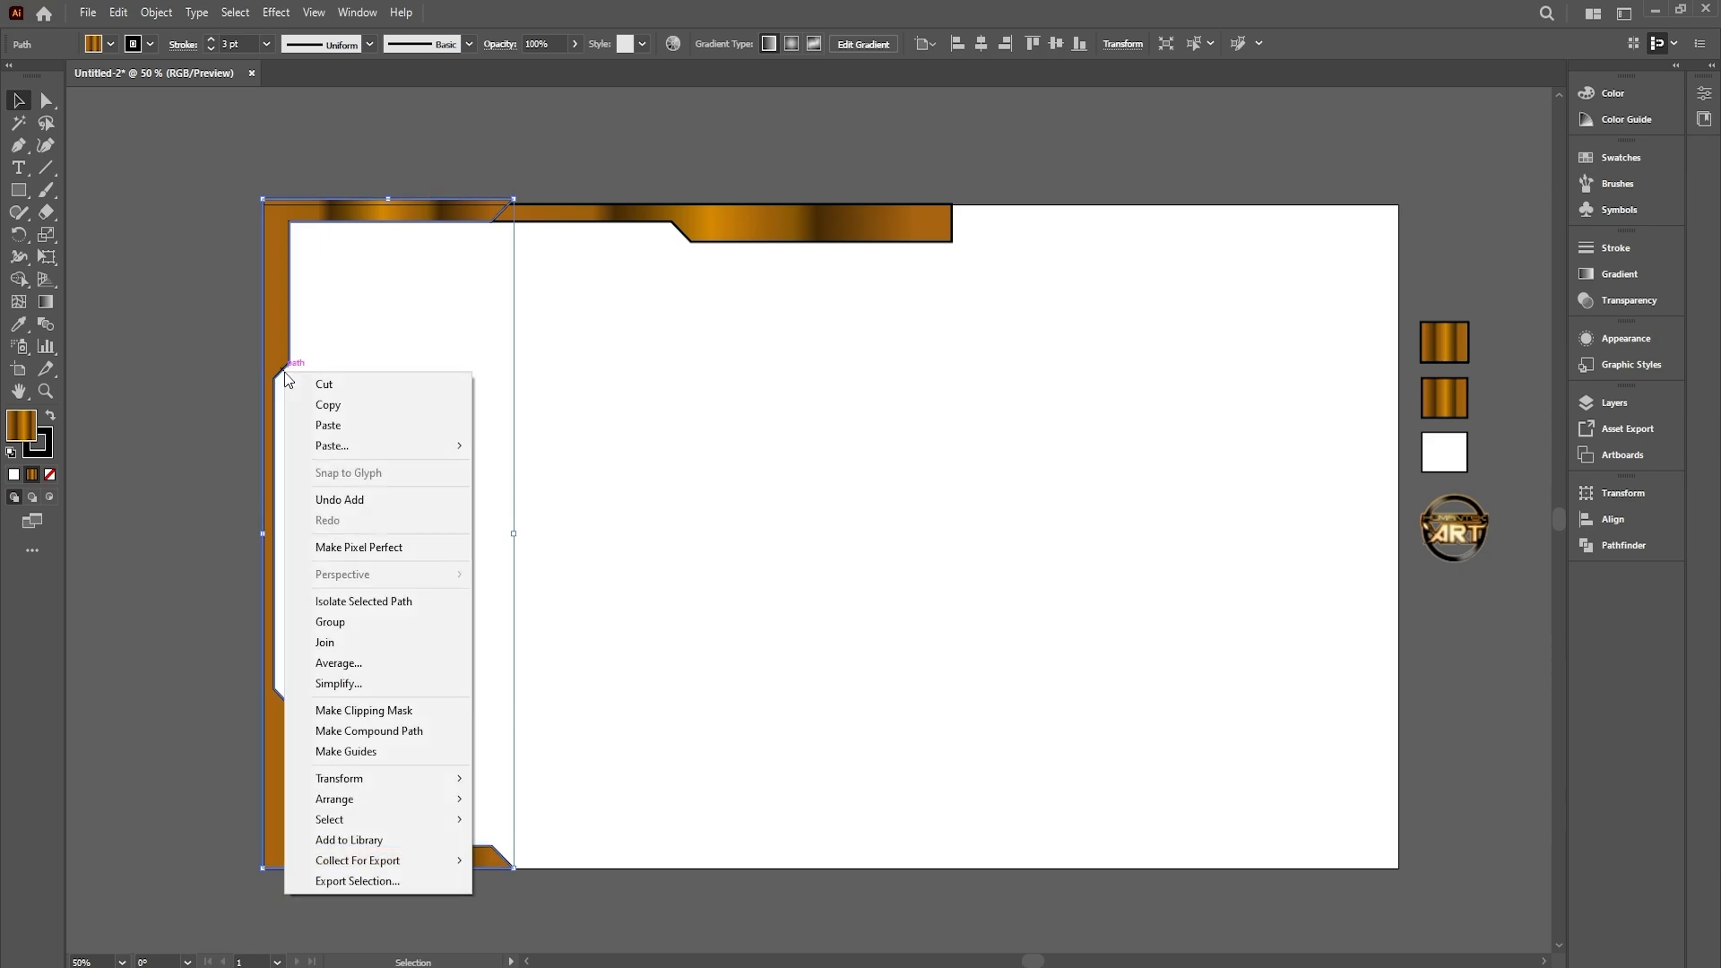
mouse_move(339, 787)
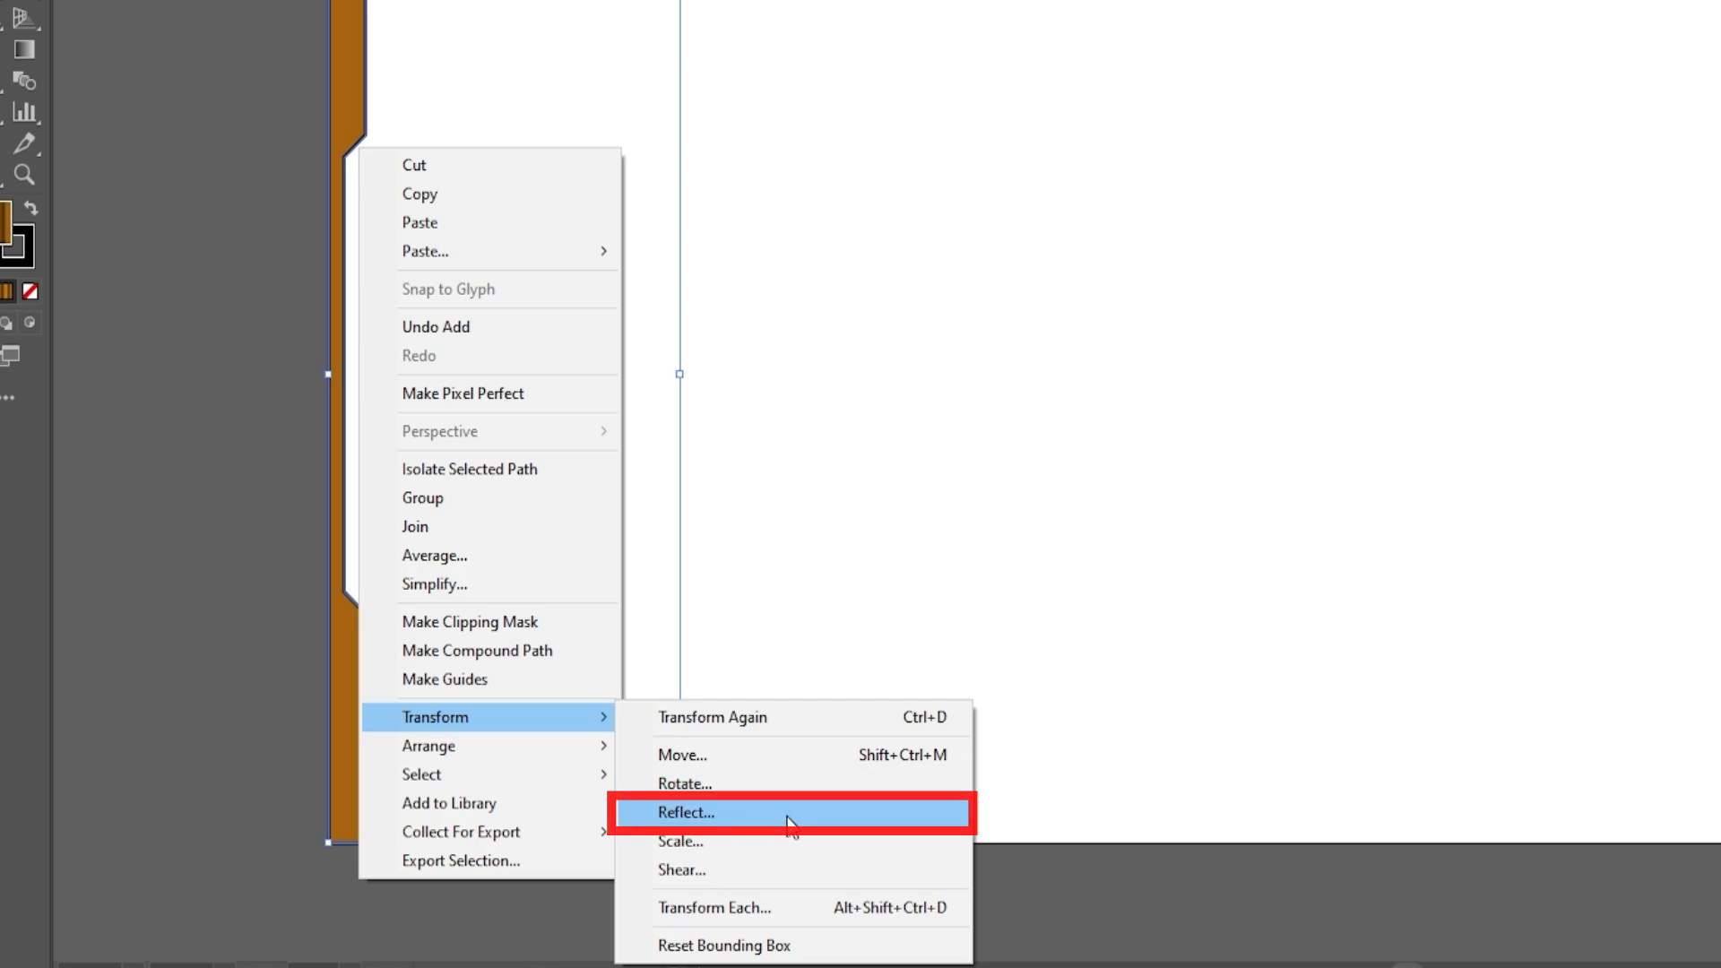
click(743, 812)
click(1001, 212)
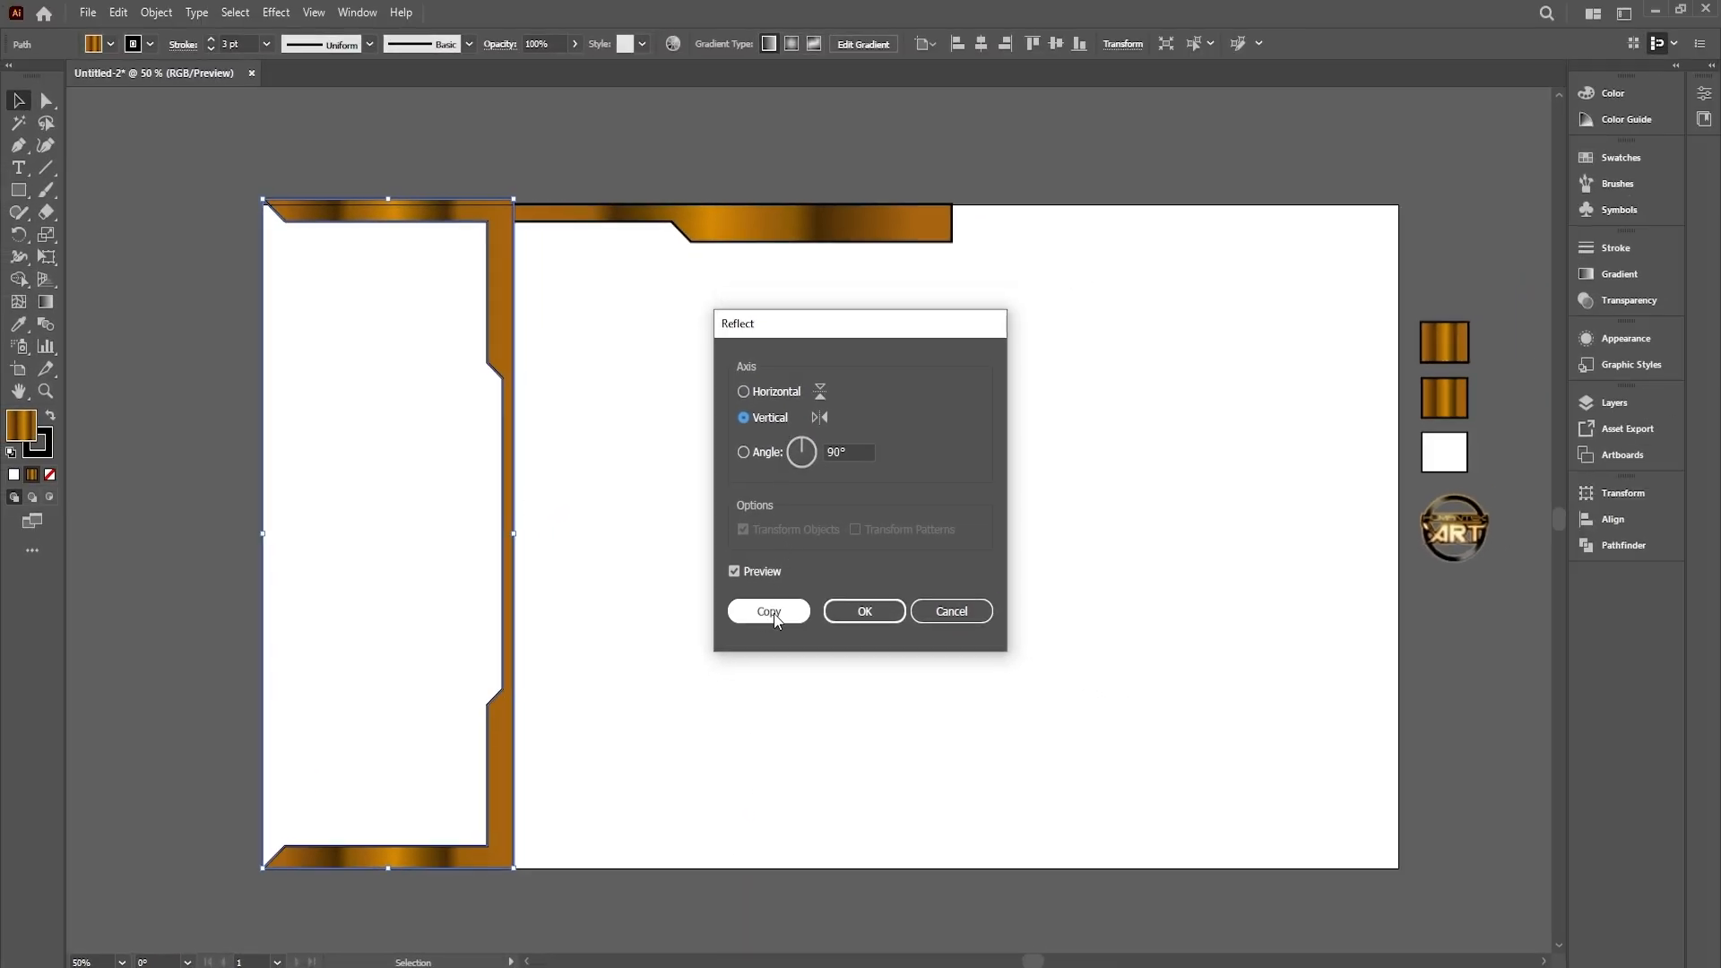
click(769, 611)
drag(502, 373, 1389, 382)
click(1302, 369)
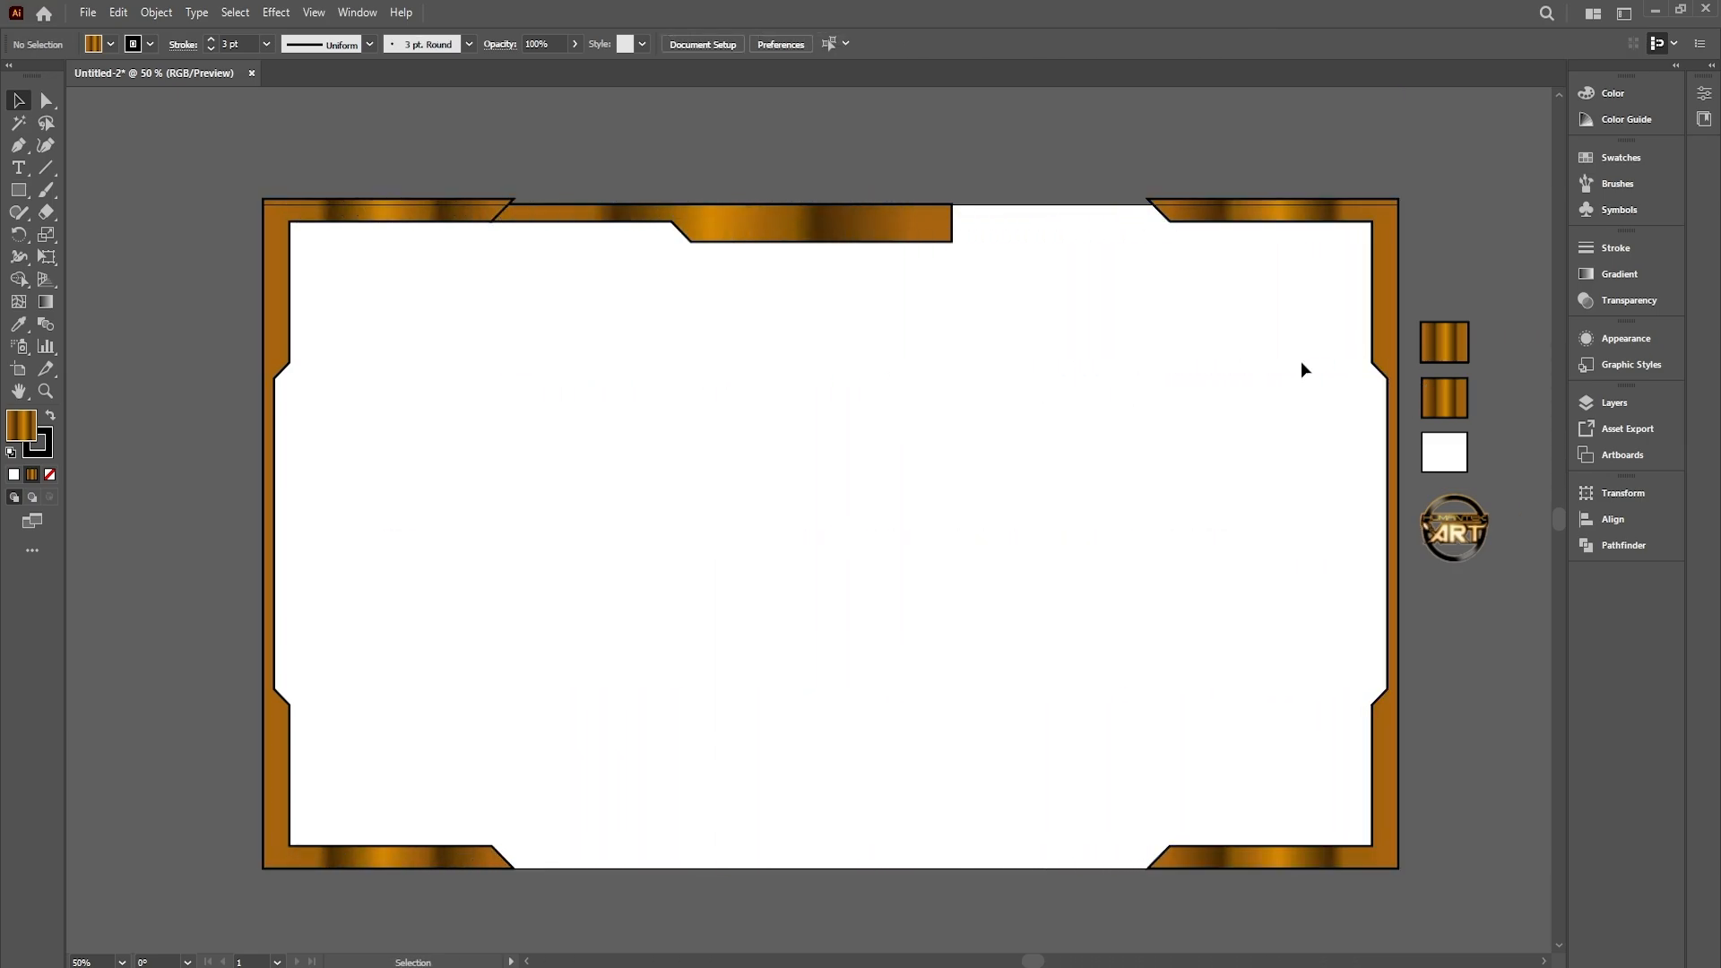
Create a copy of the stepped top bar reflected across the vertical axis and move it right to meet the right frame side
click(880, 234)
right_click(908, 436)
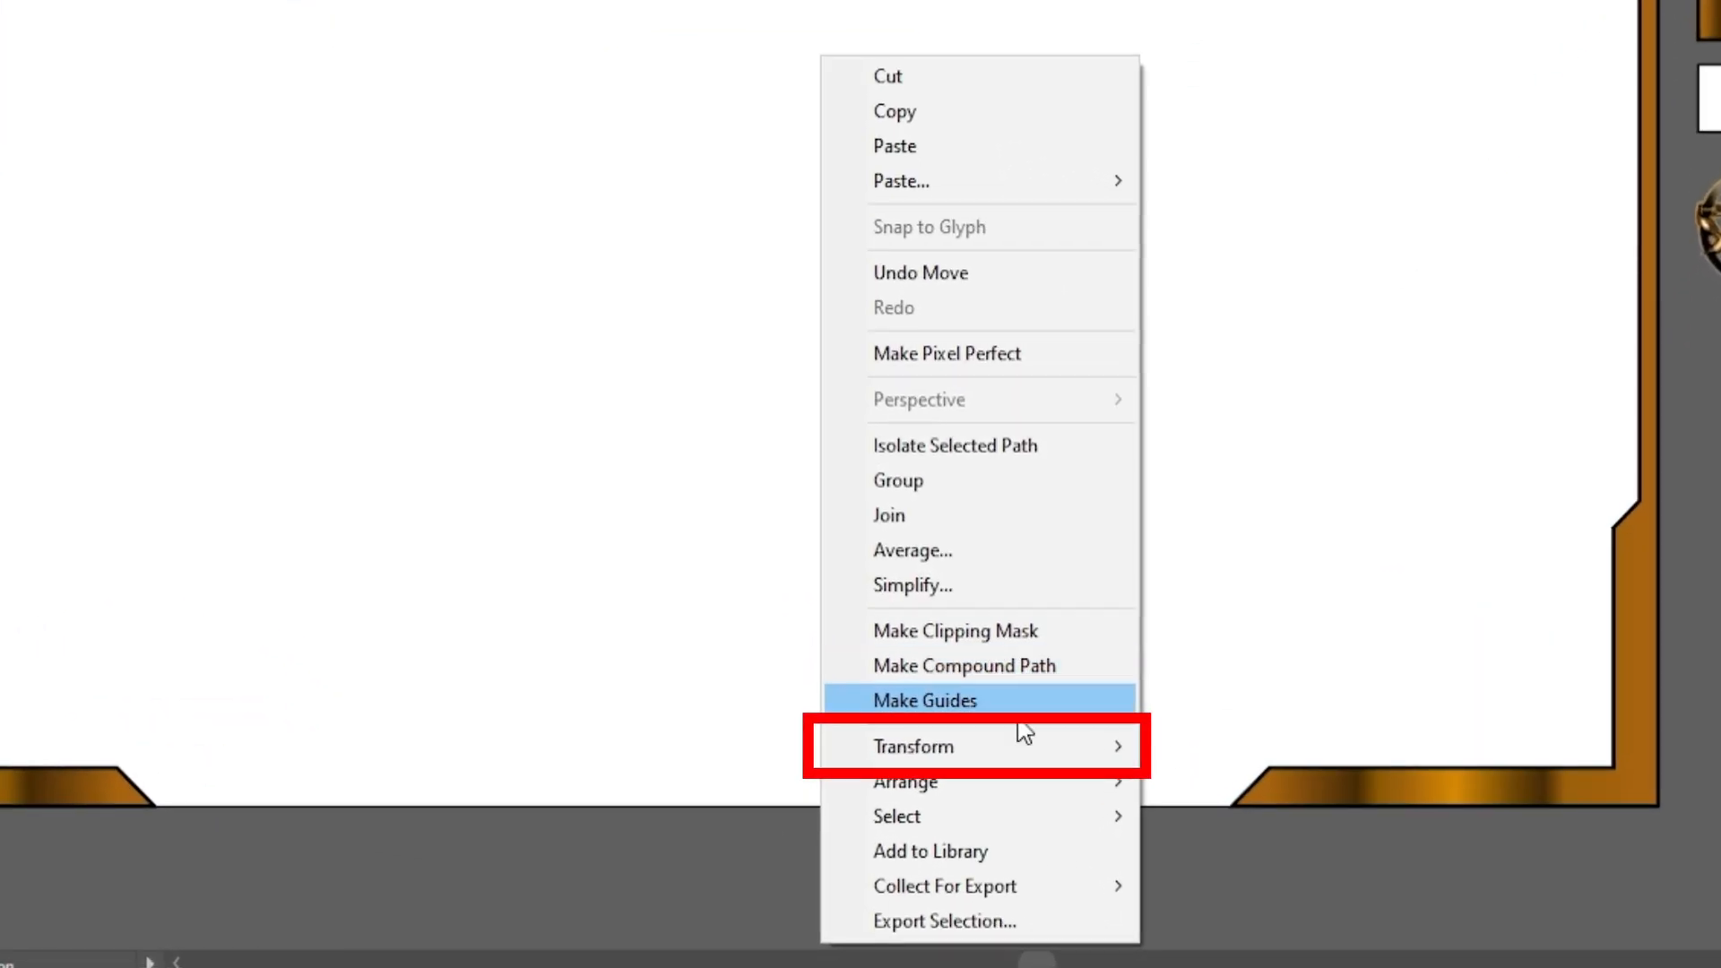
mouse_move(1089, 823)
click(1112, 720)
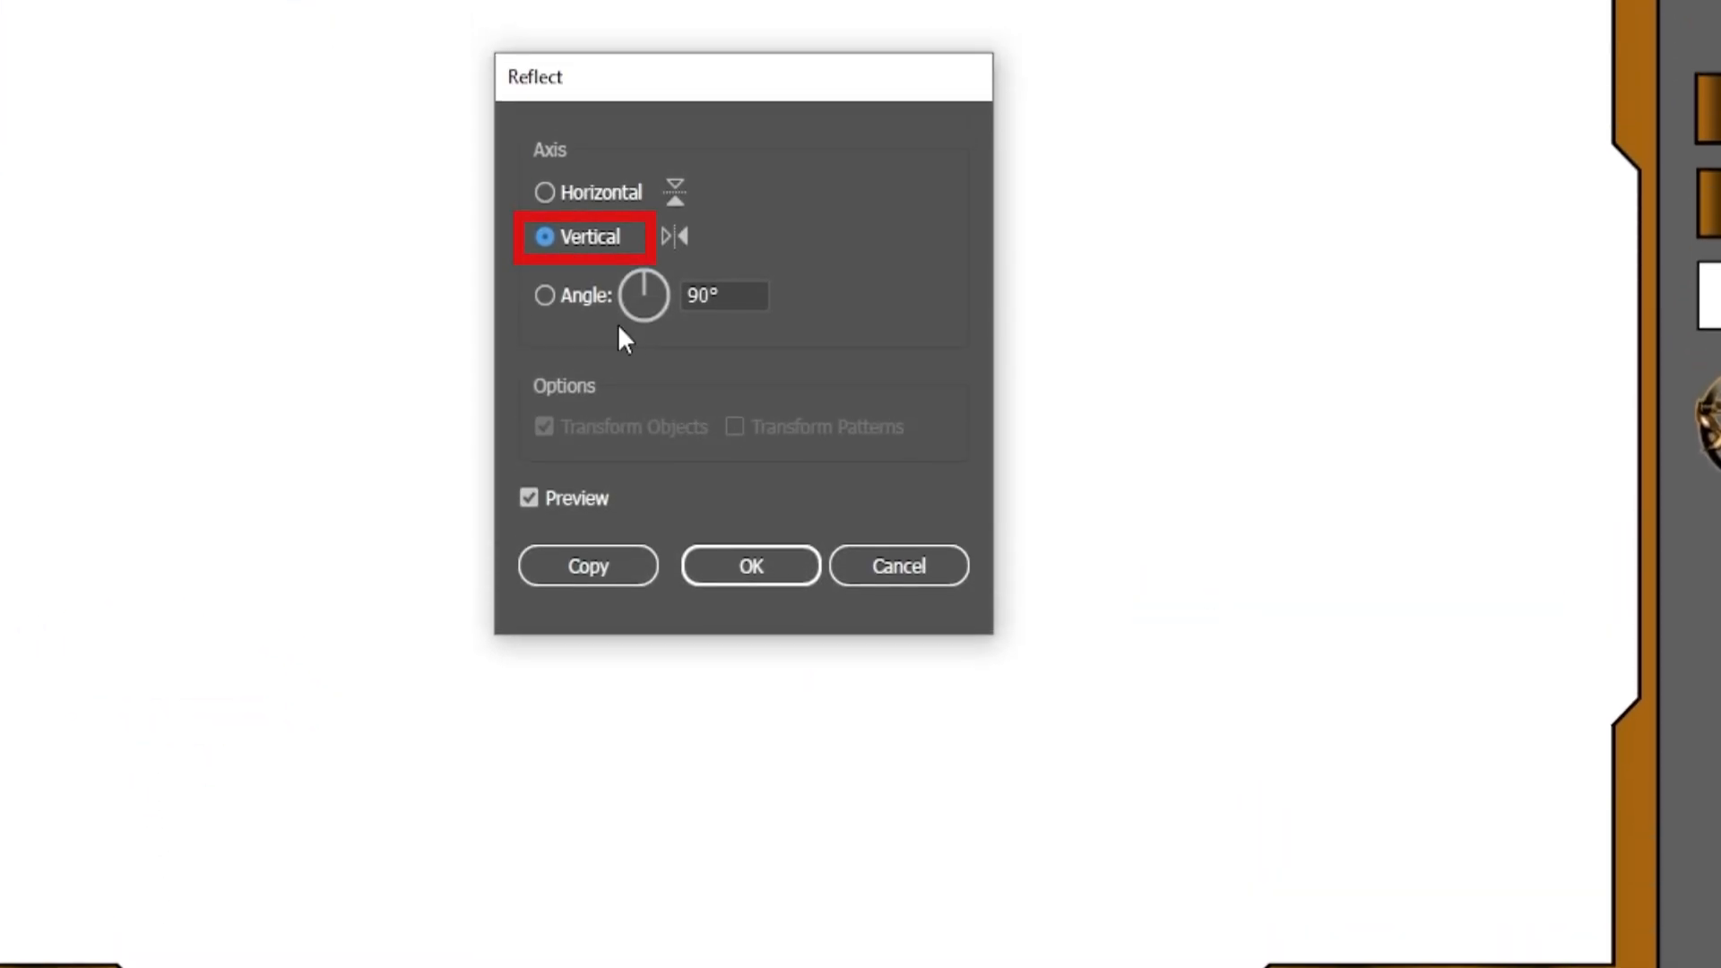
click(589, 565)
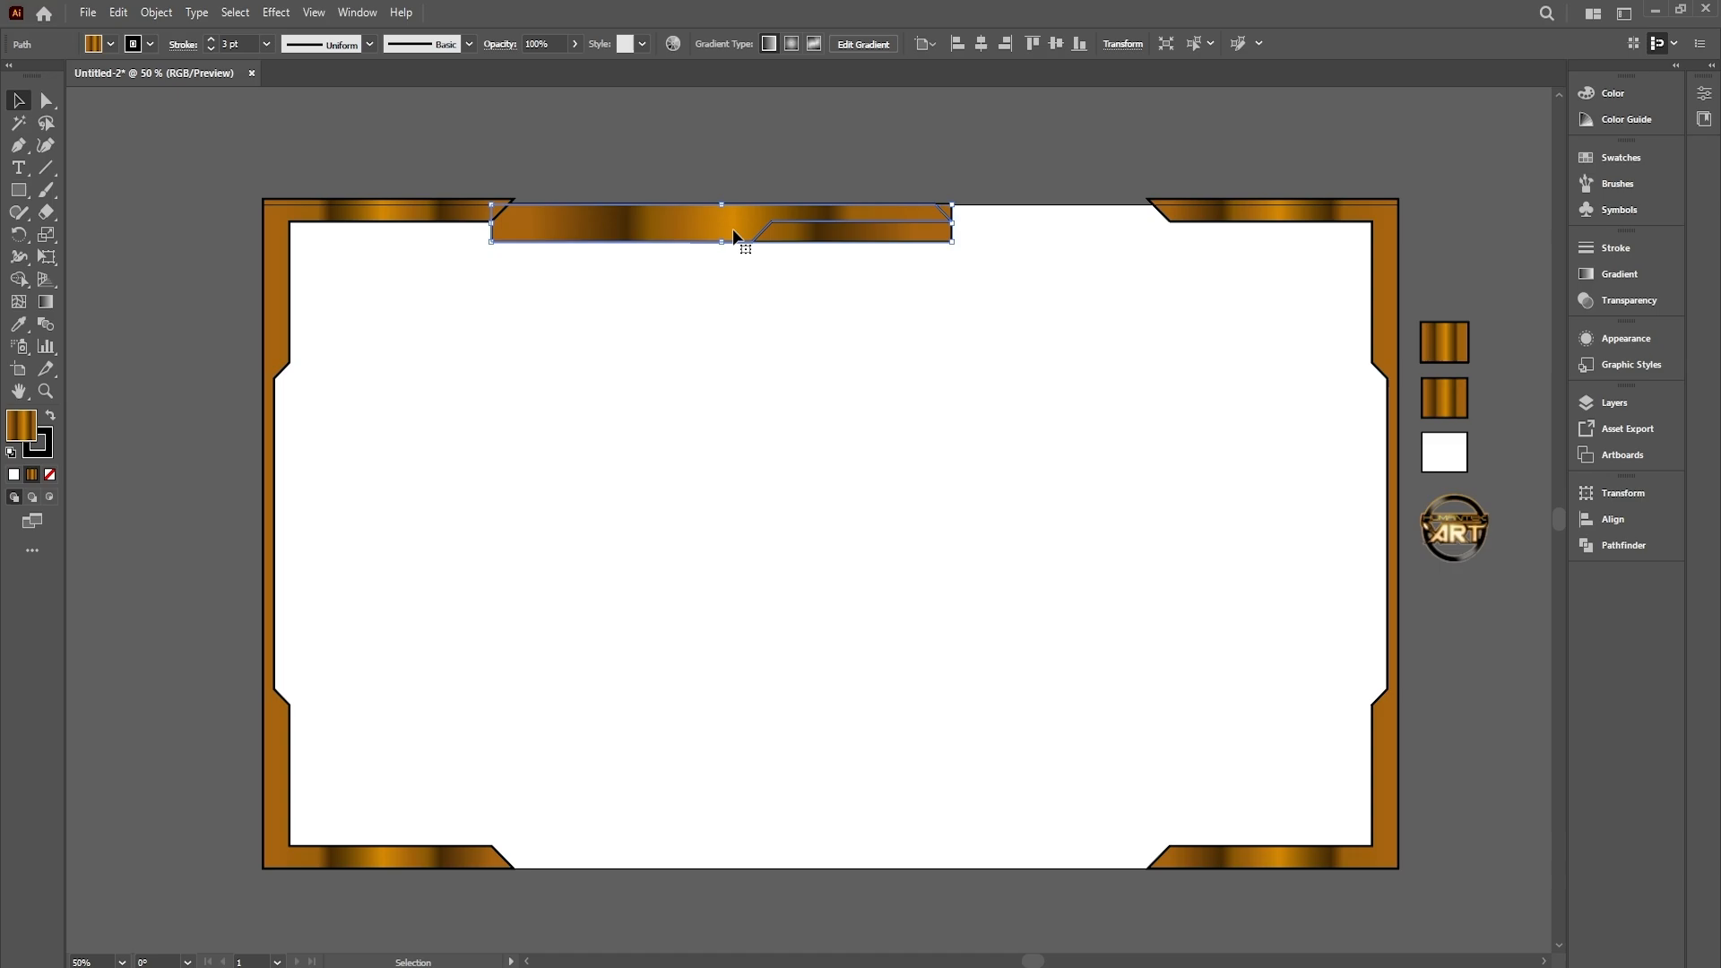
drag(778, 235, 824, 213)
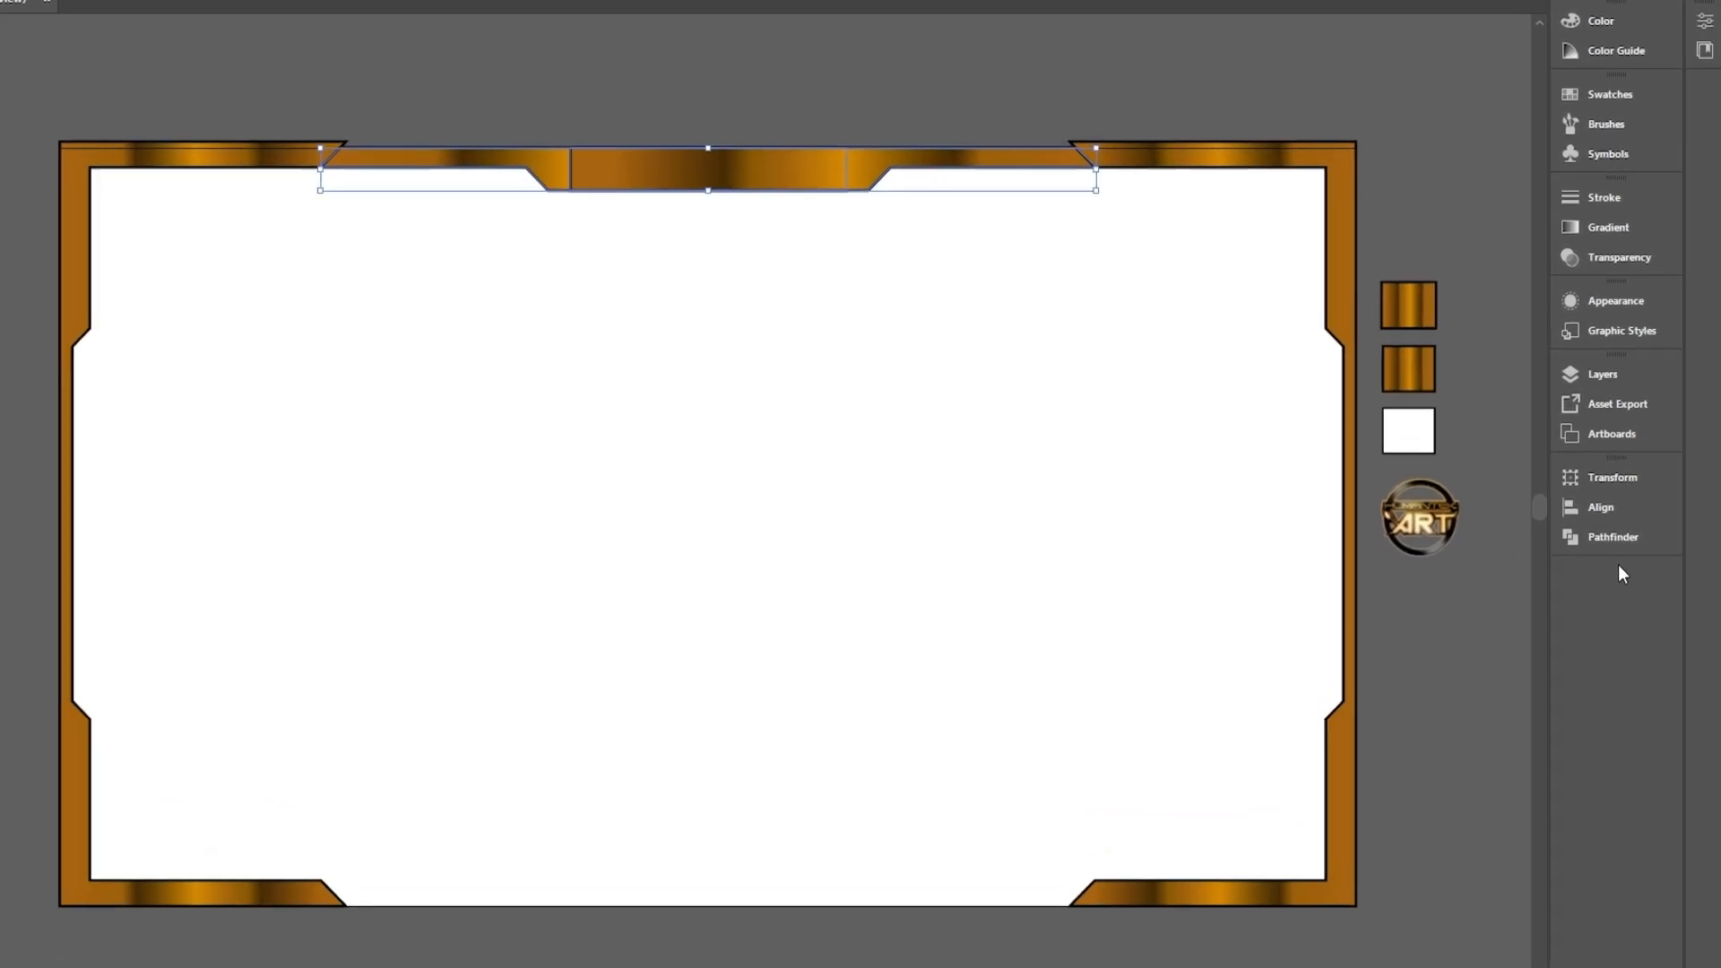
Unite the two mirrored halves of the stepped top bar into a single shape with Pathfinder, and deselect it
click(1624, 545)
click(1191, 488)
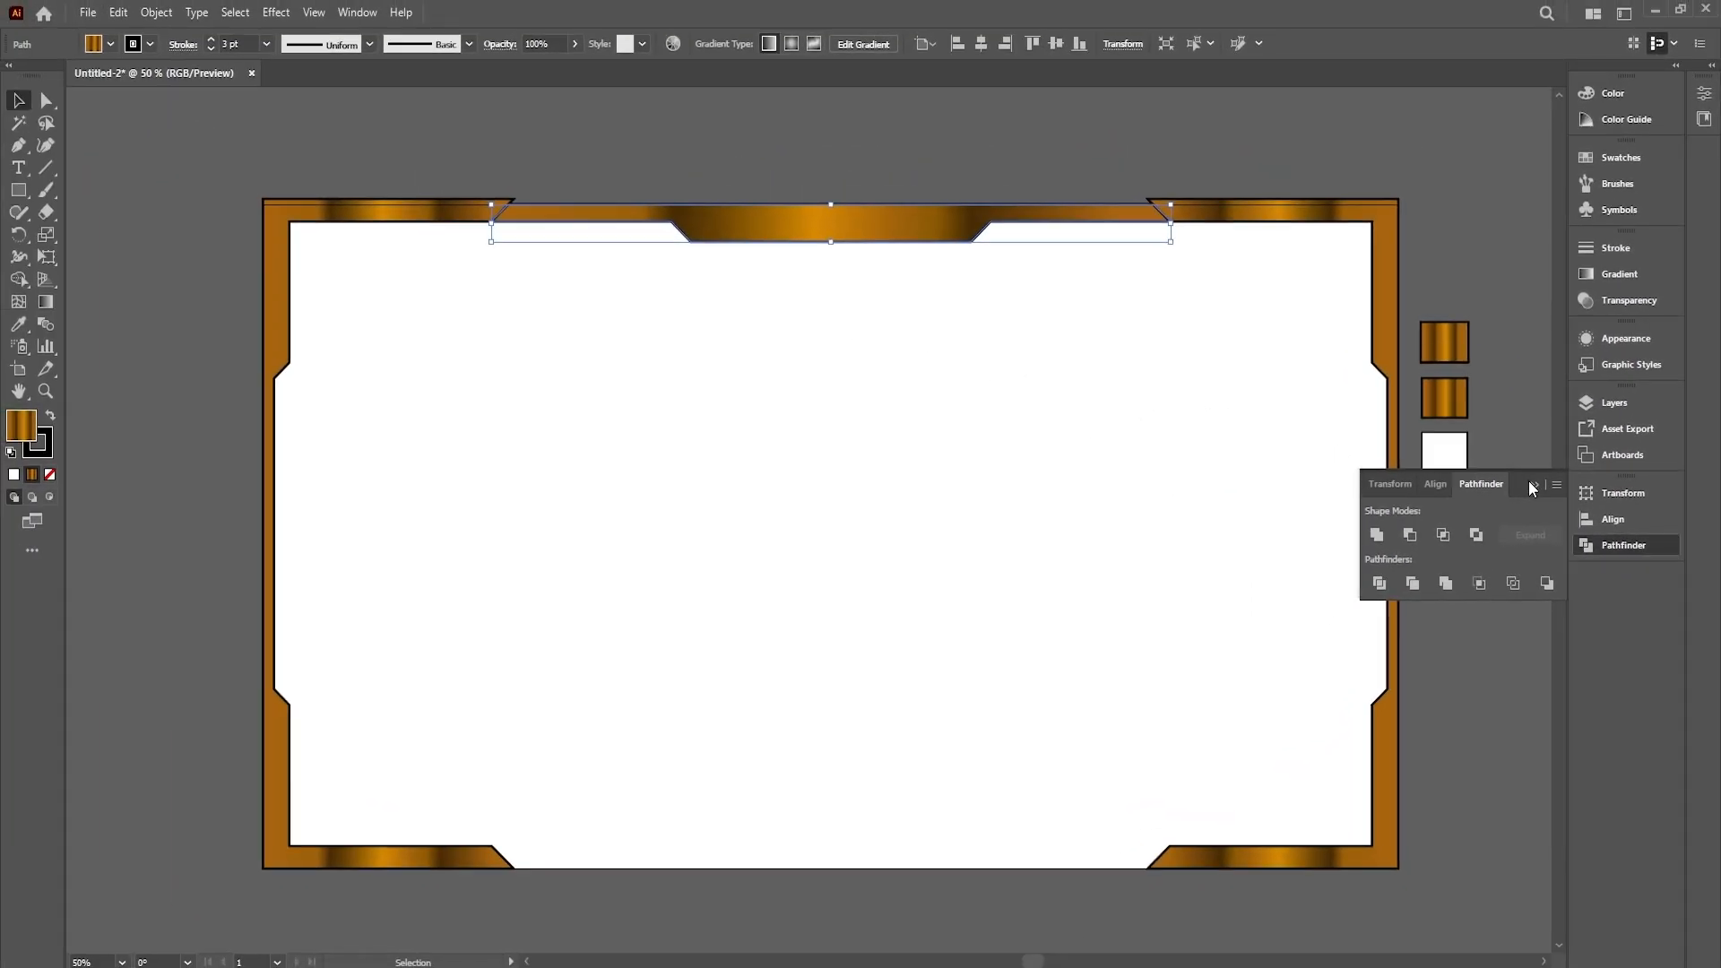
click(1532, 486)
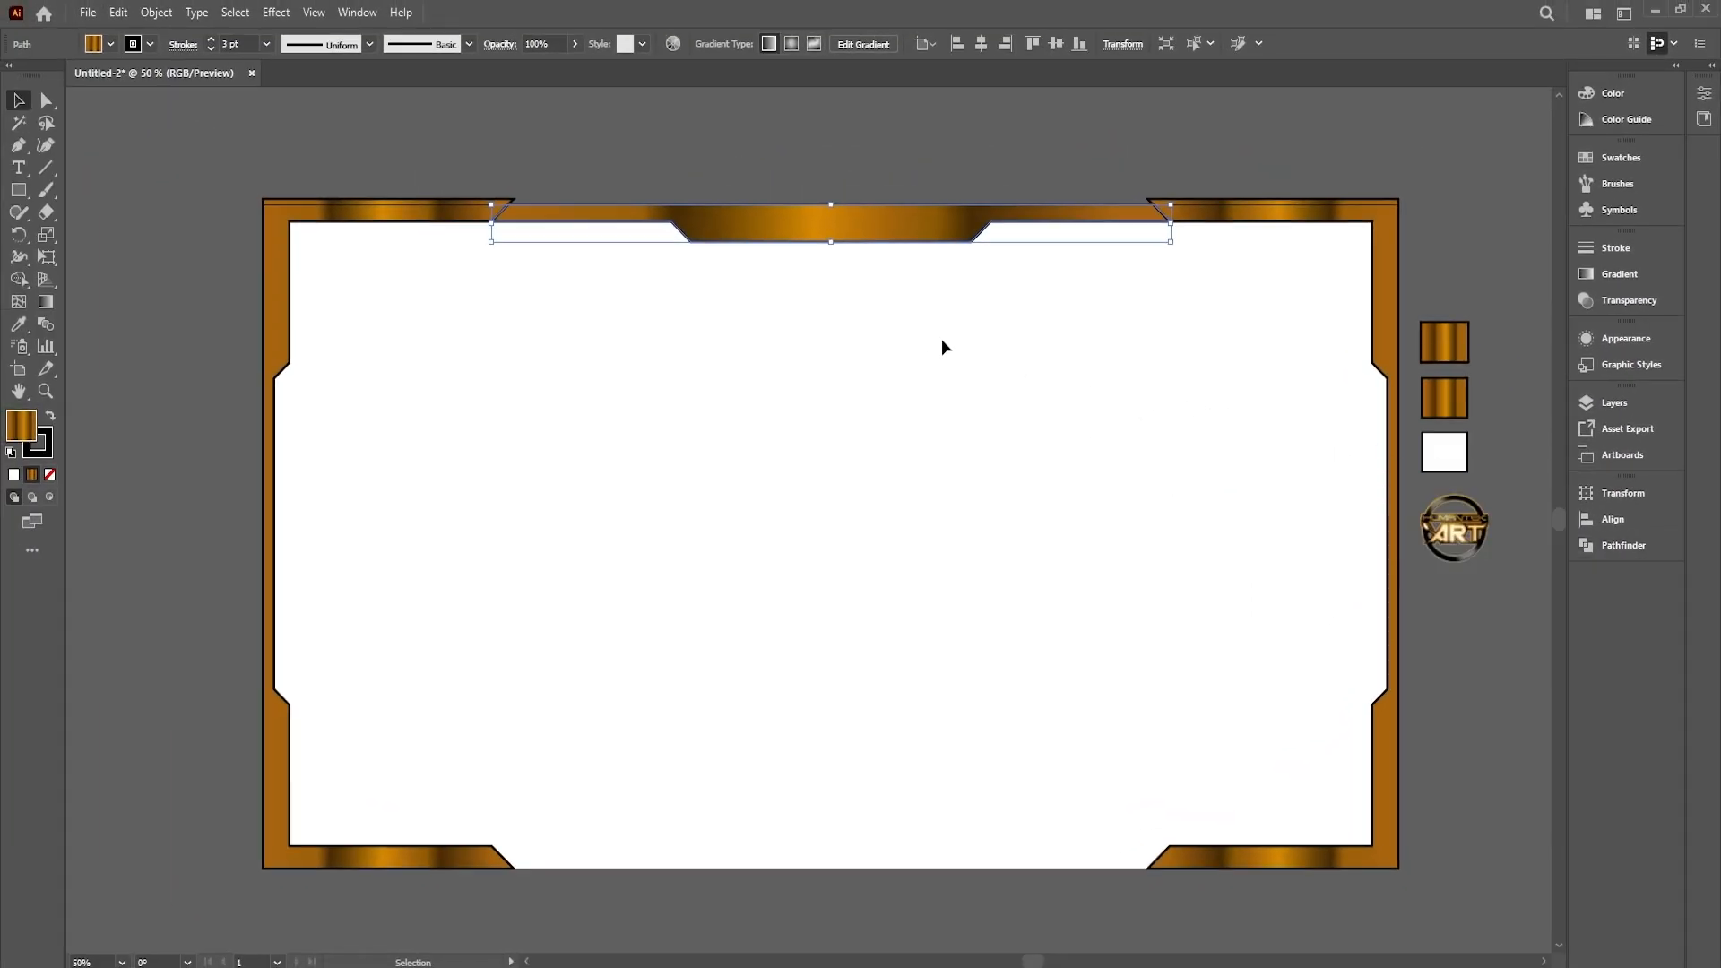
click(941, 343)
Place a copy of the united stepped top bar straight below, along the artboard's bottom edge
click(893, 235)
drag(890, 220, 874, 847)
key(alt)
Reflect the bottom bar across the horizontal axis and move it up flush with the artboard's bottom edge
right_click(902, 863)
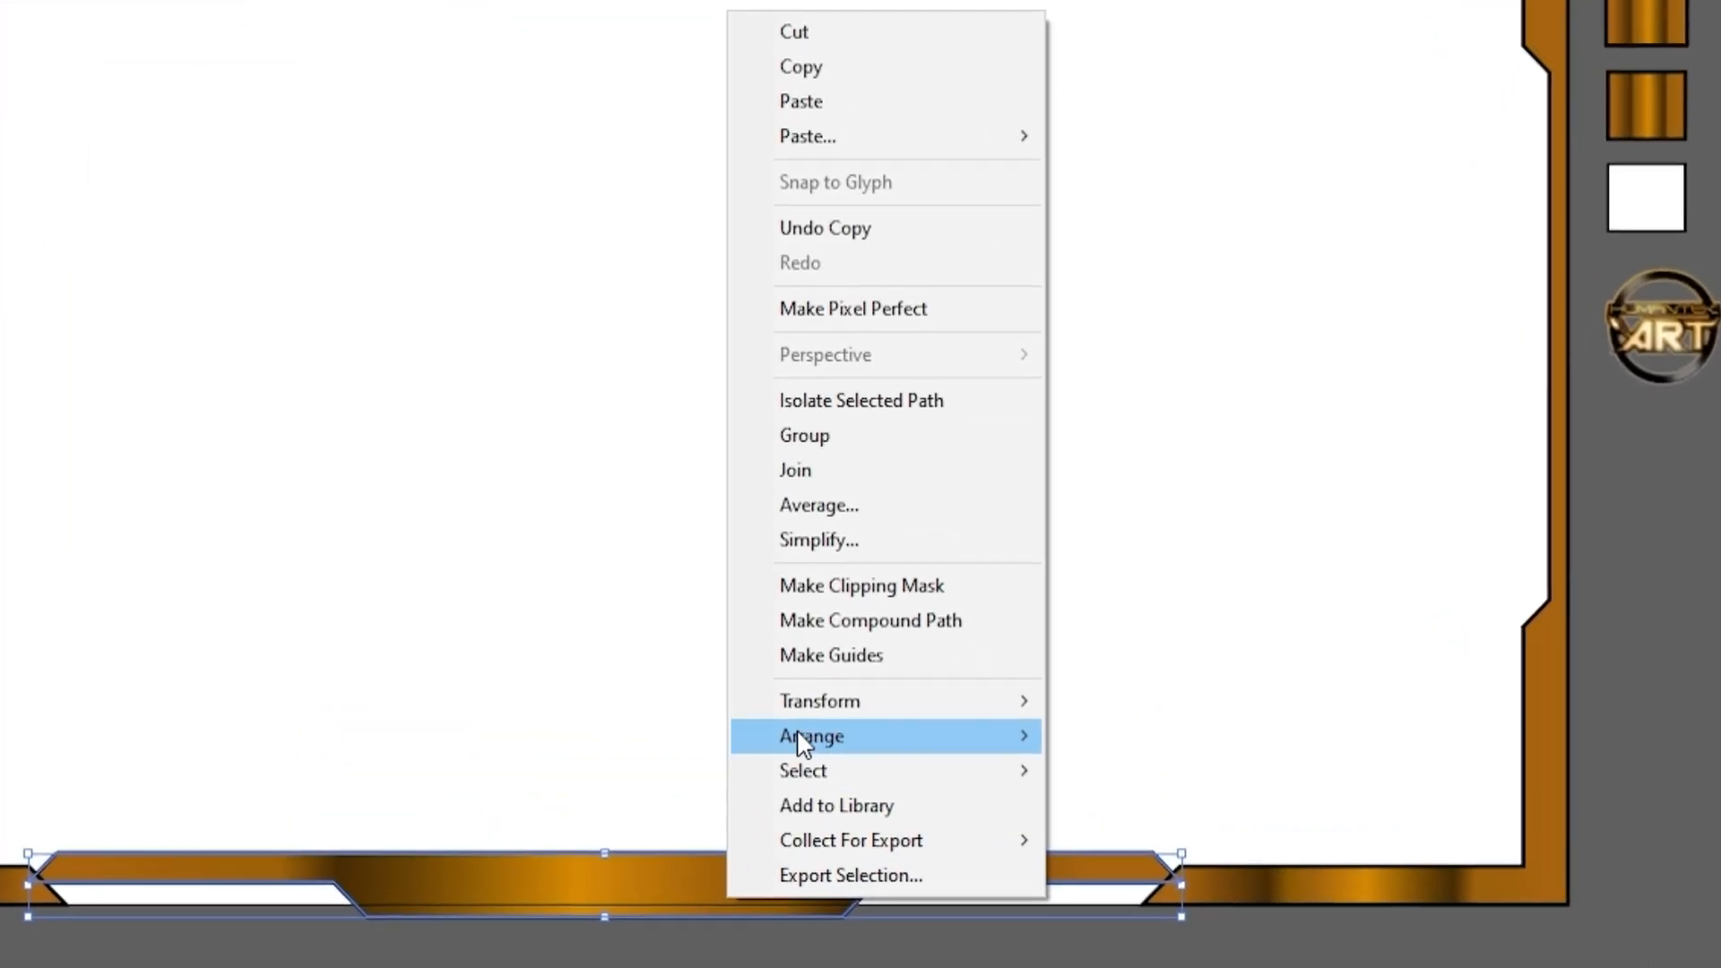
mouse_move(820, 701)
click(1197, 816)
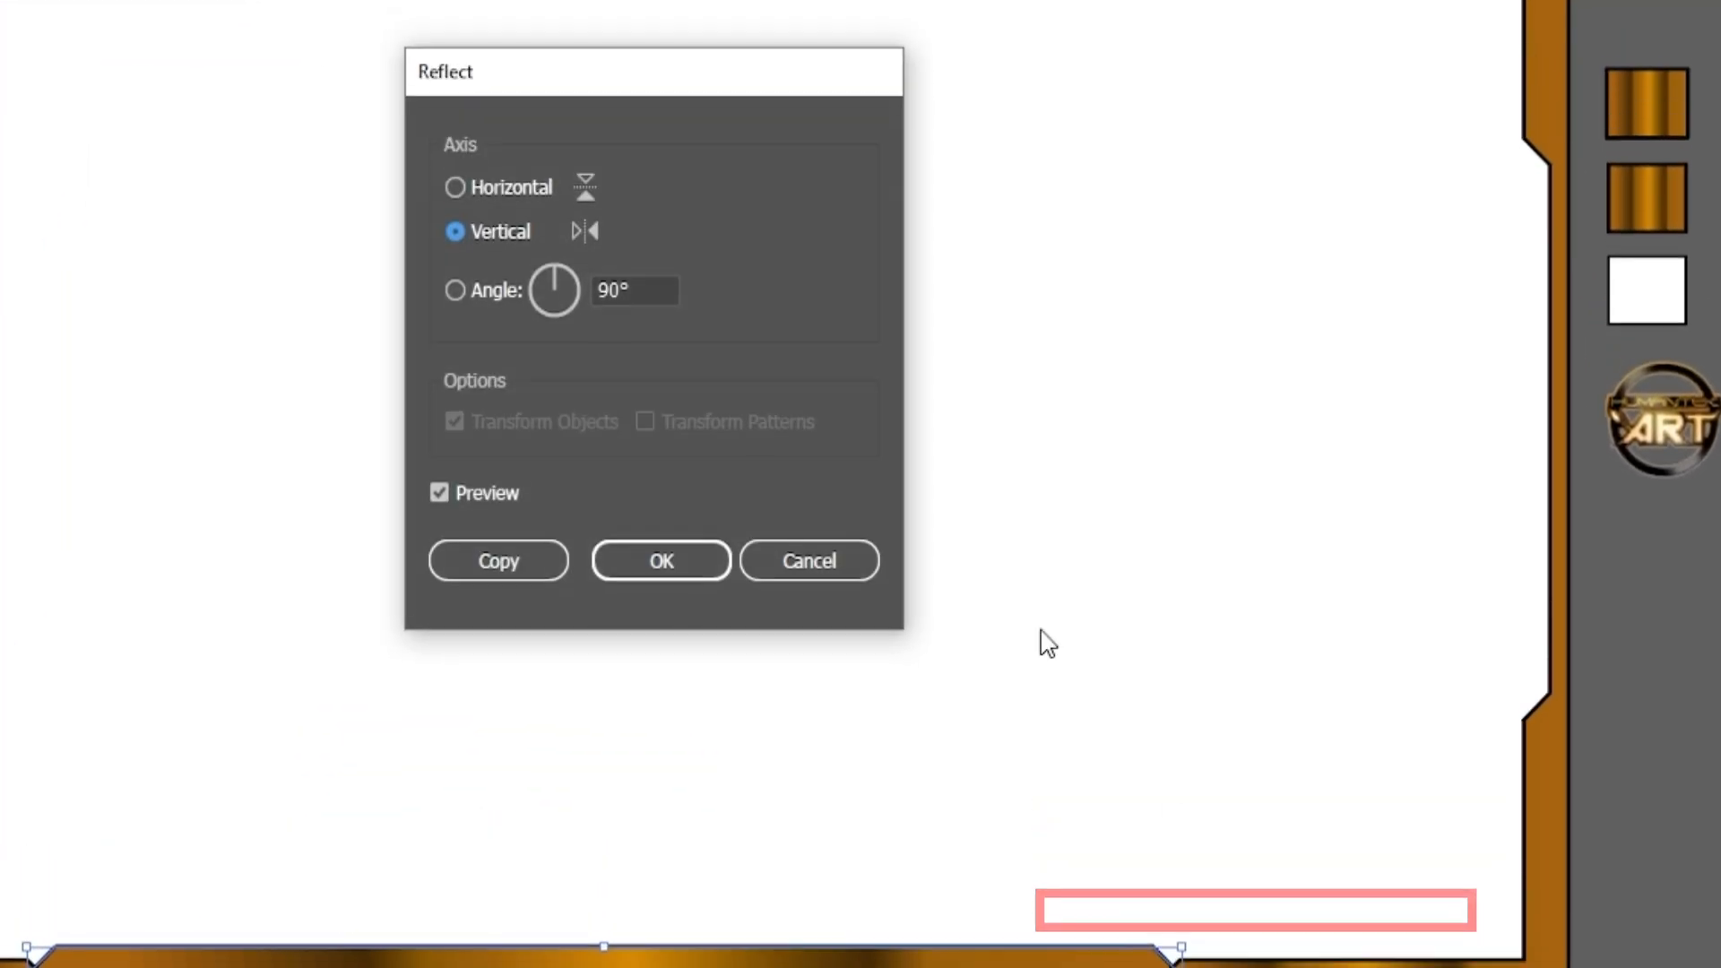
click(518, 187)
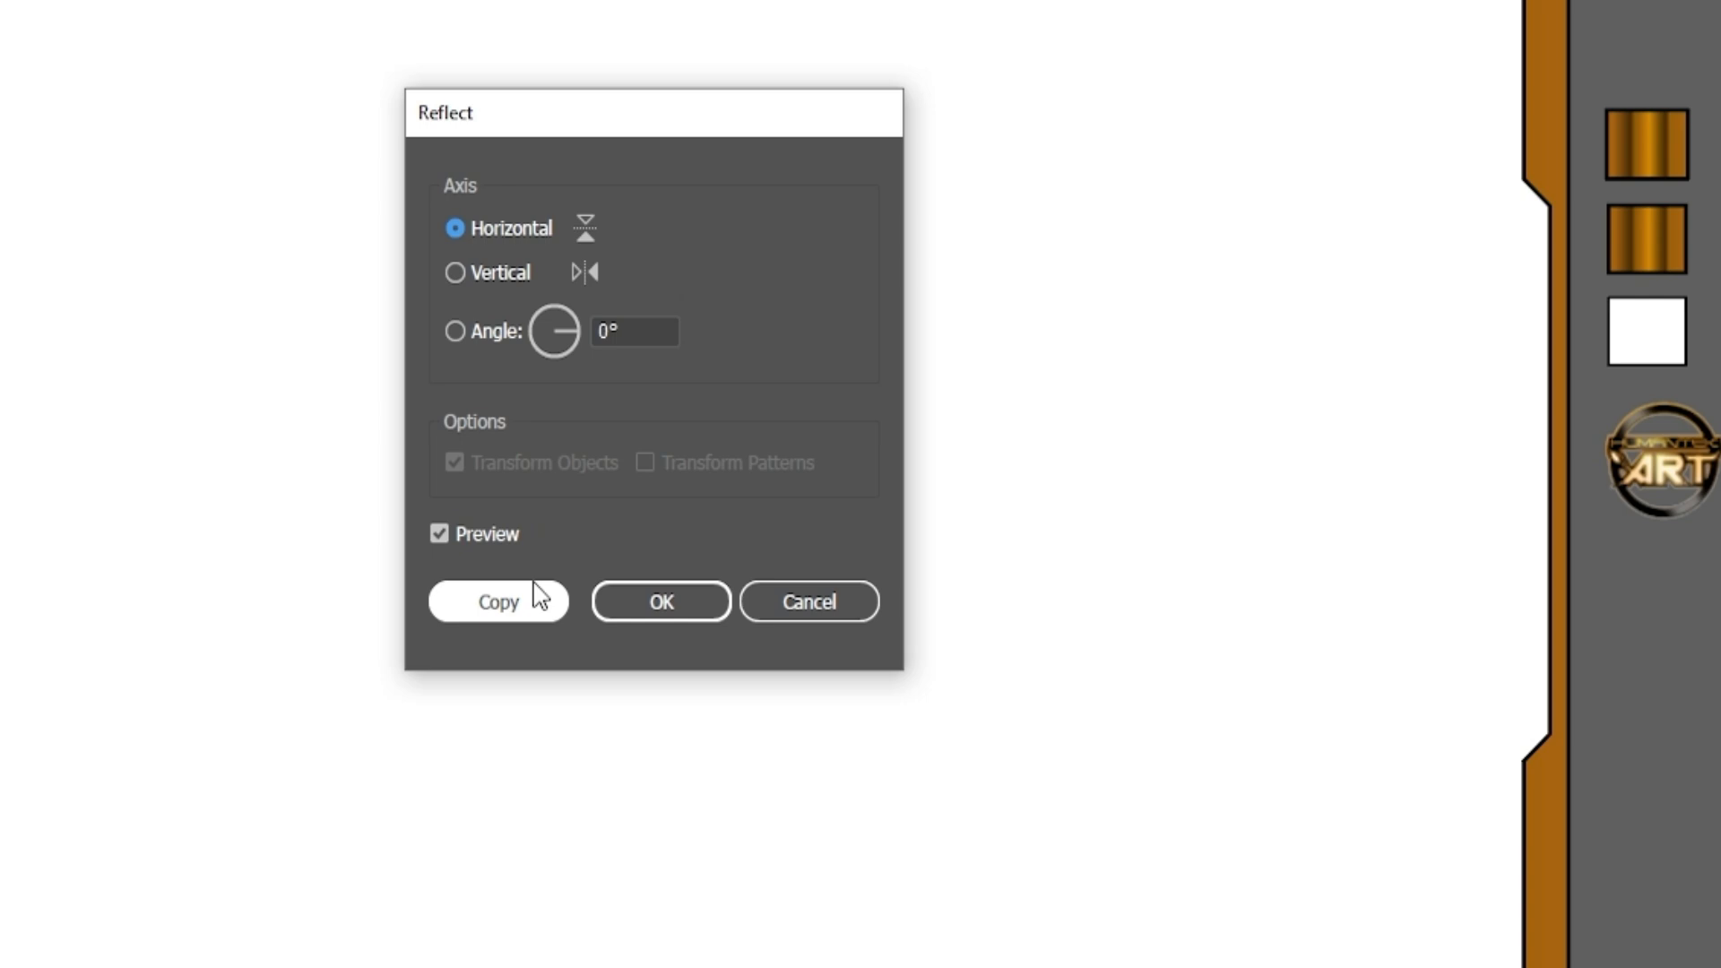
click(655, 607)
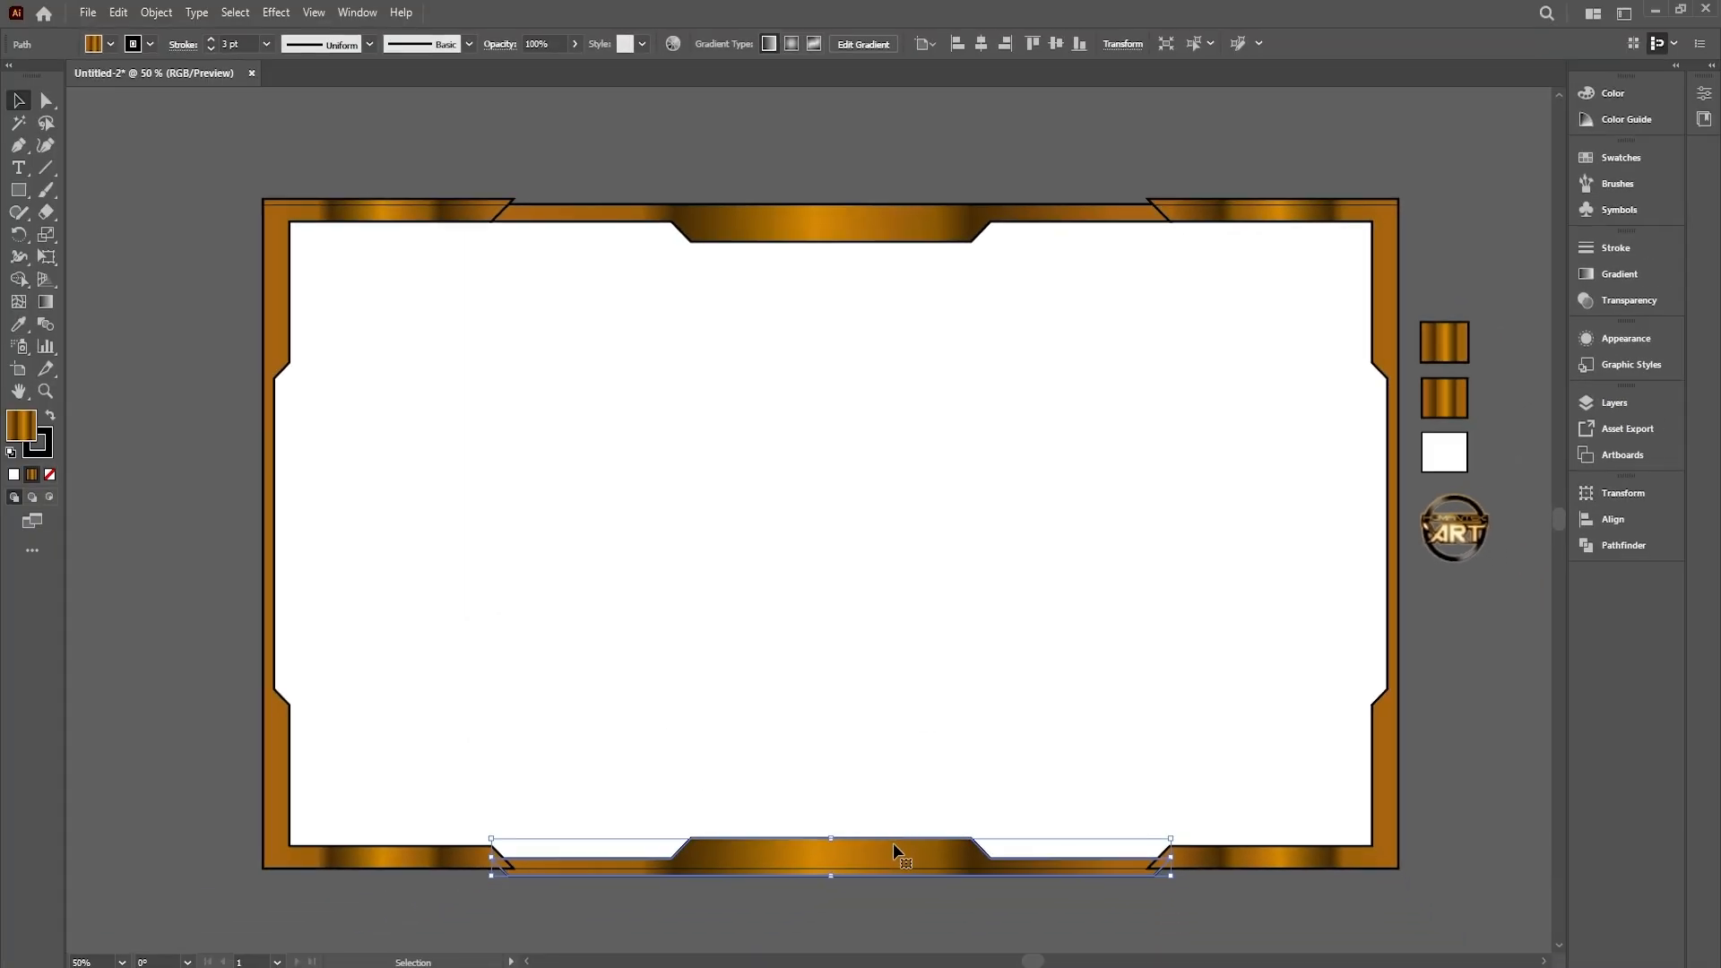
drag(893, 841, 897, 833)
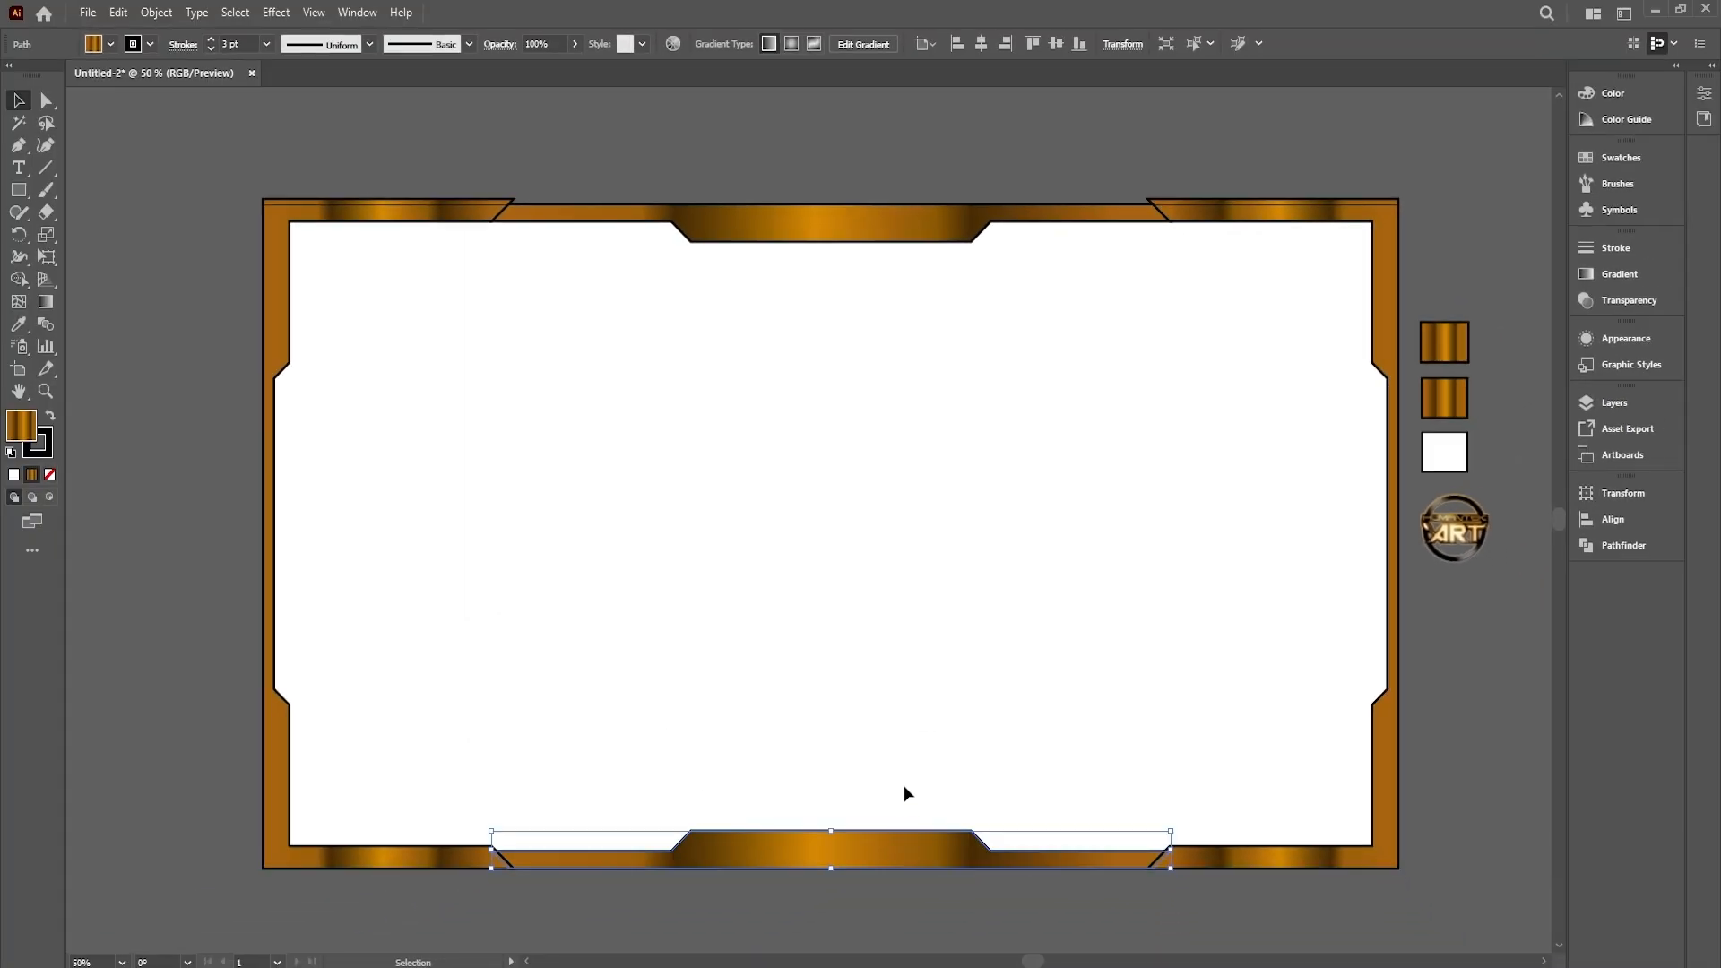
click(906, 803)
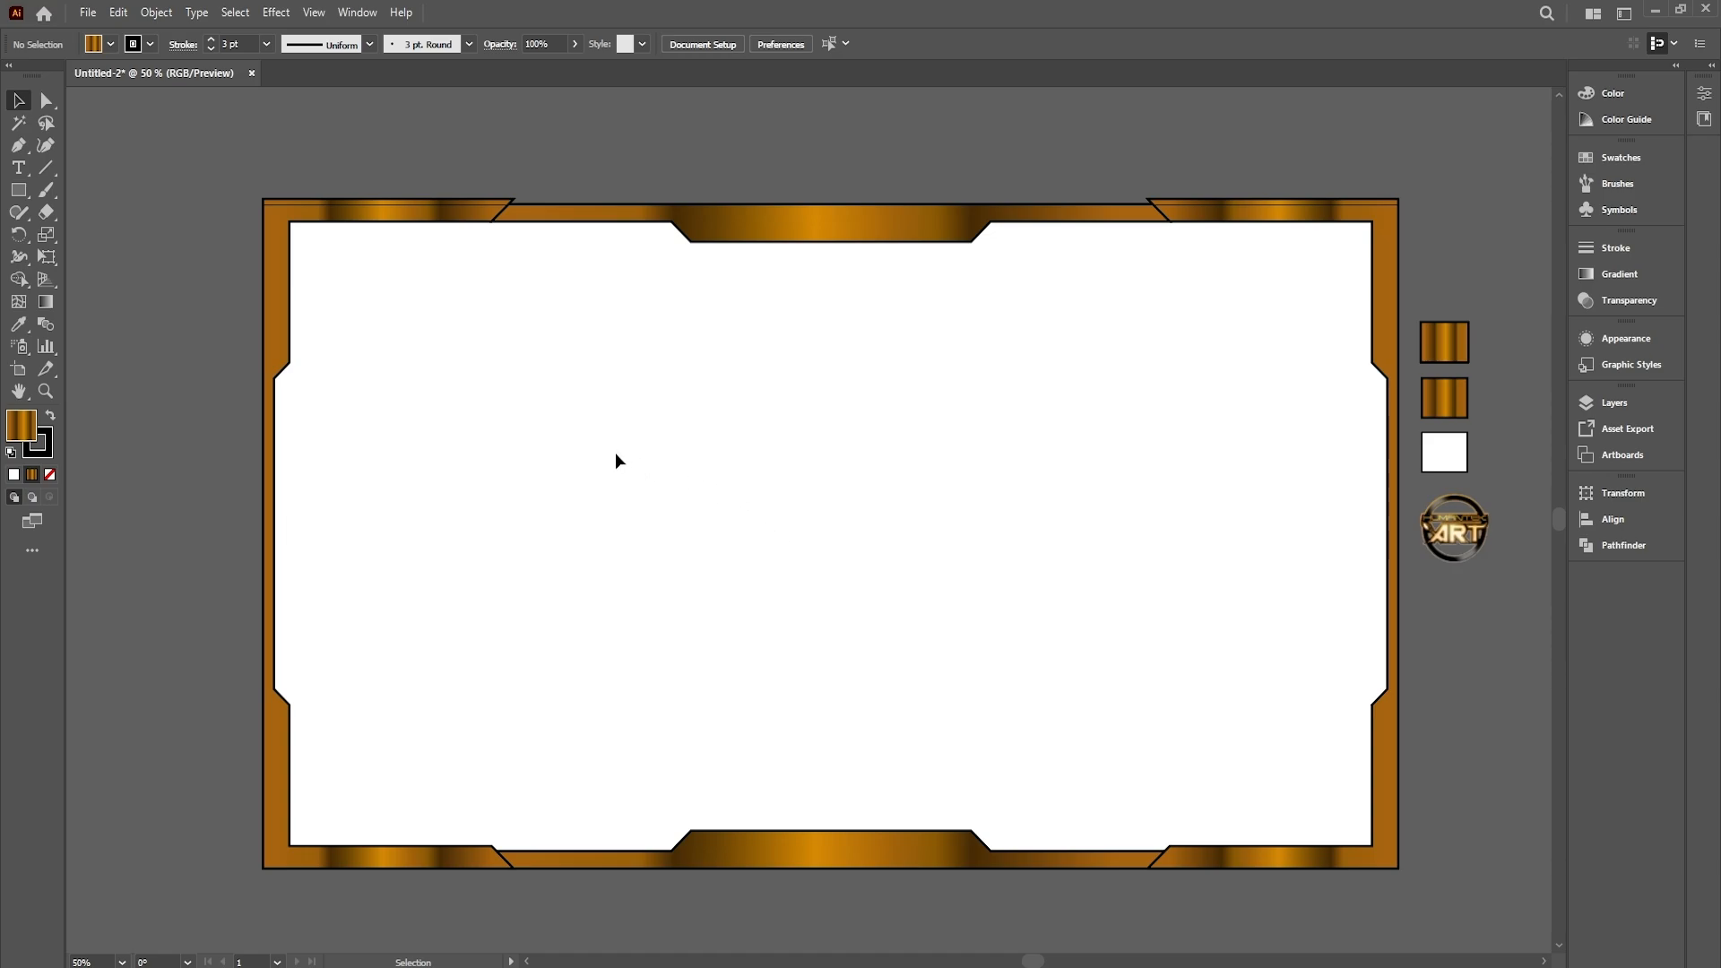
Draw a thin closed strip with the Pen tool along the top edge of the upper-left corner piece
click(21, 149)
click(99, 143)
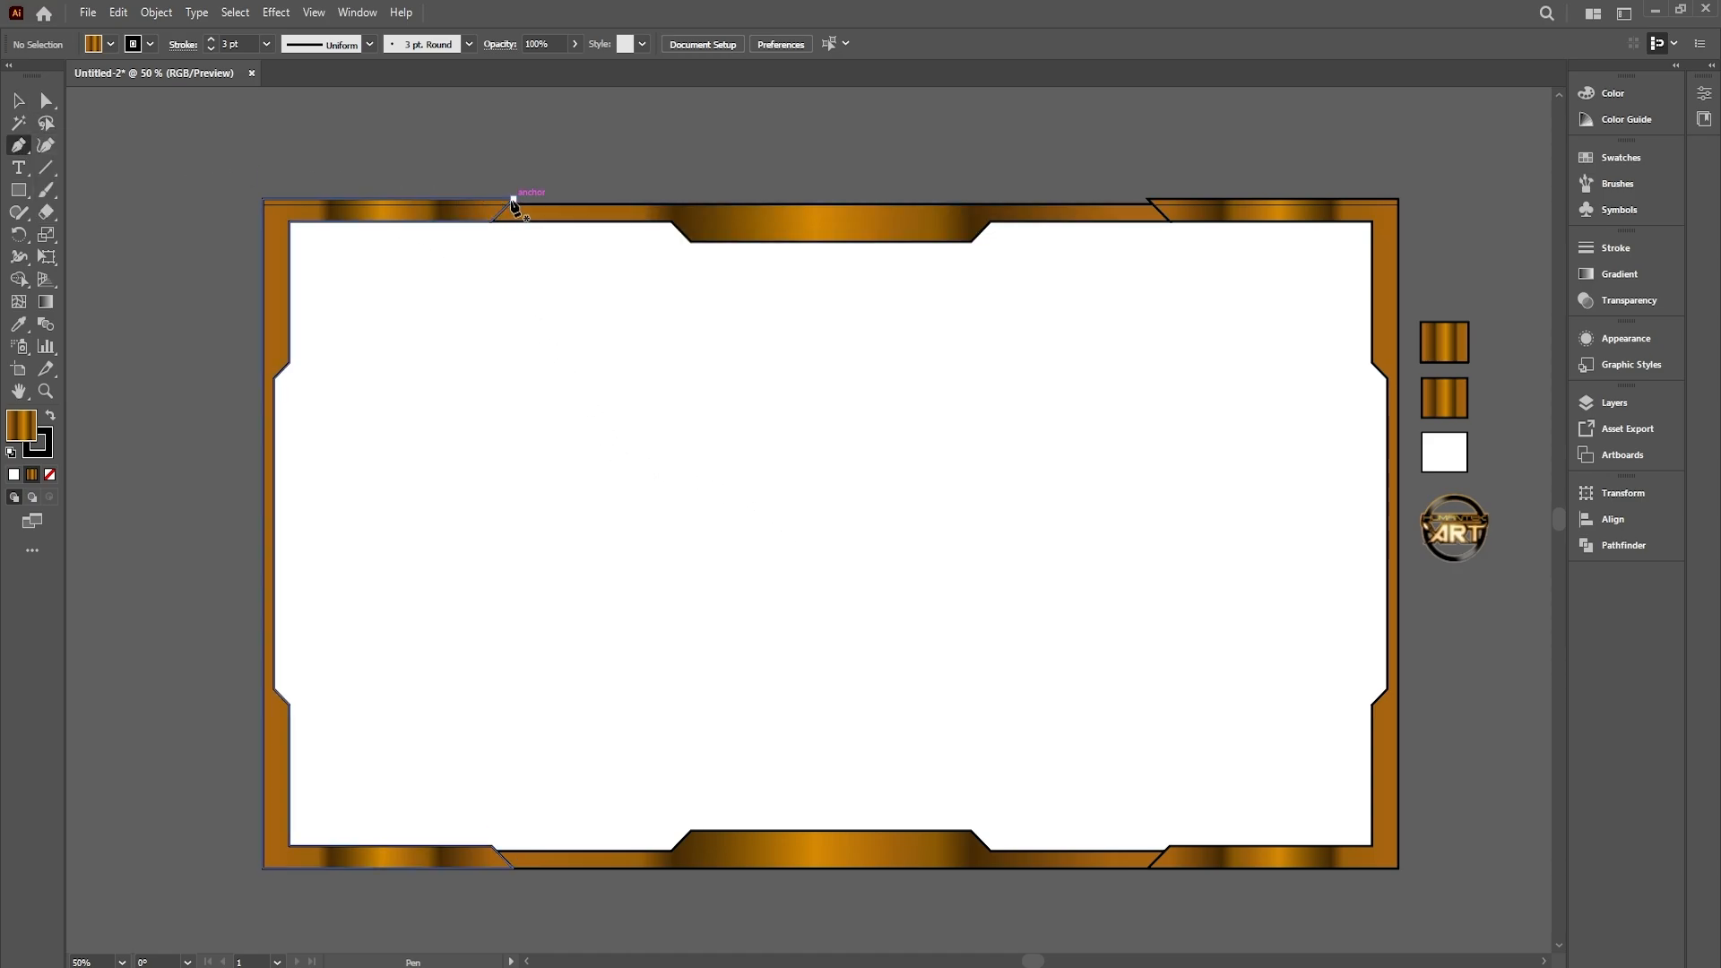
drag(517, 201, 520, 202)
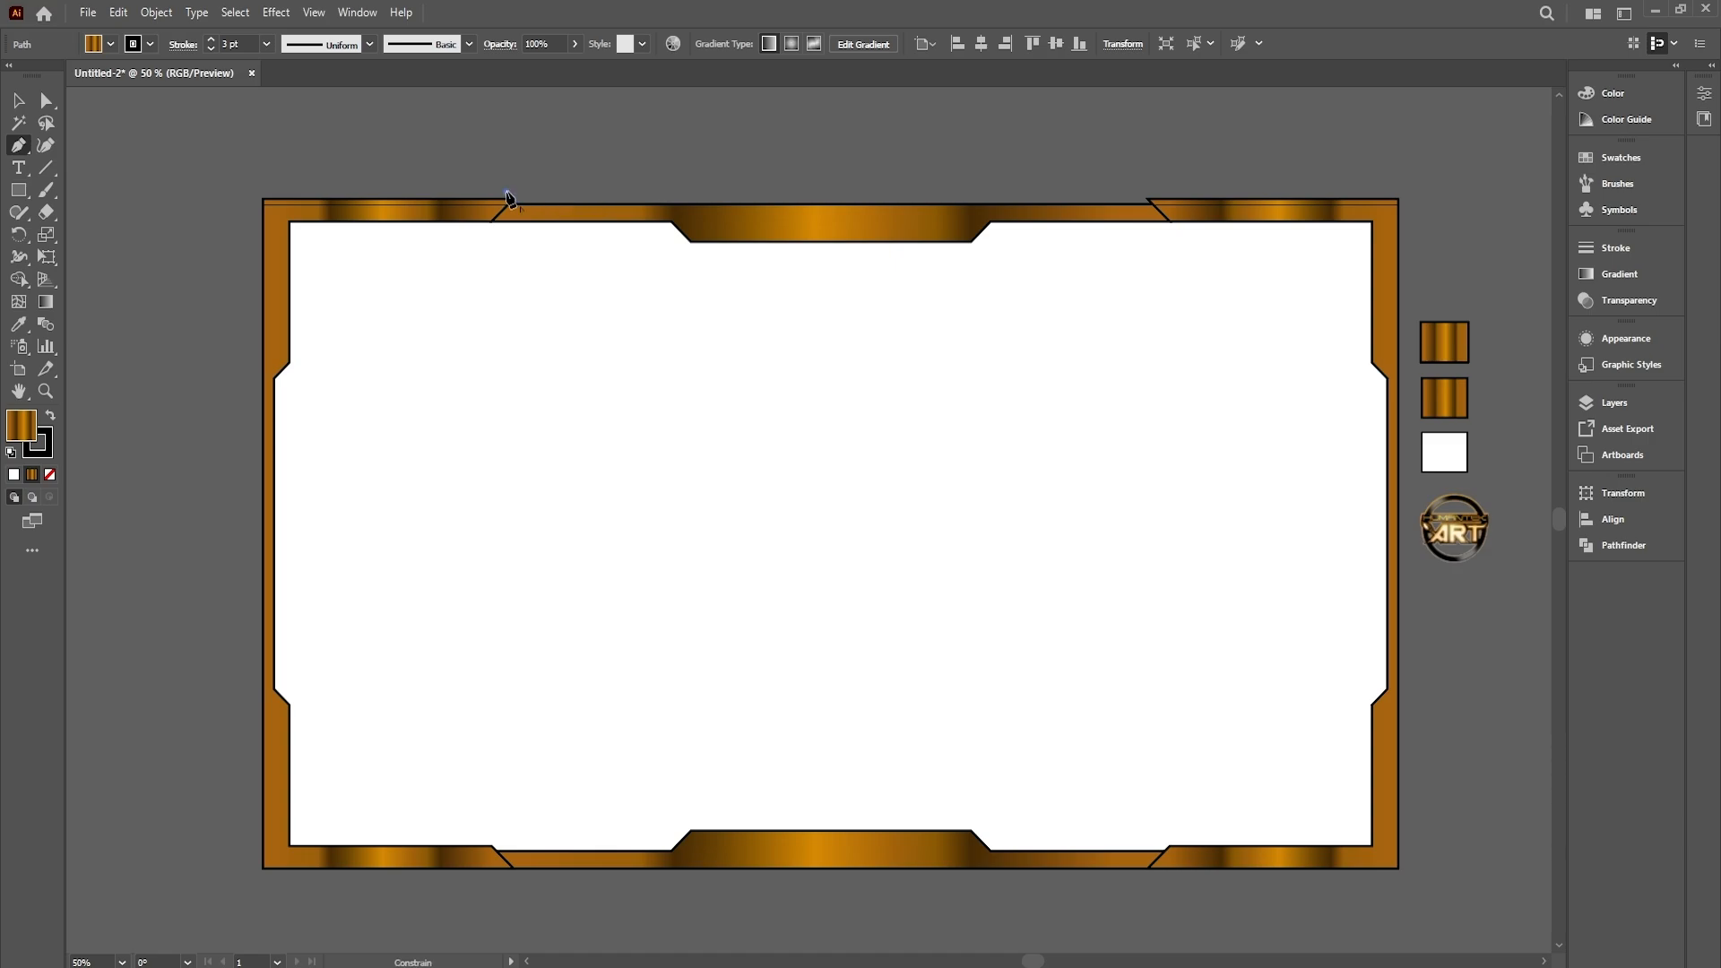
click(264, 193)
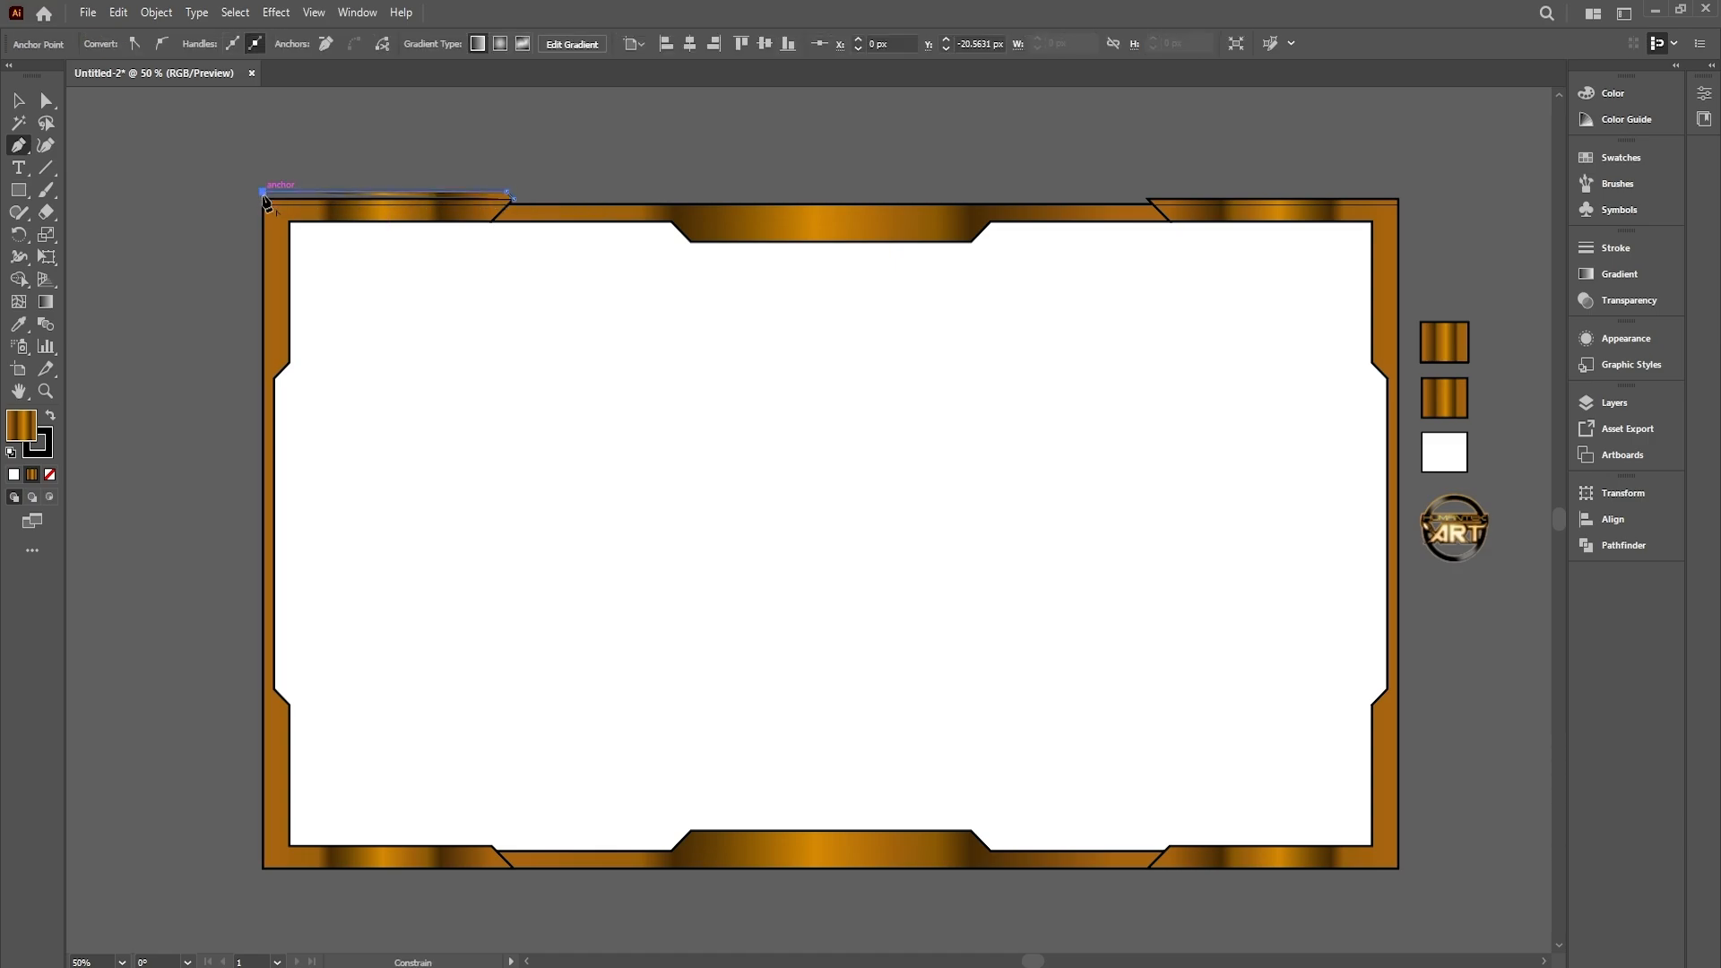
click(264, 199)
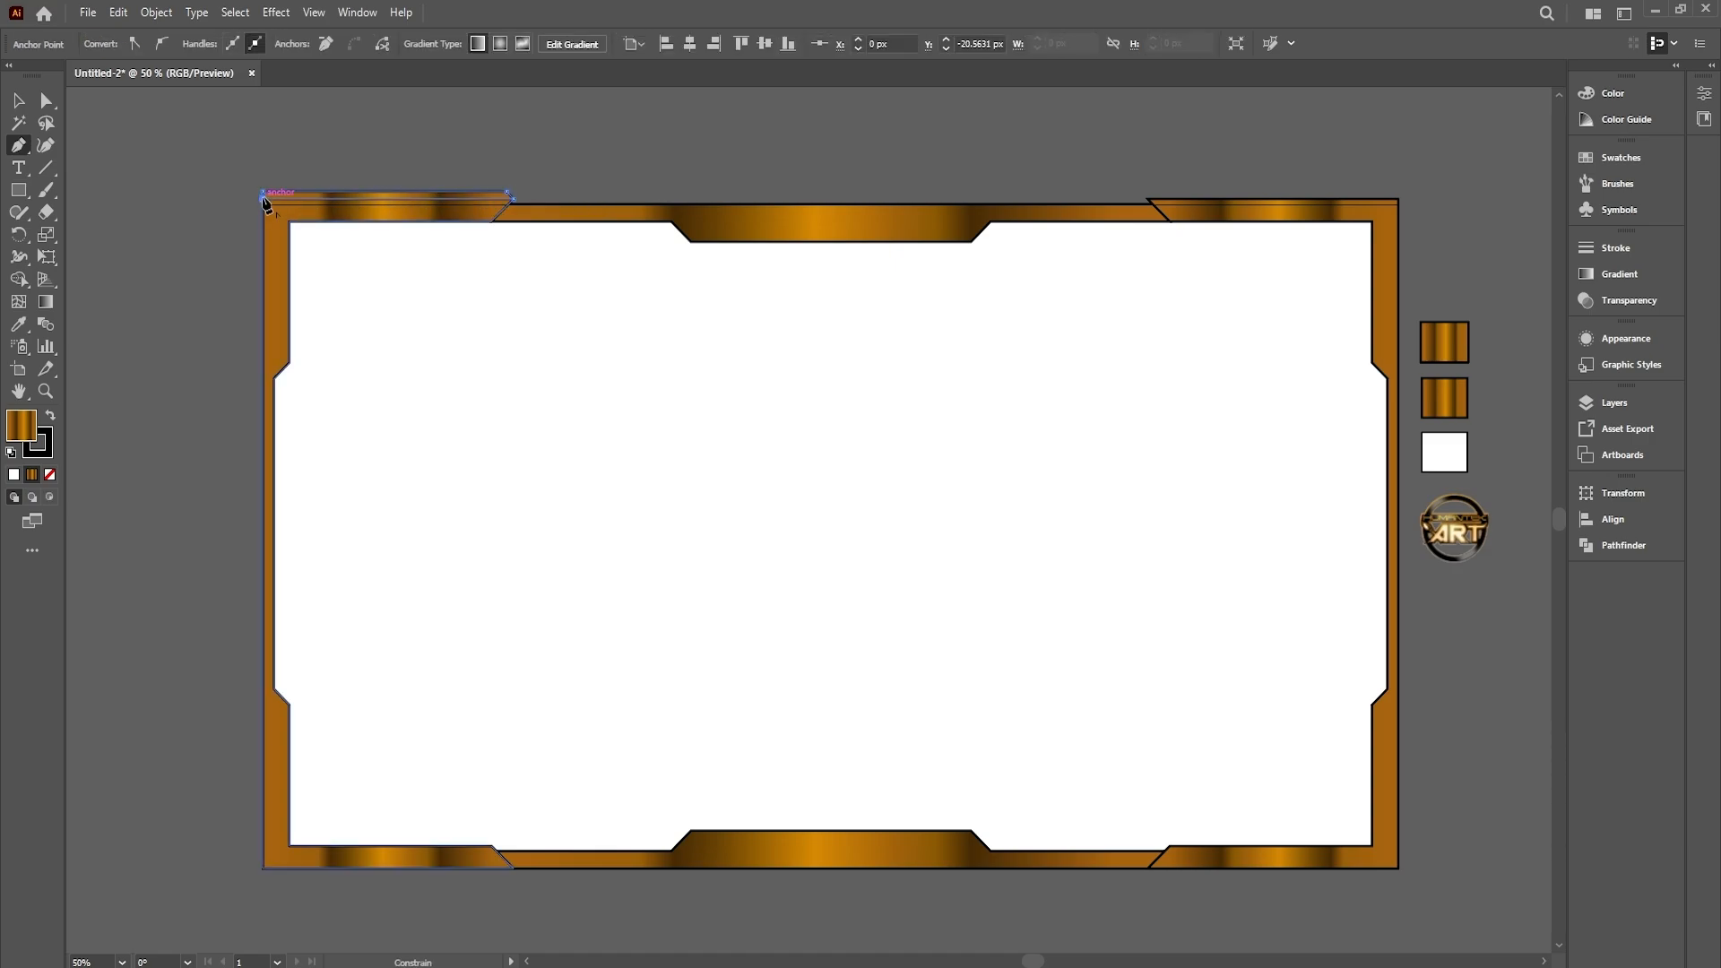
click(514, 199)
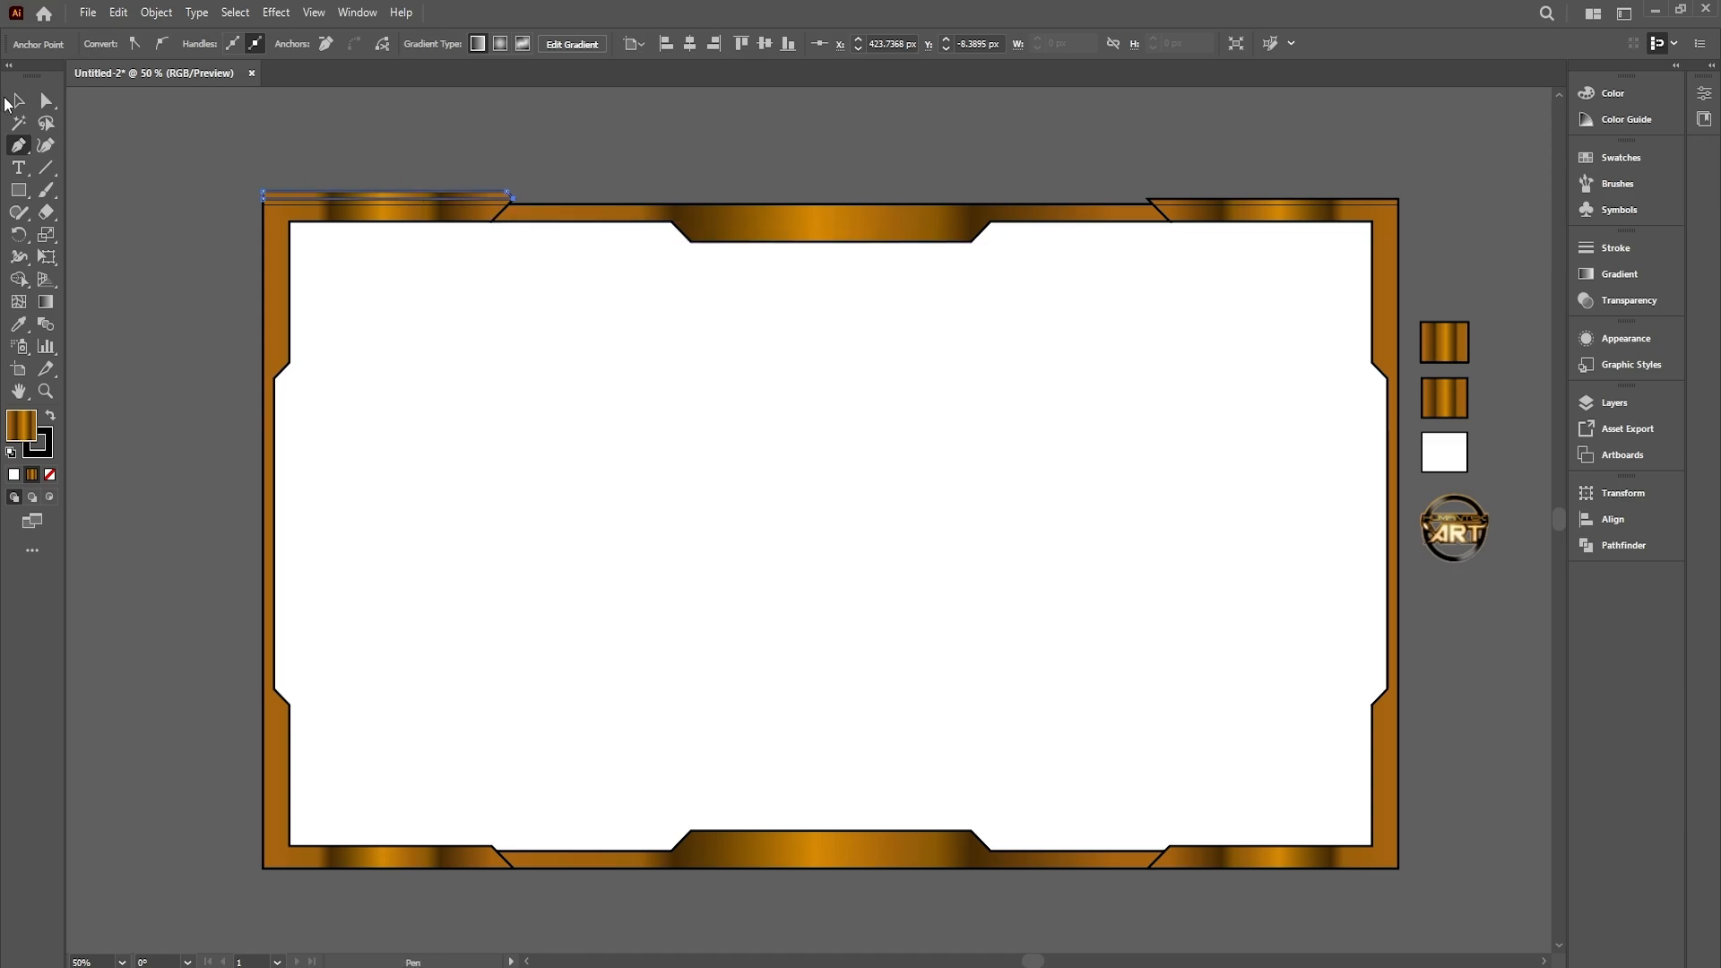
Unite the thin top strip with the left frame side using Pathfinder
drag(301, 144, 376, 270)
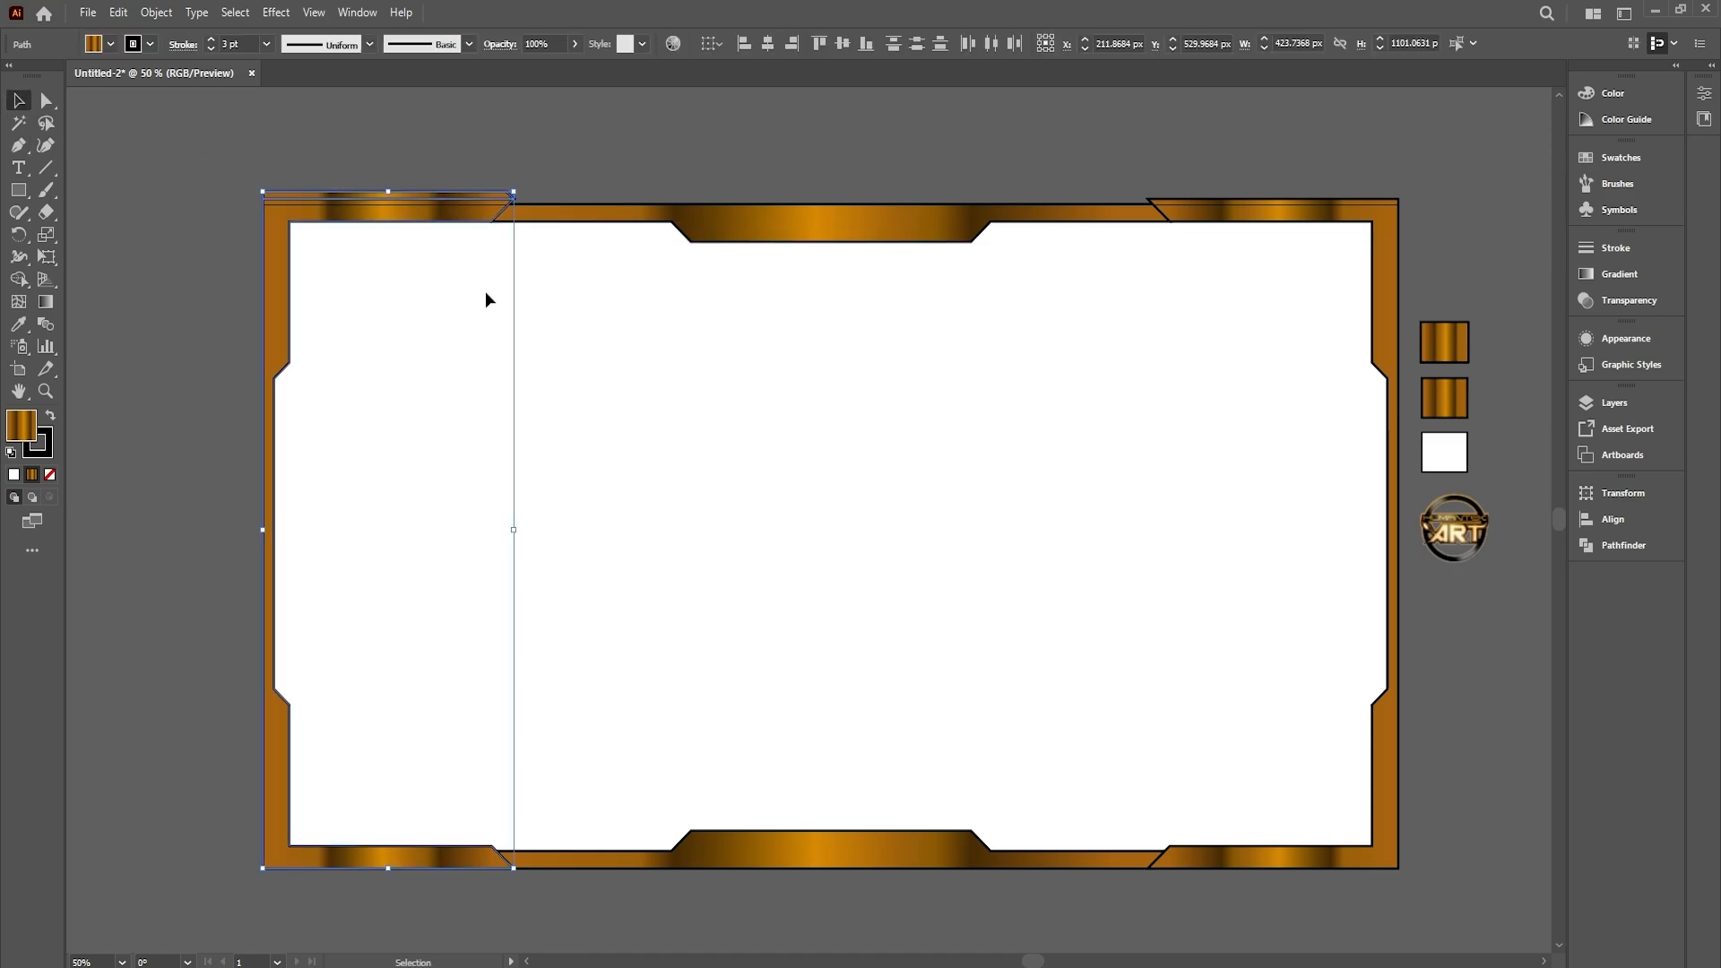
click(1621, 549)
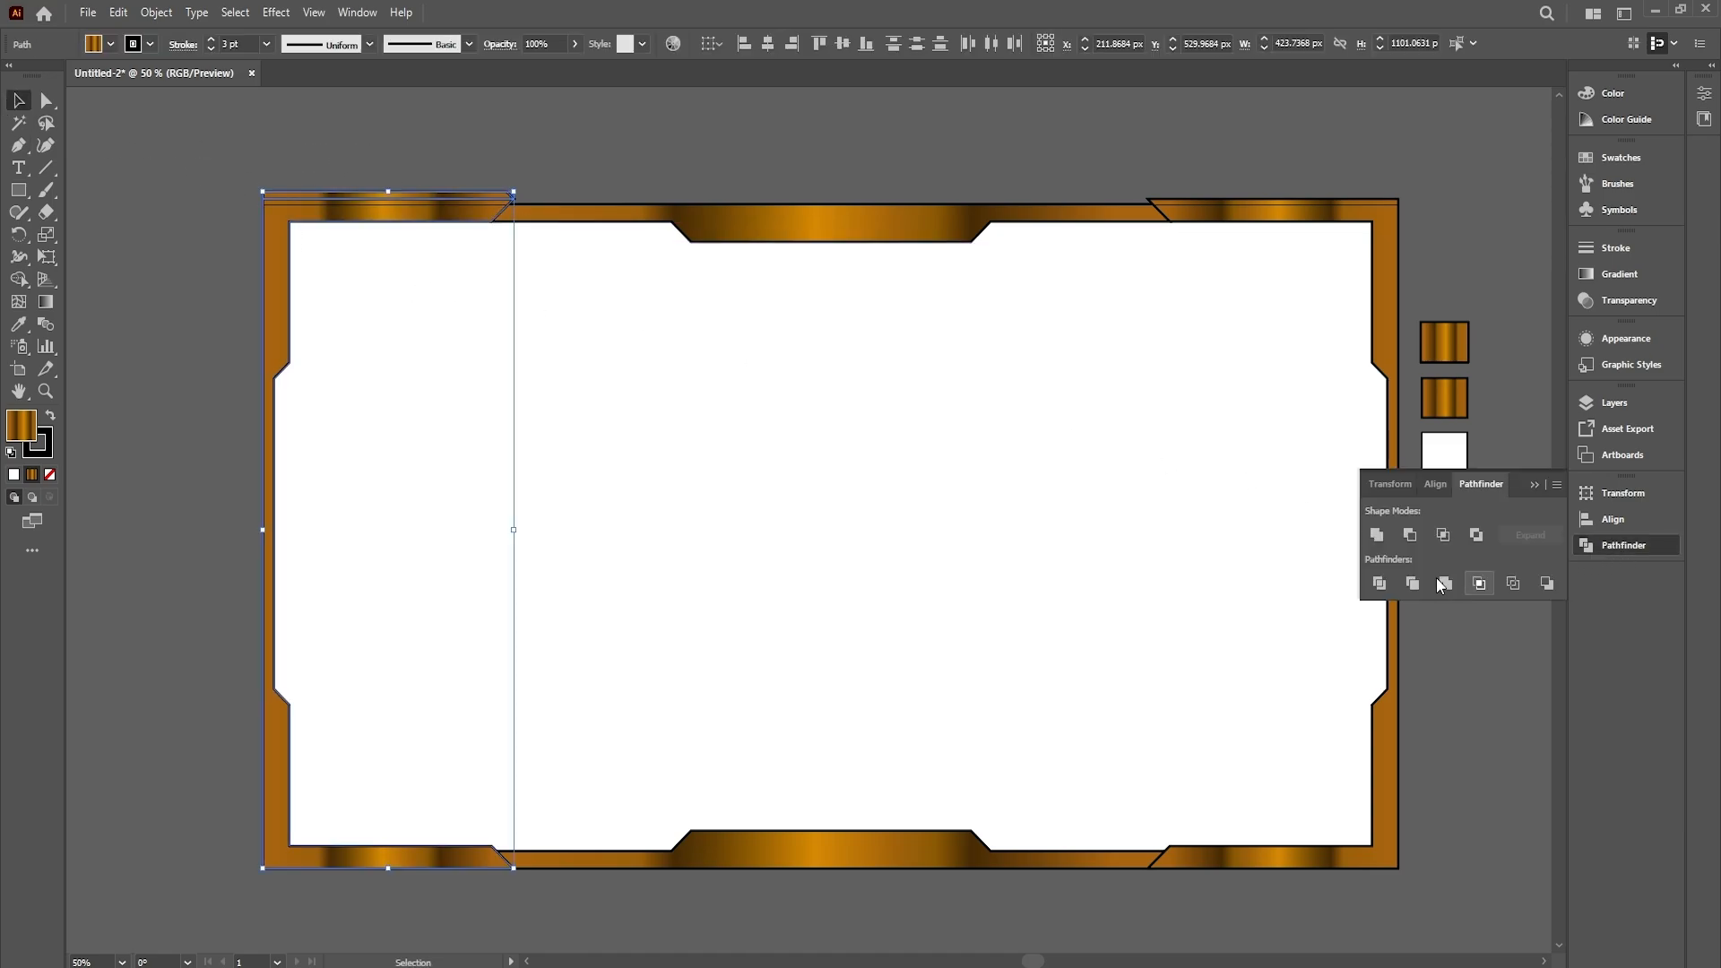
click(1379, 537)
click(798, 417)
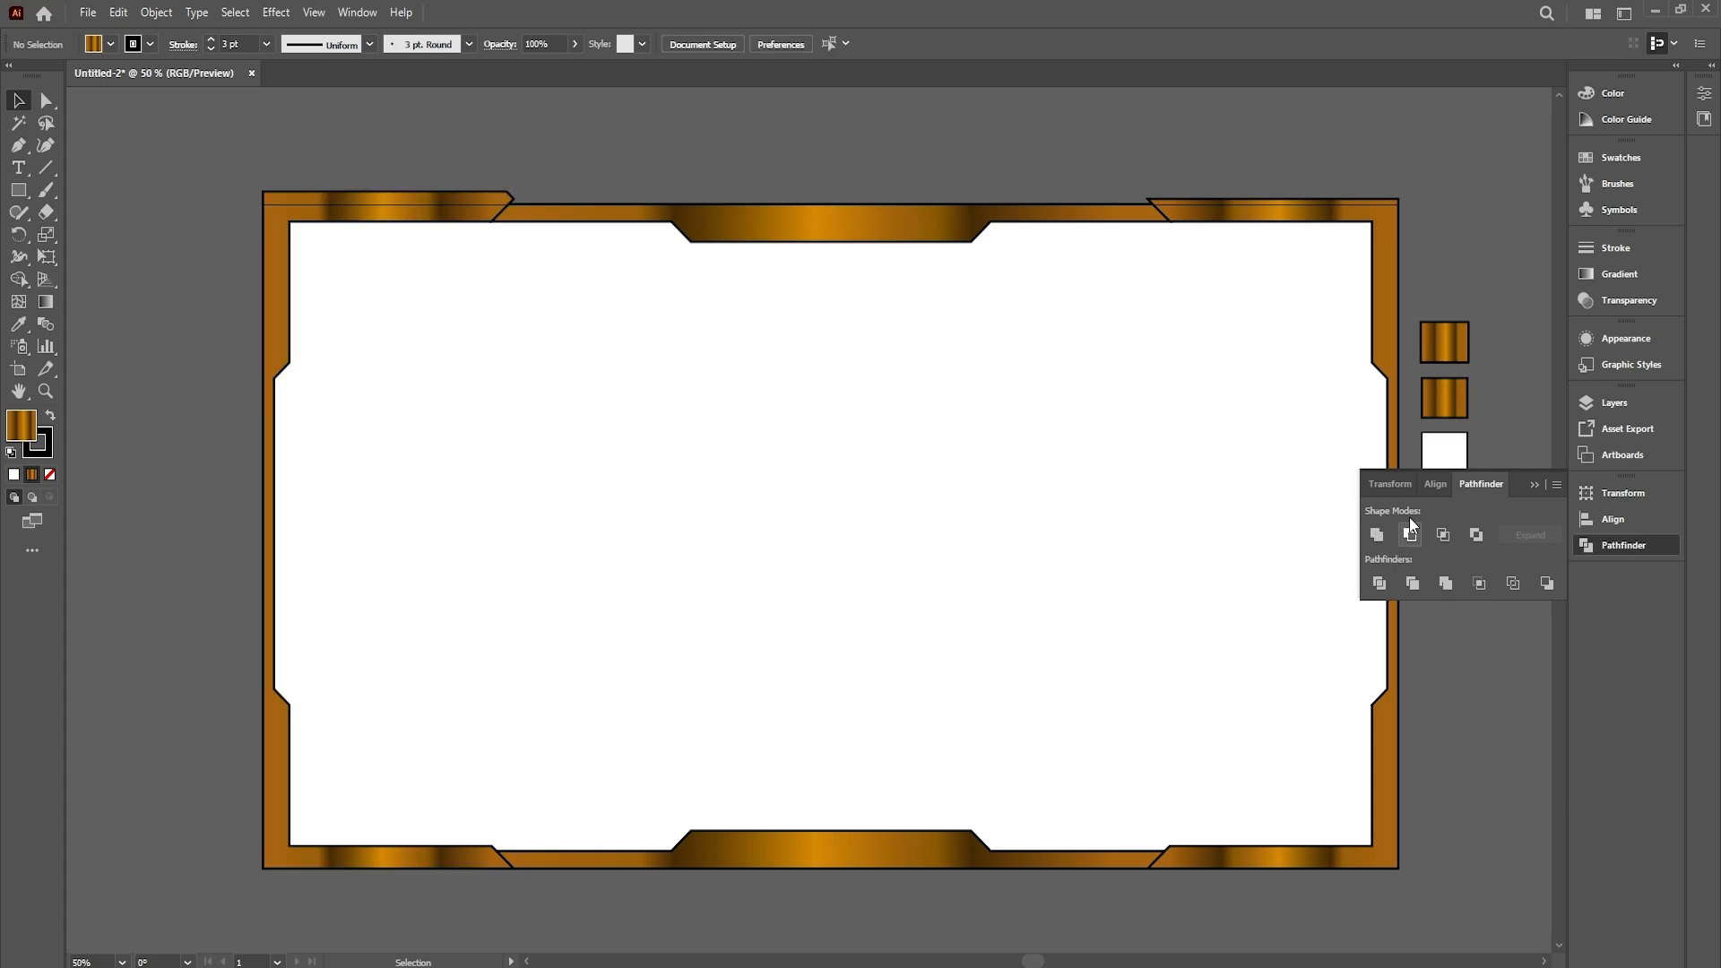
click(1533, 485)
Copy the extended left frame side onto the artboard's right edge, reflected across the vertical axis, and remove the leftover unreflected duplicate
click(394, 213)
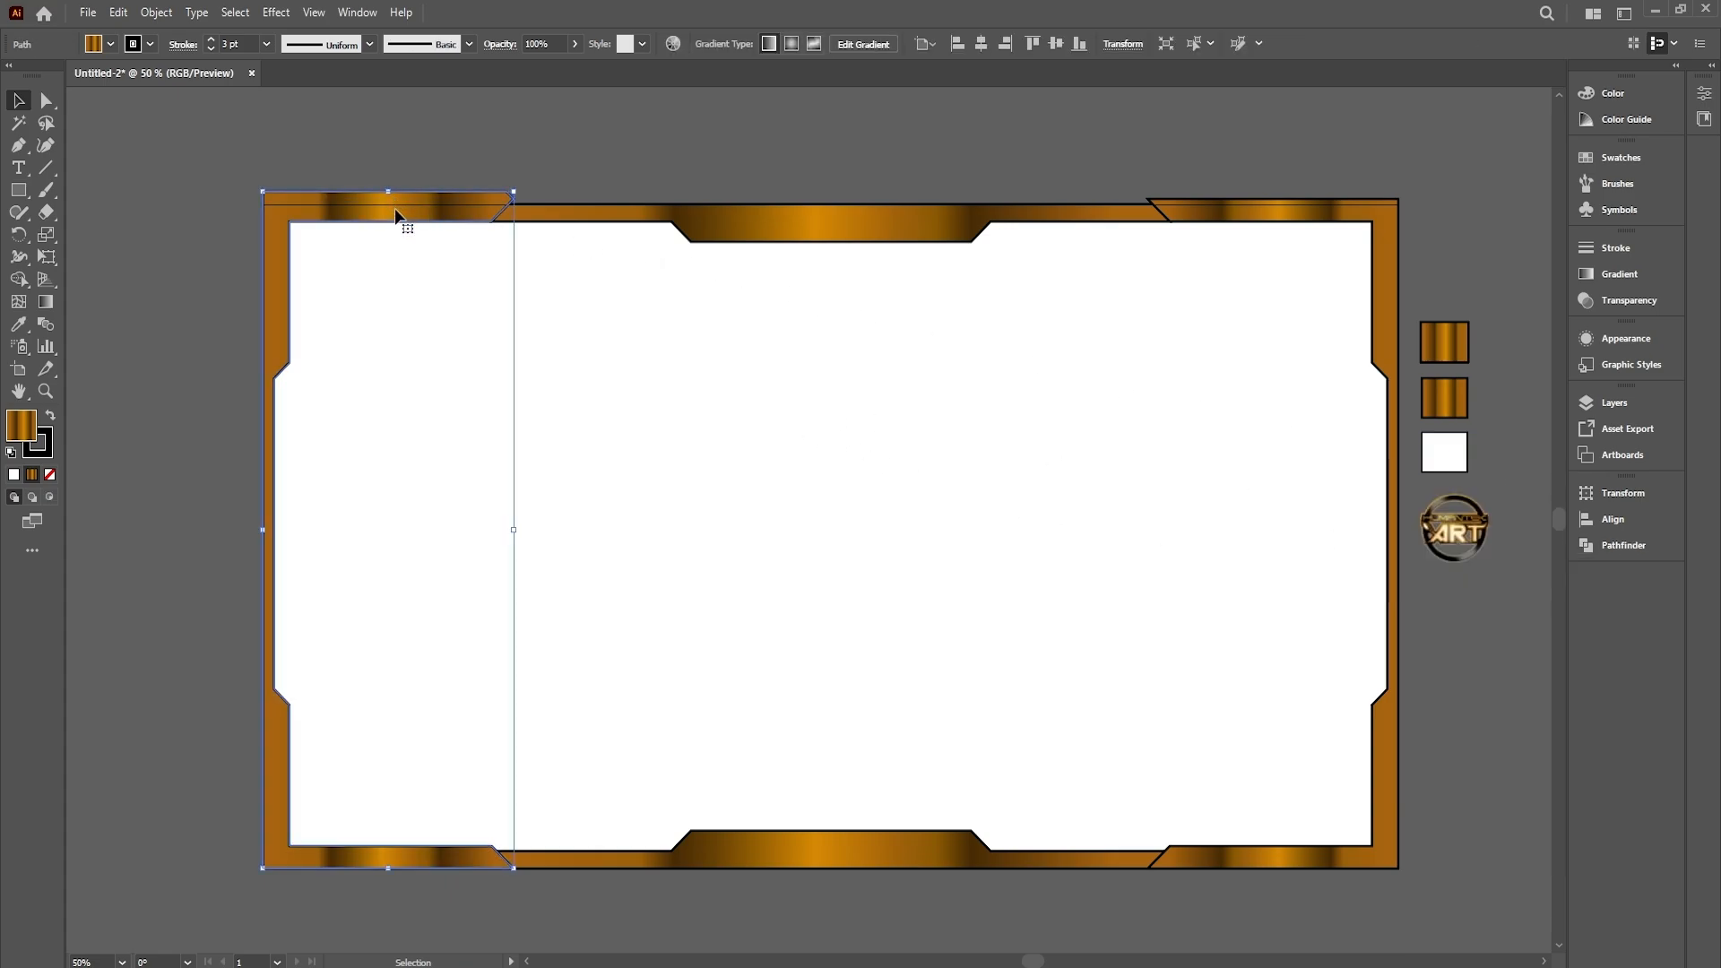
drag(393, 219, 1282, 286)
right_click(1264, 289)
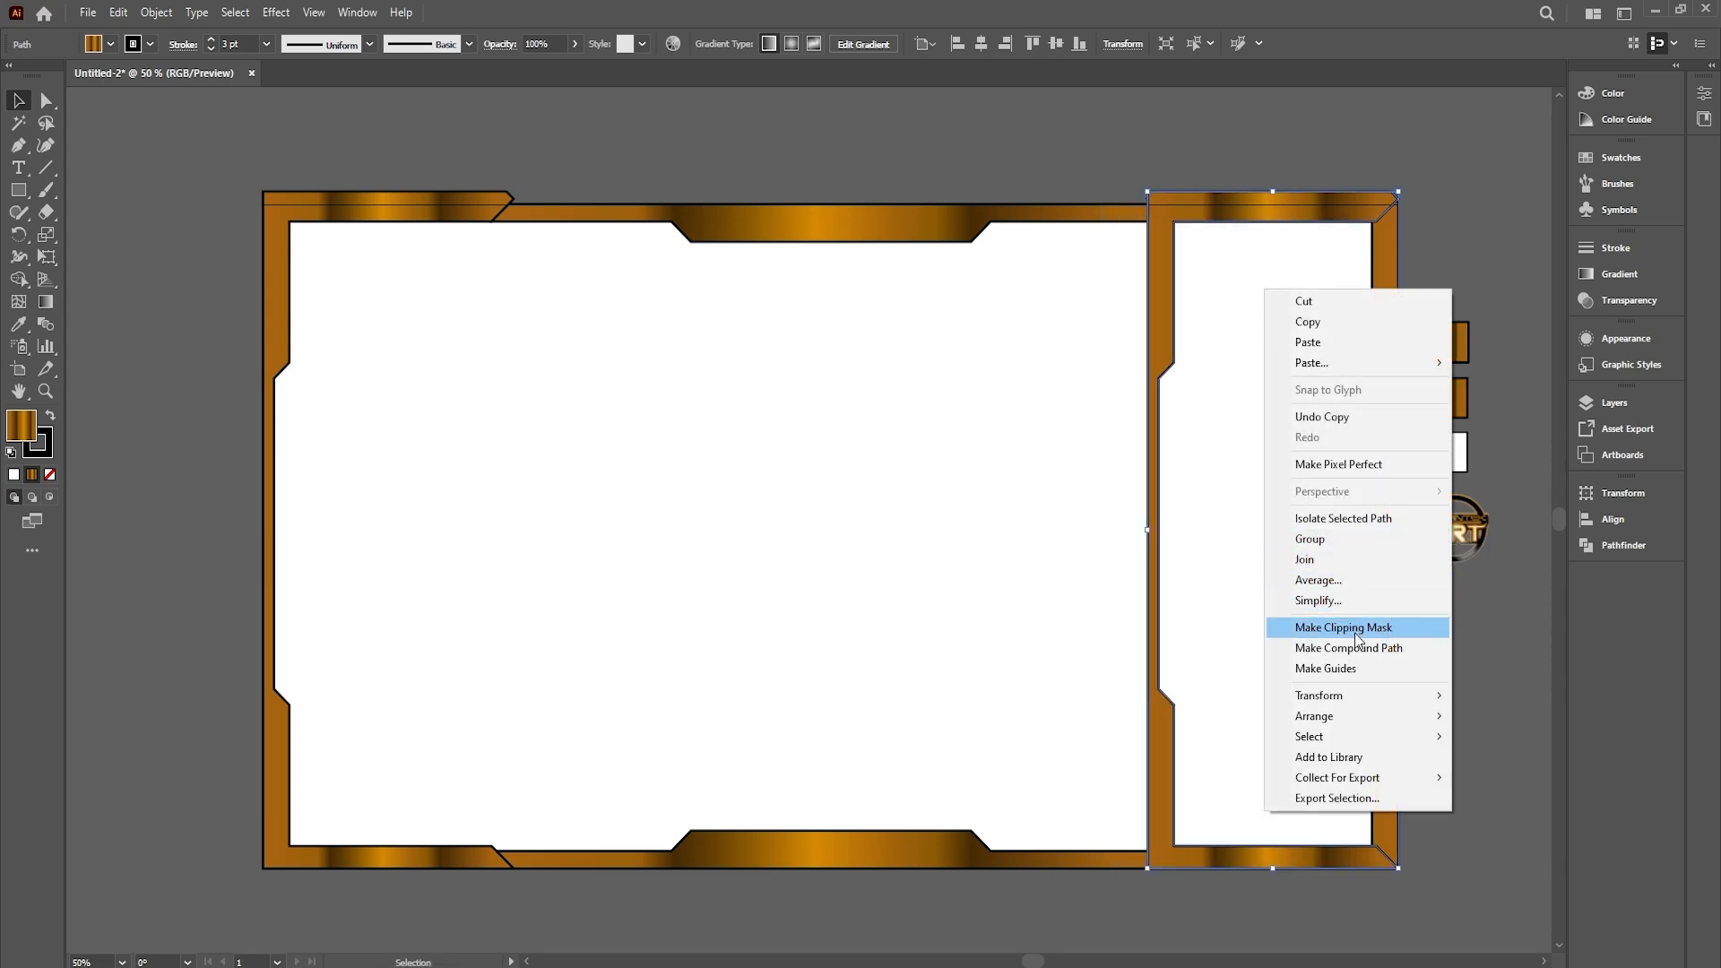
mouse_move(1381, 696)
click(1488, 767)
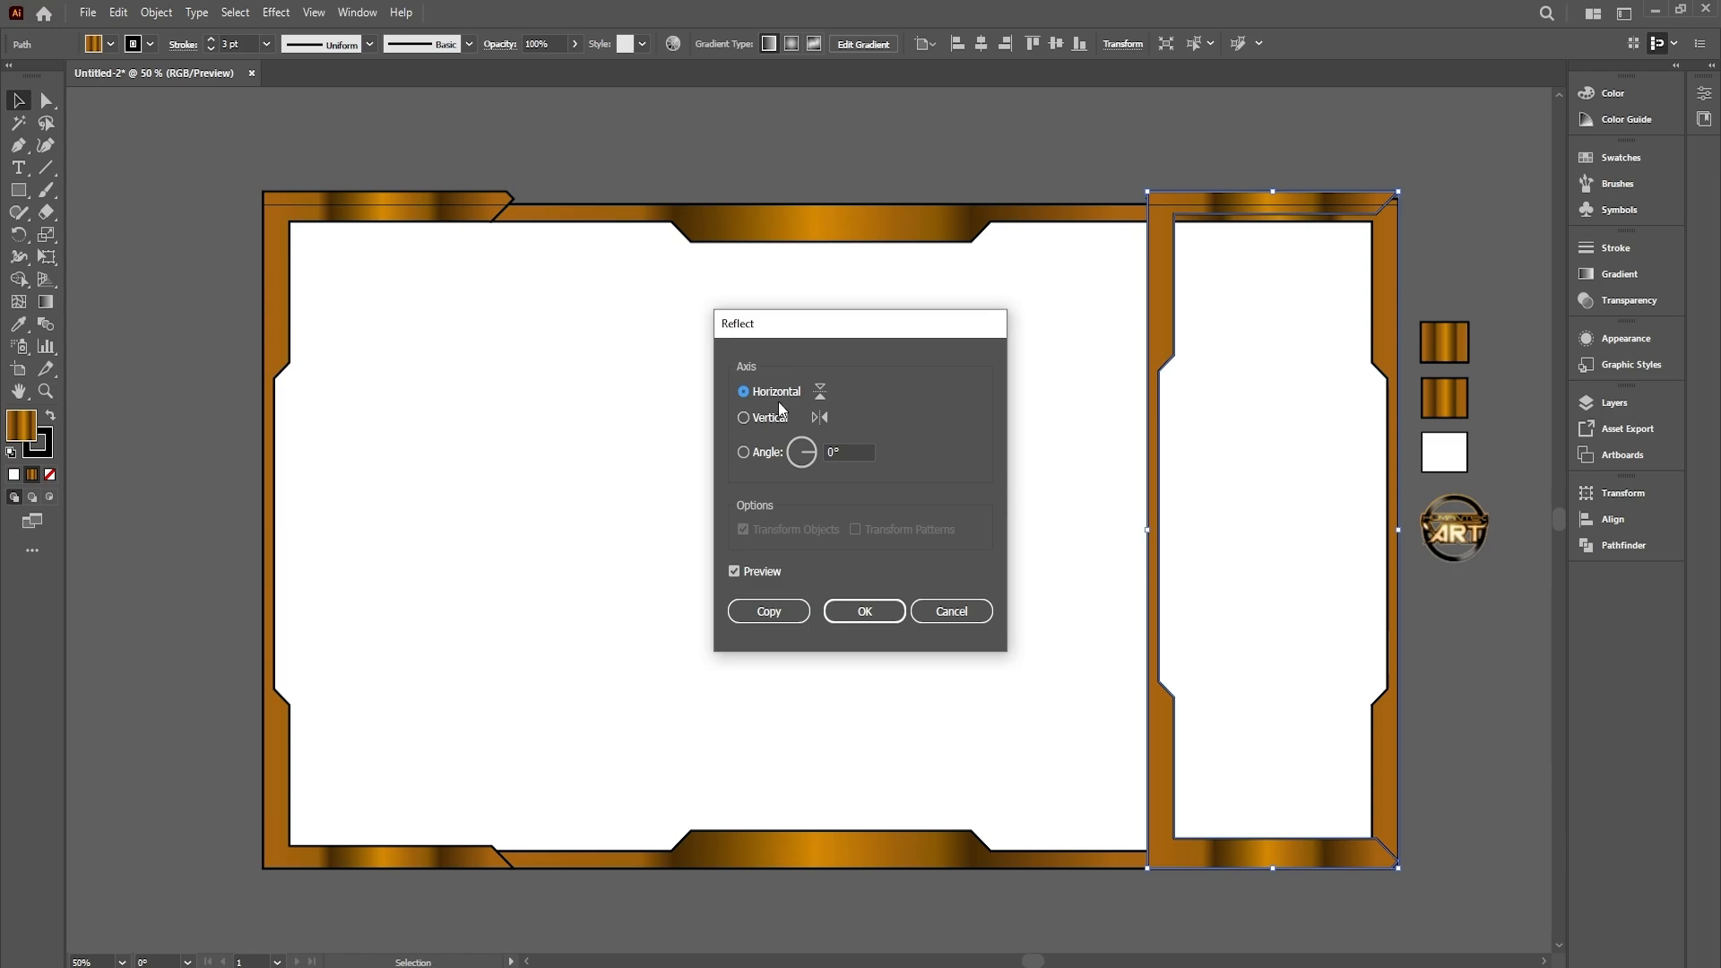
click(777, 419)
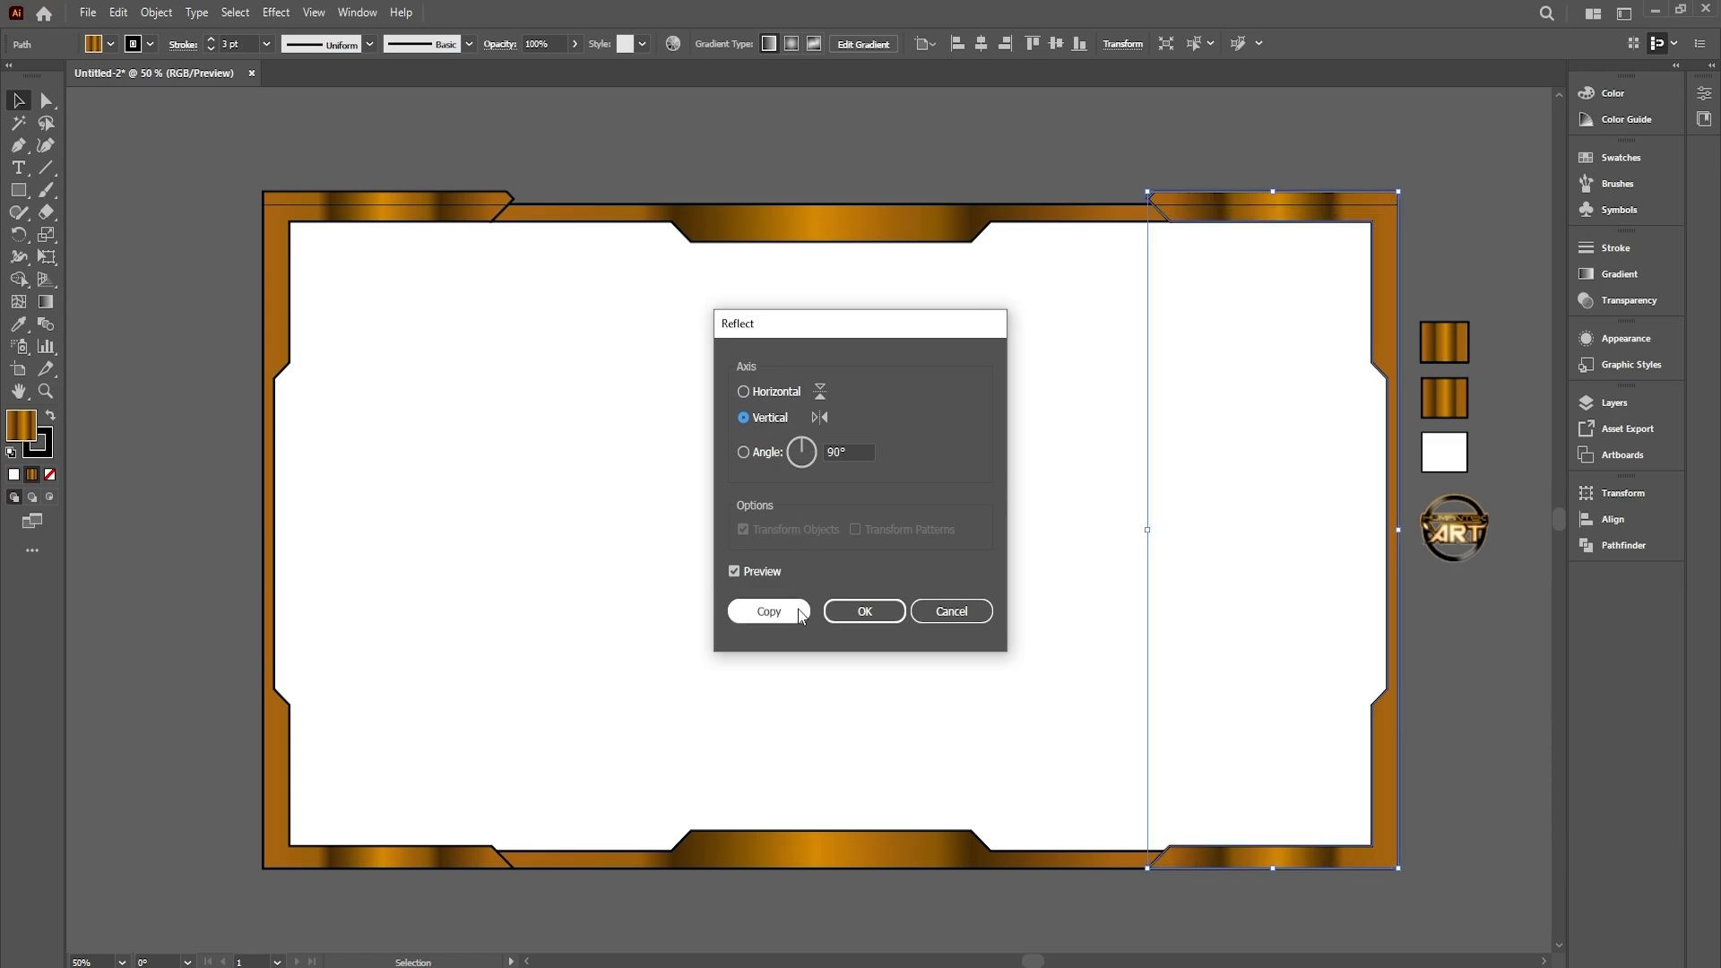
click(801, 613)
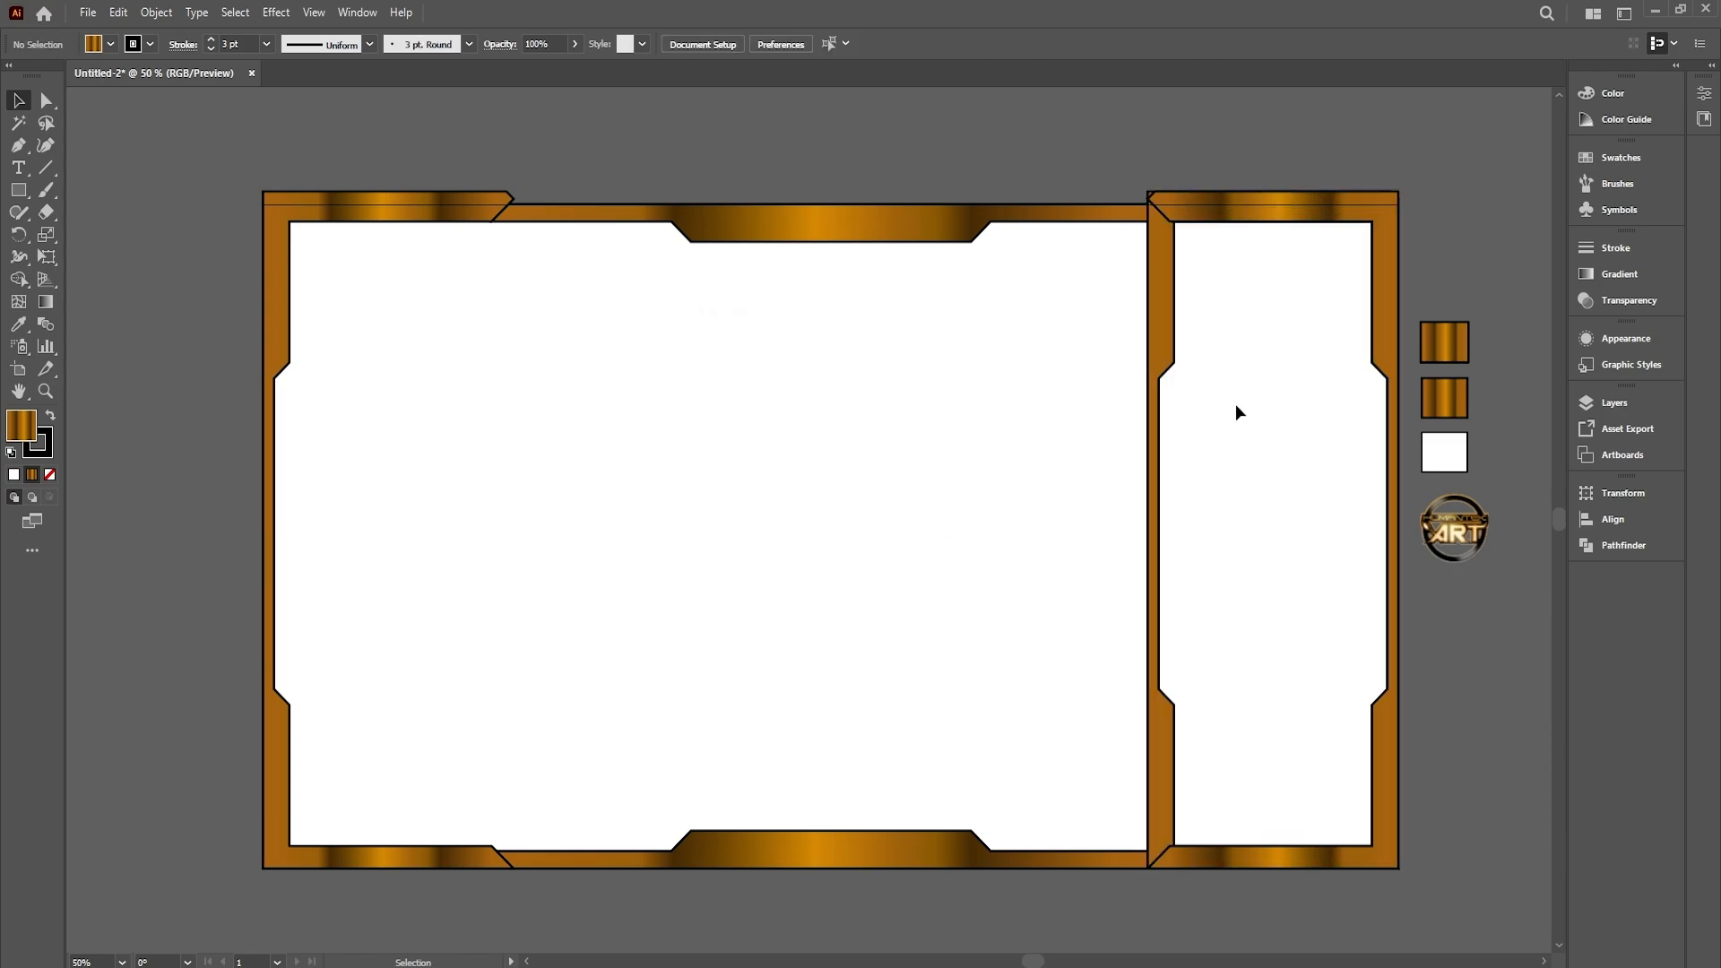
key(ctrl+z)
click(179, 258)
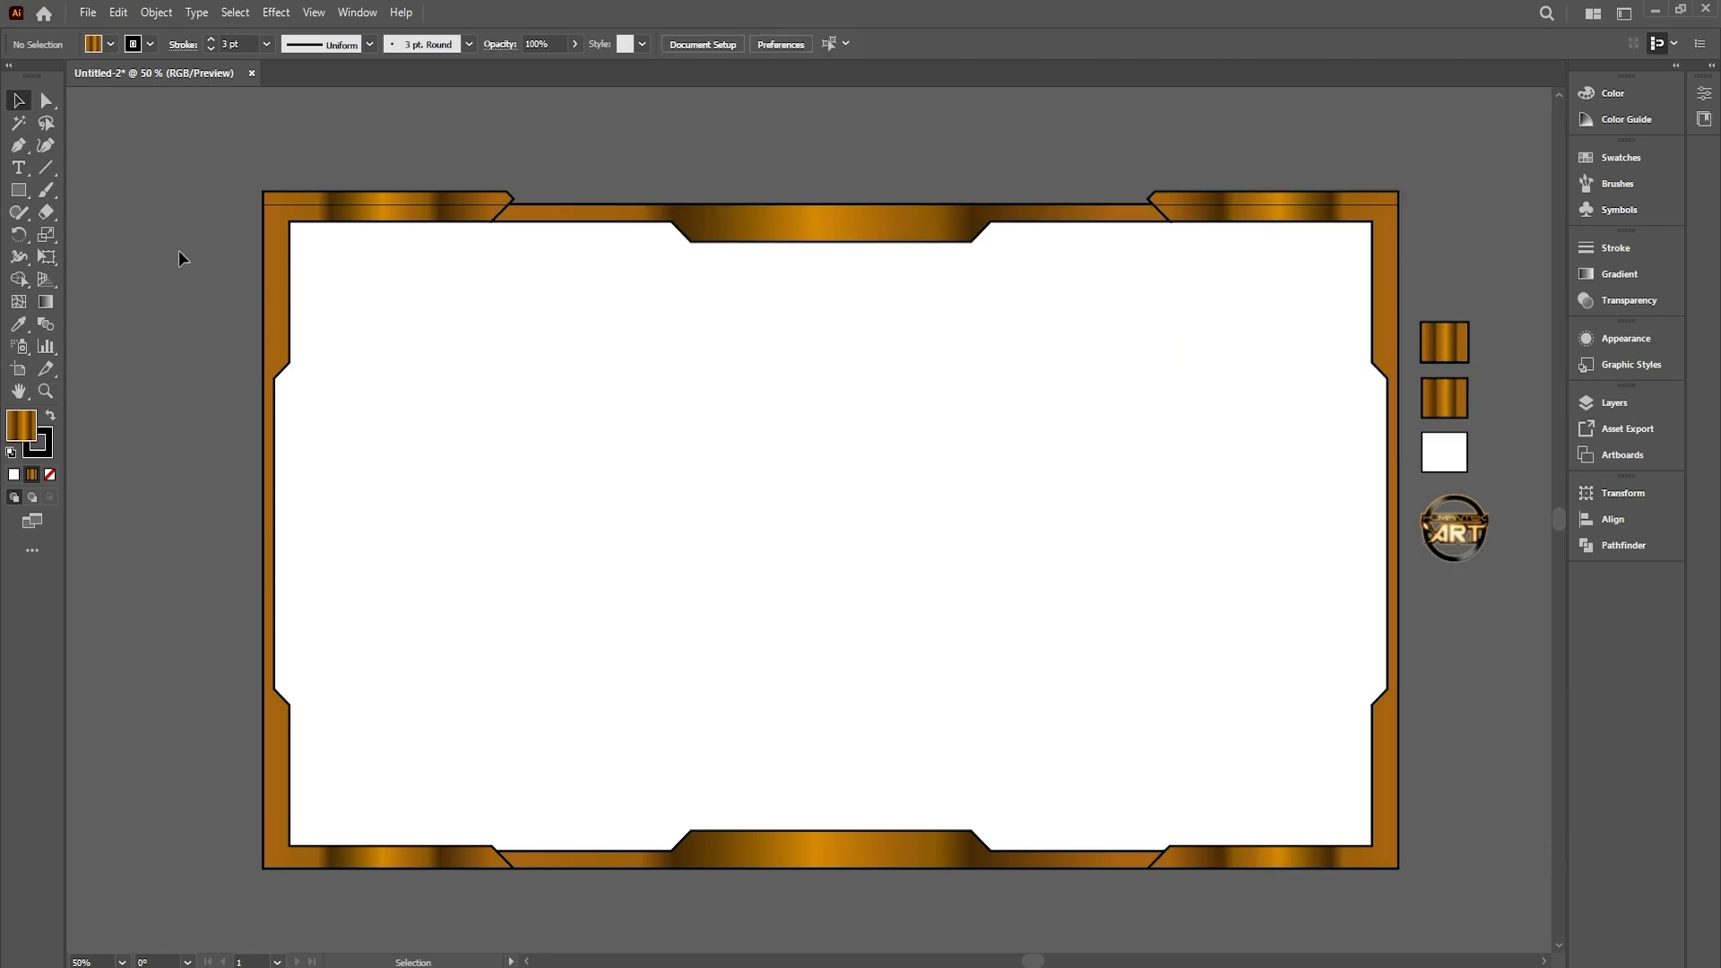
Raise the inner edge anchors of the bottom bar's two thin arms to line up with the corner pieces' inner edges
click(991, 850)
shift+click(1165, 851)
drag(1165, 850, 1181, 846)
click(1180, 826)
key(ctrl+z)
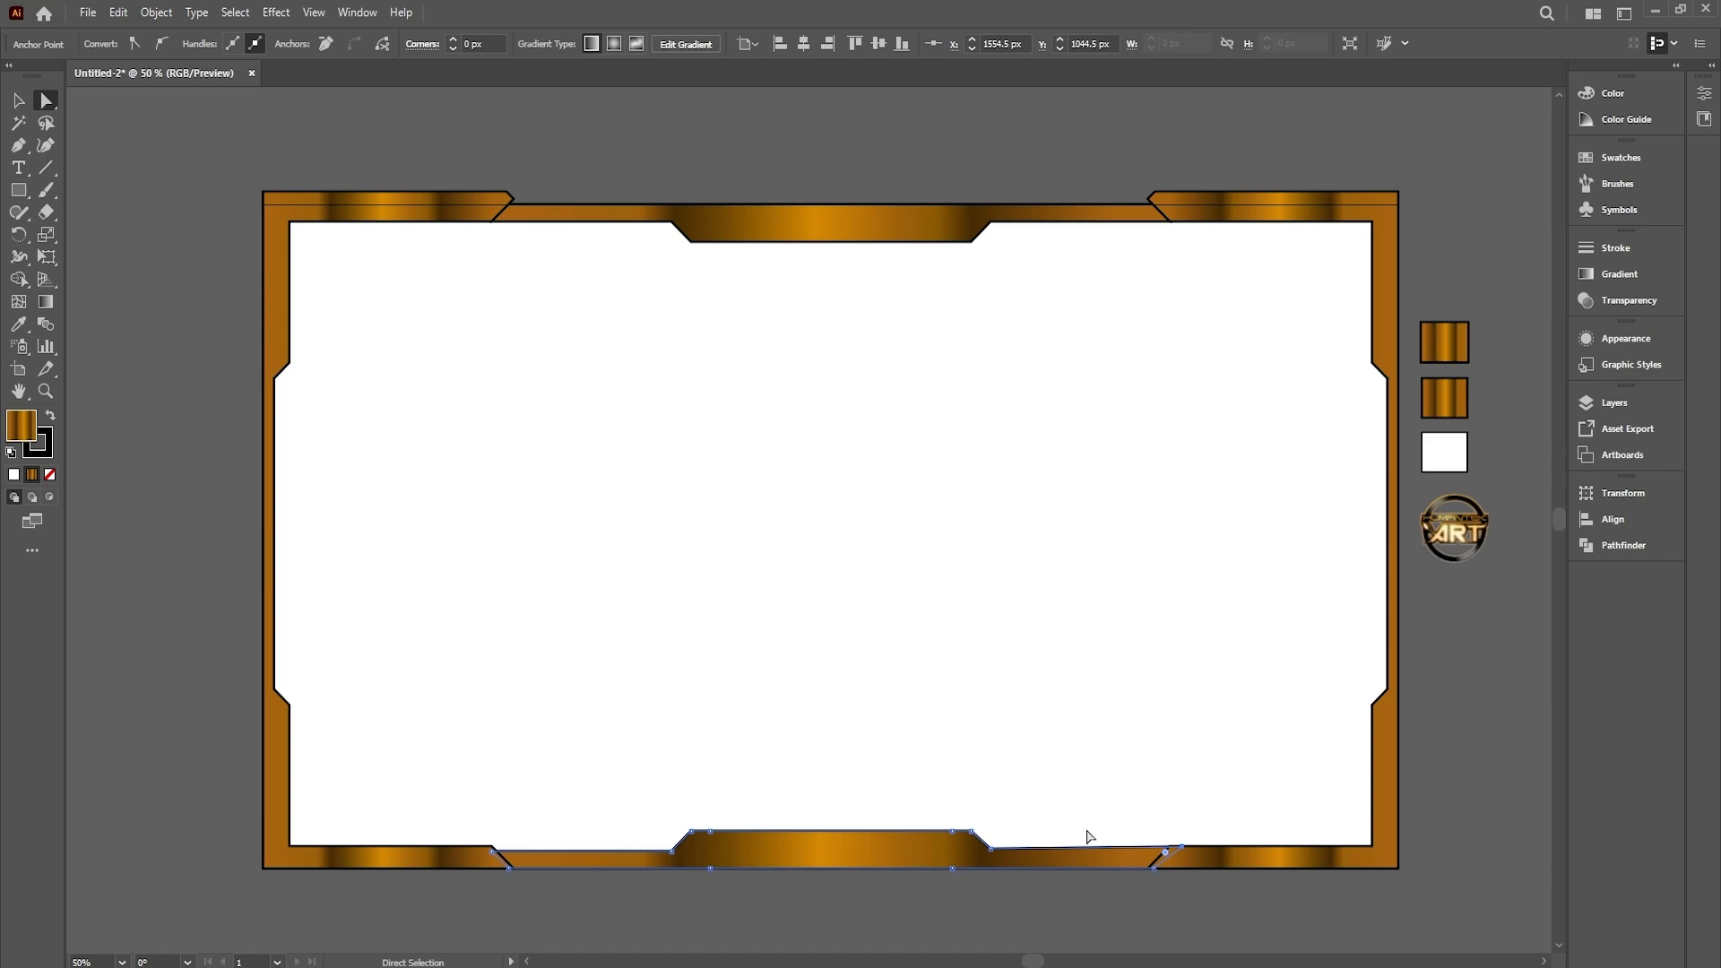
drag(991, 849, 988, 841)
click(950, 807)
click(672, 851)
shift+click(496, 850)
drag(495, 850, 492, 842)
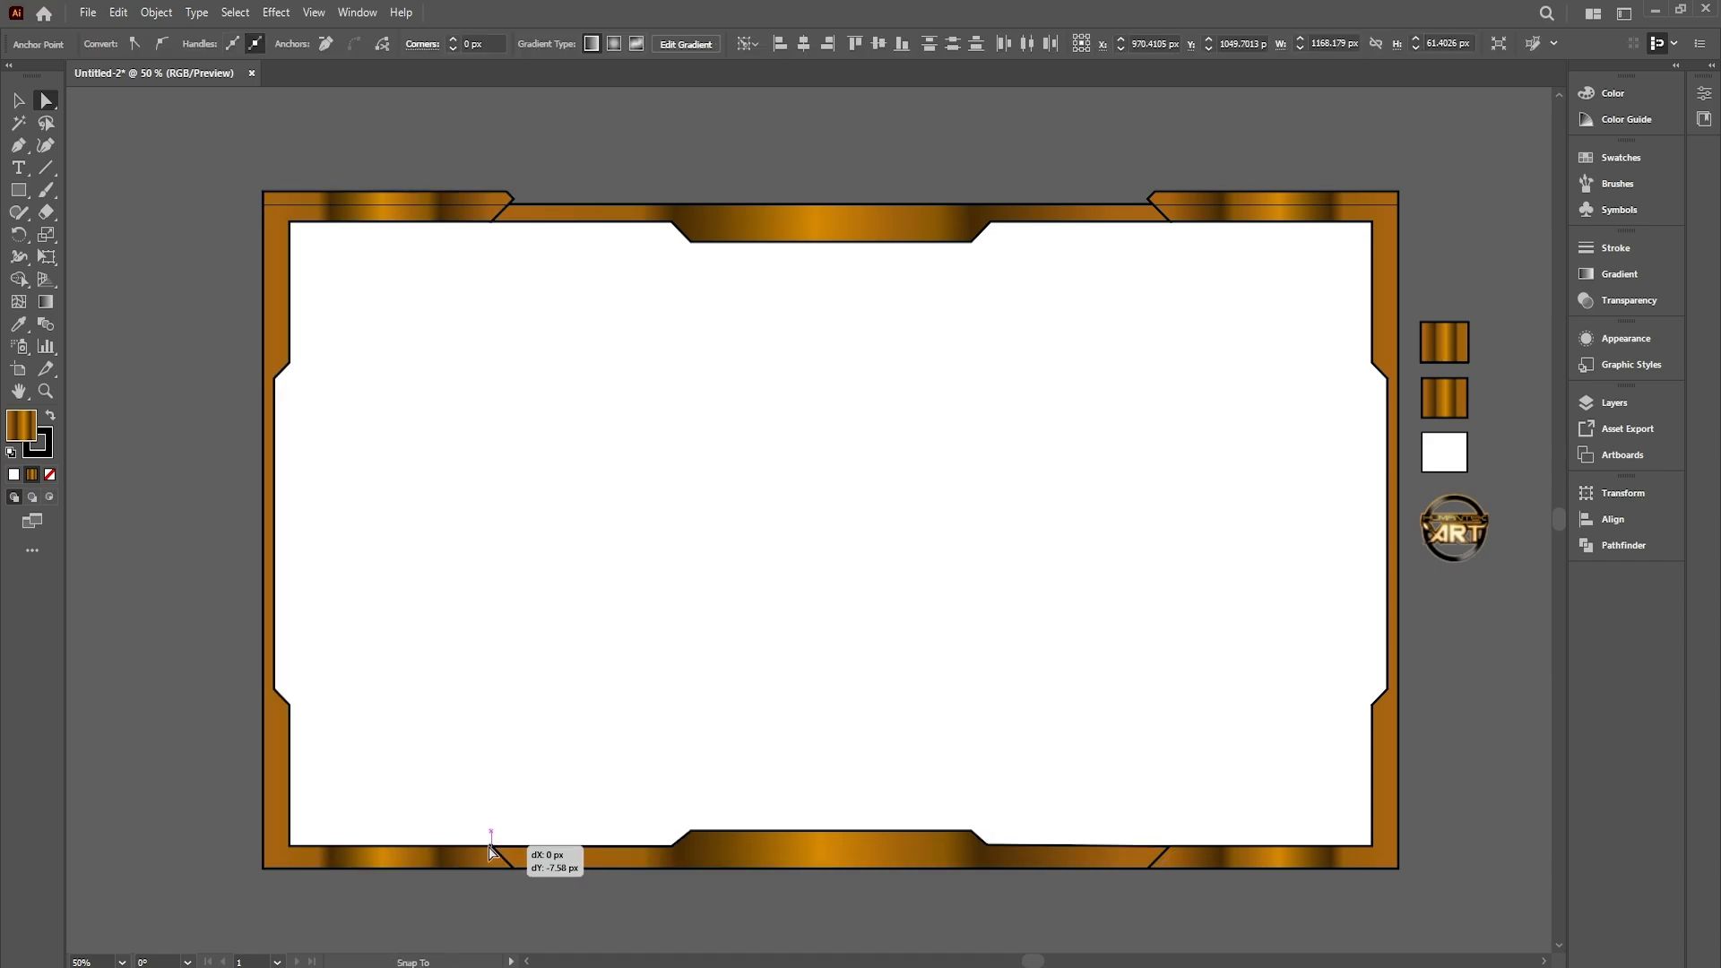
Widen the bottom bar's raised centre by shifting the two anchors of its left slanted end outward to the left
drag(608, 777, 696, 858)
key(shift+Left)
key(shift+Left)
key(shift+Left)
key(shift+Left)
key(shift+Left)
key(shift+Left)
key(shift+Left)
key(shift+Left)
key(shift+Left)
key(shift+Left)
key(shift+Left)
key(shift+Left)
key(shift+Left)
key(shift+Left)
Shift the two anchors of the raised centre's right slanted end outward by the same amount as the left, and deselect
drag(961, 800, 1006, 854)
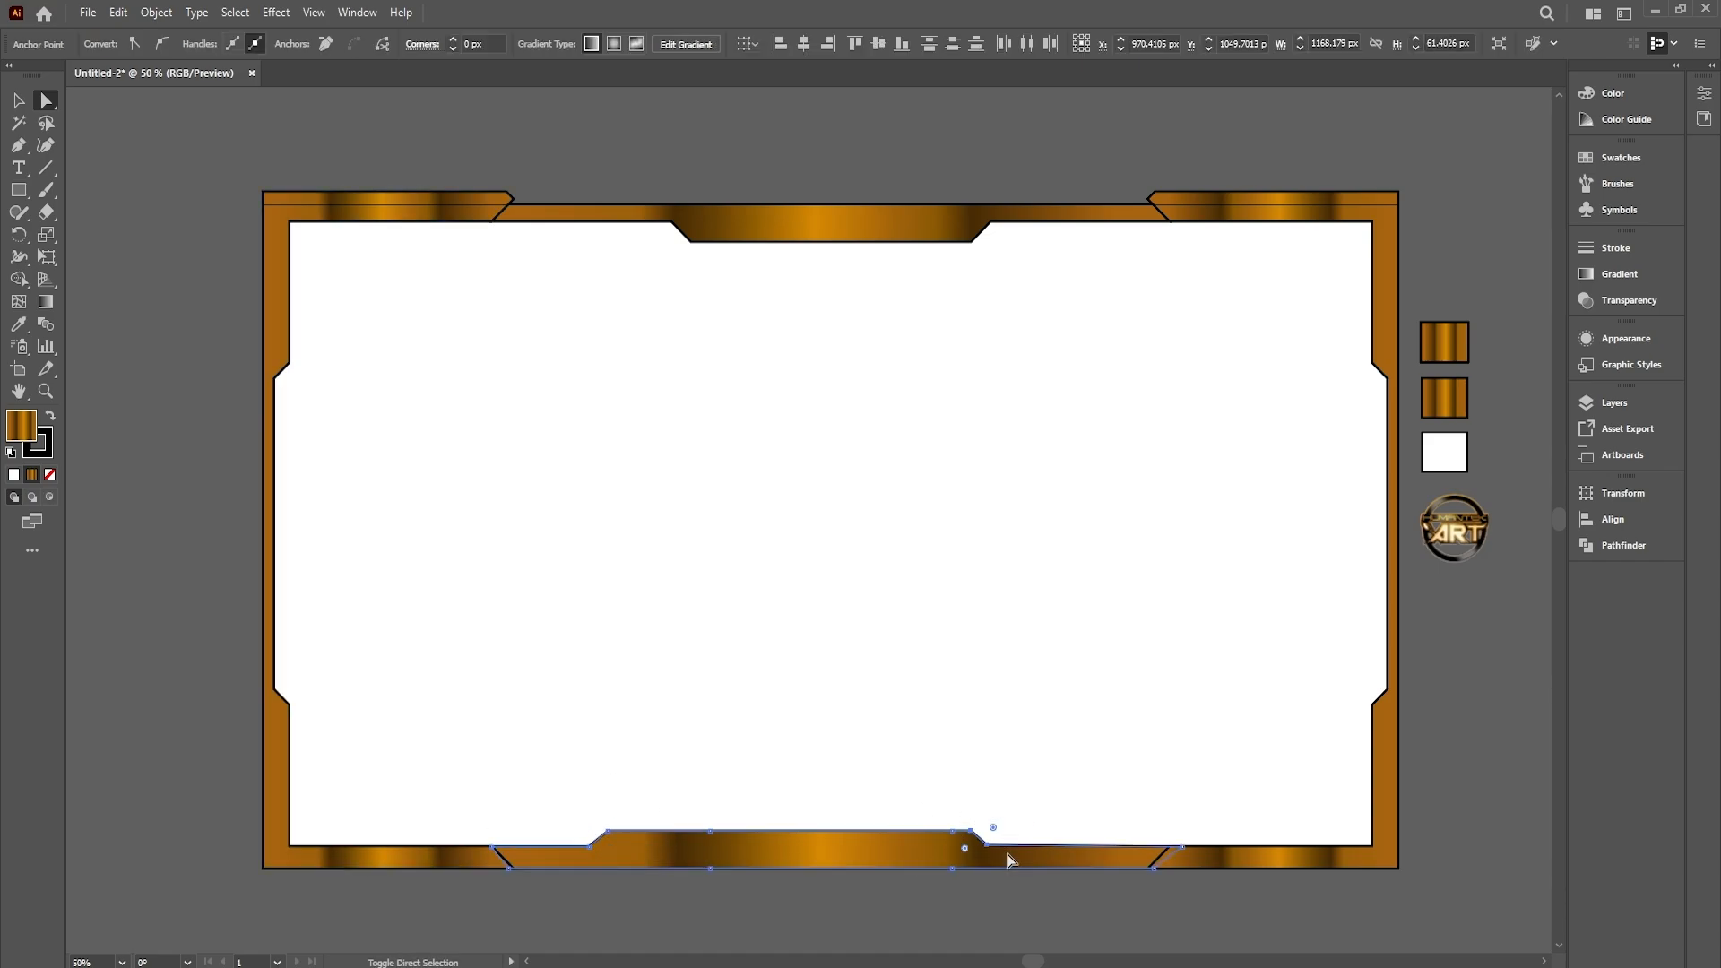
key(shift+Right)
key(shift+Right)
key(shift+Right)
key(shift+Right)
key(shift+Right)
key(shift+Right)
key(shift+Right)
key(shift+Right)
key(shift+Right)
key(shift+Right)
key(shift+Right)
key(shift+Right)
key(shift+Right)
key(shift+Right)
click(463, 348)
Unite the bottom bar with the left and right frame sides into a single shape using Pathfinder
click(19, 100)
drag(457, 789, 1237, 906)
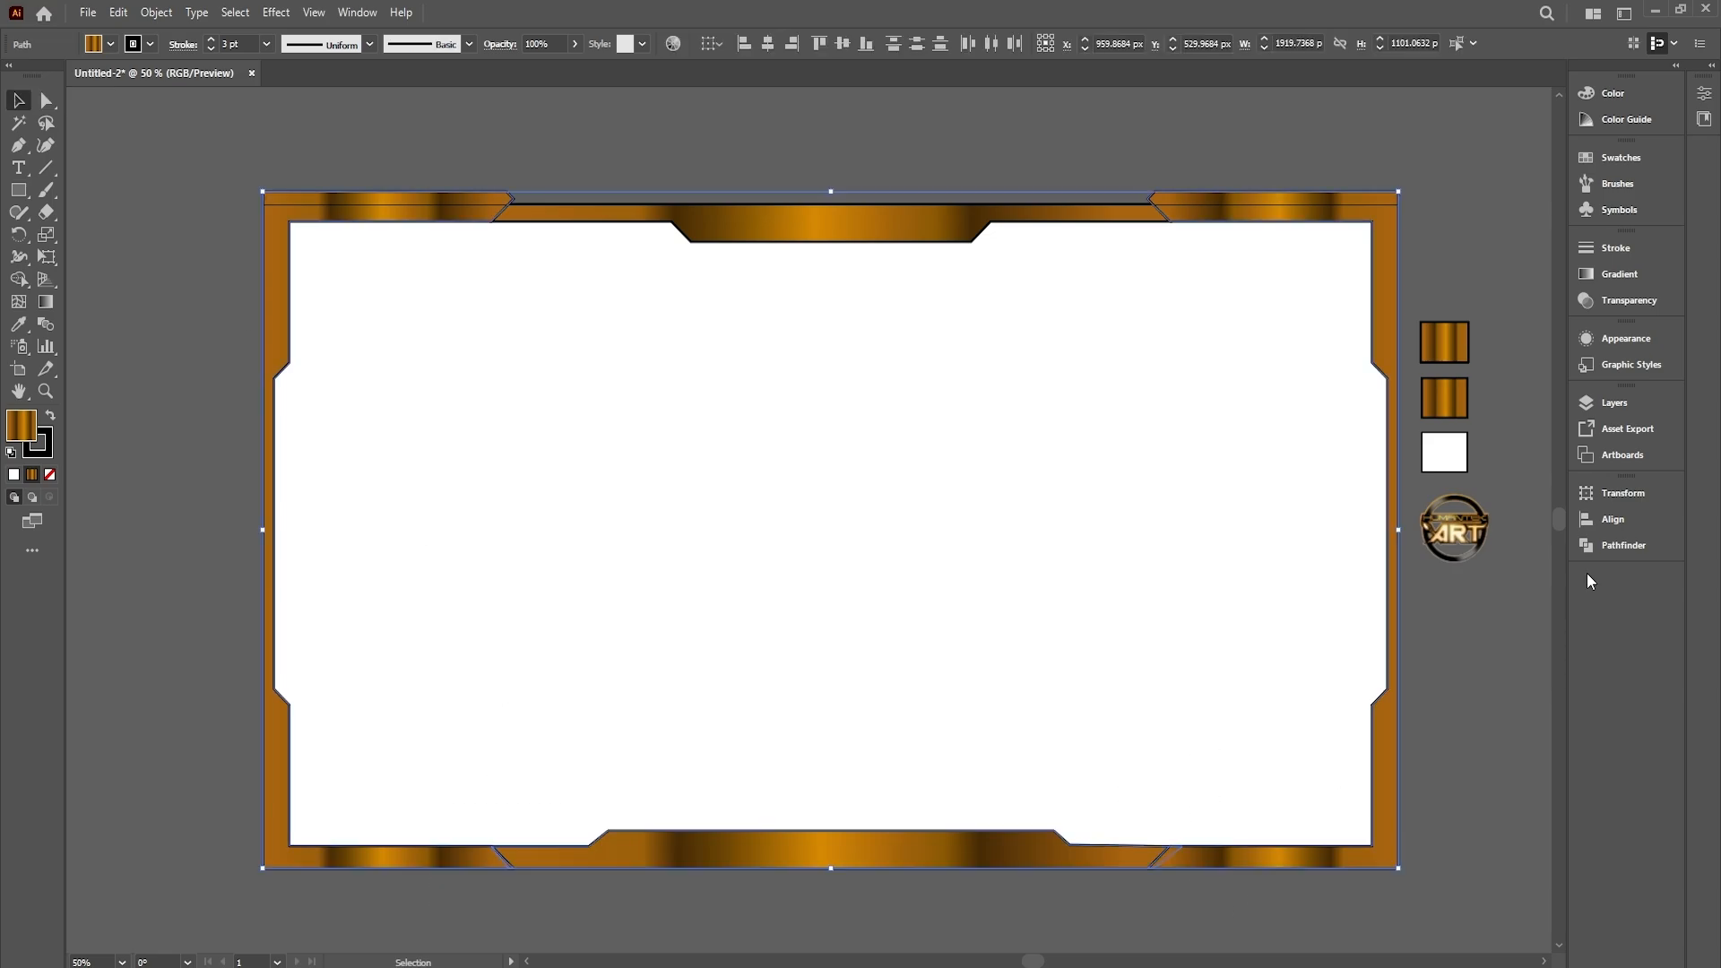
click(1618, 545)
click(1375, 535)
click(718, 492)
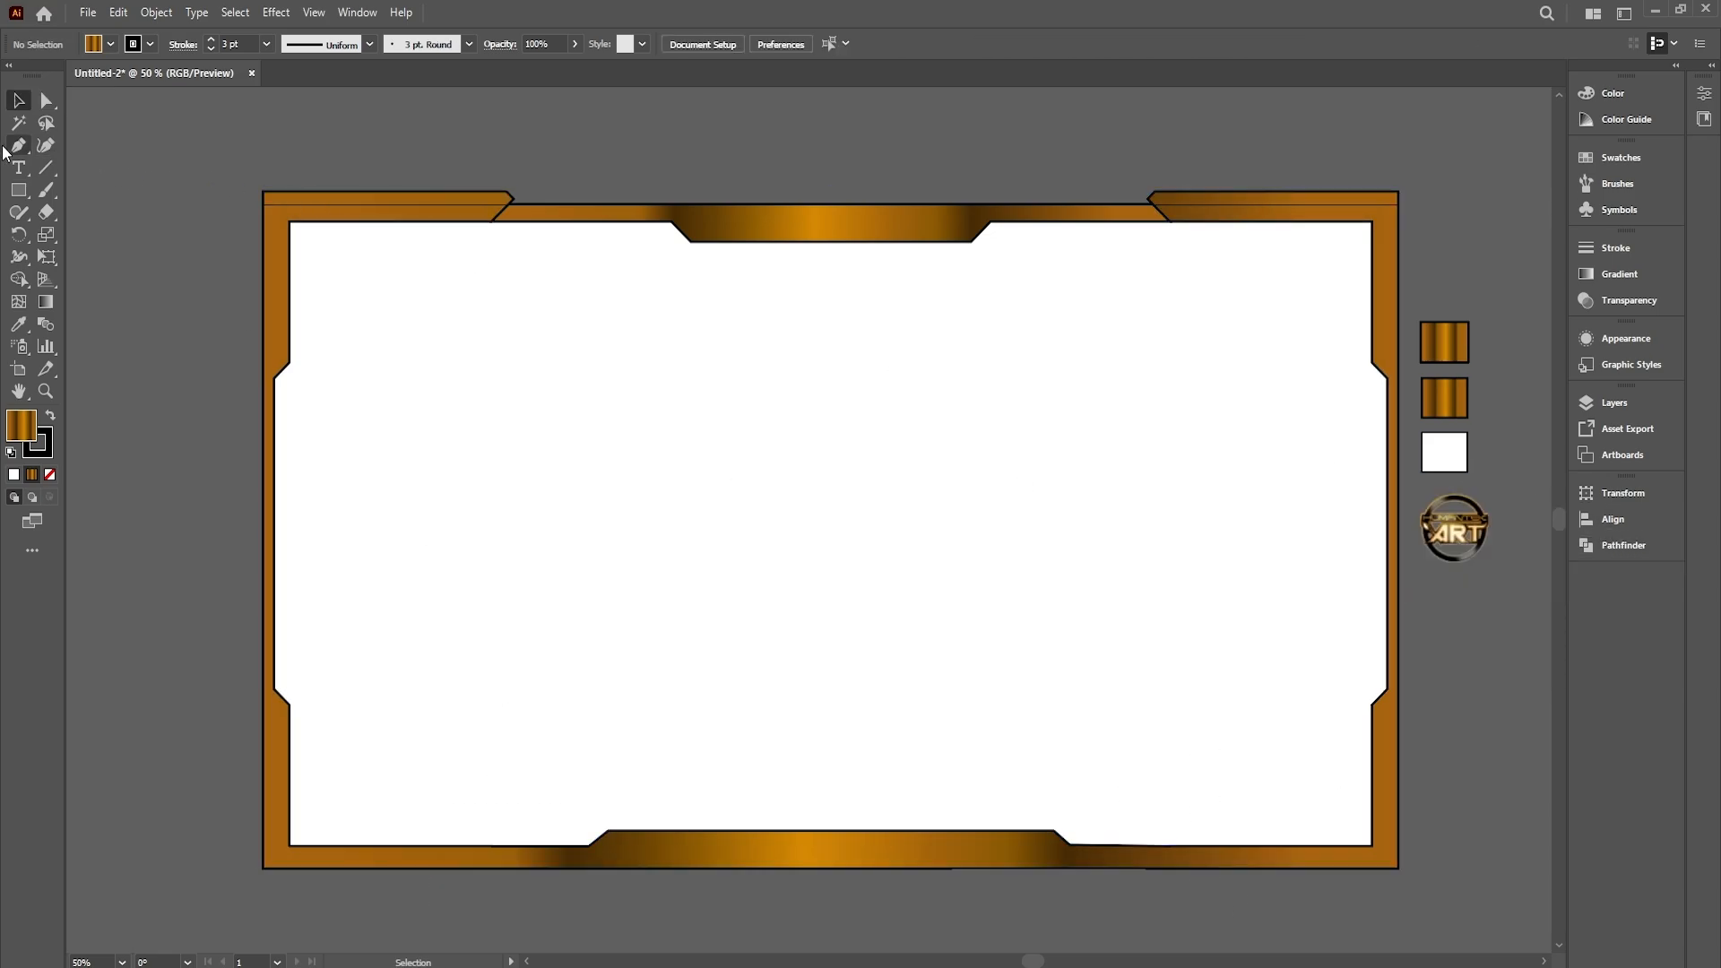
Draw a straight vertical line with the Pen tool across the left side's notch, joining its upper and lower inner corners
click(289, 363)
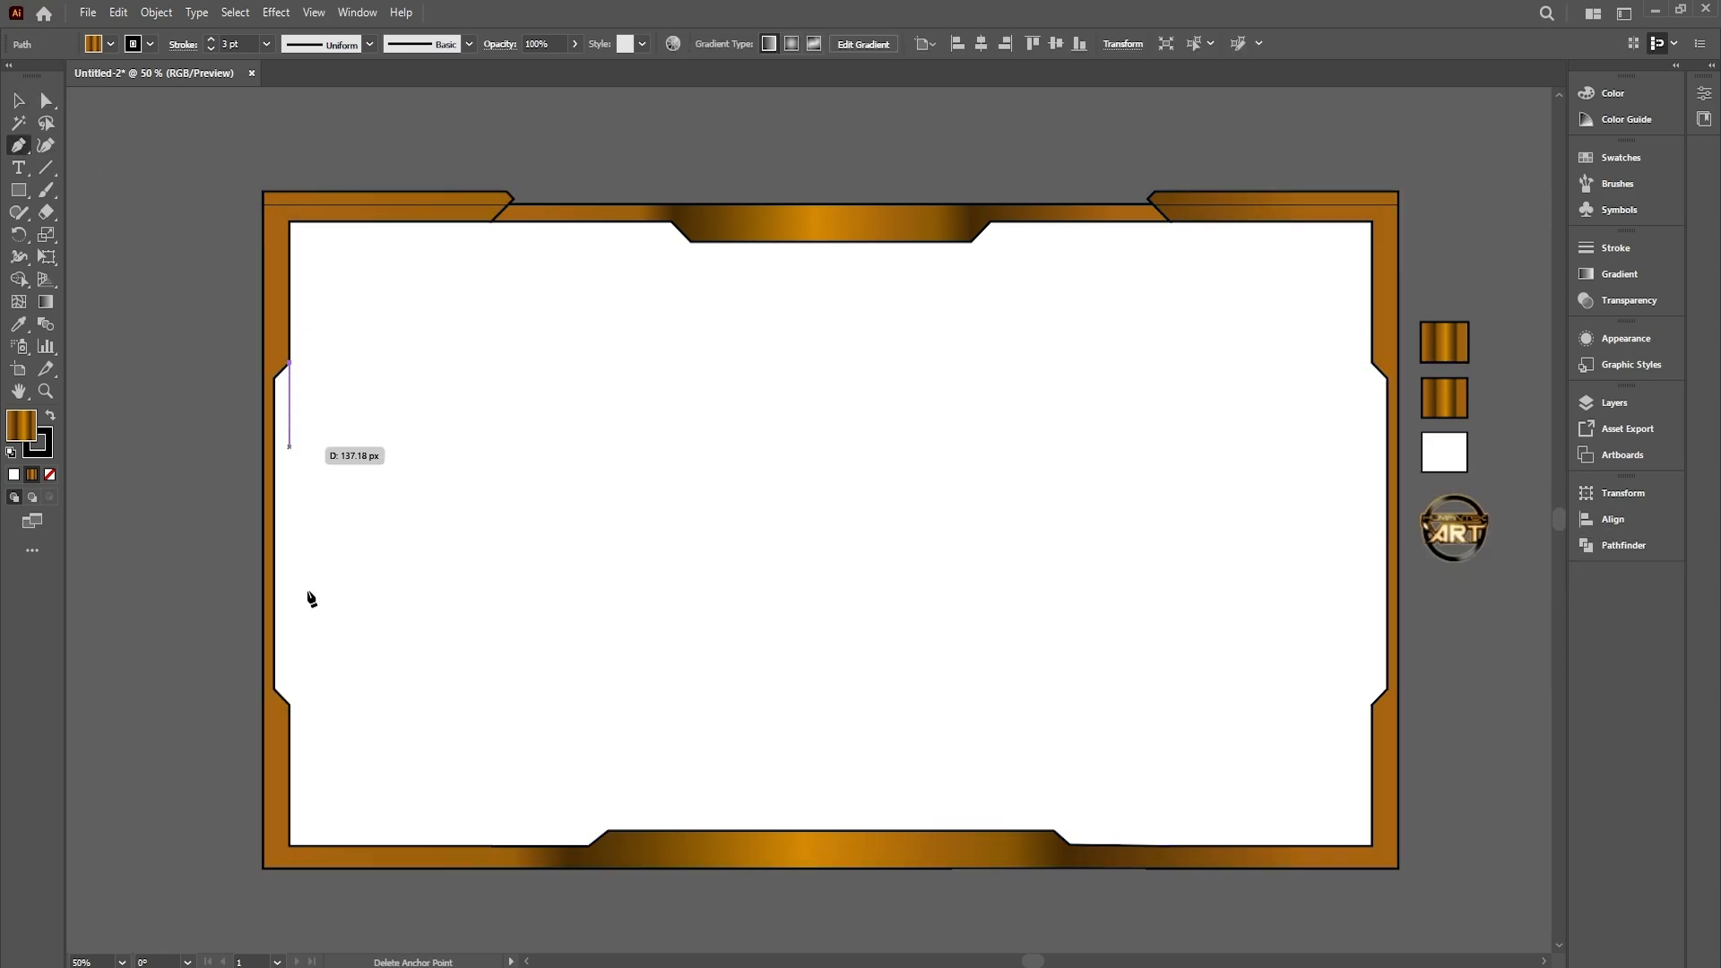
click(289, 704)
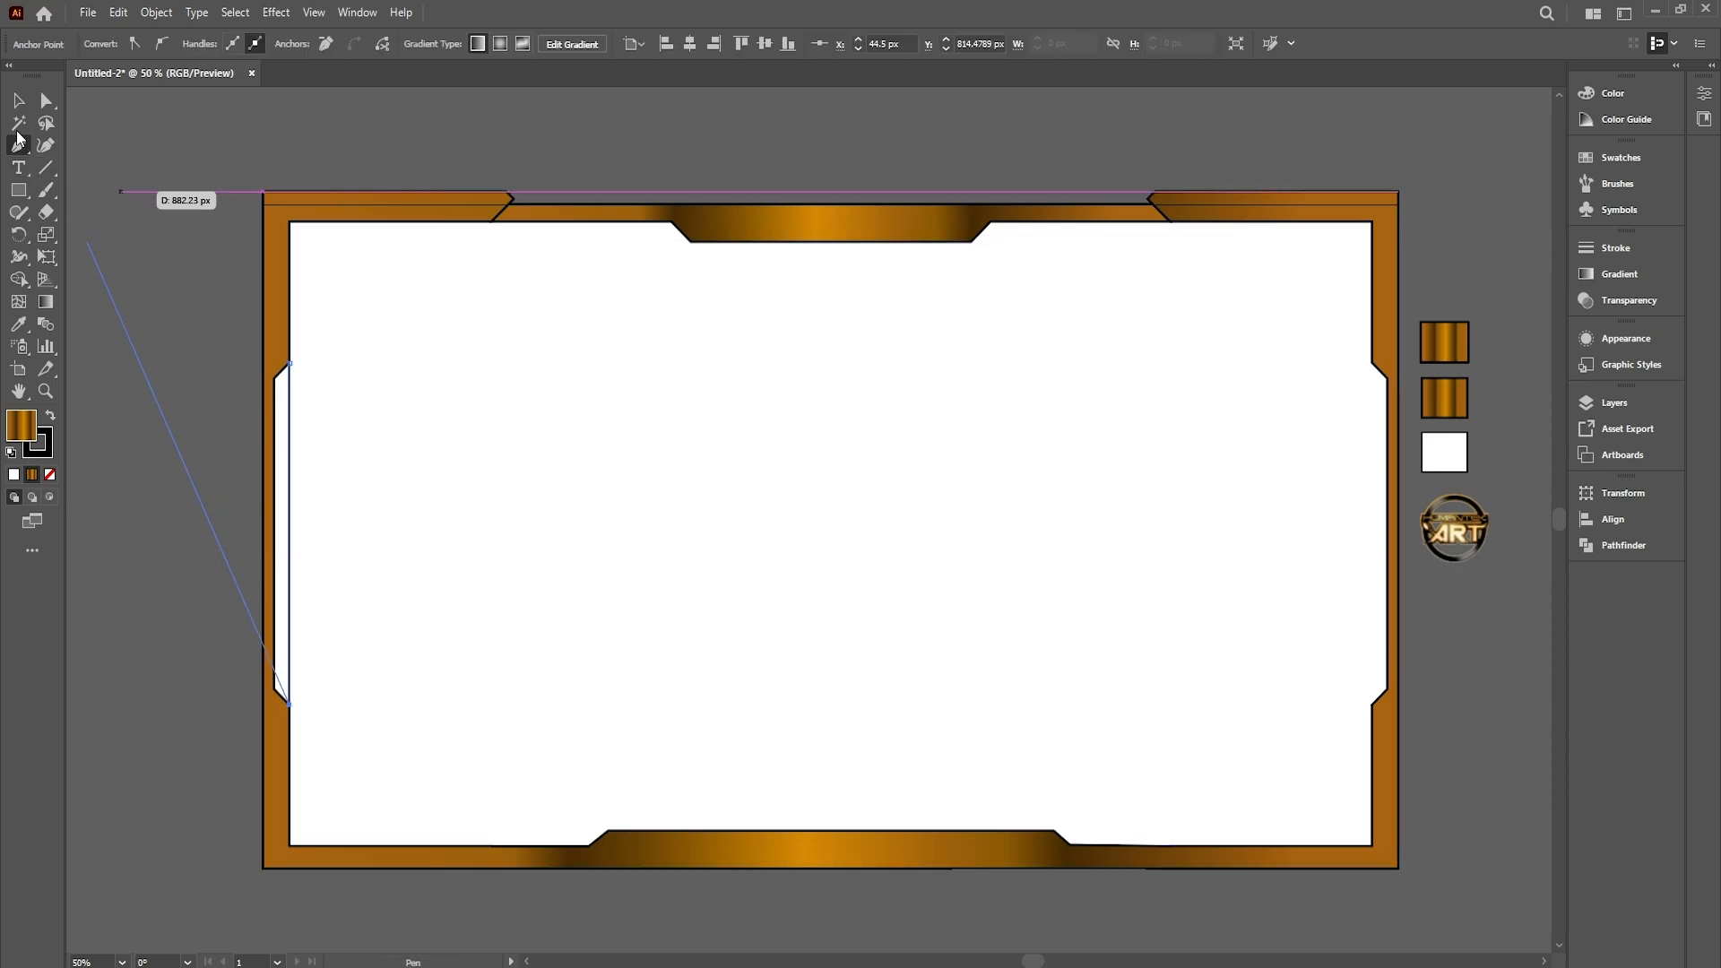
click(20, 100)
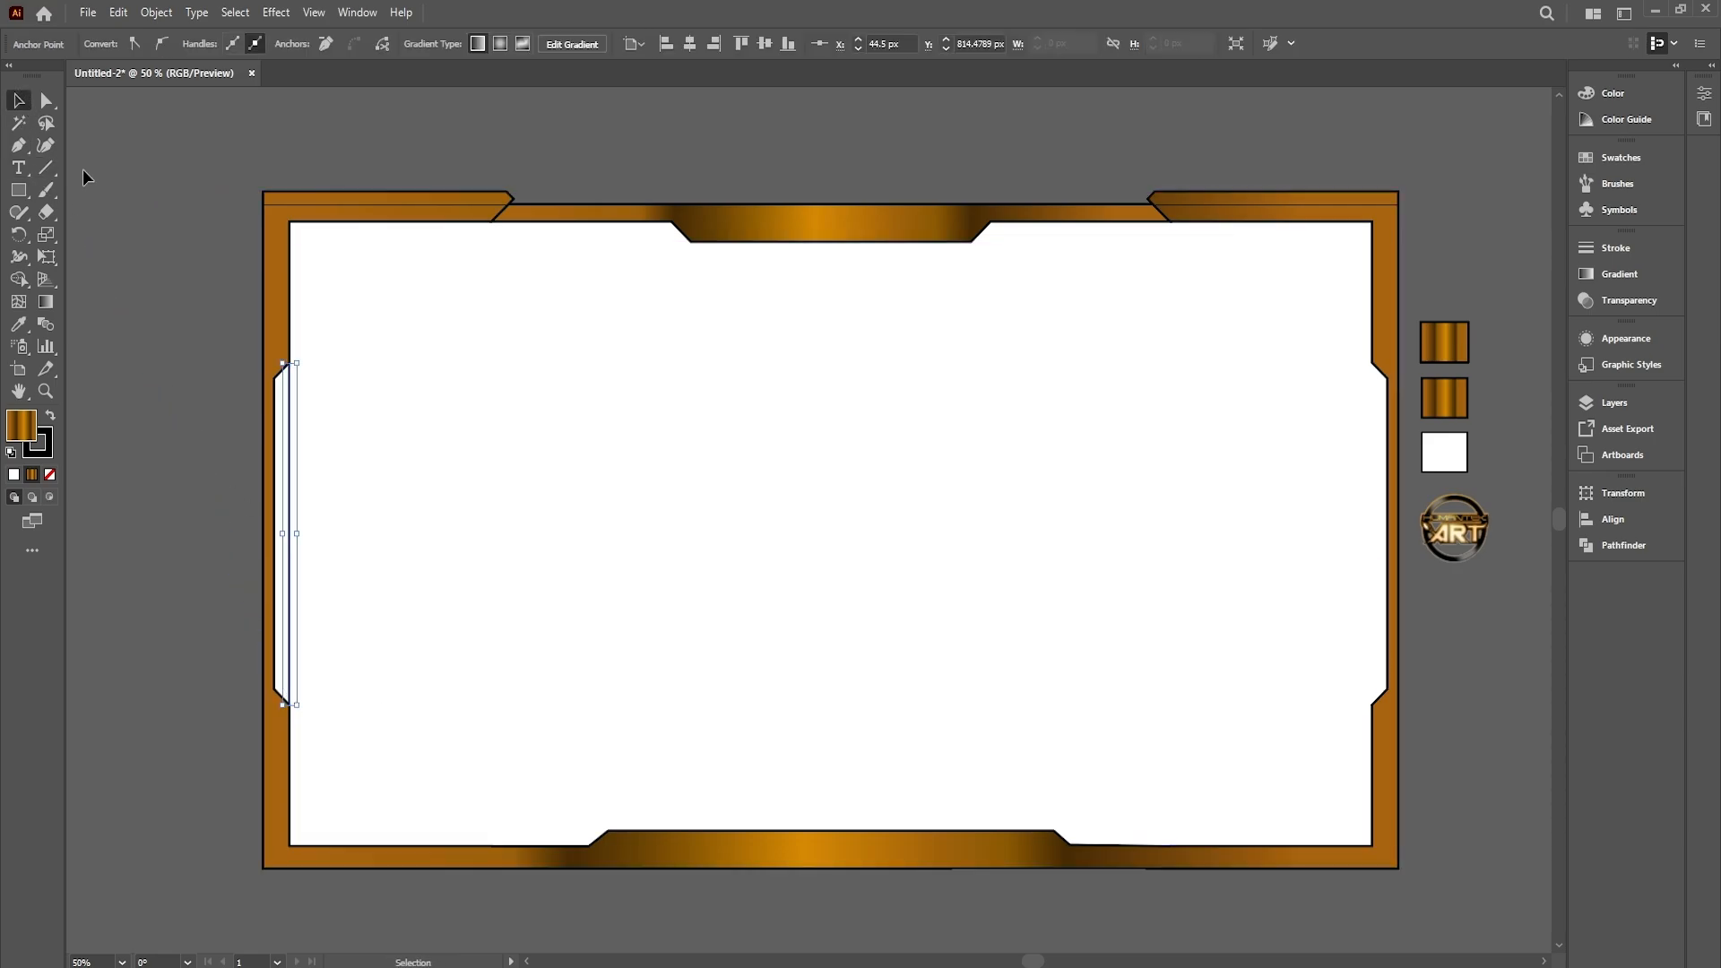
Give the left notch's vertical line a 4 pt stroke with the variable width profile that tapers at both ends
click(296, 459)
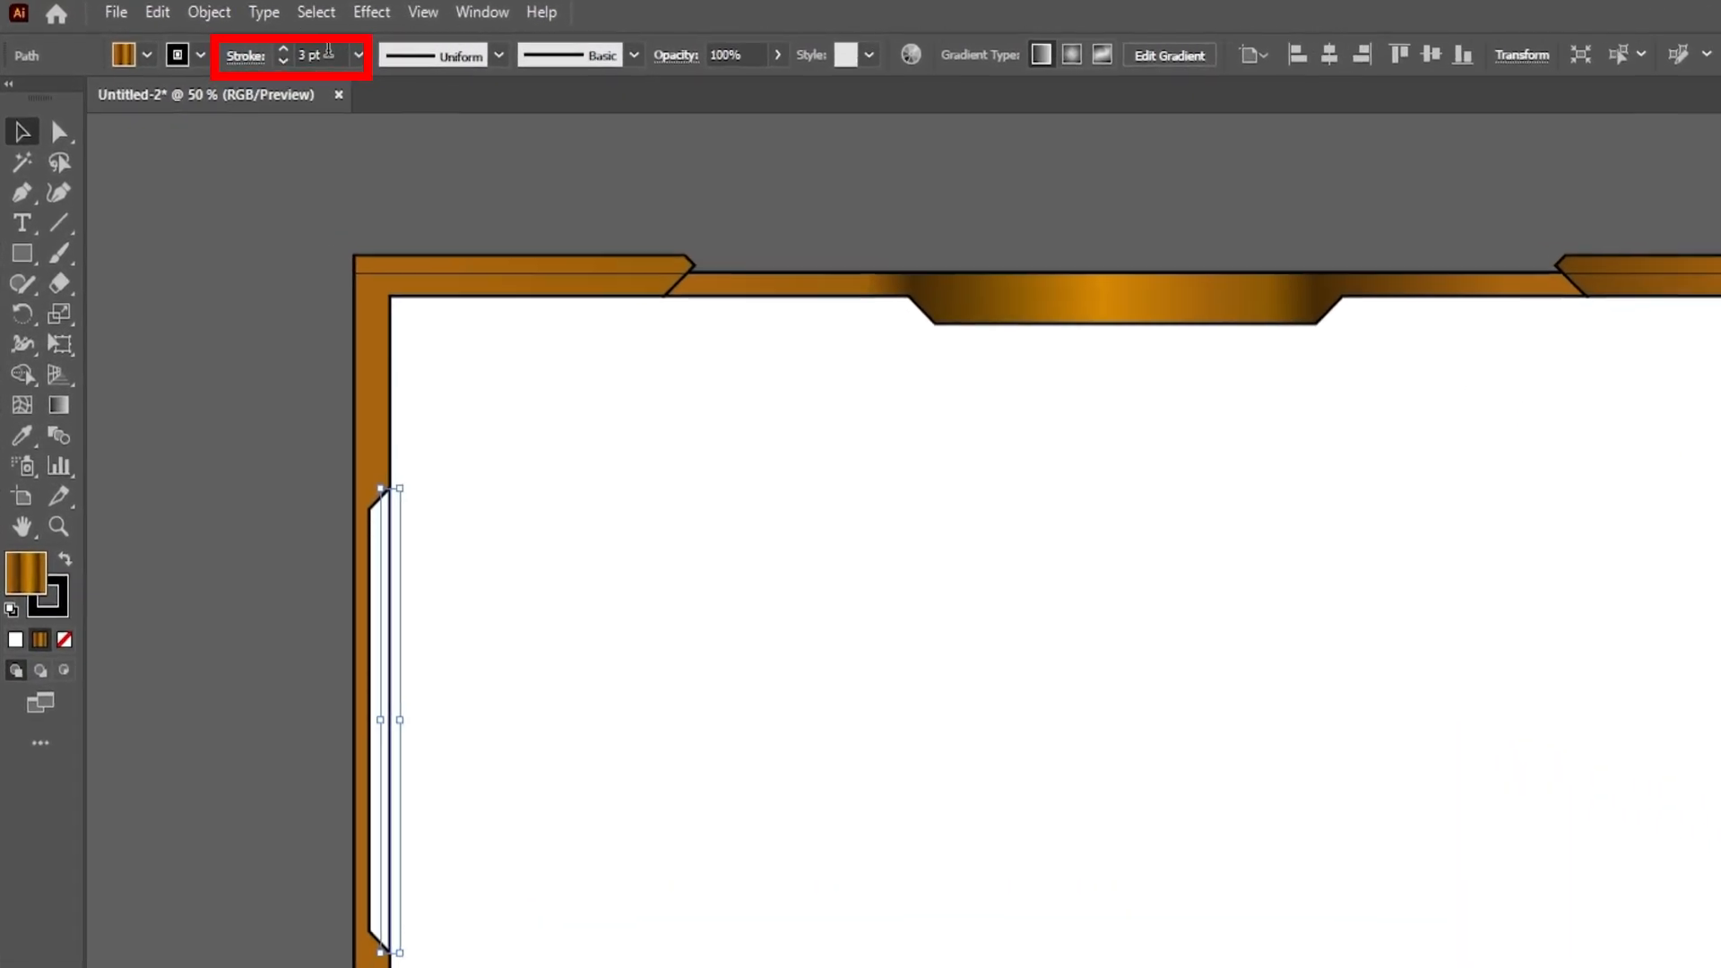
click(247, 46)
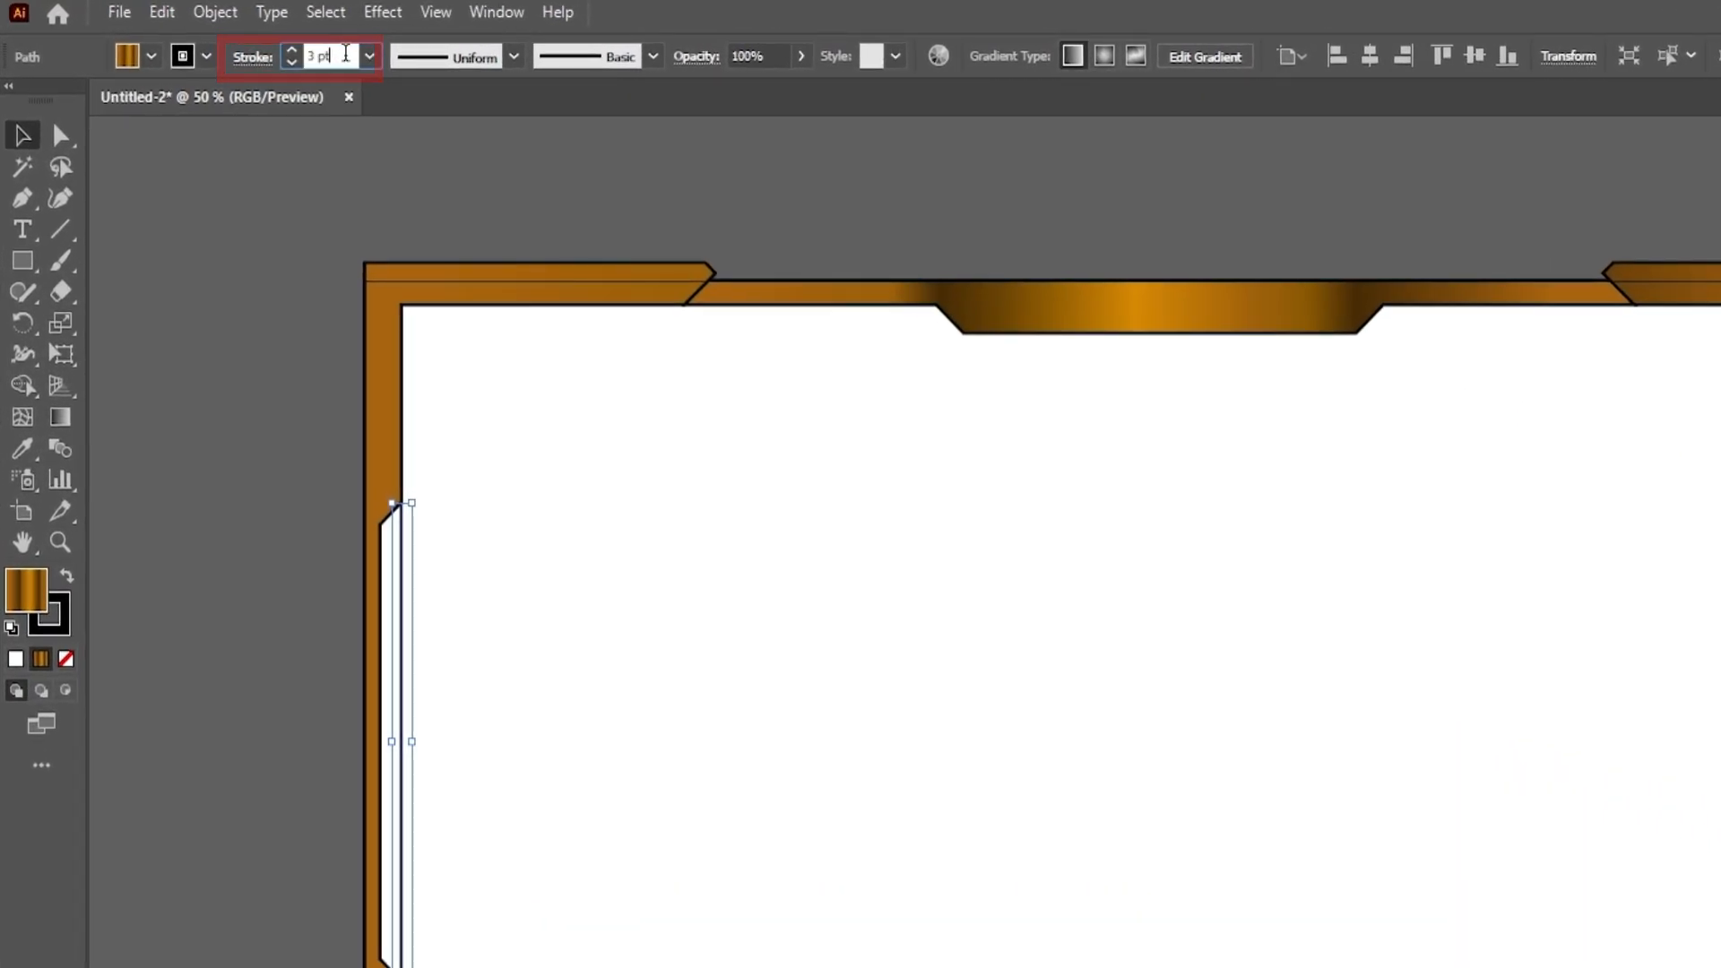
click(369, 57)
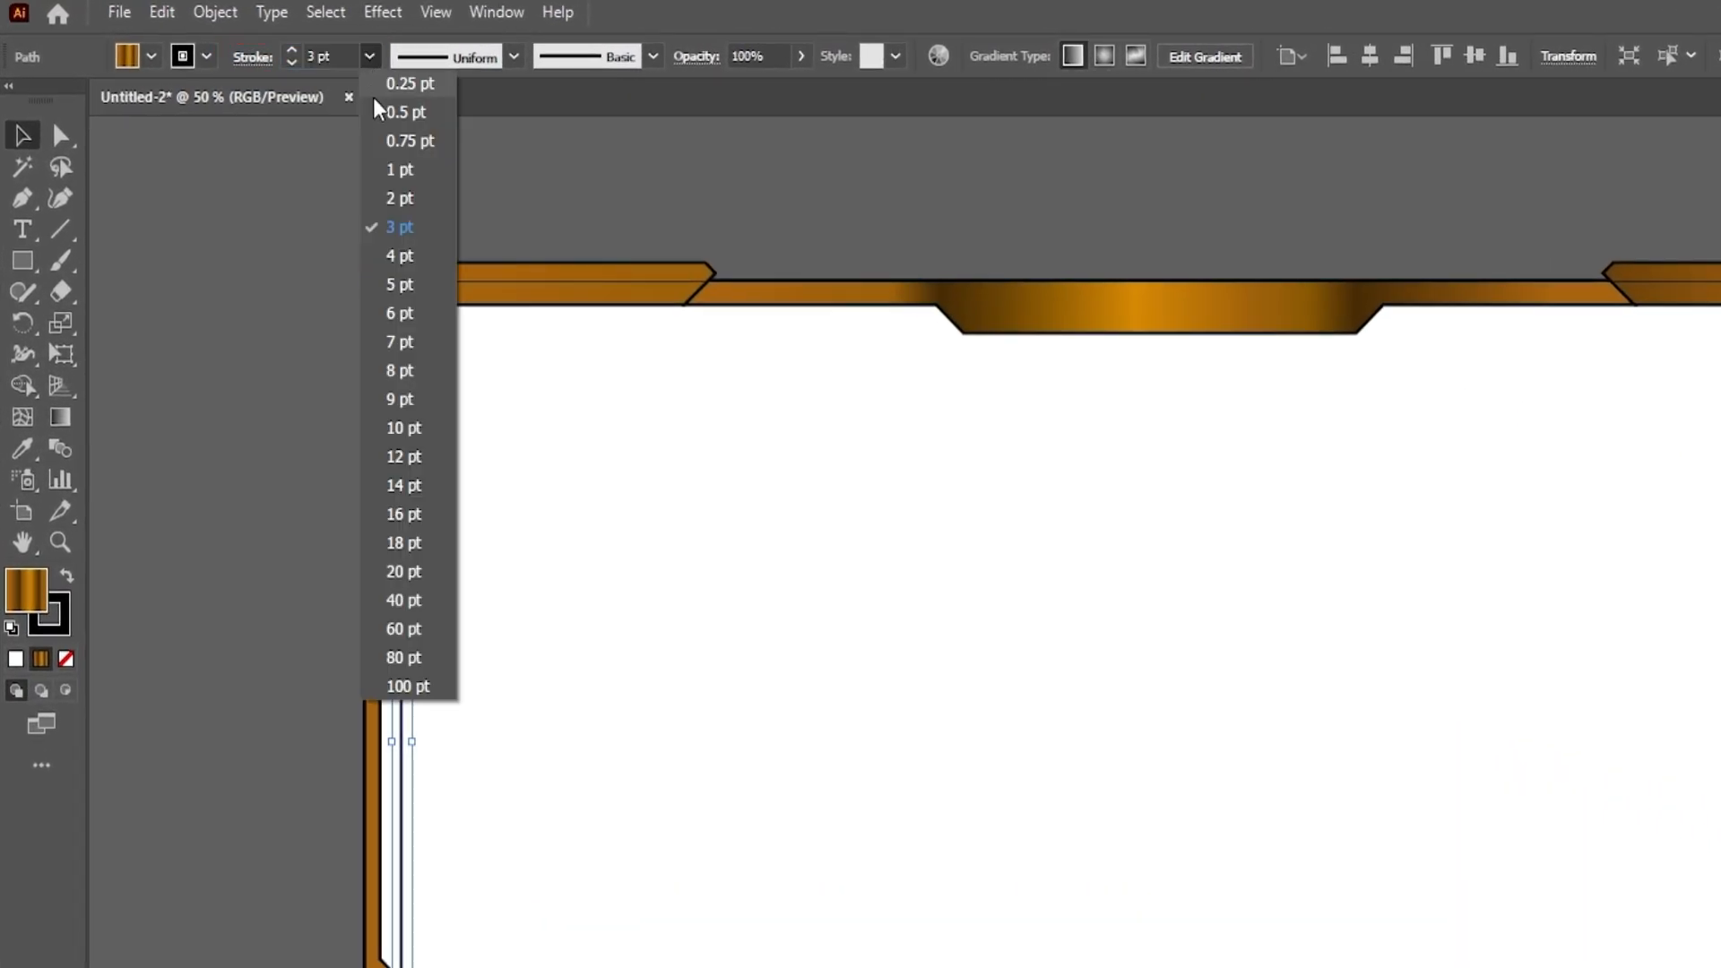
click(400, 257)
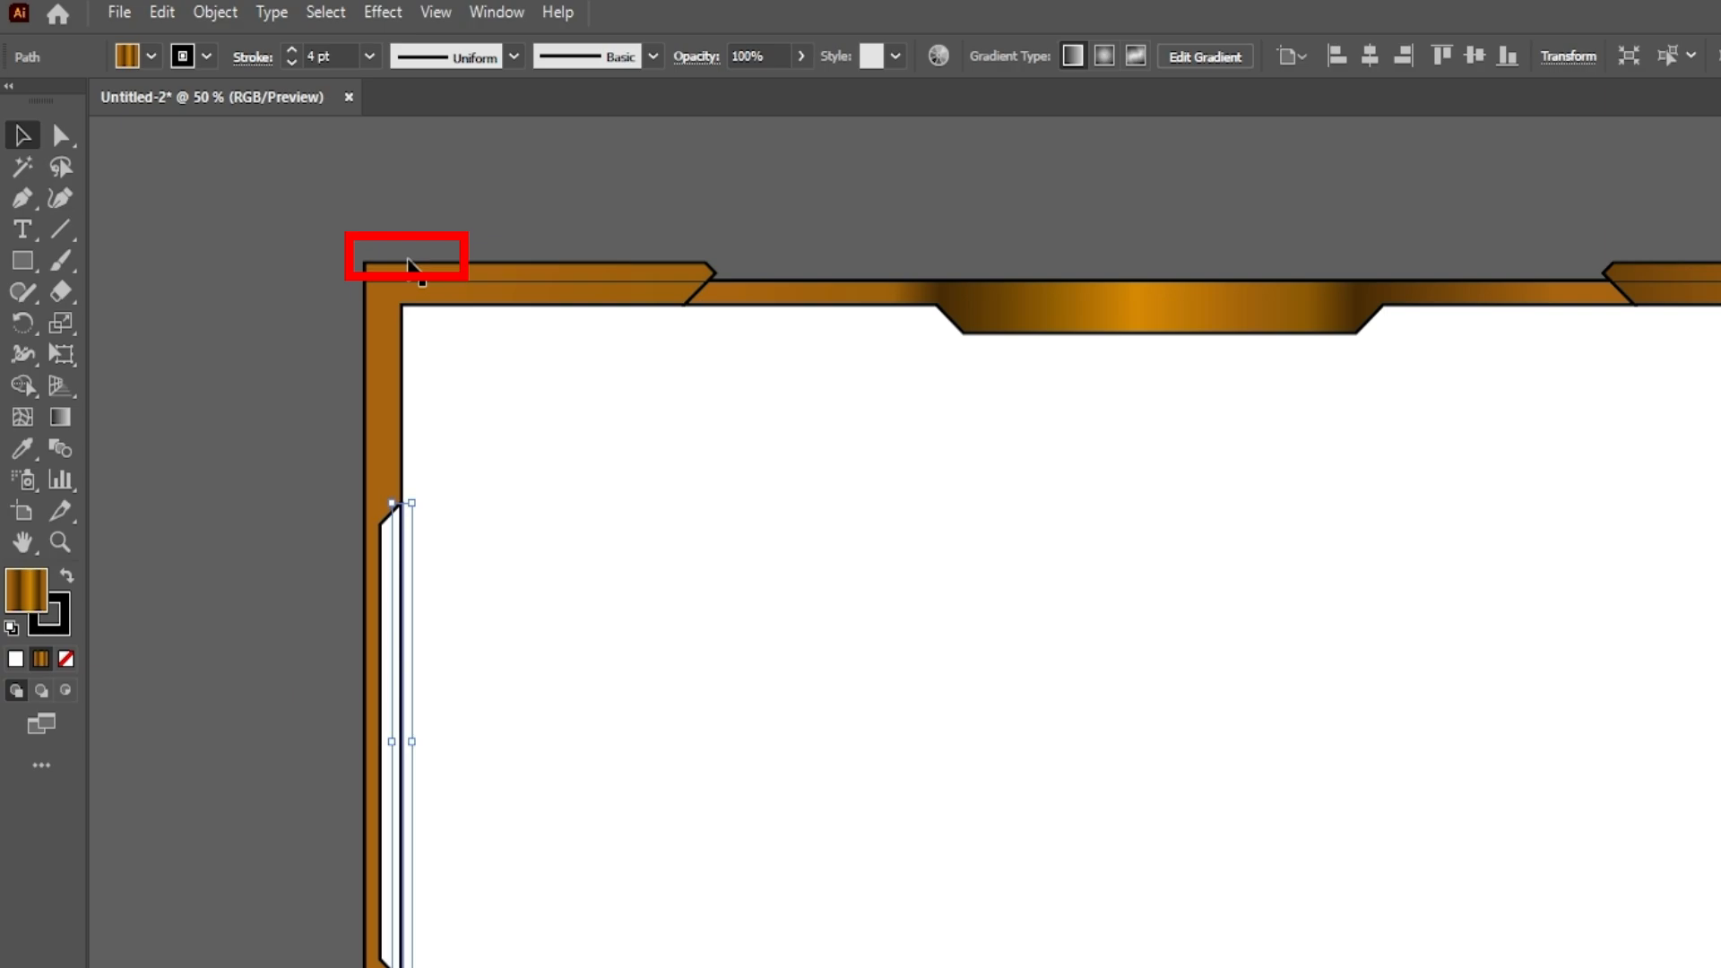
click(514, 57)
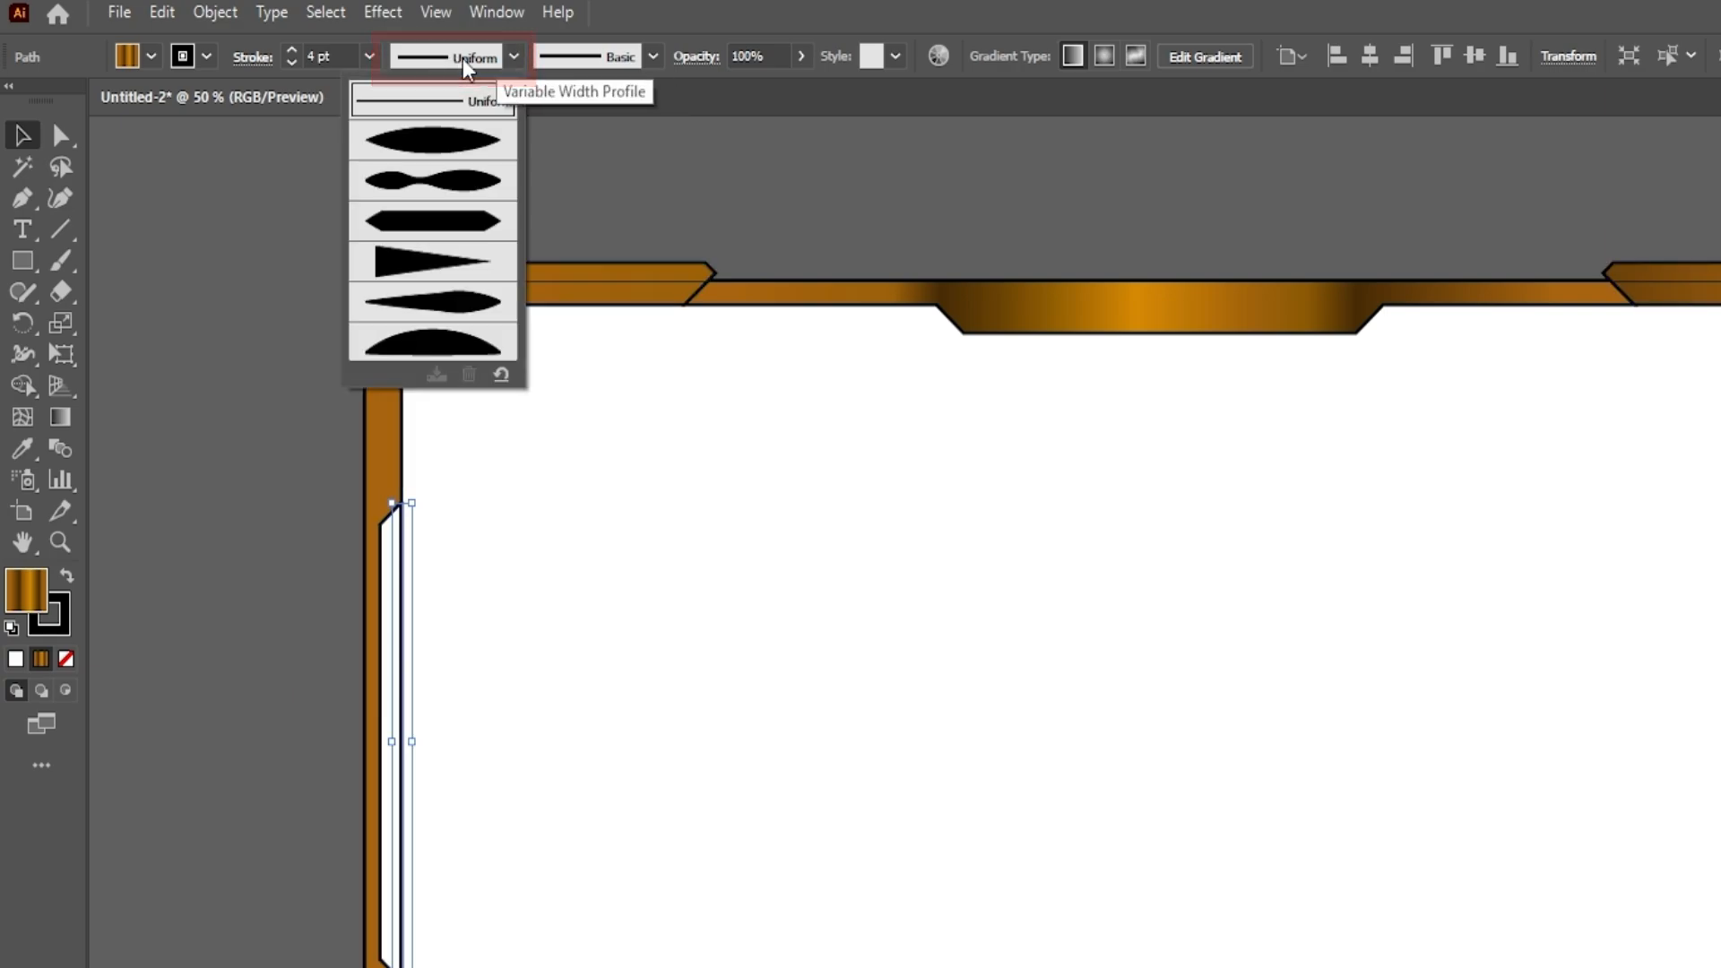
click(439, 141)
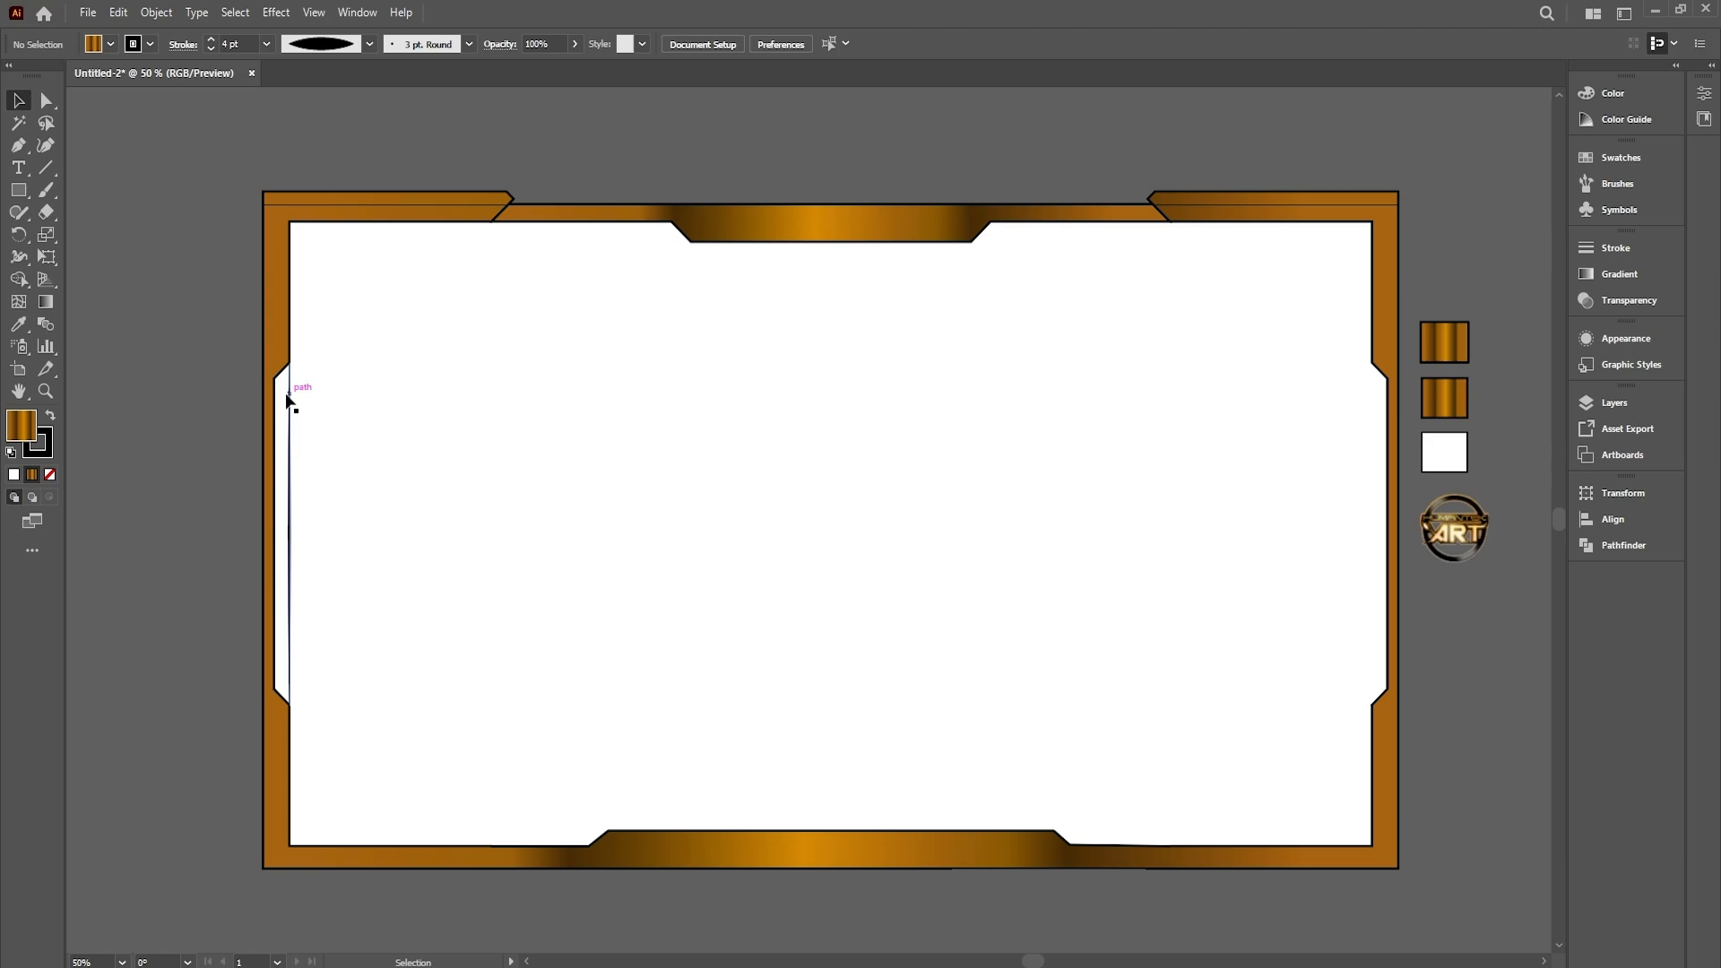
Shorten the left notch's vertical line slightly at both its upper and lower ends, and deselect it
click(287, 401)
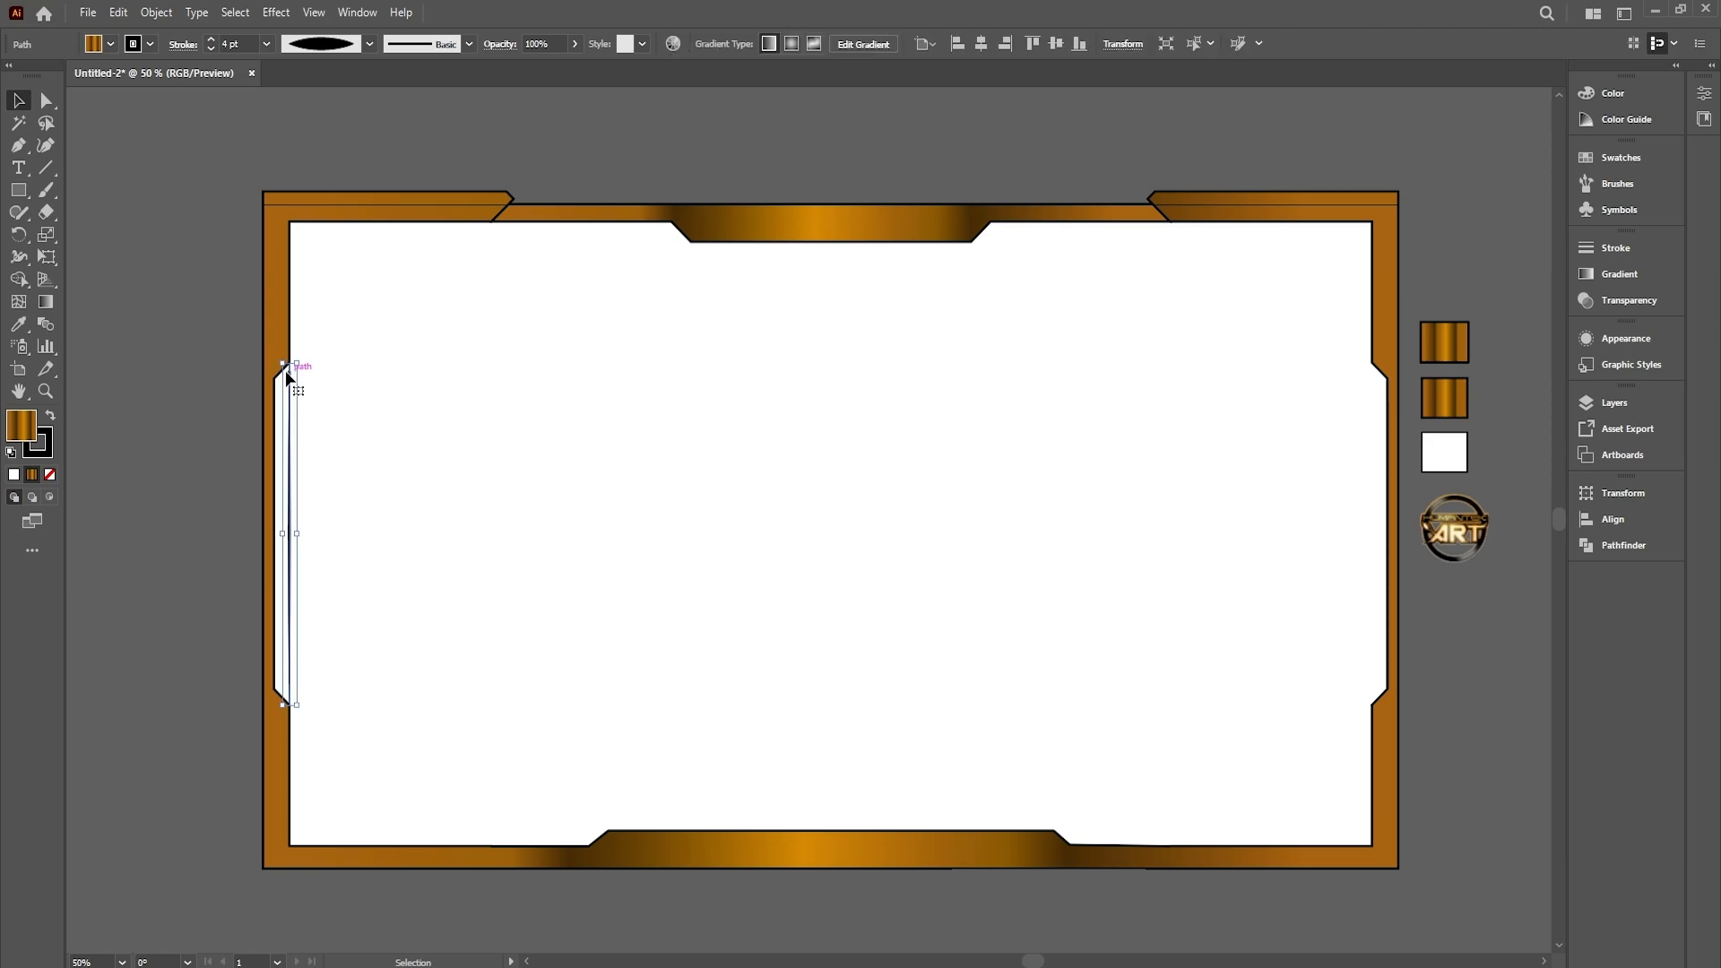
drag(287, 372, 289, 375)
drag(294, 704, 292, 685)
click(283, 538)
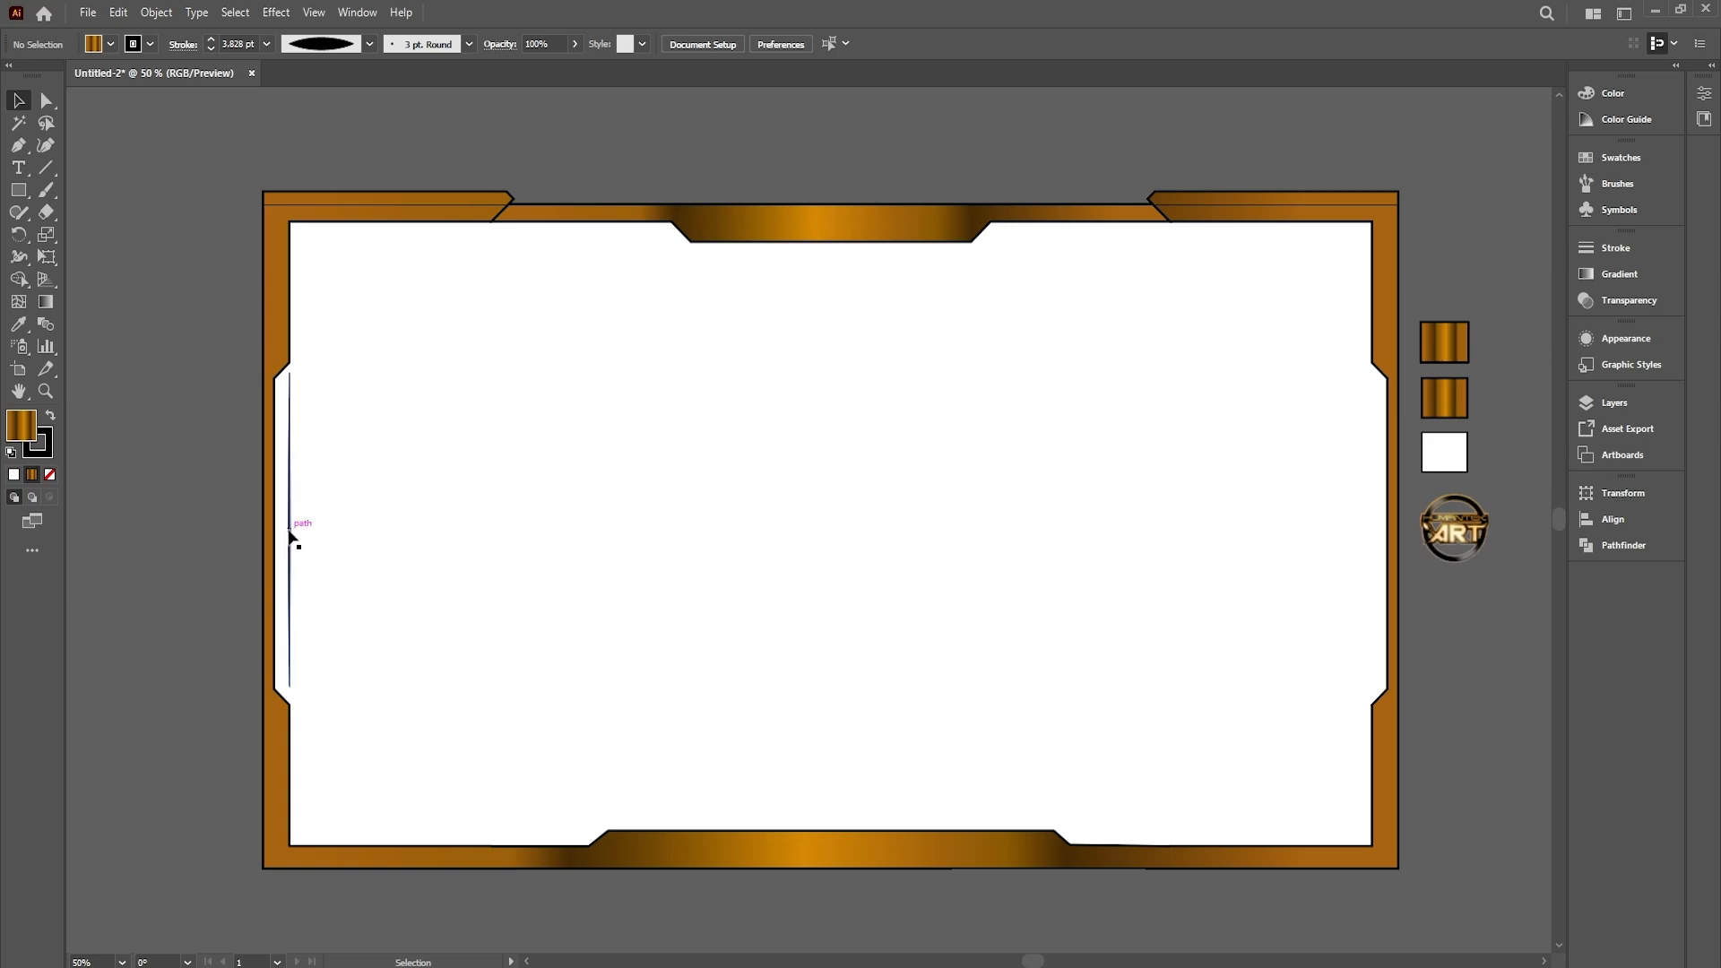
Copy the tapered line straight across to the right side's notch, aligned with the frame's inner edge, and deselect
drag(289, 536, 1376, 555)
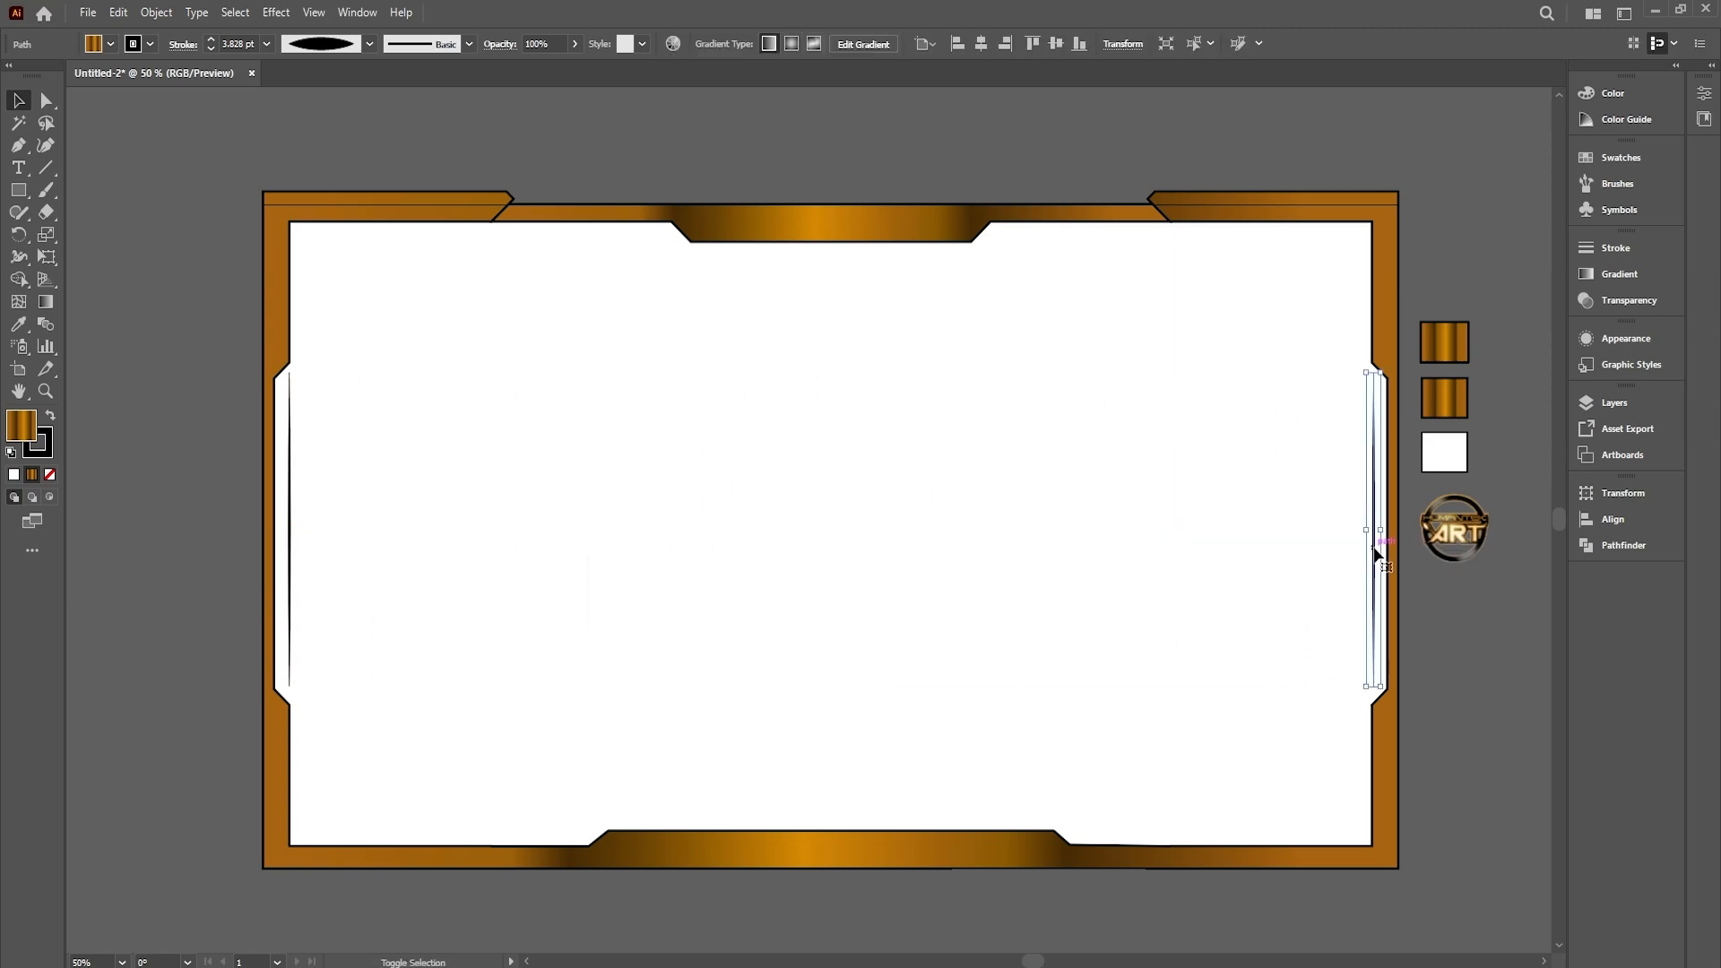
click(1260, 553)
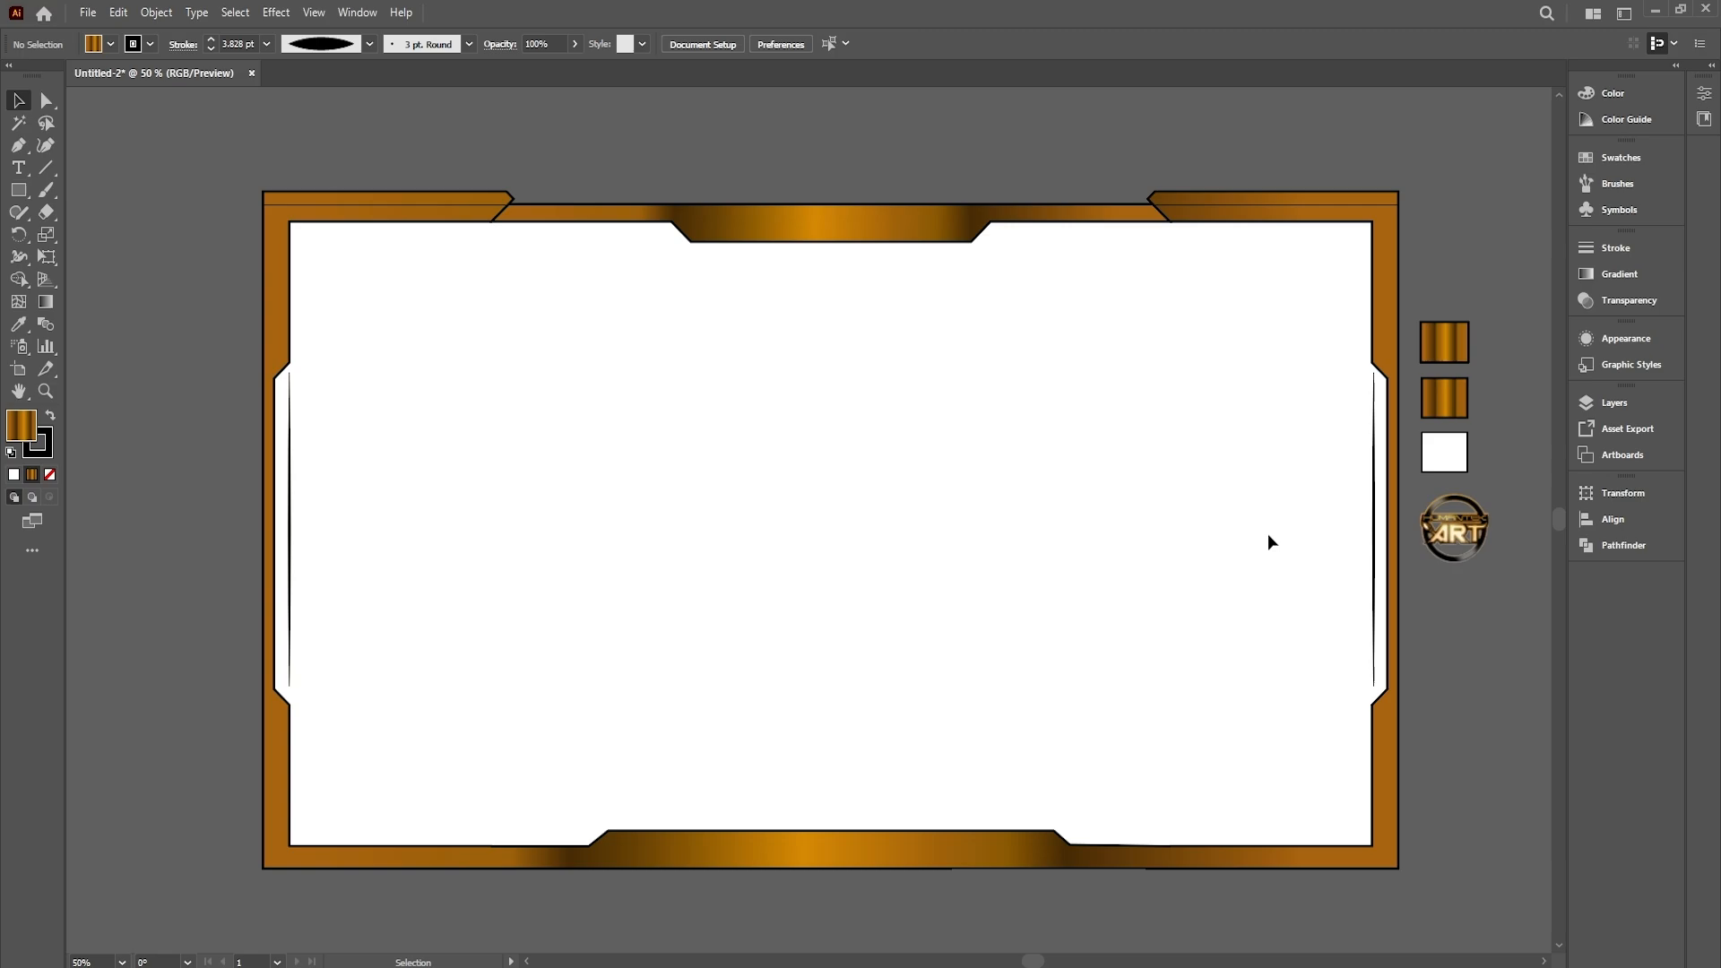
click(1378, 523)
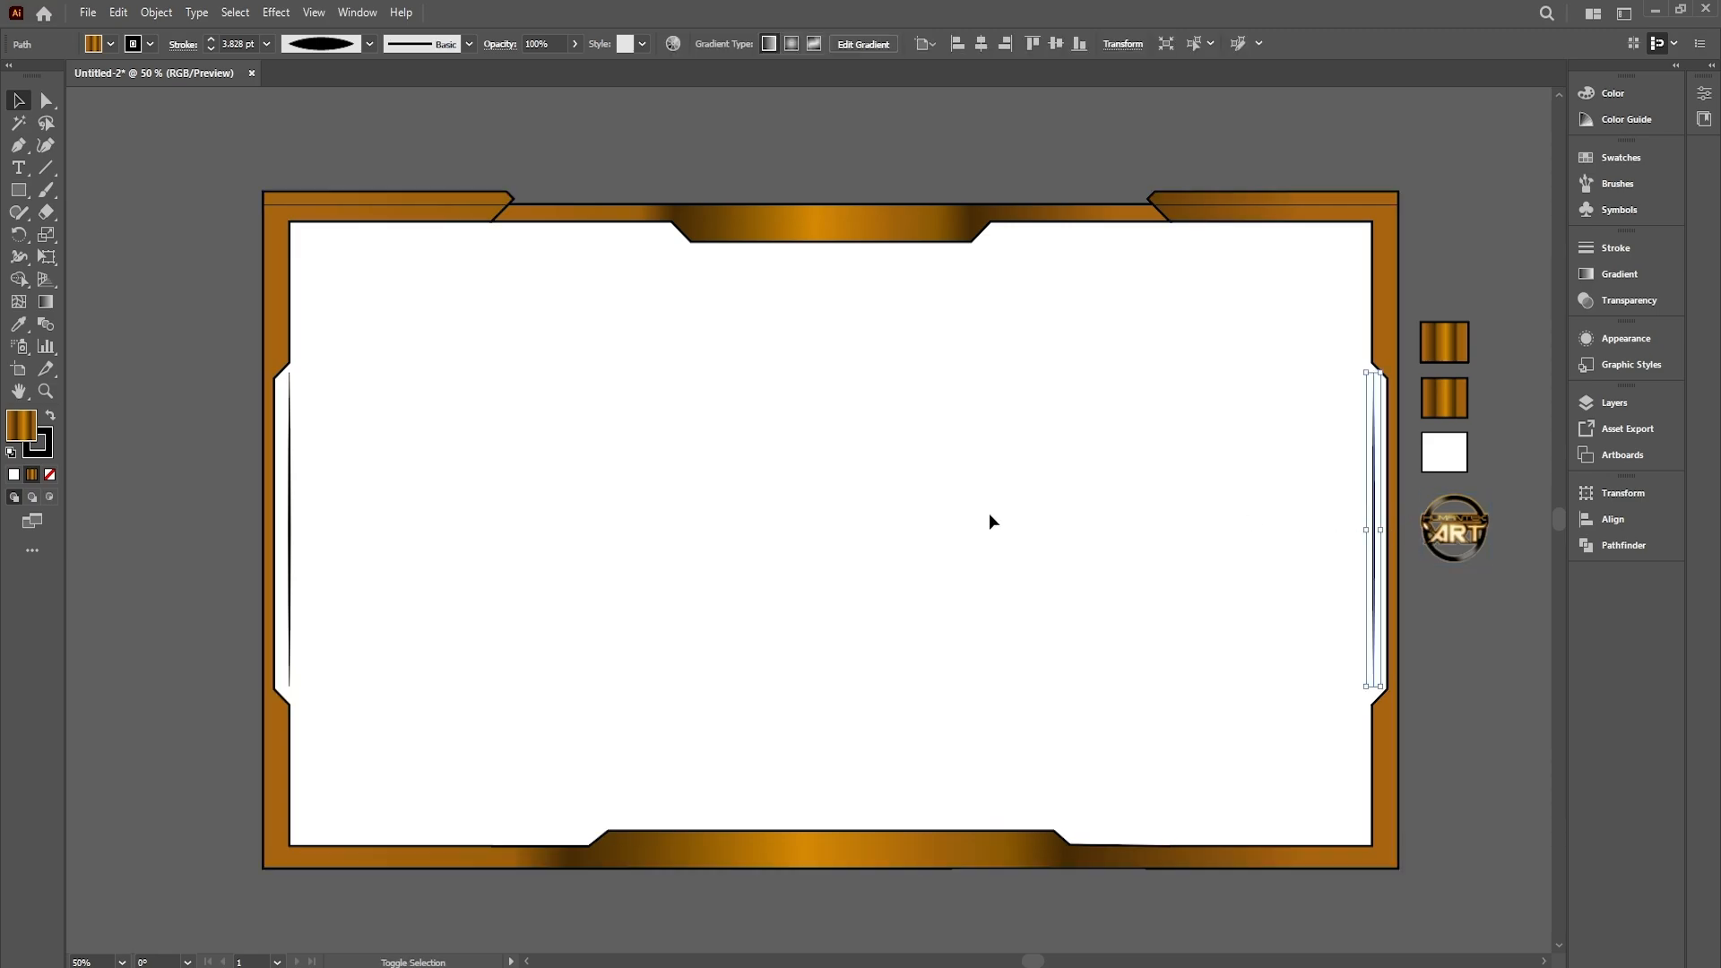
click(550, 473)
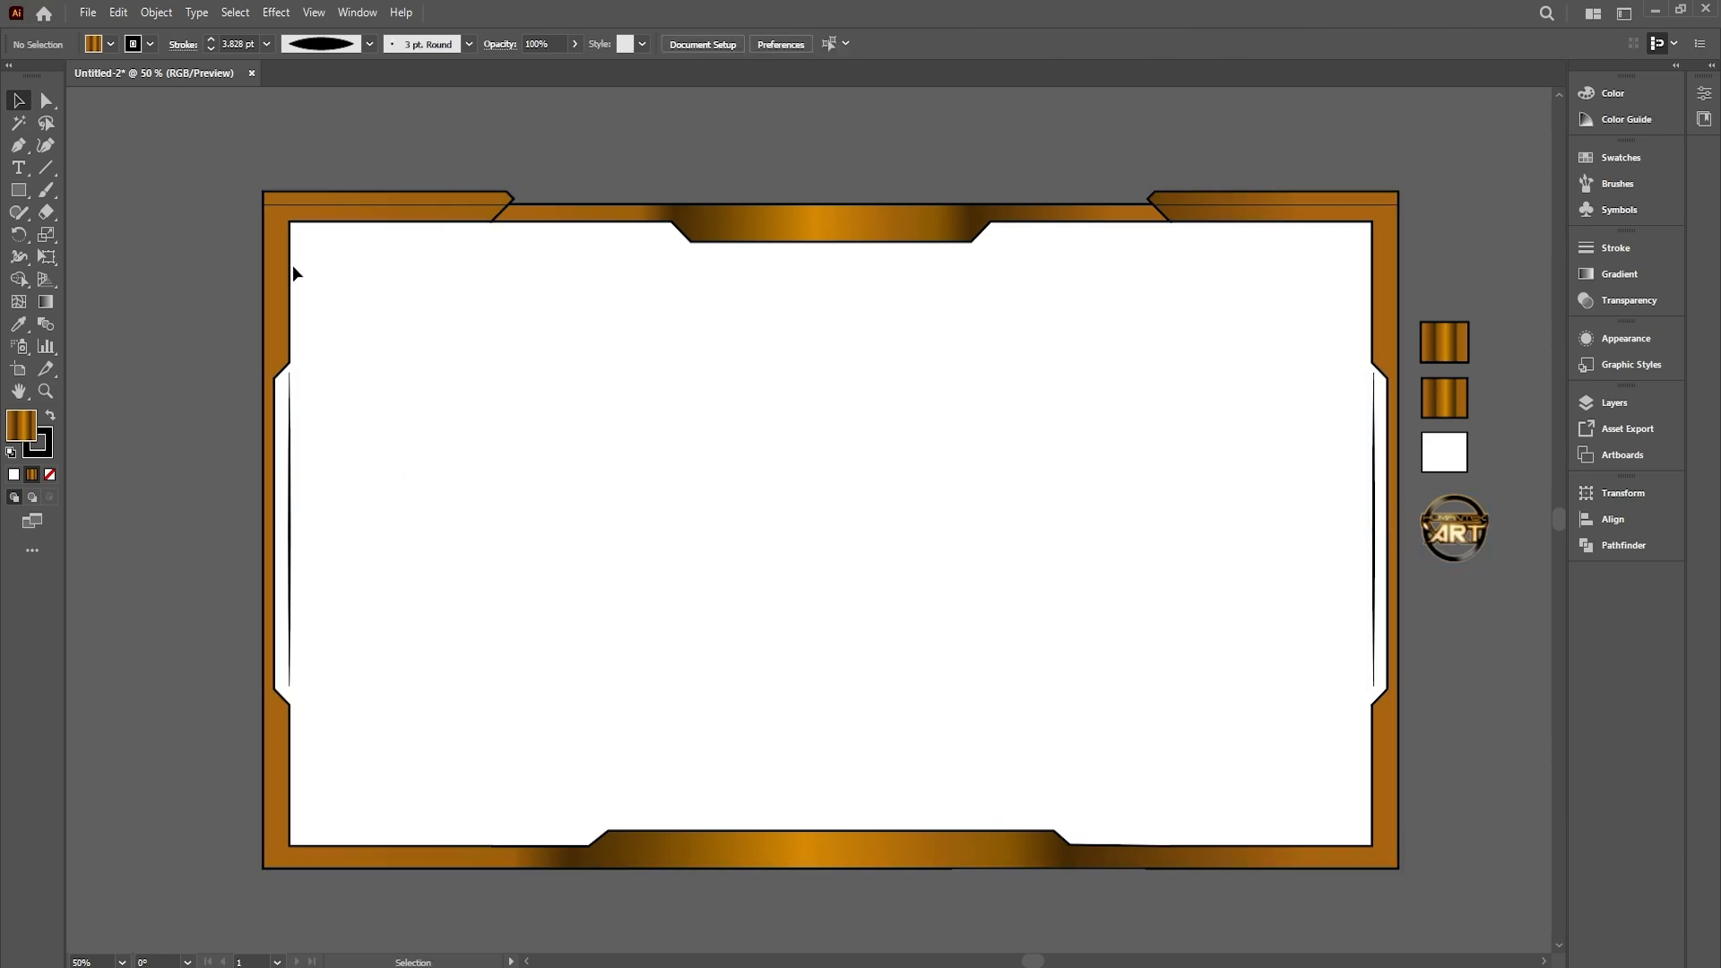
Draw a small slanted parallelogram with the Pen tool against the left slanted end of the top bar's raised centre
ctrl+click(682, 228)
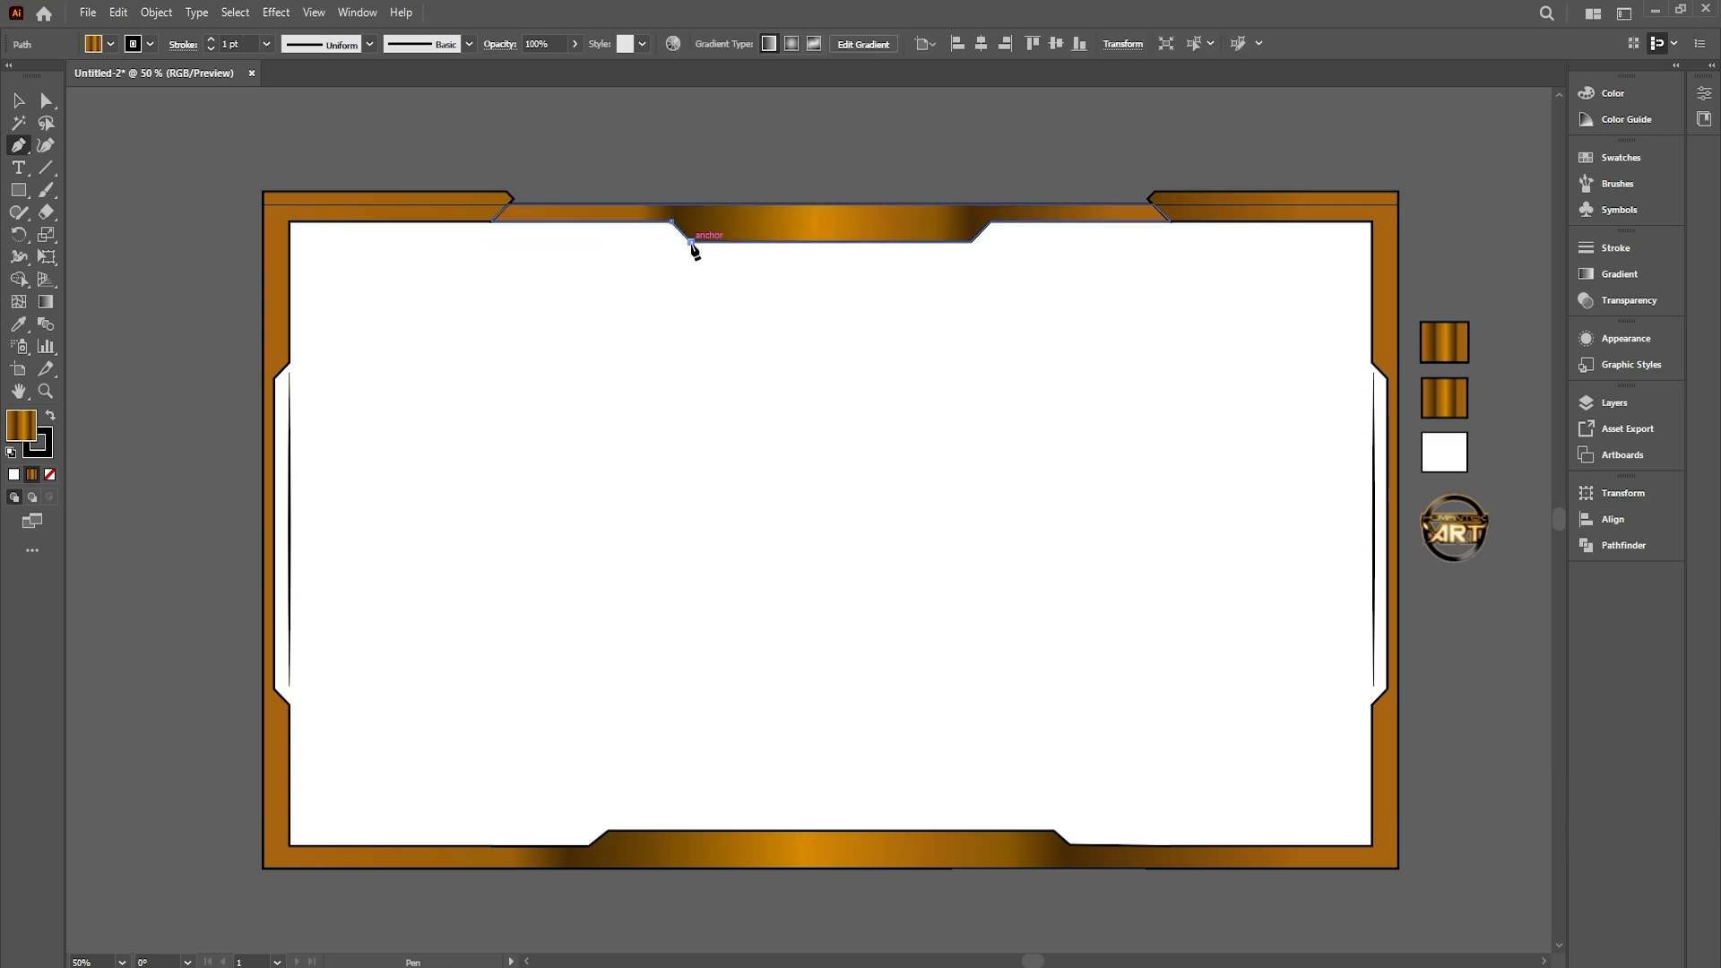
mouse_move(692, 243)
mouse_down()
mouse_move(646, 228)
mouse_move(674, 227)
mouse_up()
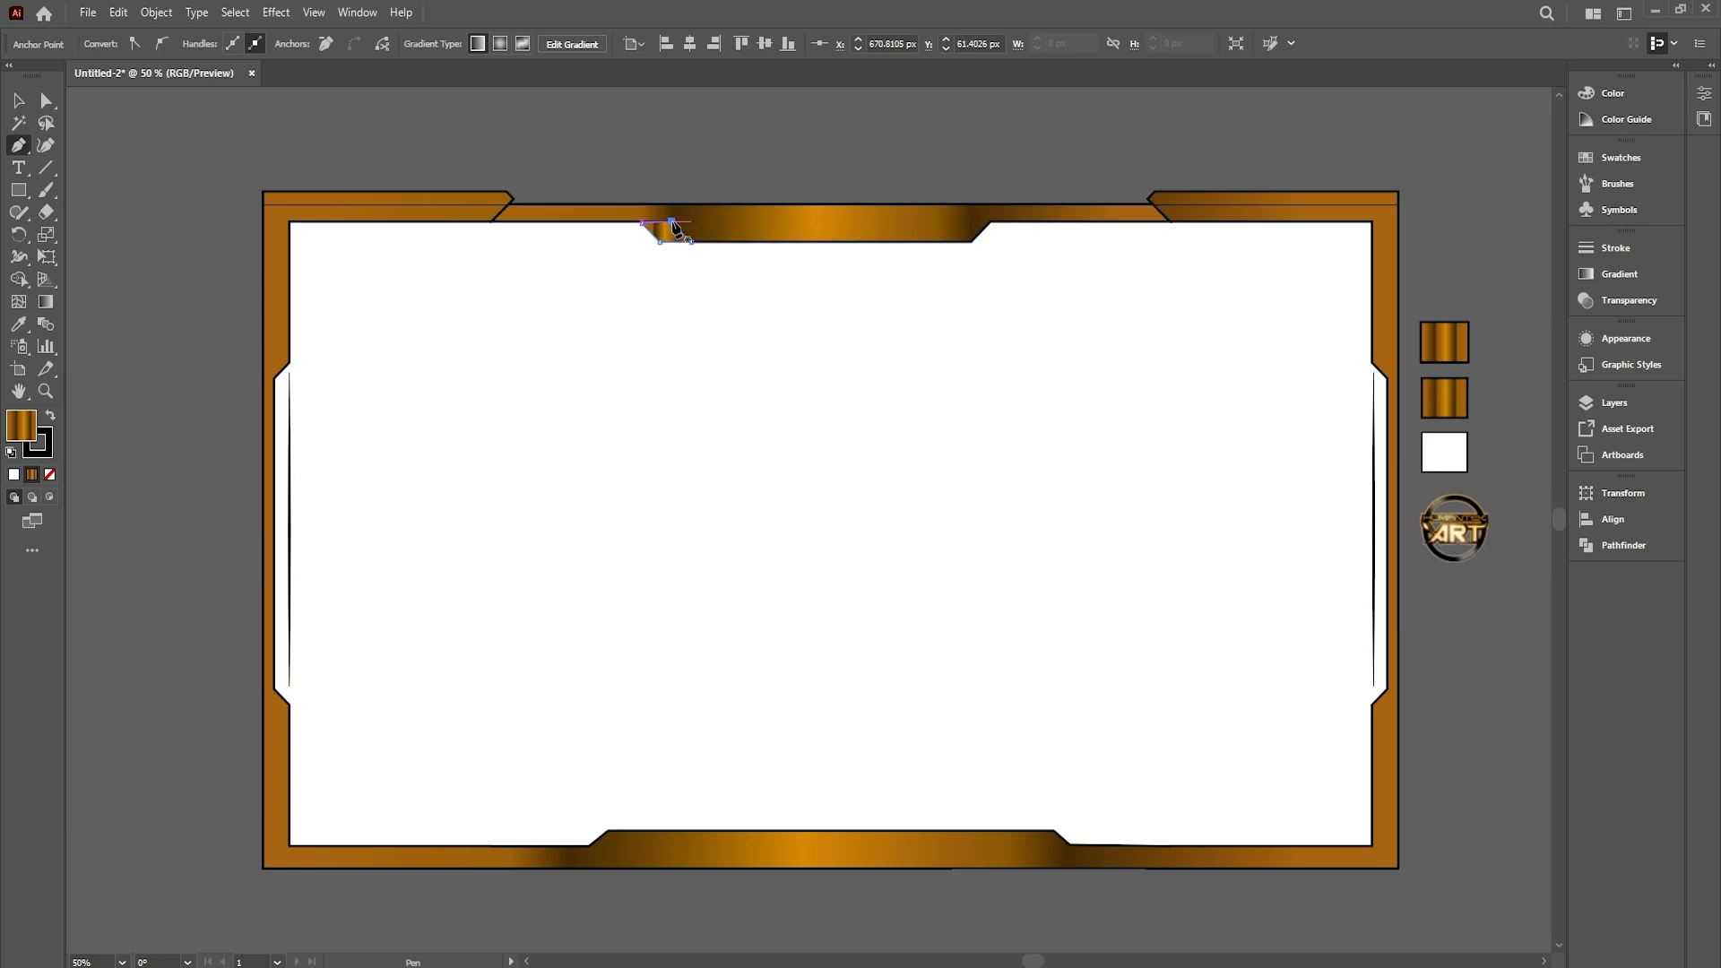
click(20, 101)
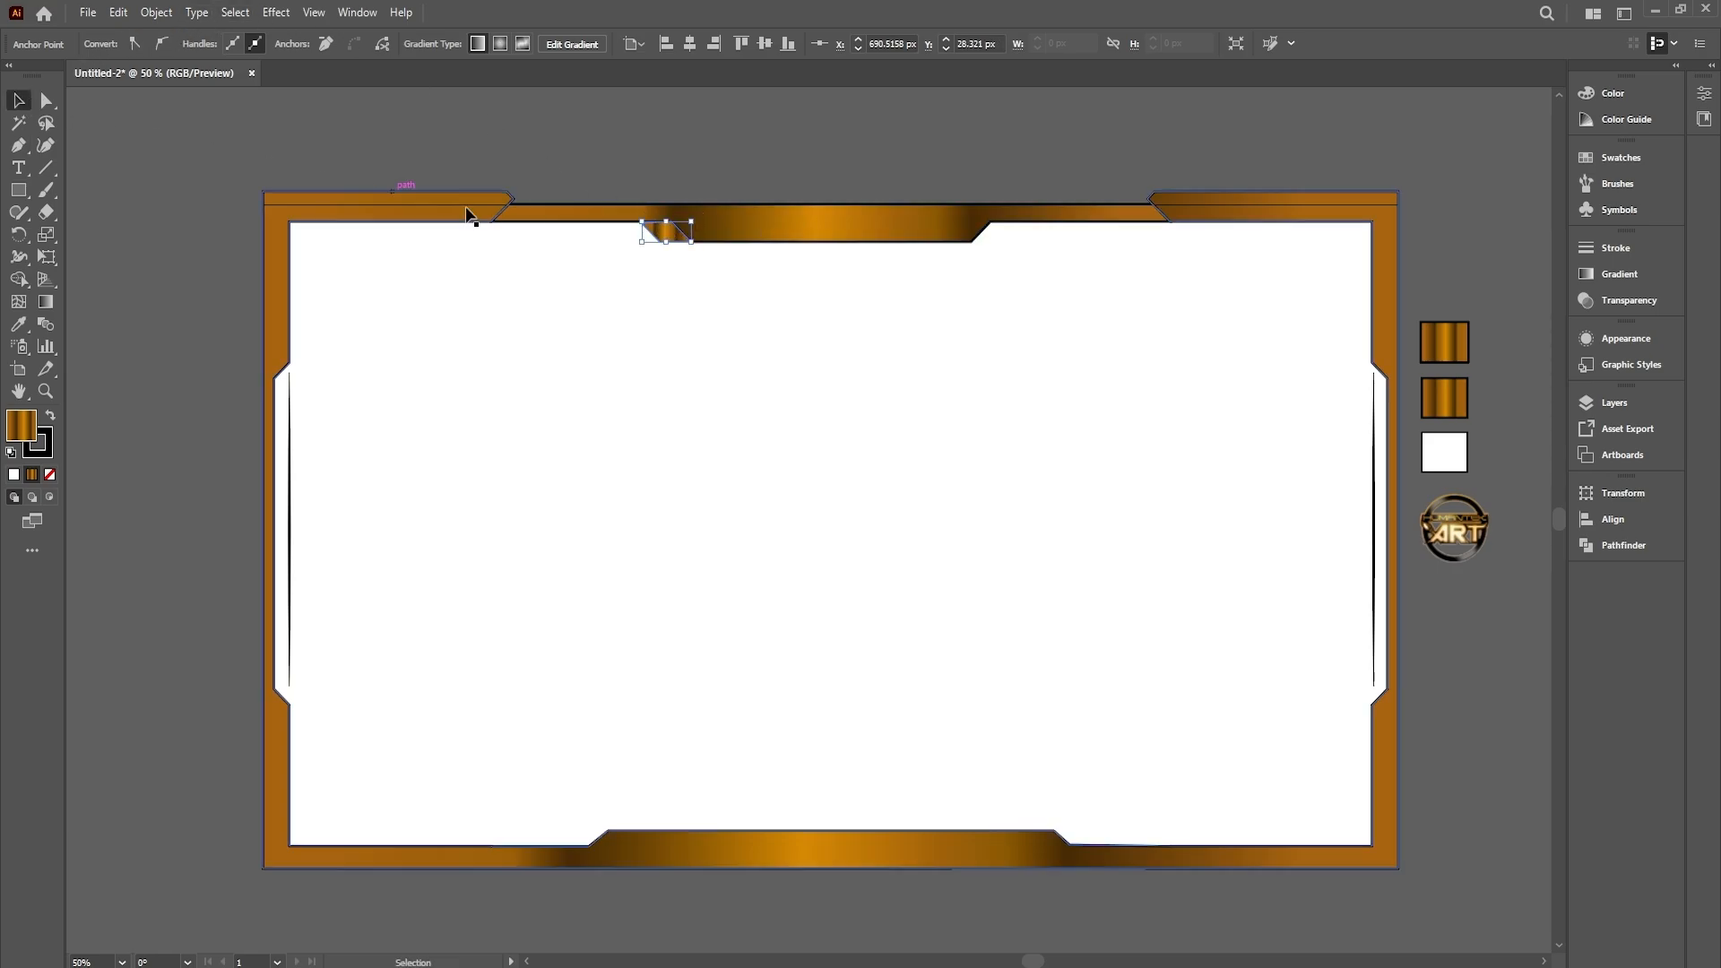
Copy the parallelogram about 65 px to the left, and offset the pair slightly down and left from the top bar
click(663, 235)
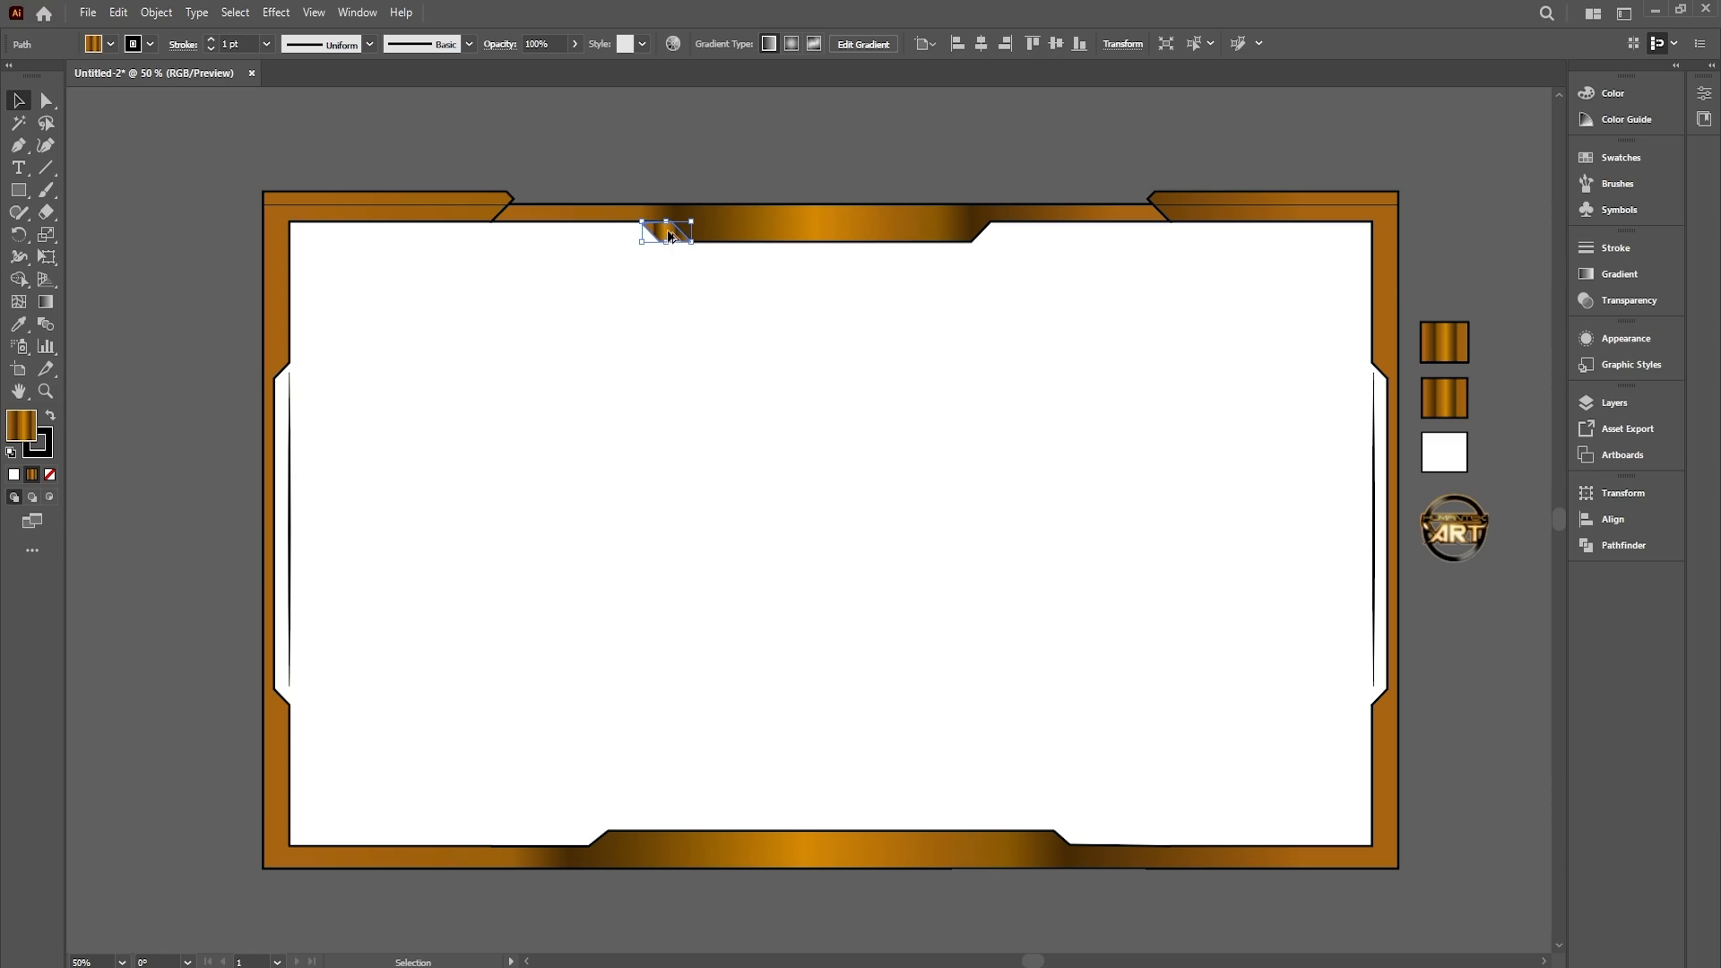
drag(669, 236, 630, 240)
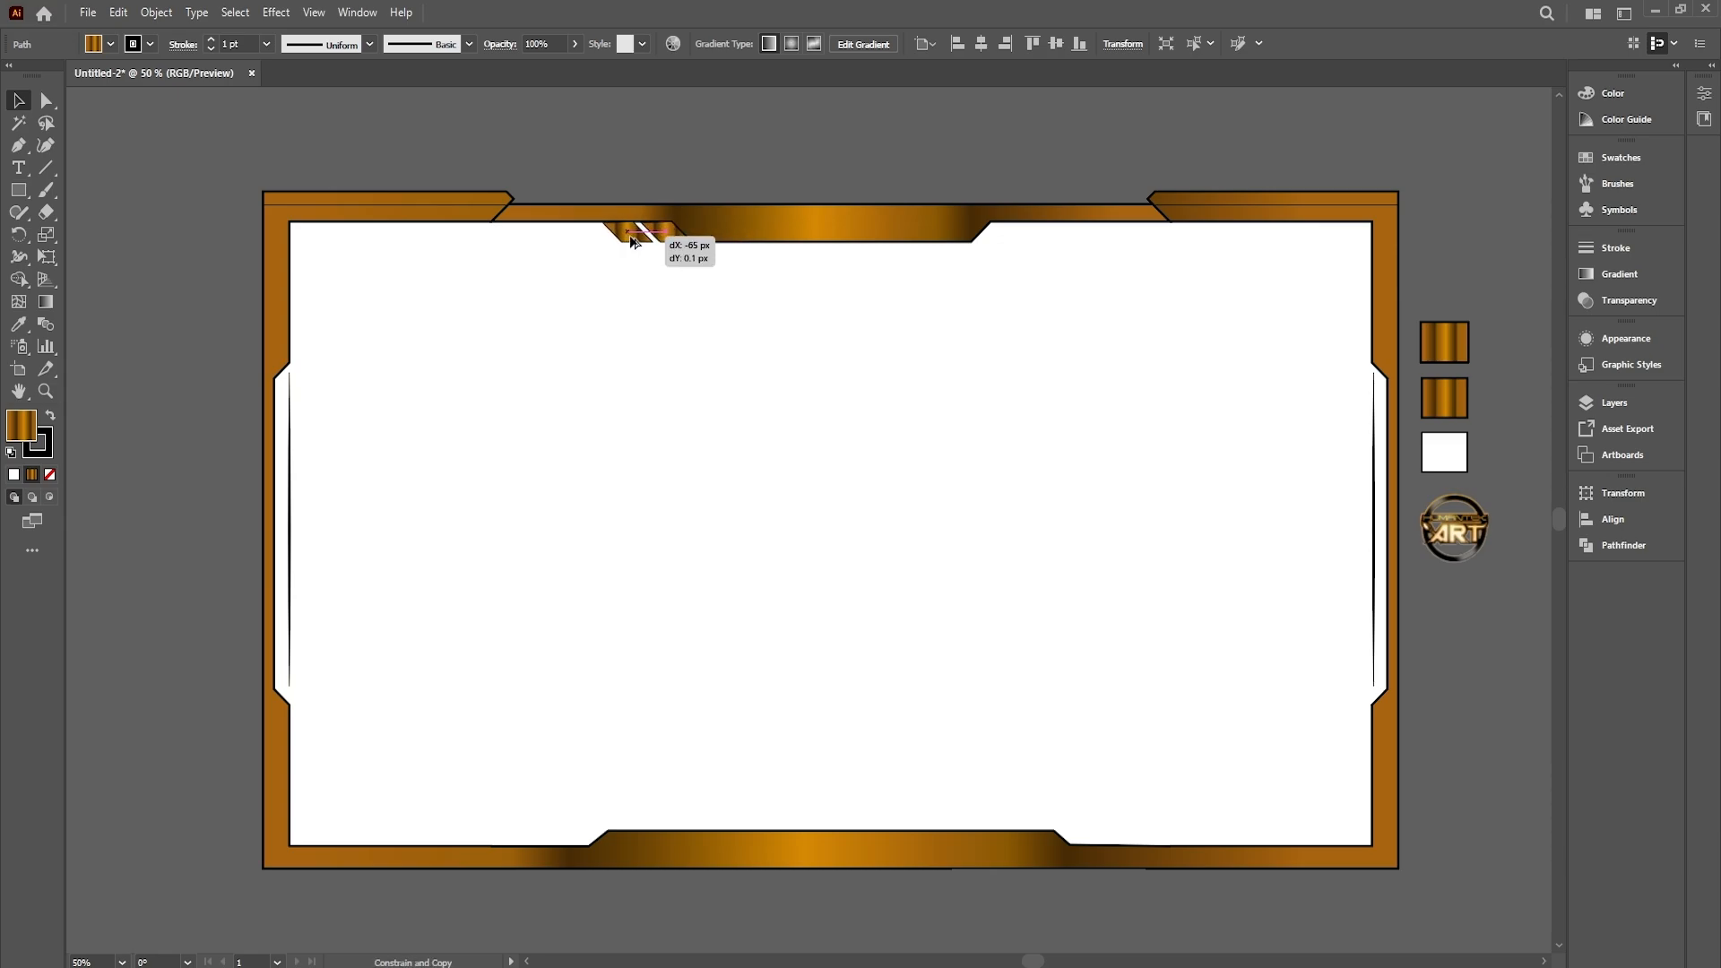
shift+click(666, 235)
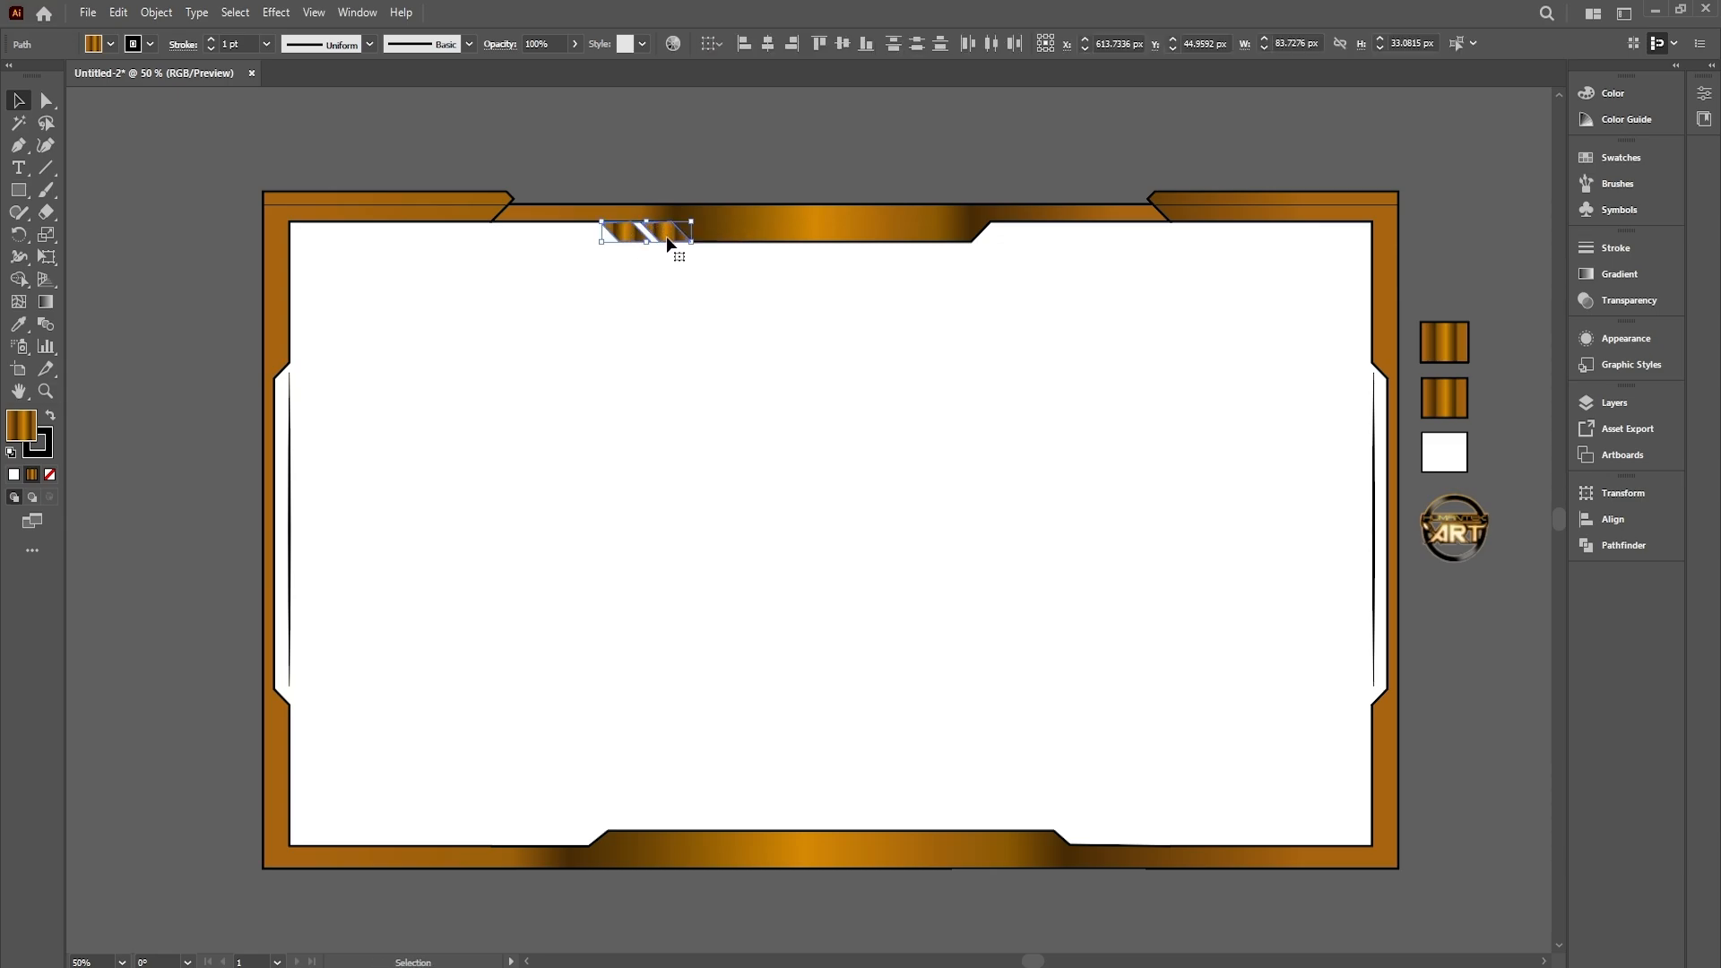
key(shift+Down)
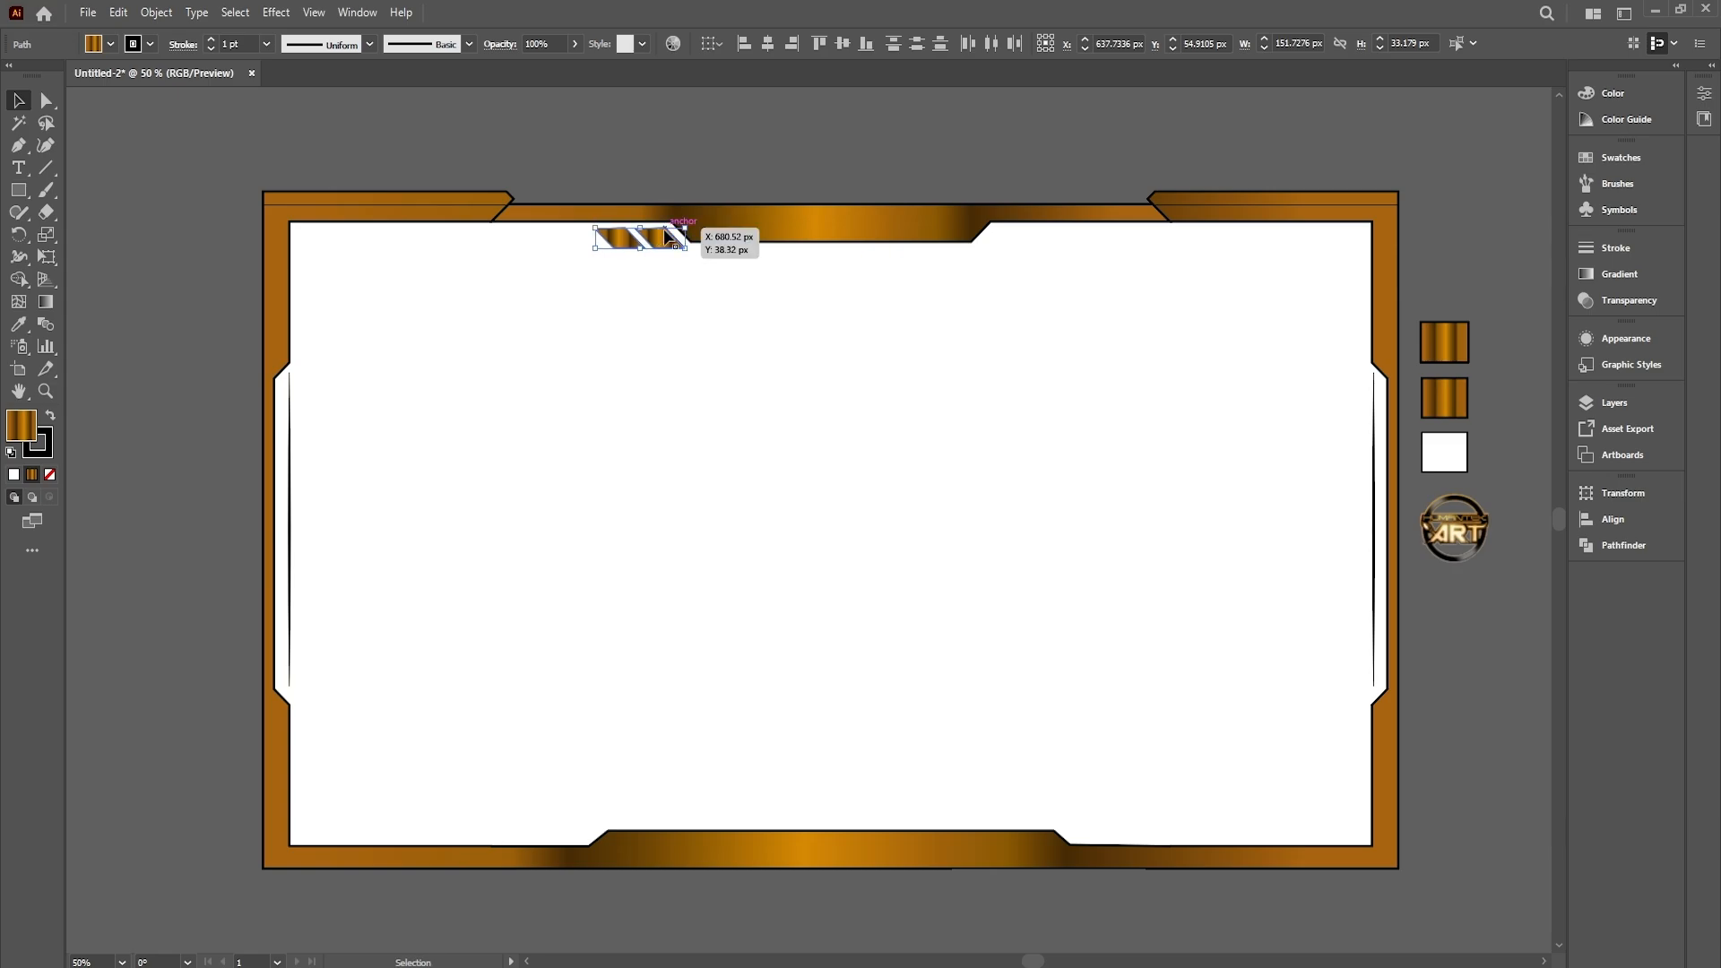
Copy the parallelogram pair beside the right slanted end of the top bar's raised centre and reflect the copy across the vertical axis
drag(668, 241, 1067, 251)
right_click(1067, 251)
mouse_move(1165, 599)
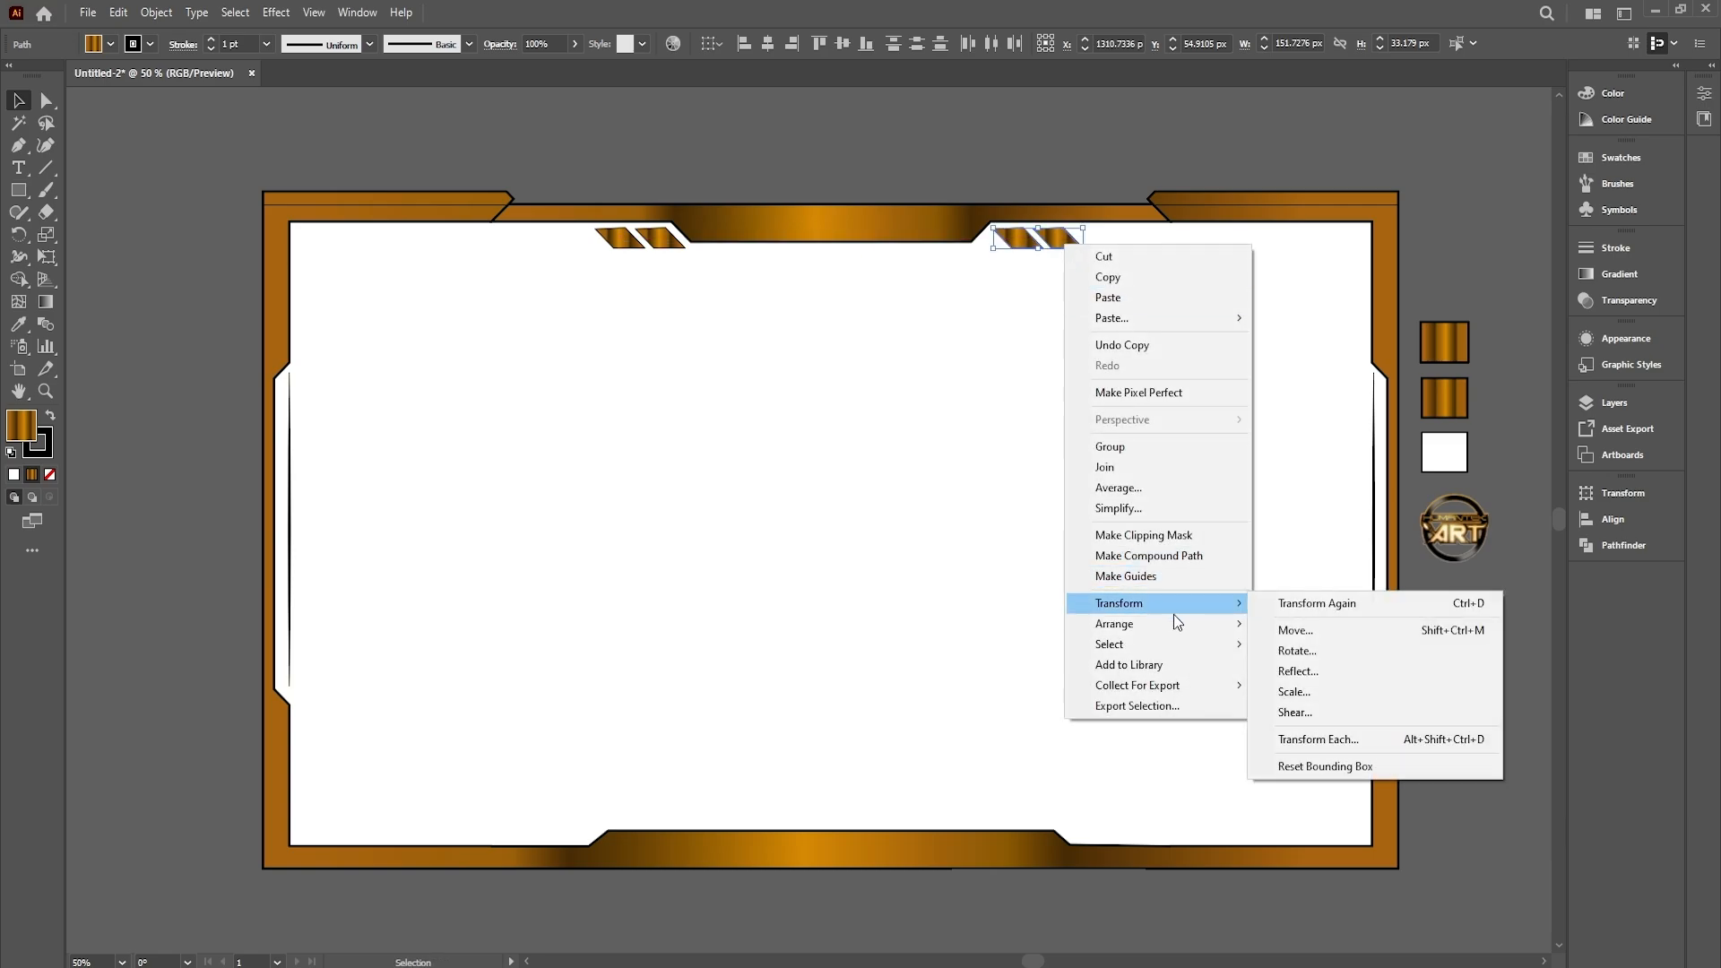
click(1325, 668)
click(885, 618)
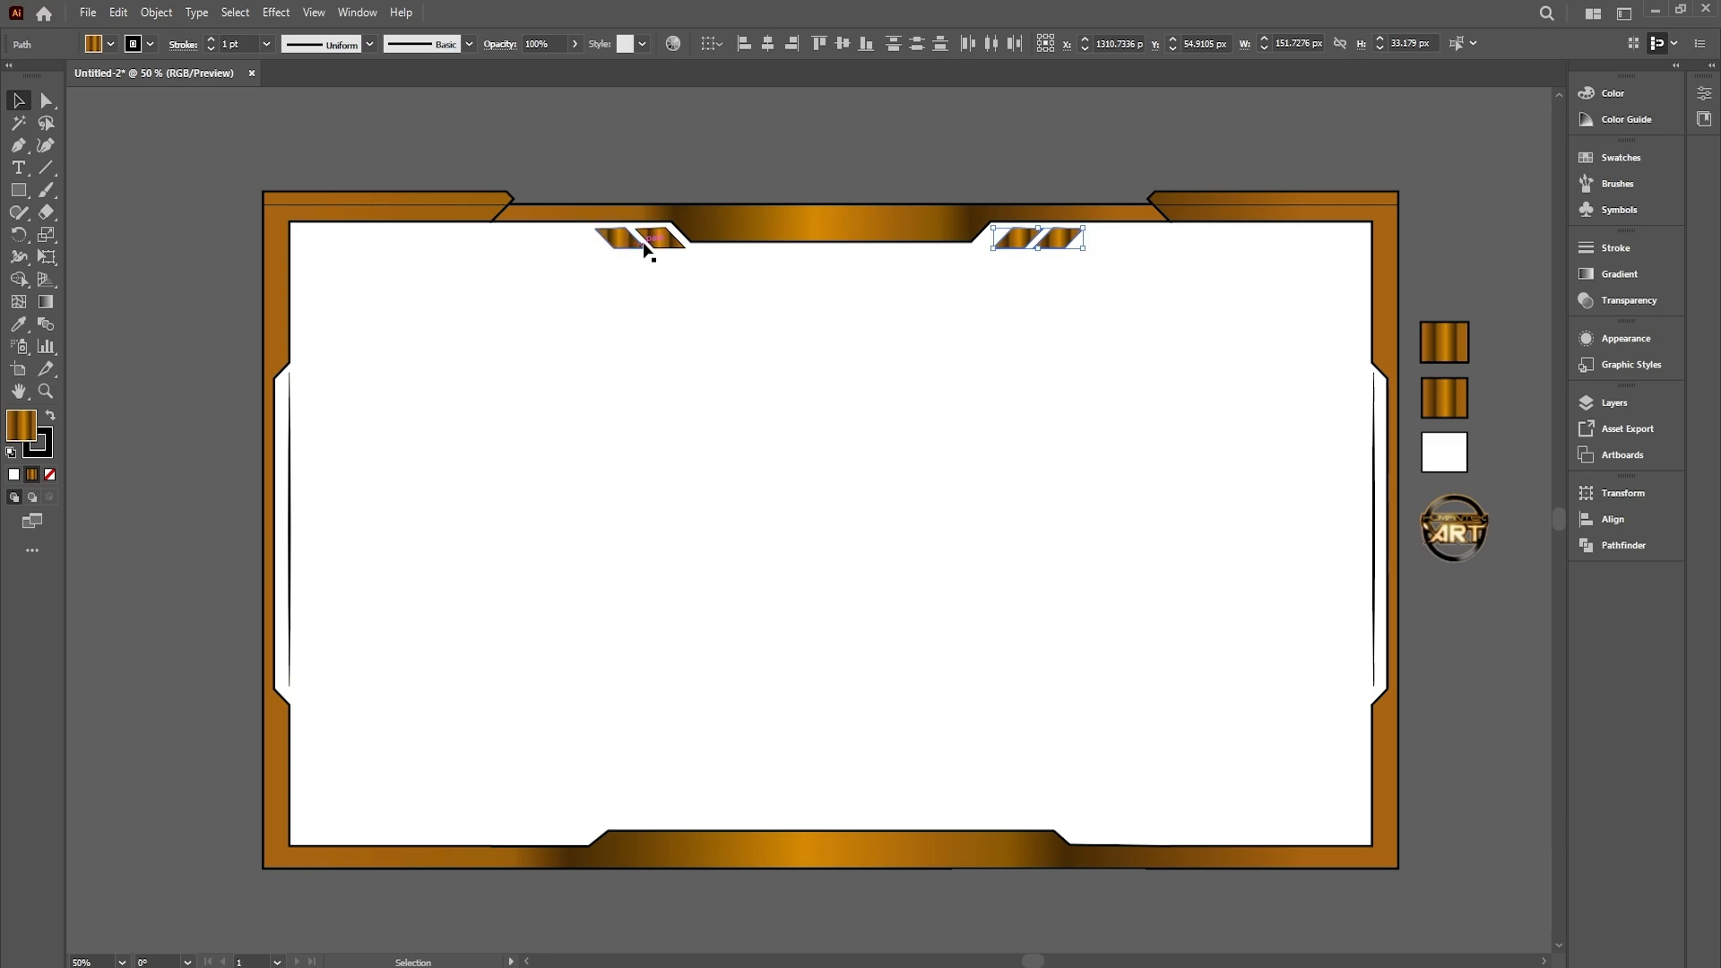
Copy parallelogram pairs to both slanted ends of the bottom bar's raised centre, reflecting the left pair across the vertical axis
drag(639, 248, 564, 838)
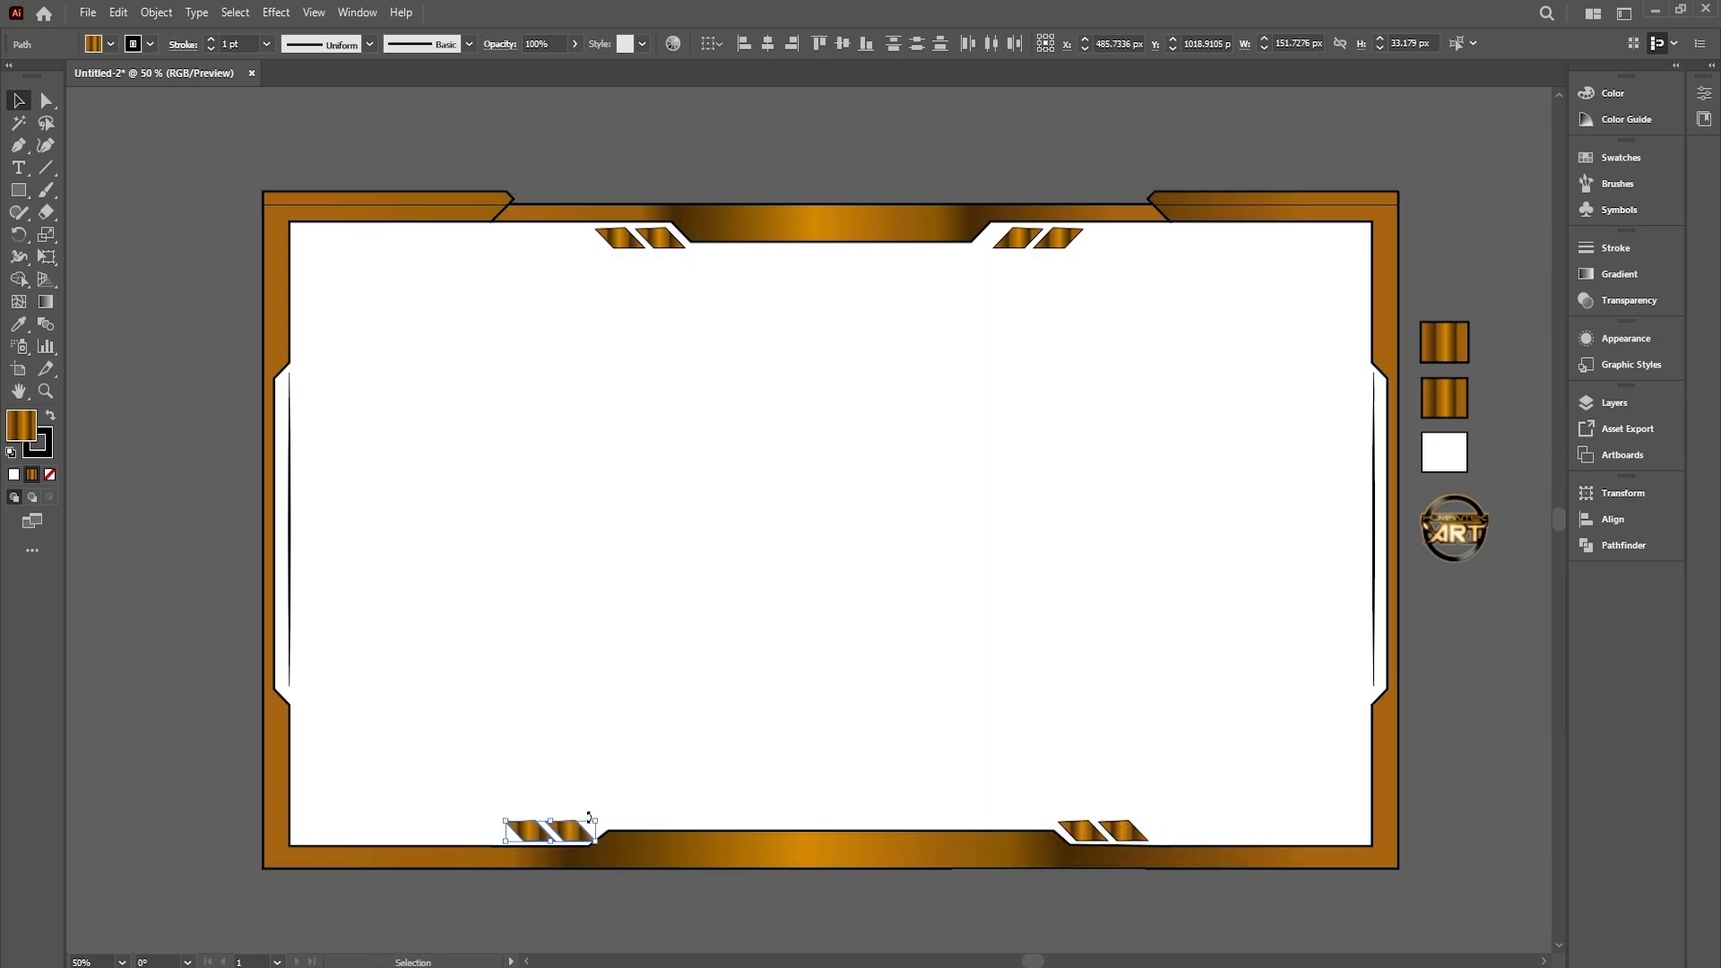
right_click(574, 834)
mouse_move(634, 723)
click(837, 762)
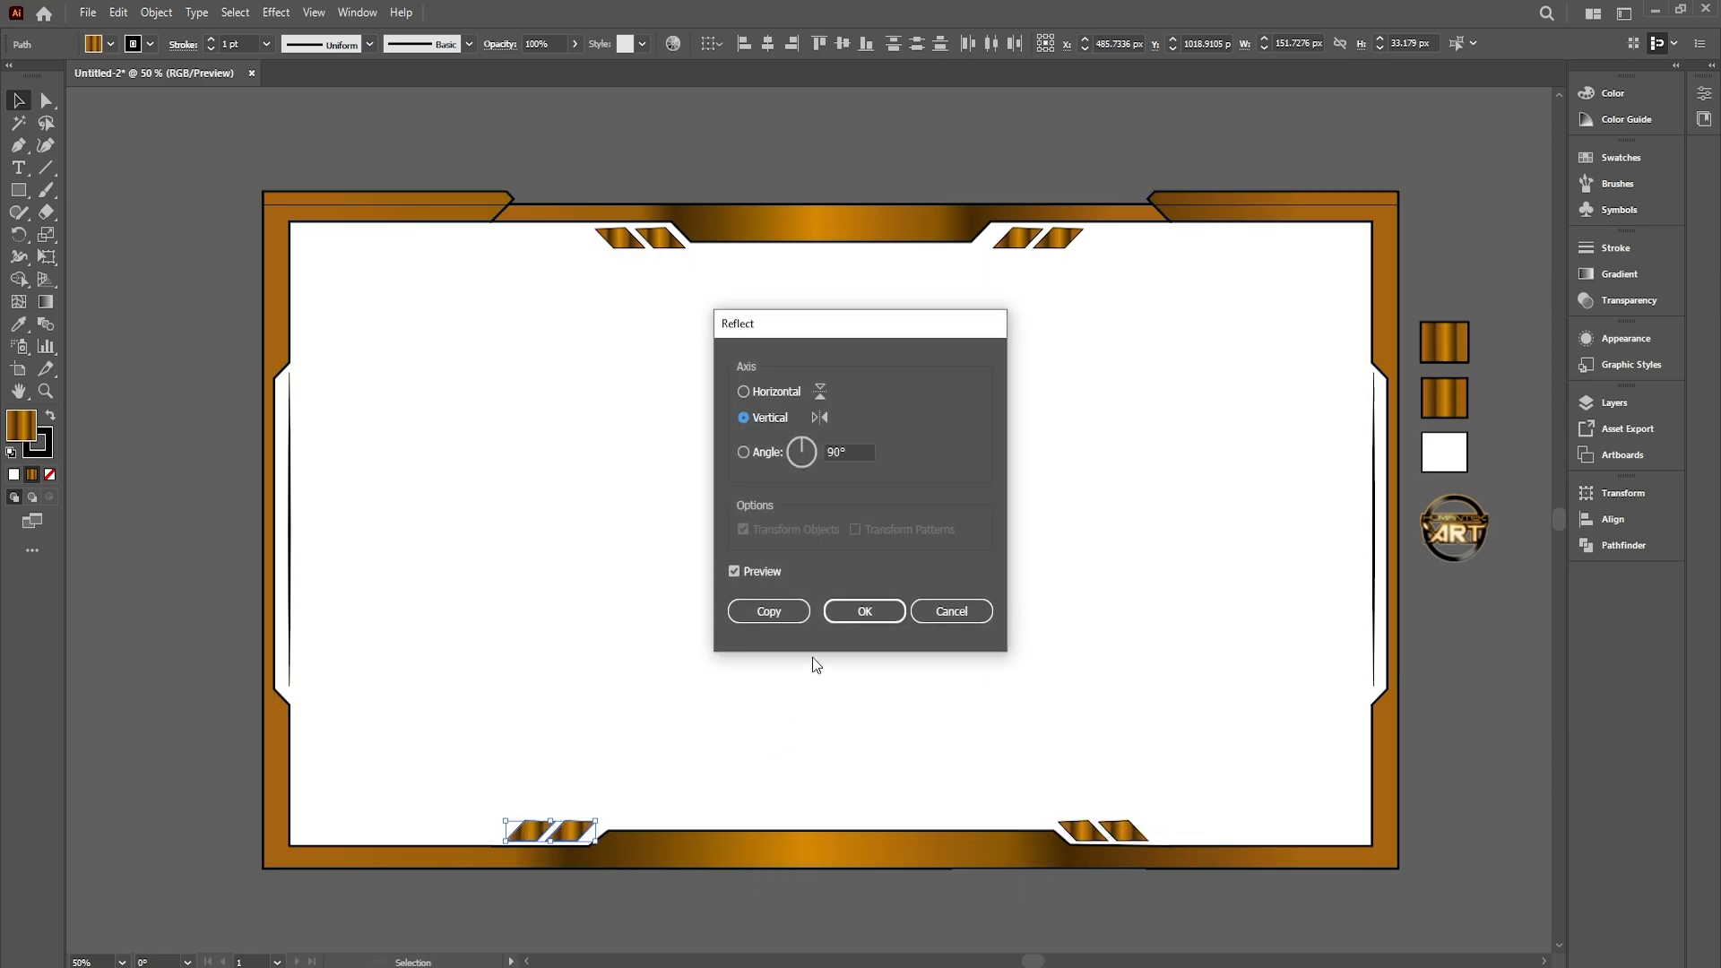
click(851, 615)
click(739, 719)
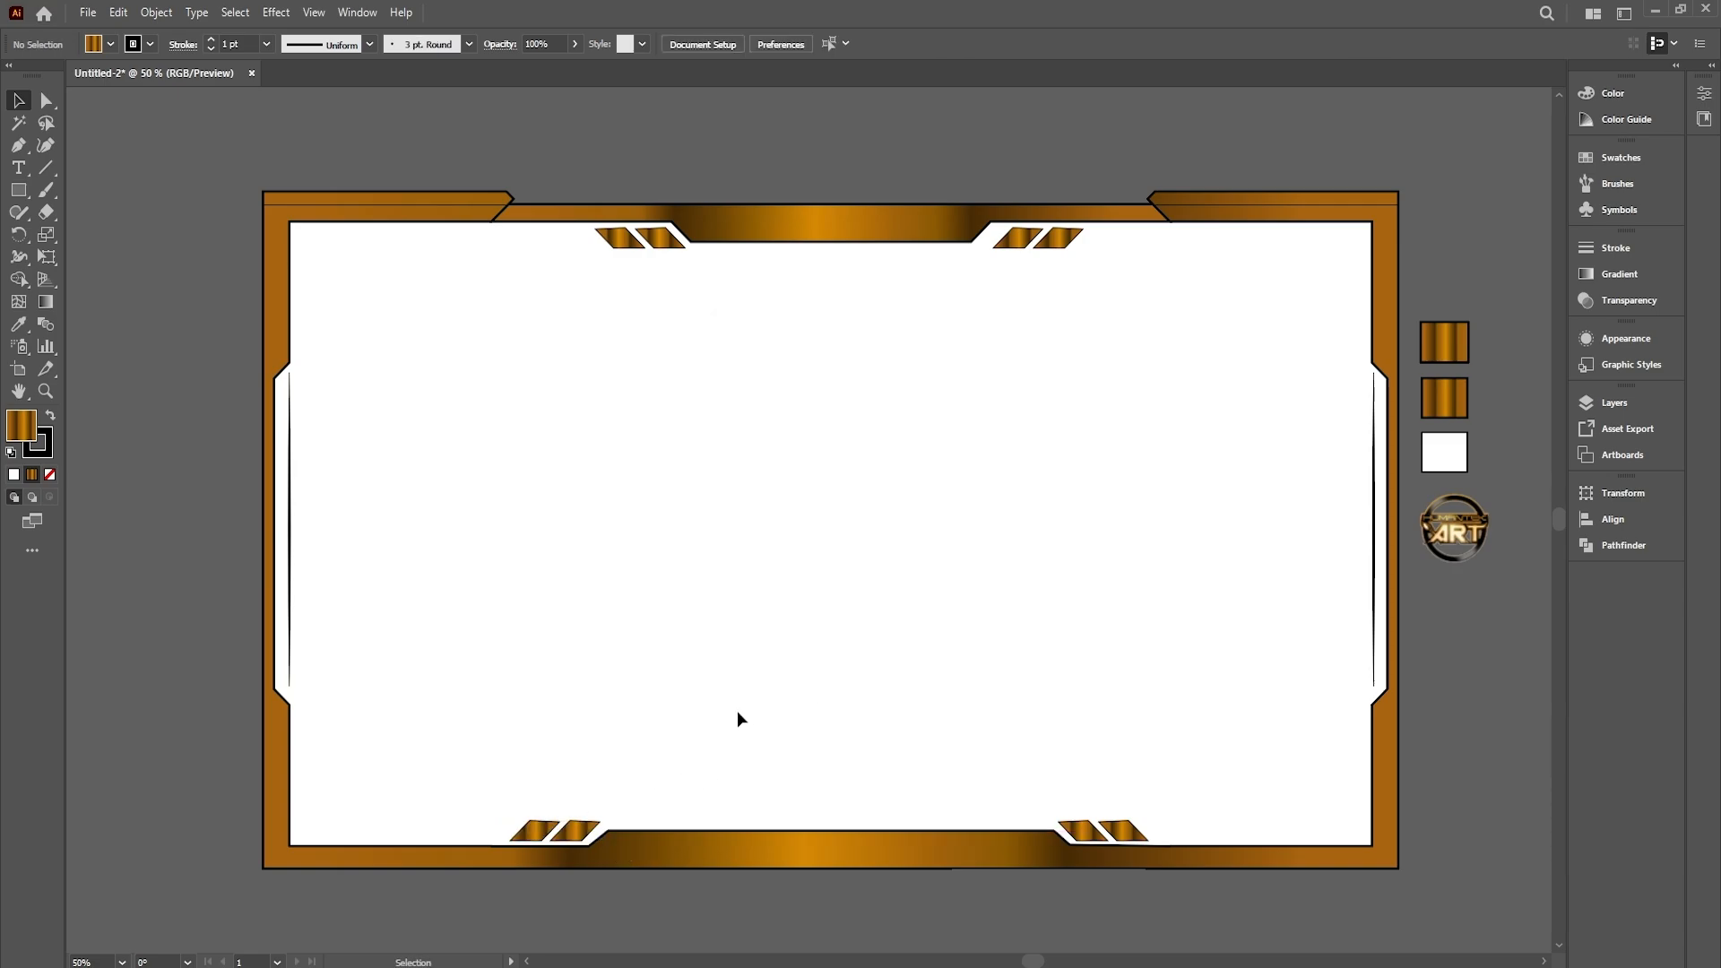
Scale the whole frame with its accents down proportionally about its centre to fit within the artboard, and deselect
drag(224, 142, 1400, 871)
drag(1398, 530, 1362, 534)
ctrl+click(1043, 258)
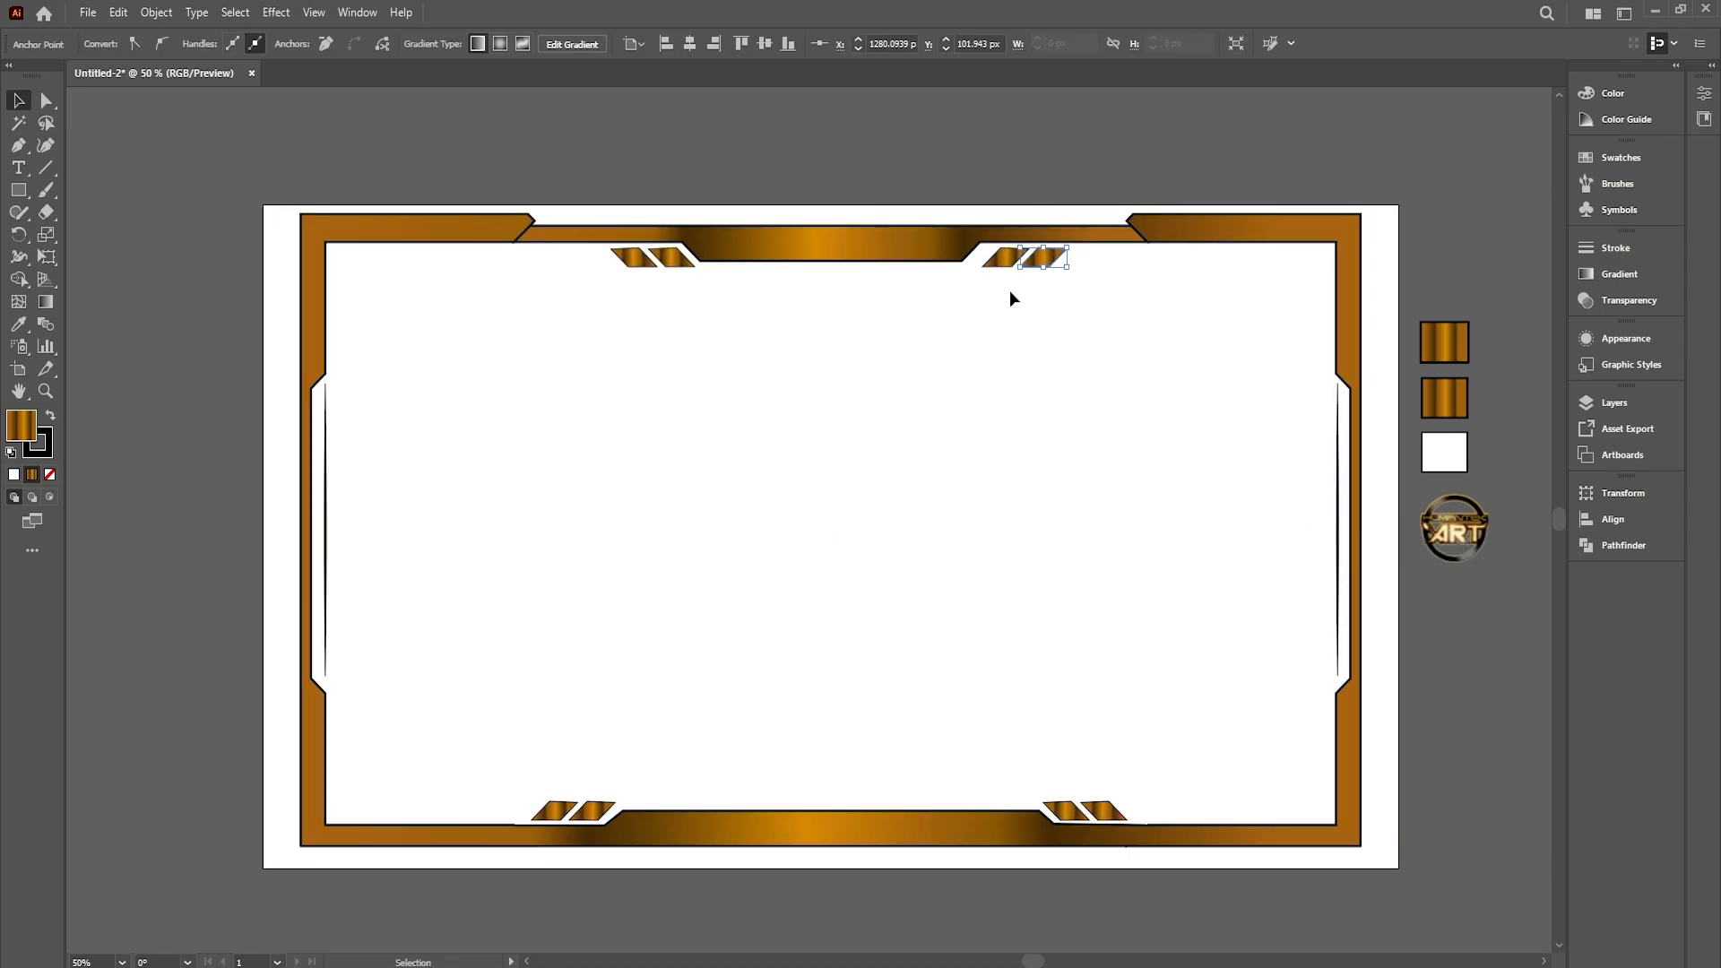
click(1051, 441)
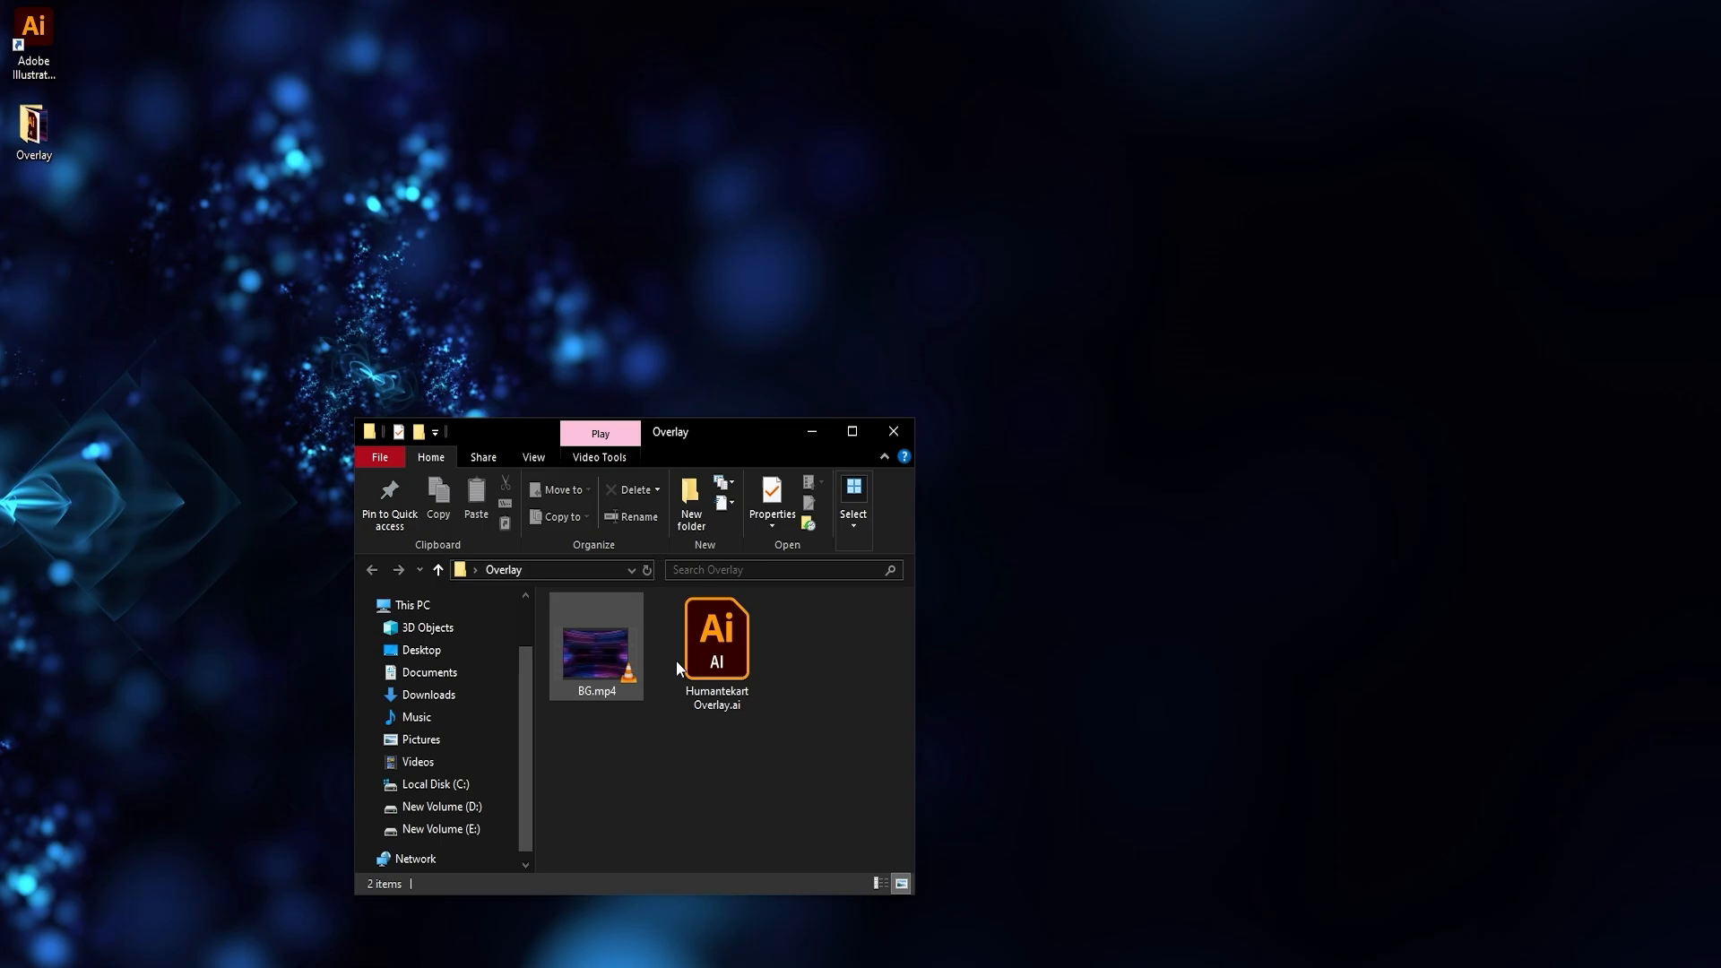
Open Humantekart Overlay.ai from the Overlay folder in Illustrator and minimize the folder window
click(717, 650)
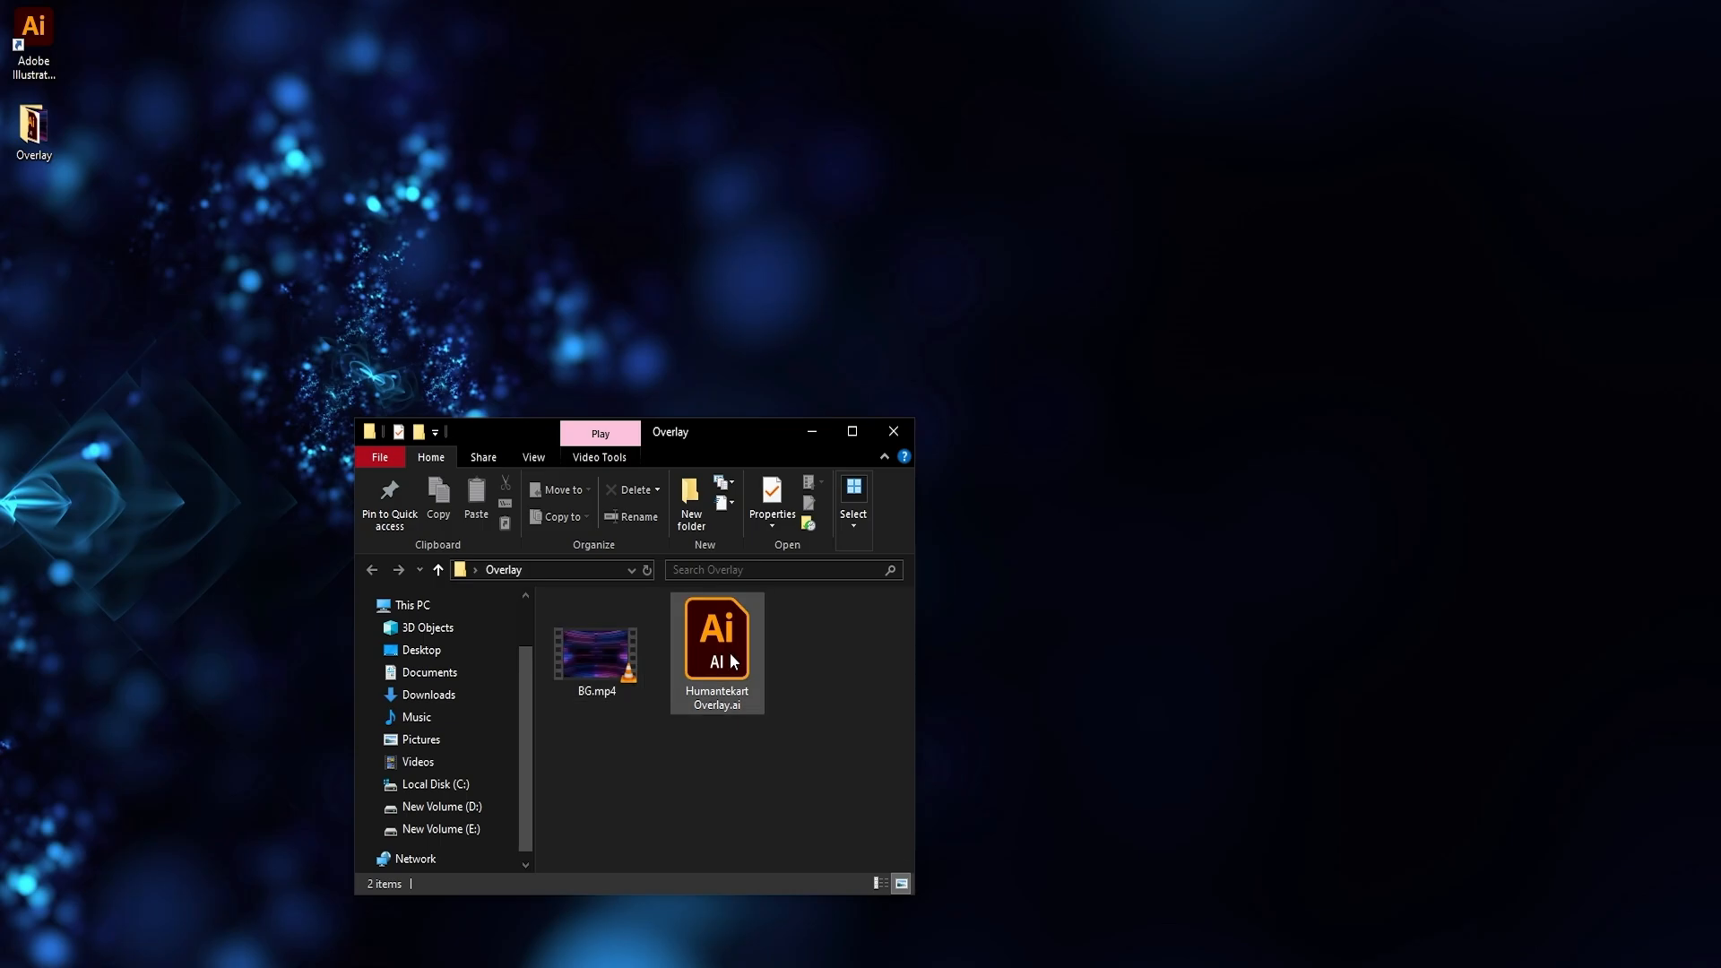
double_click(732, 659)
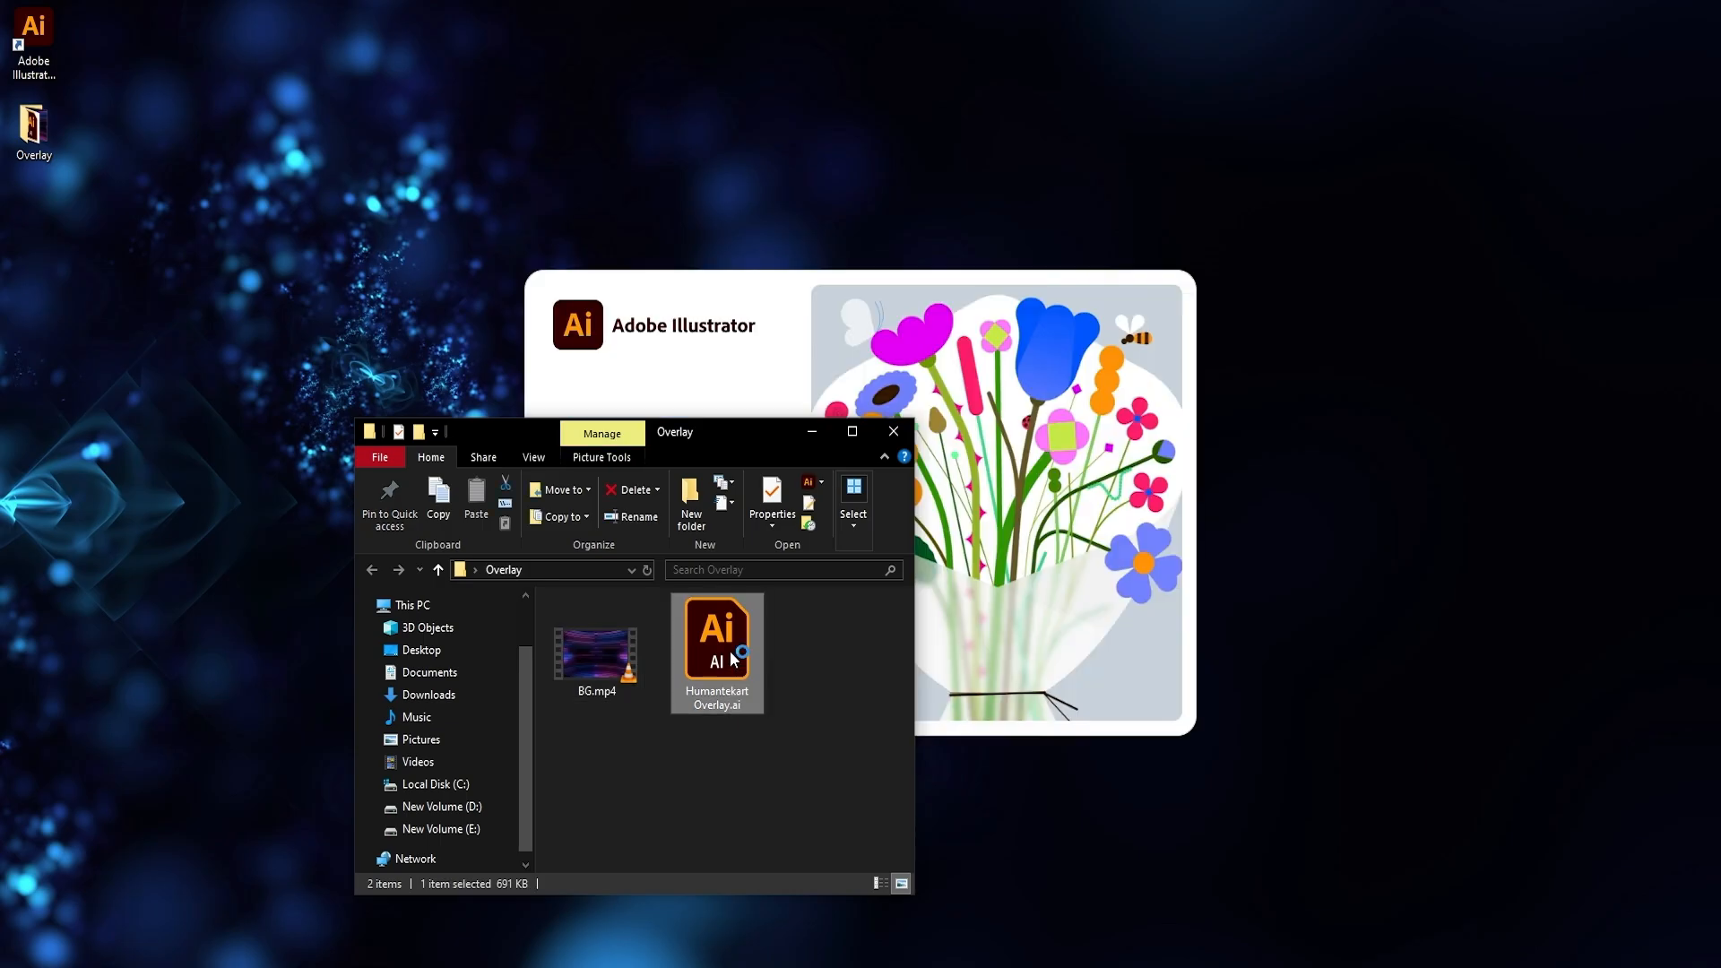
click(812, 432)
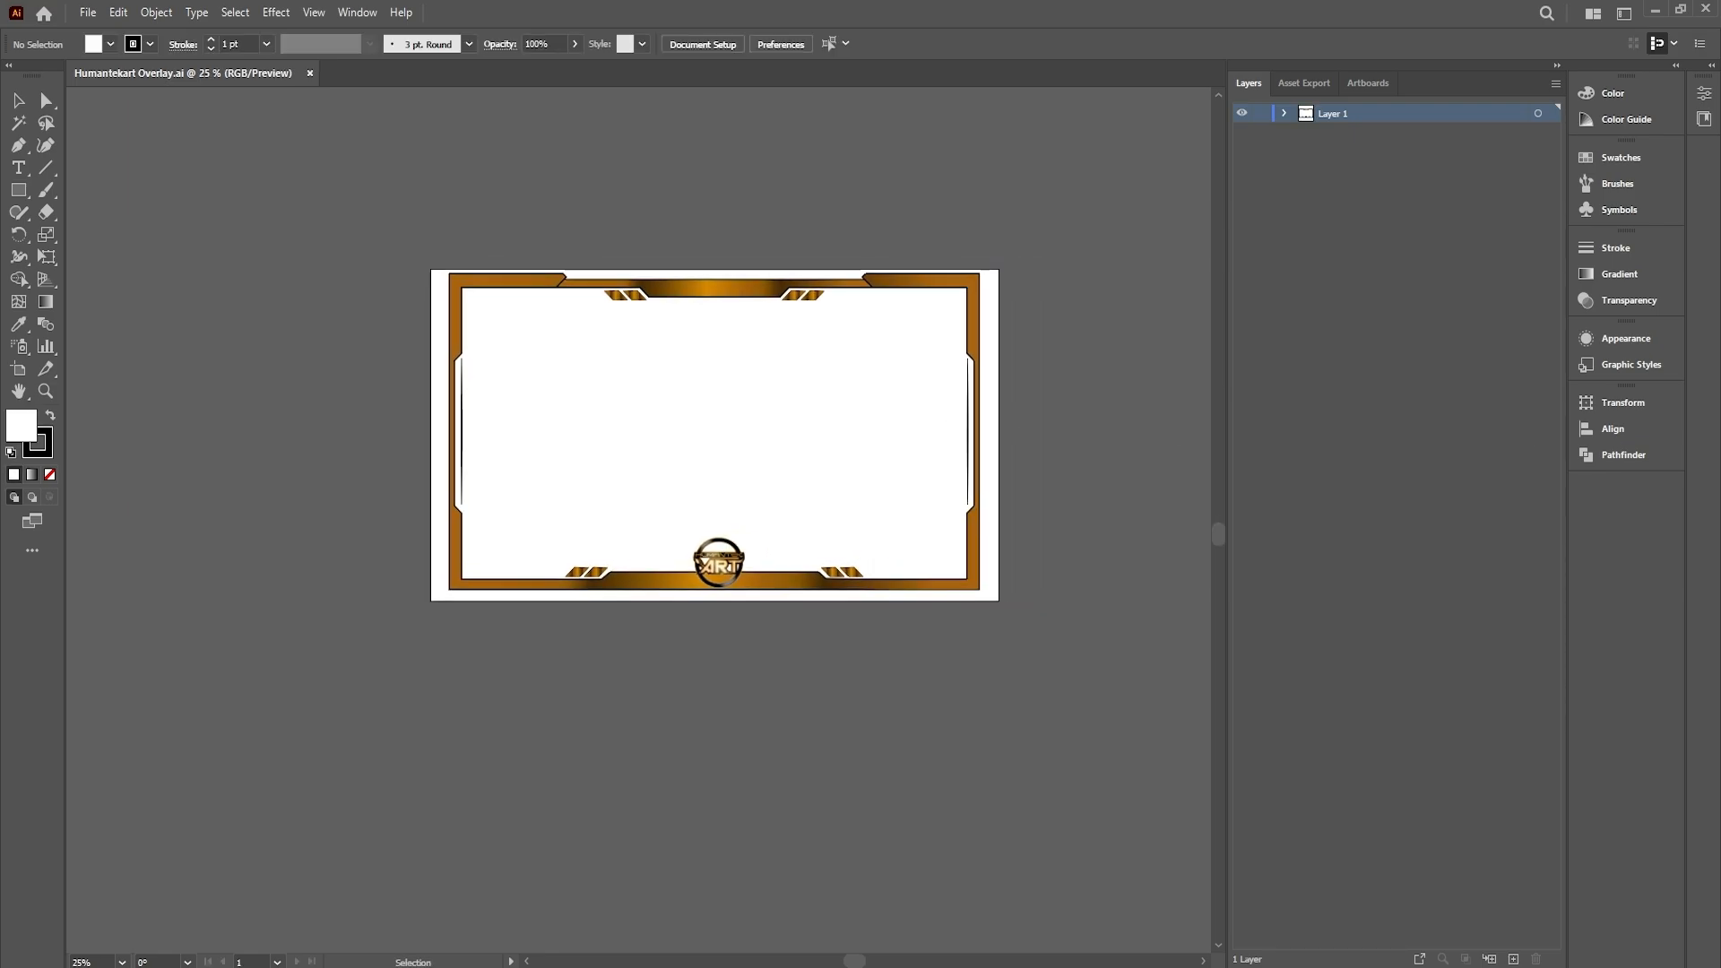
Select the logo on the bottom bar and examine the layer structure of Layer 1, its main group and both nested groups
scroll(655, 508, up, 2)
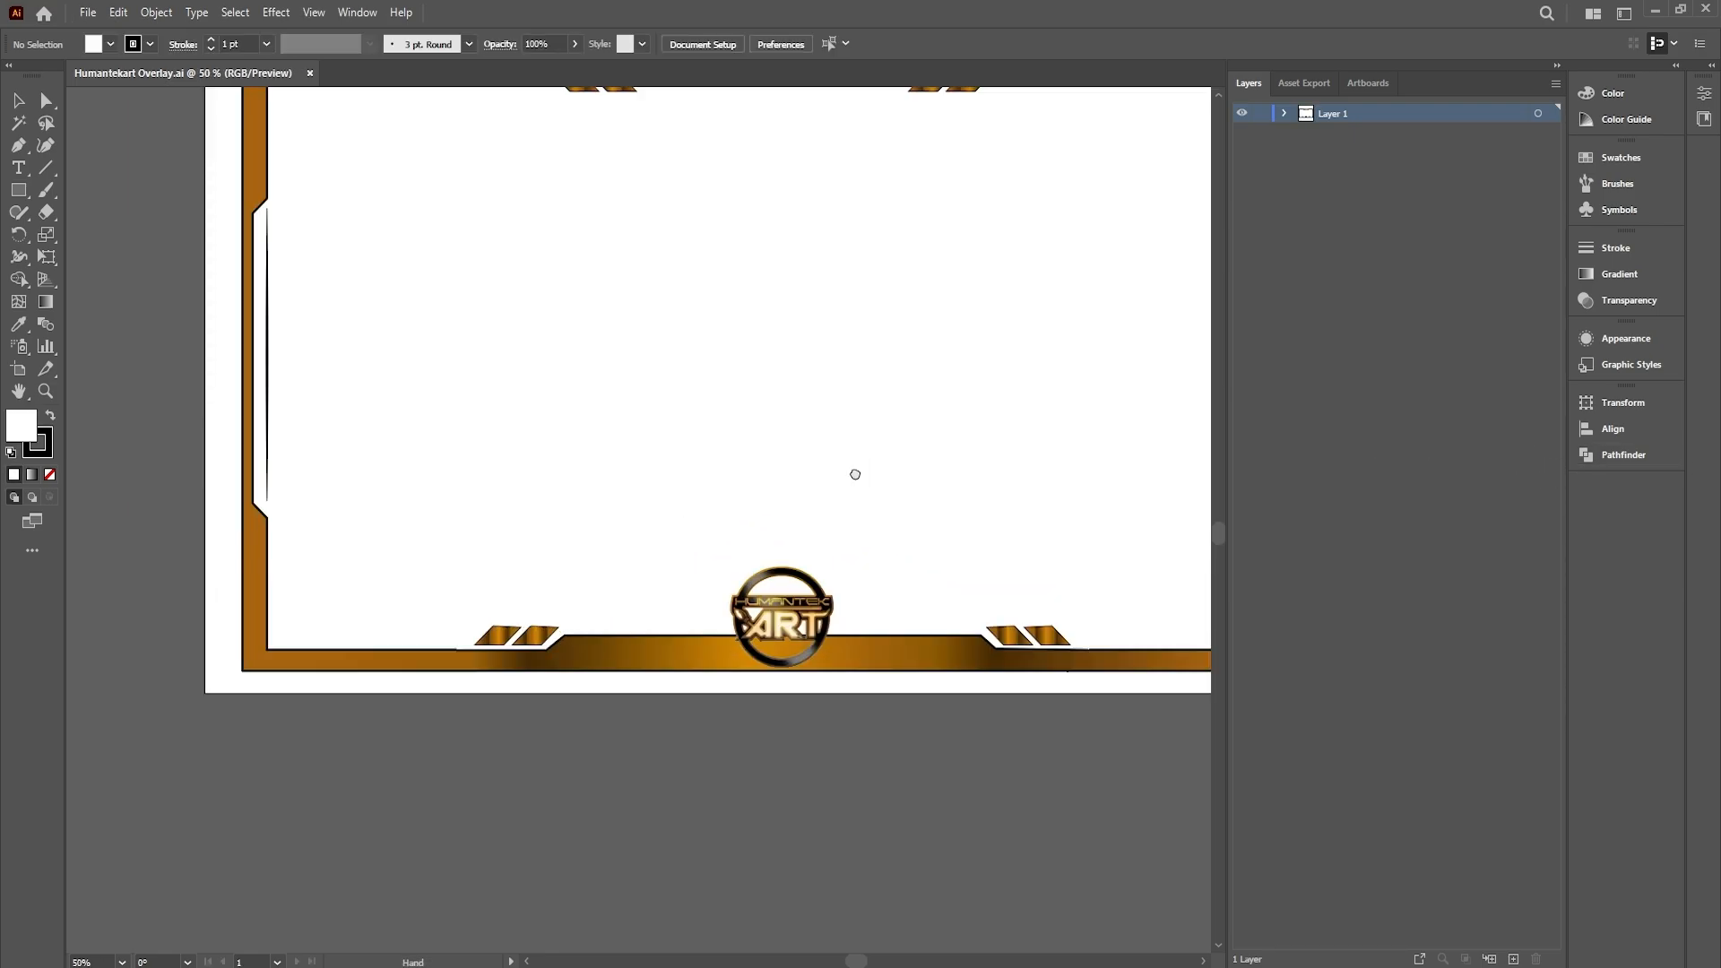
drag(855, 475, 622, 525)
scroll(615, 540, down, 1)
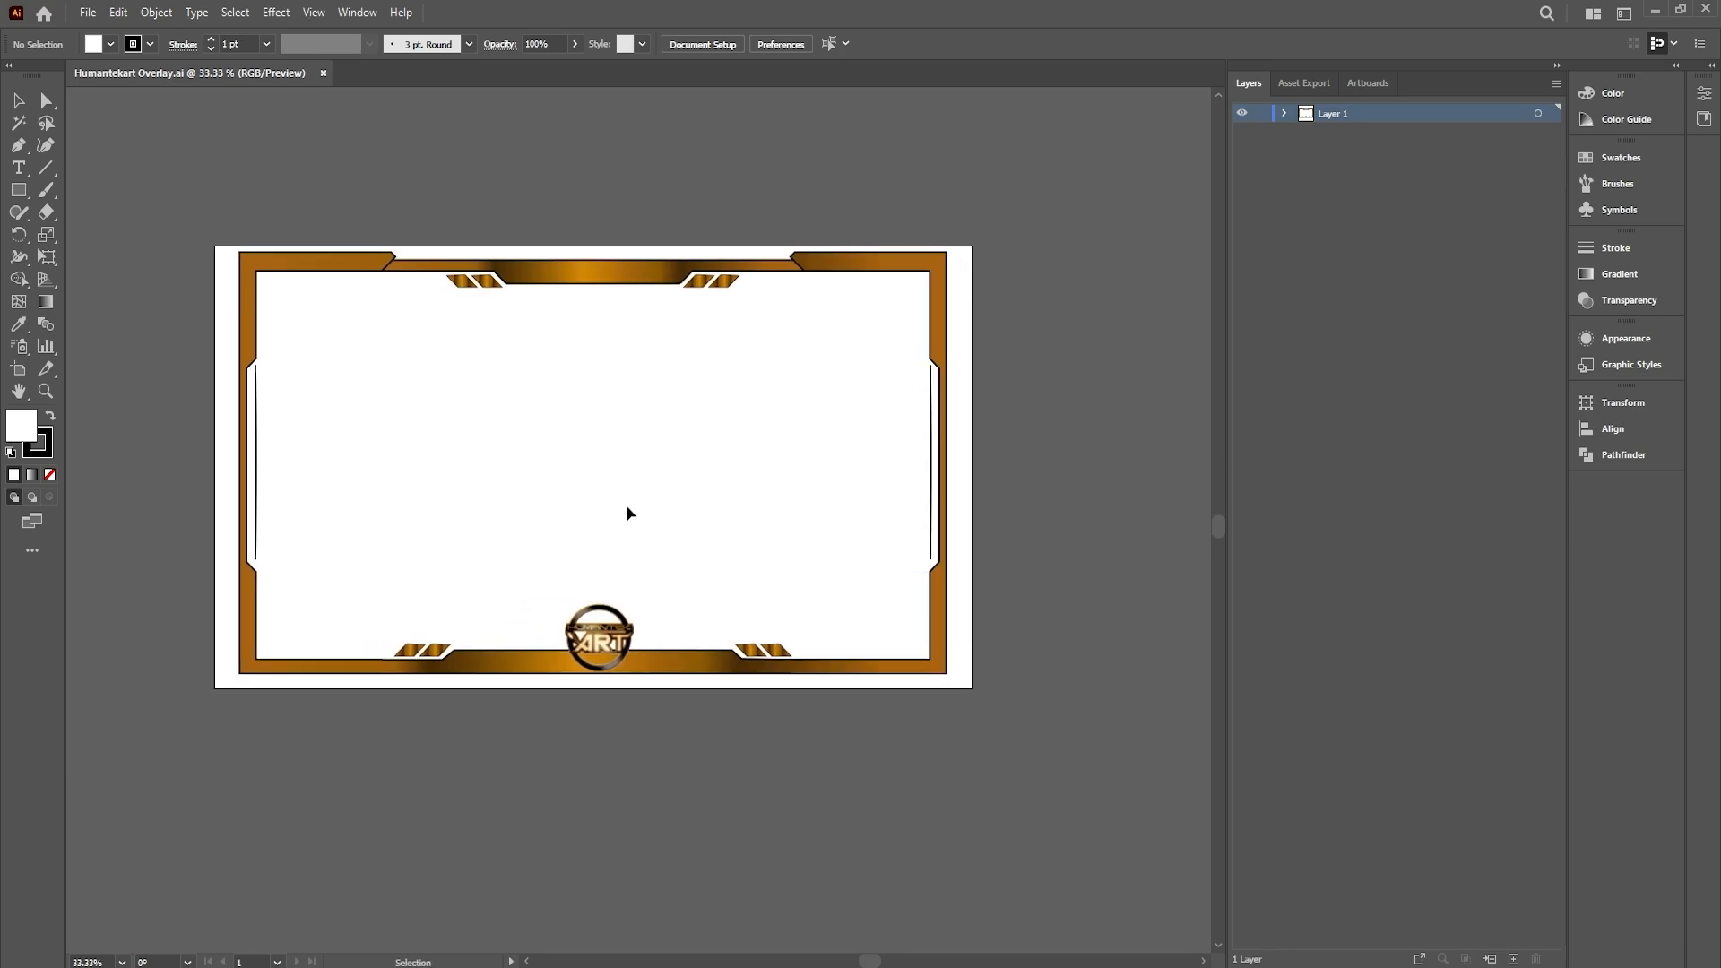
click(603, 635)
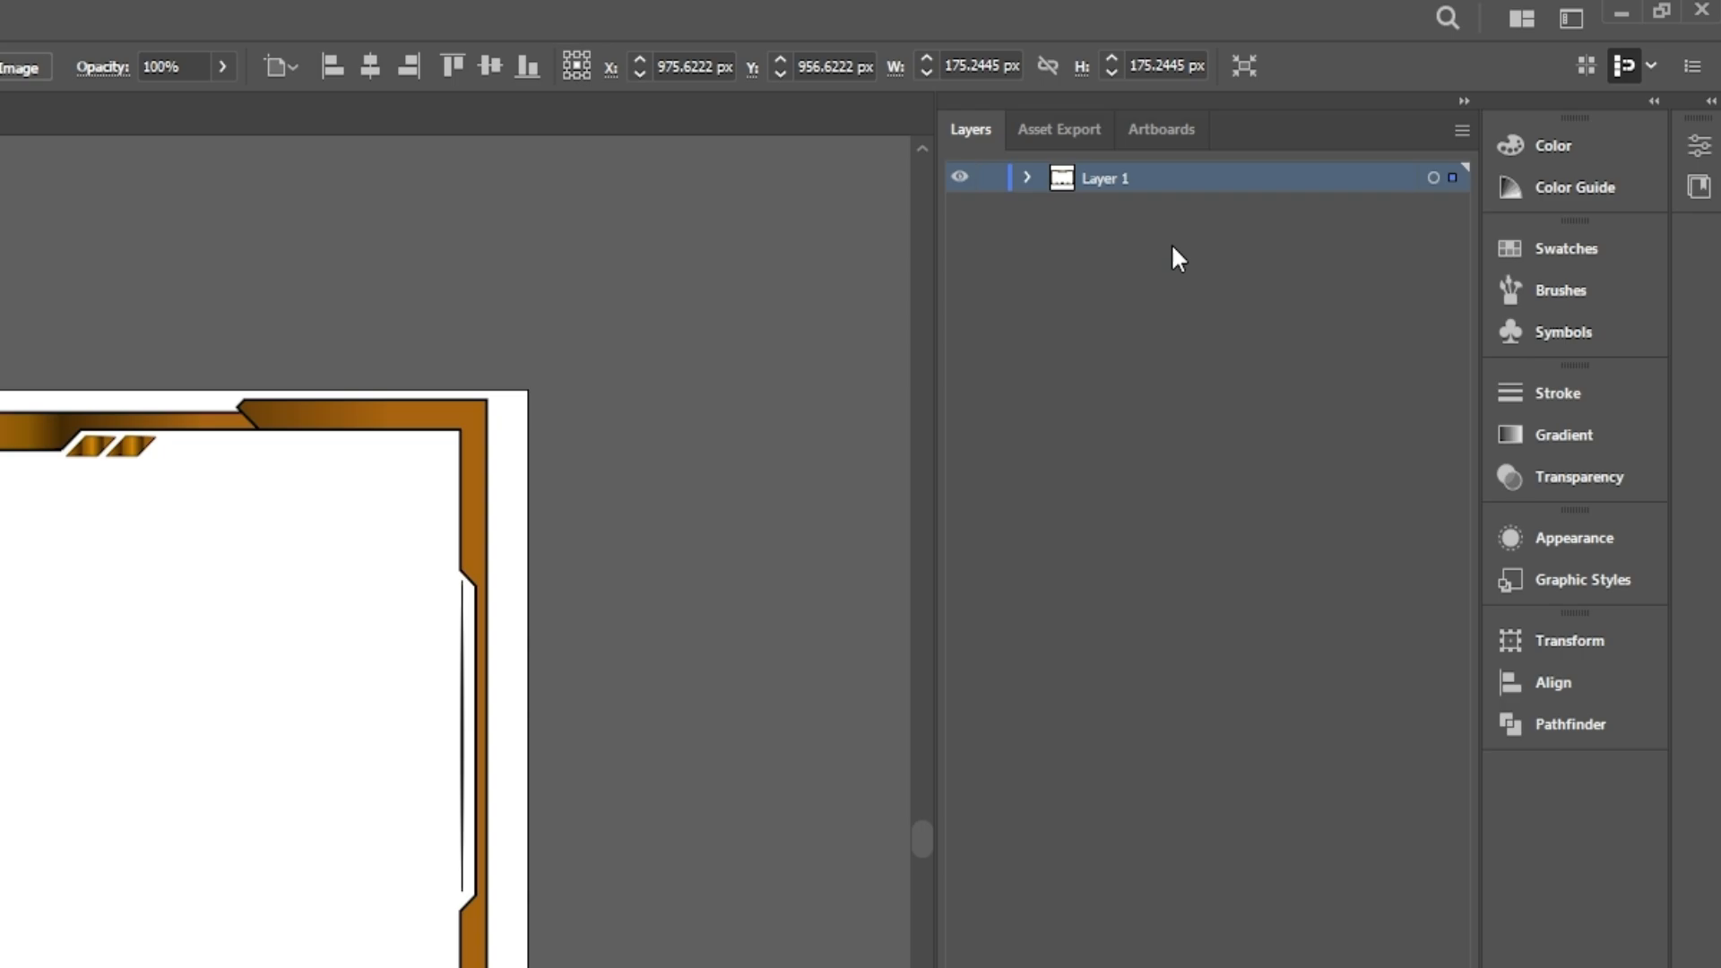
click(1028, 177)
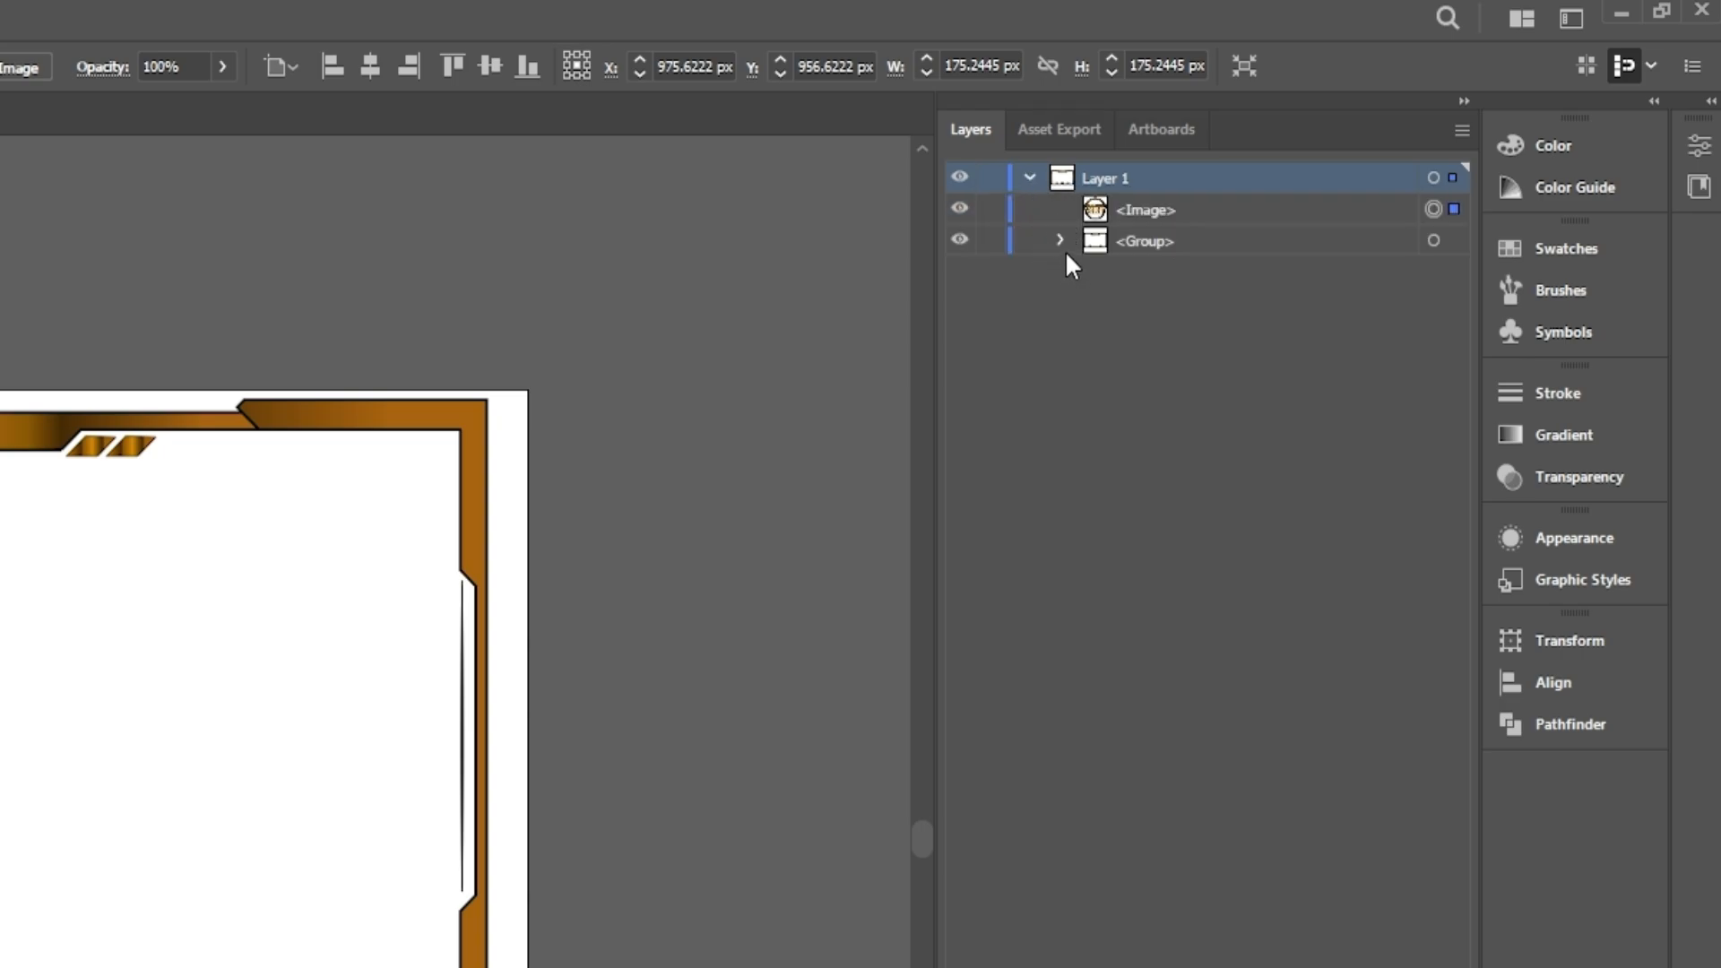
click(1063, 242)
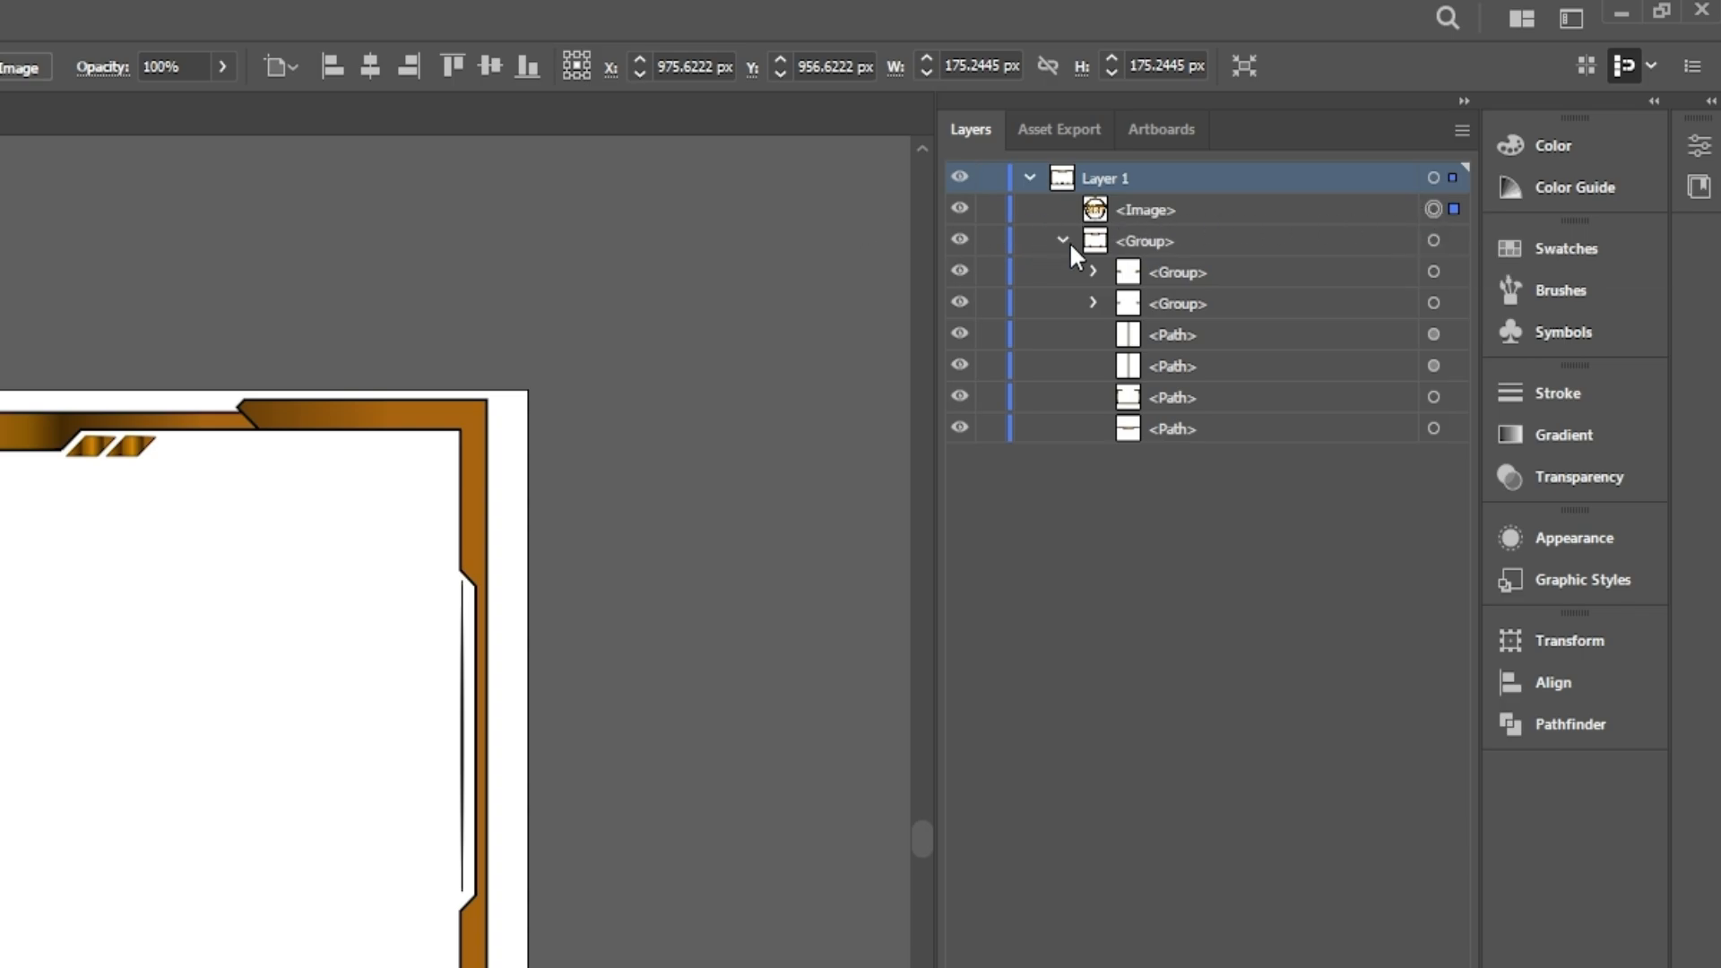
click(1093, 303)
click(1092, 303)
click(1093, 272)
click(1093, 271)
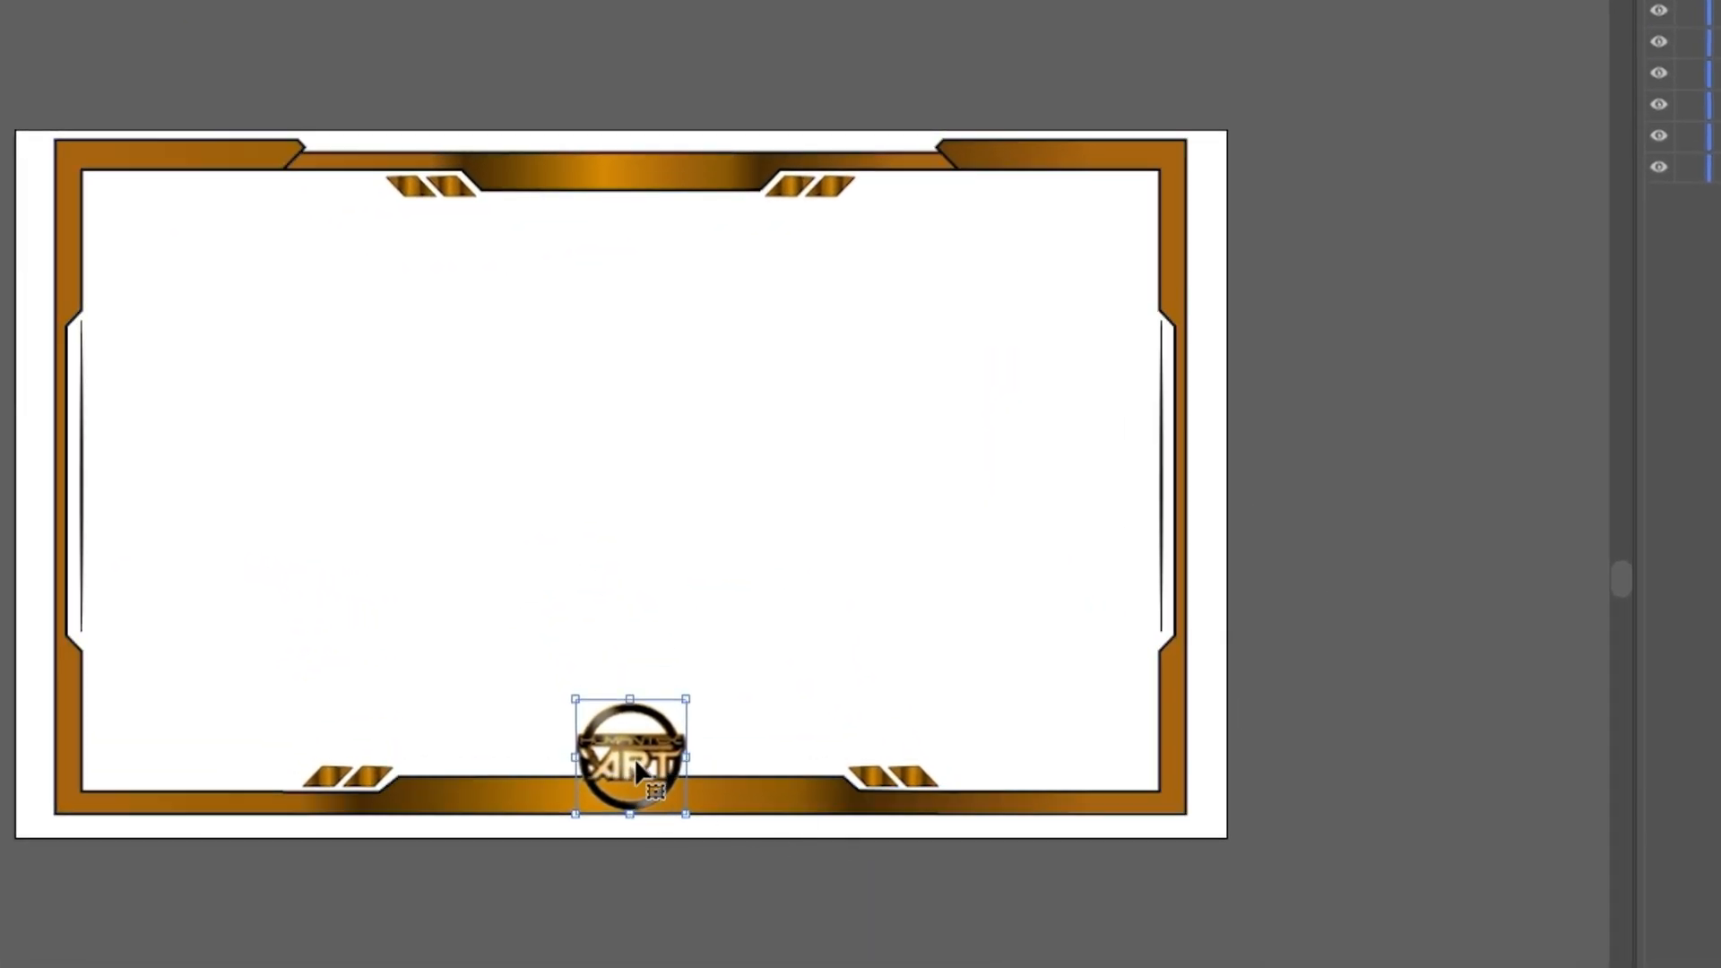
Cut the logo from the bottom bar and paste it in place on a new layer
right_click(603, 640)
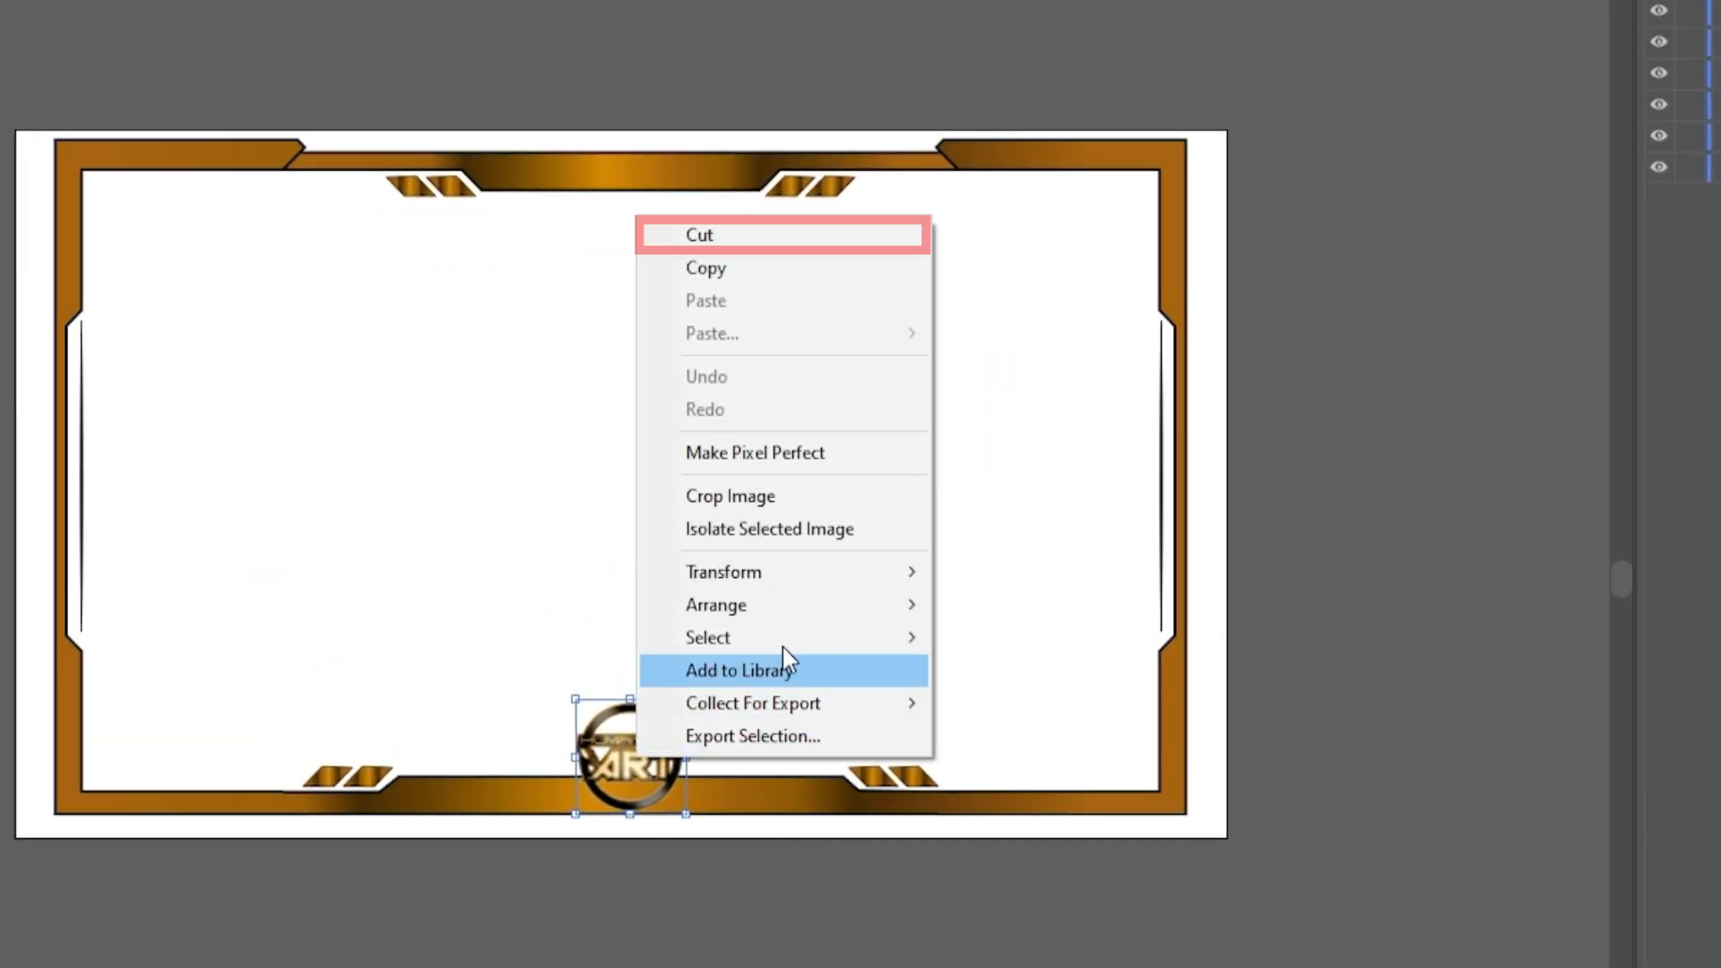
click(784, 249)
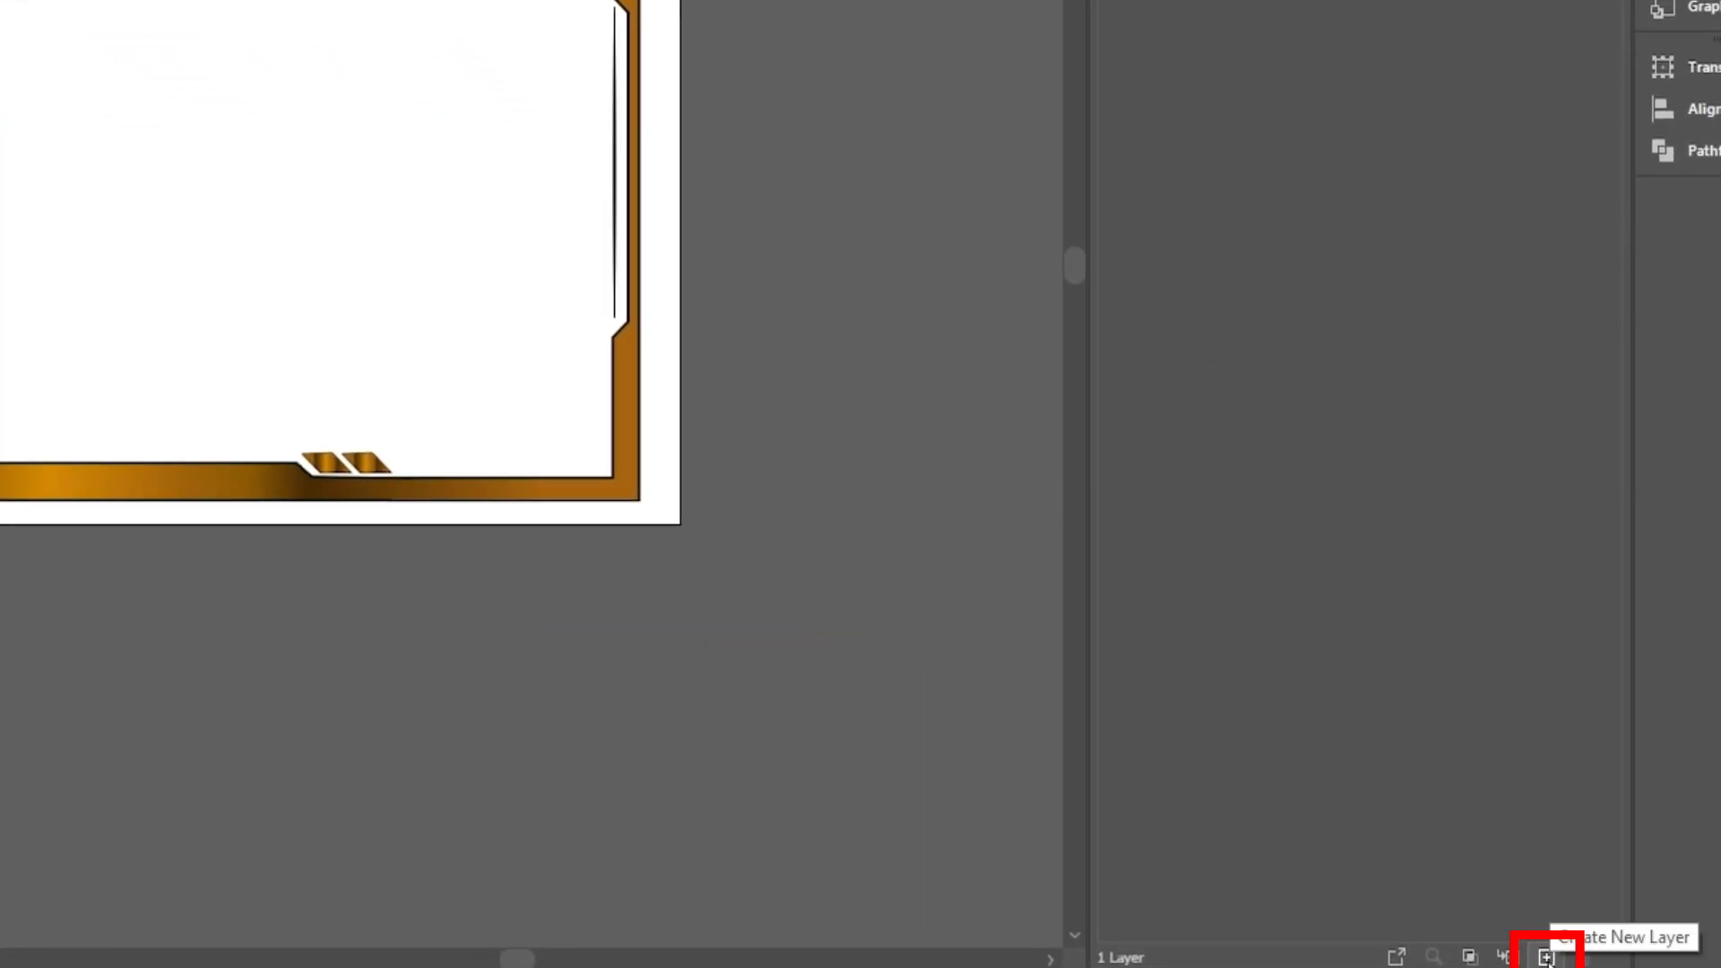
click(1547, 957)
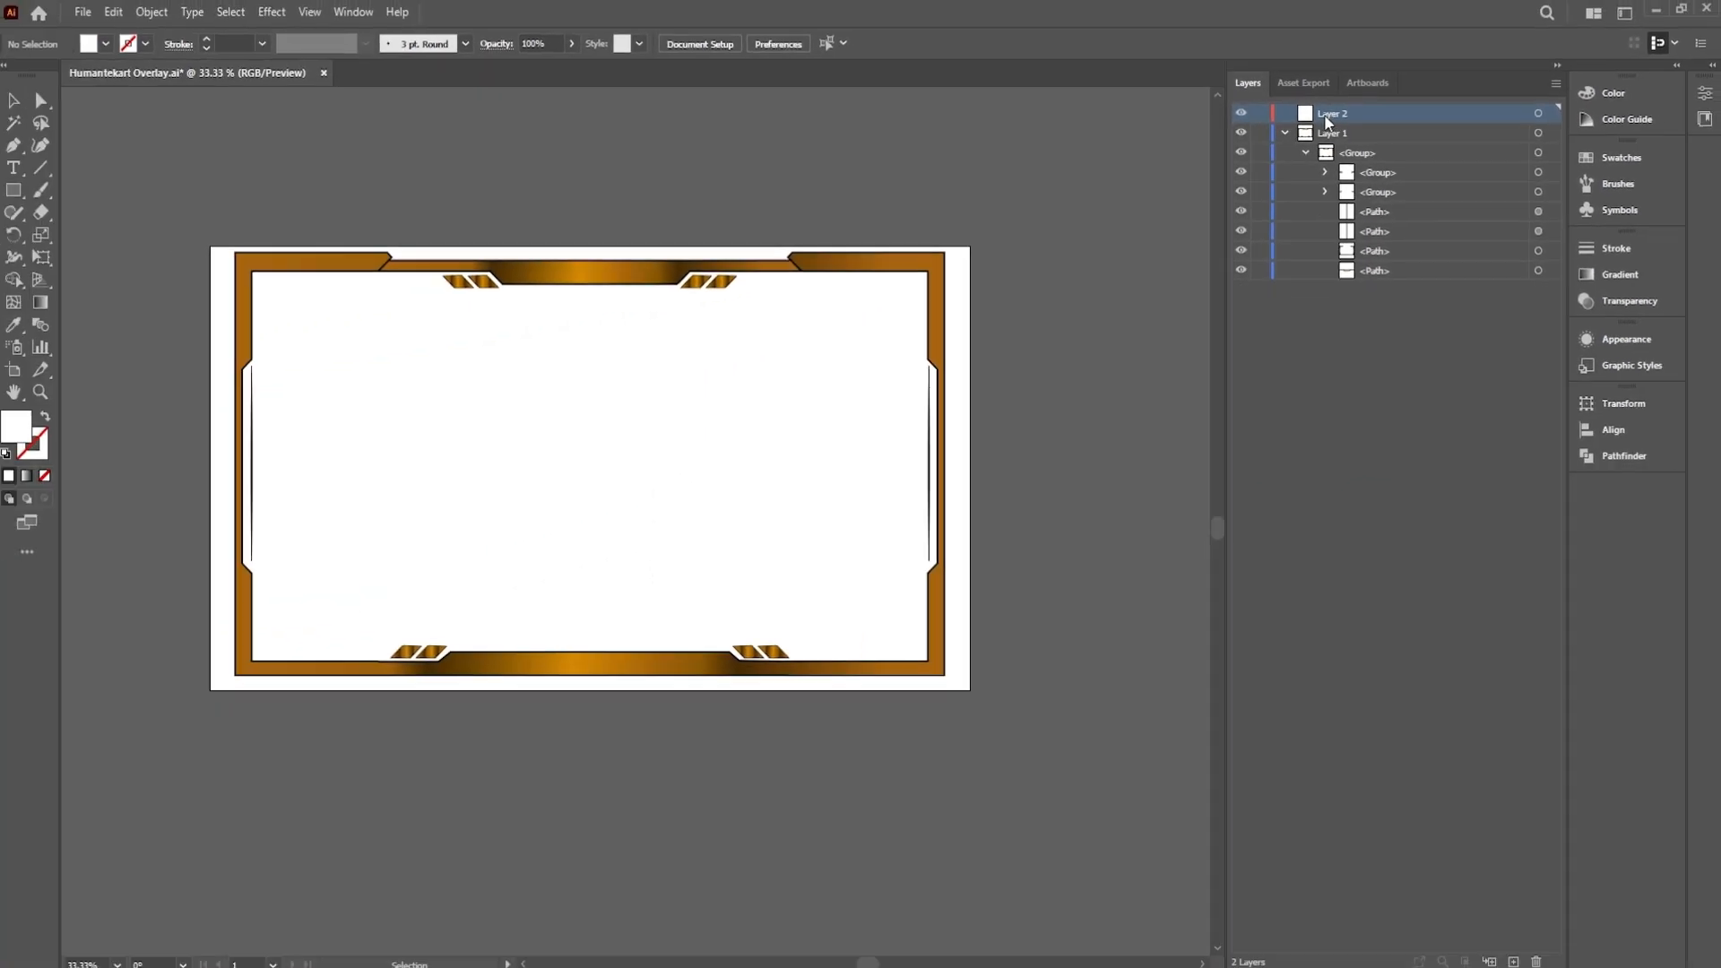
right_click(760, 404)
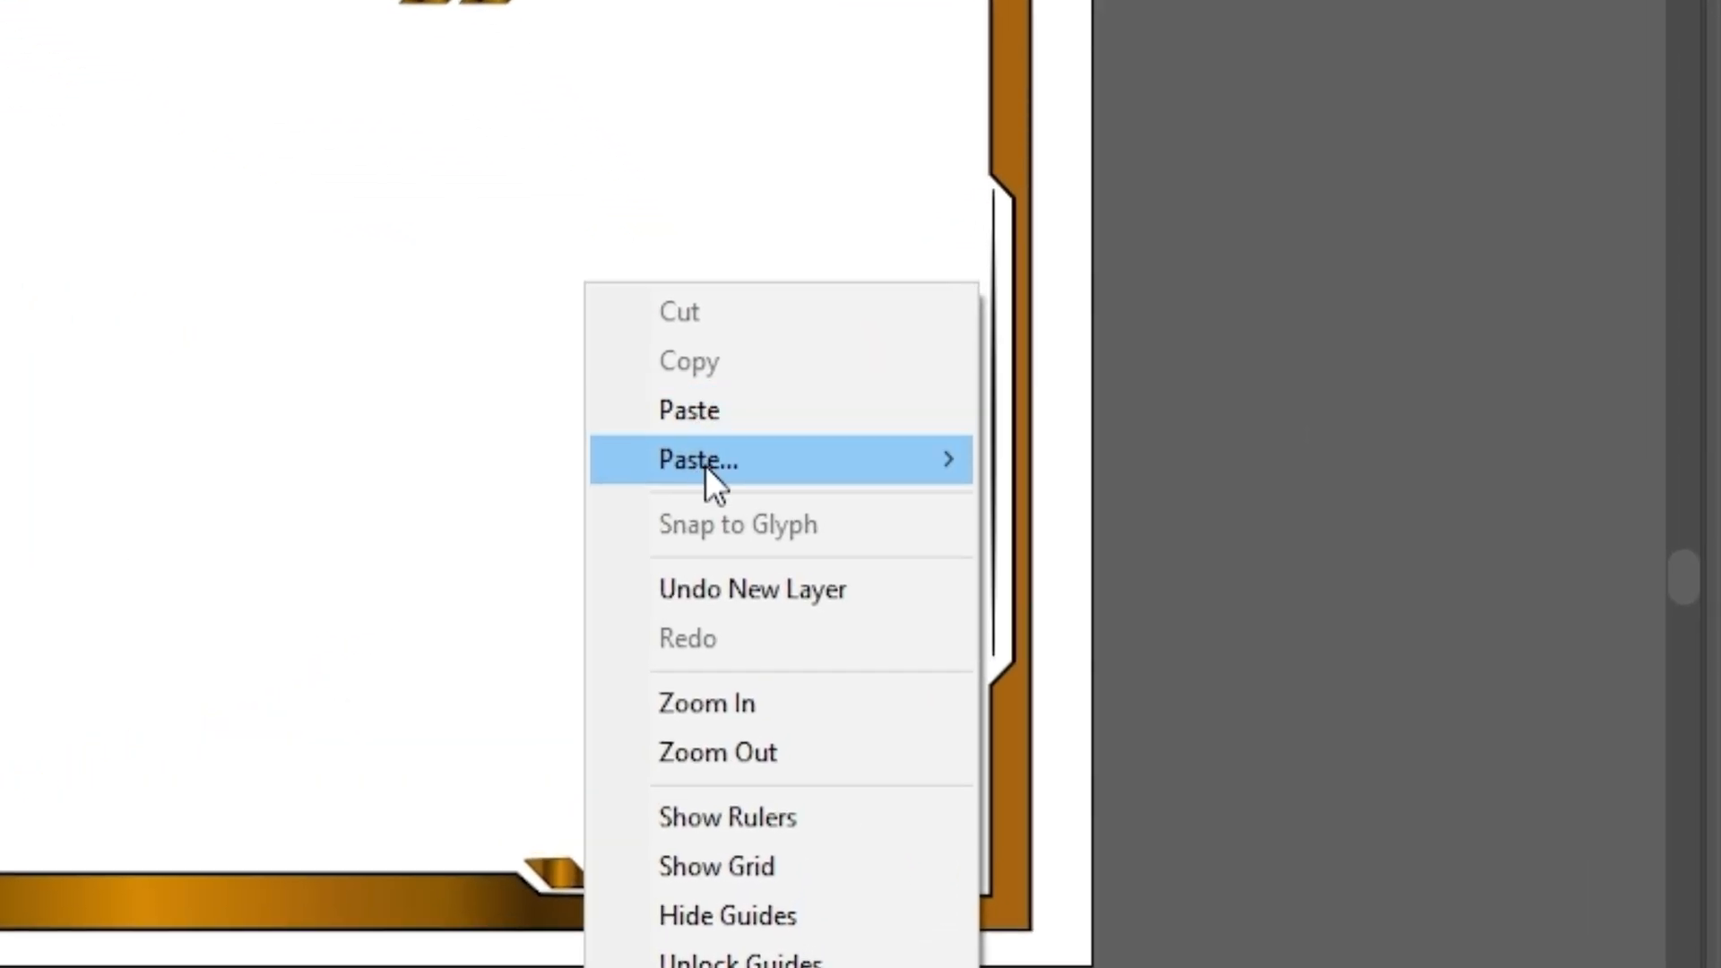
mouse_move(706, 466)
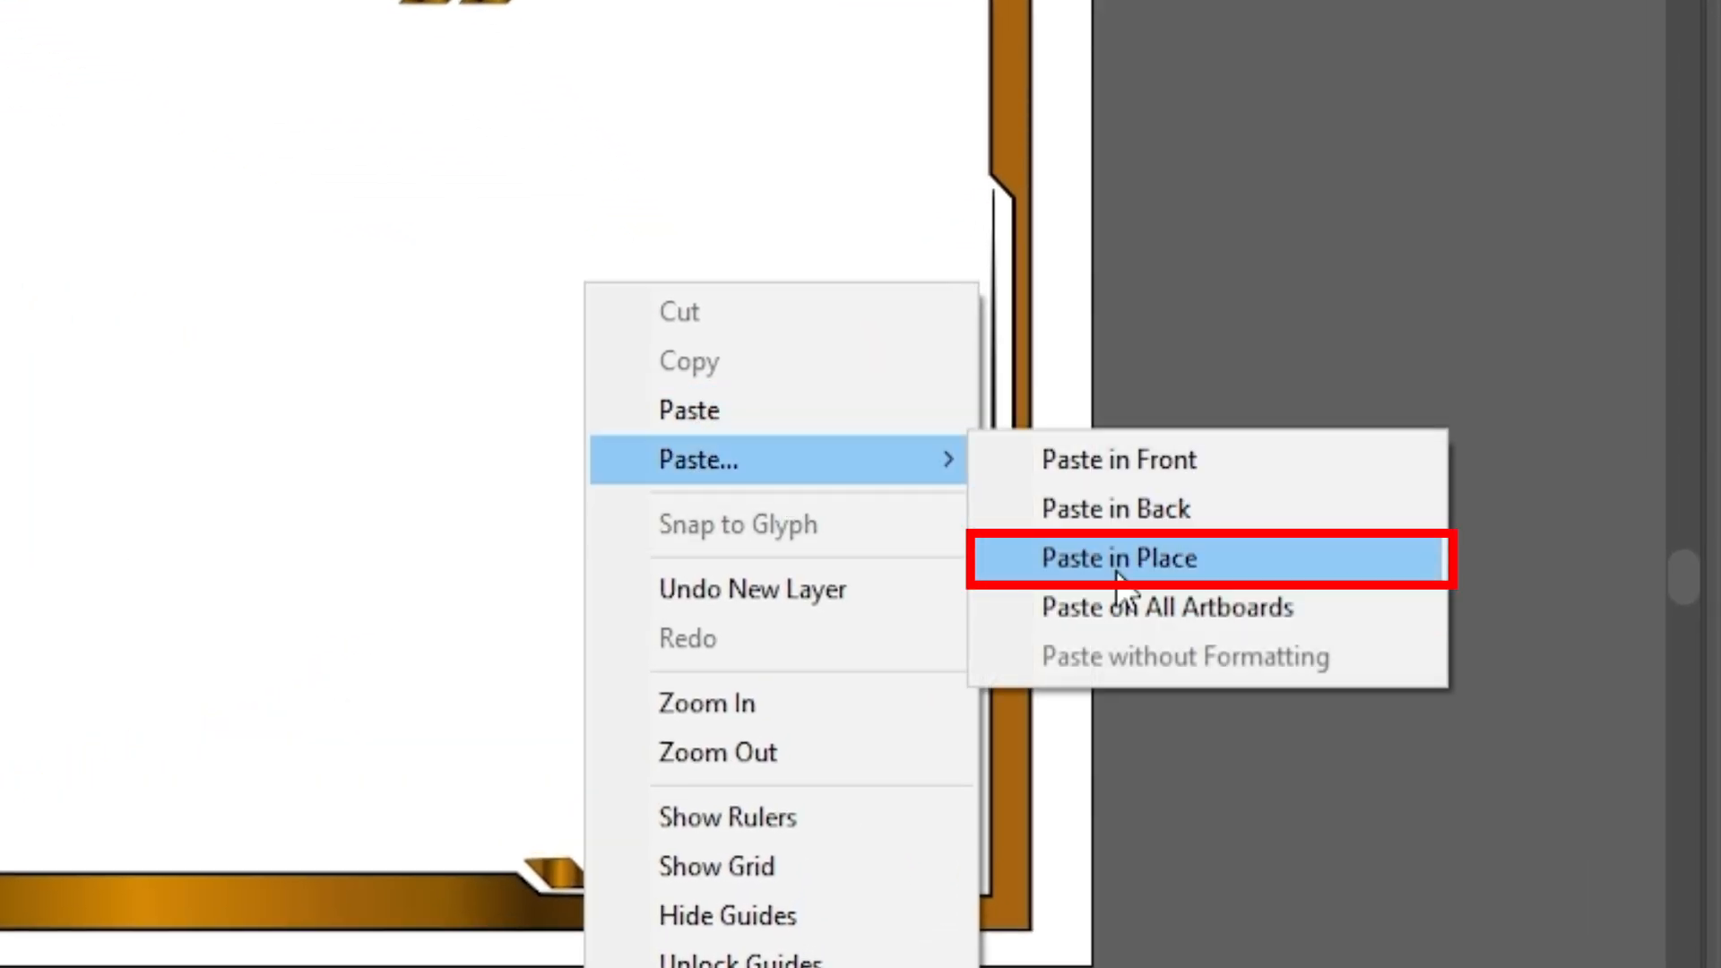
click(1064, 557)
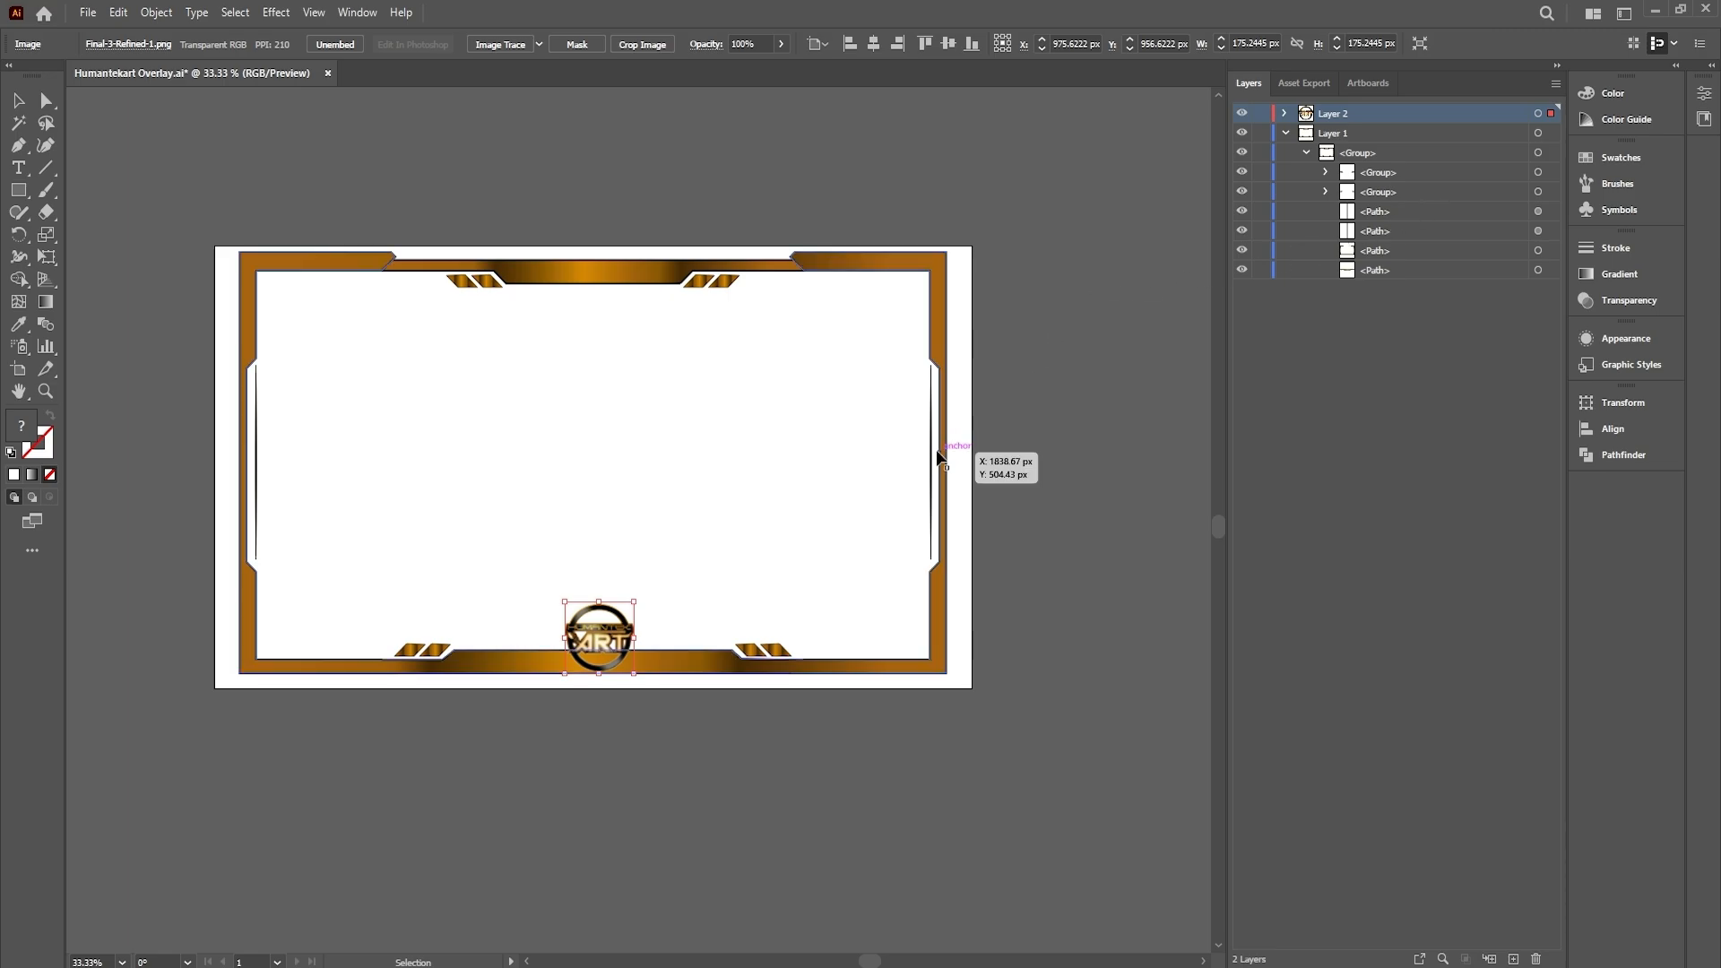
Ungroup the main frame group in Layer 1 and deselect everything
scroll(931, 455, up, 2)
scroll(934, 462, up, 2)
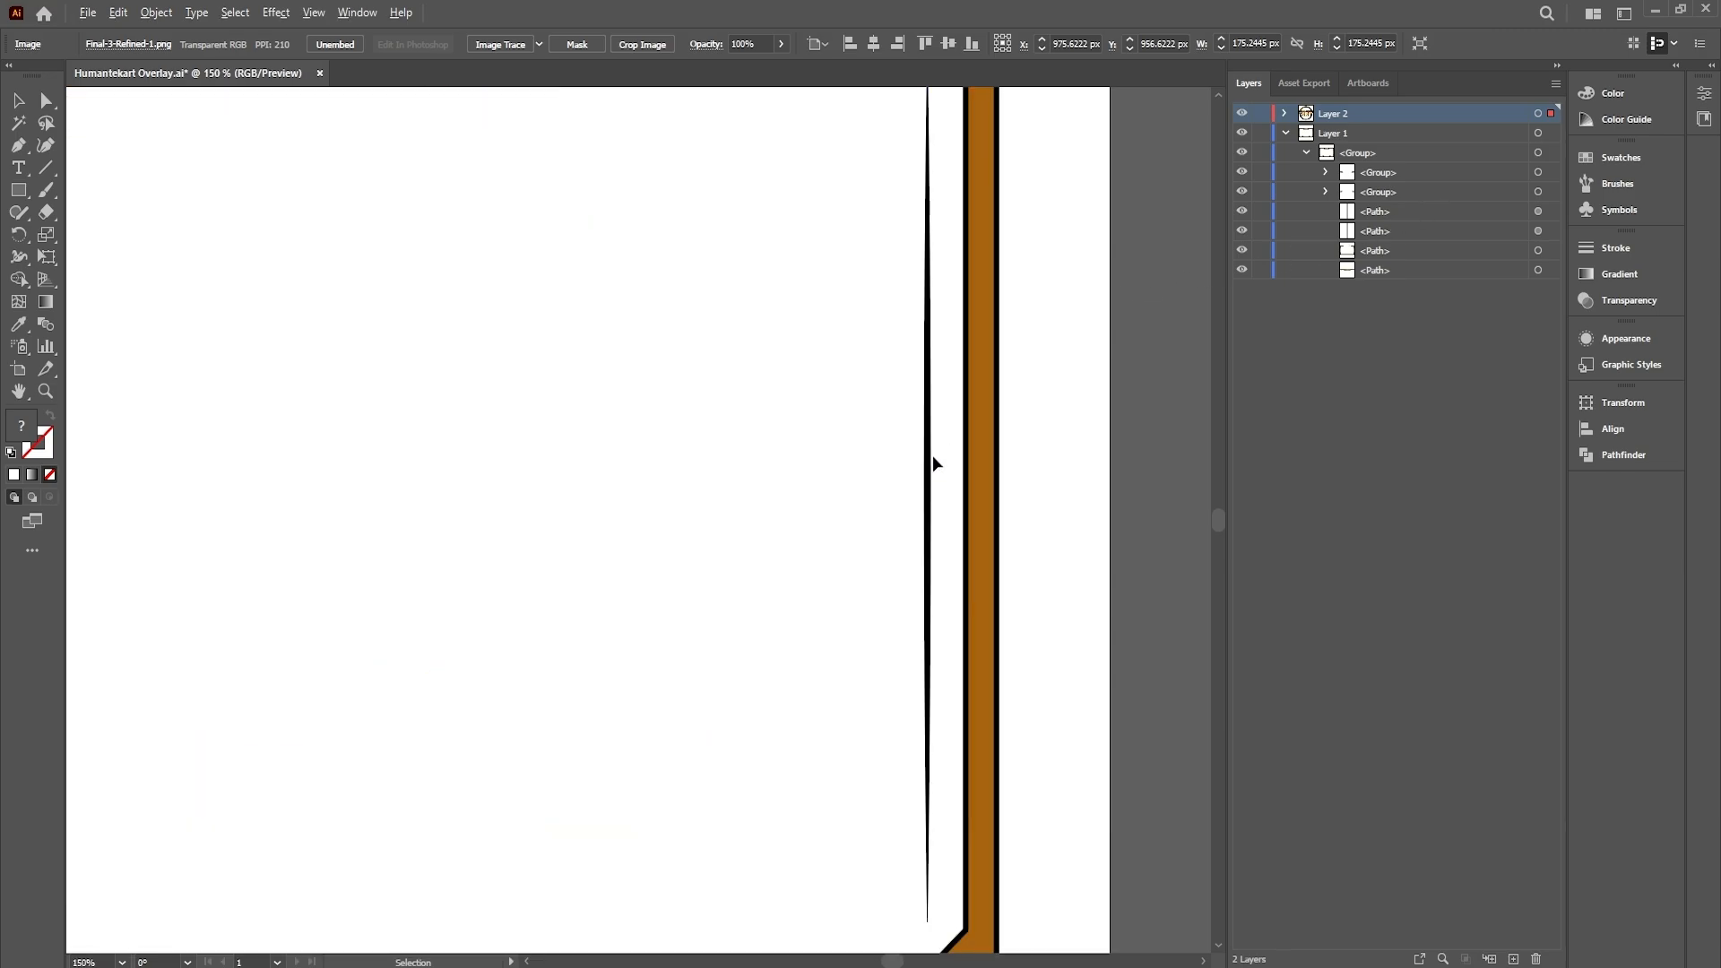
right_click(932, 453)
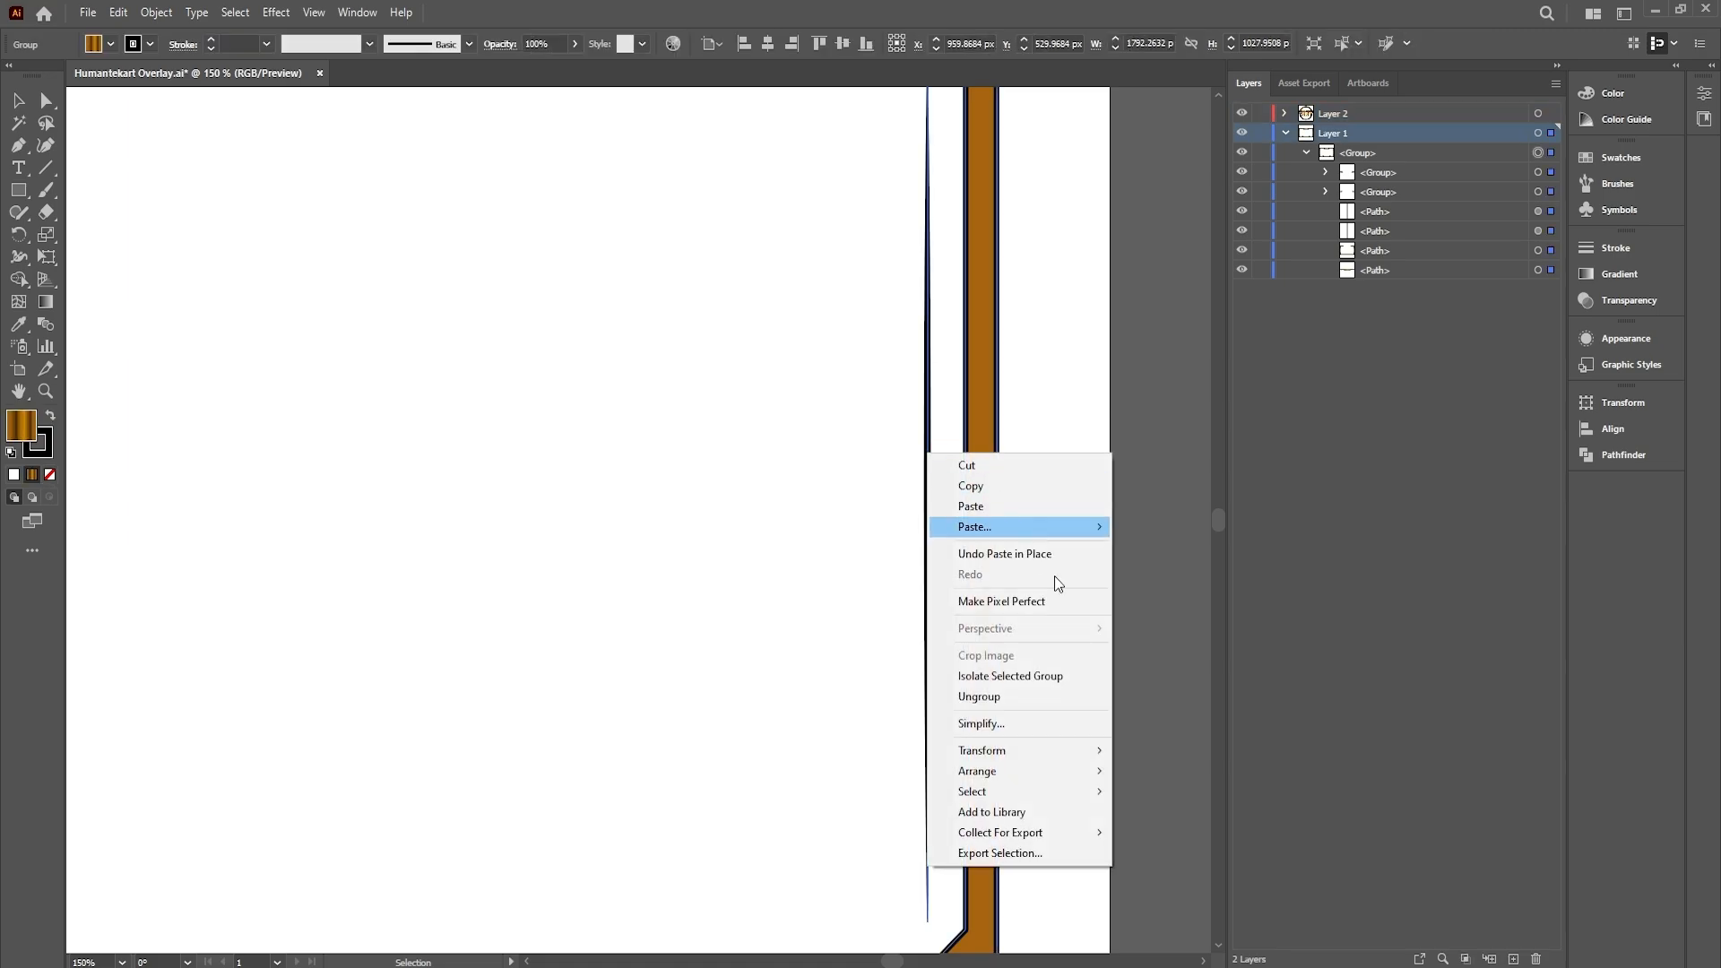
click(1057, 700)
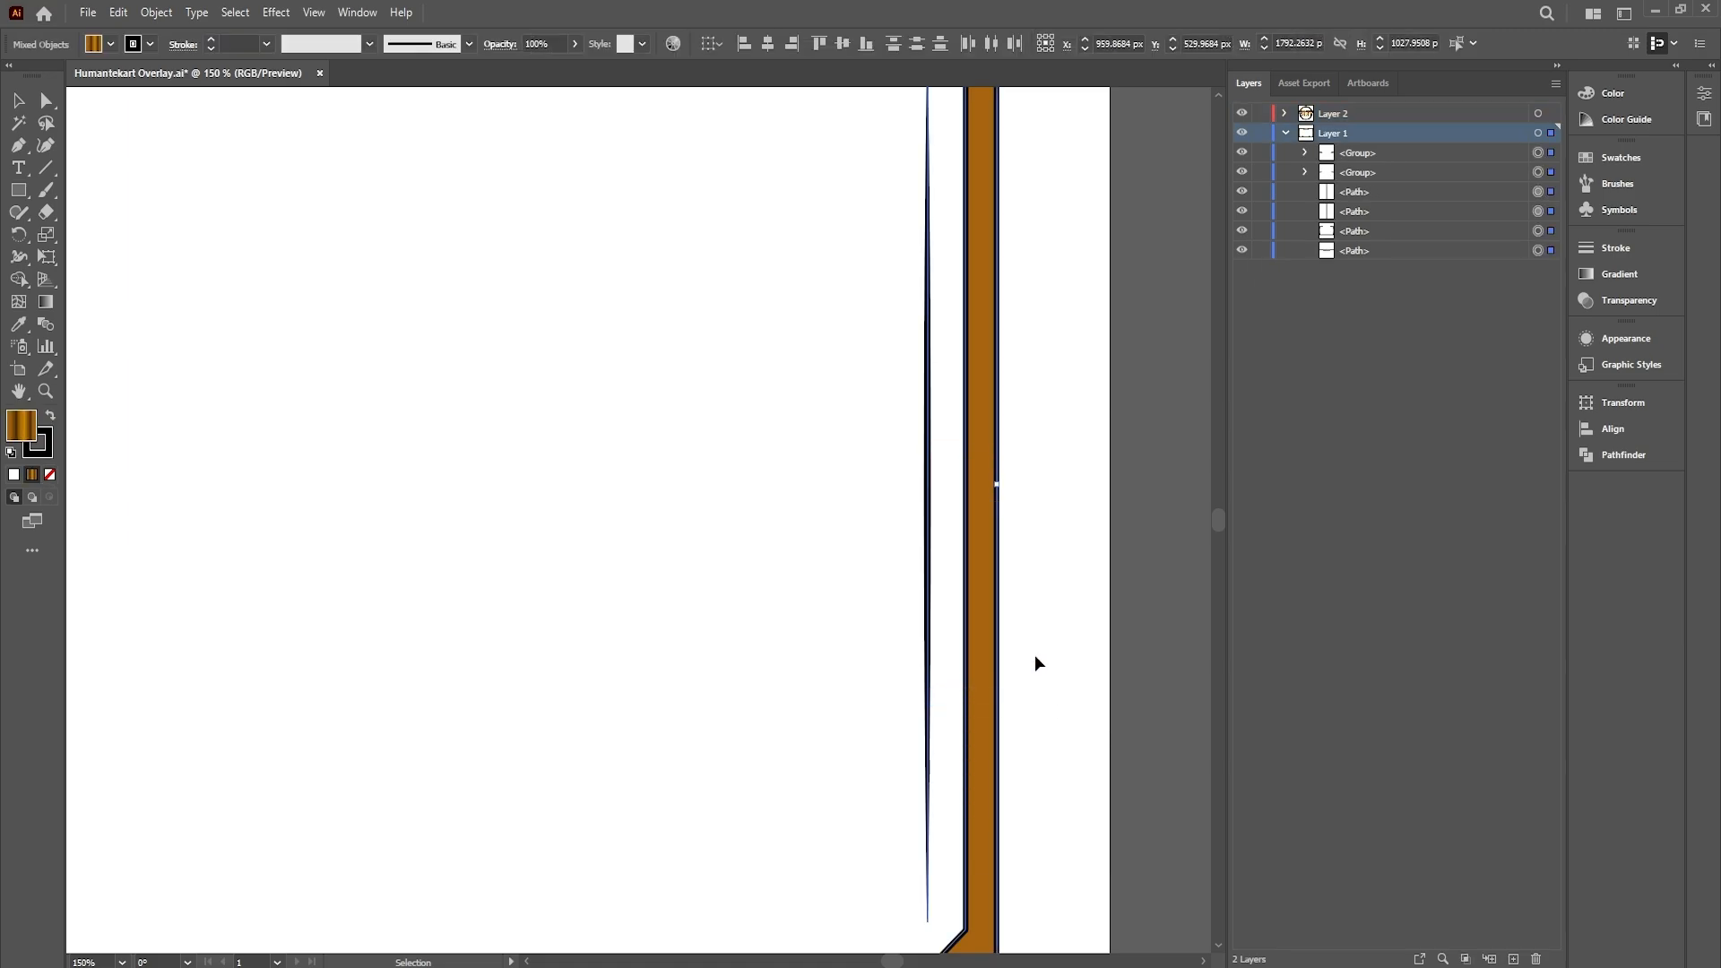
click(864, 570)
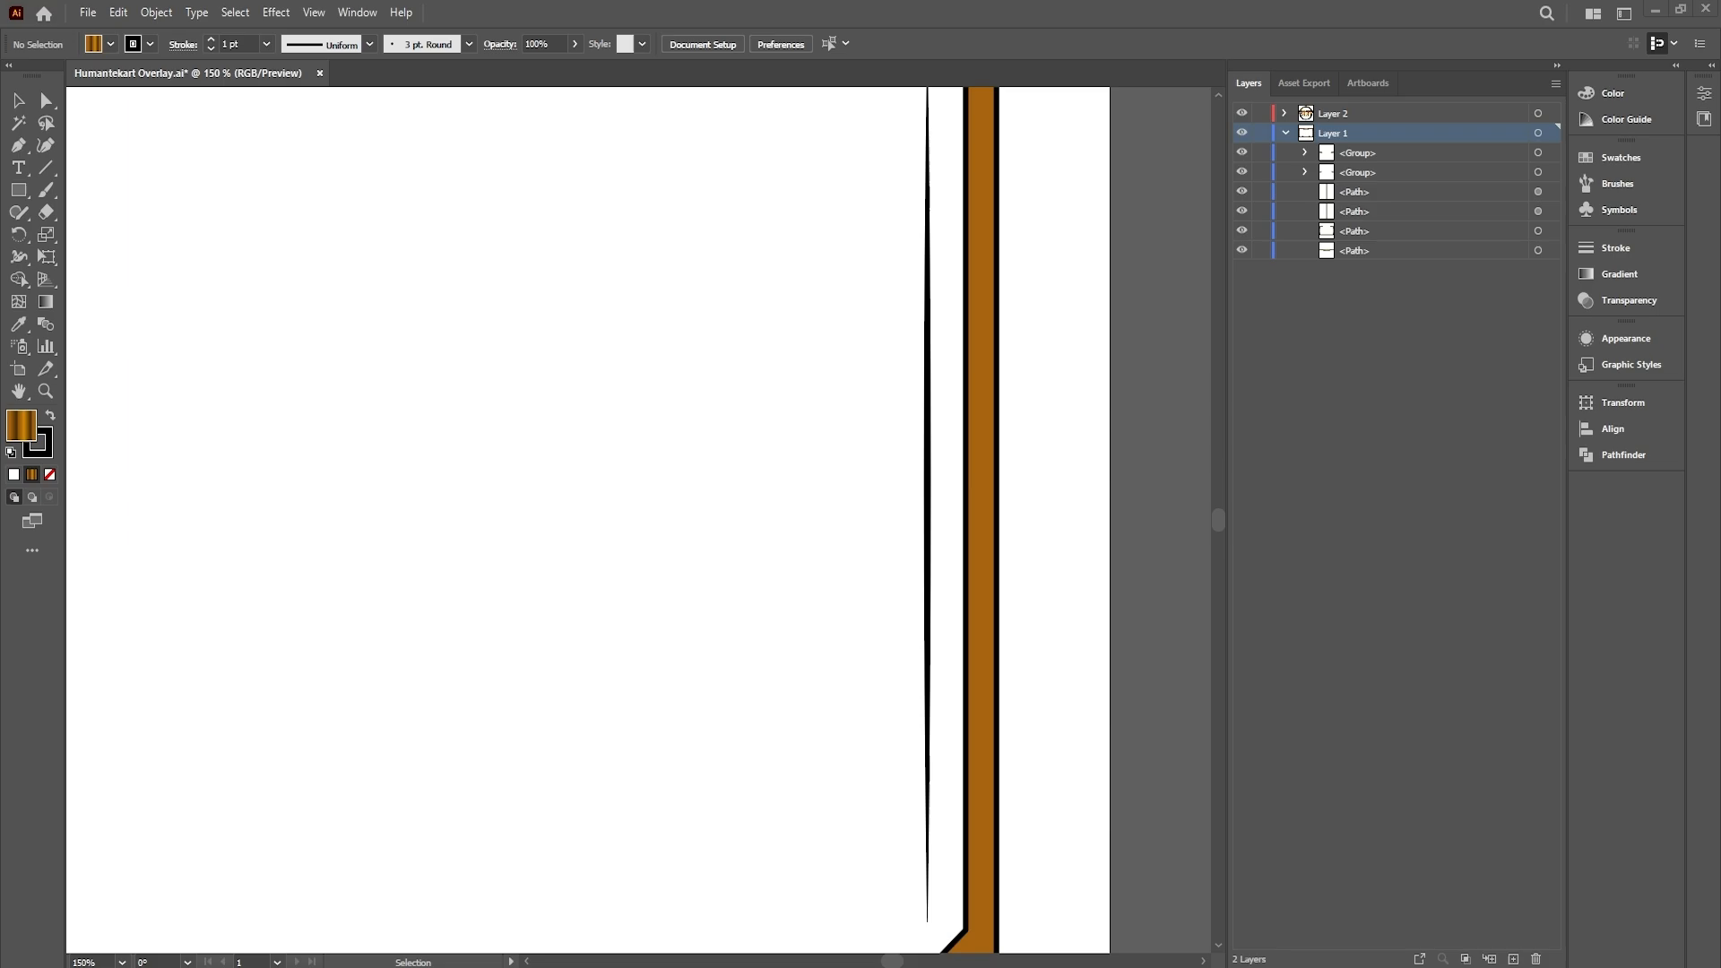
Cut the tapered accent line on the frame's right side and paste it in place on a new layer
click(929, 503)
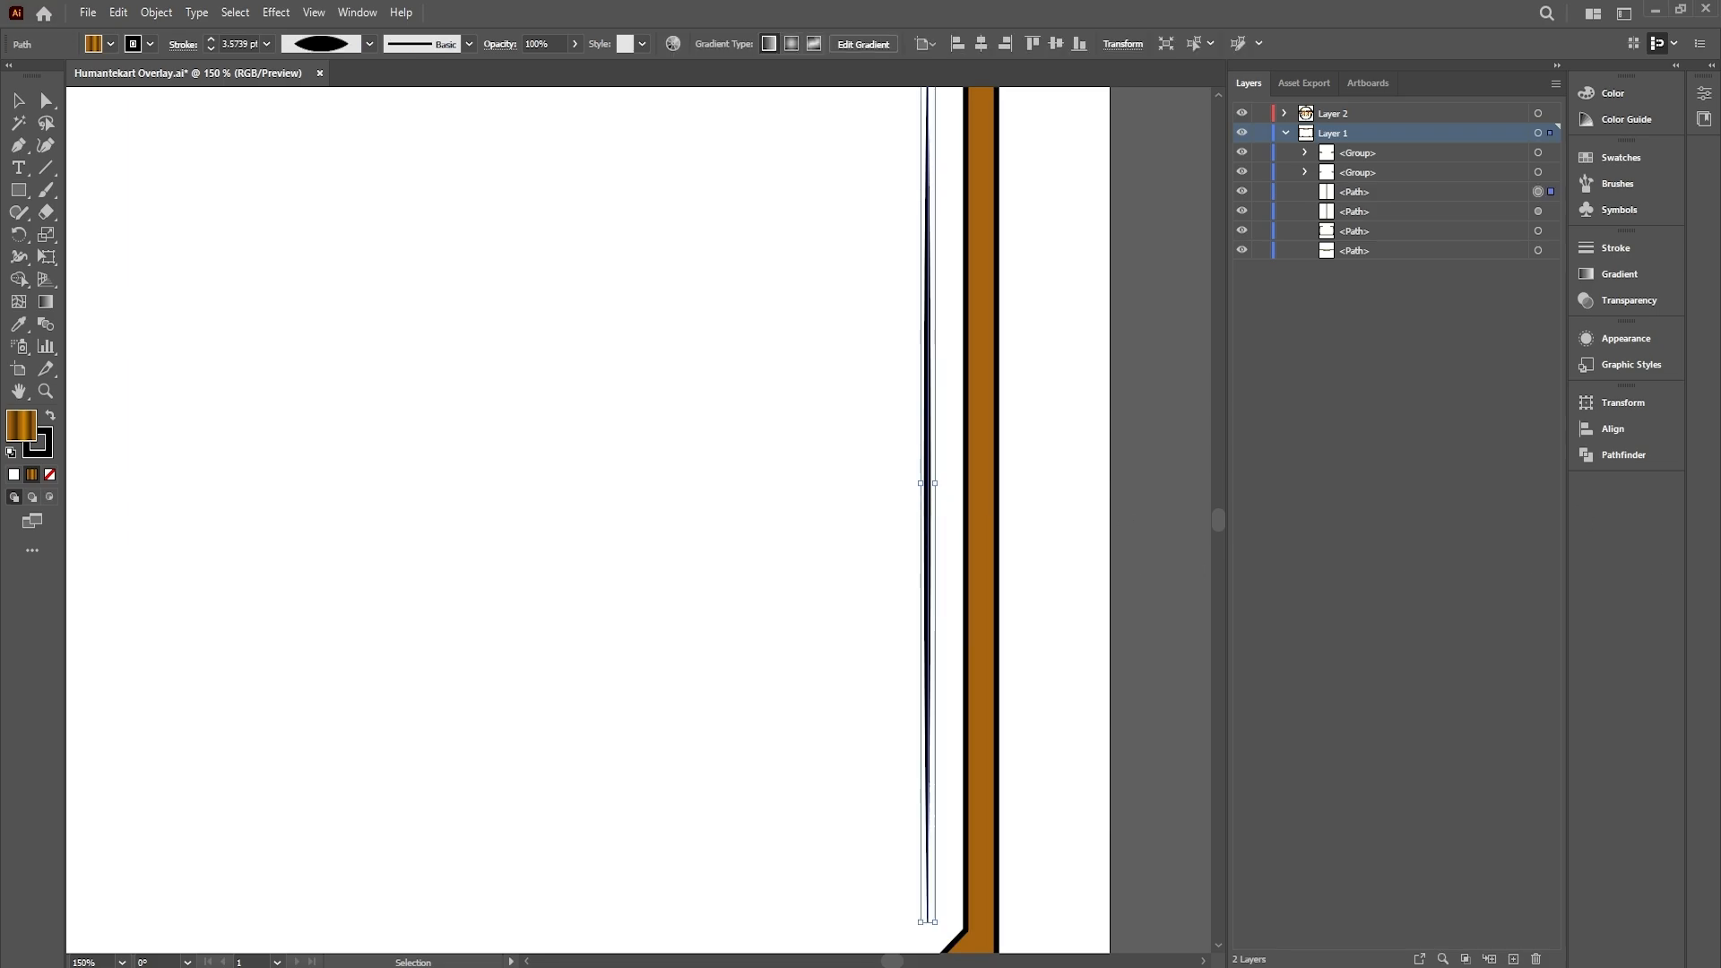
scroll(916, 472, down, 3)
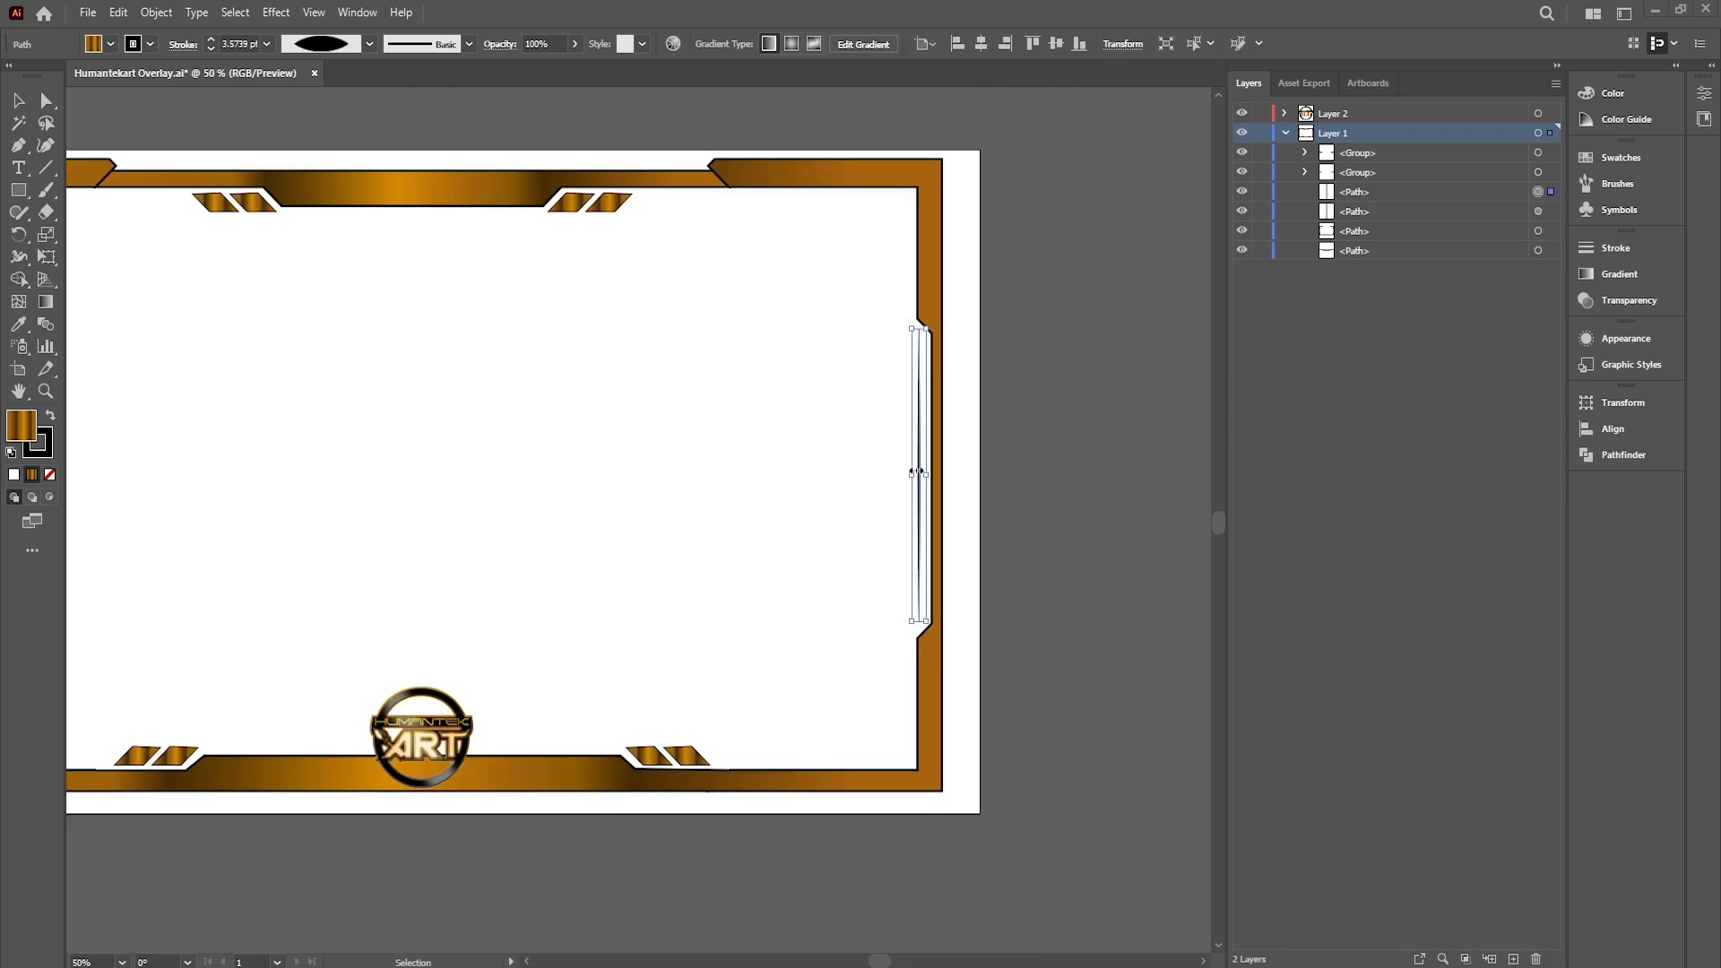
right_click(918, 486)
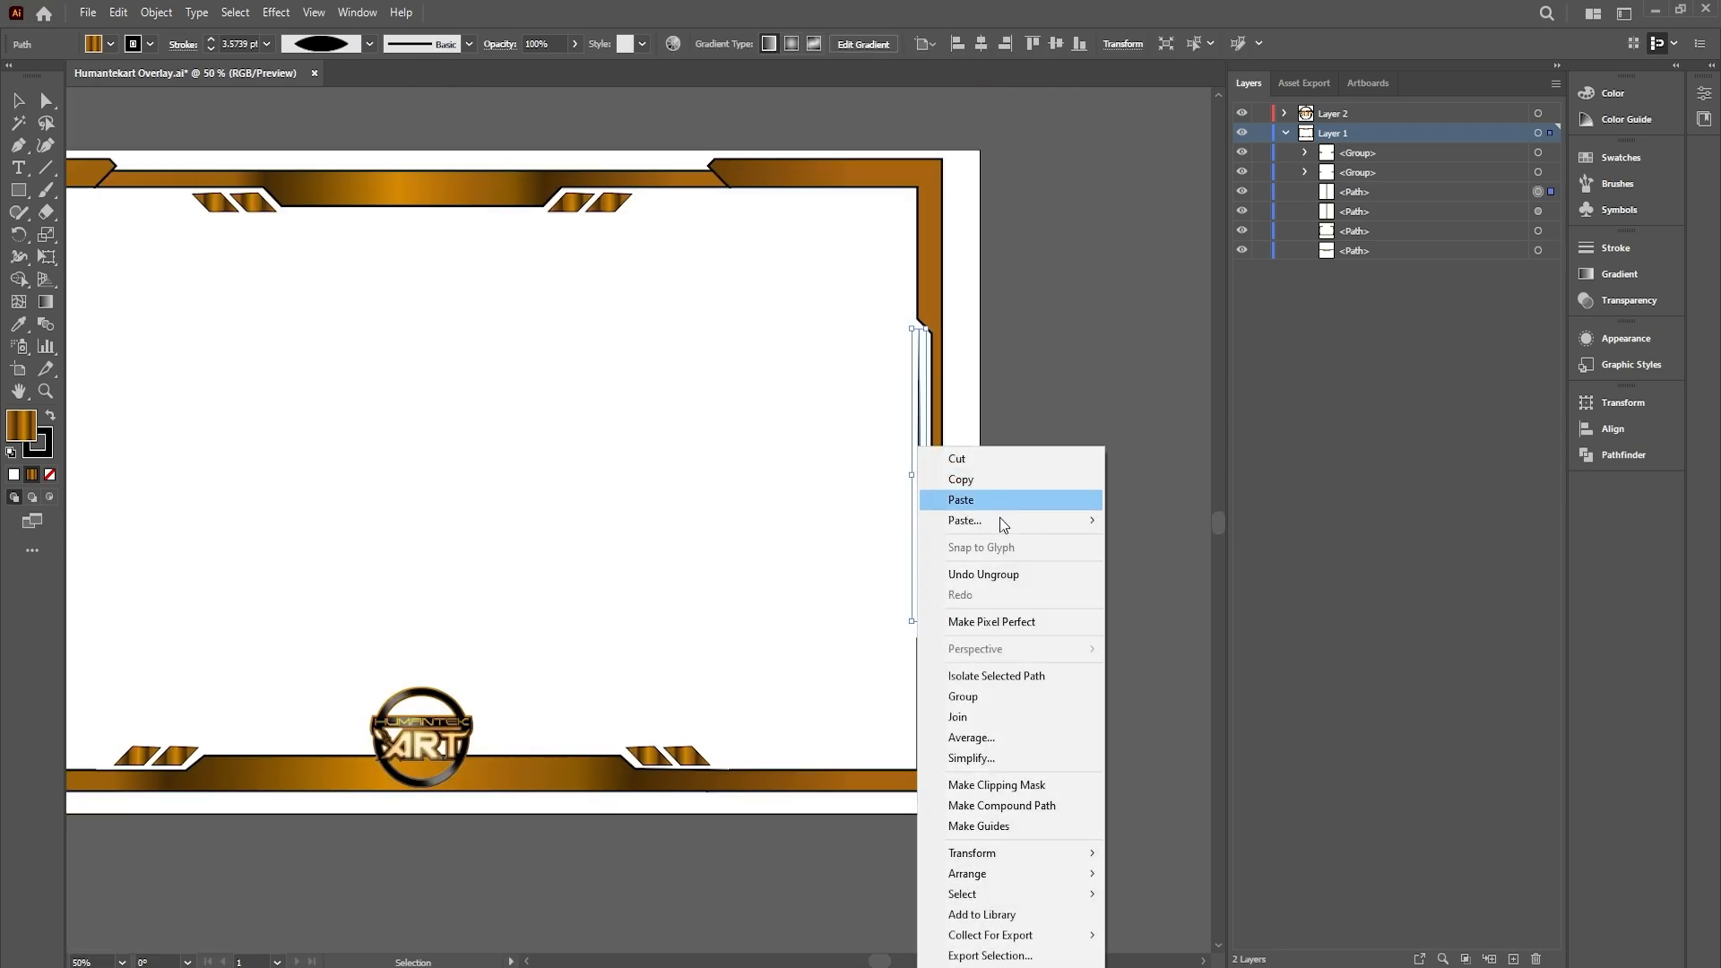
click(979, 455)
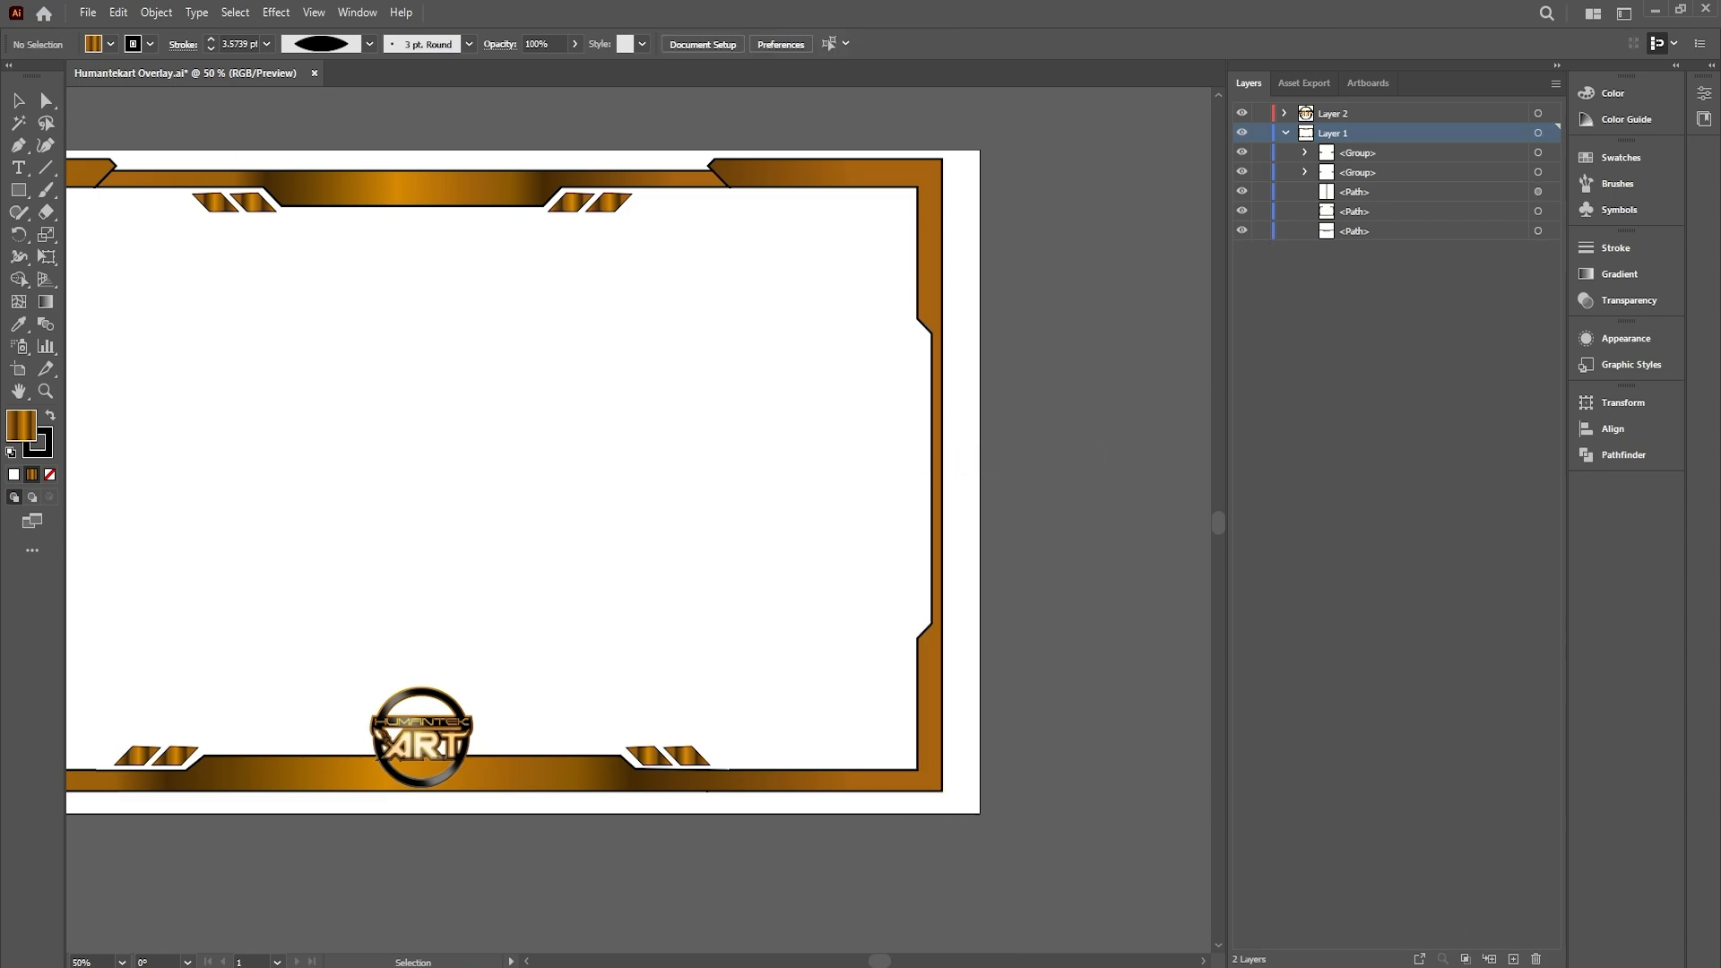
click(1513, 960)
right_click(723, 541)
mouse_move(780, 620)
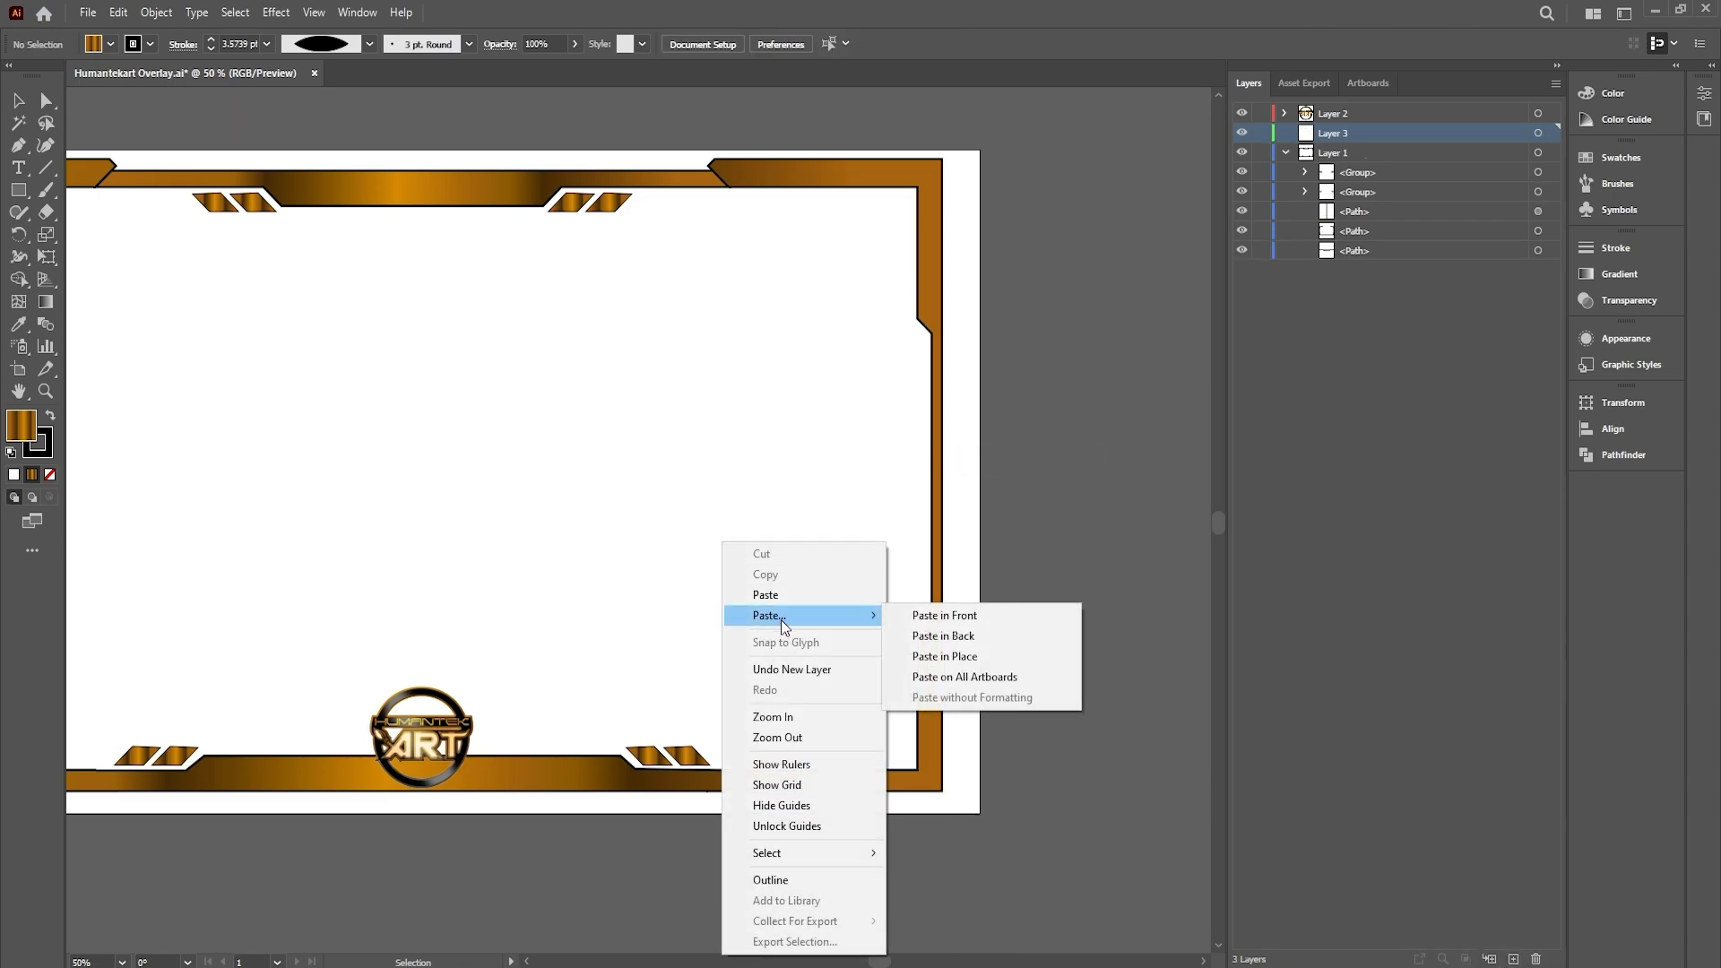
click(995, 659)
Cut the tapered accent line on the frame's left side and paste it in place on another new layer
drag(538, 472, 1253, 468)
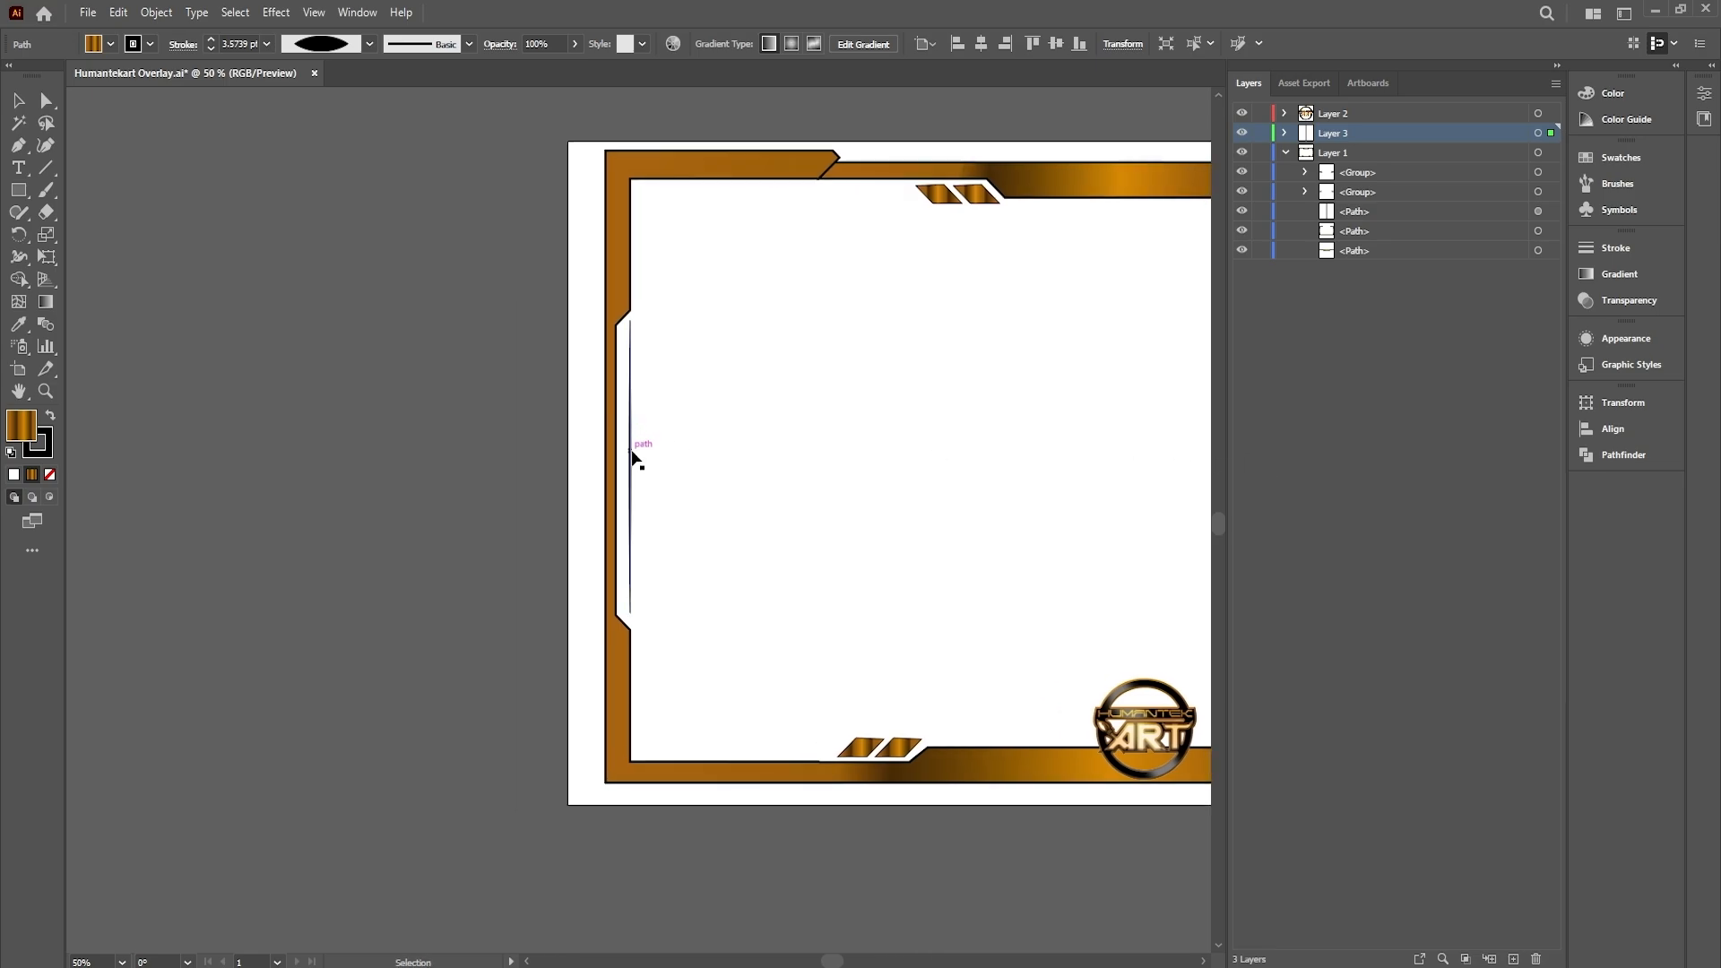
right_click(633, 453)
click(706, 459)
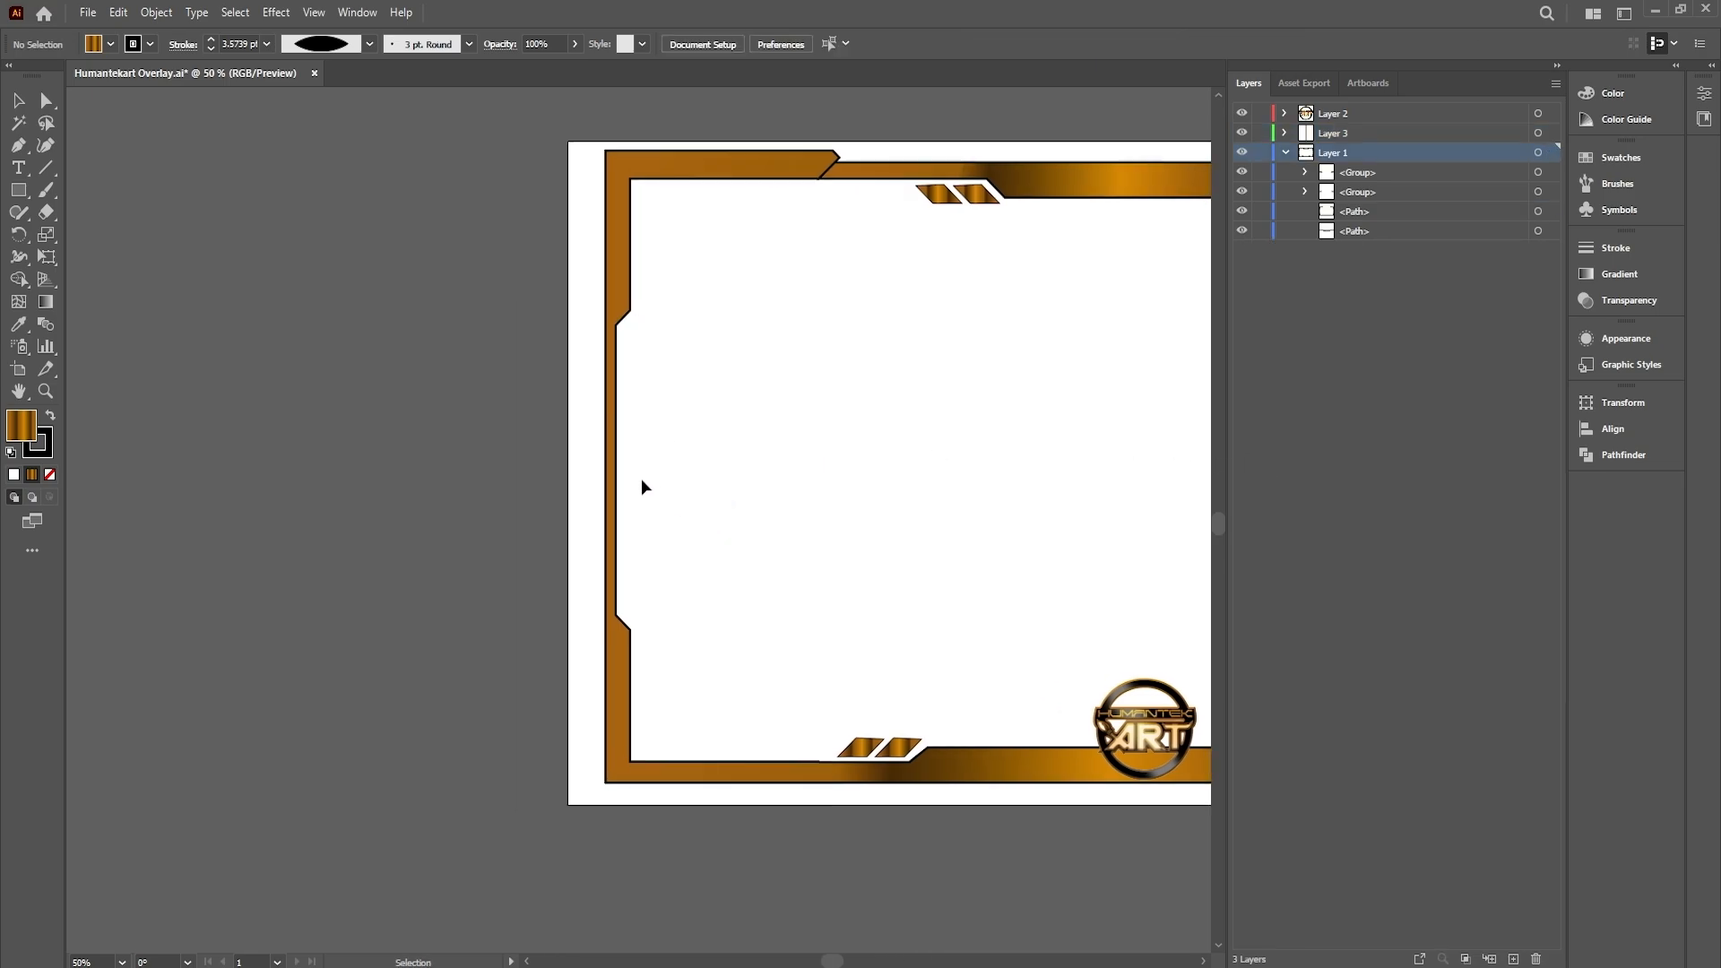
right_click(685, 474)
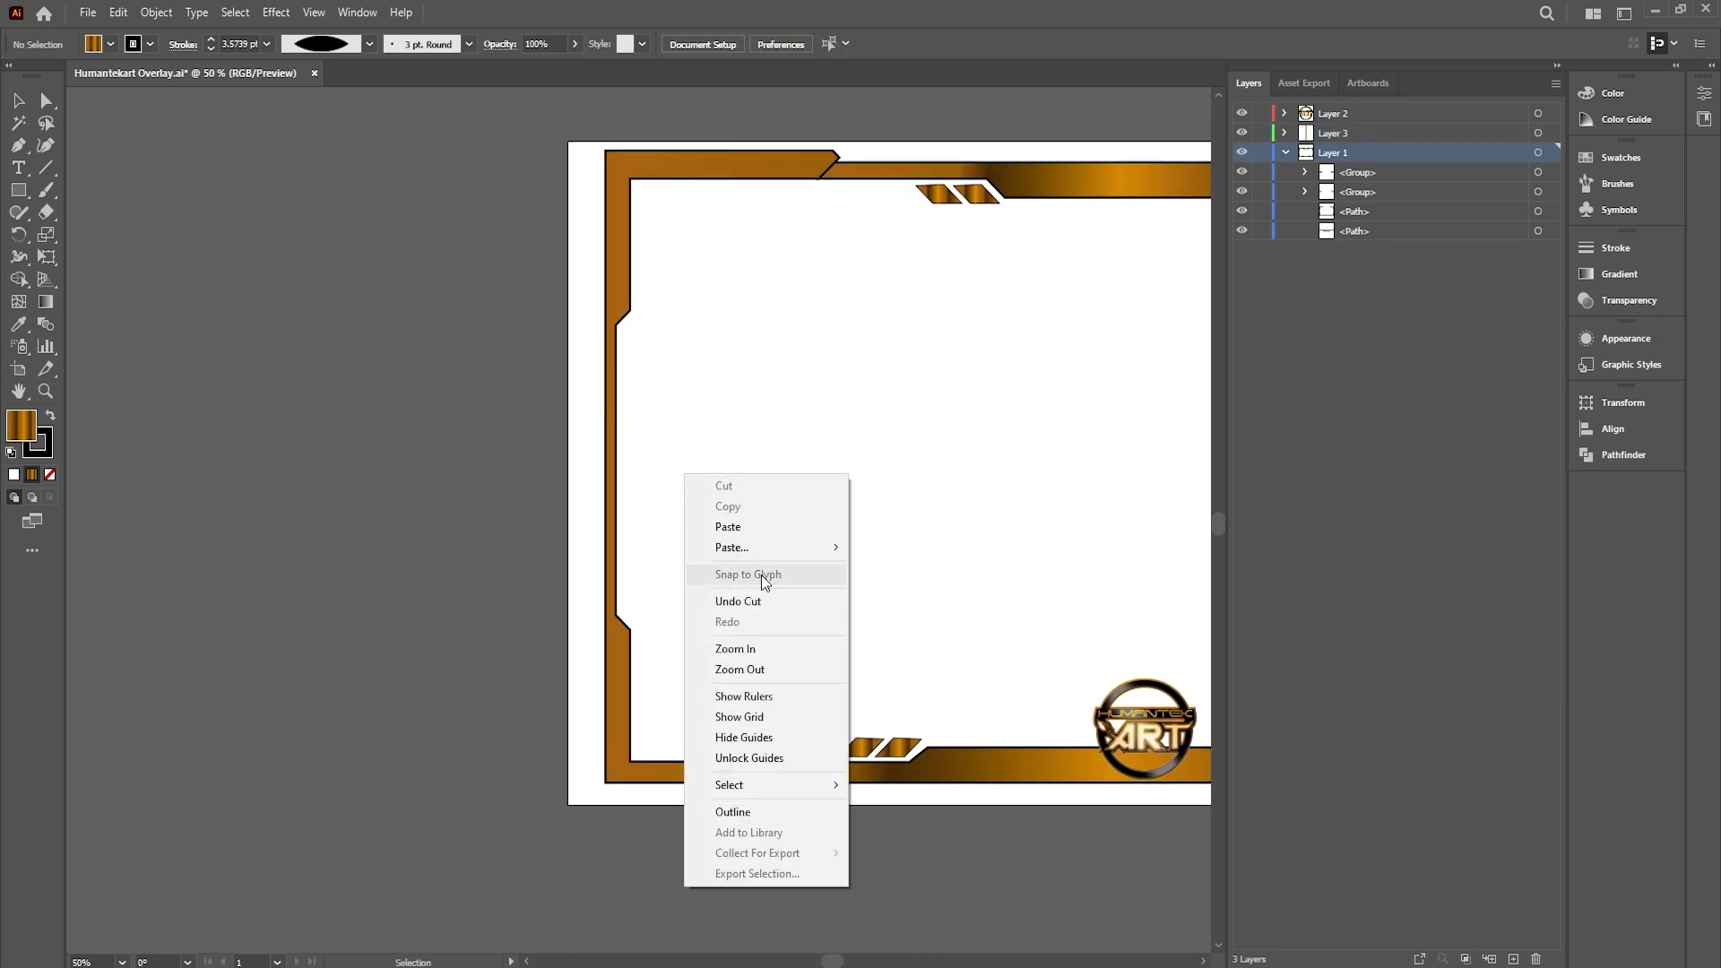
click(1514, 959)
right_click(789, 466)
mouse_move(838, 540)
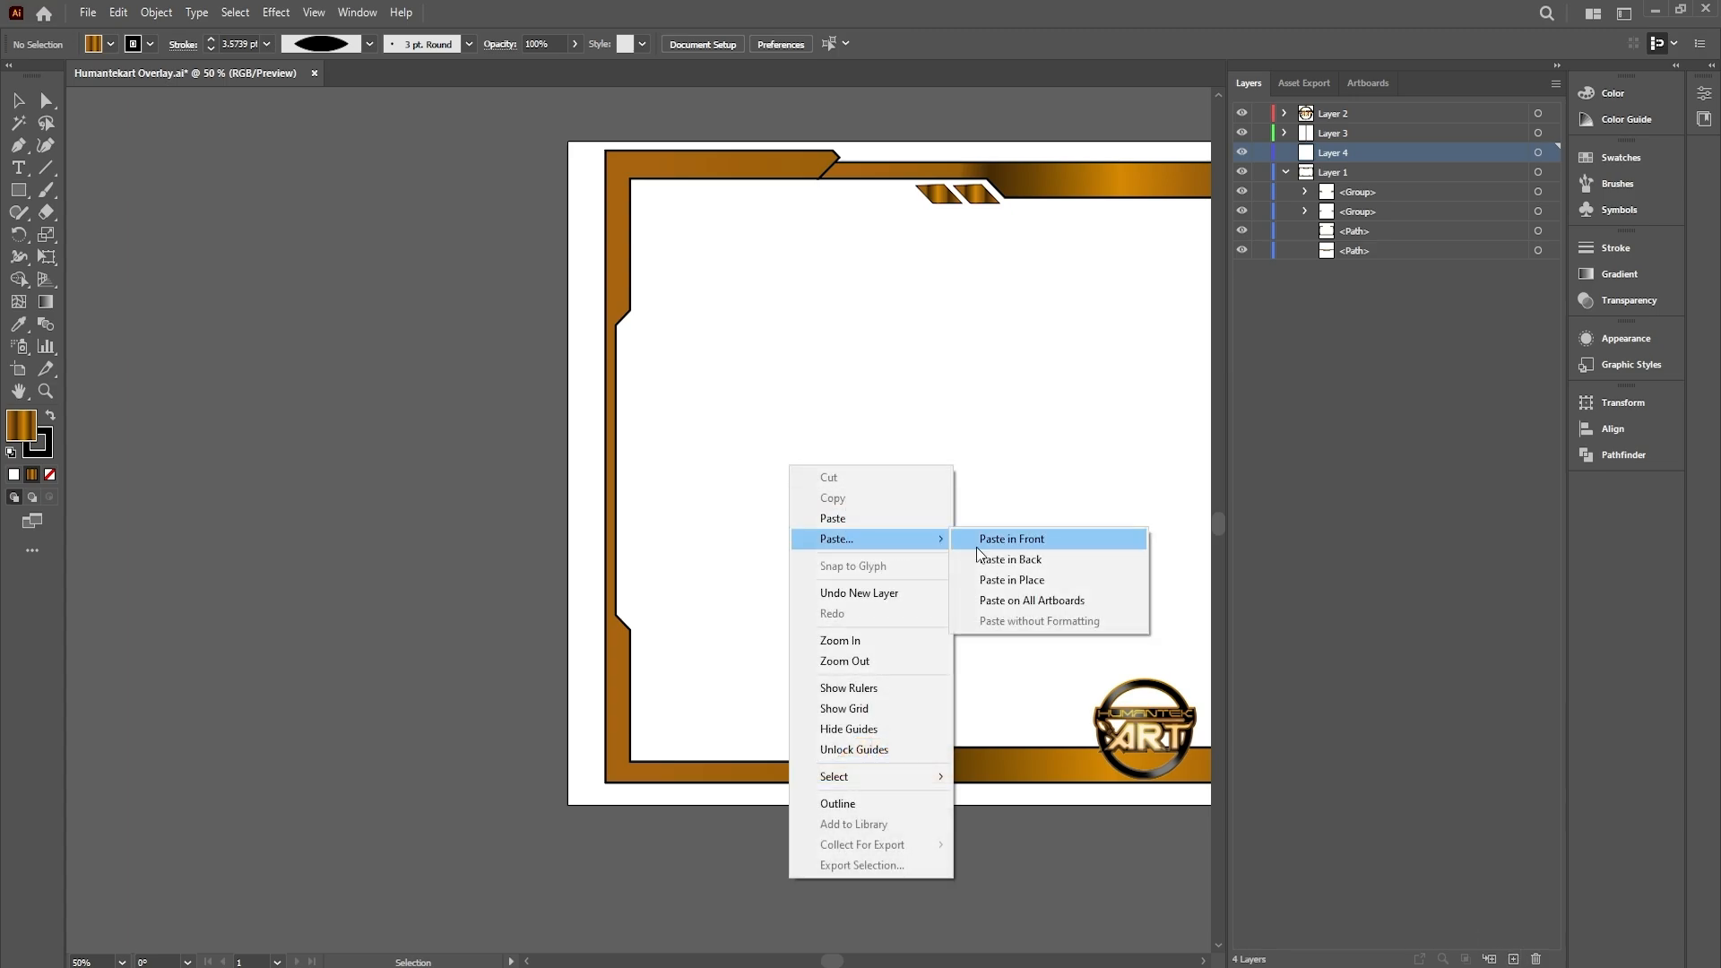
click(1011, 580)
Ungroup the slanted accents beside the top bar's raised centre and deselect them
drag(945, 407, 486, 356)
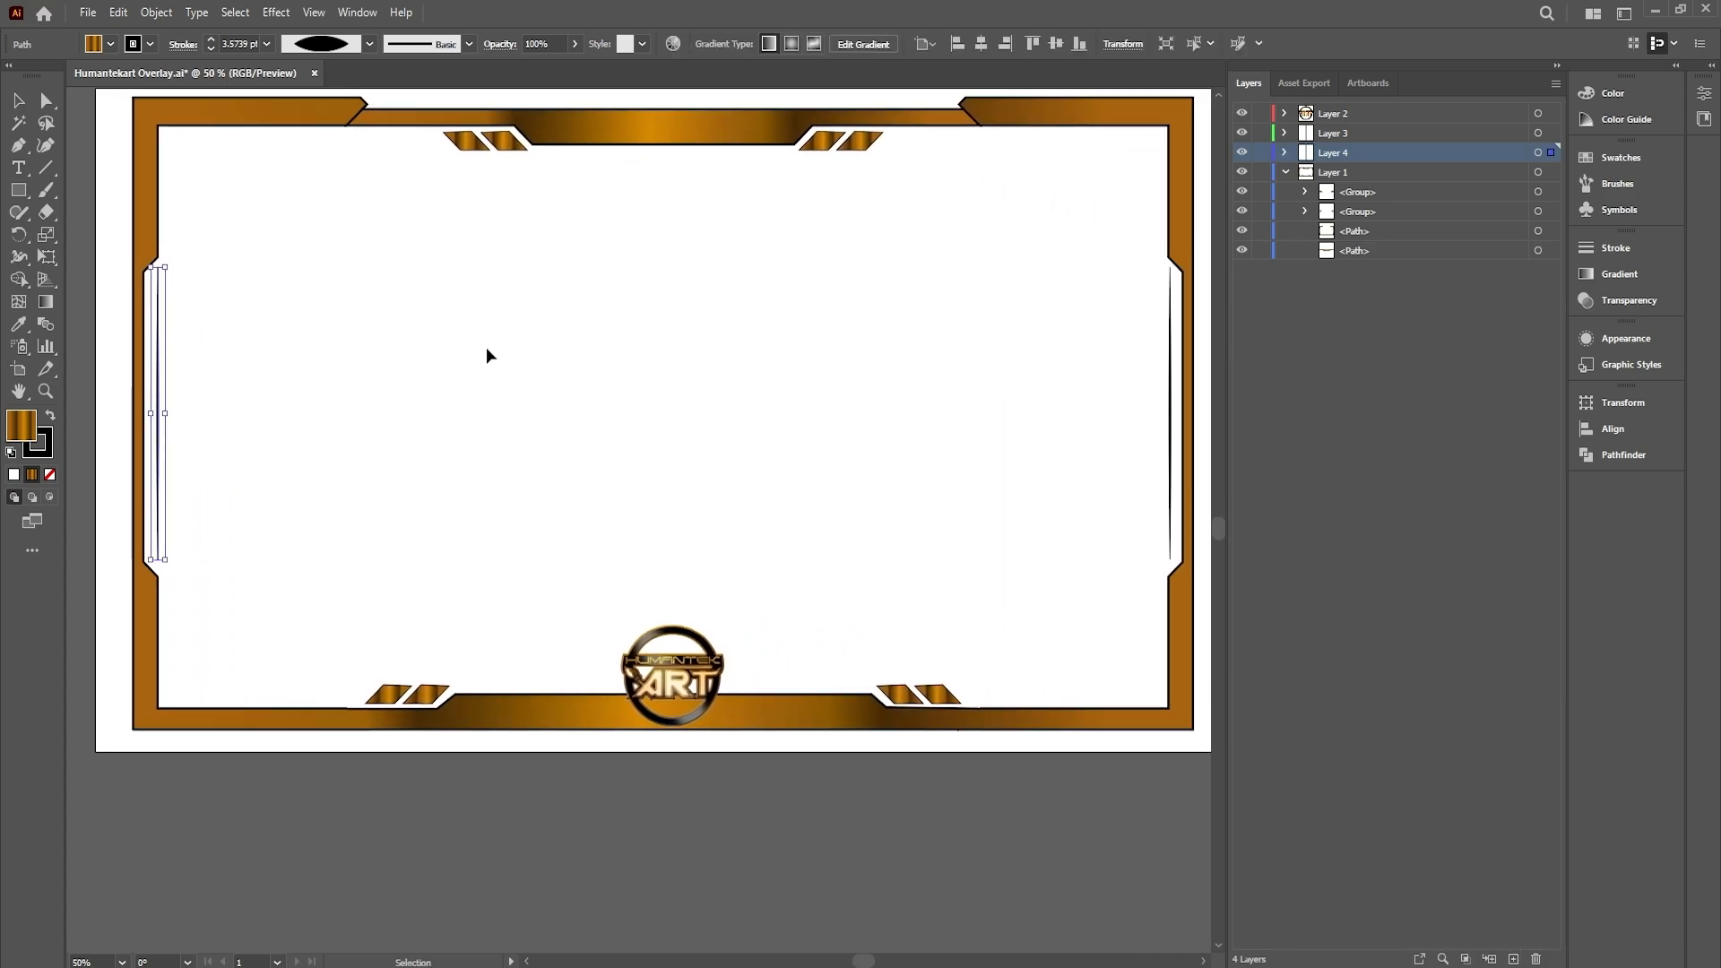
key(ctrl+minus)
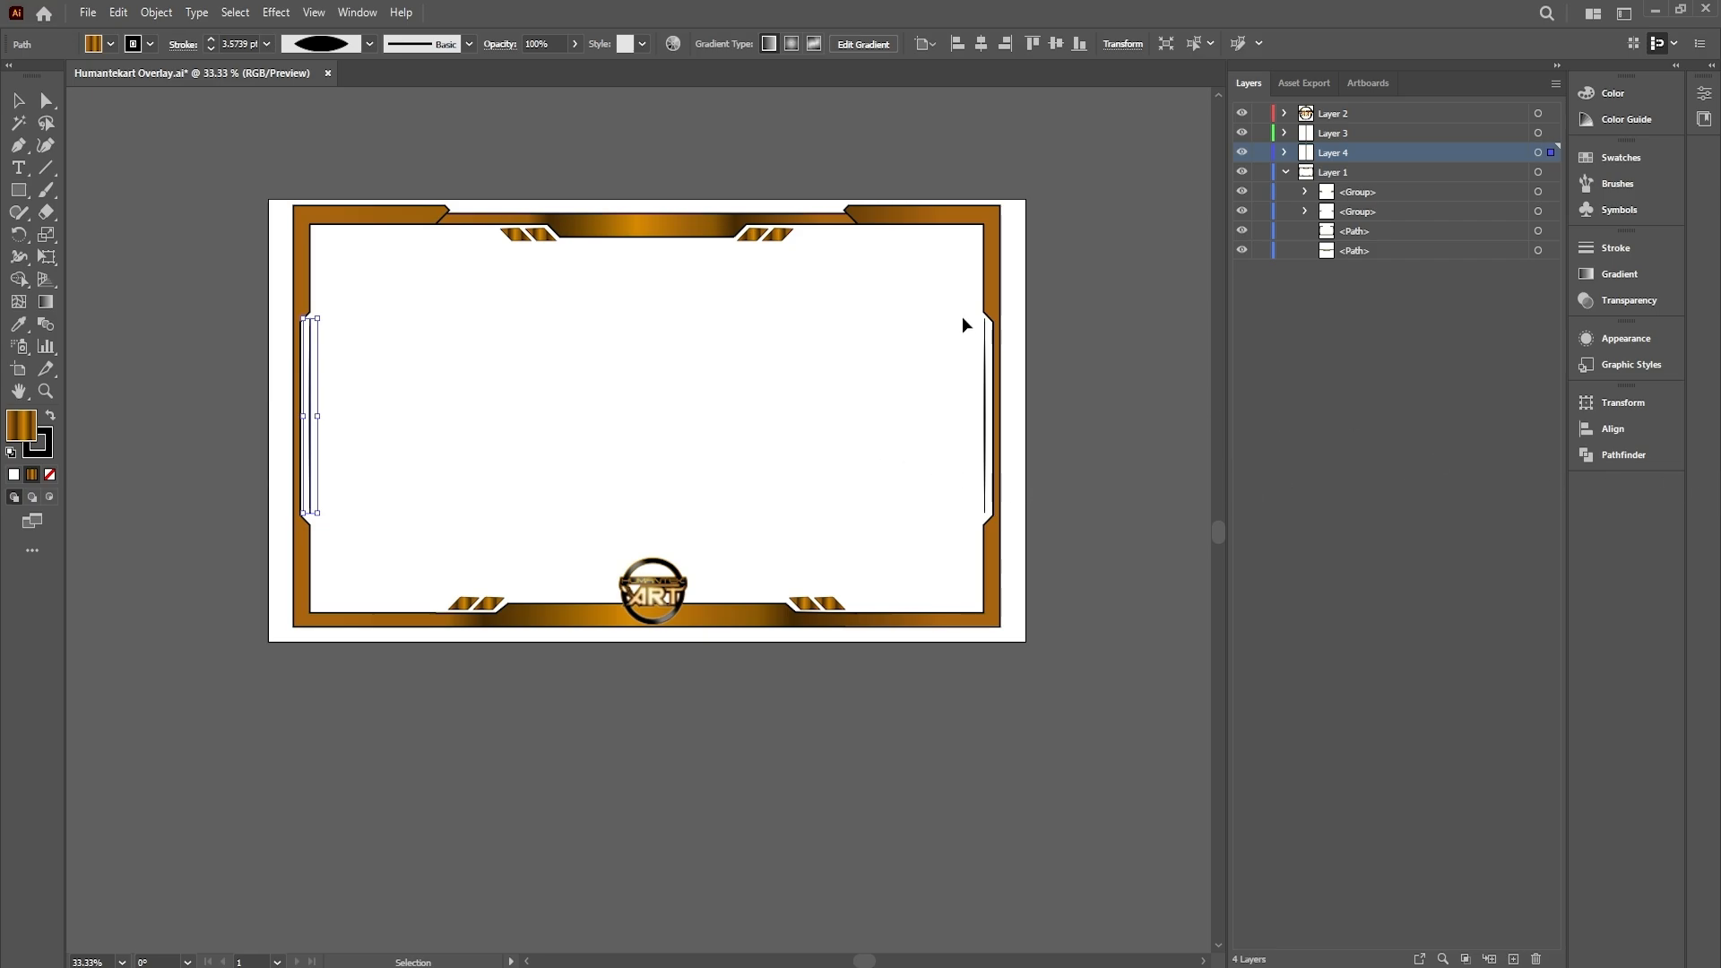
click(778, 236)
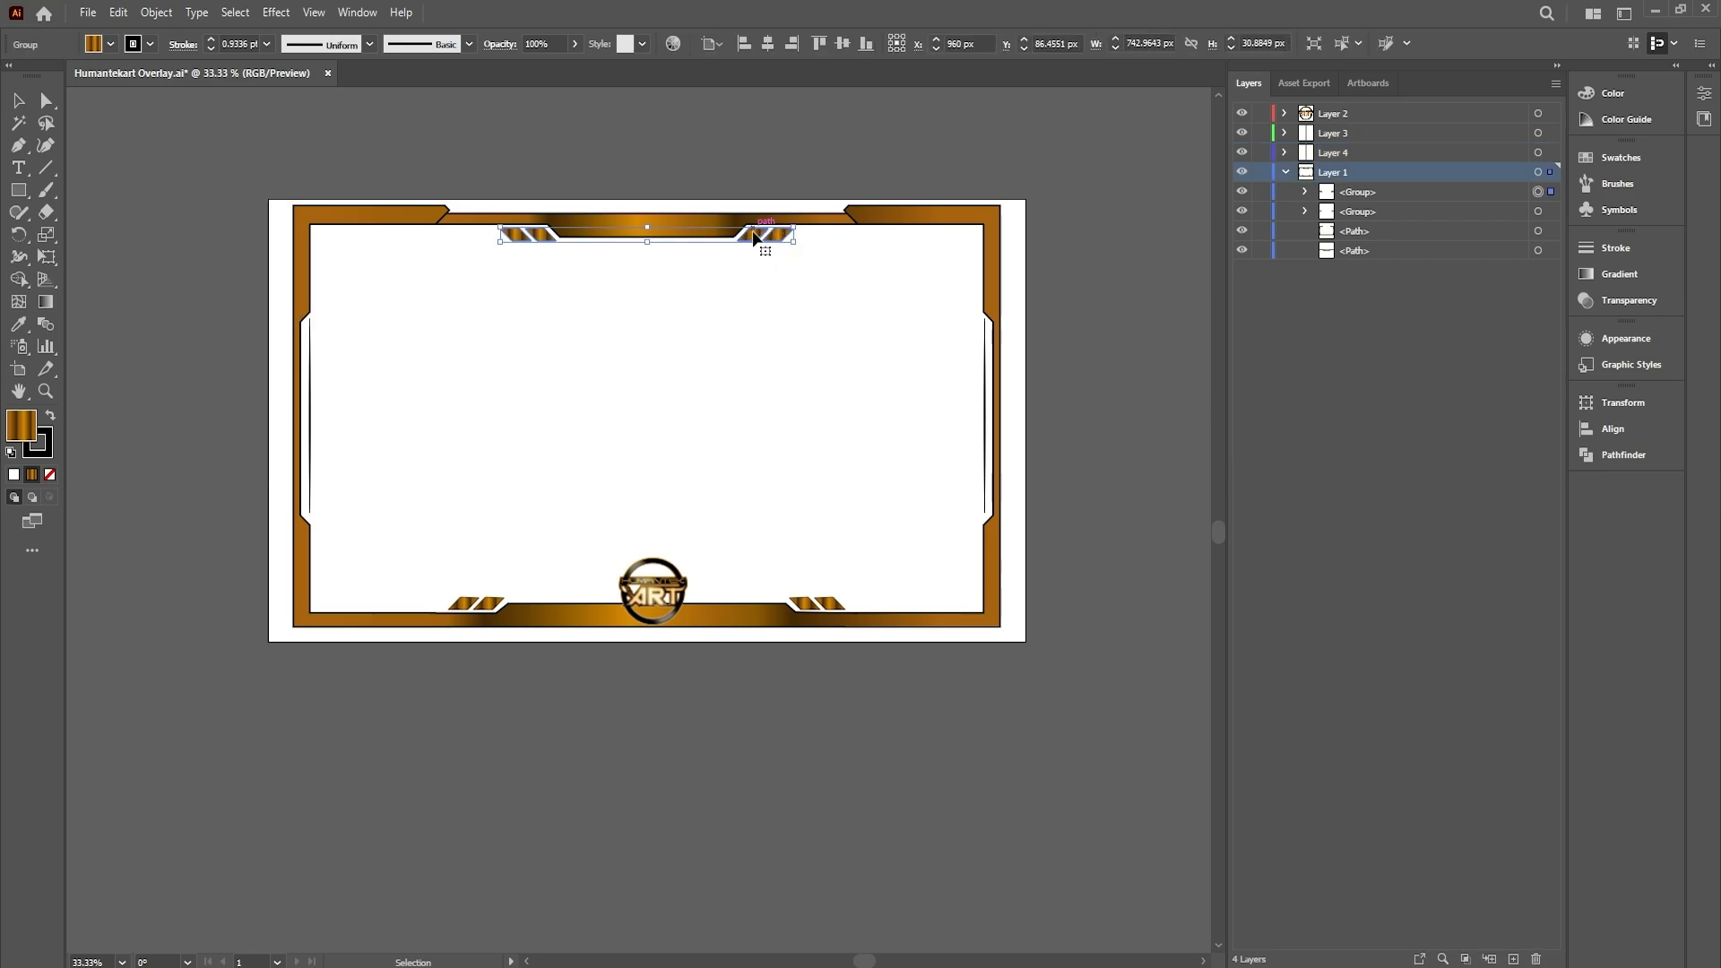
right_click(754, 232)
click(823, 476)
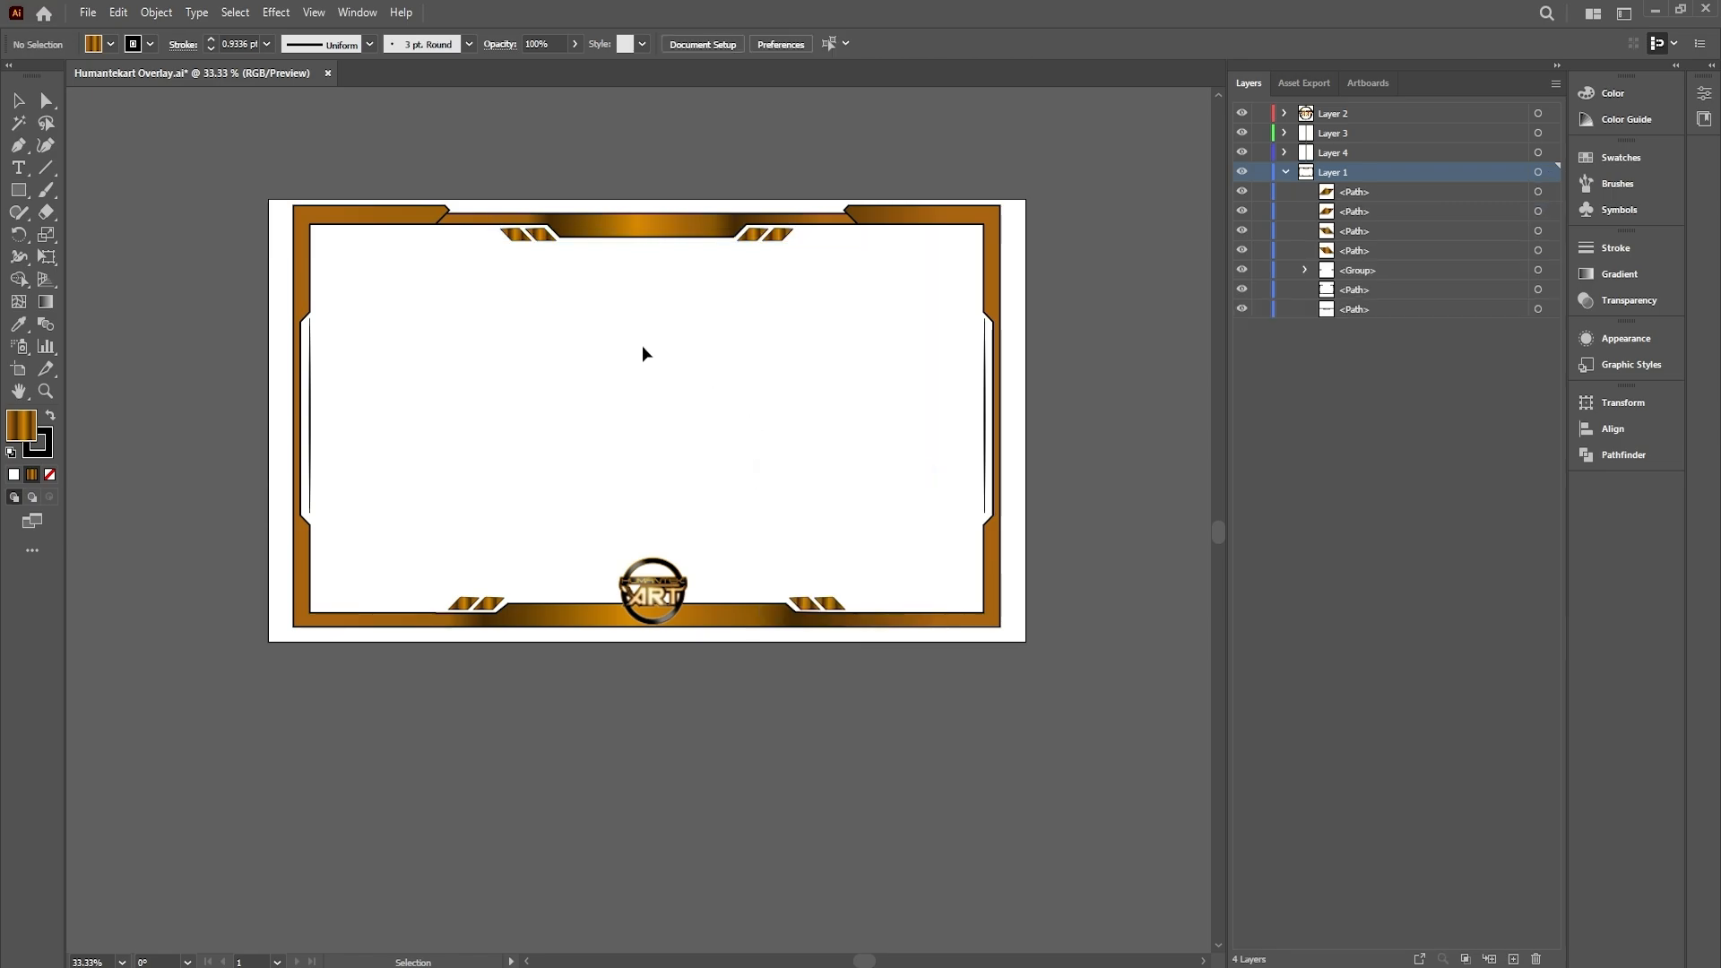
click(642, 346)
Move the slanted accents one by one onto separate new layers, from the top inner right one to the bottom outer left one, pasting each in place
right_click(754, 240)
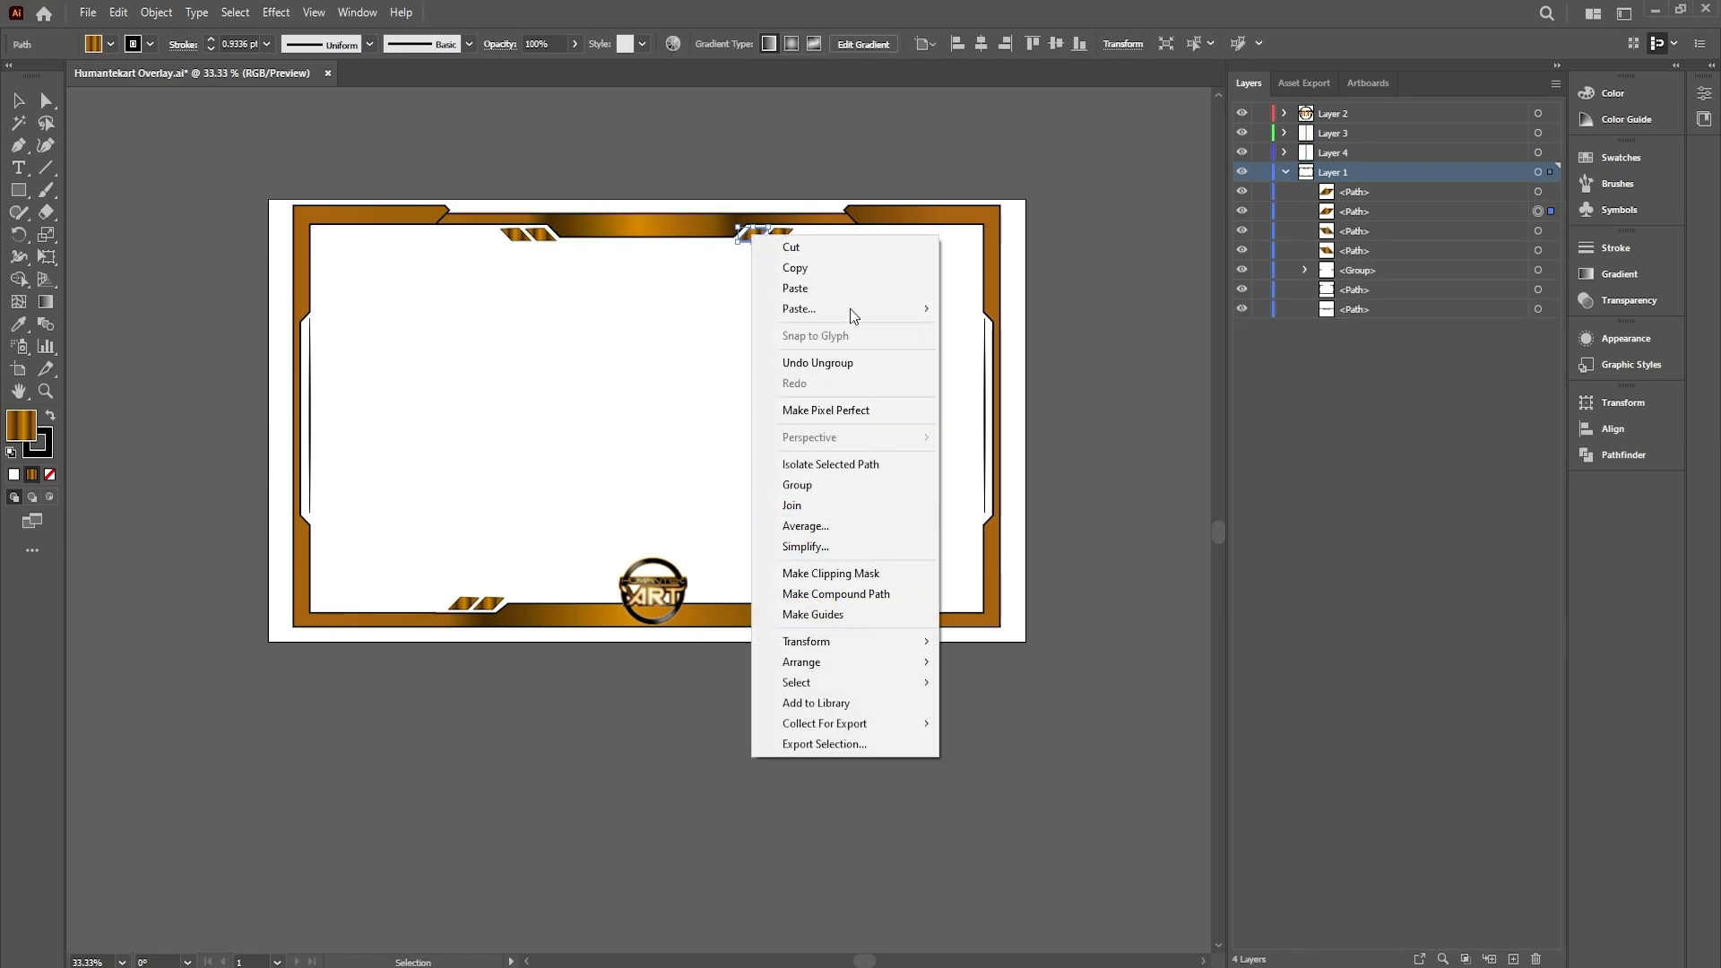
click(824, 247)
right_click(871, 325)
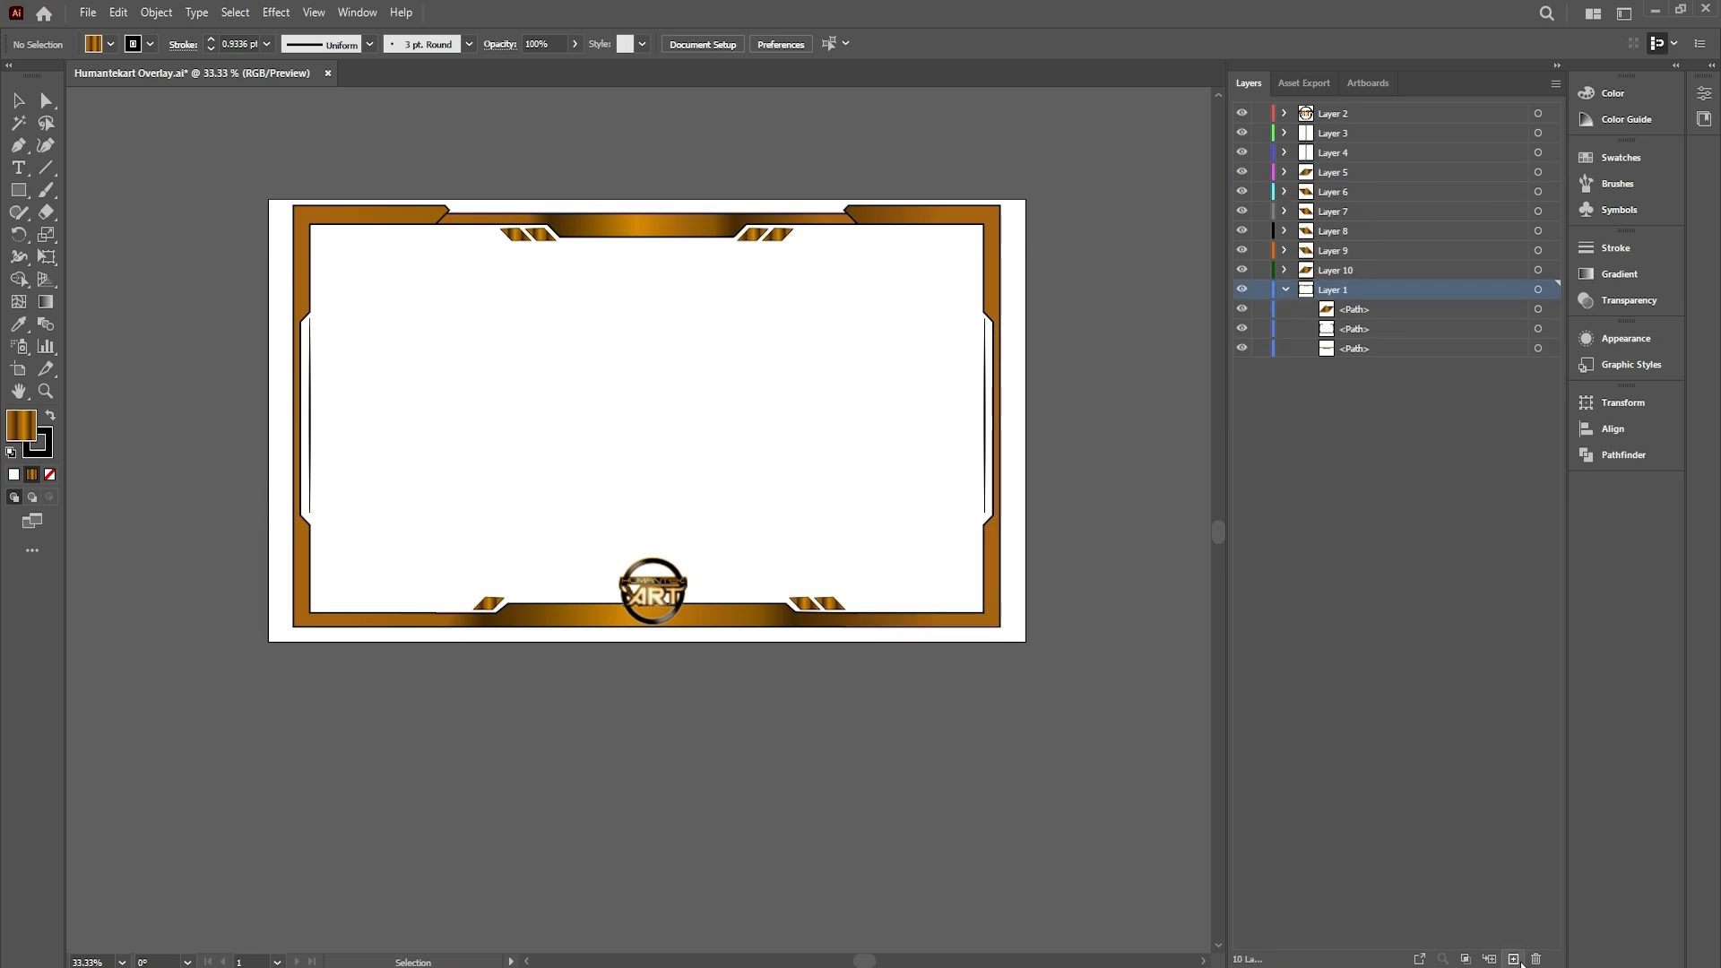
click(1514, 959)
right_click(597, 432)
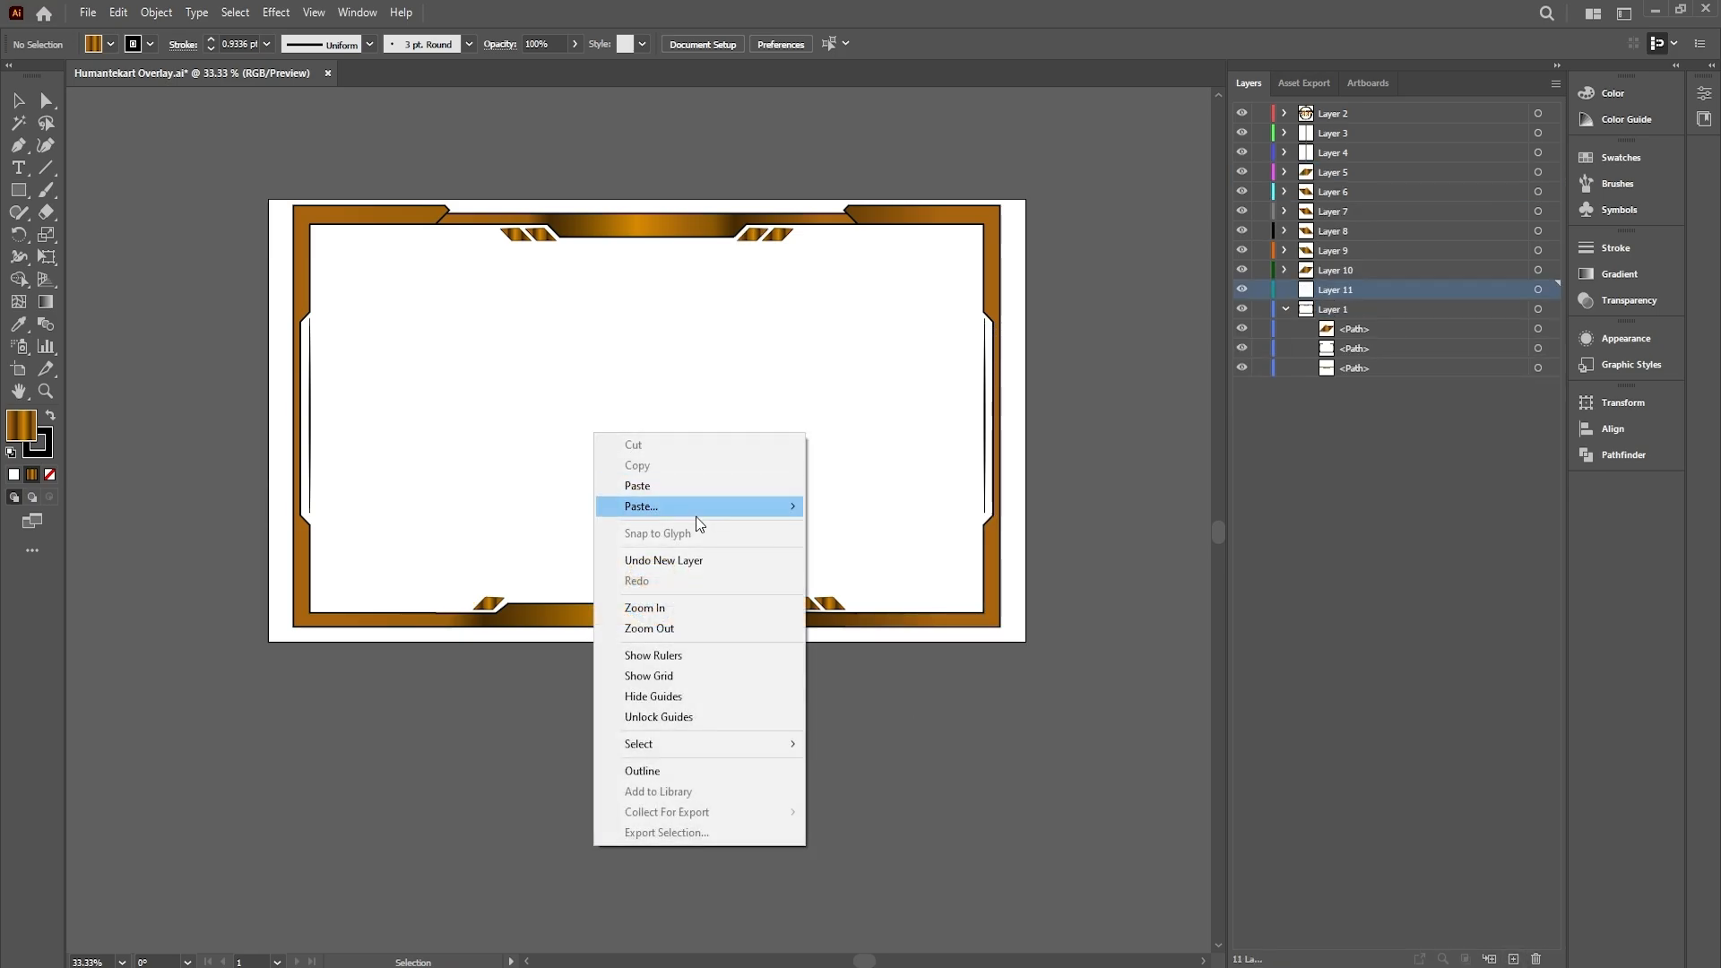
mouse_move(695, 507)
click(895, 543)
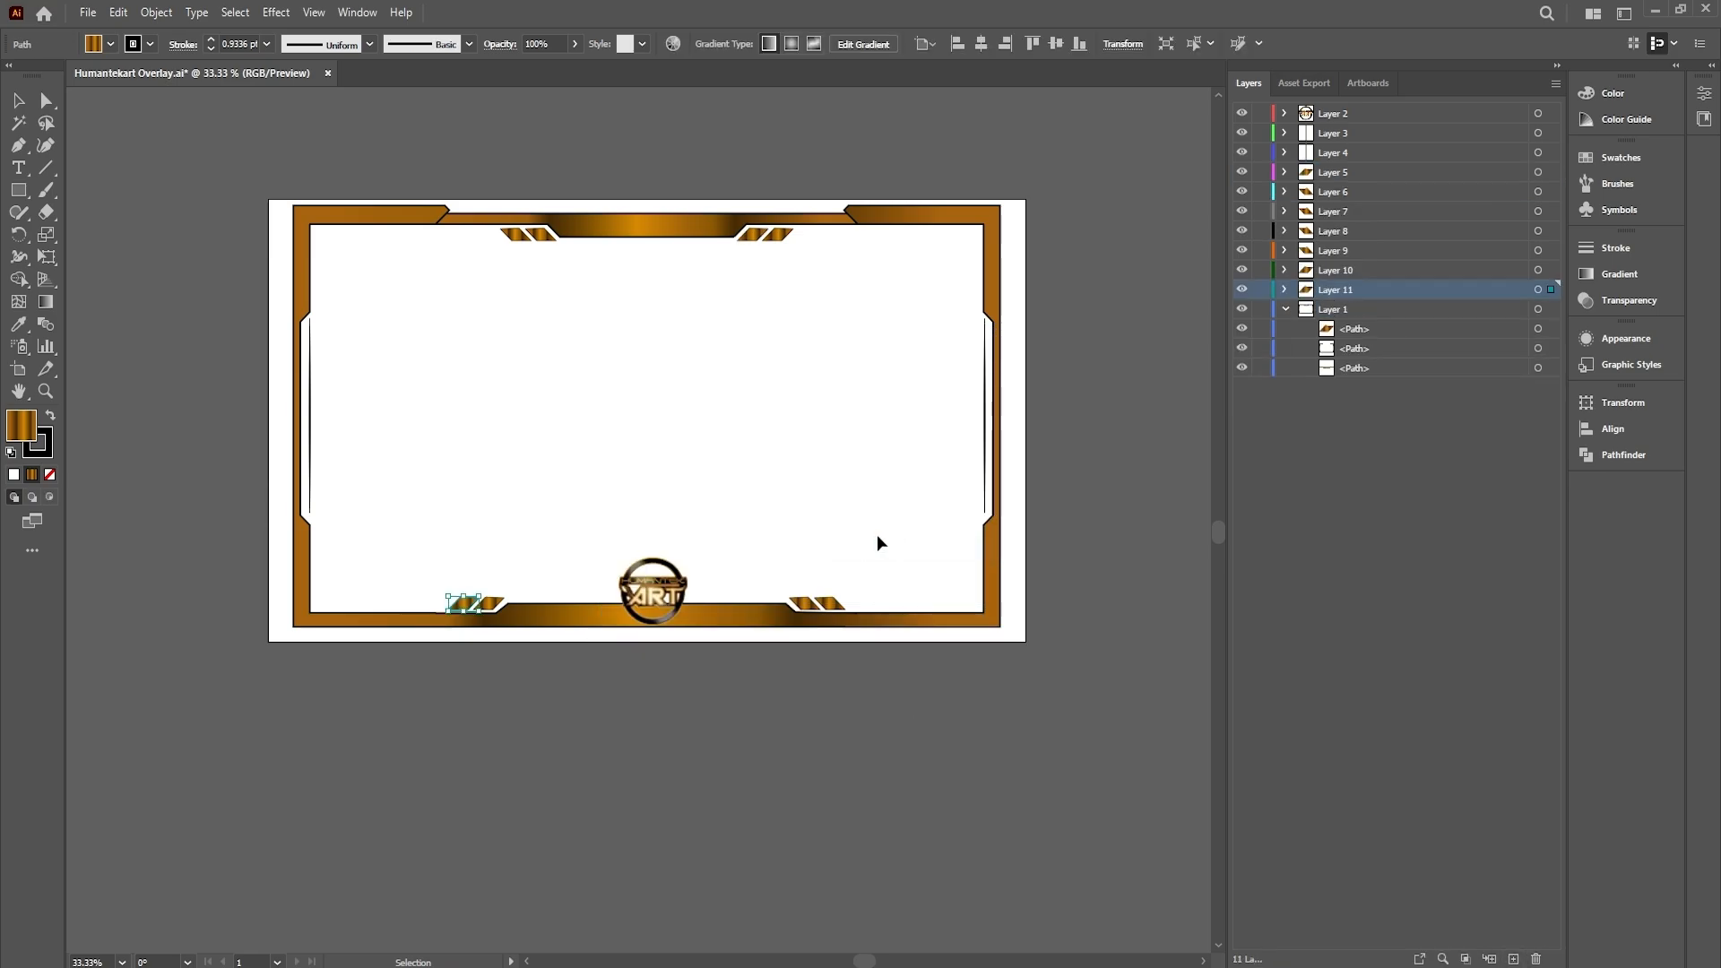
Check the top slanted accents' layers, and move the outer right one from Layer 1 in place onto its own new layer
click(517, 240)
click(543, 237)
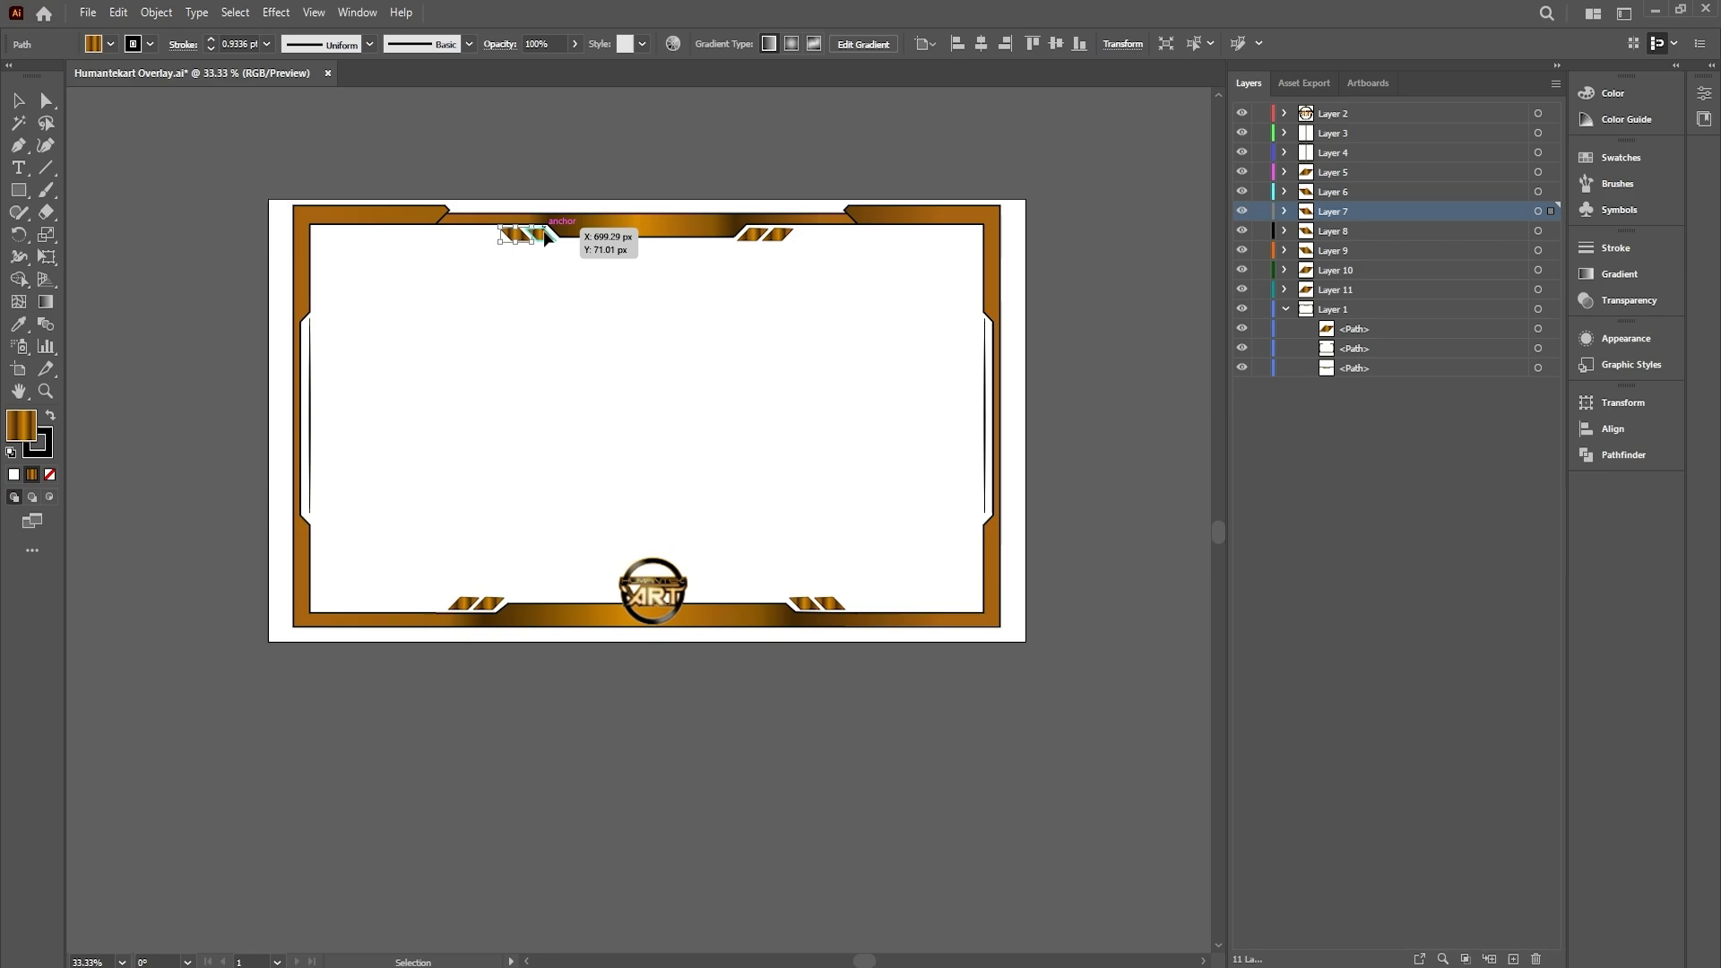
click(751, 238)
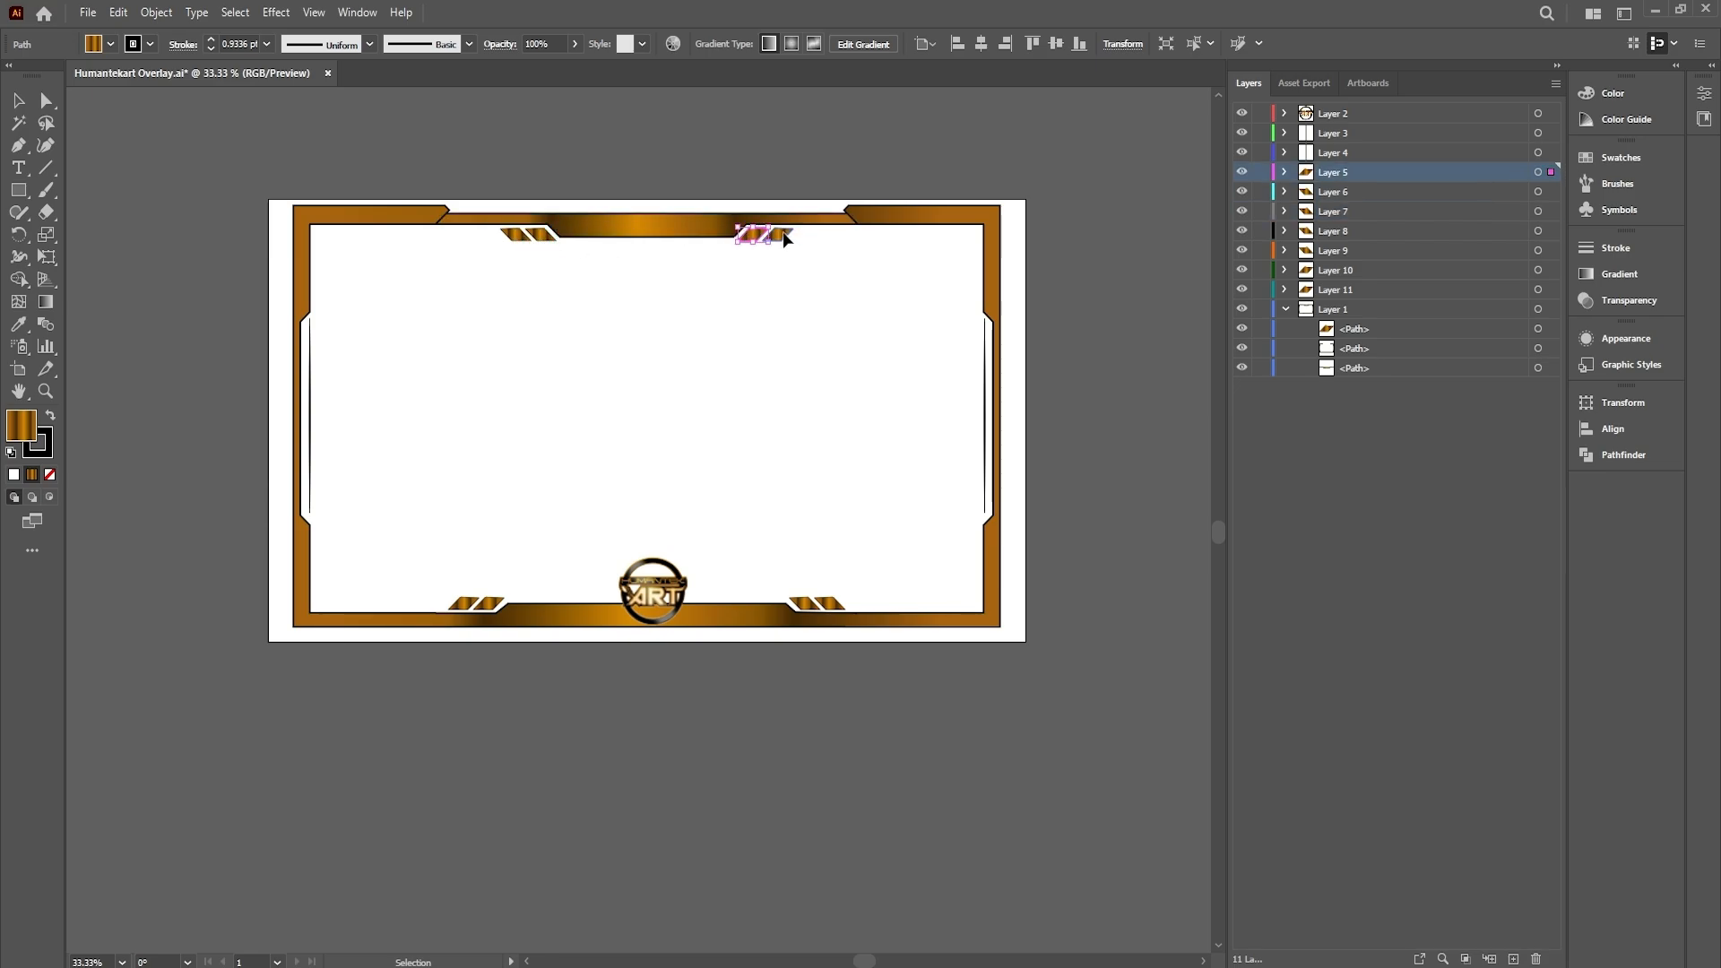
click(785, 238)
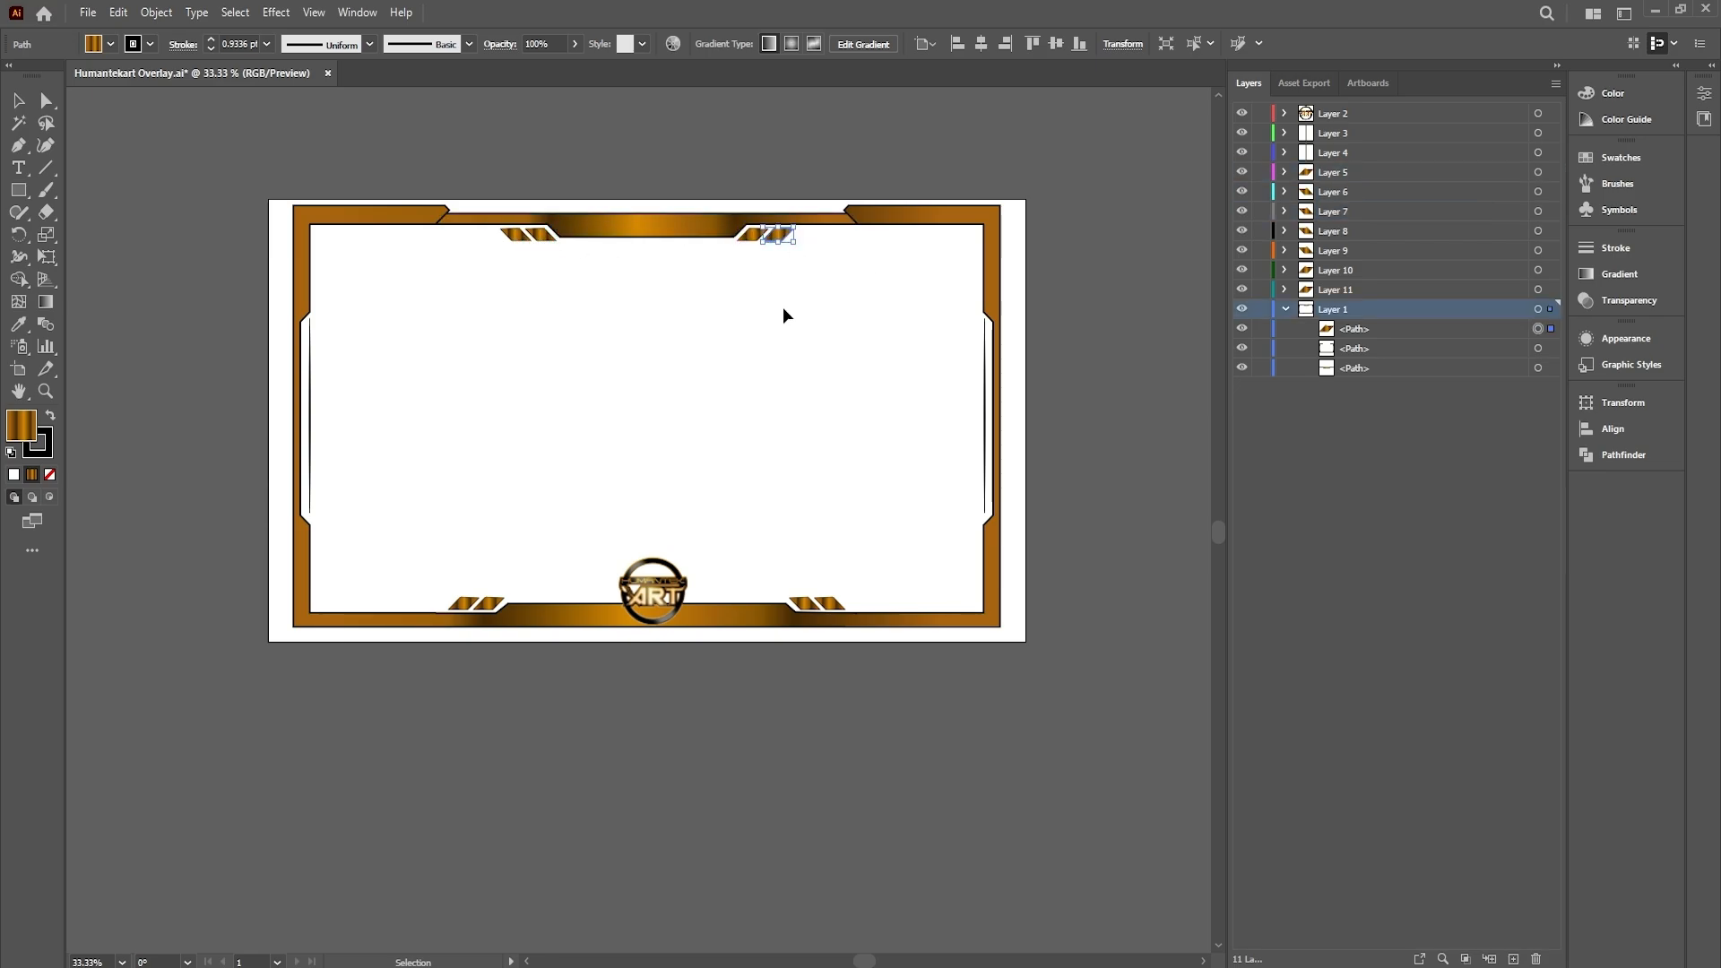
right_click(782, 233)
click(841, 243)
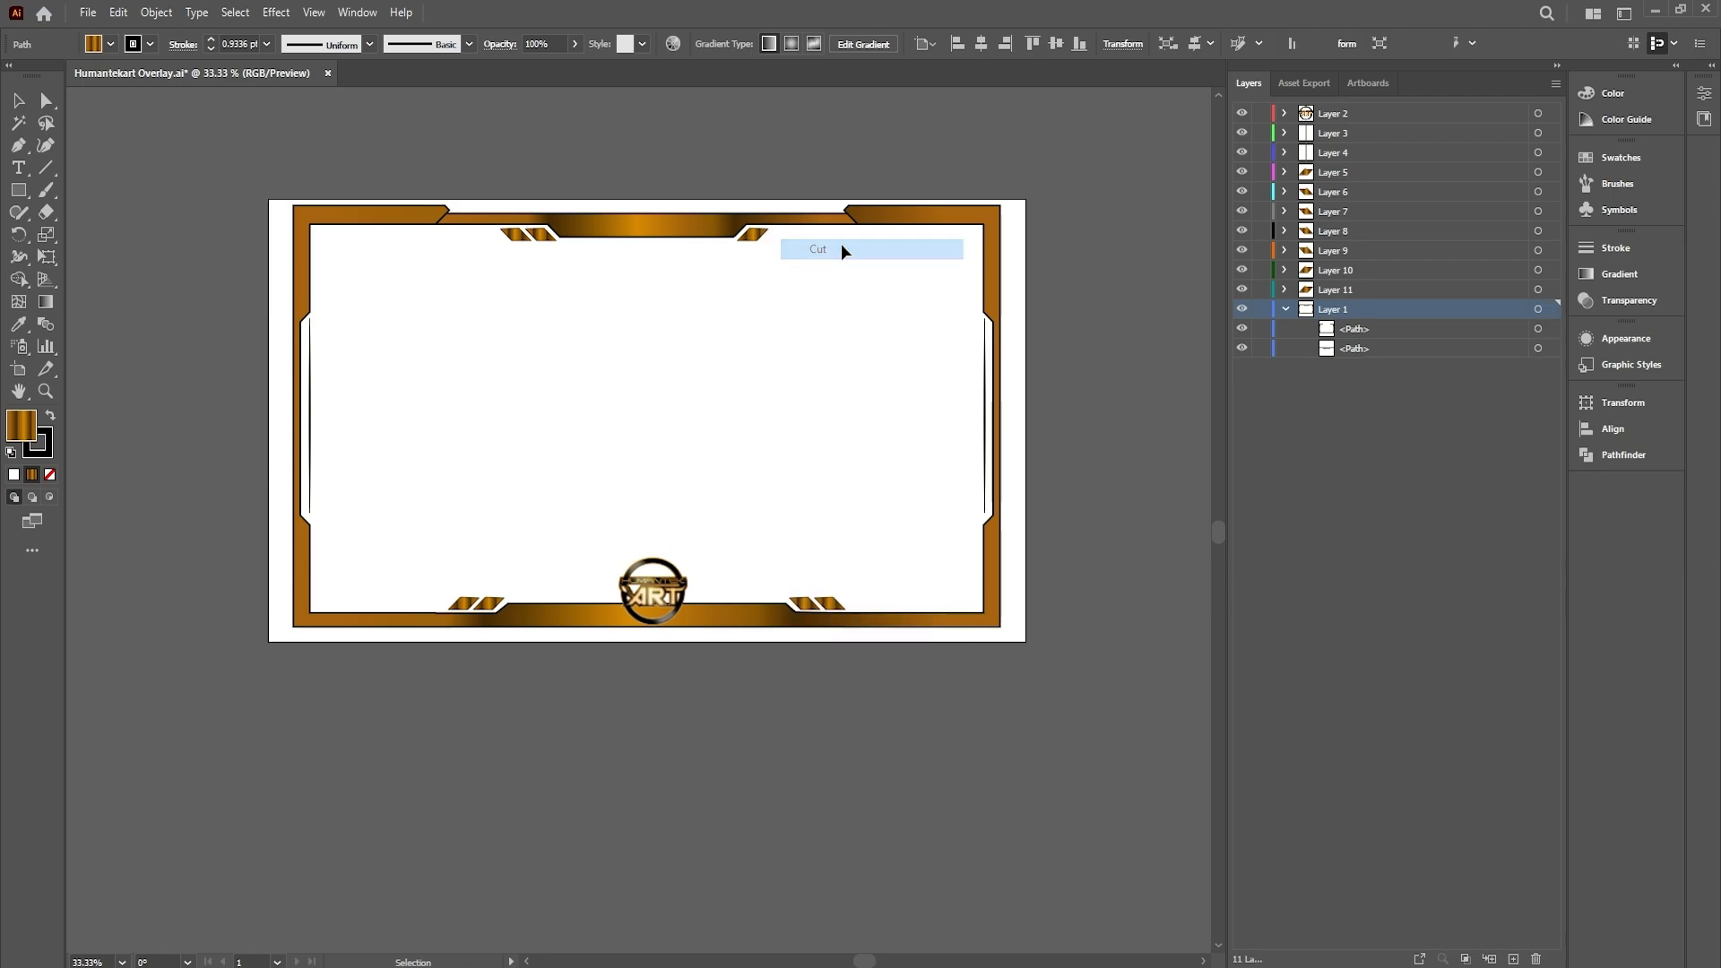
click(1513, 958)
right_click(732, 412)
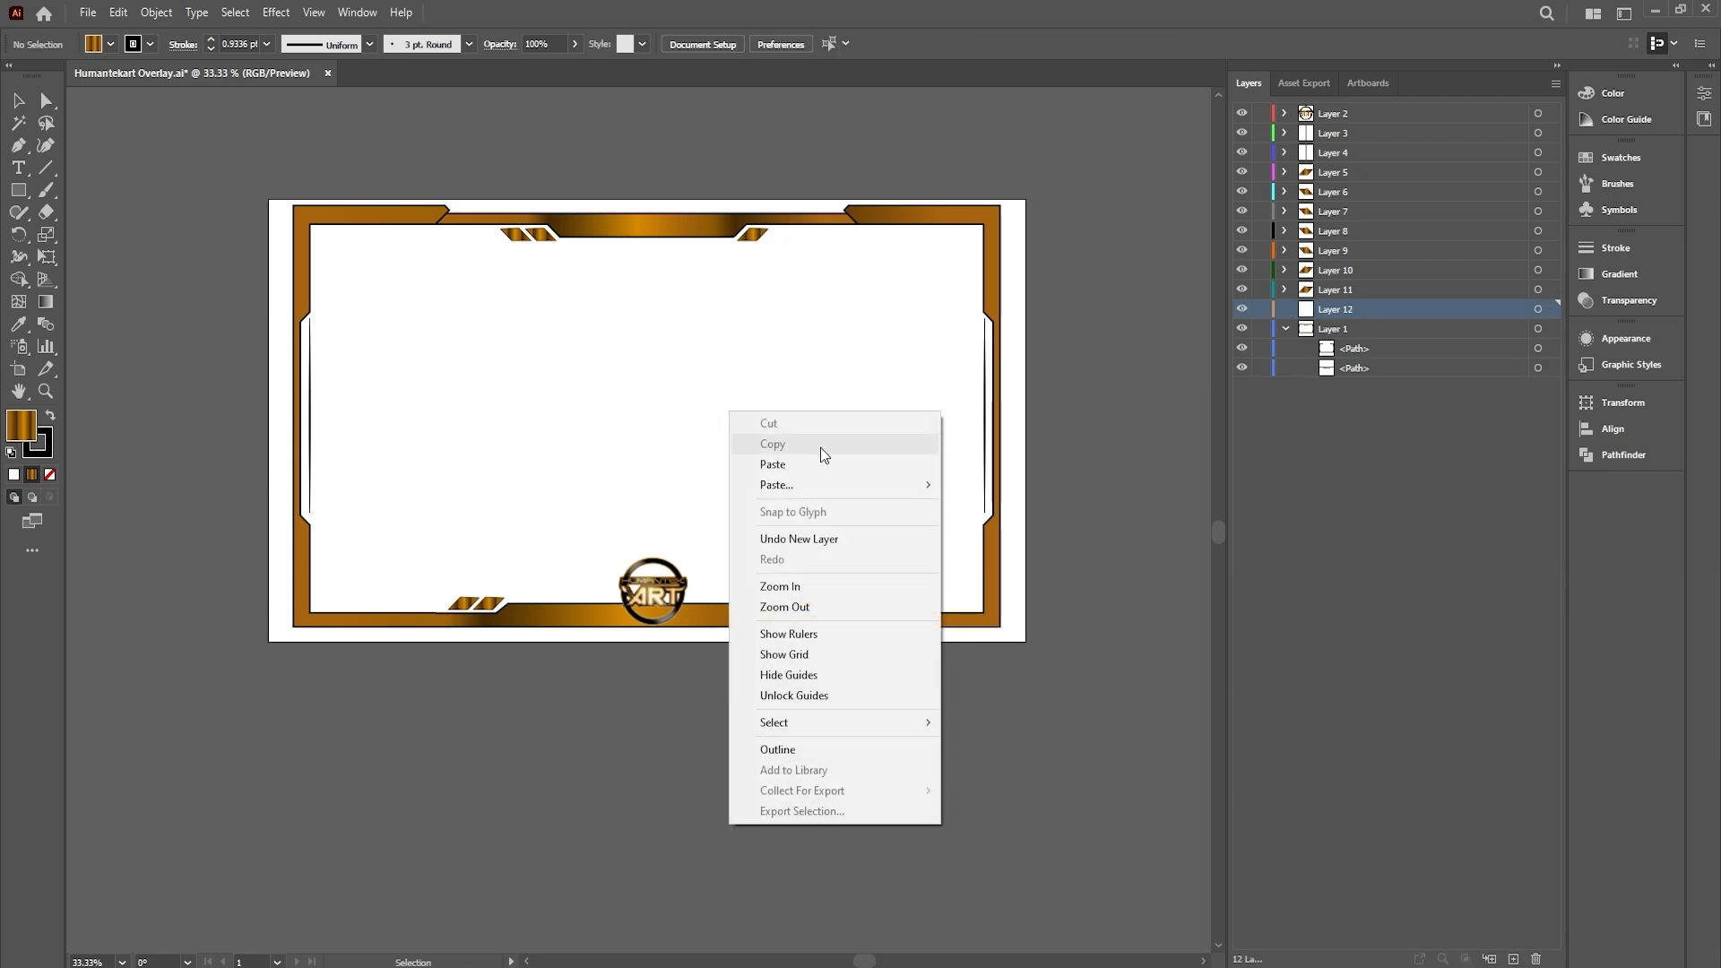
mouse_move(816, 486)
click(1053, 529)
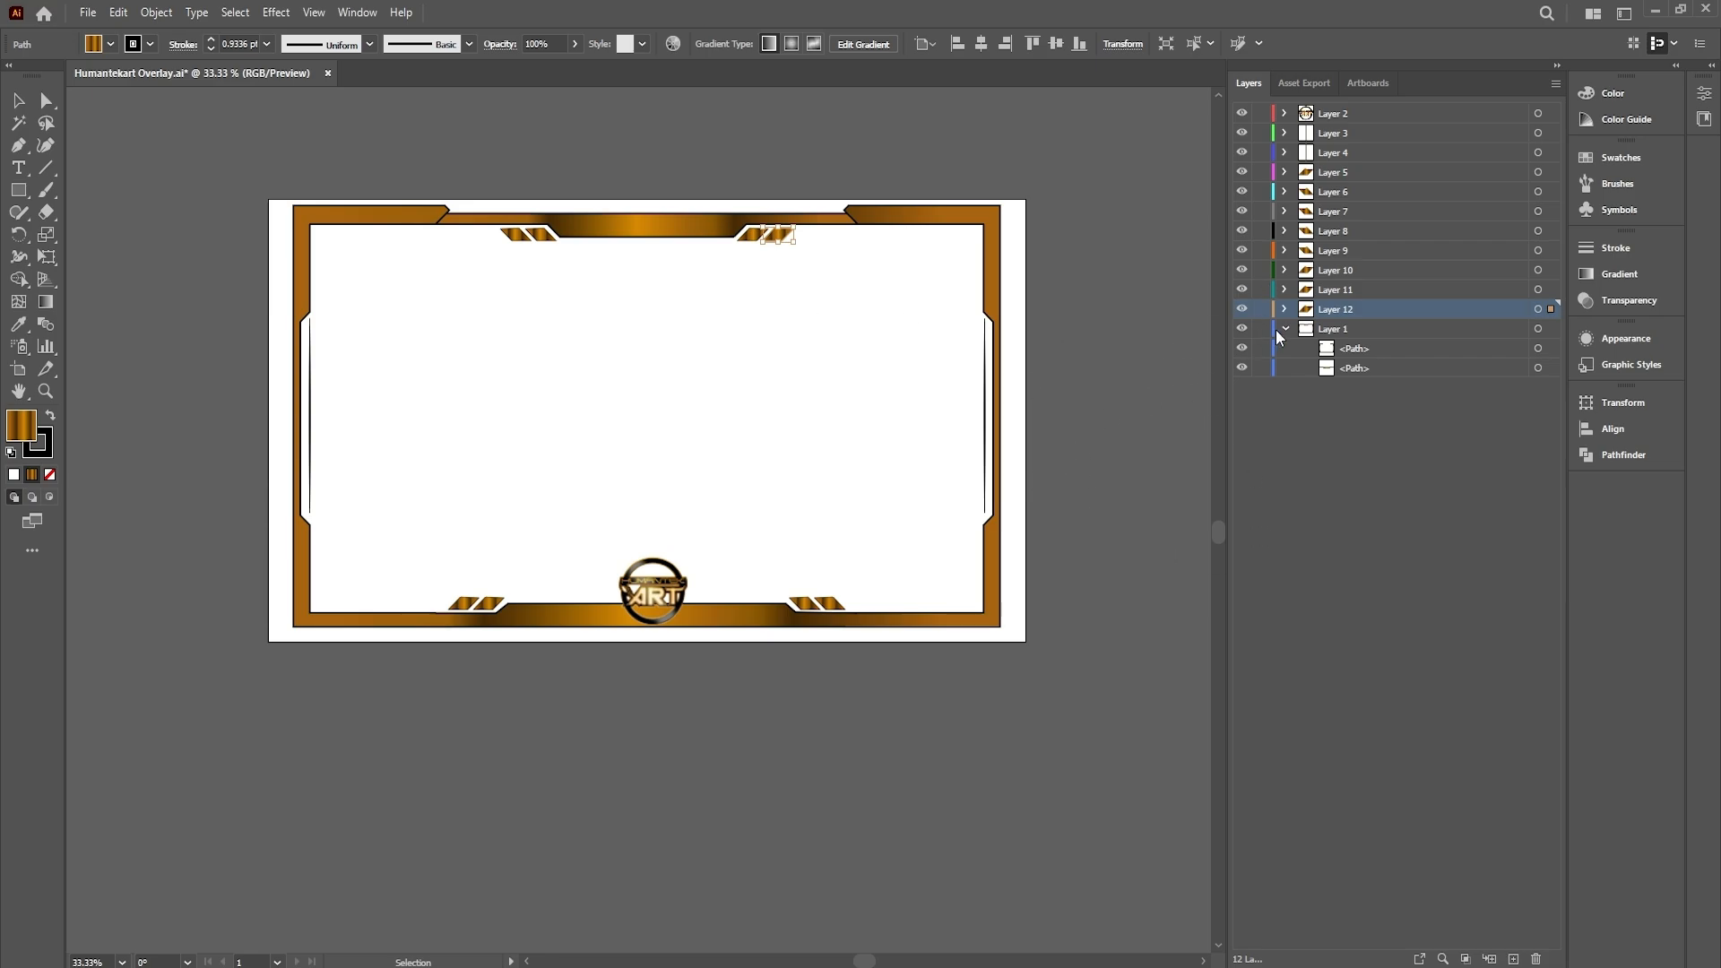
Select Layer 1's contents and toggle the layer's visibility to check what it still contains
click(1538, 330)
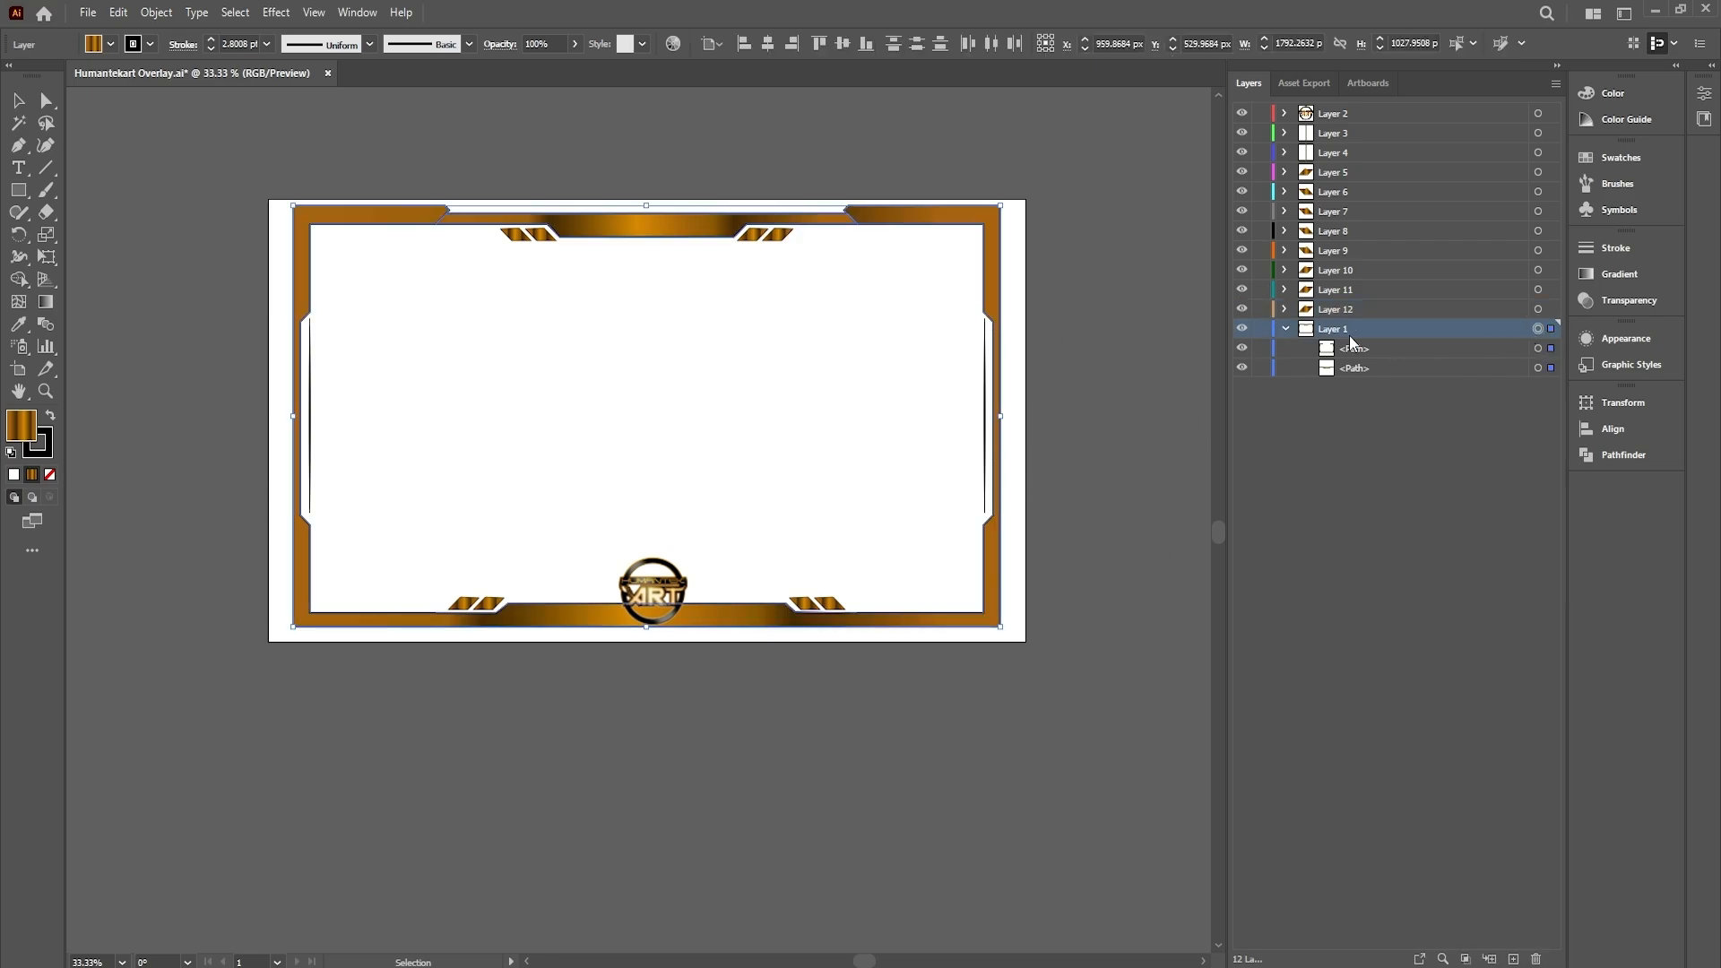
click(1241, 328)
click(1242, 328)
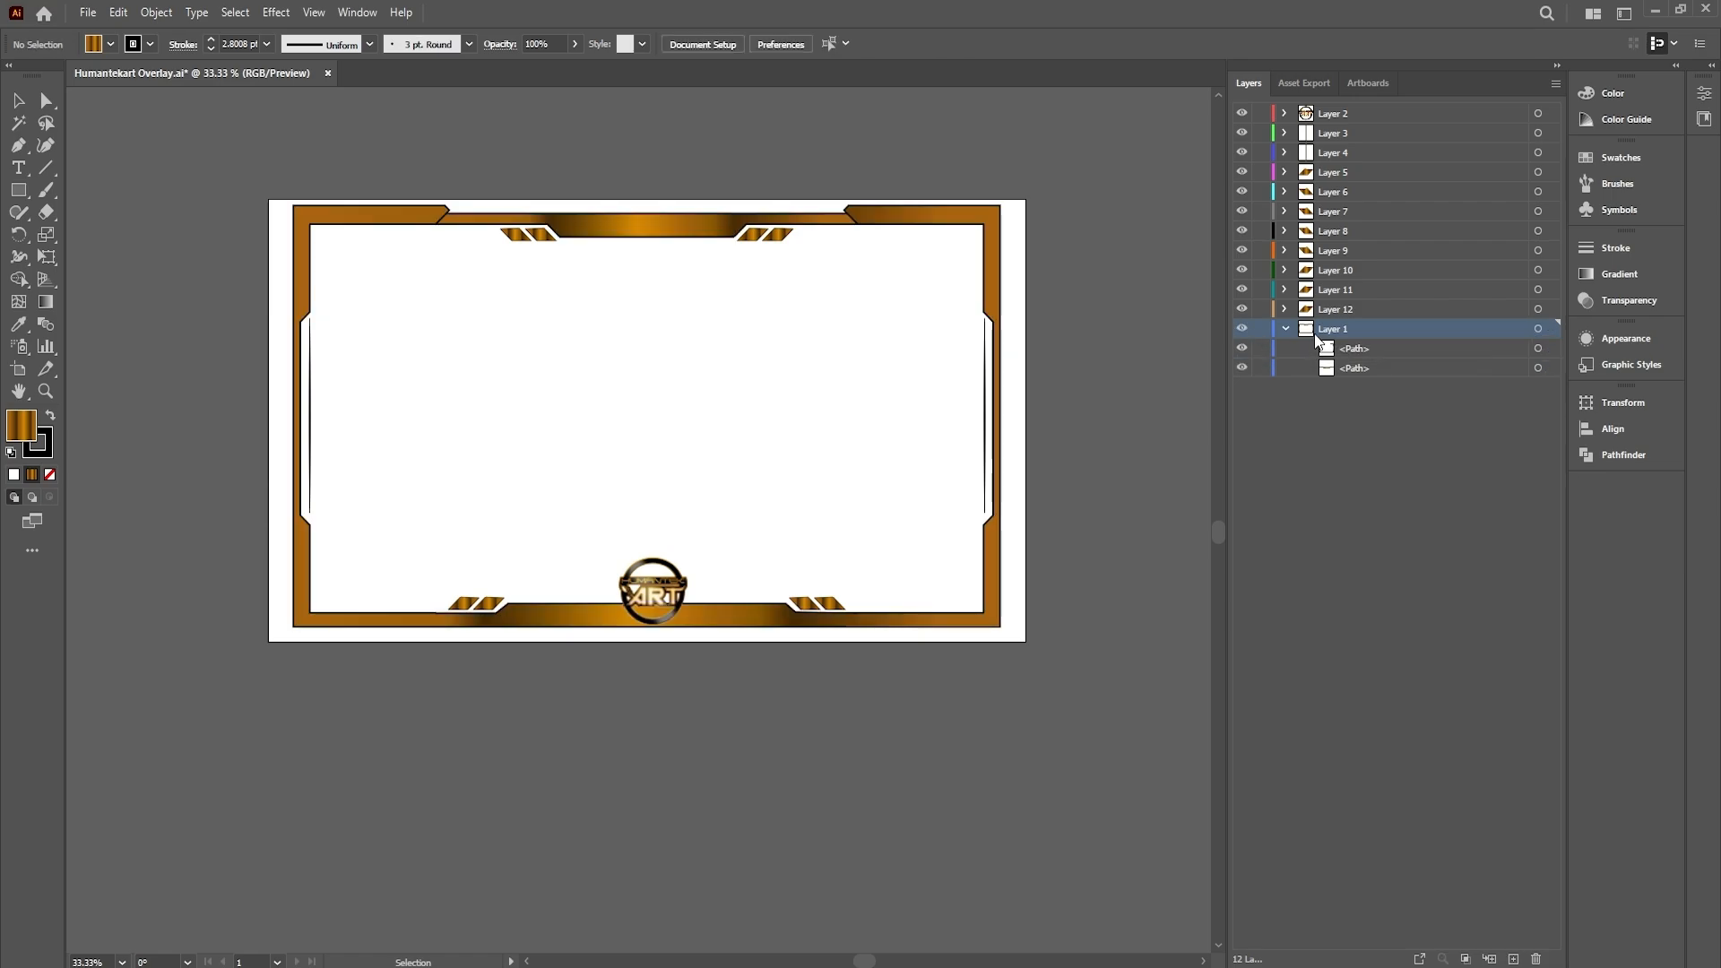
Collapse Layer 1 and toggle the layers' visibility down the list to examine which frame element each one holds
click(1286, 329)
click(1242, 115)
click(1241, 115)
click(1242, 133)
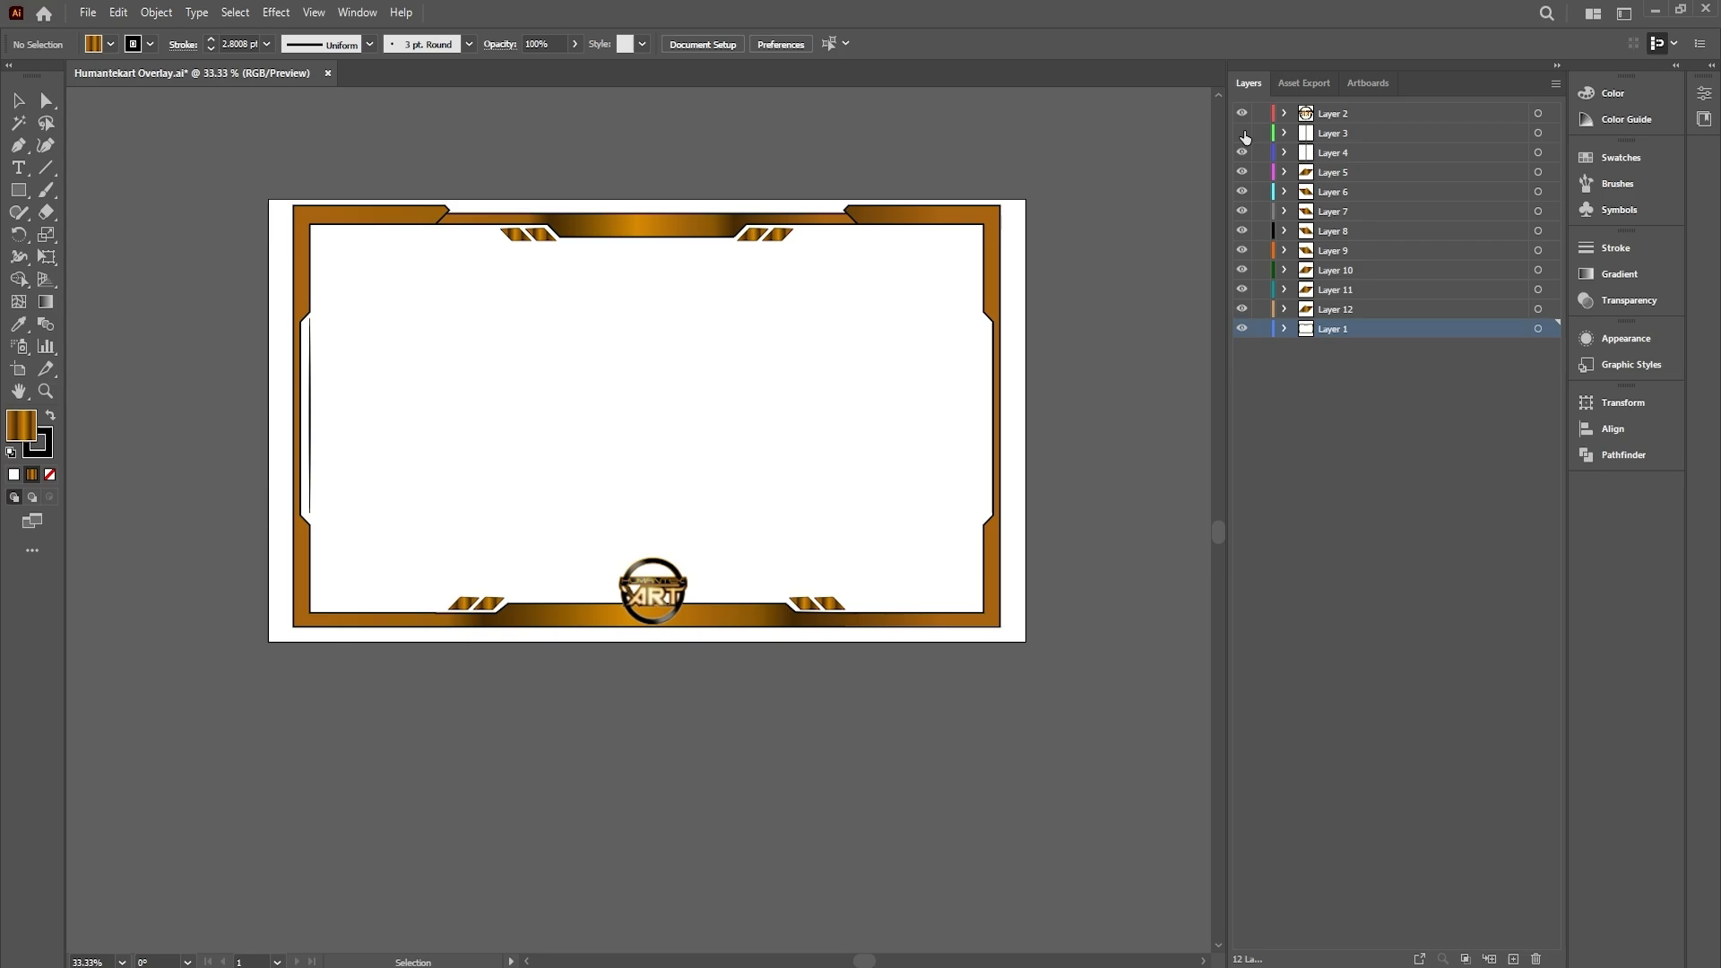
click(1241, 133)
click(1242, 153)
click(1241, 153)
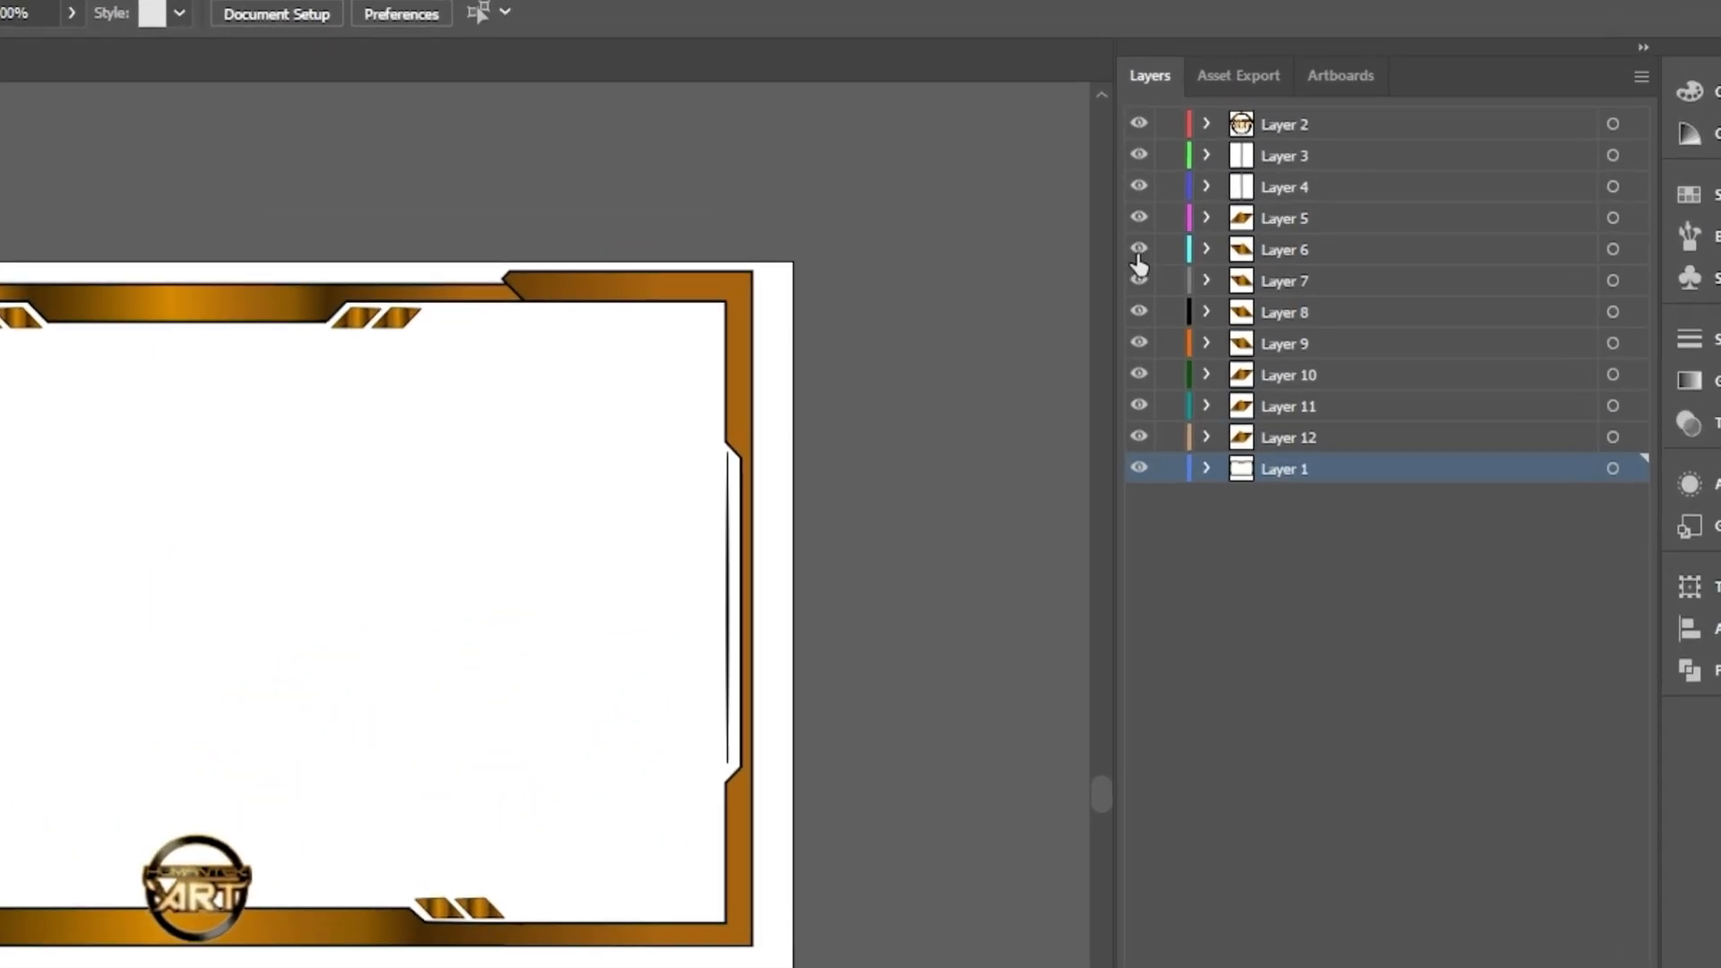
click(1139, 251)
click(1138, 251)
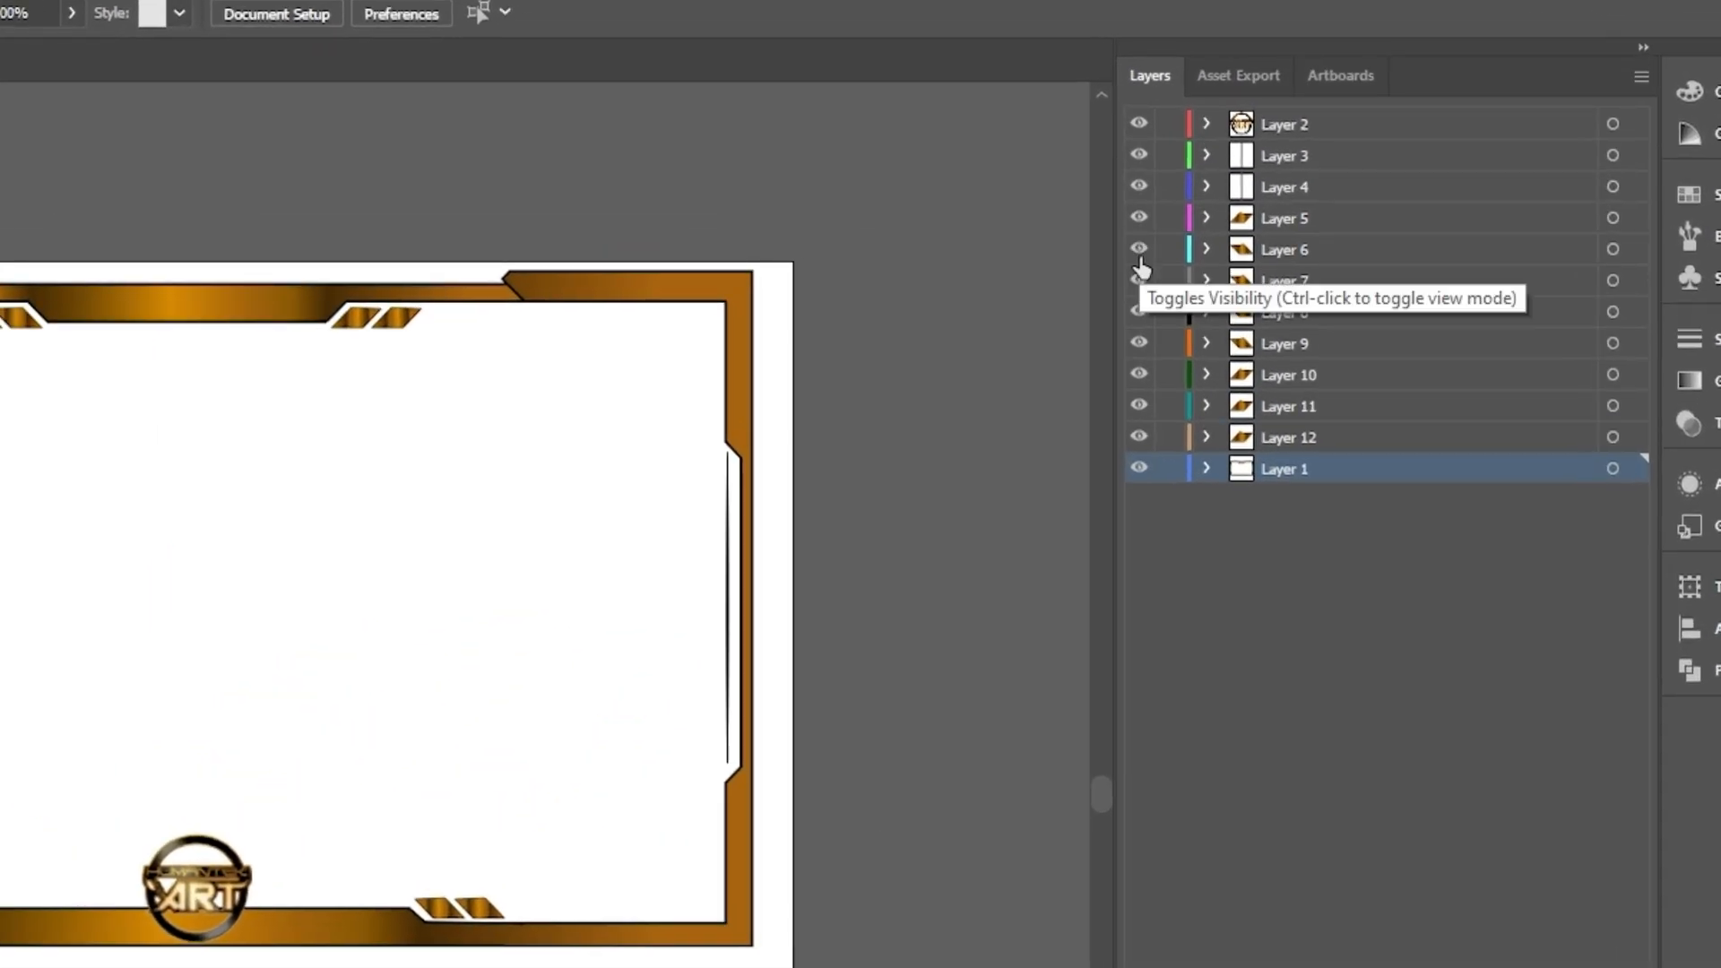
click(1138, 280)
click(1138, 280)
click(1138, 311)
click(1138, 311)
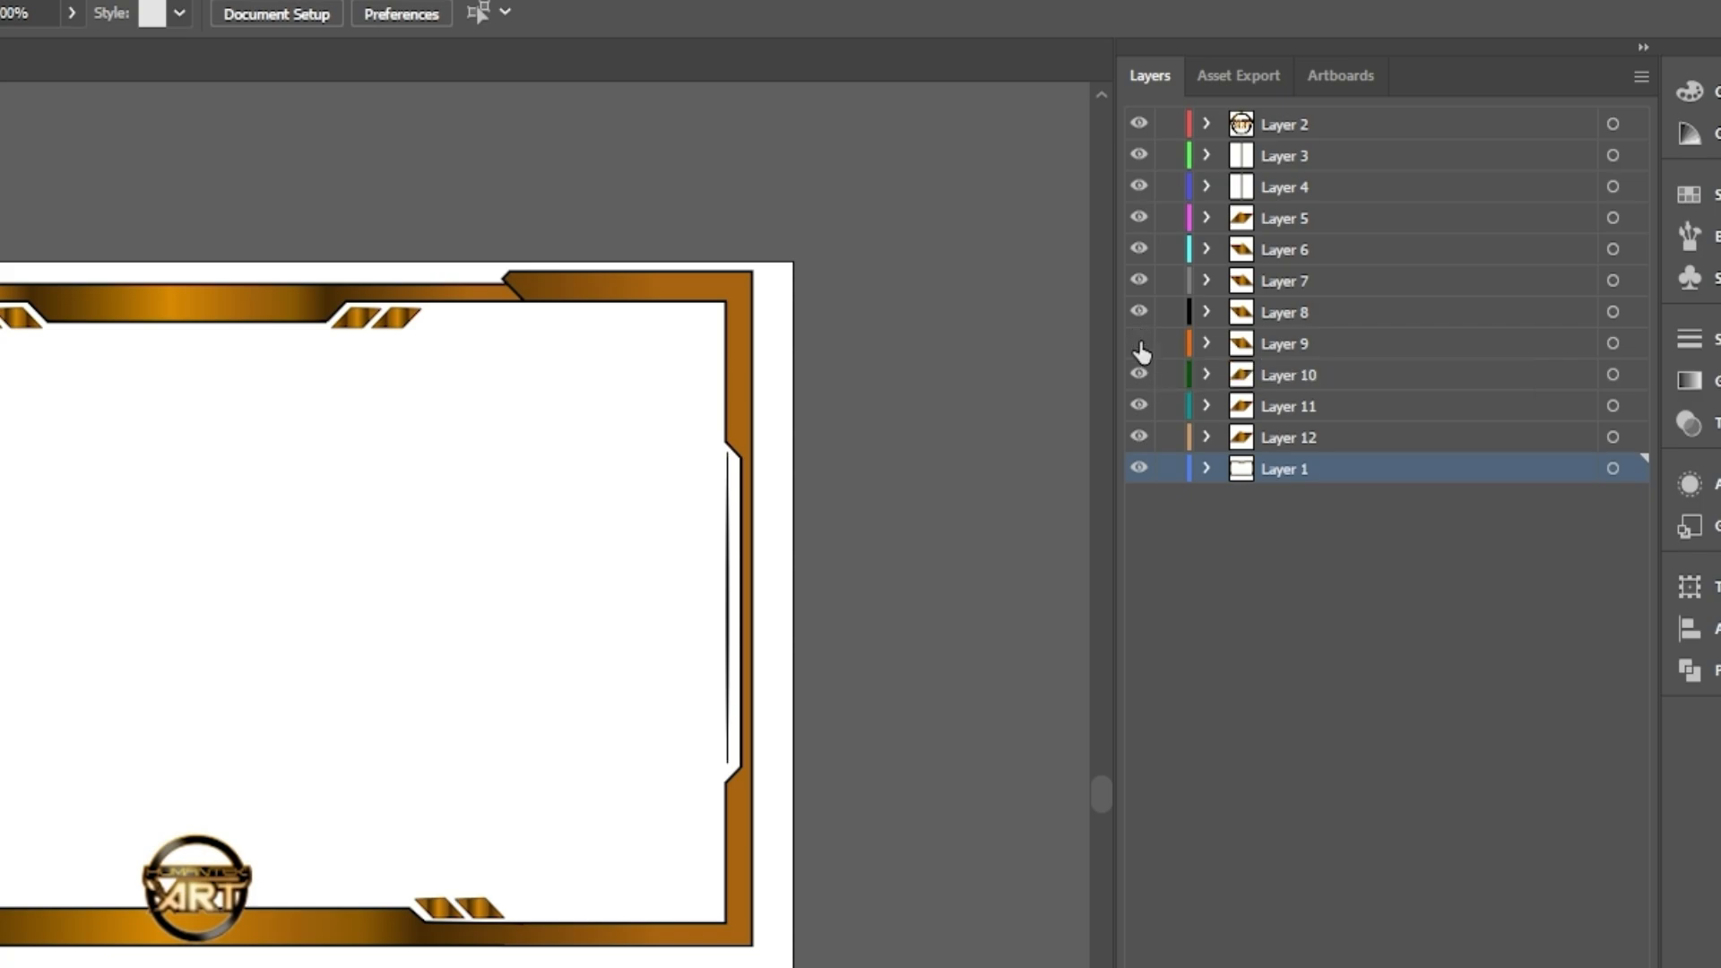
click(1138, 343)
click(1138, 342)
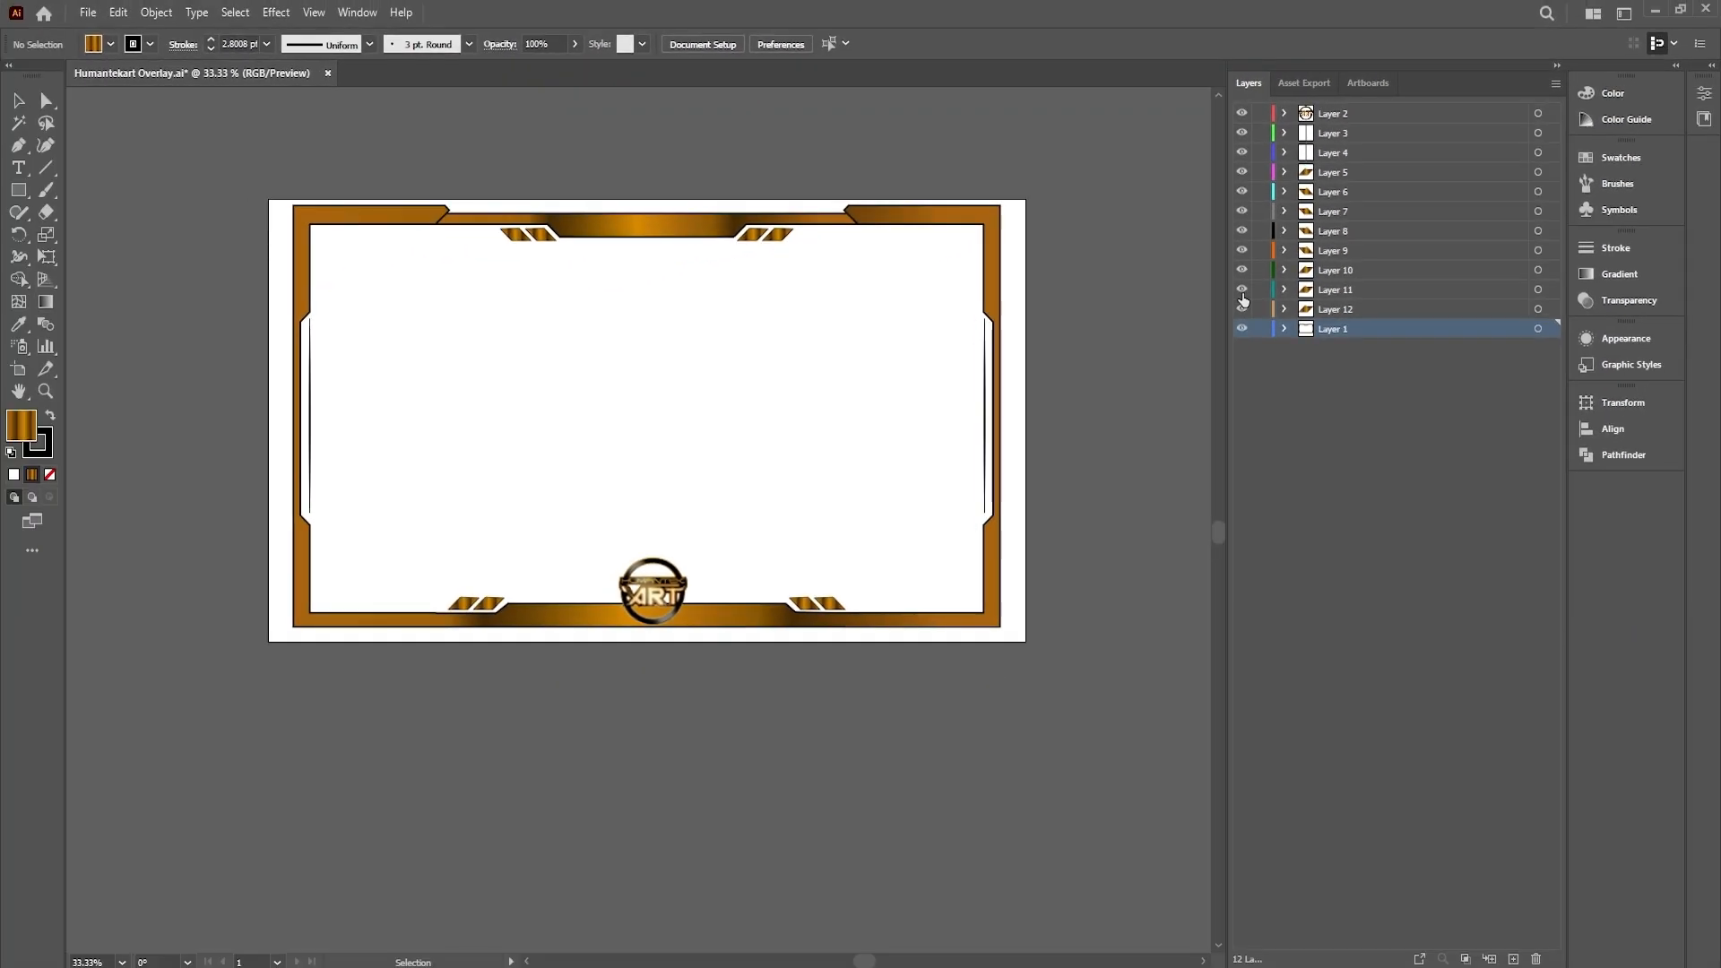
click(1241, 290)
click(1242, 289)
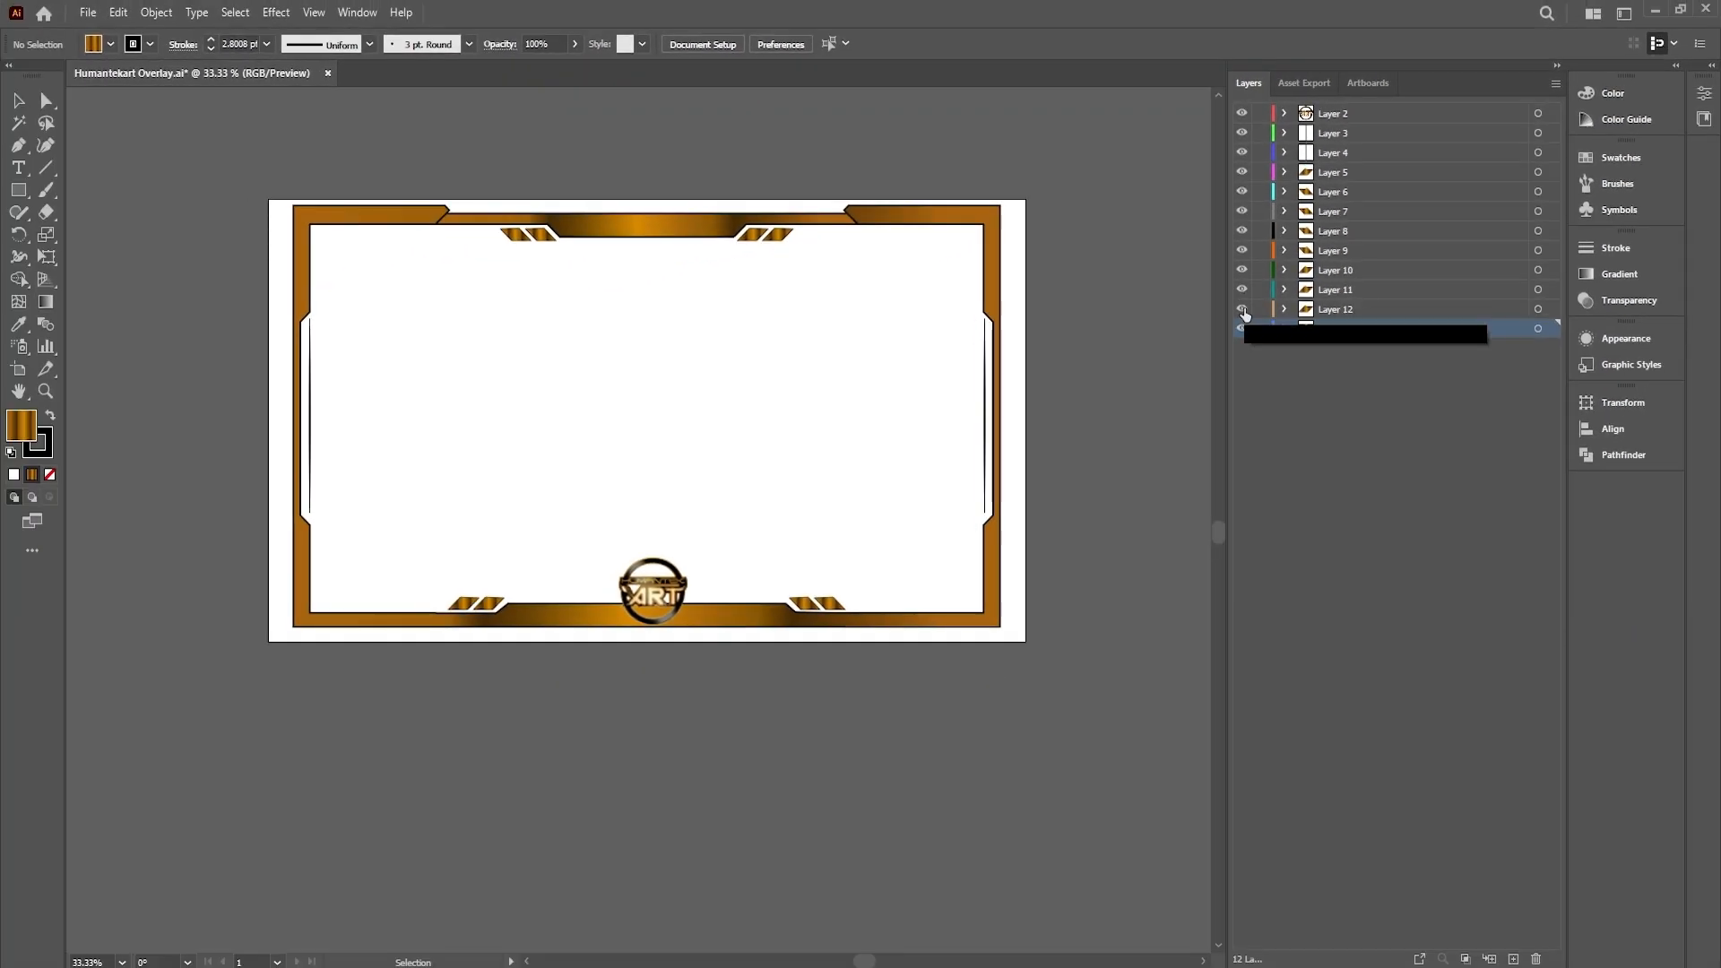
click(1242, 309)
click(1242, 310)
click(1242, 328)
click(1241, 328)
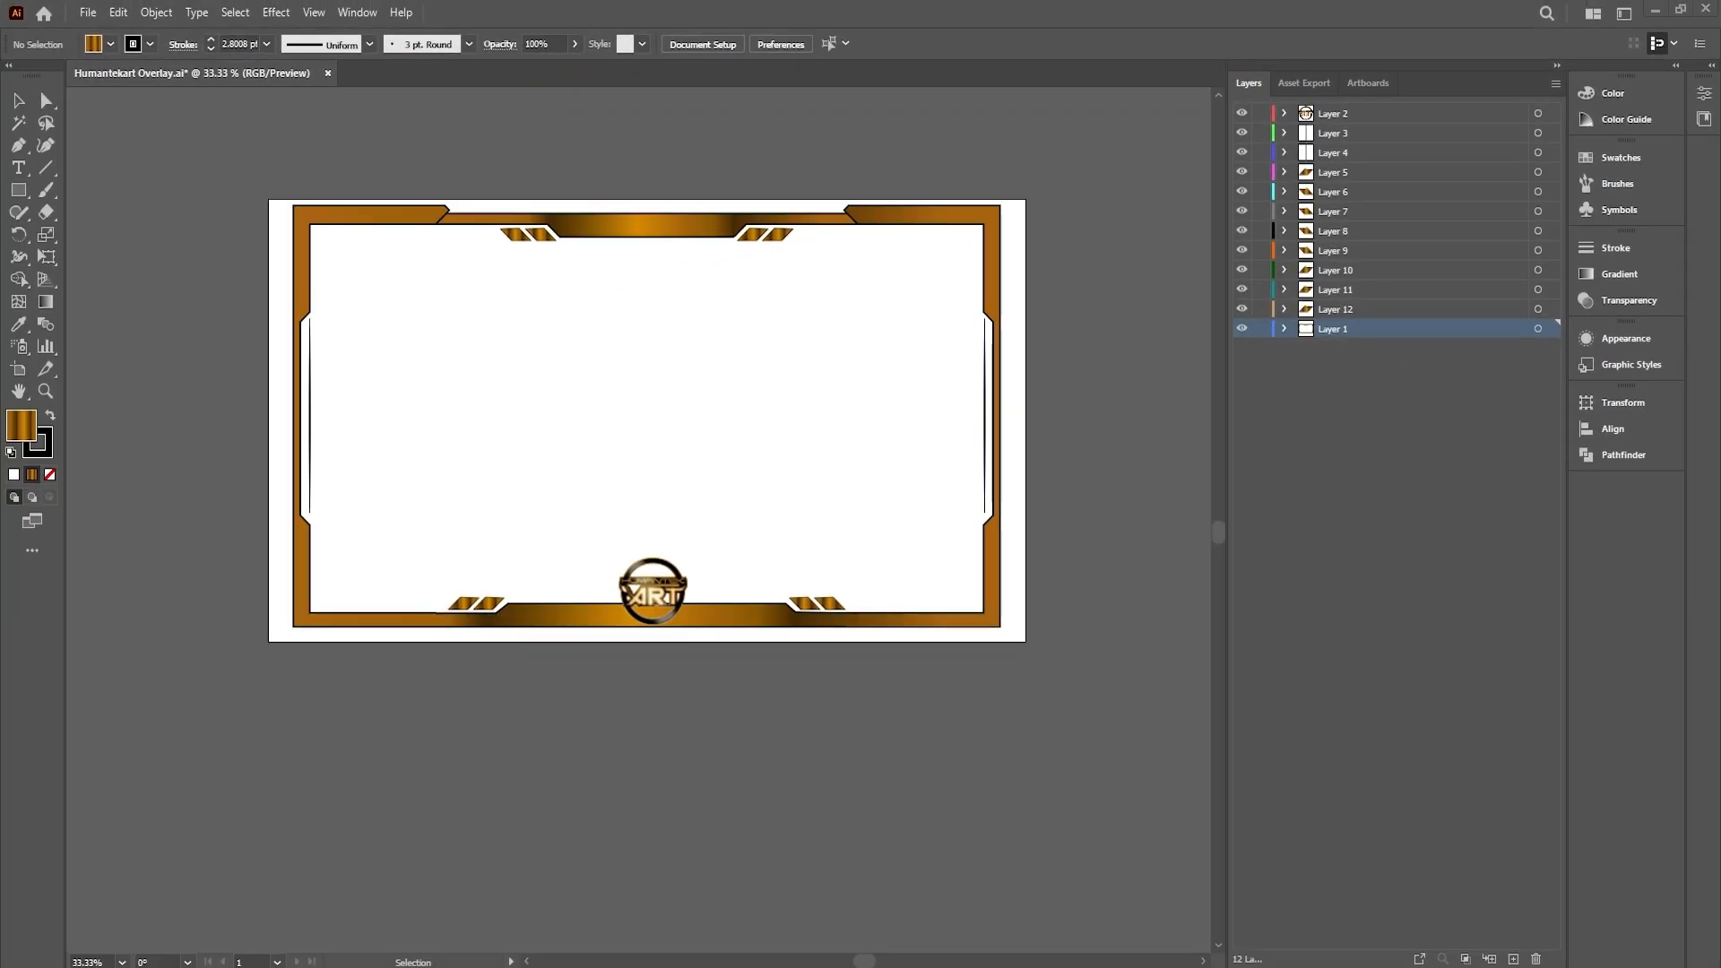
Save a copy of the document as Humantekart Overlay layered.ai in the Overlay folder, using the Illustrator 2020 version
scroll(1002, 389, down, 2)
click(88, 12)
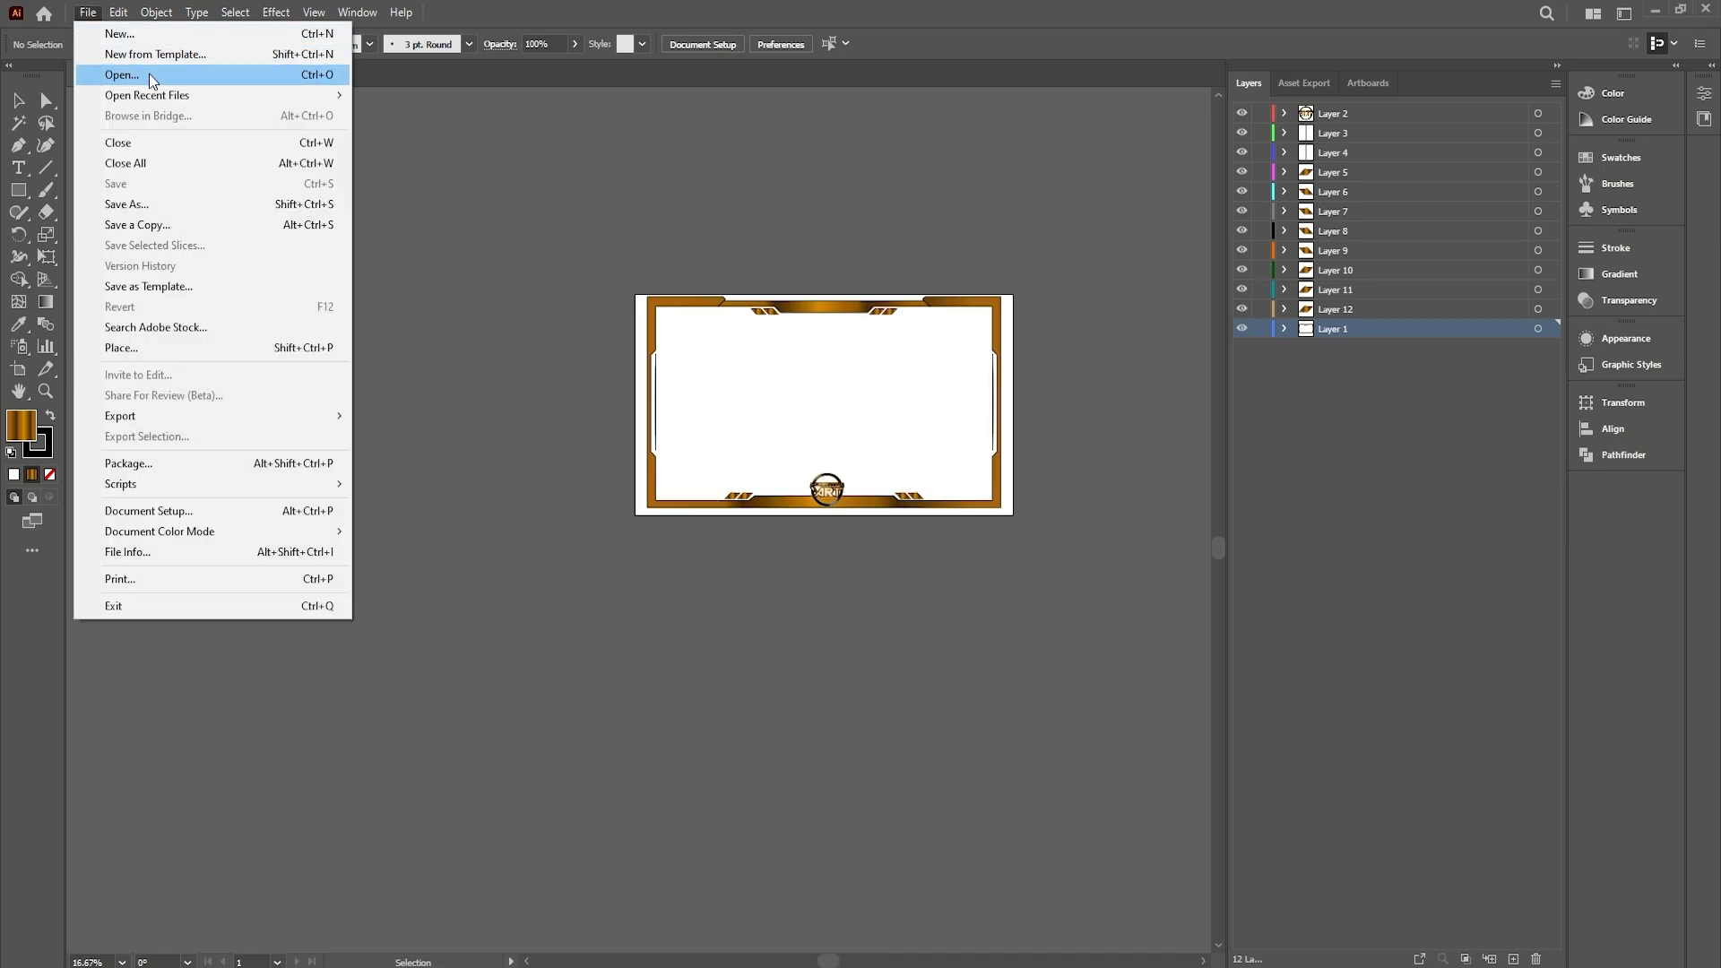
click(139, 205)
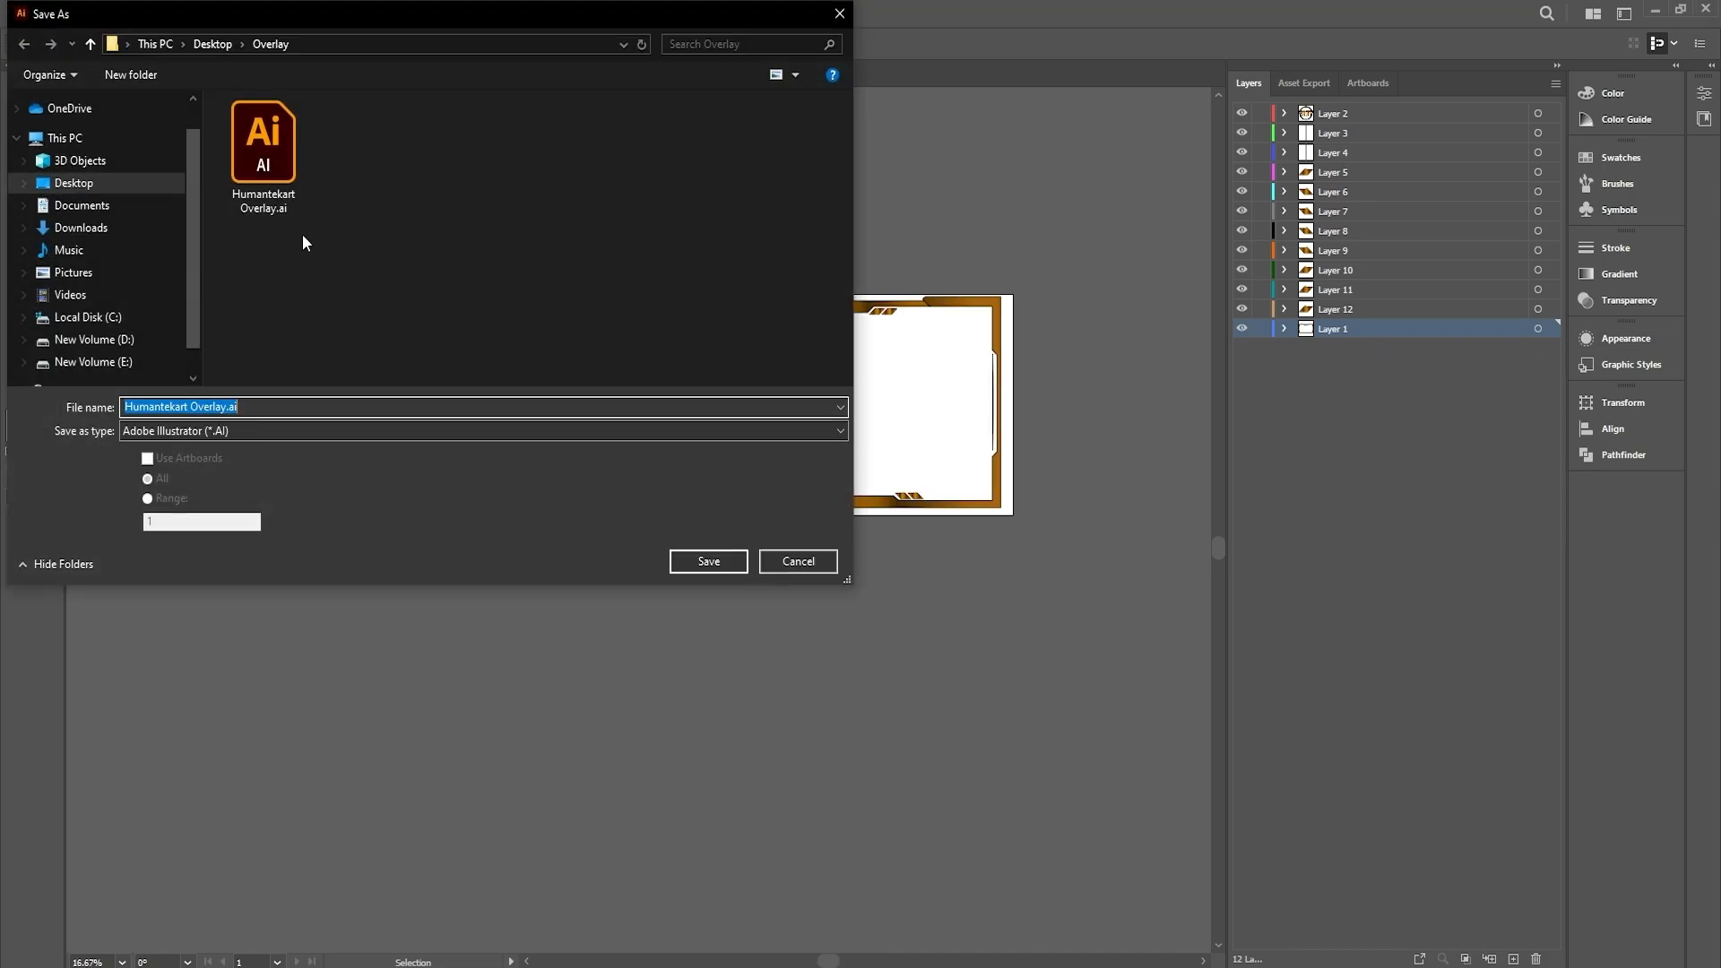
click(224, 408)
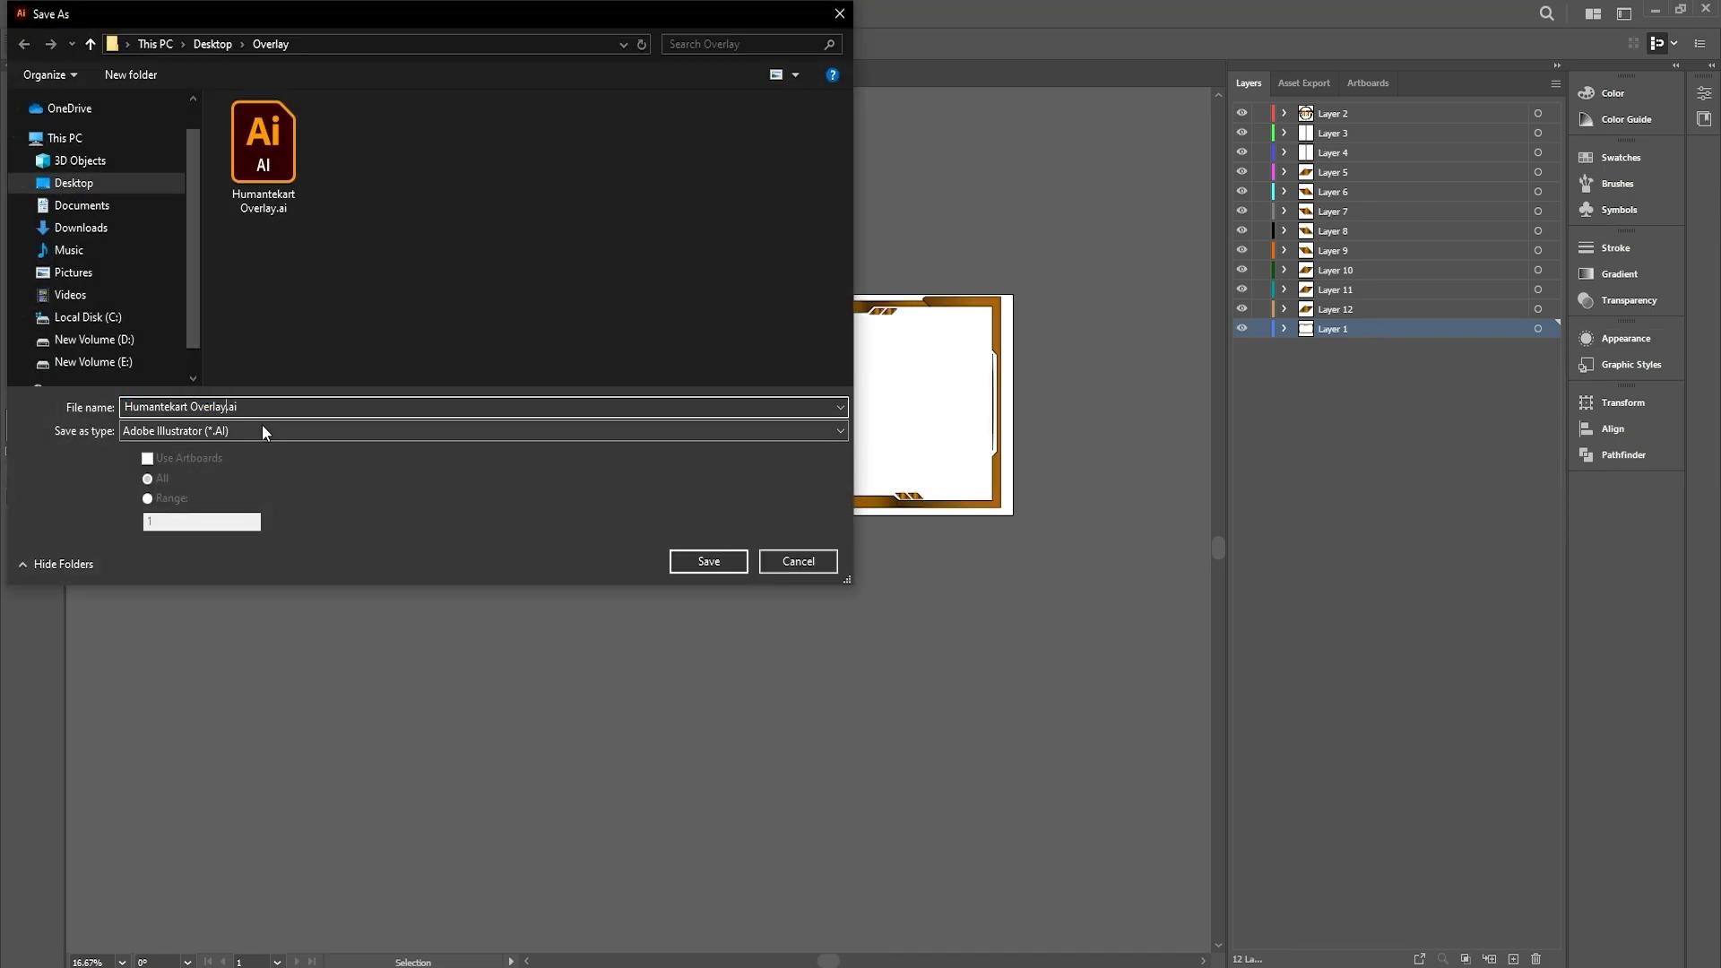
text(layered)
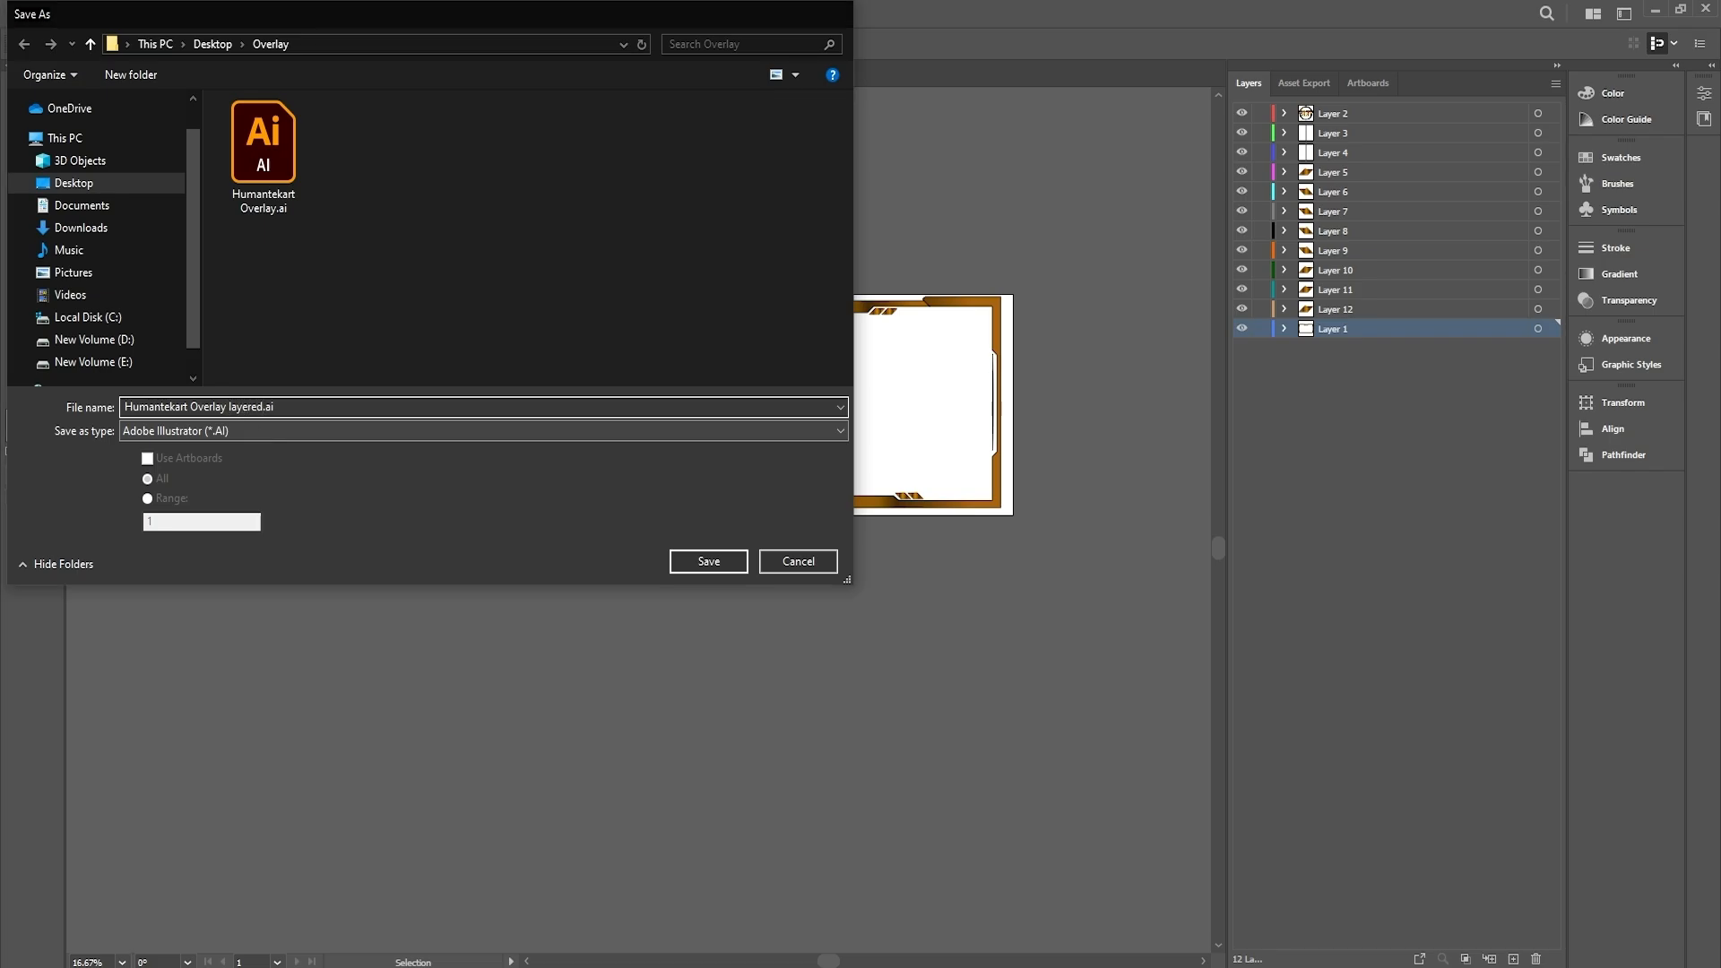
key(Return)
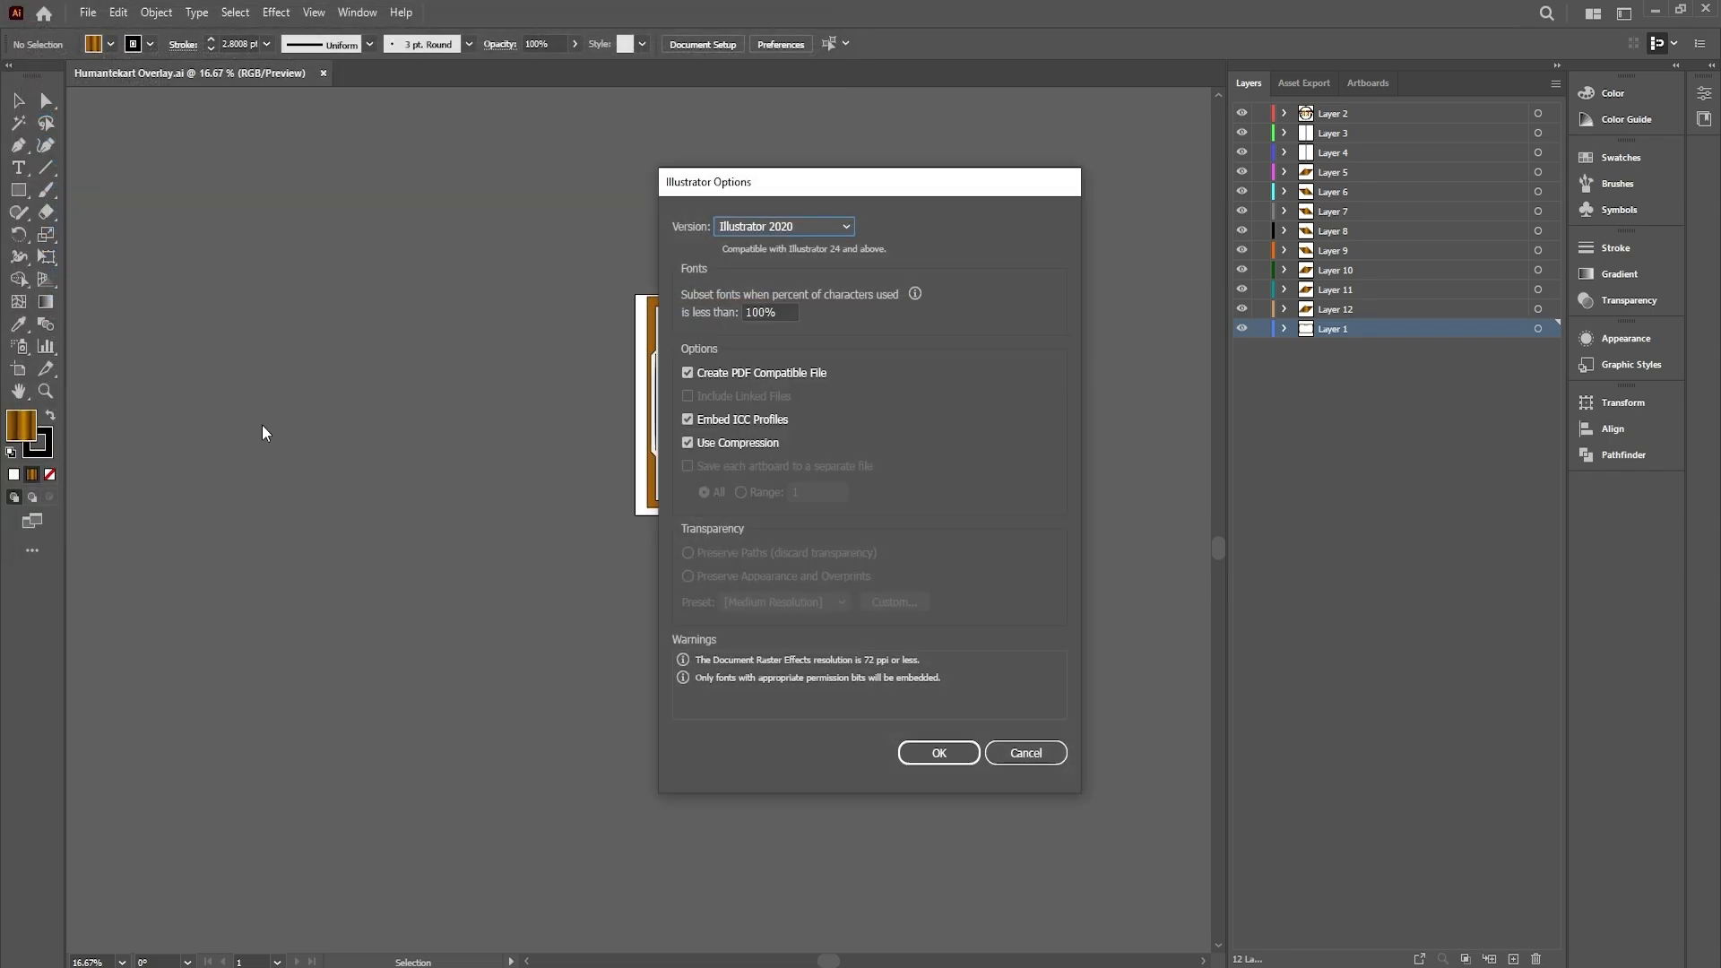
click(956, 760)
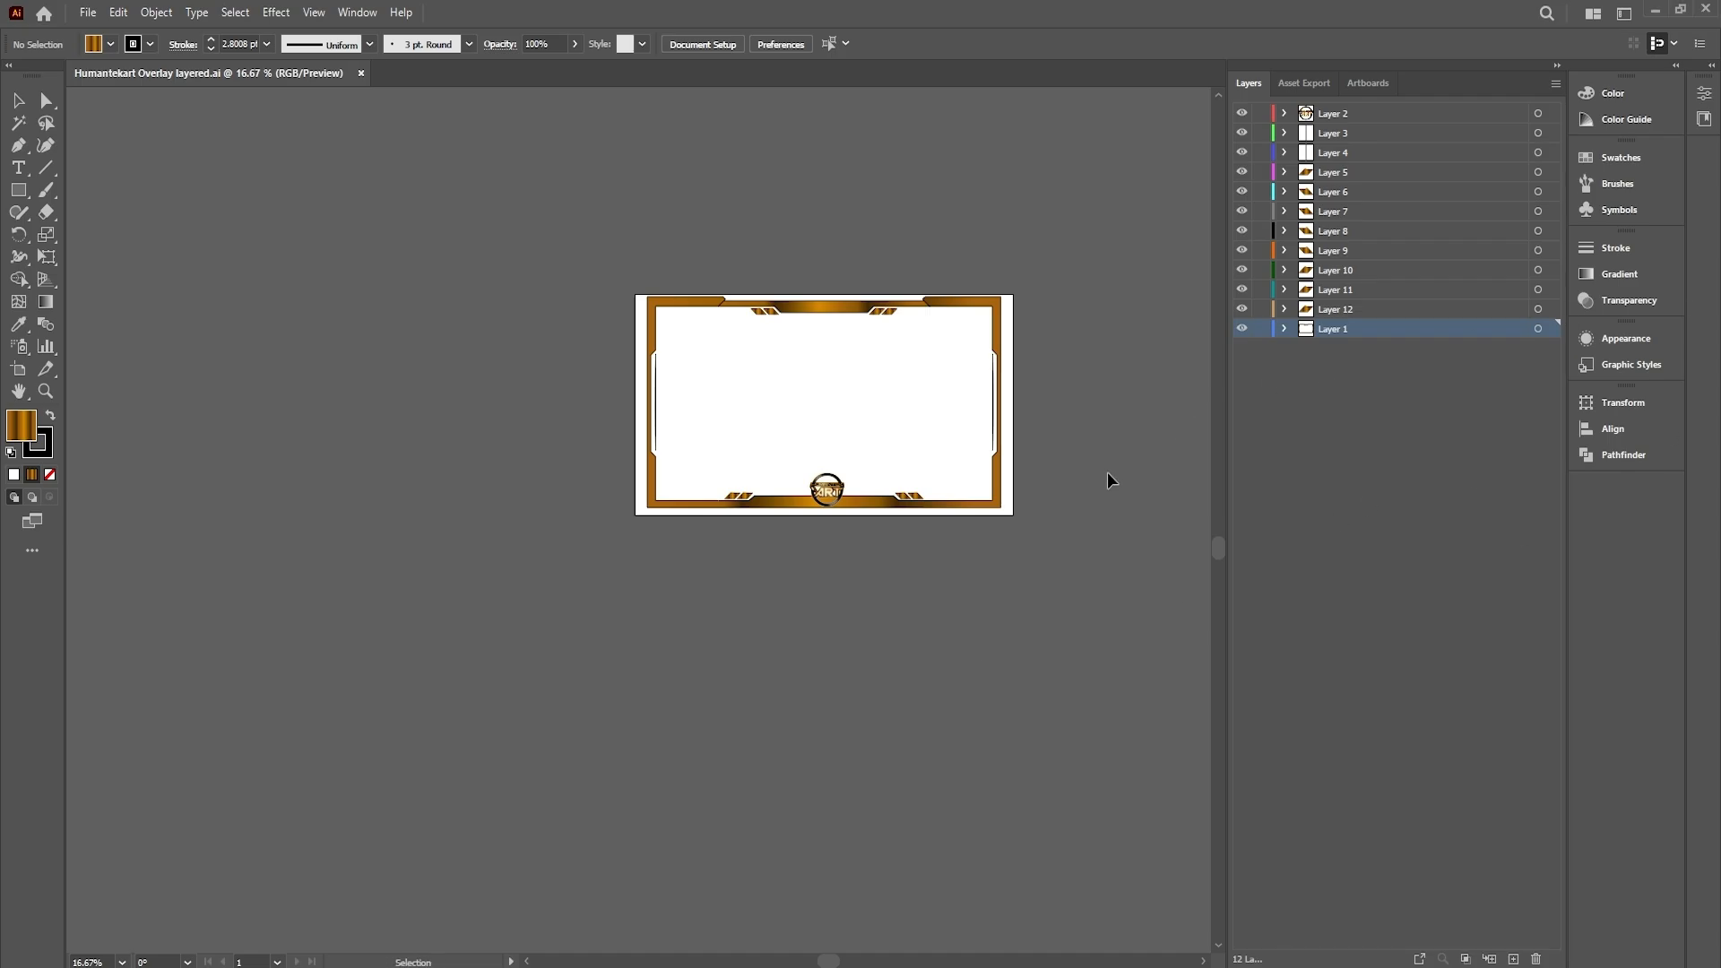
Launch Adobe After Effects
key(super)
text(after)
key(Return)
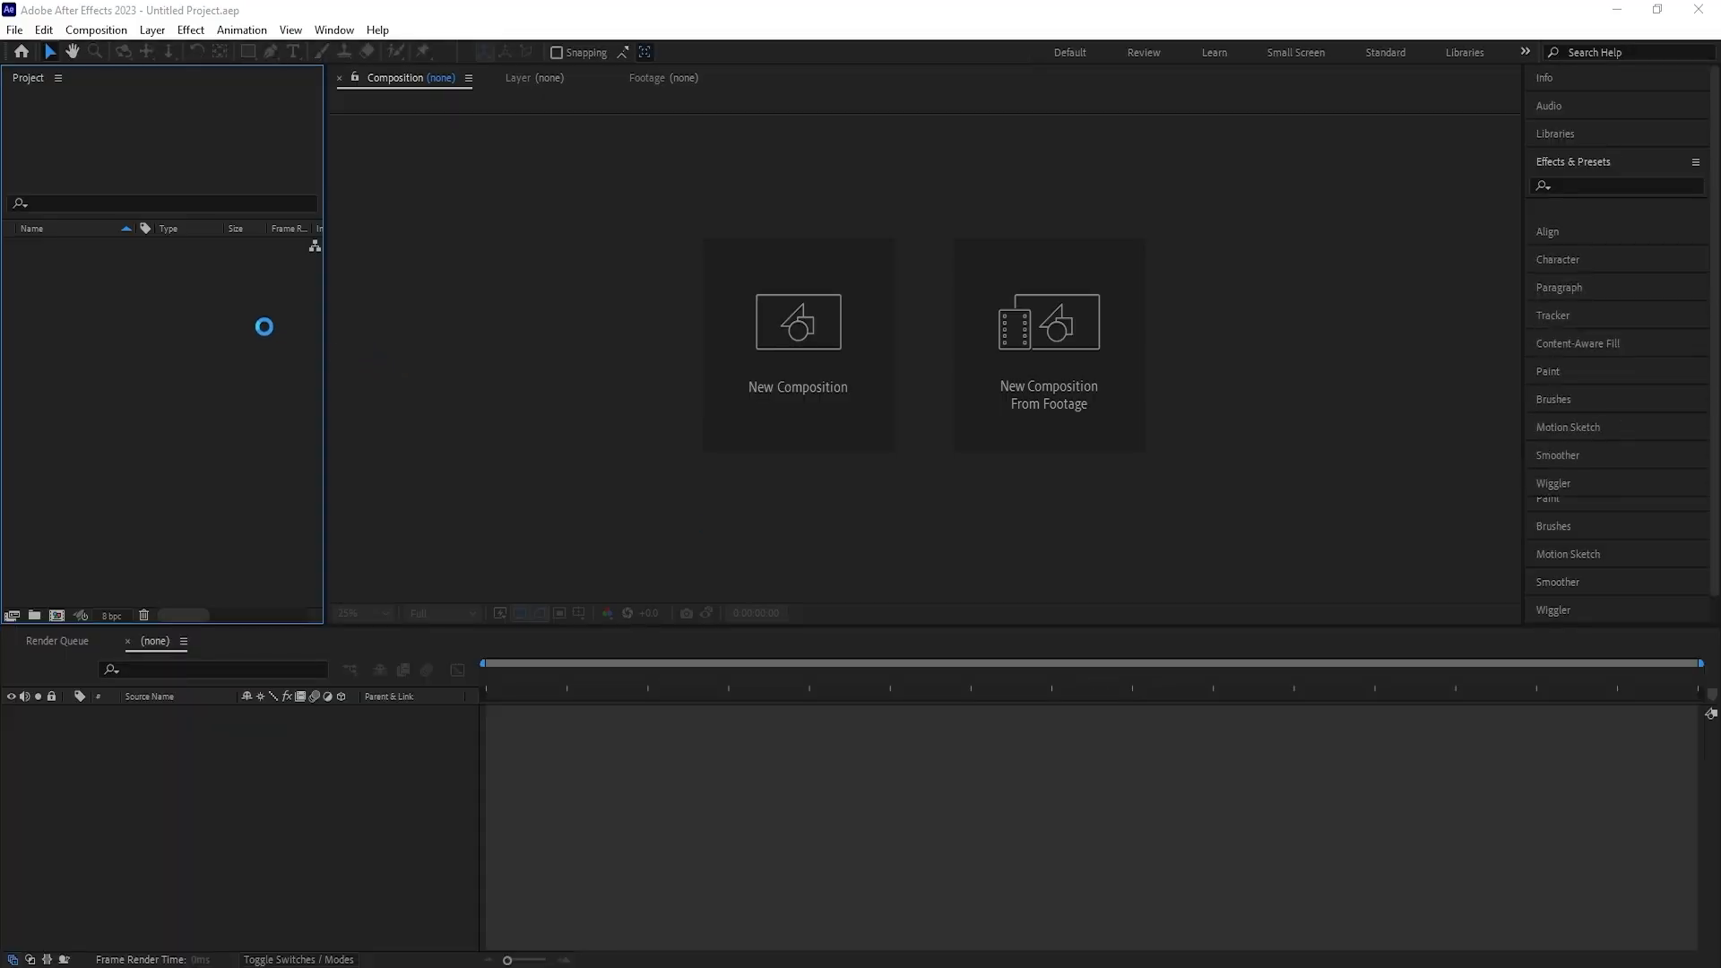
Create a 1920 x 1080 composition with square pixels, a frame rate of 30 fps and a duration of 0:00:10:00
click(56, 615)
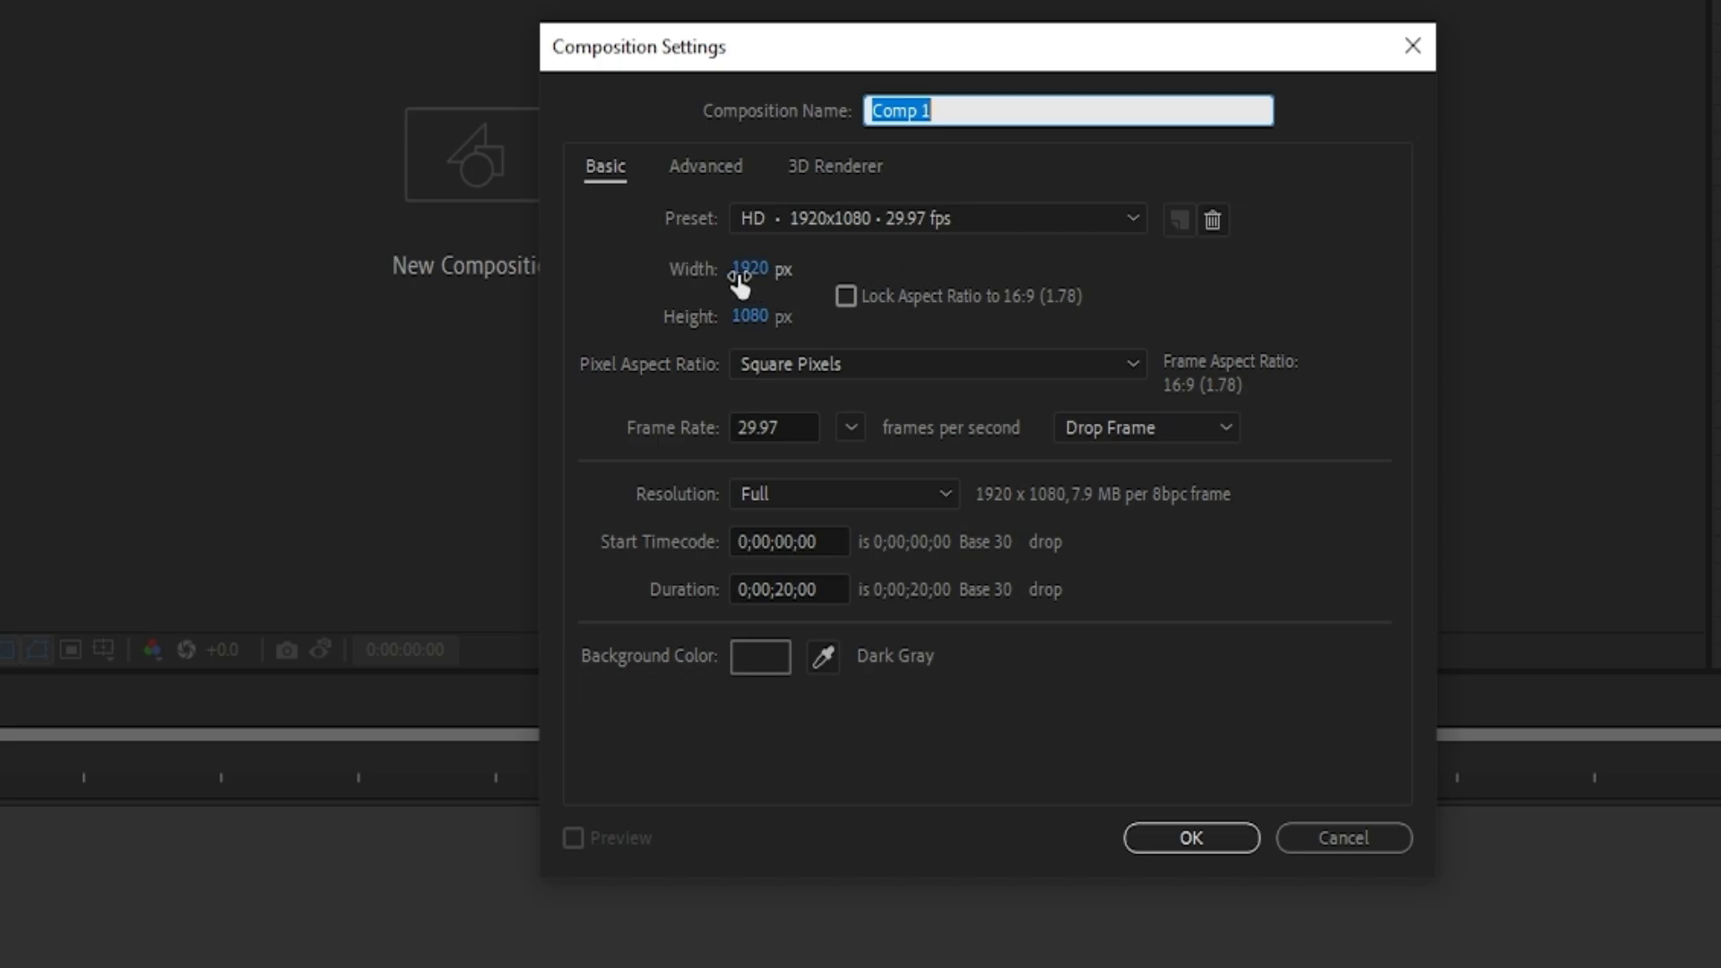
click(769, 314)
click(852, 360)
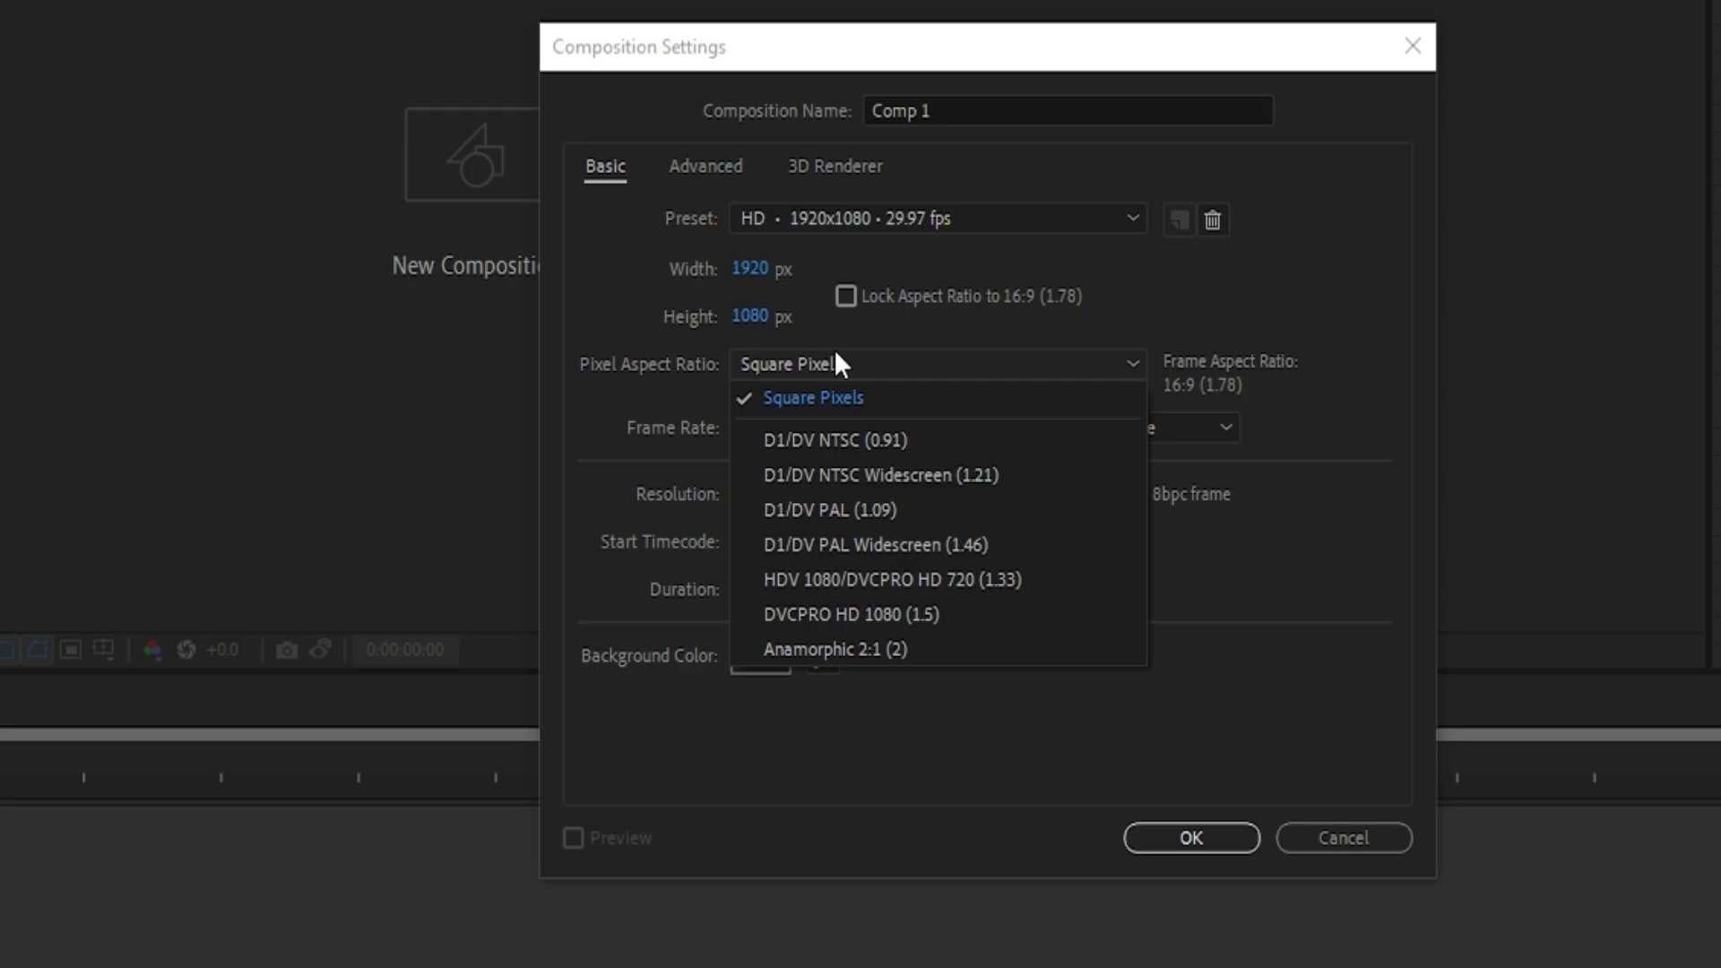
click(837, 358)
key(Tab)
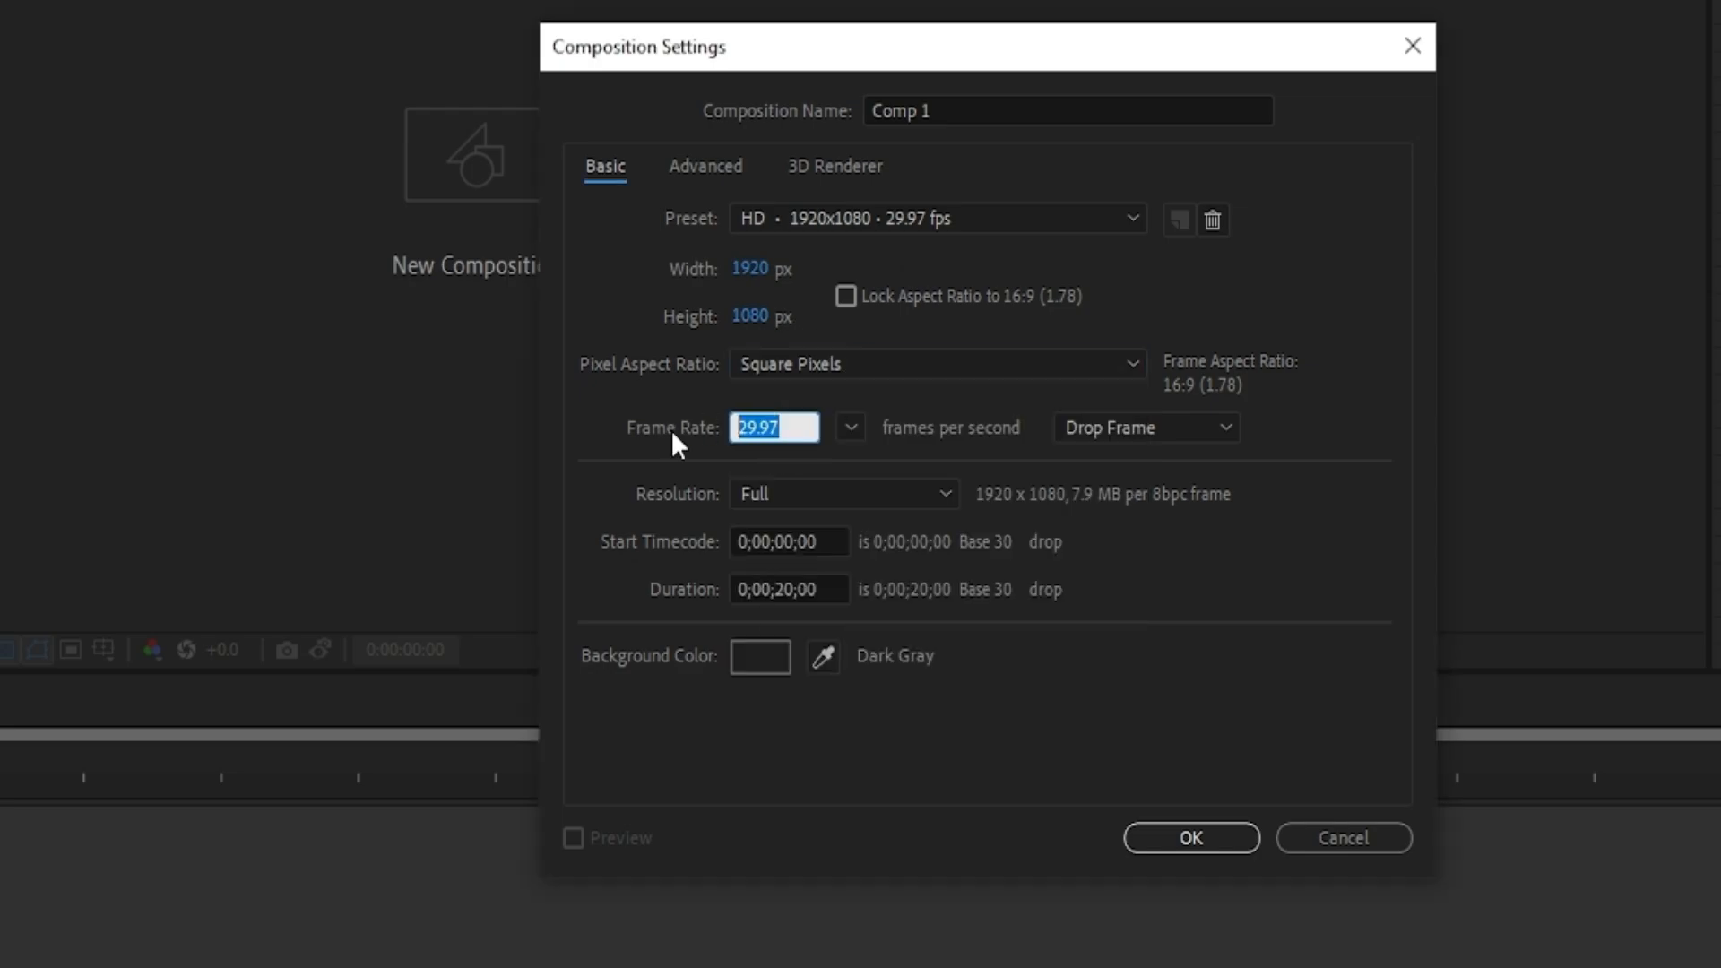
text(30)
click(781, 589)
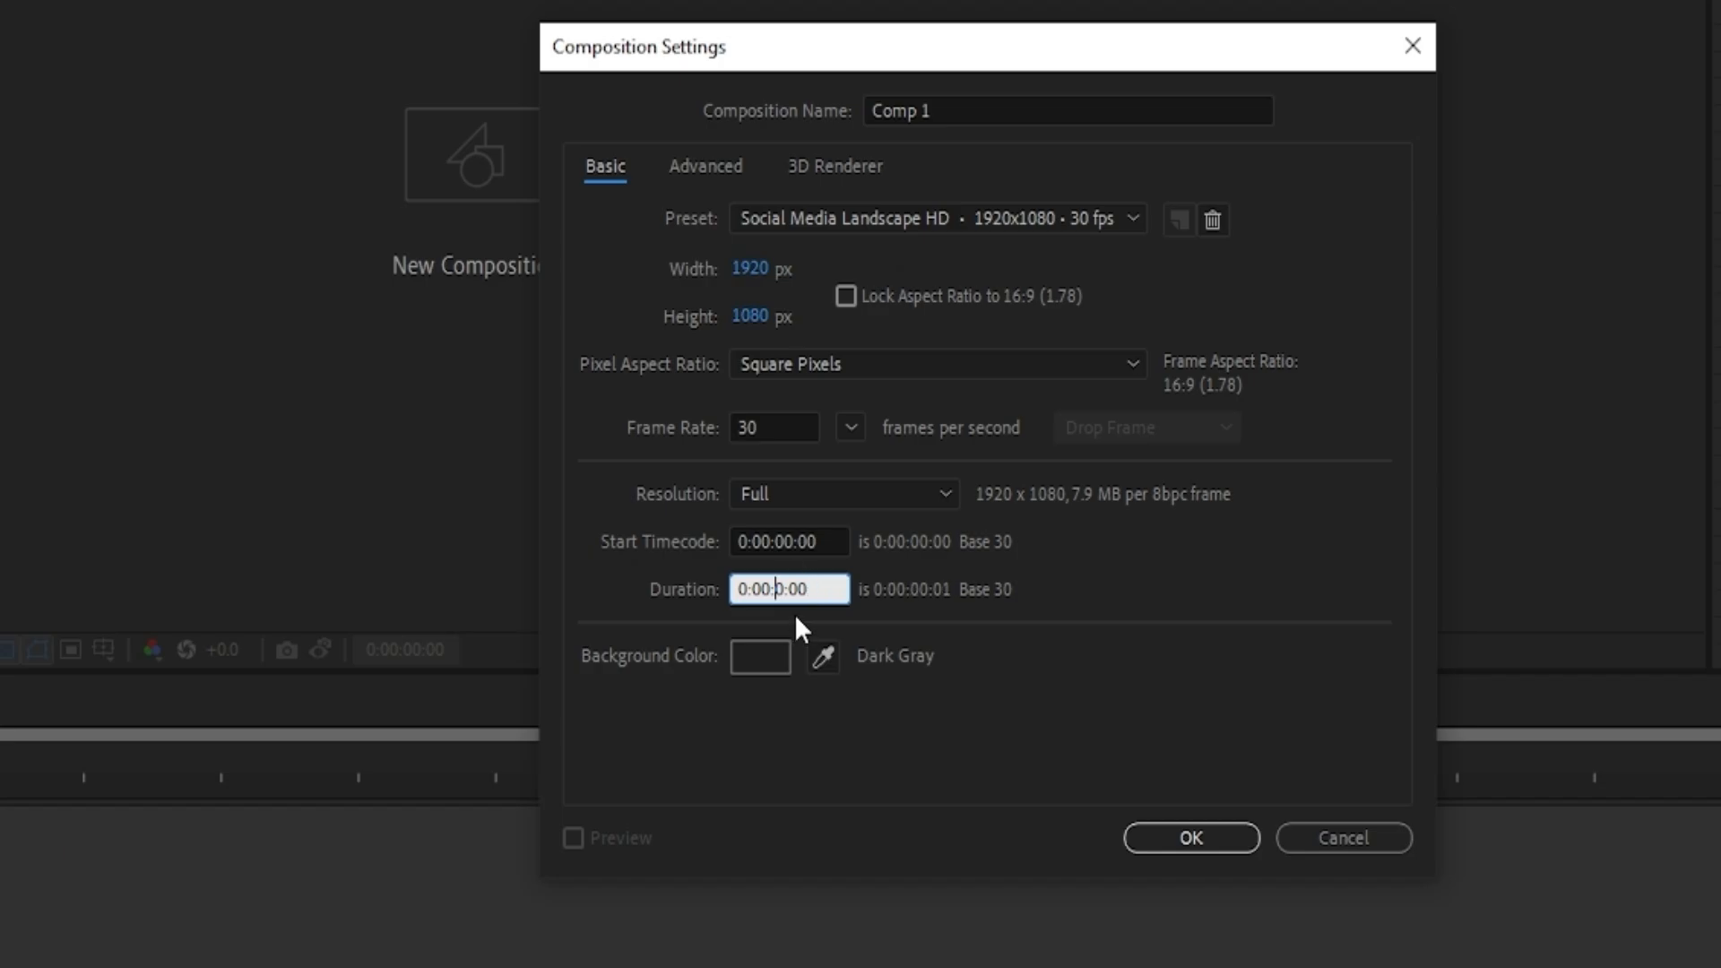
text(1)
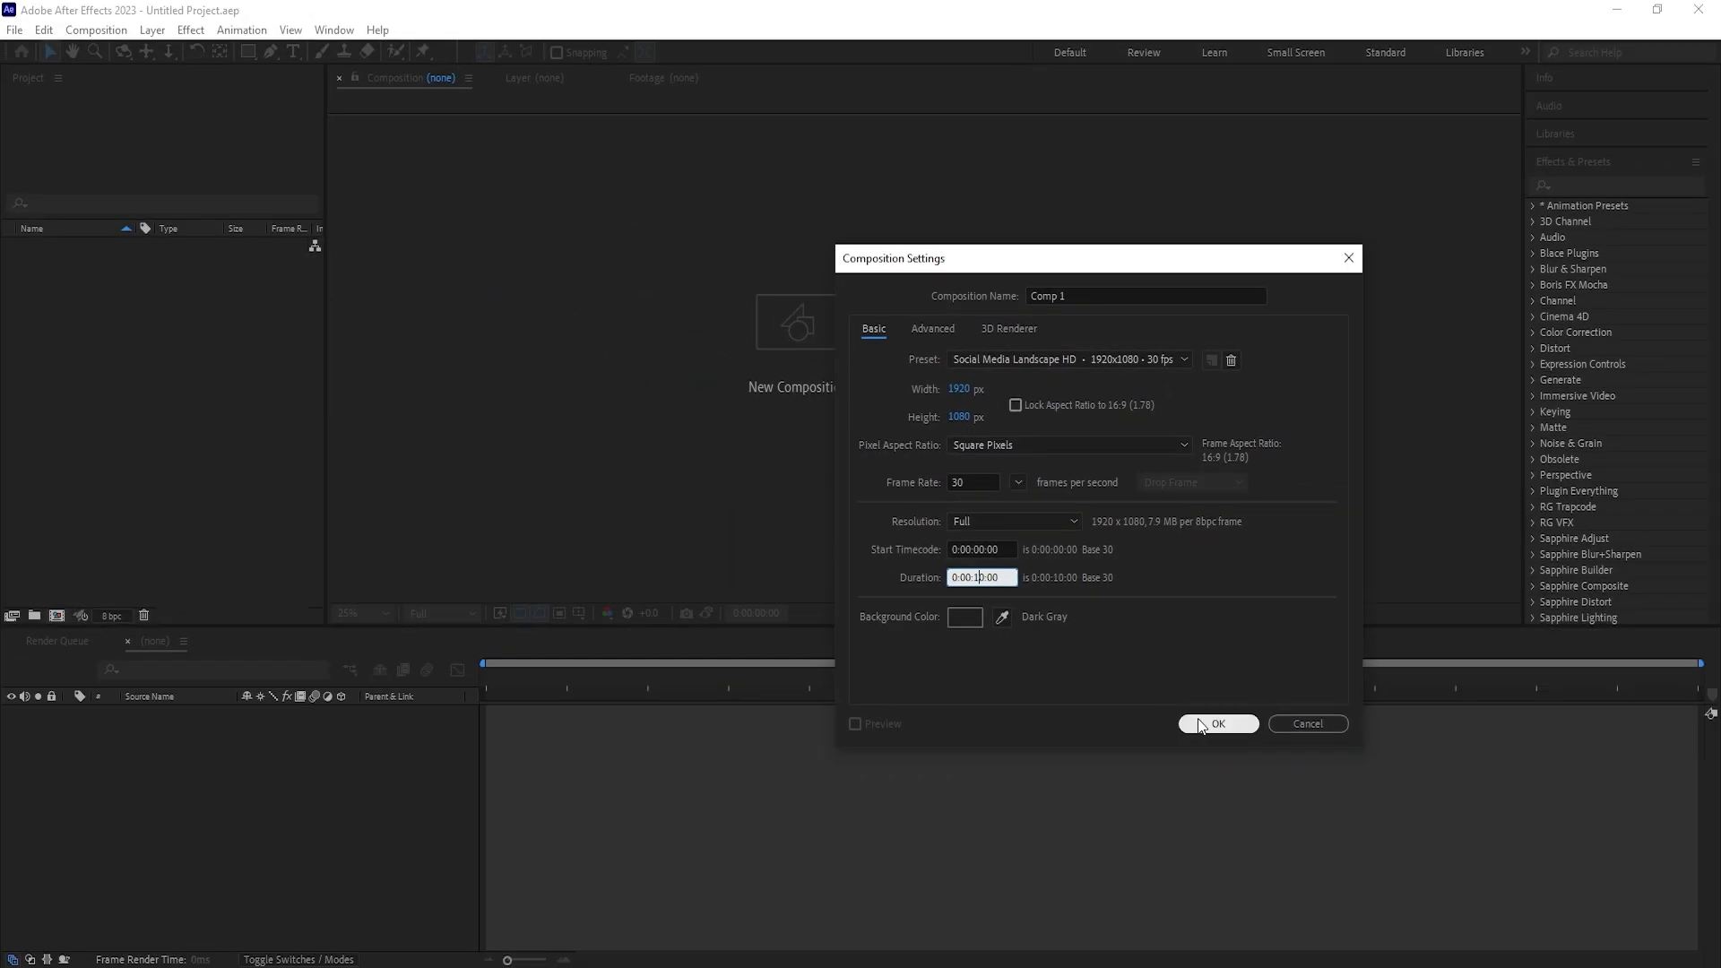
click(1201, 724)
Import Humantekart Overlay layered.ai into the project as Composition - Retain Layer Sizes
right_click(212, 365)
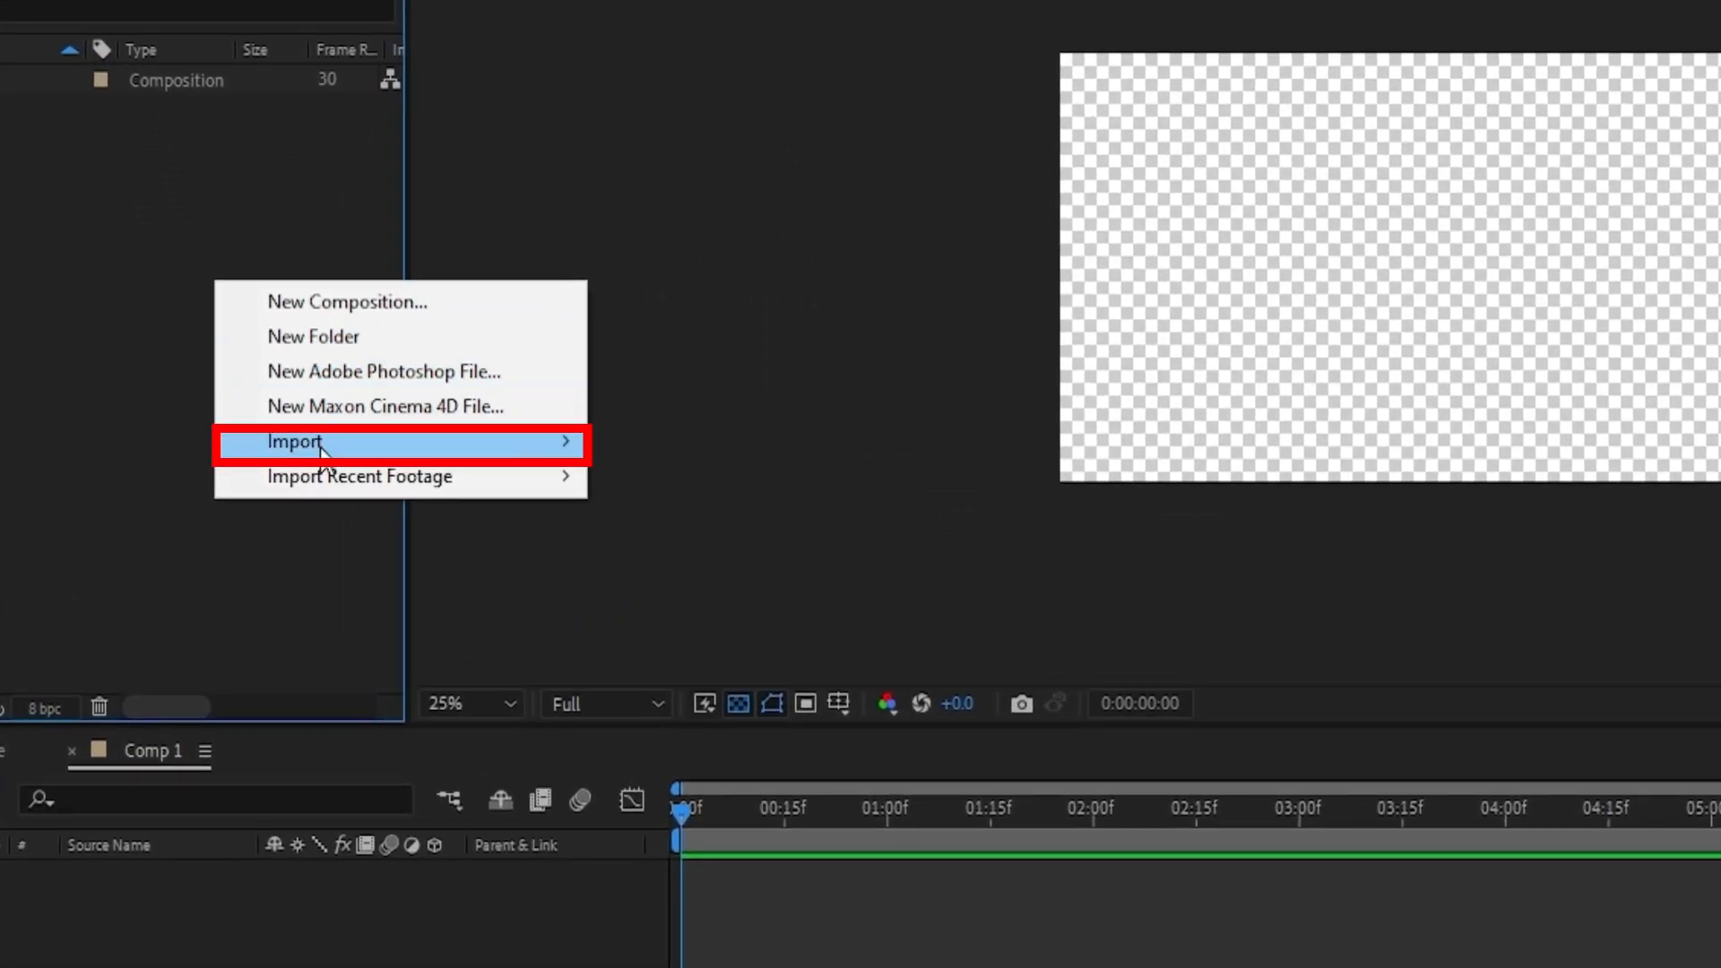
mouse_move(321, 444)
click(618, 434)
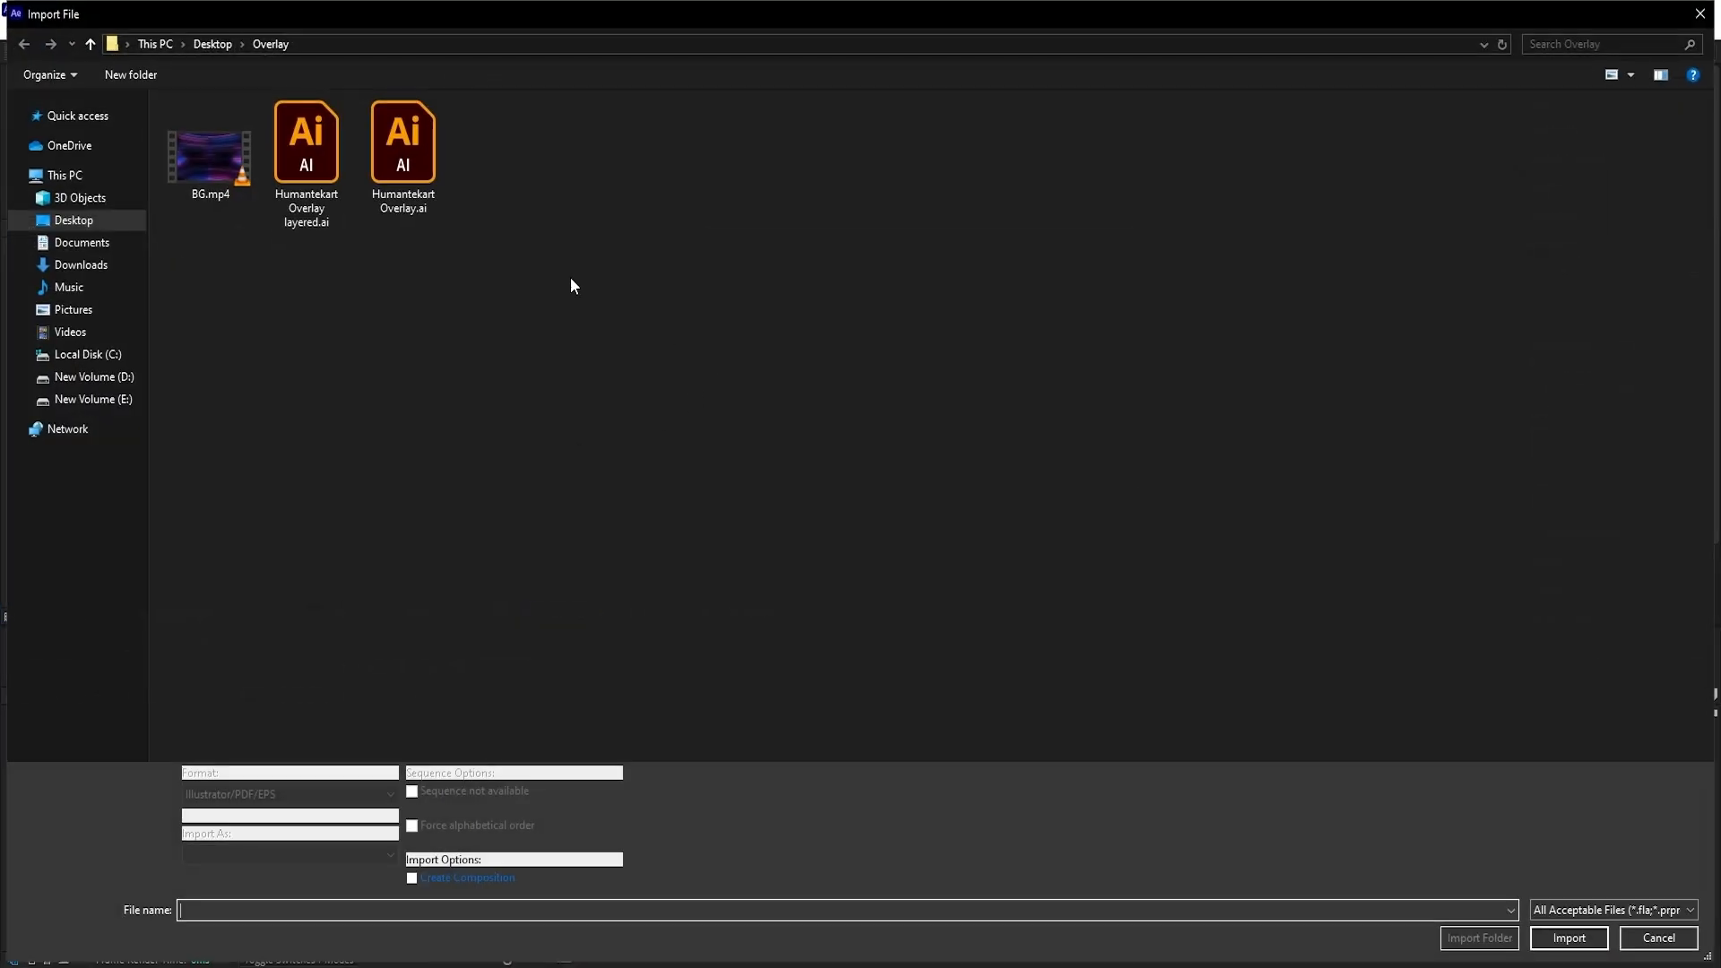
click(327, 166)
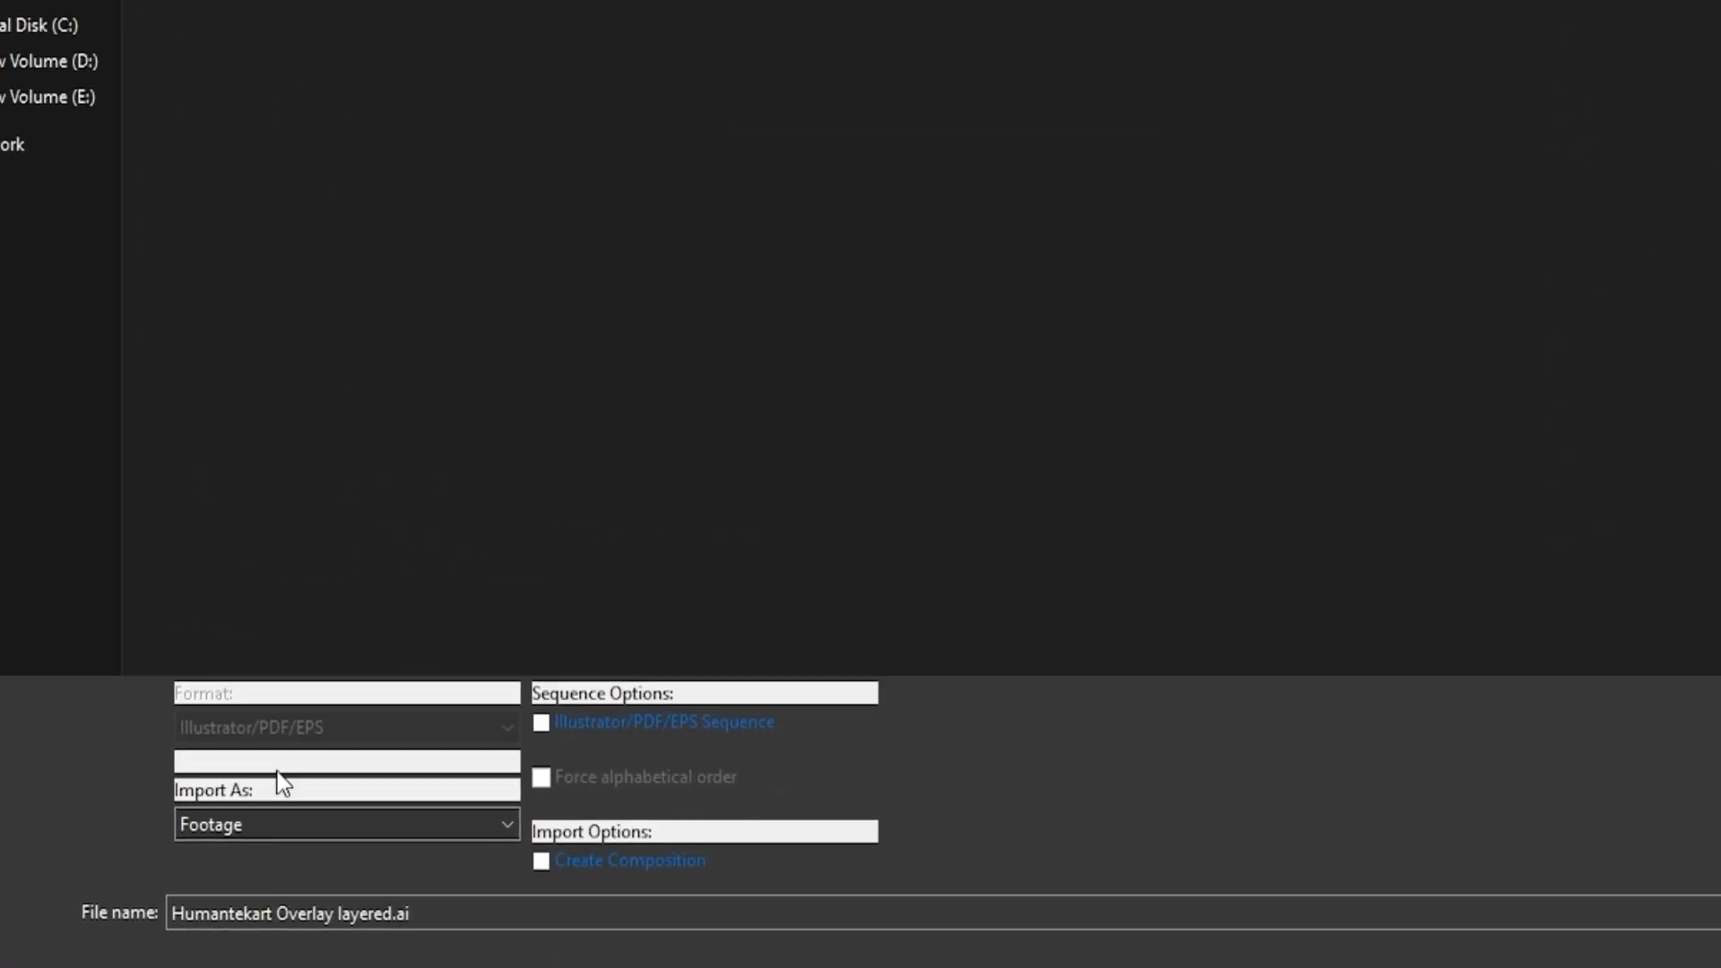
click(379, 820)
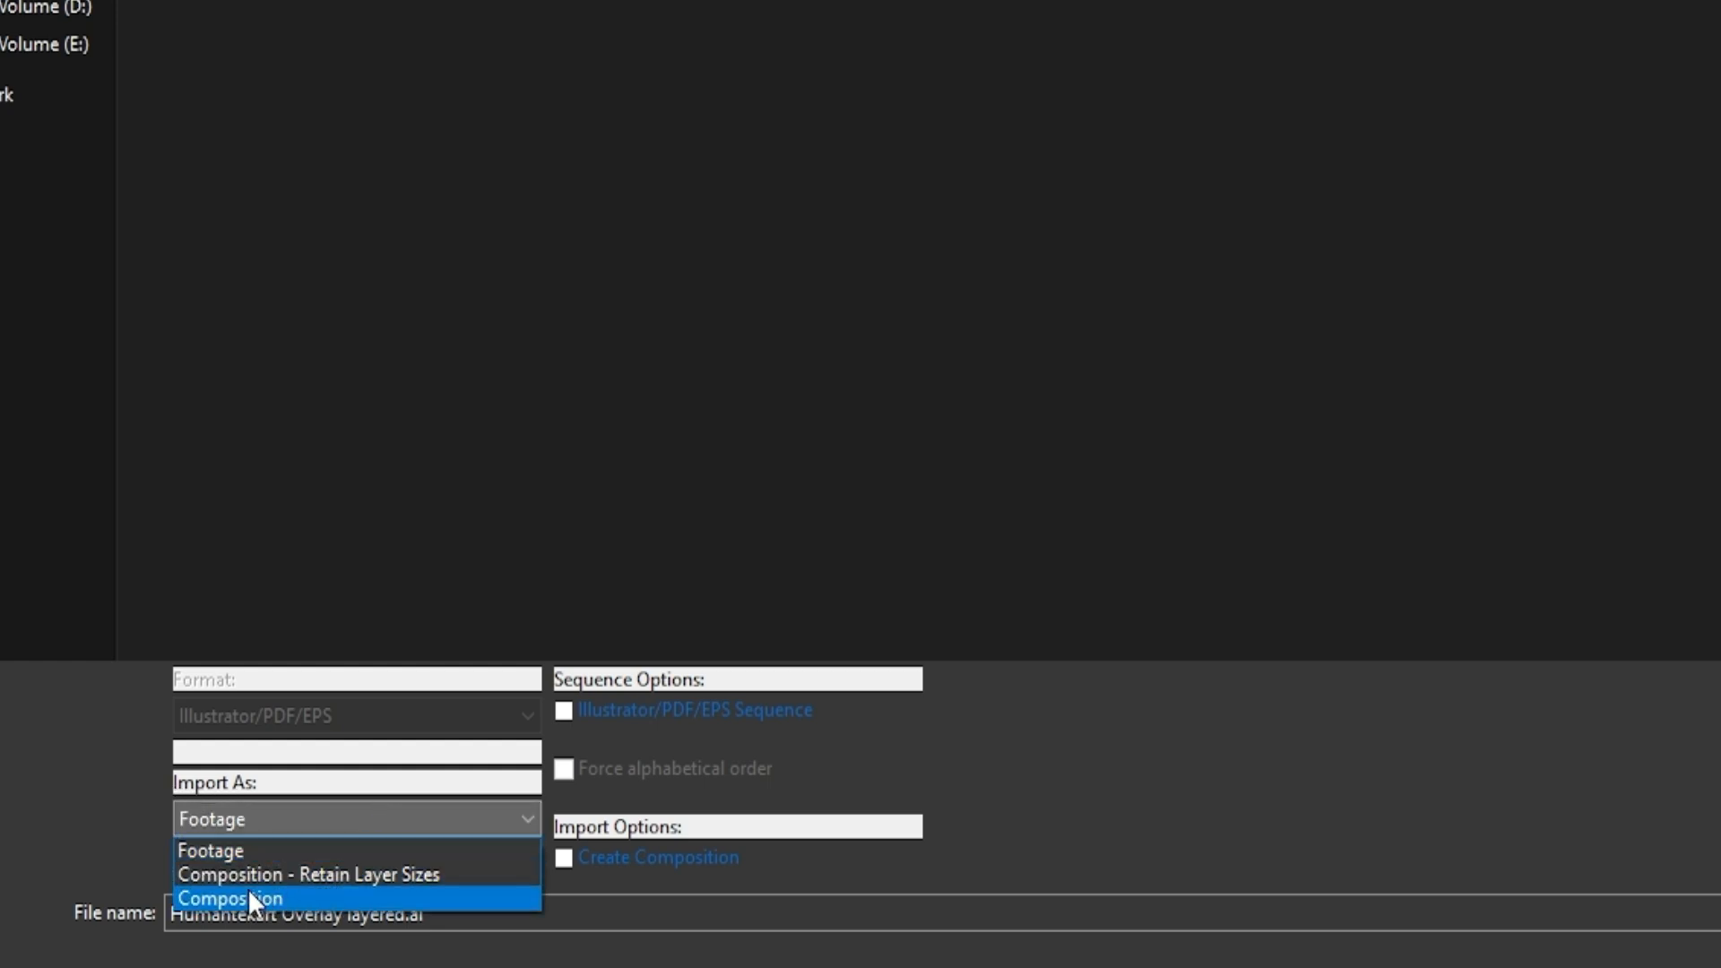
click(359, 883)
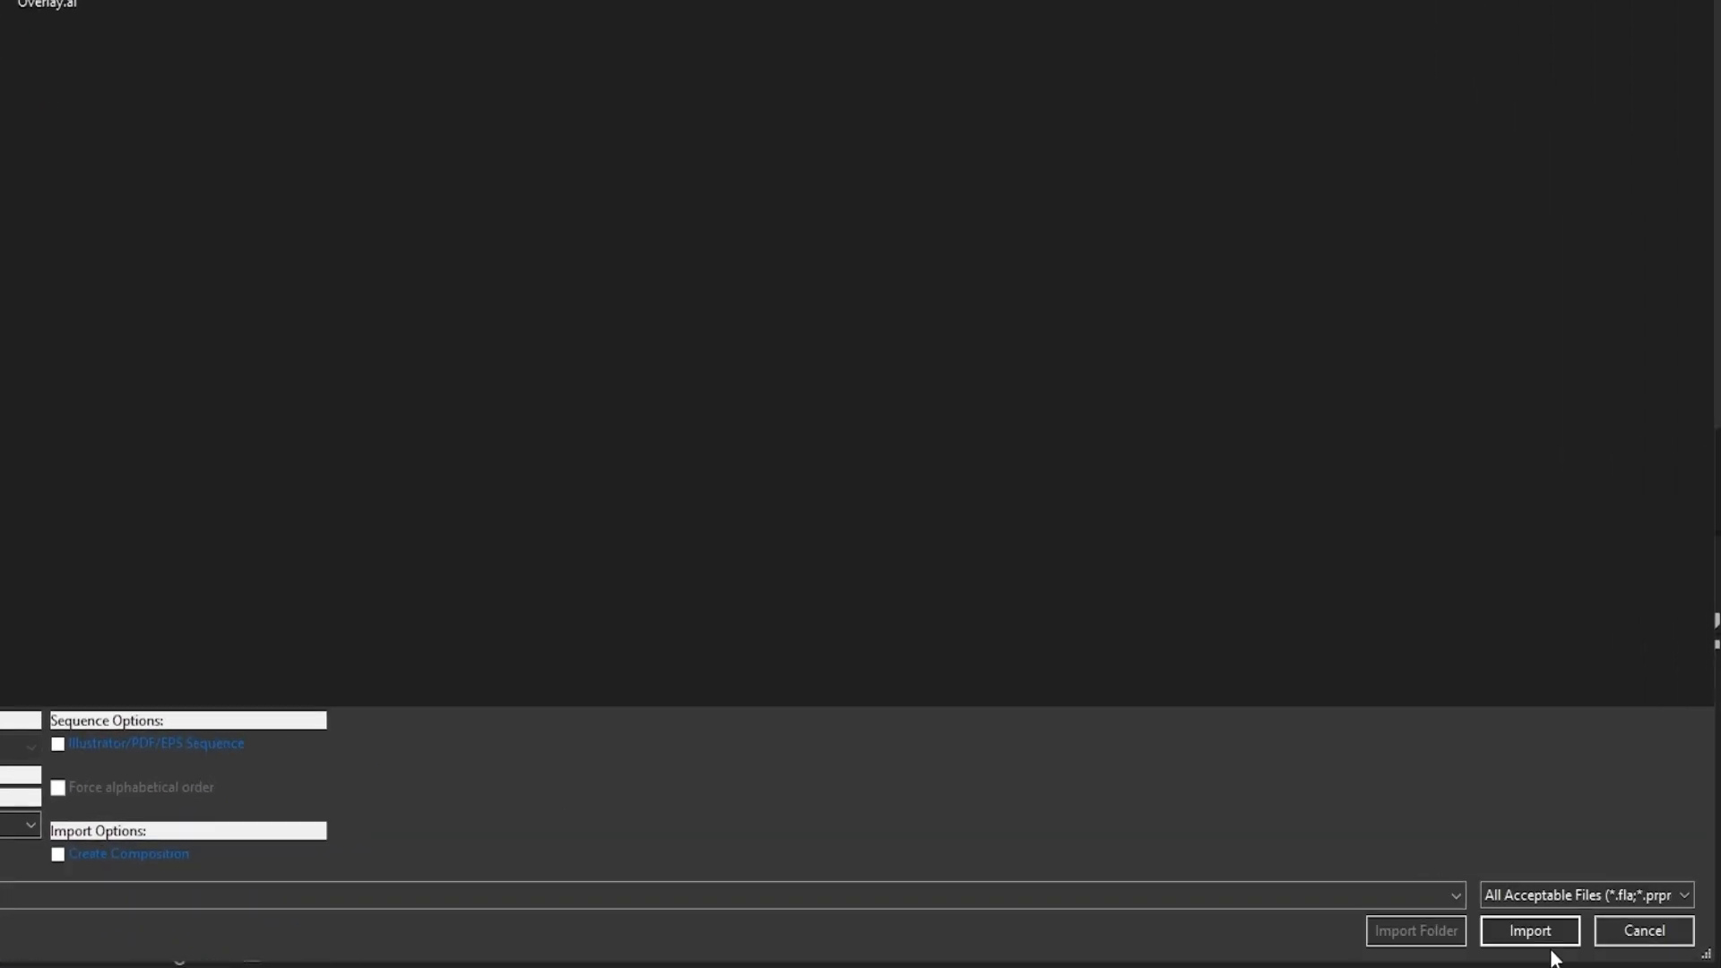
click(1547, 937)
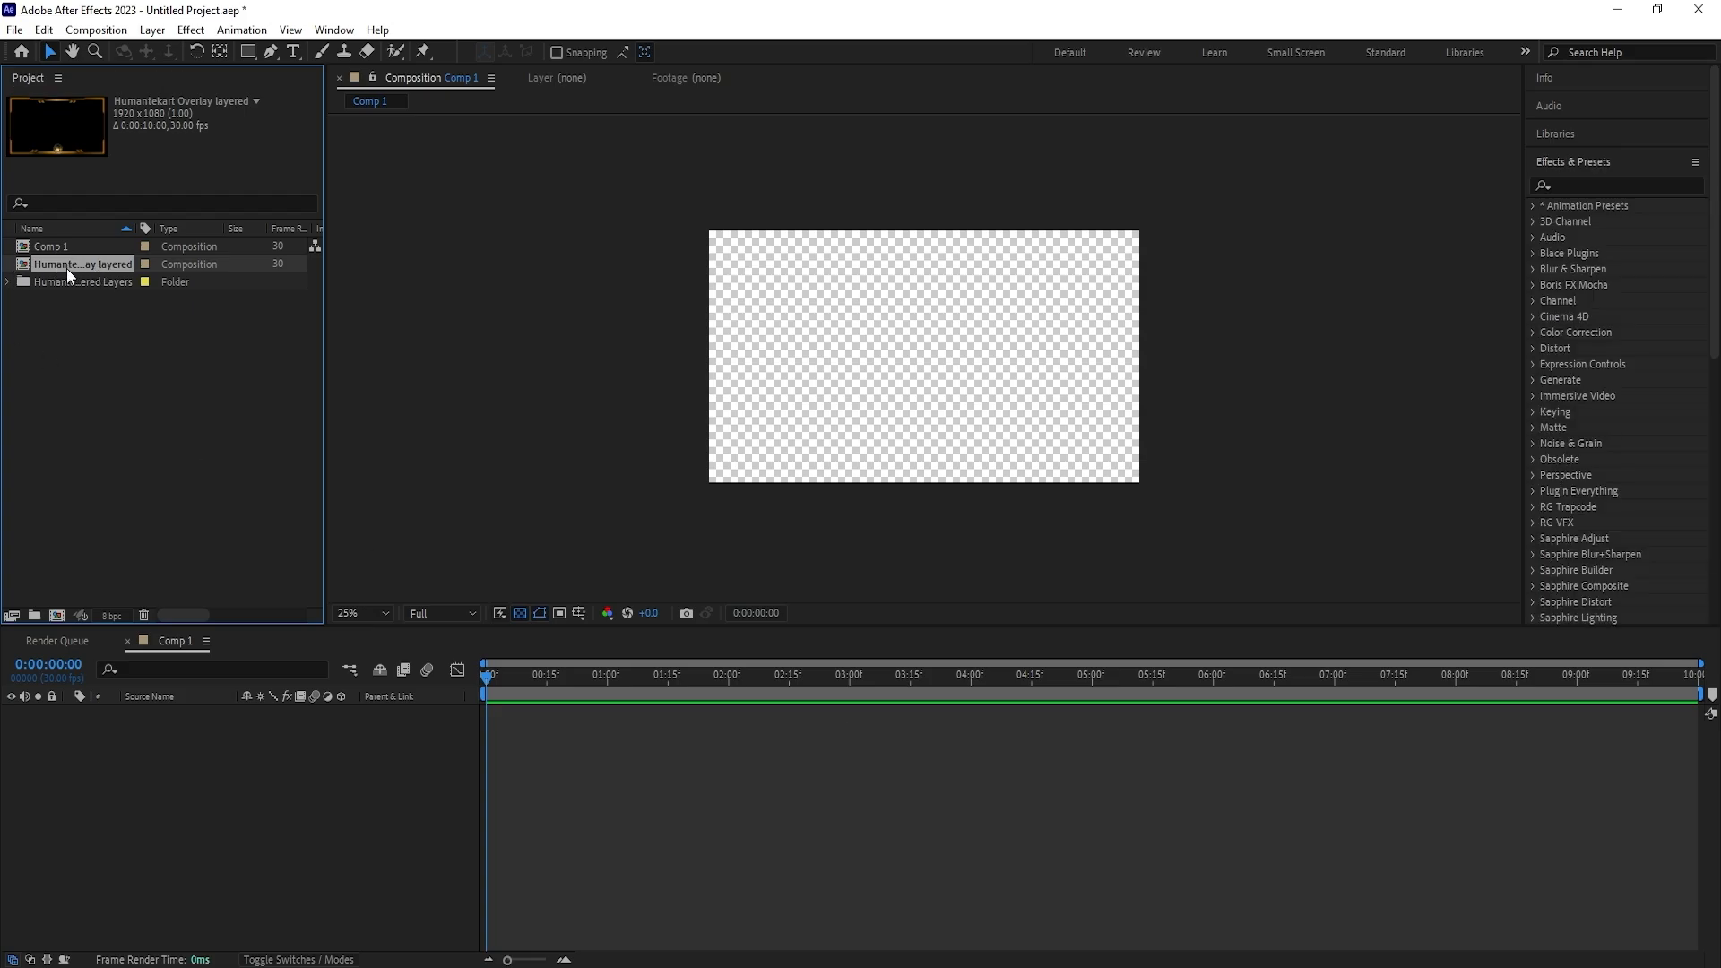
Add the Humantekart Overlay layered composition to Comp 1, open it to its individual layers, and set the current time to the start
drag(55, 259, 165, 810)
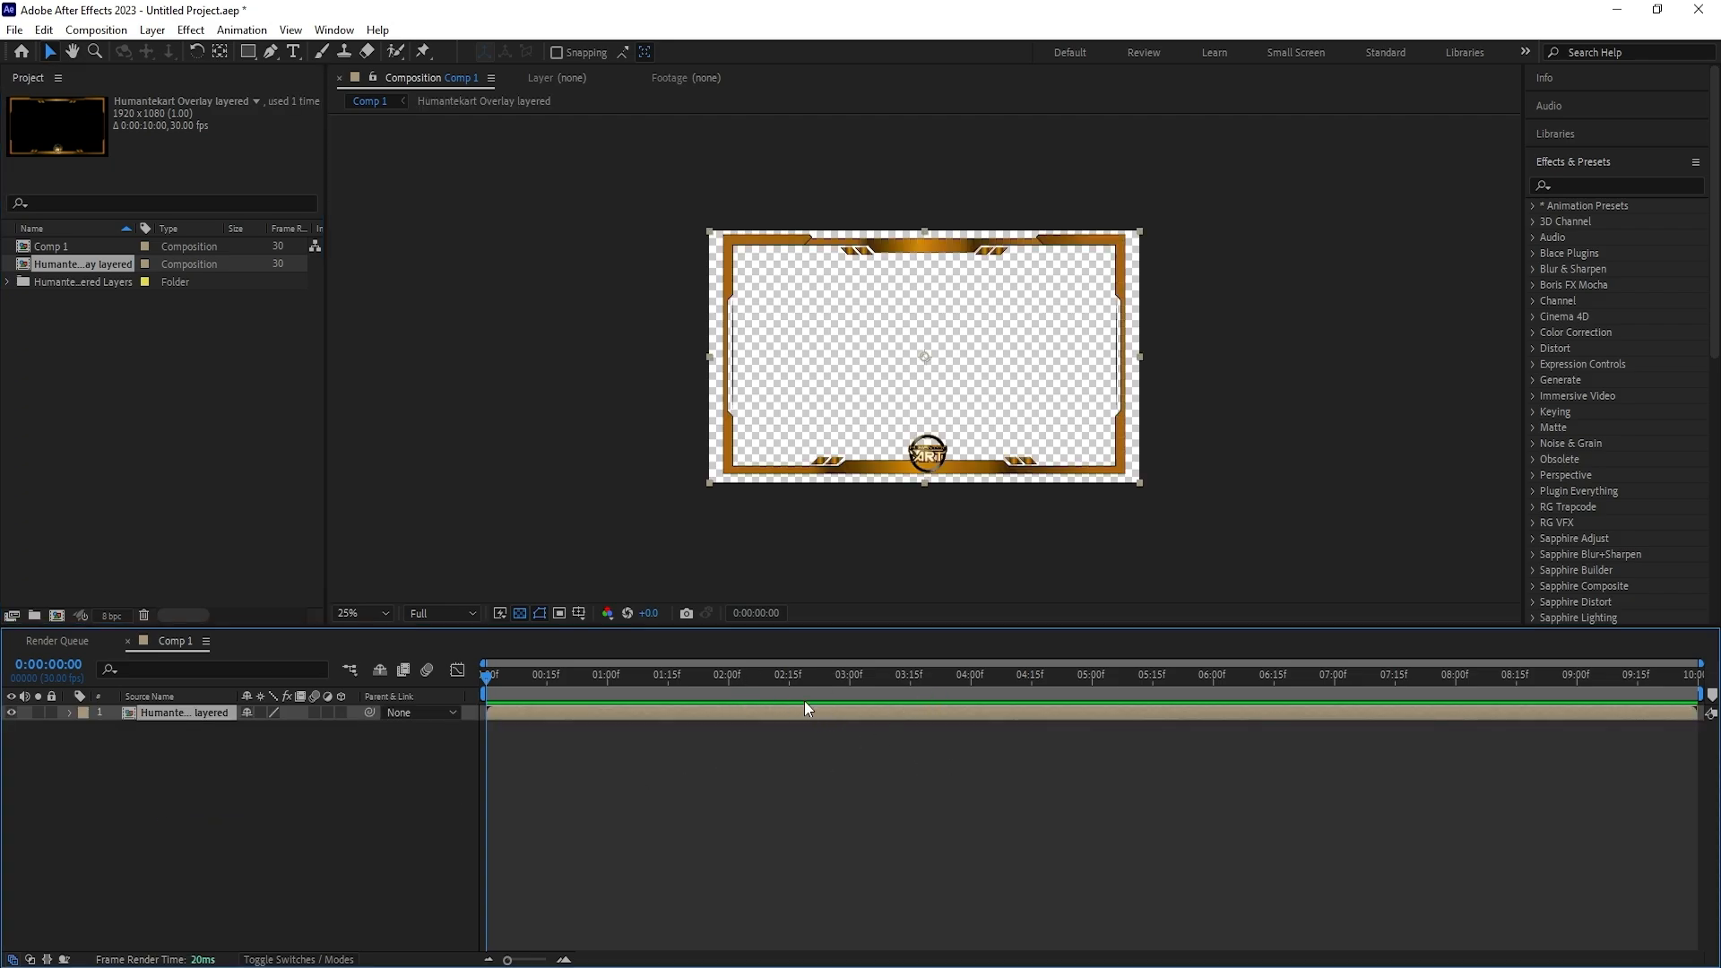
double_click(641, 713)
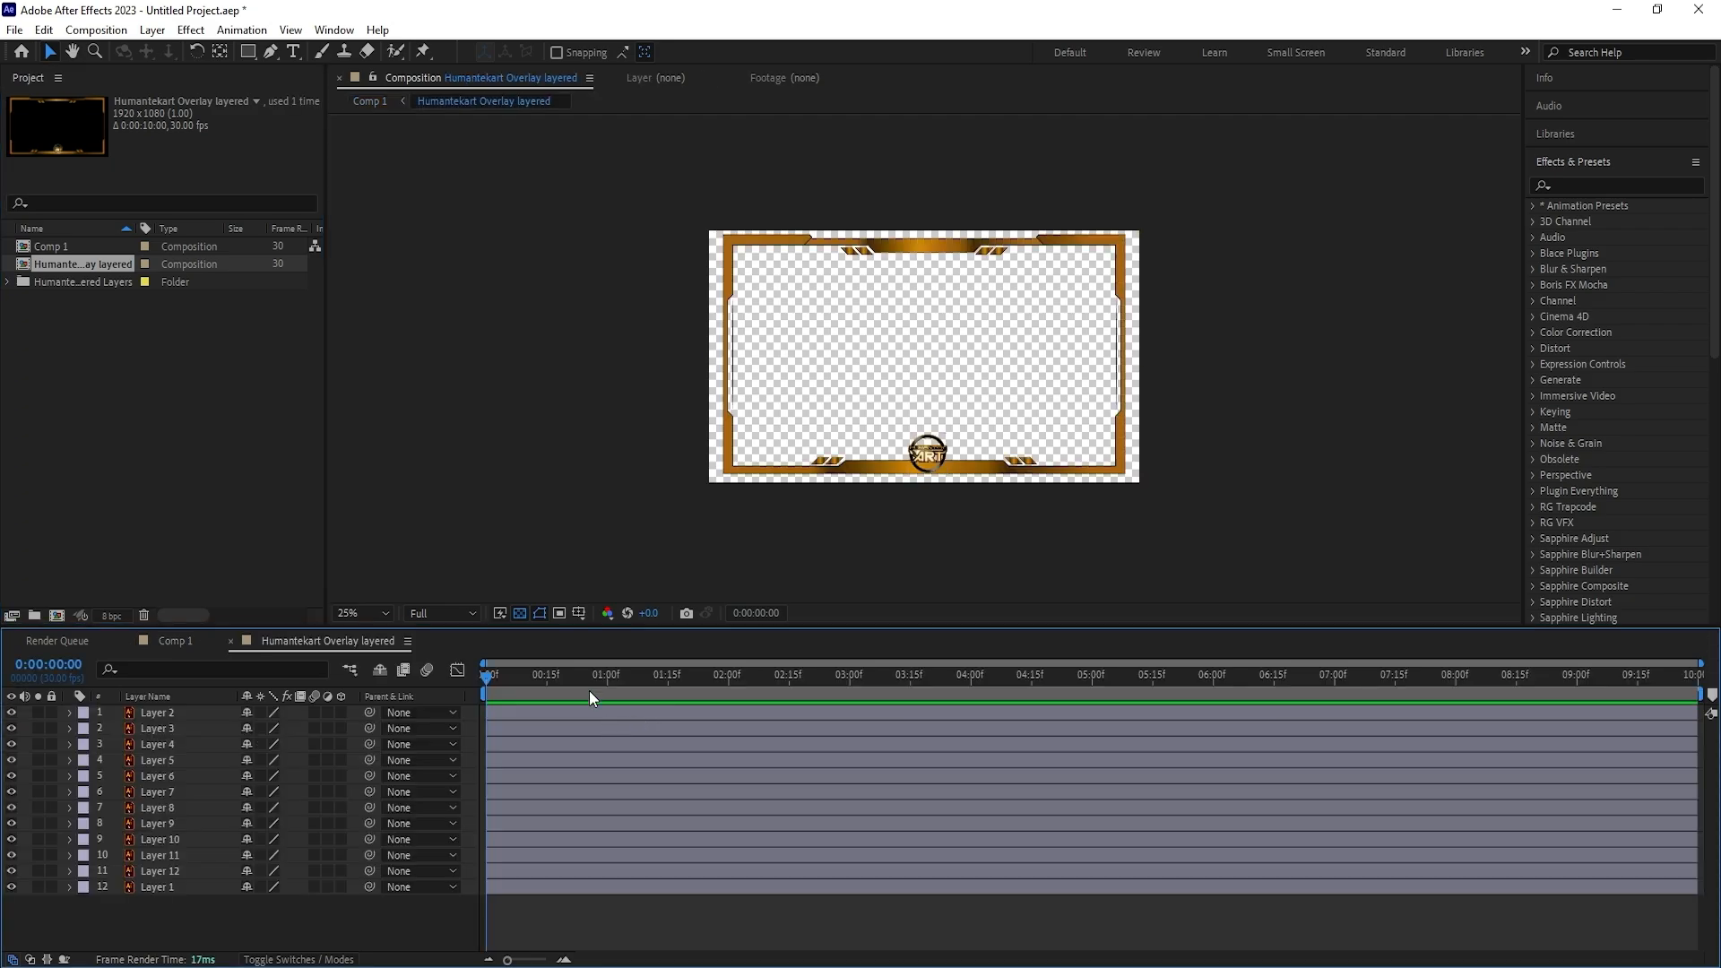
drag(562, 677, 403, 682)
Rename Layer 2 as Logo
right_click(153, 710)
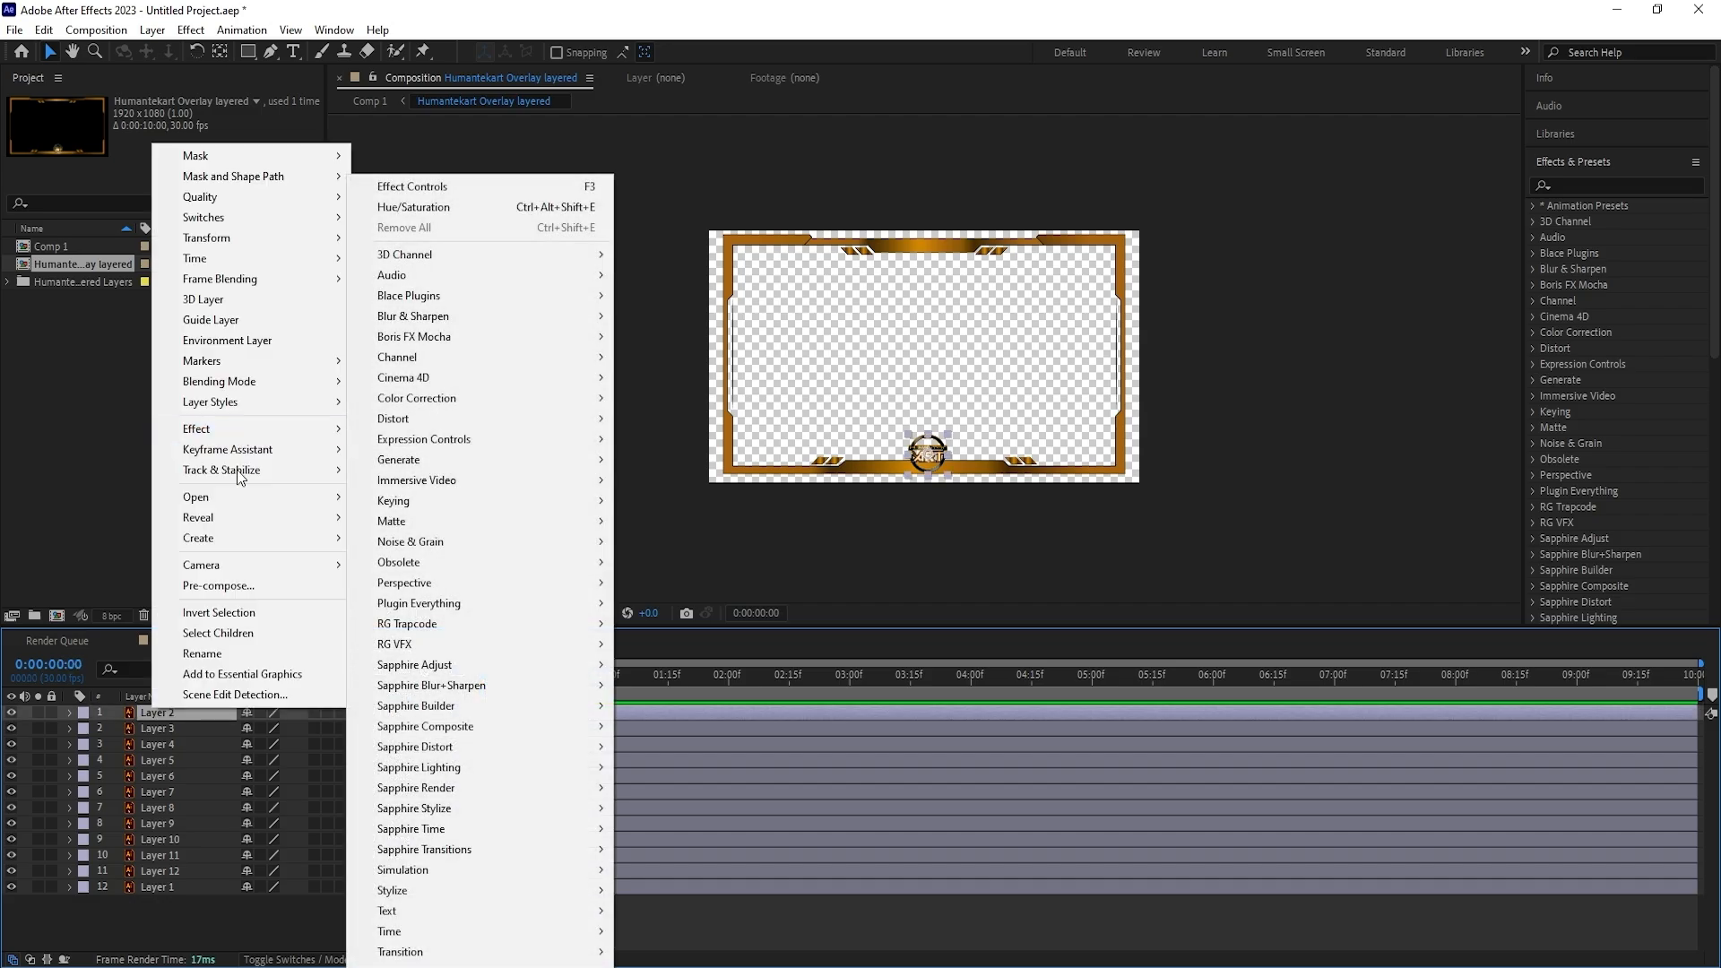
click(202, 654)
key(BackSpace)
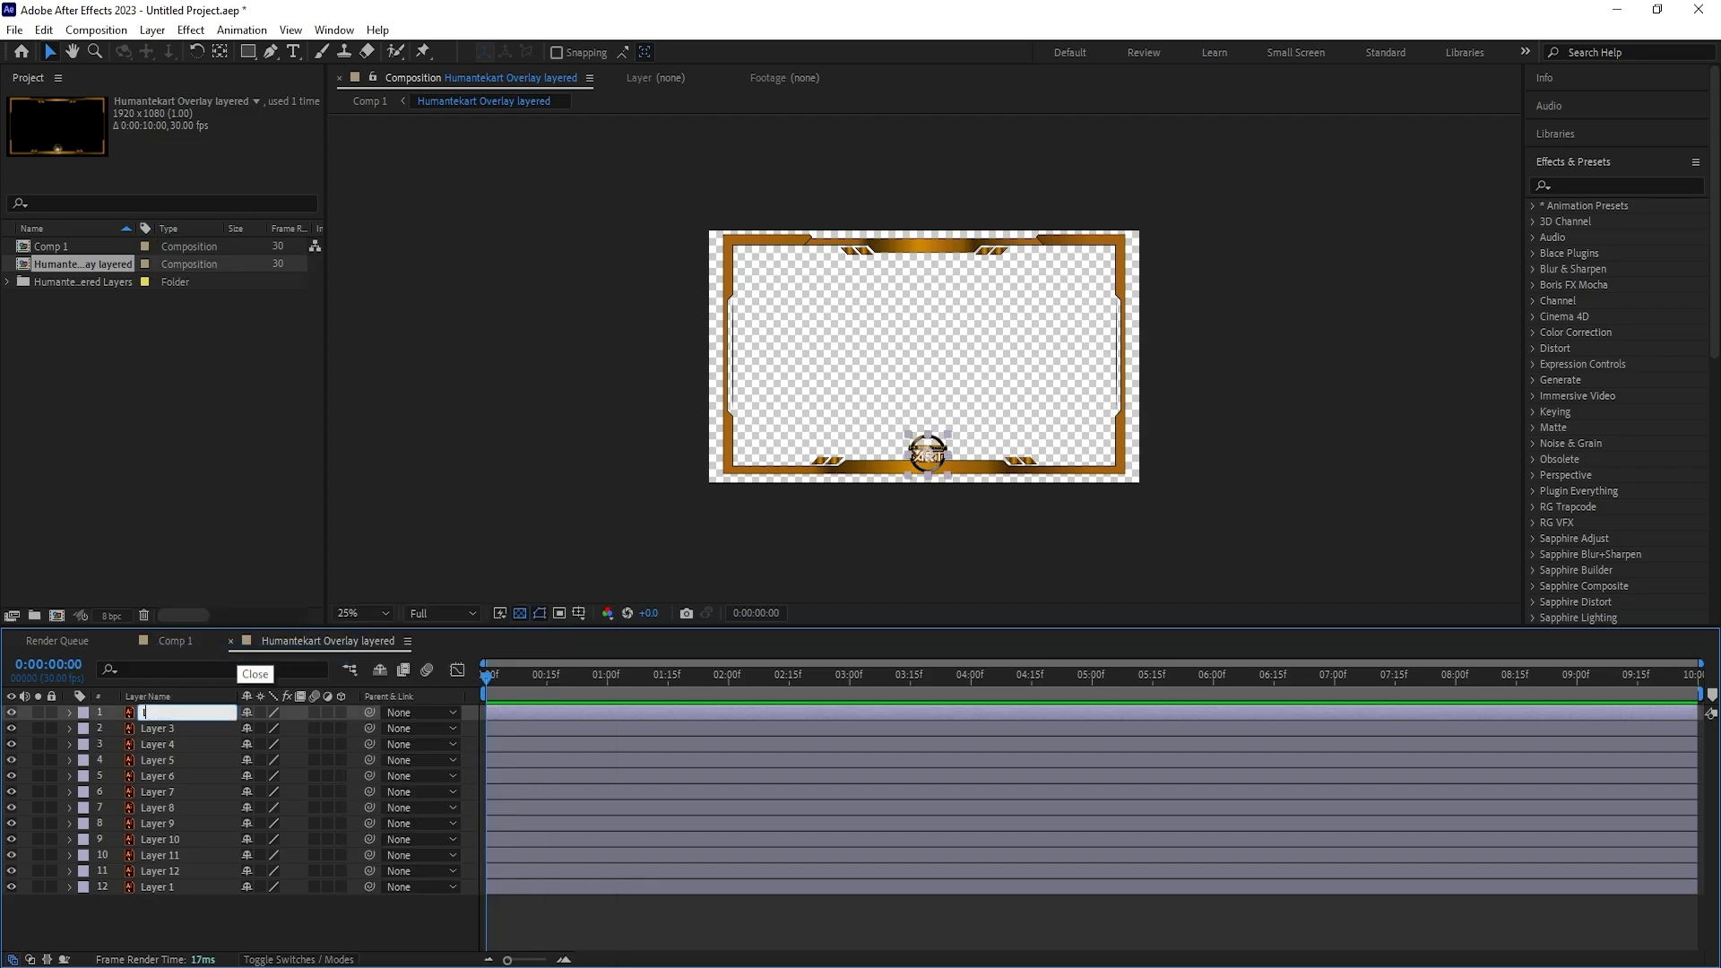
text(Logo)
key(Return)
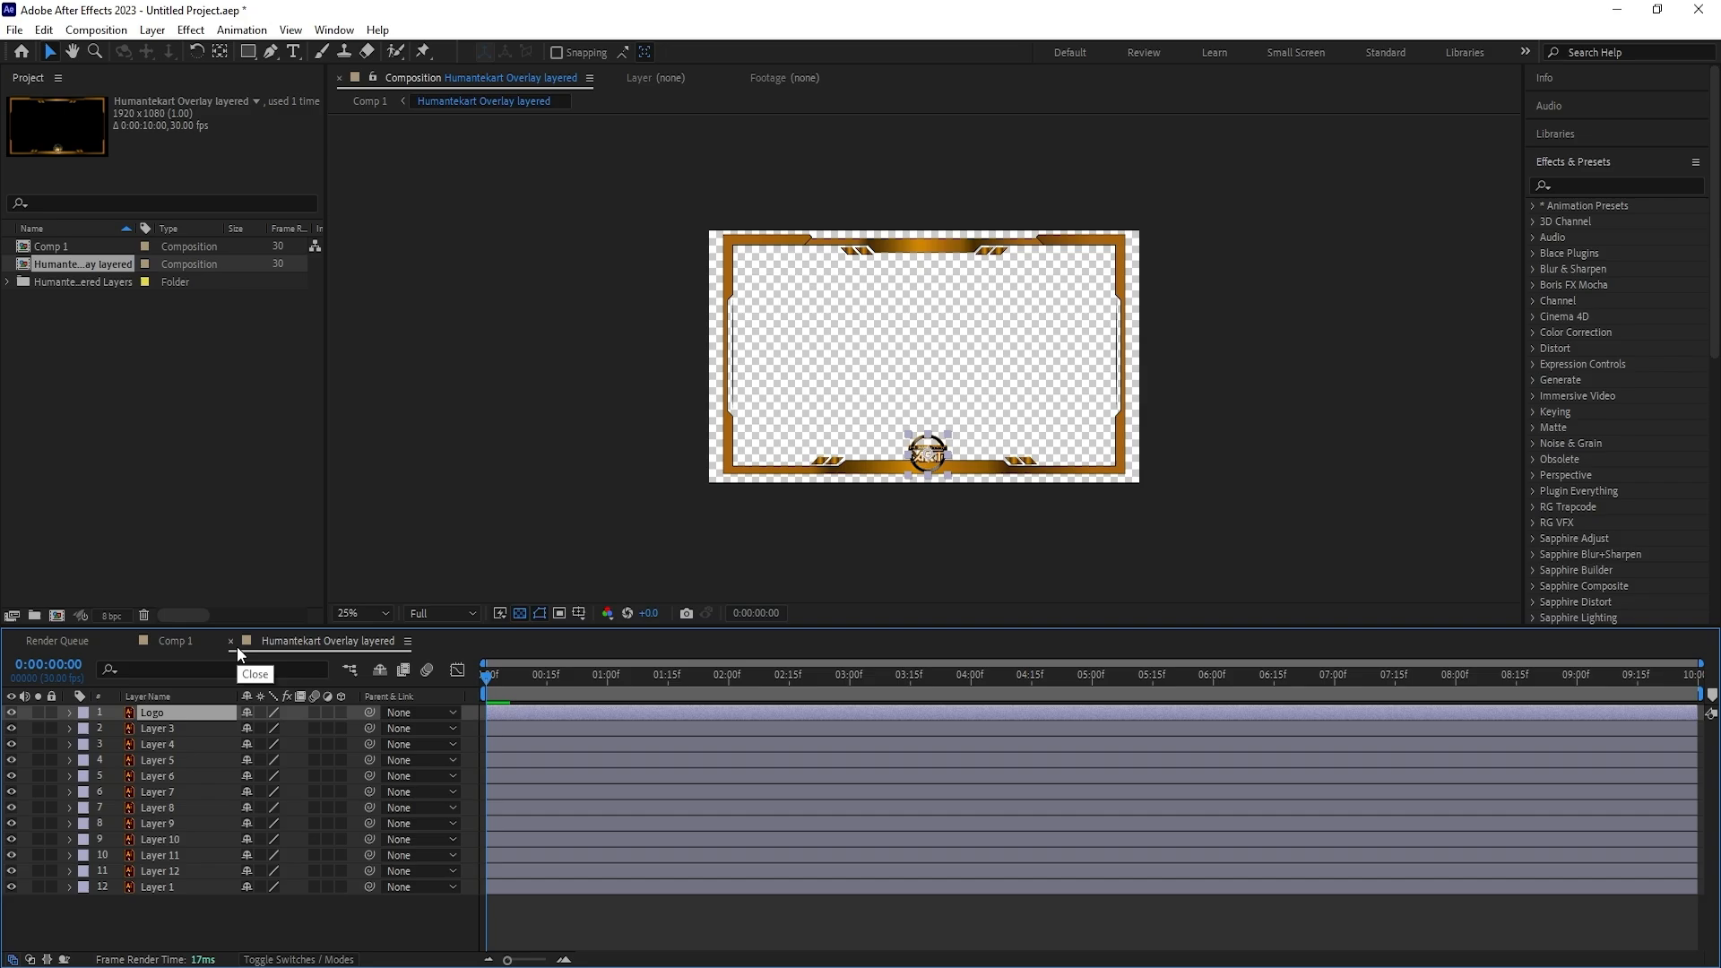
Rename Layer 3 as Right Line and Layer 4 as Left Line
right_click(197, 727)
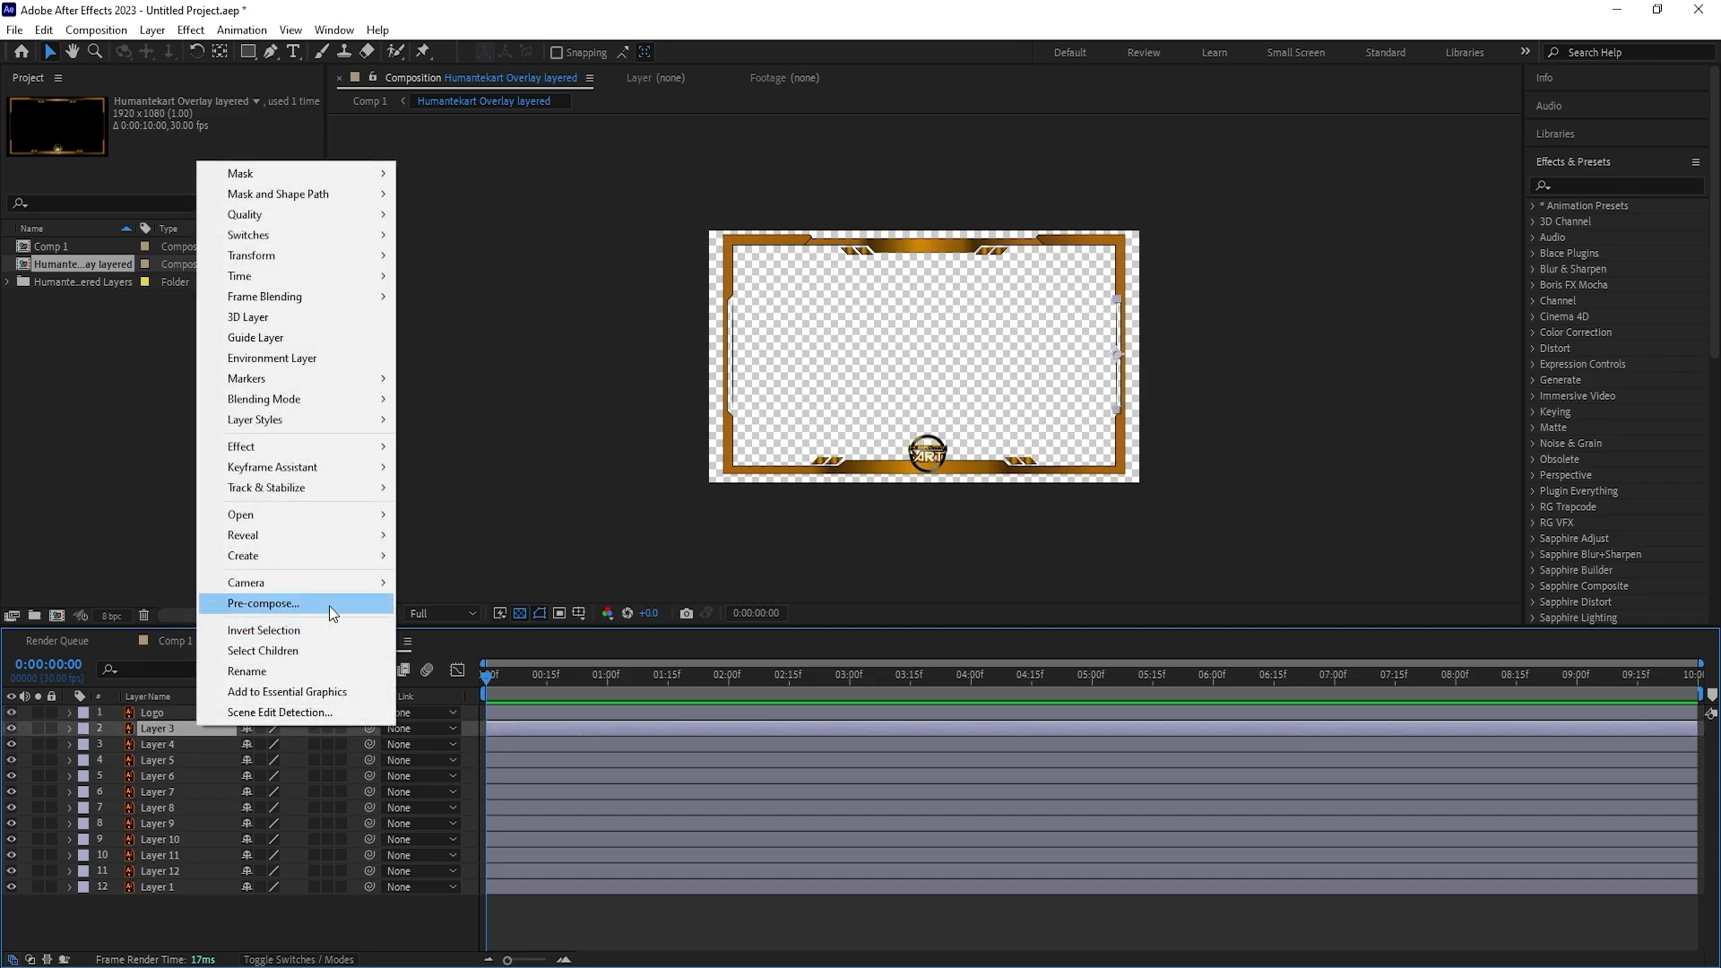
click(323, 669)
text(Right Line)
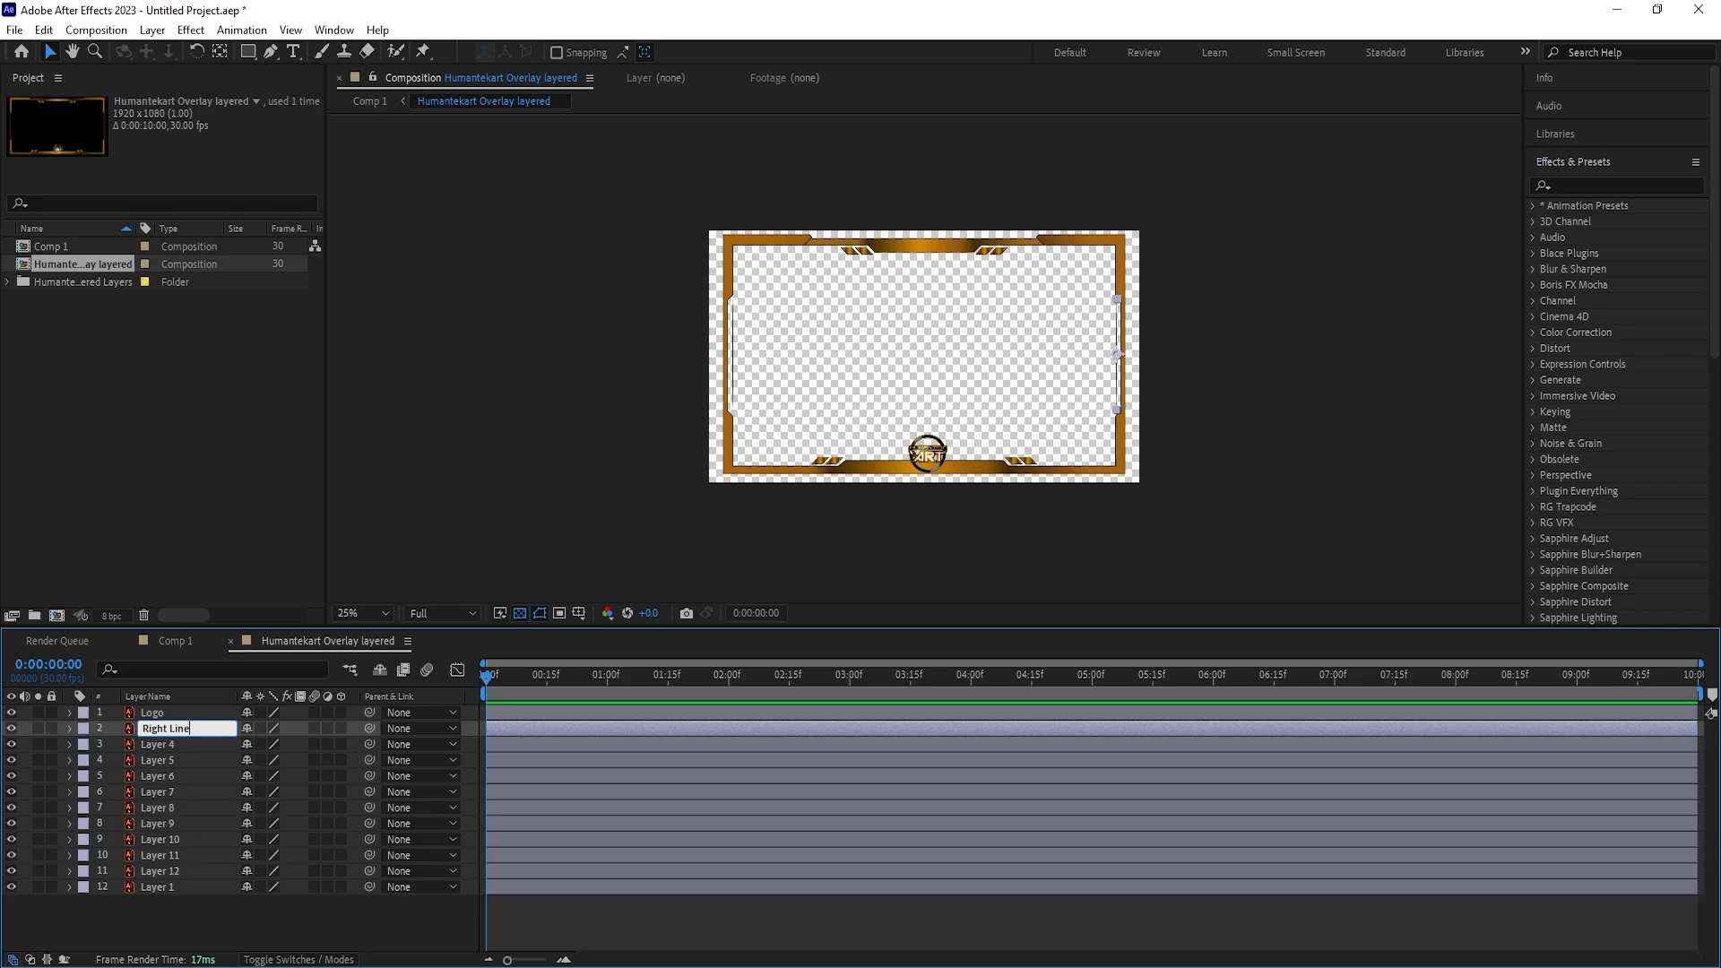
key(Return)
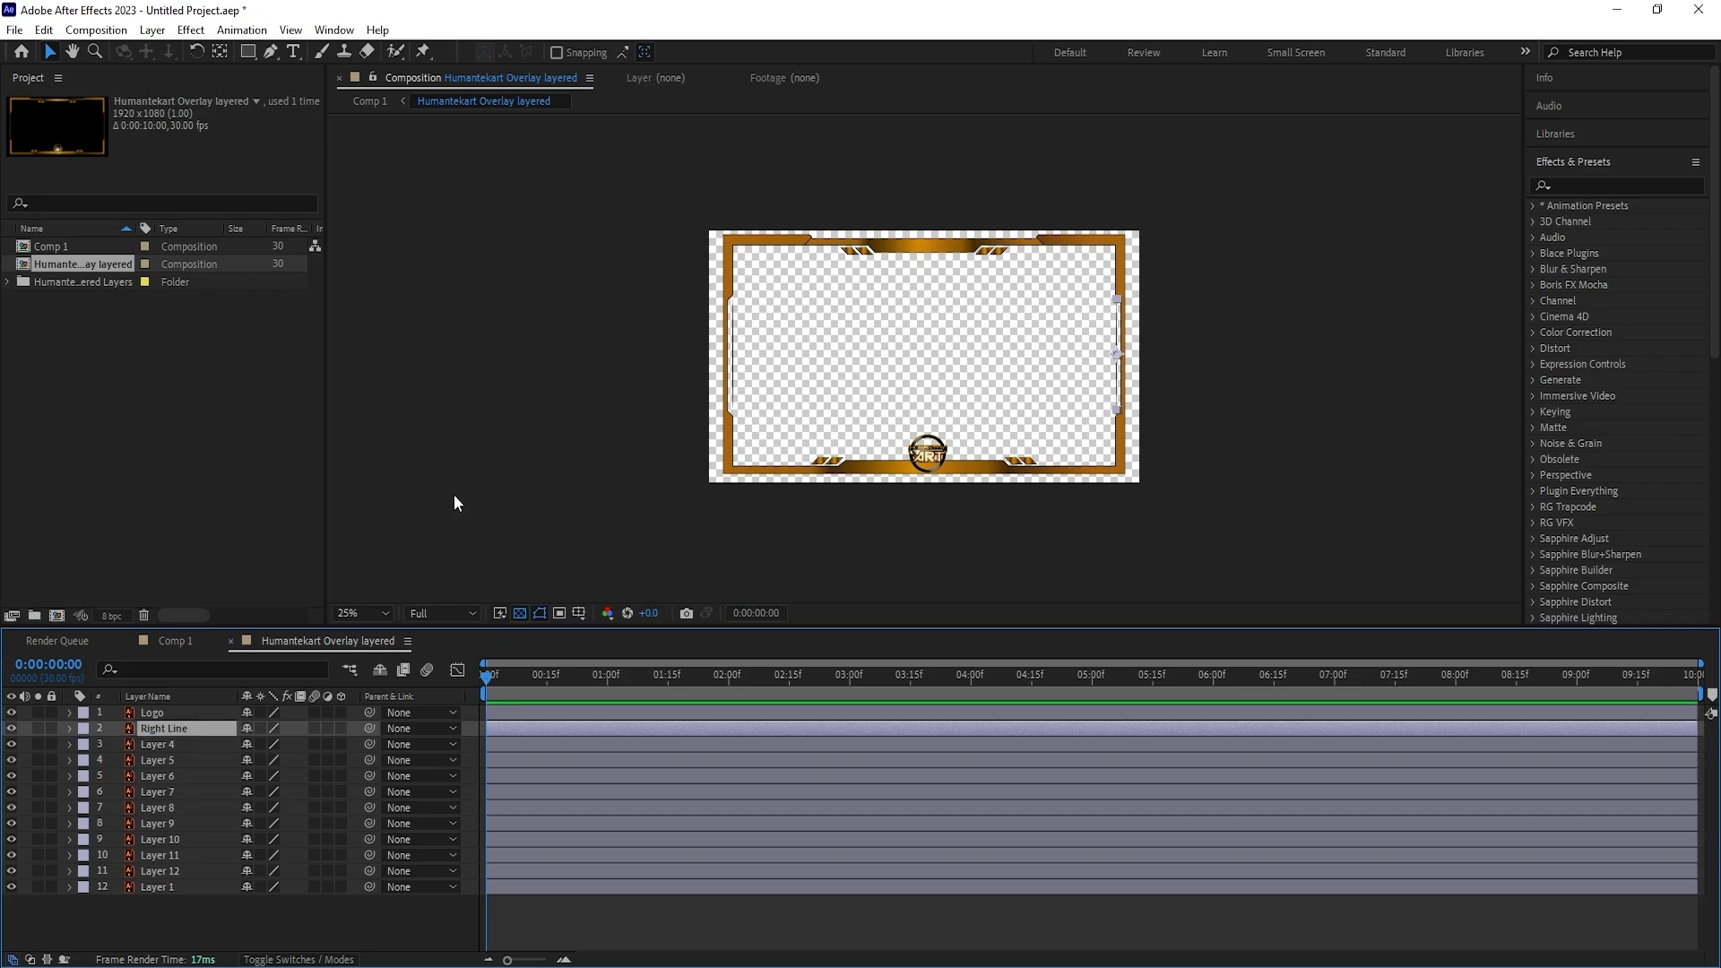
right_click(205, 748)
click(292, 693)
text(Left Line)
key(Return)
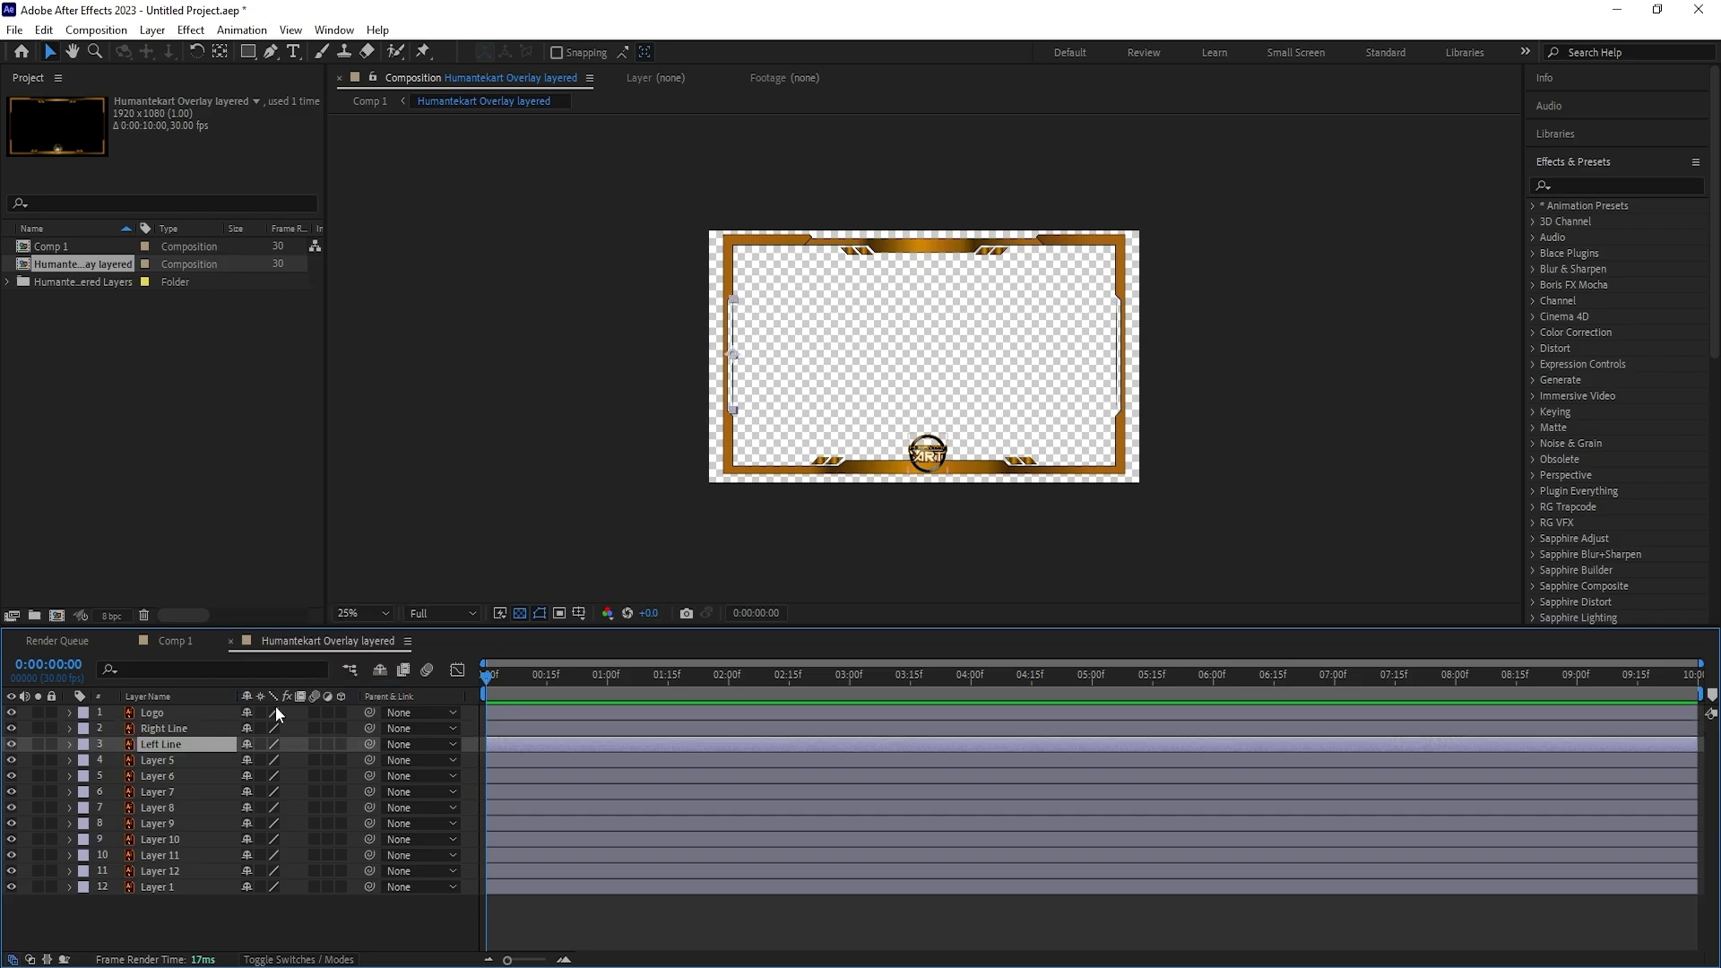
Rename Layer 5 as Upper Right box 1
right_click(197, 762)
click(278, 706)
text(Upper box)
key(BackSpace)
key(BackSpace)
key(BackSpace)
text(Right box 1)
Rename Layer 6 as Upper left box 1 and Layer 7 as Upper Left Box 2
click(224, 772)
key(Return)
text(Upper left box 1)
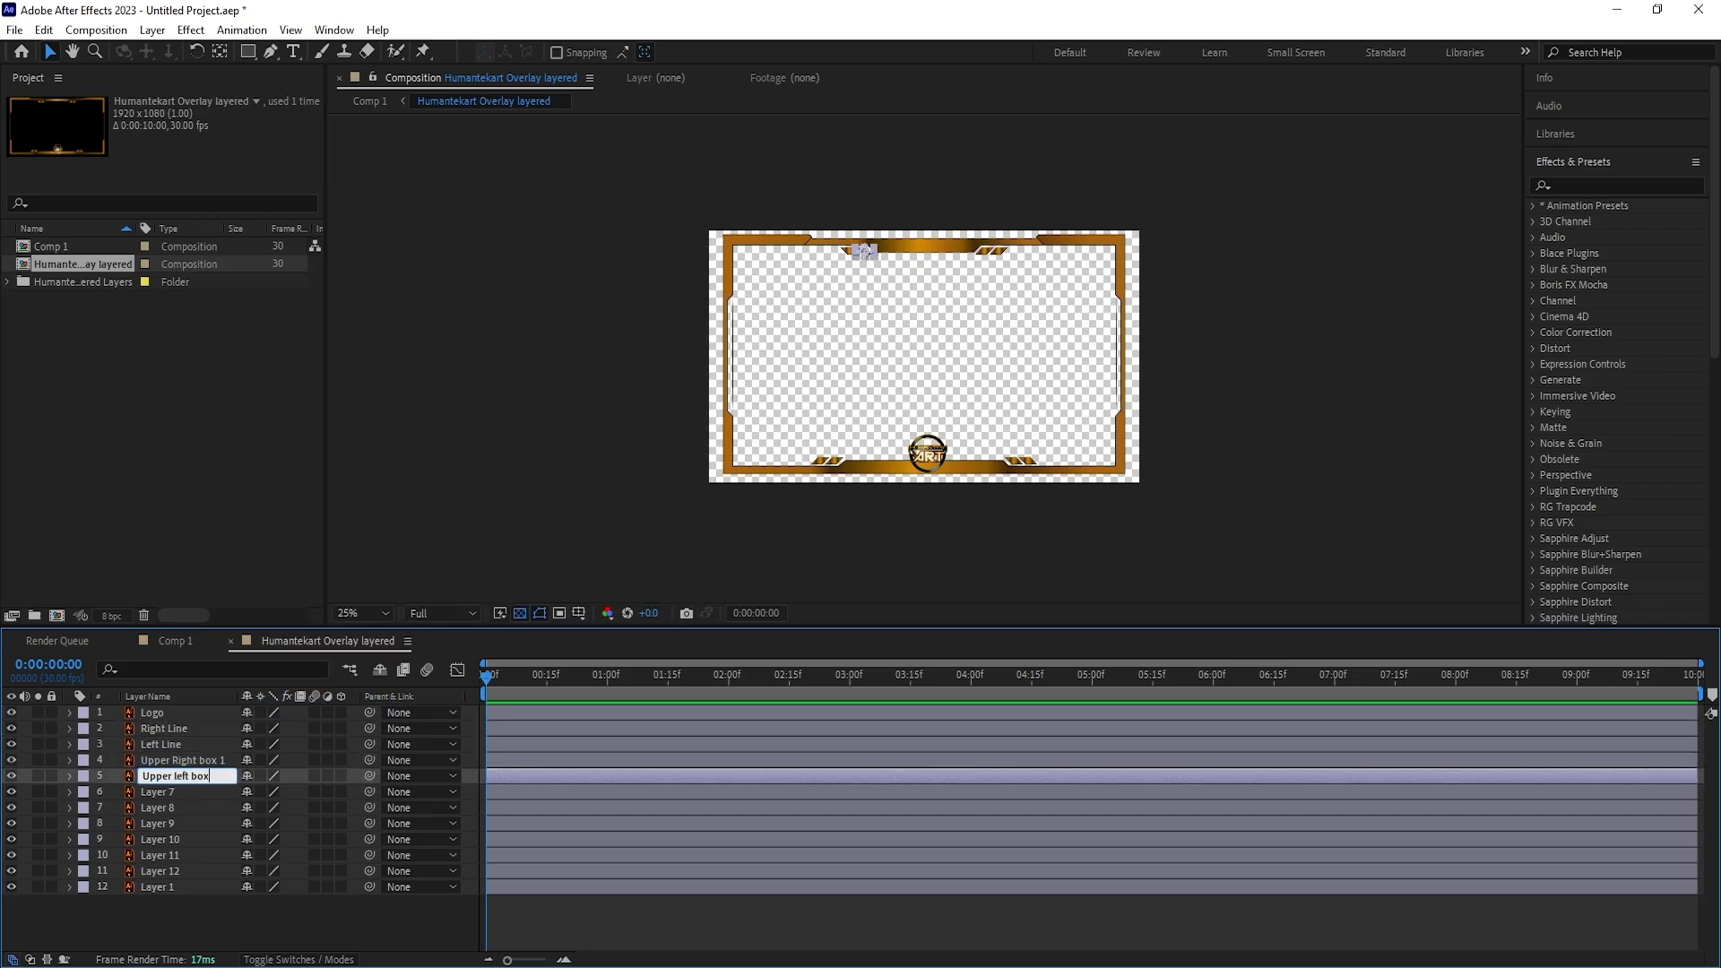
click(220, 790)
key(Return)
text(Upper Left Box 2)
Rename Layer 8 as Lower Right box 2 and Layer 9 as Lower Right Box 1
text(Lower Right box 2)
key(Tab)
text(Lower Right Box 1)
key(Tab)
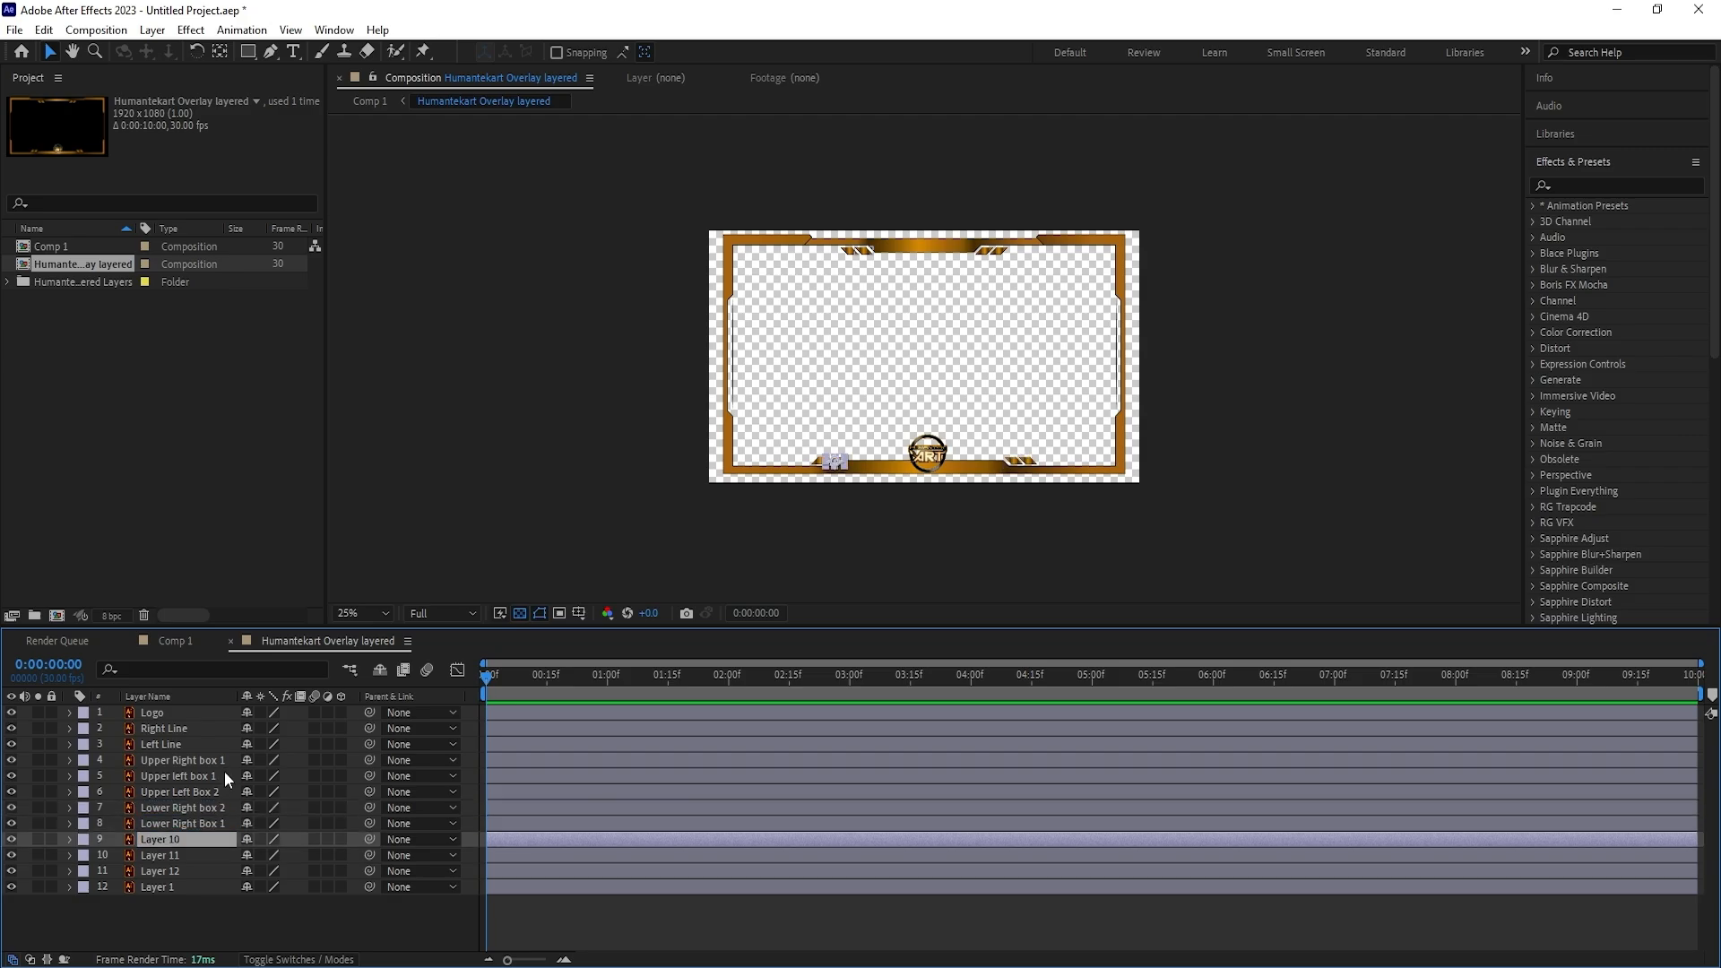
Rename Layer 10 as Lower Left Box 1 and Layer 11 as Lower Left Boz 2
text(Lower Left Box 1)
key(Tab)
text(Lower Left Boz 2)
key(Tab)
Rename Layer 12 as Upper Right box 2 and raise it in the layer stack to directly below Upper Right box 1
key(Return)
text(Upper Right box 2)
key(Return)
key(ctrl+alt+Up)
key(ctrl+alt+Up)
key(ctrl+alt+Up)
key(ctrl+alt+Up)
key(ctrl+alt+Up)
key(ctrl+alt+Up)
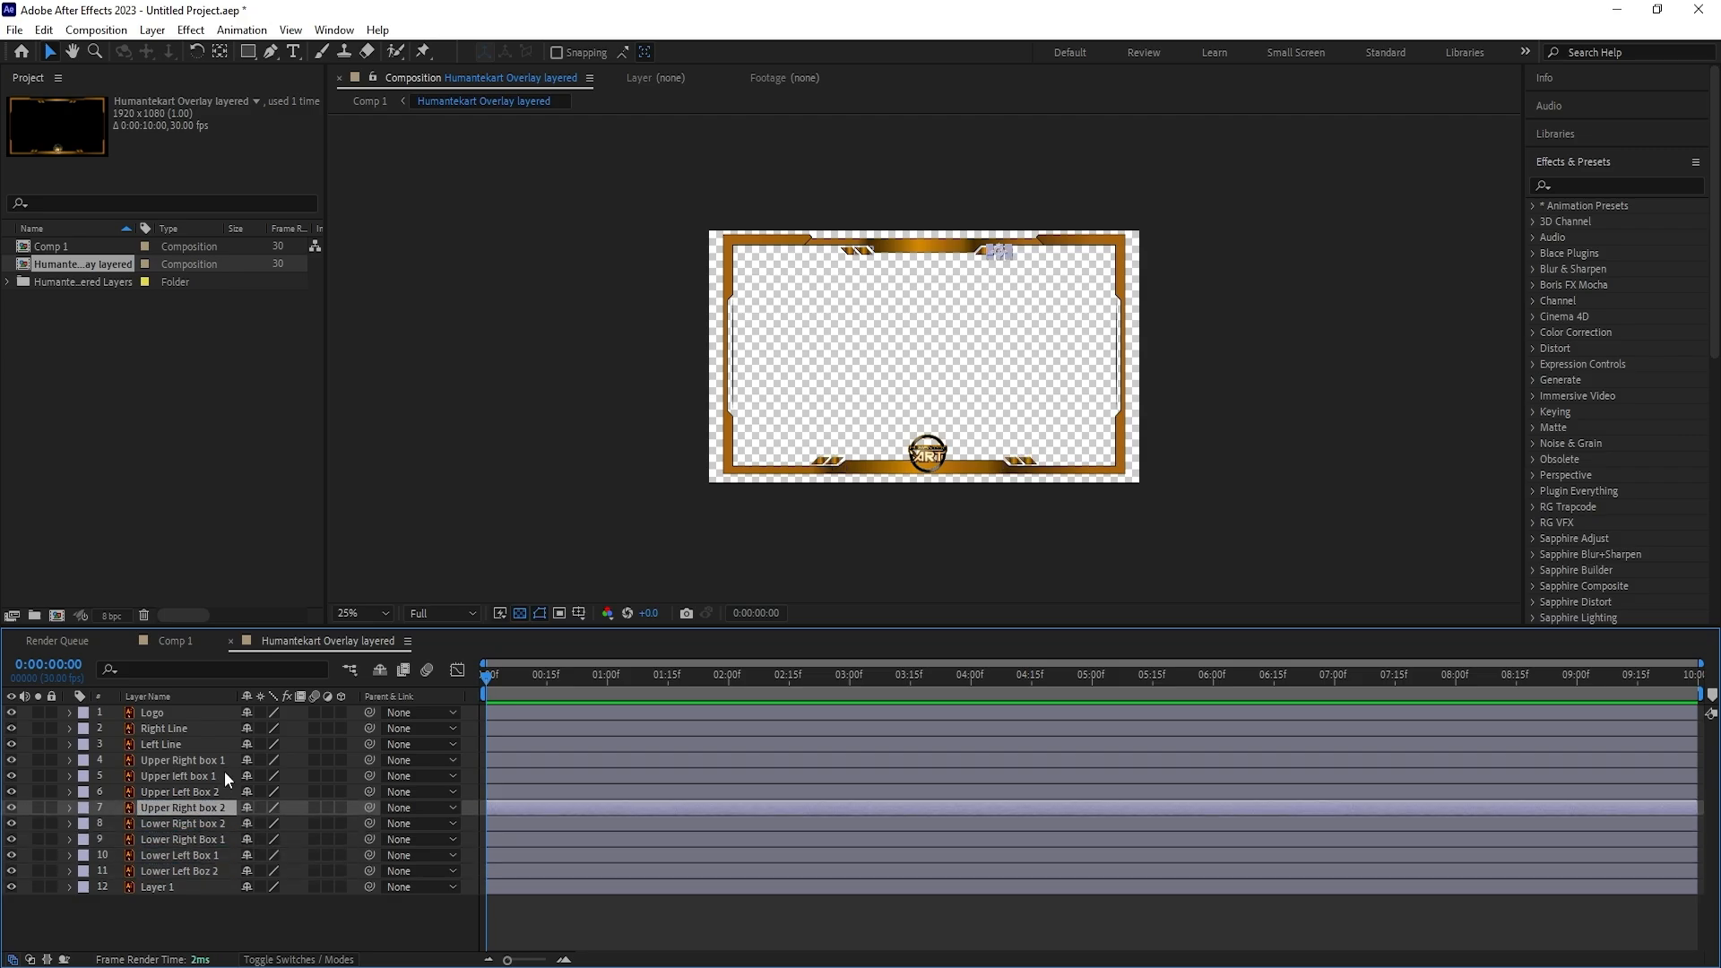
Place Lower Right box 2 beneath Lower Right Box 1 in the layer stack and rename Layer 1 as bars
drag(173, 824, 170, 846)
click(100, 891)
key(Return)
text(bars)
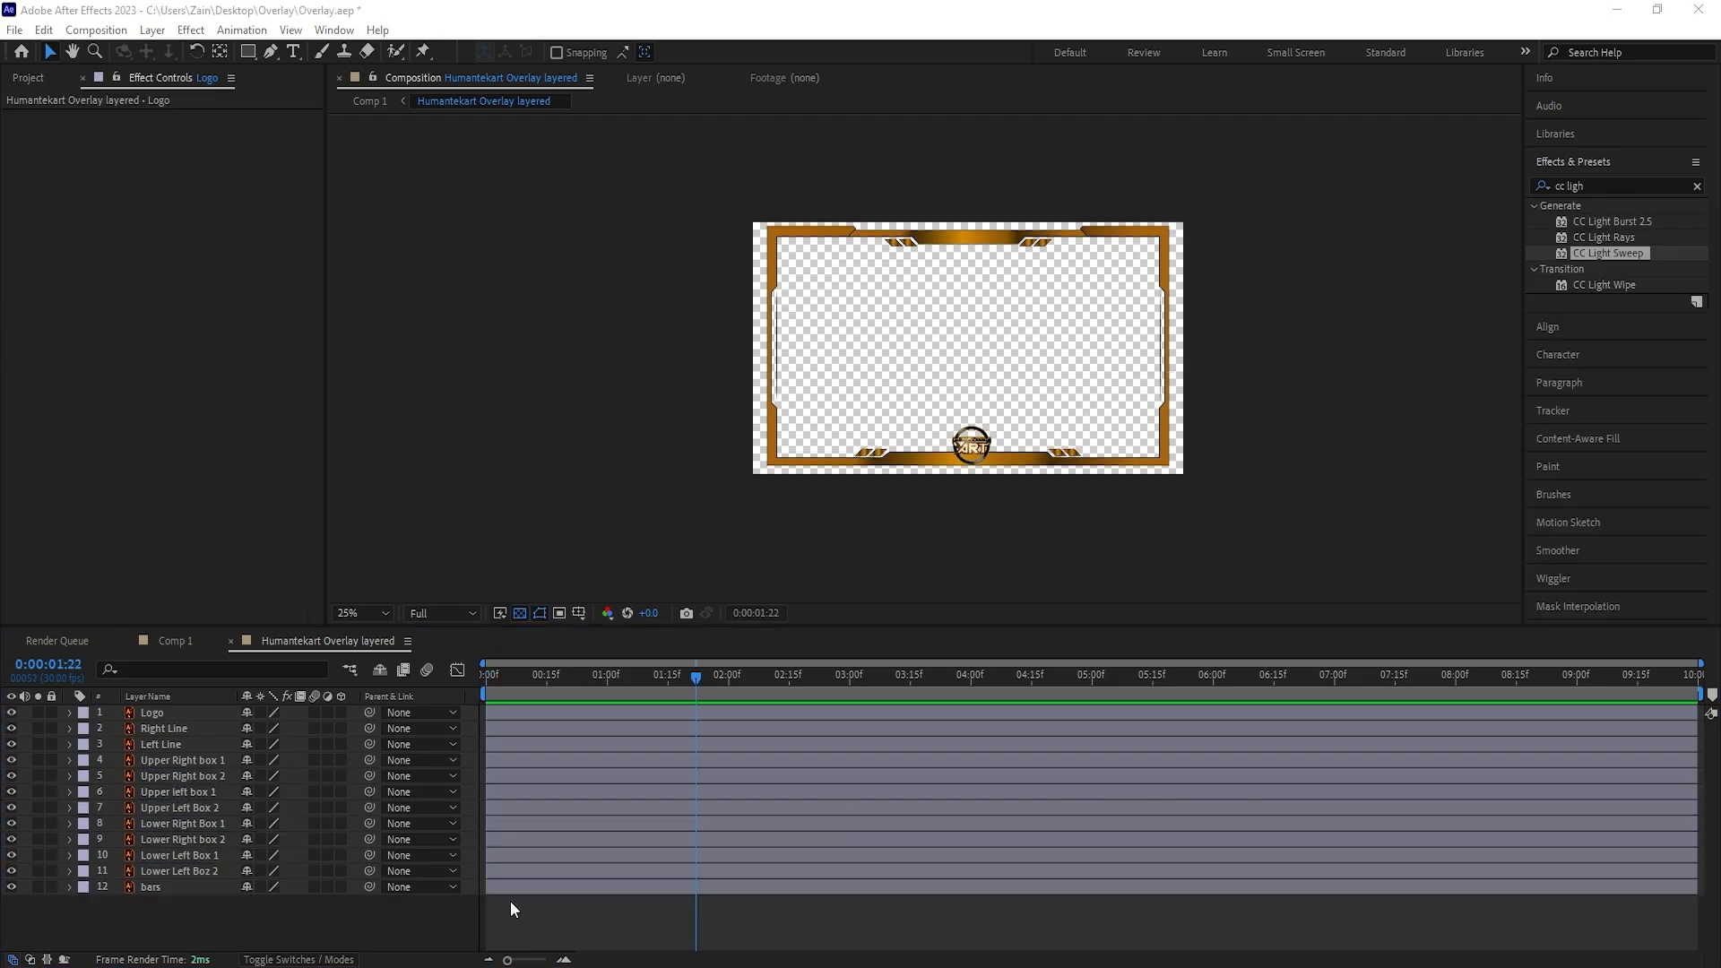
Create a Scale keyframe on the Logo layer and place it at 0:00:00:00
click(128, 713)
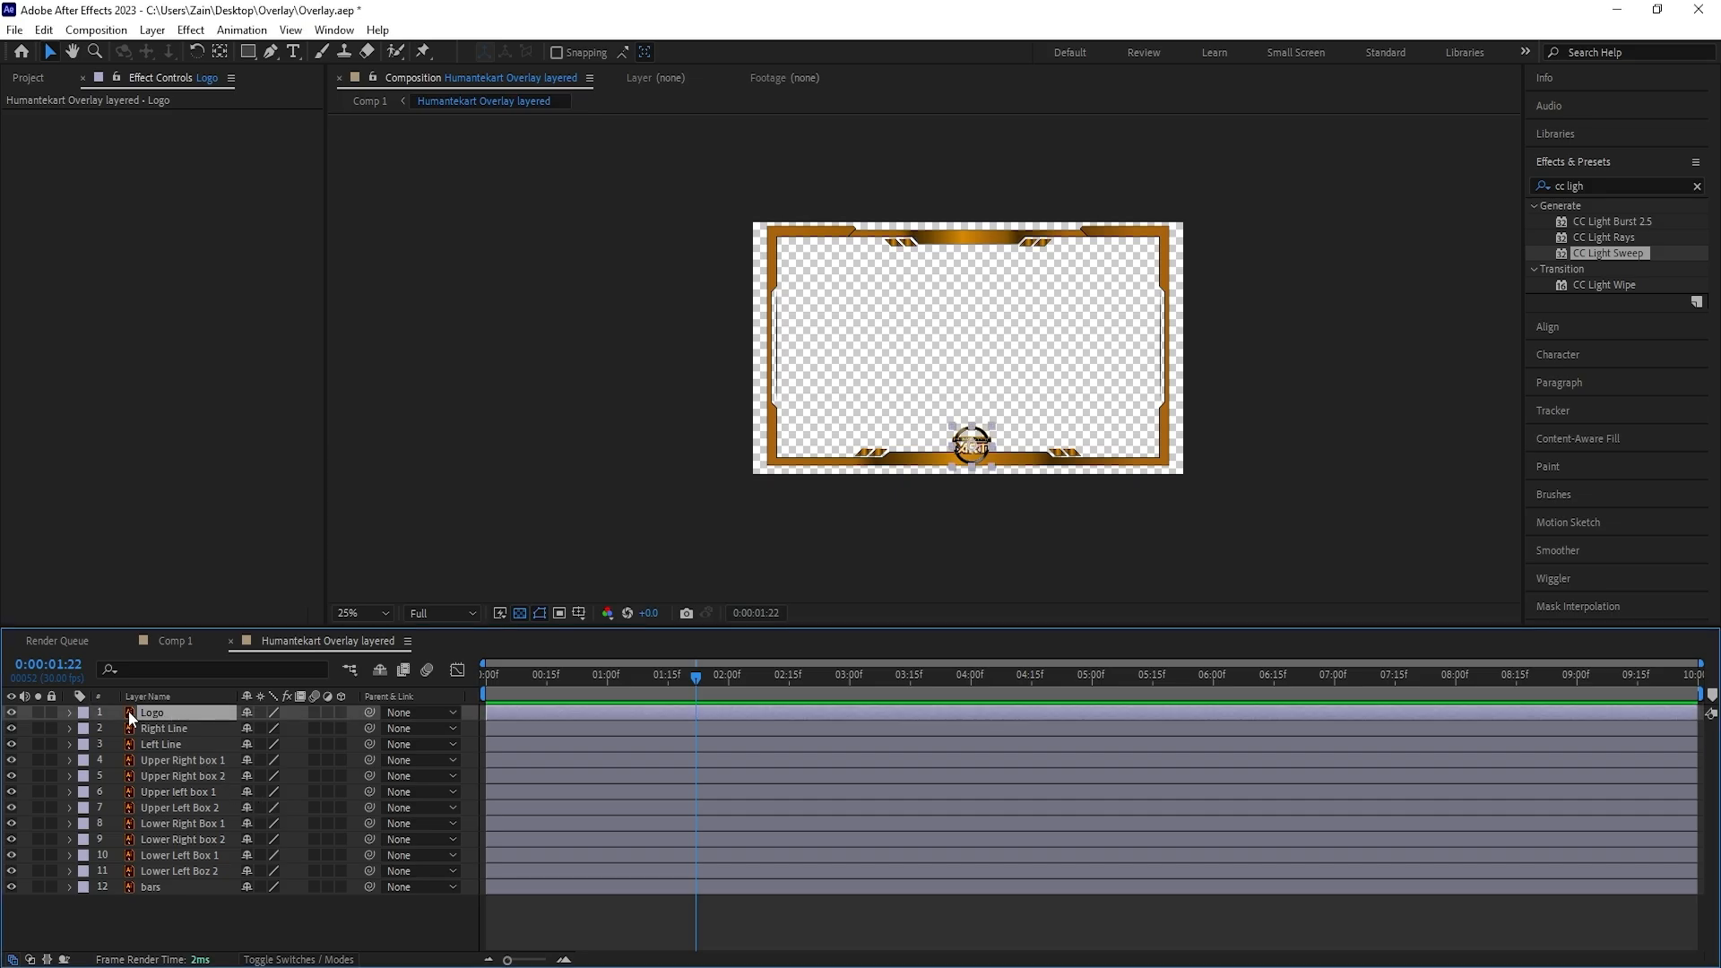
click(69, 713)
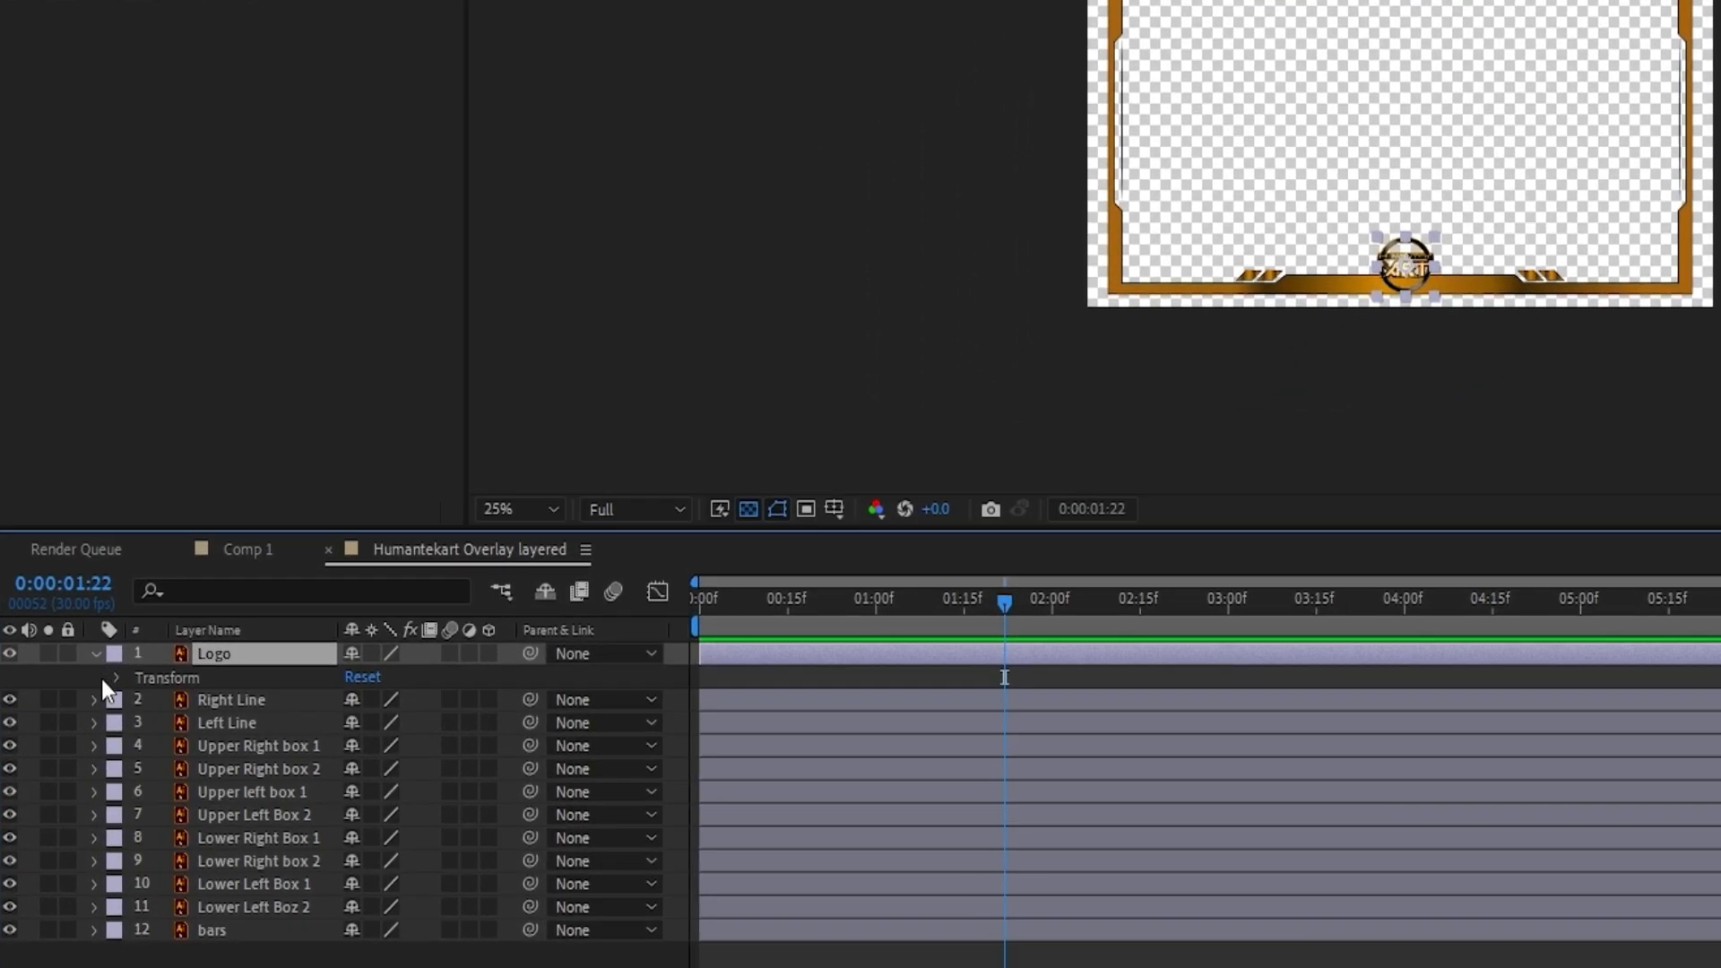
click(115, 677)
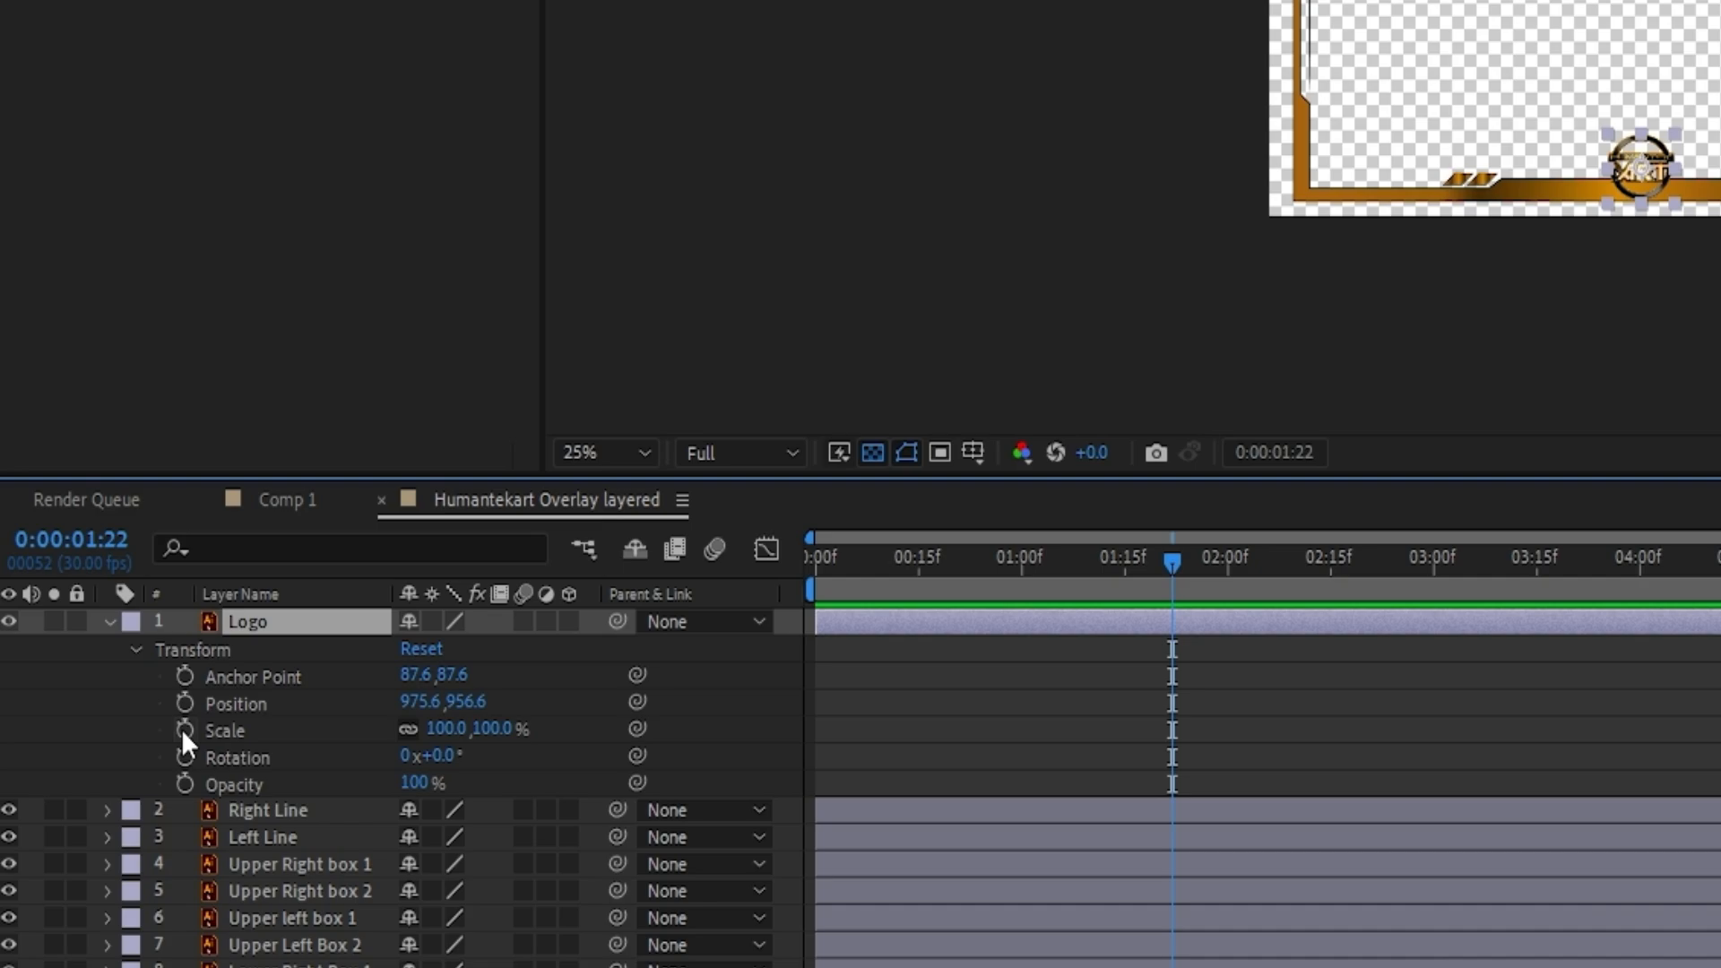
click(185, 729)
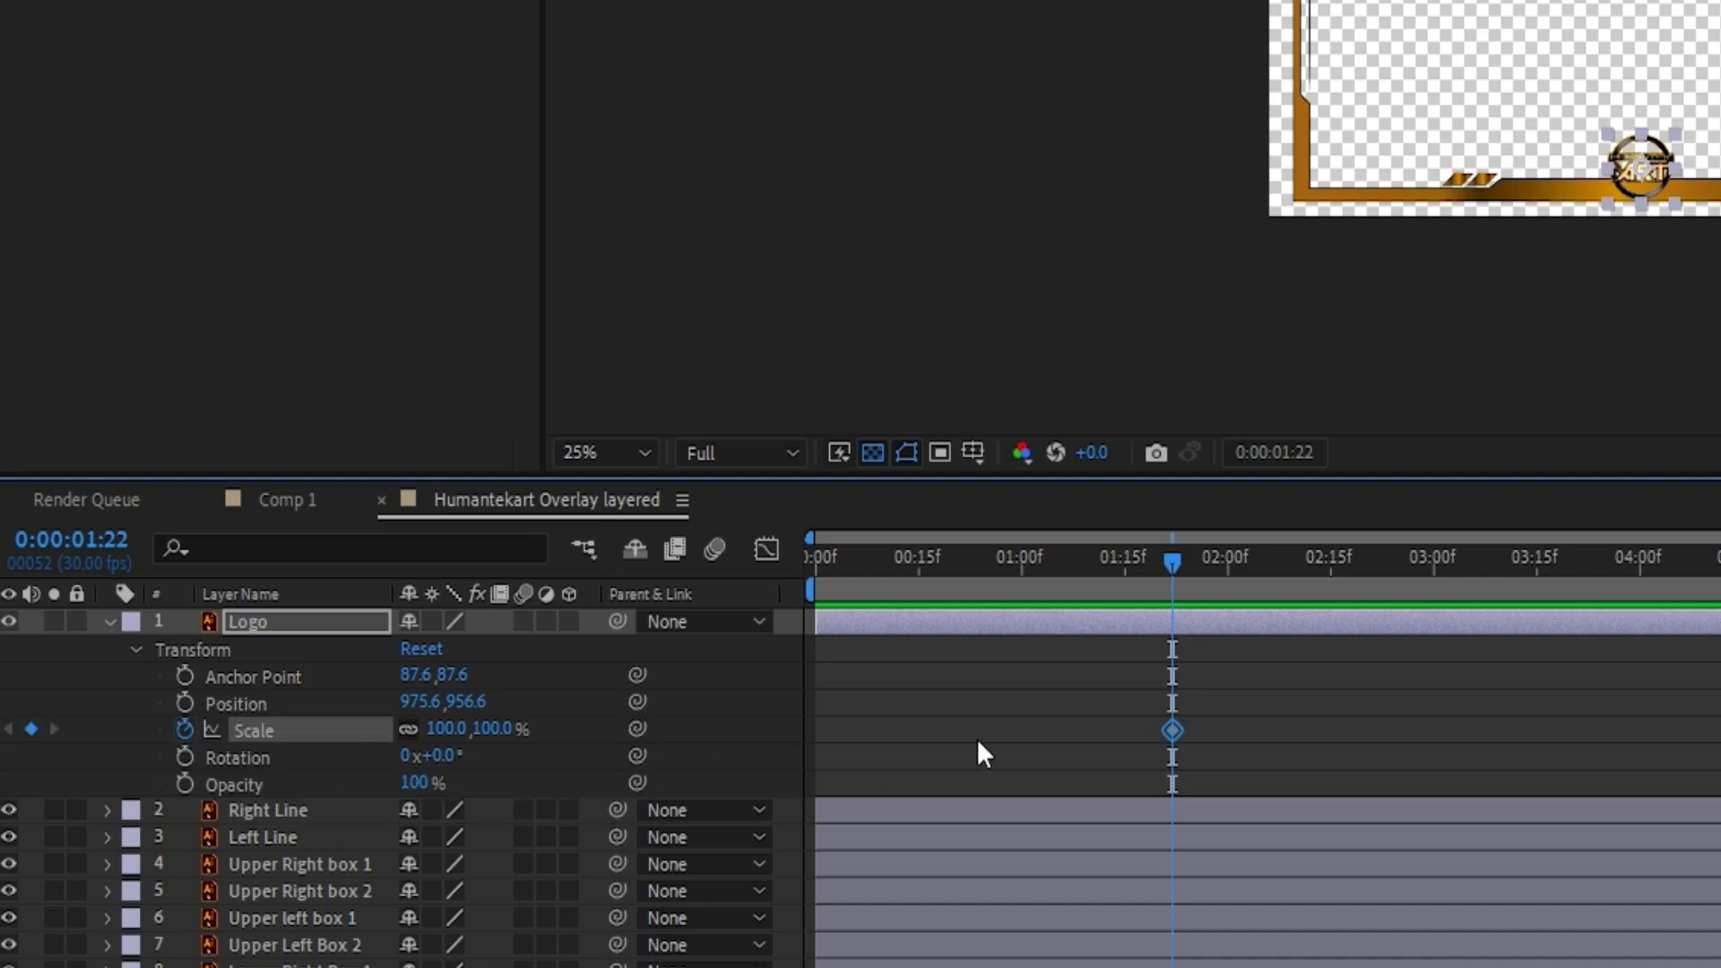
drag(1157, 556, 804, 632)
drag(1171, 731, 815, 782)
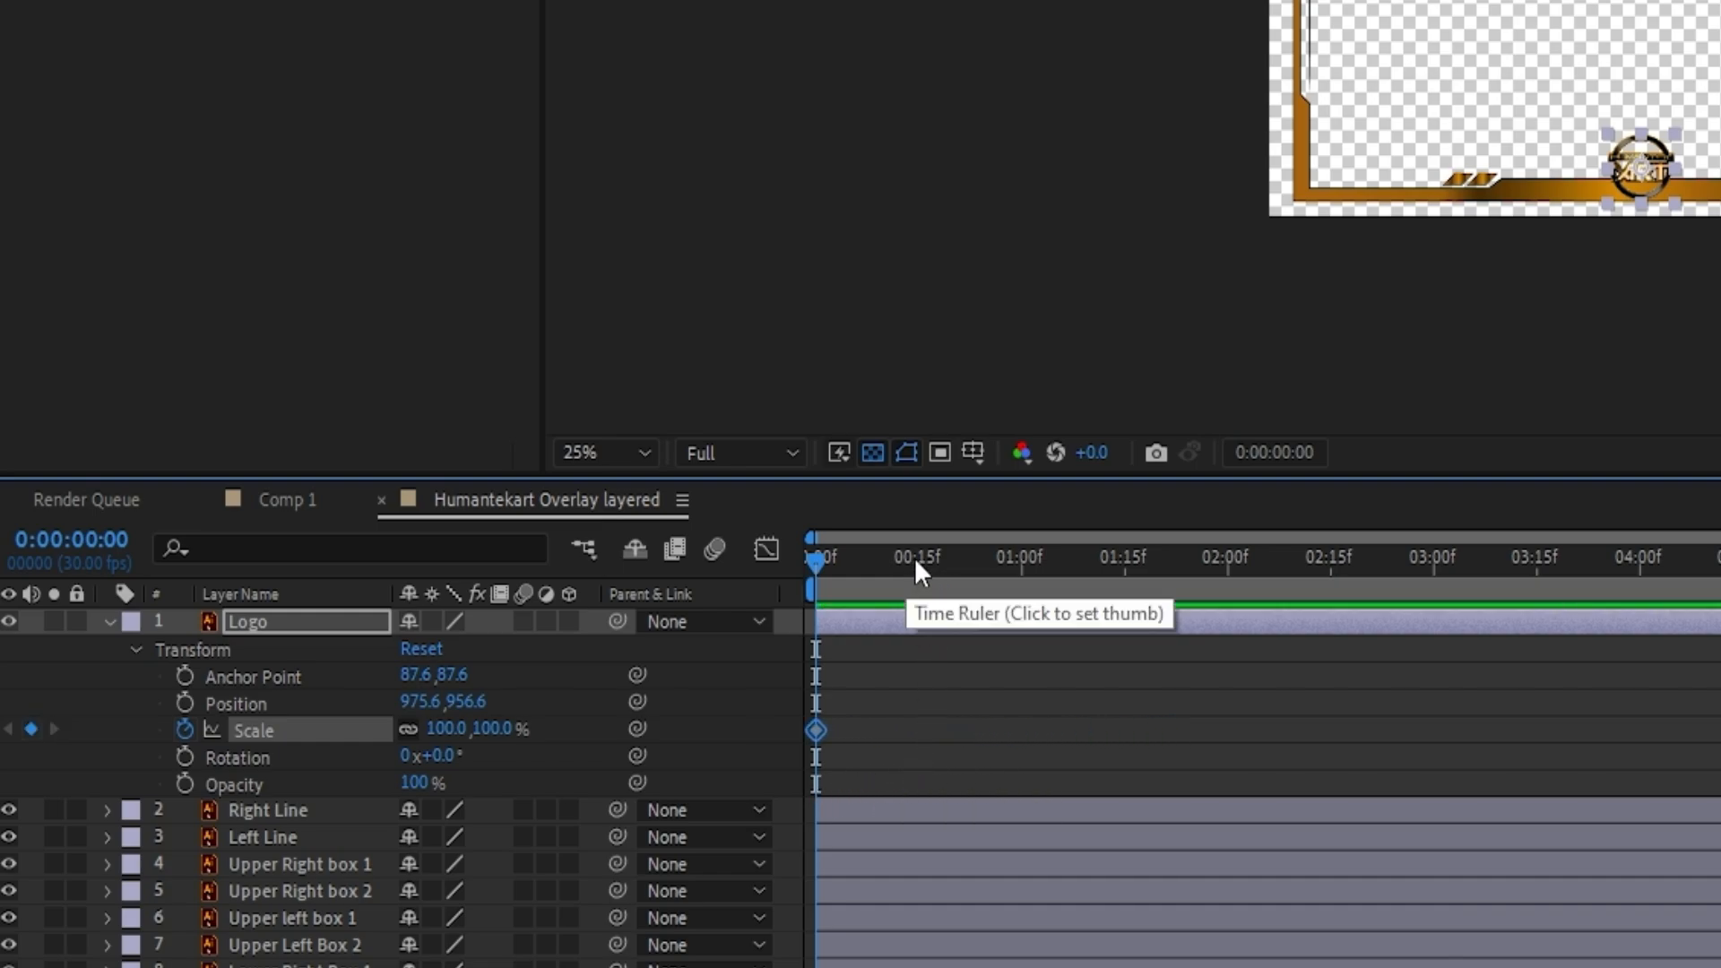
Set the Logo's Scale to 115% at 0:00:02:00
drag(915, 569, 1228, 611)
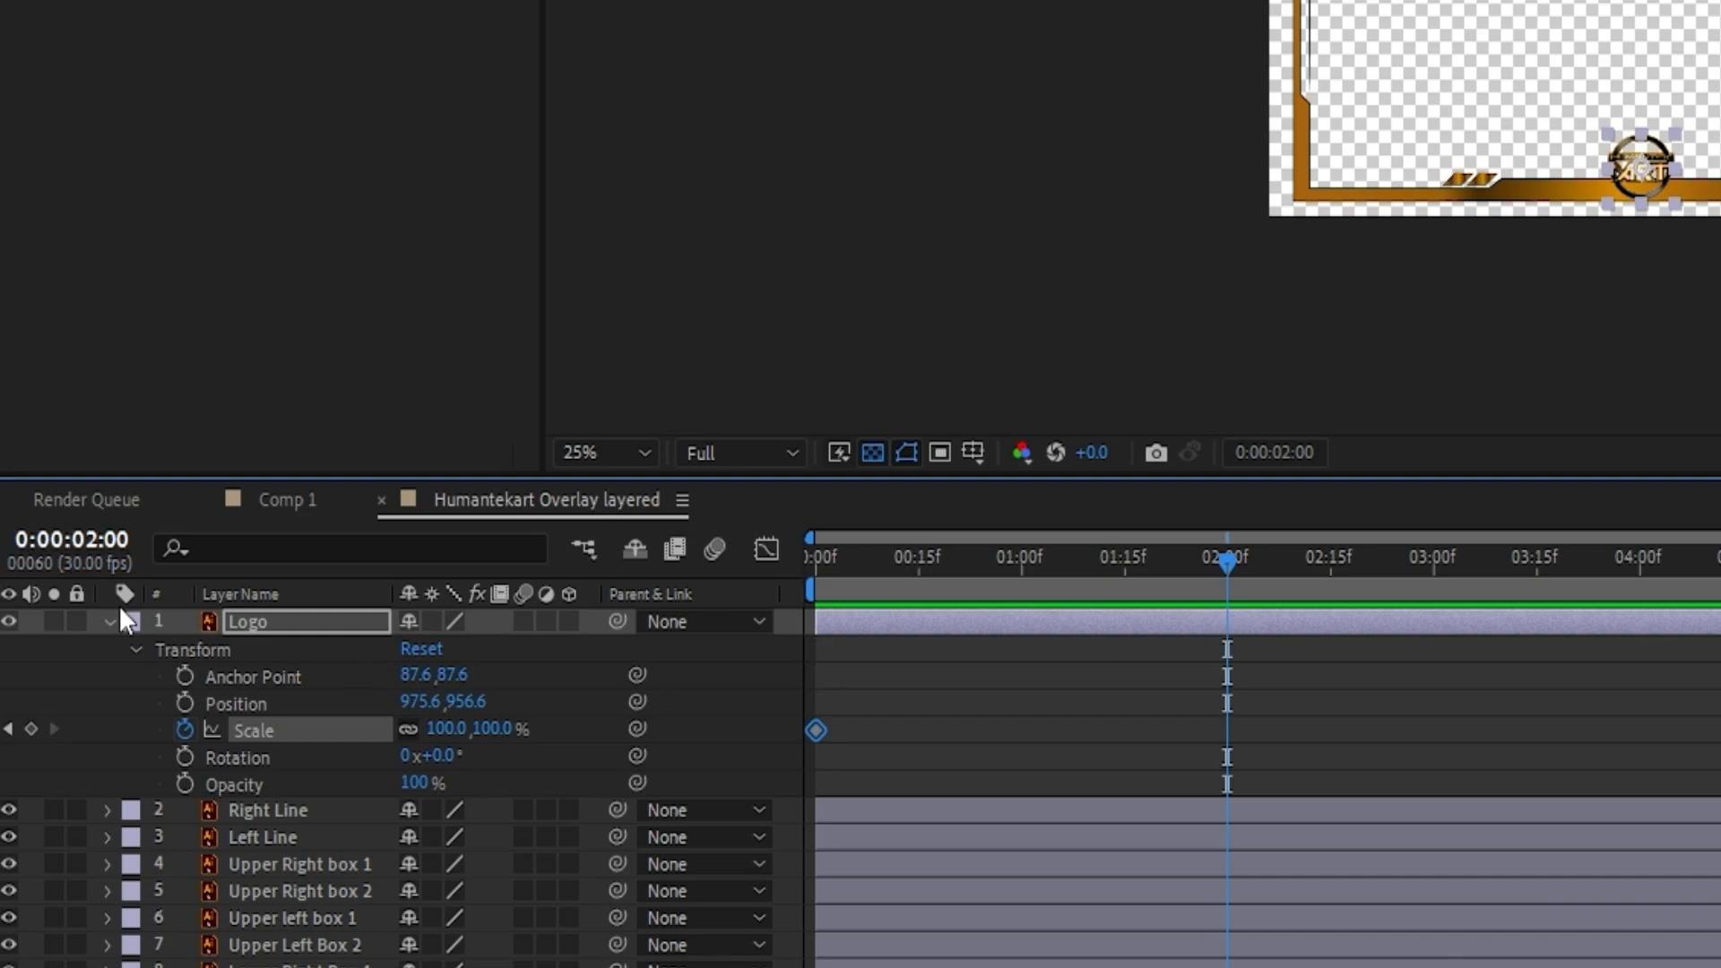
click(444, 729)
text(1)
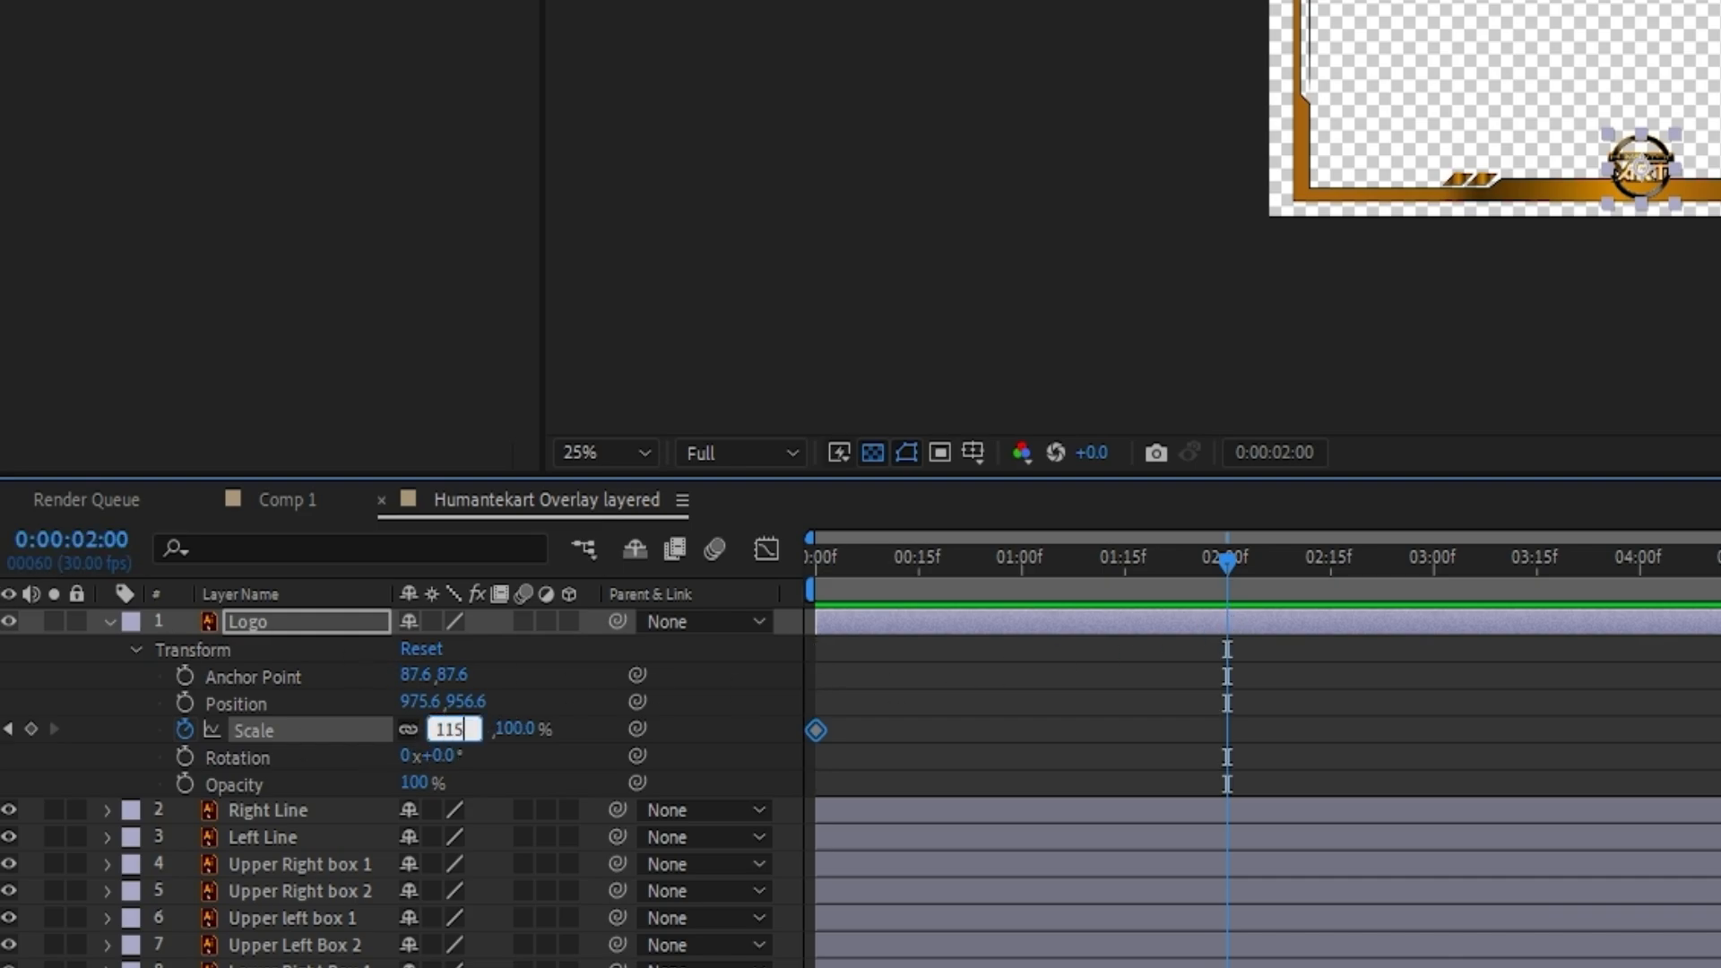
text(15)
key(Return)
Add a Logo Scale keyframe at 0:00:04:00 with a value of 100%
click(1621, 583)
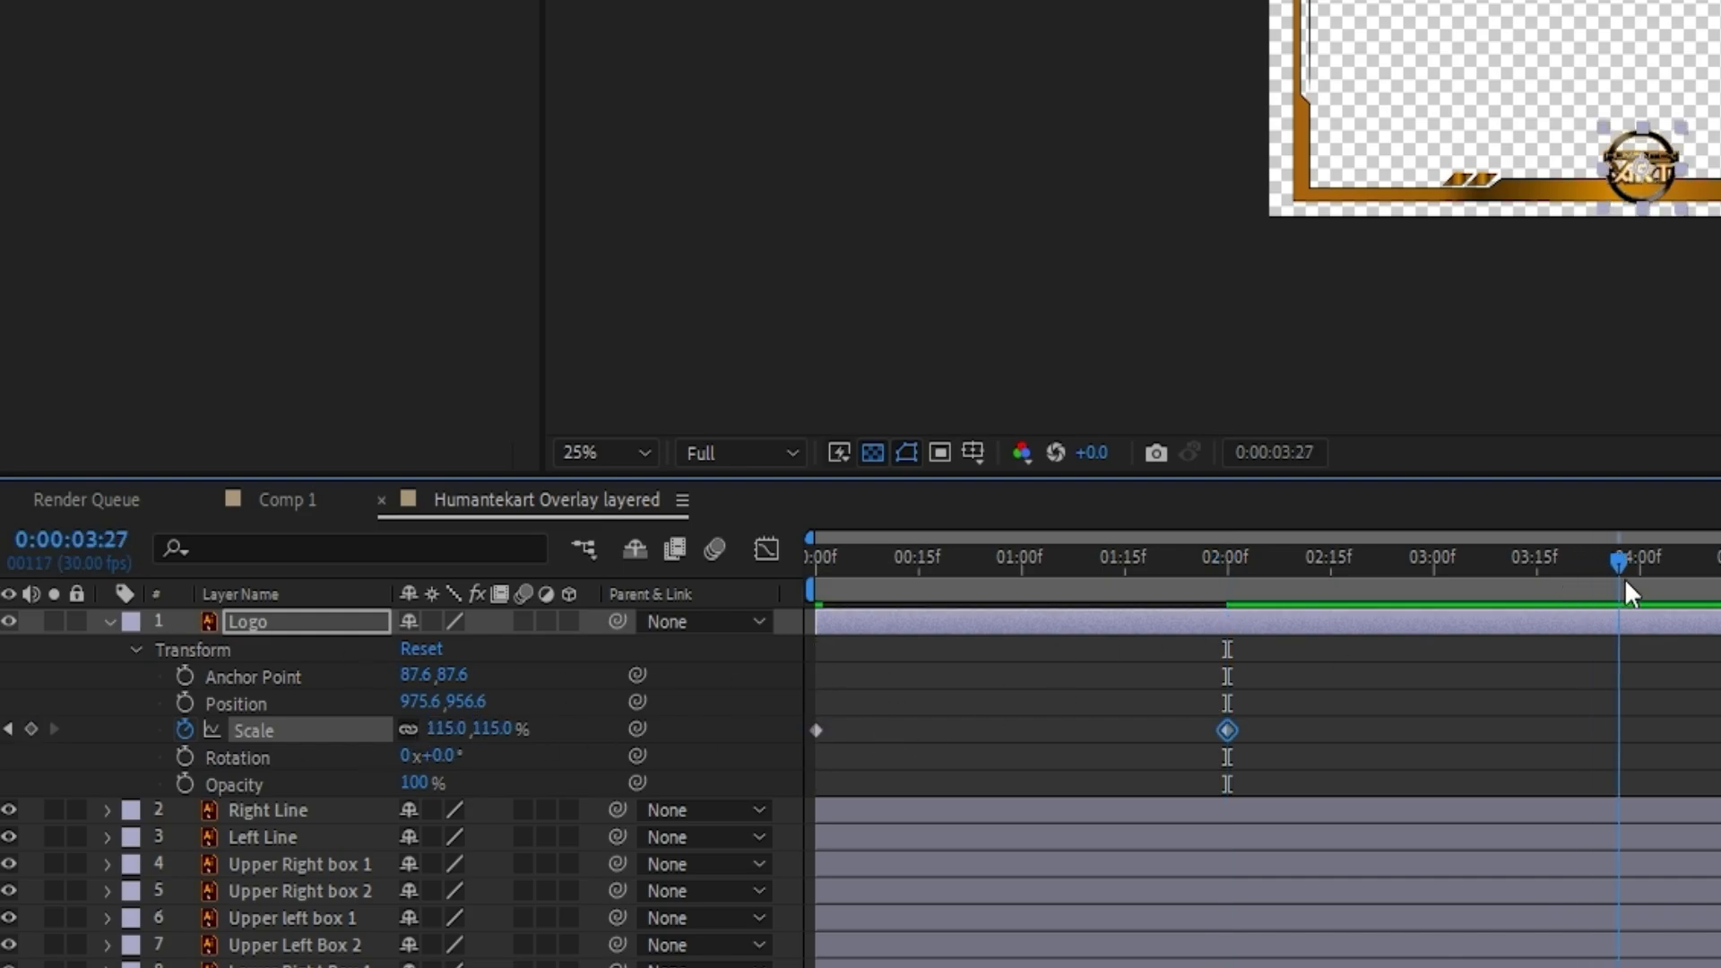
drag(1624, 578, 1637, 583)
click(30, 729)
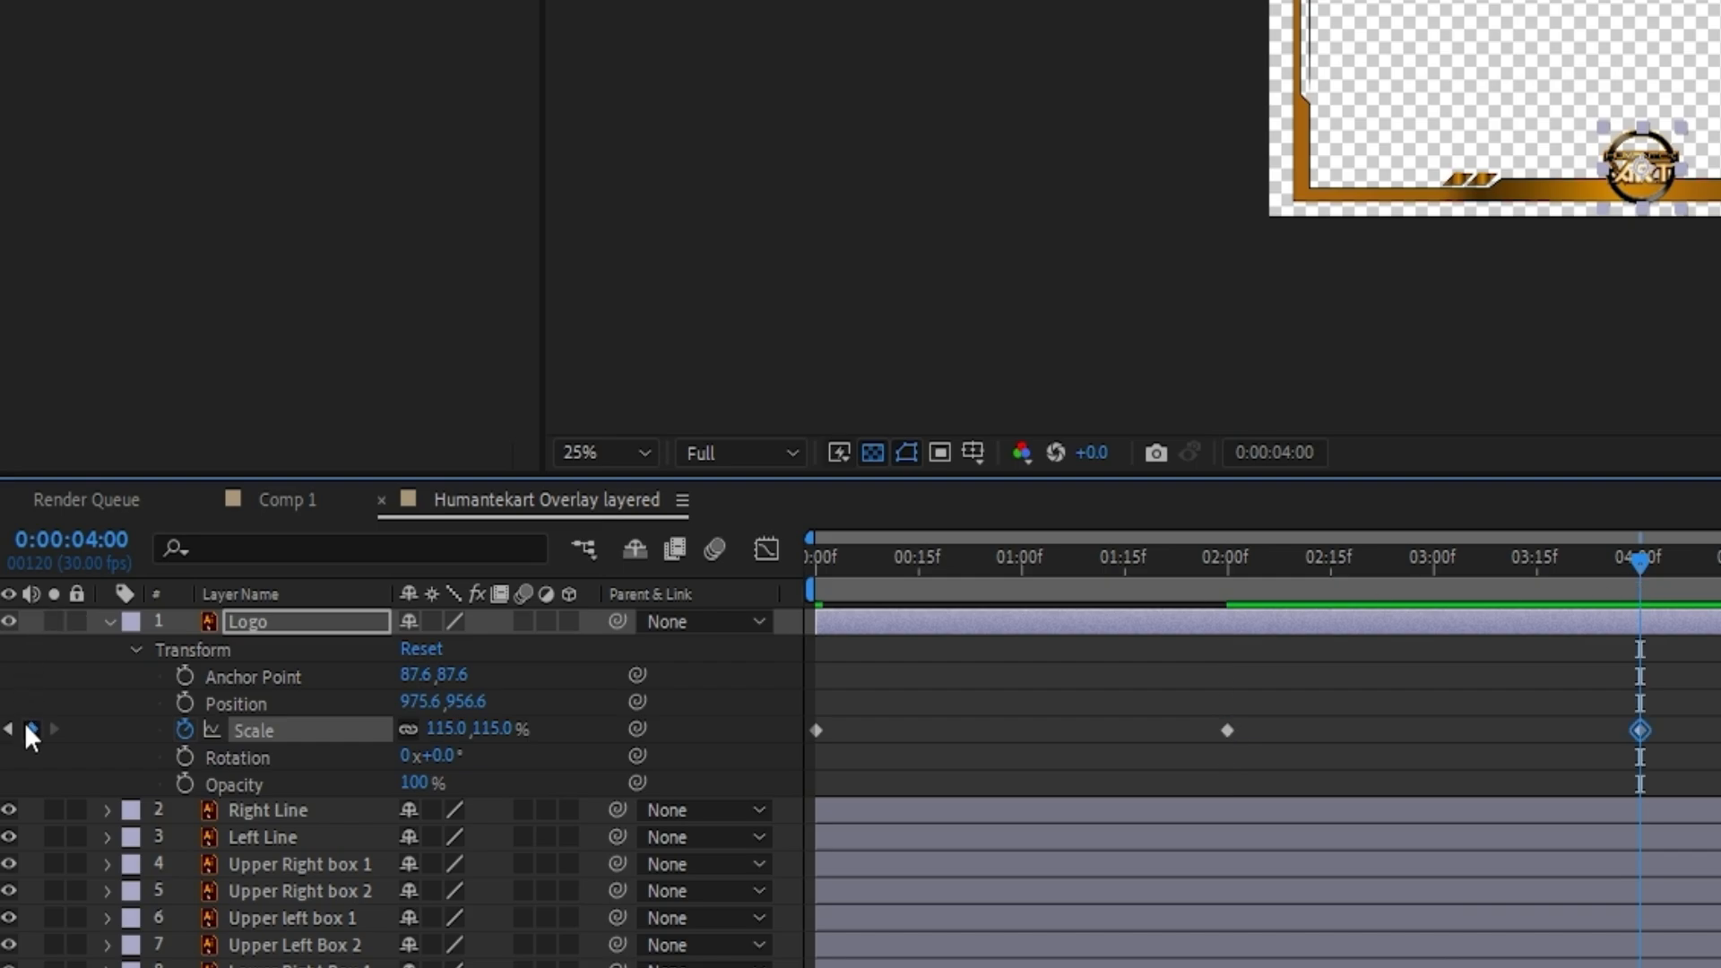
click(455, 735)
text(100)
key(Return)
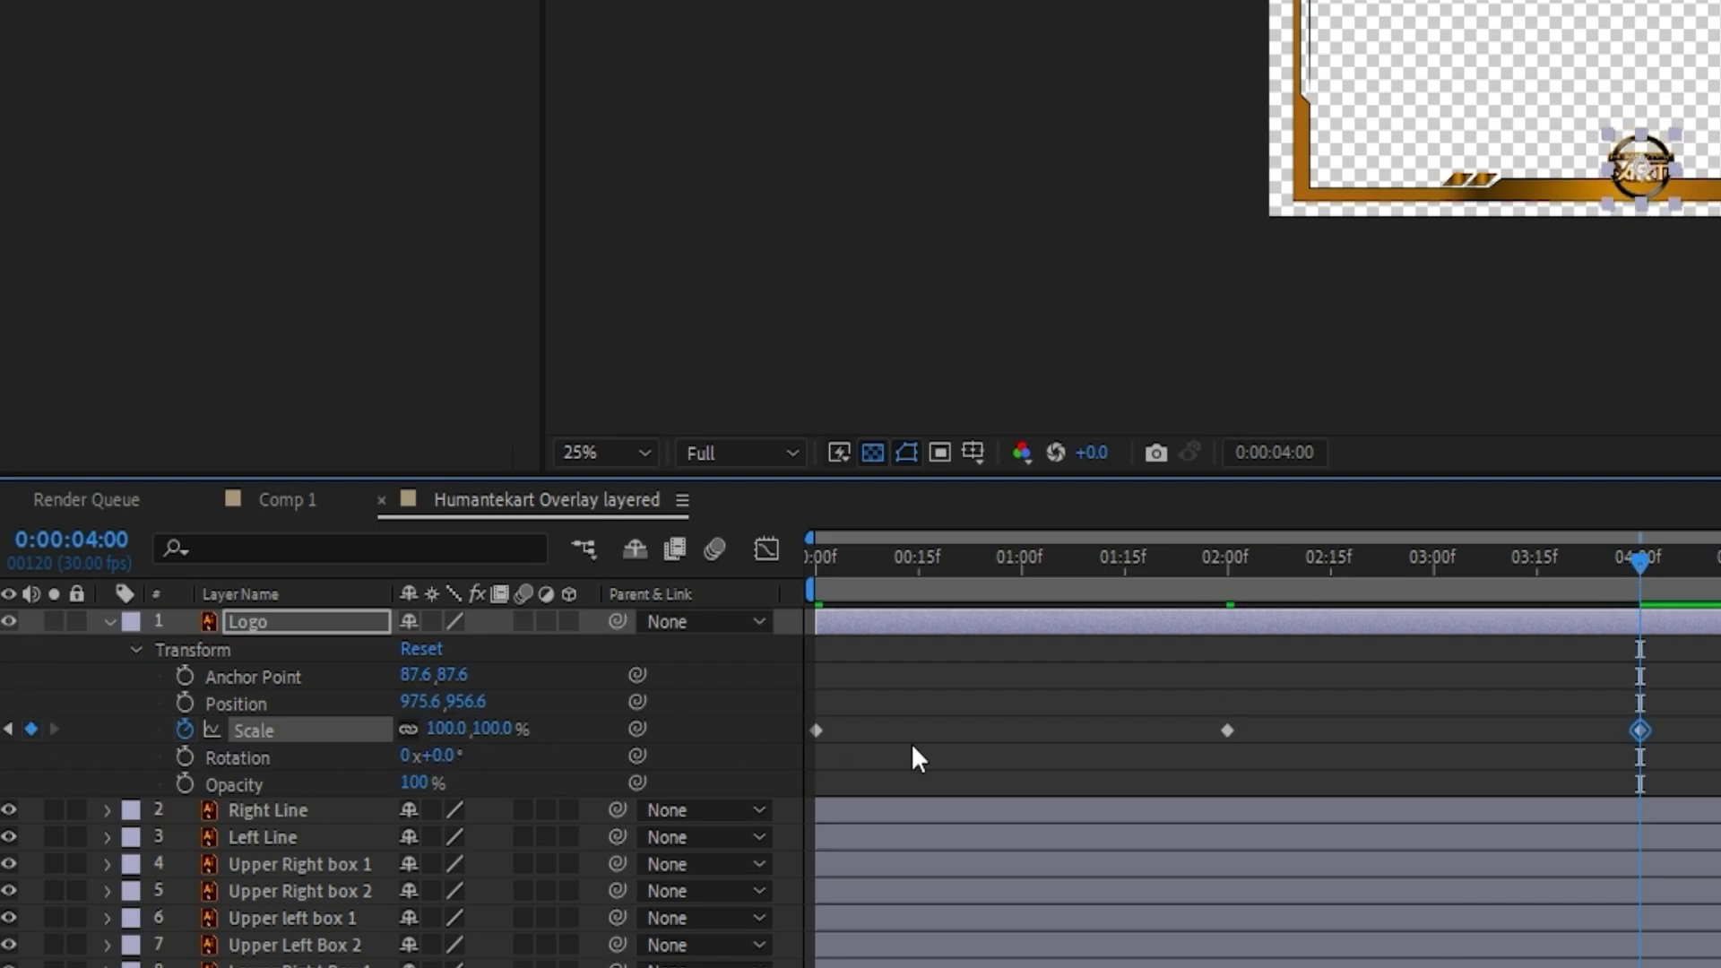
Copy the Logo's Scale keyframes at 2 and 4 seconds and paste them starting at 0:00:06:00
drag(1321, 691, 981, 772)
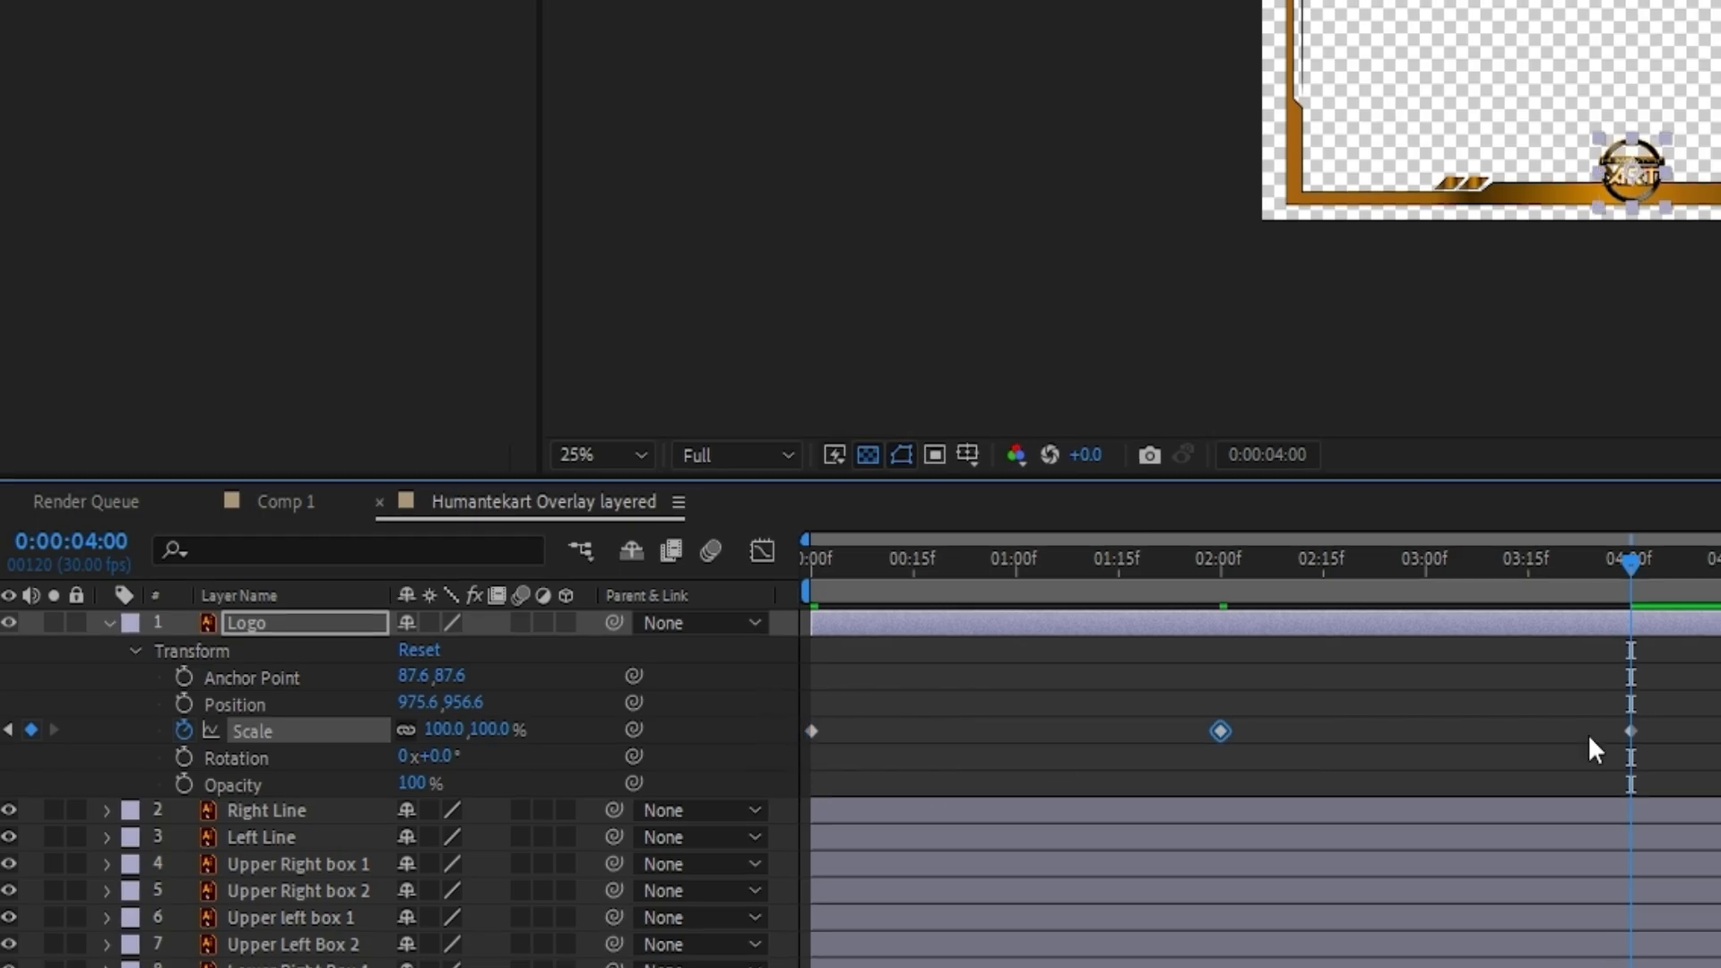
drag(1649, 689, 1107, 835)
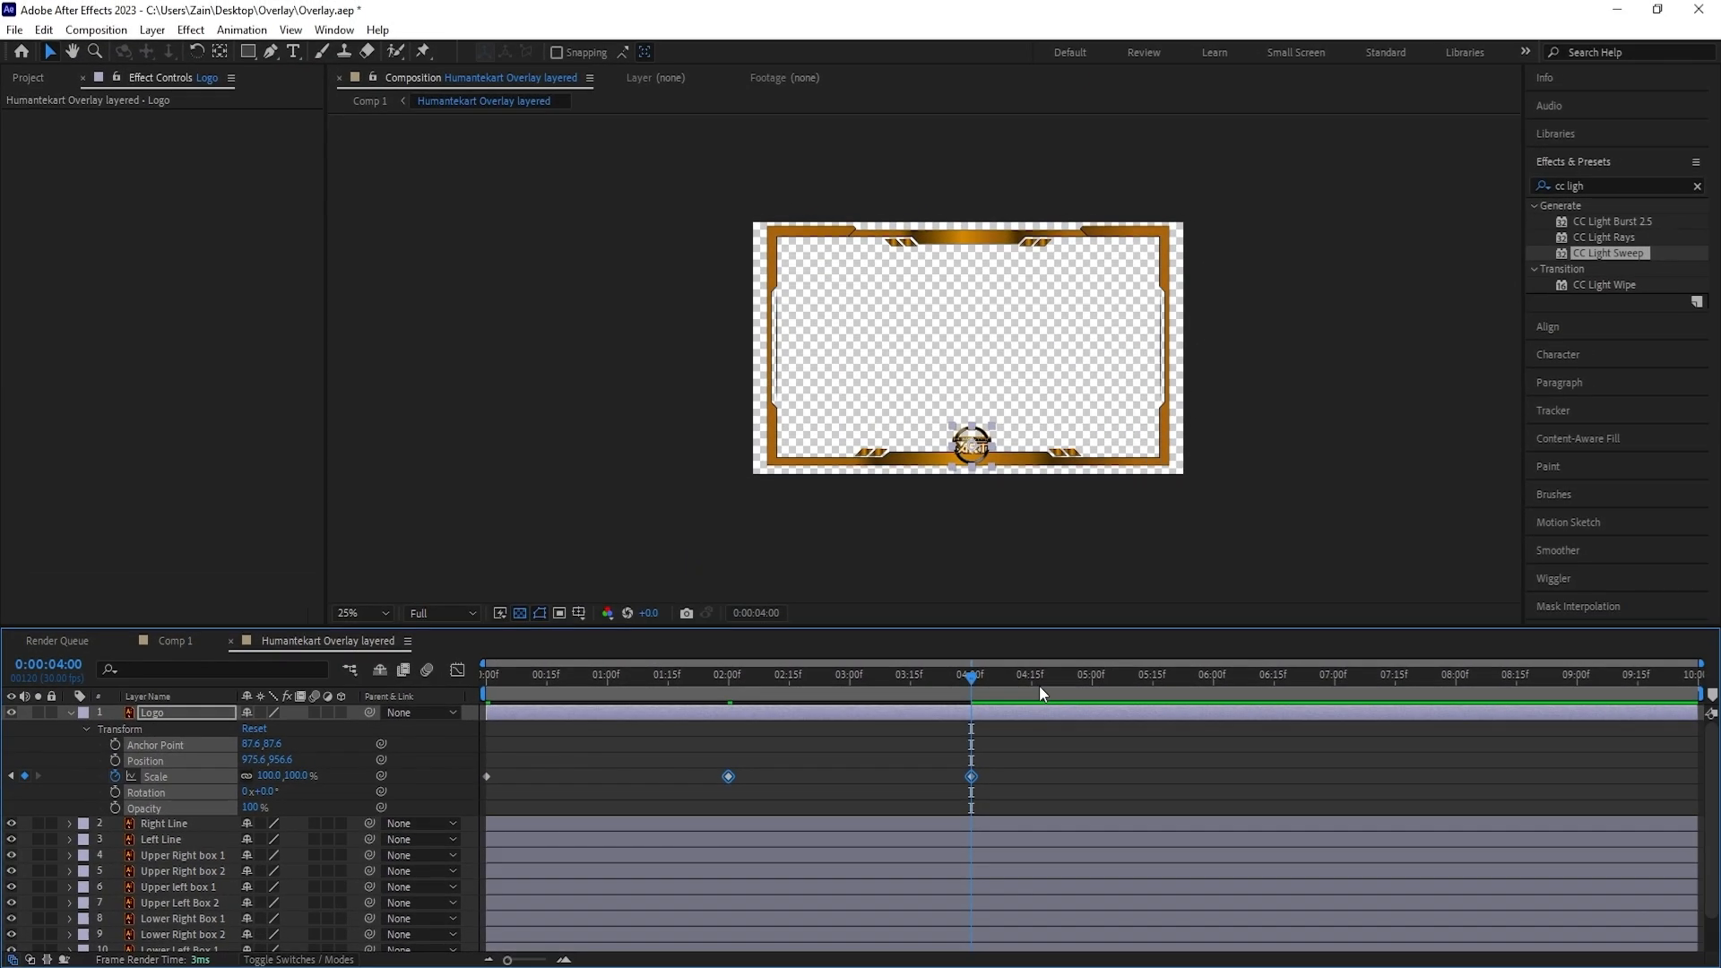
drag(1040, 692, 1214, 705)
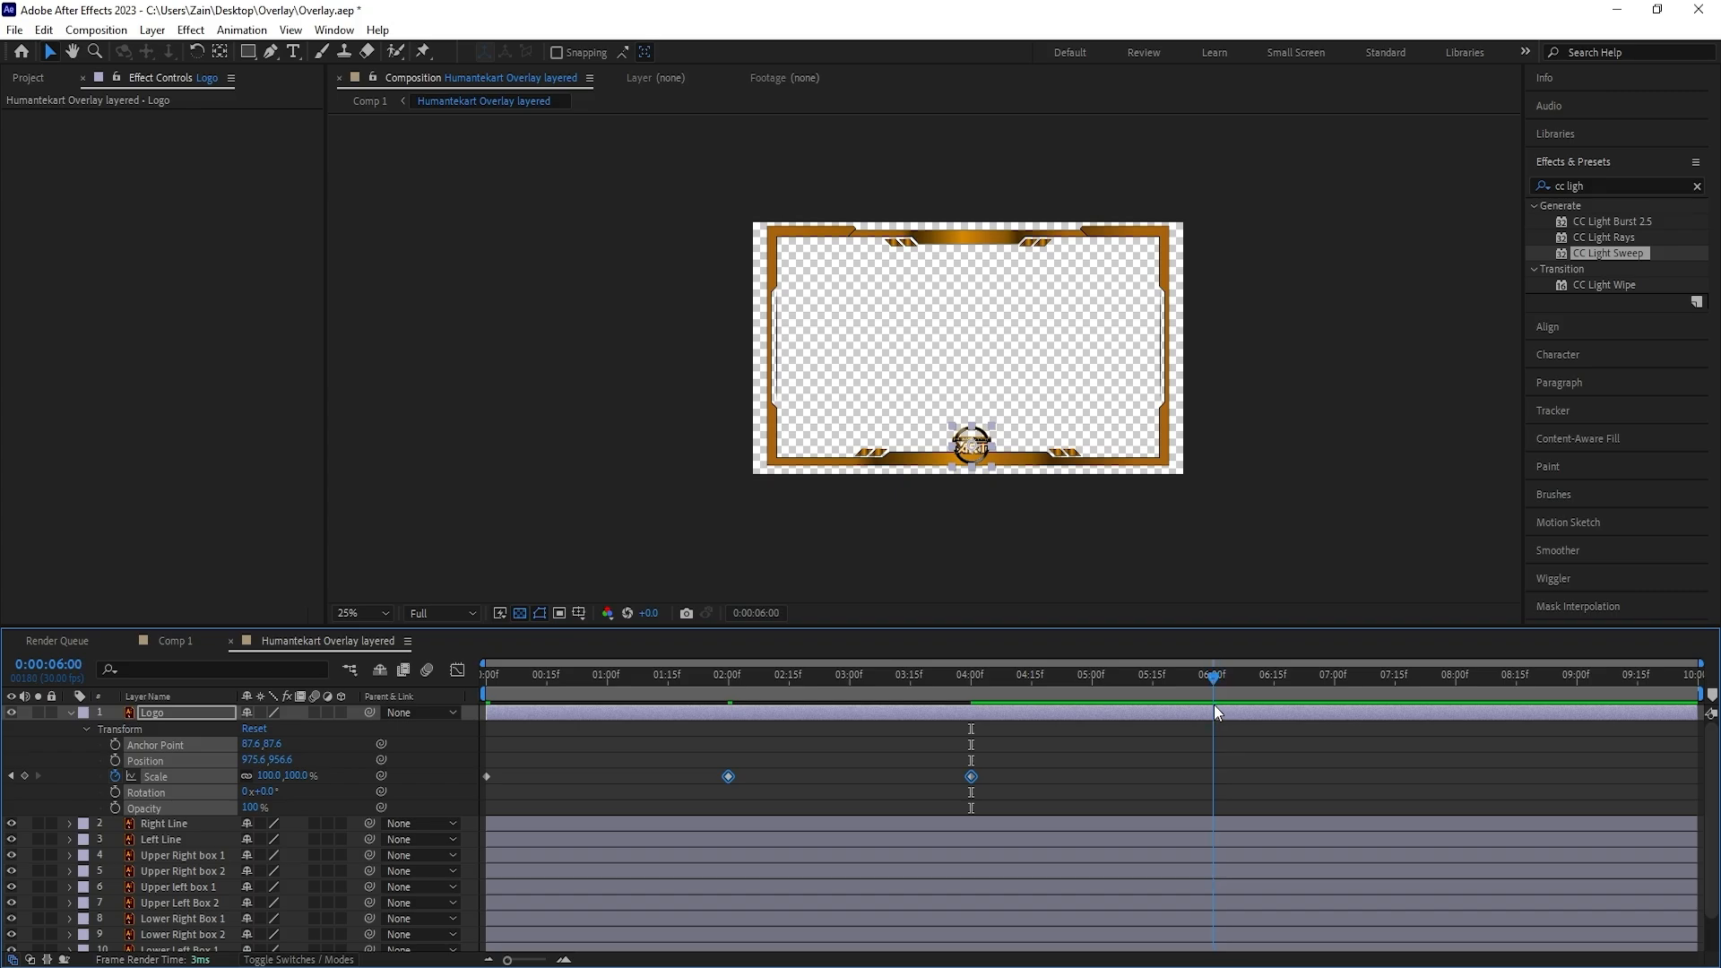
key(ctrl+v)
Apply Easy Ease to all the Logo's Scale keyframes and stretch them proportionally so the last one sits at 10 seconds
drag(1508, 762, 481, 784)
right_click(487, 778)
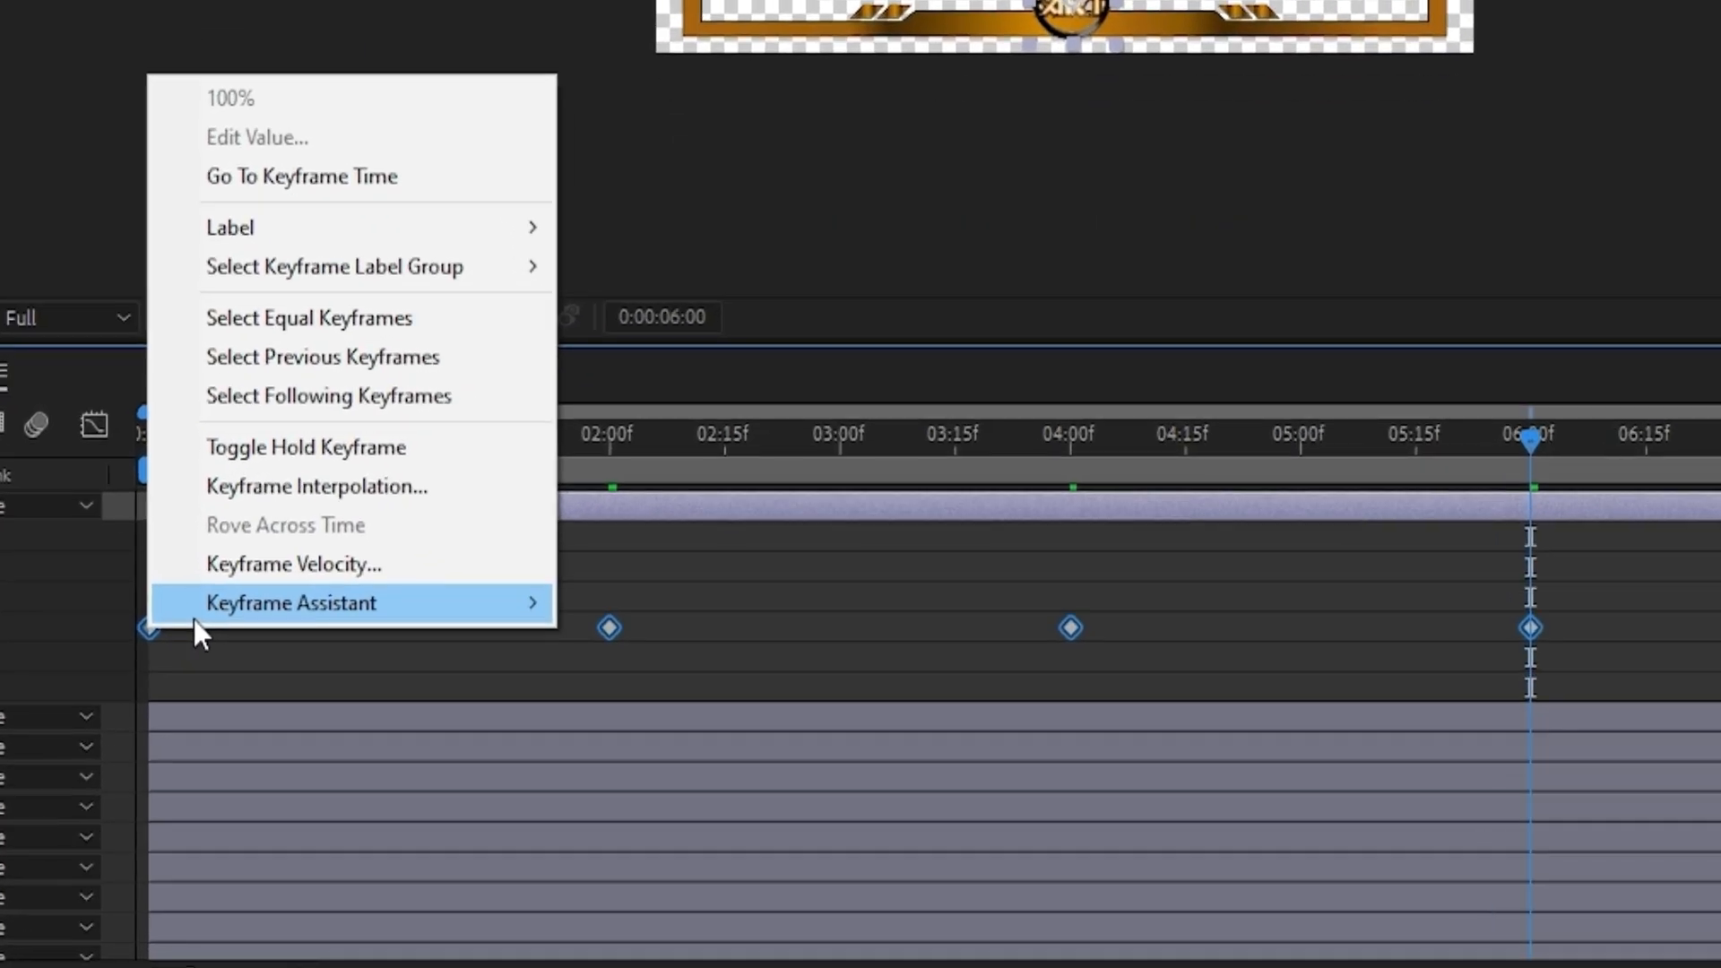
mouse_move(522, 769)
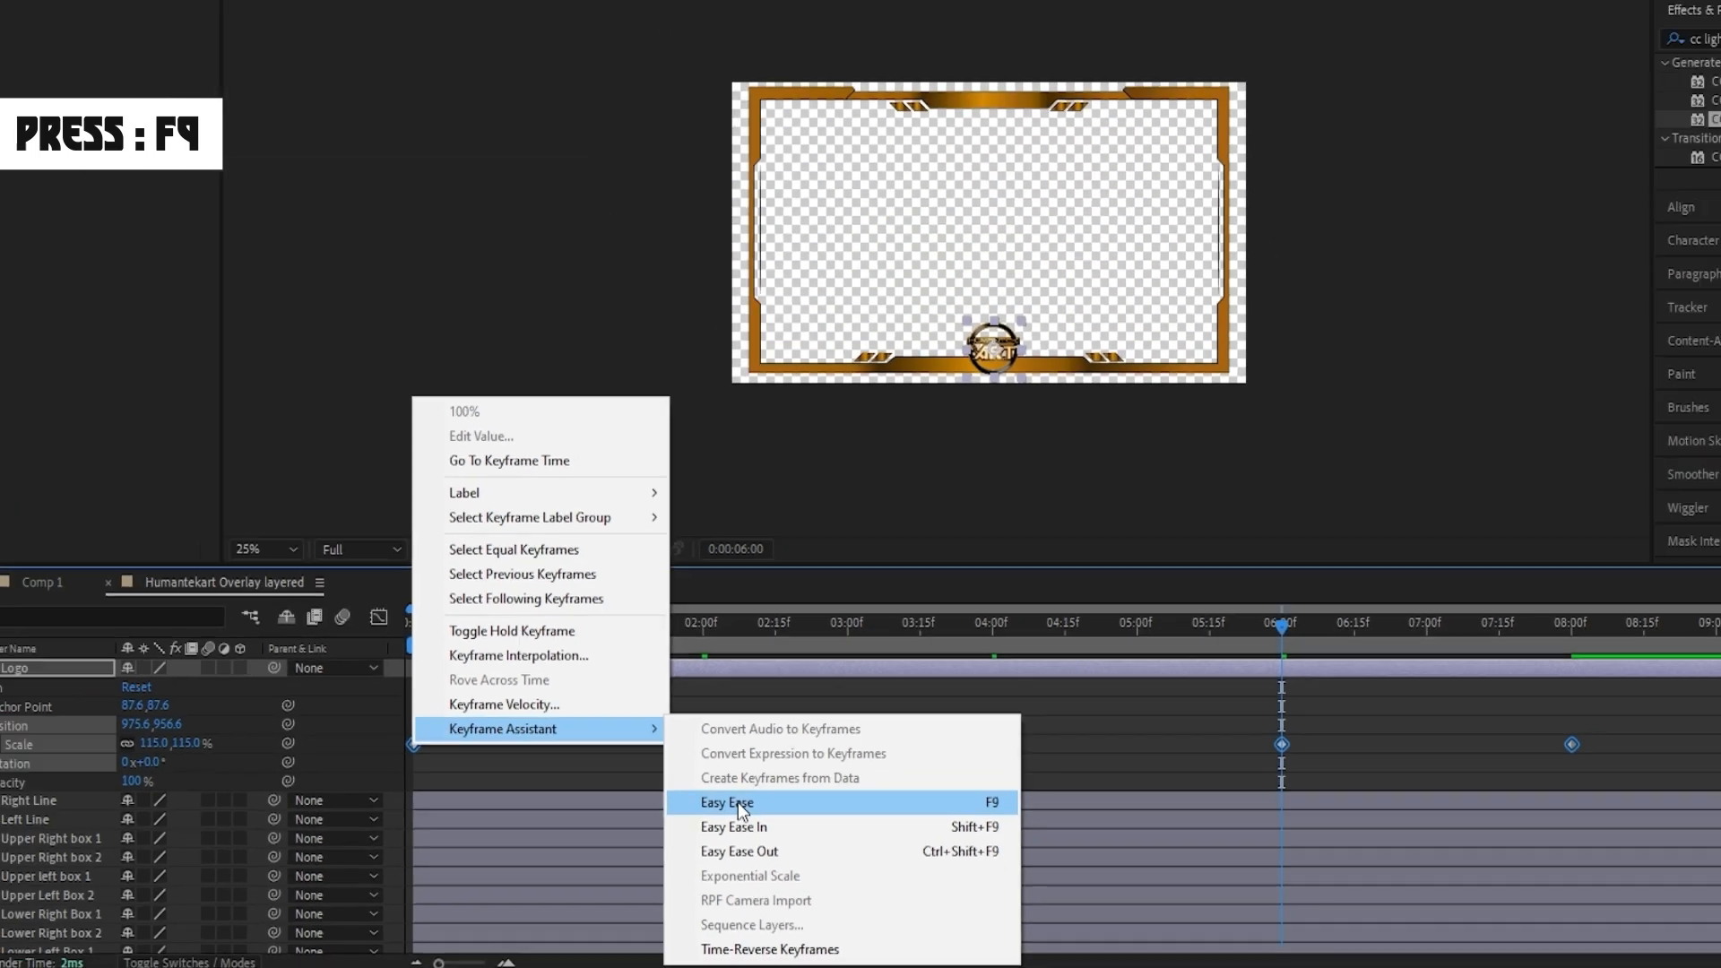
click(665, 720)
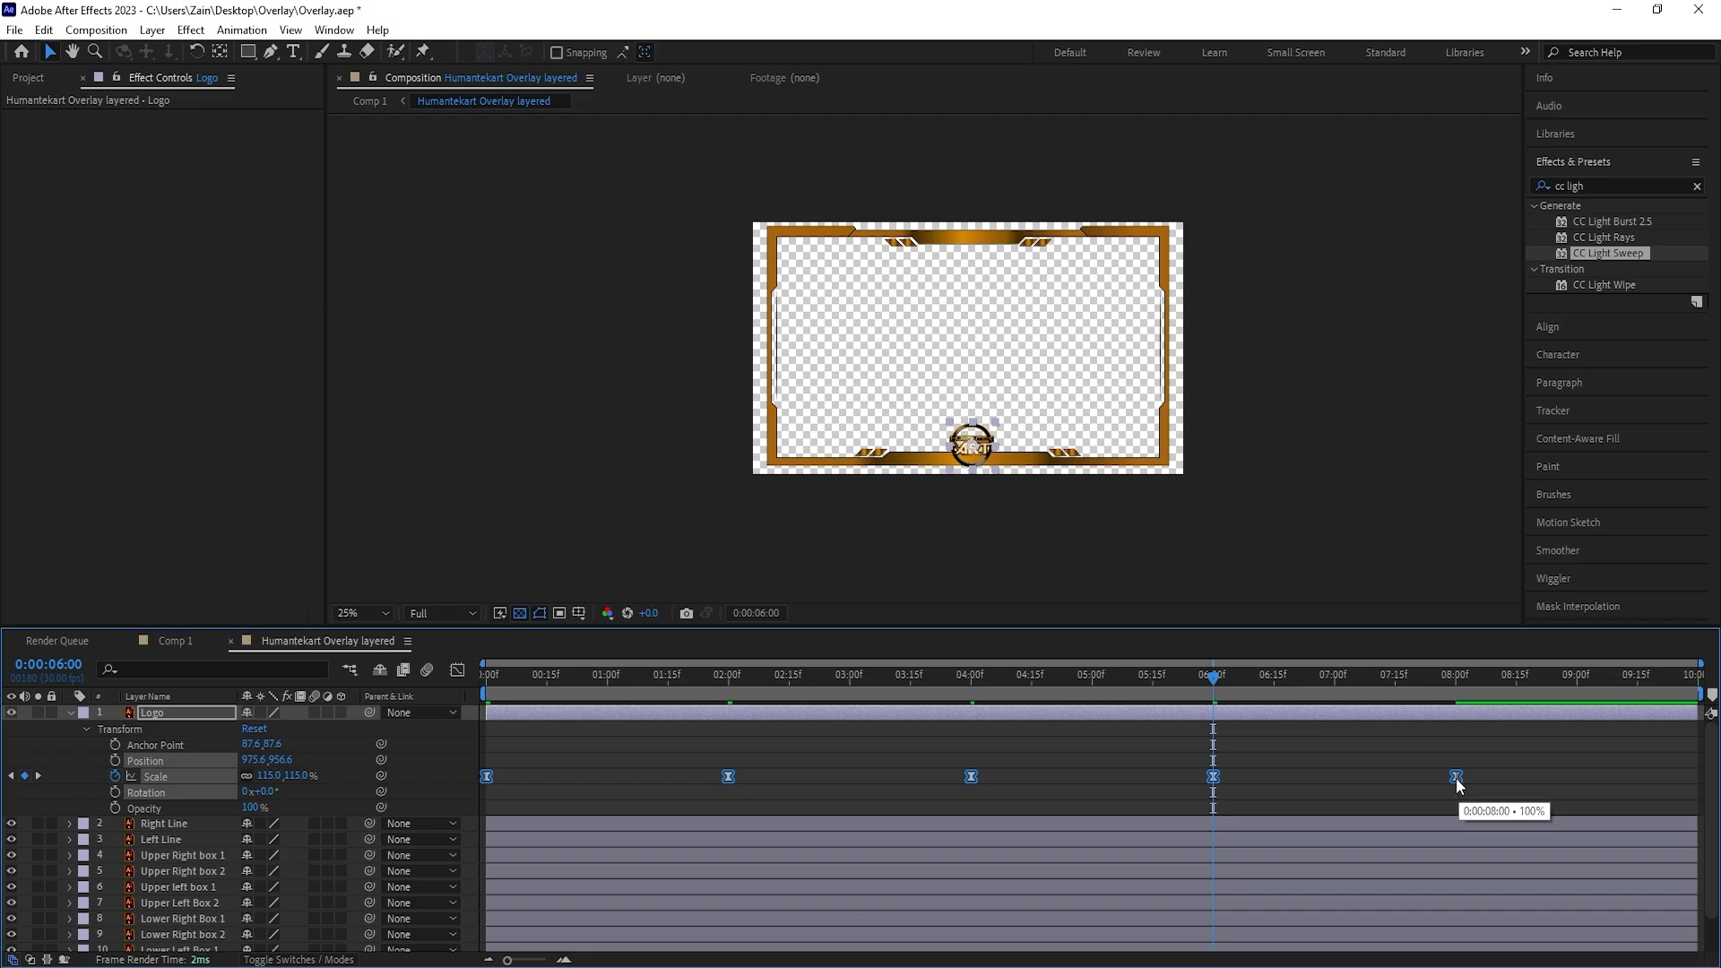
drag(1456, 779, 1685, 788)
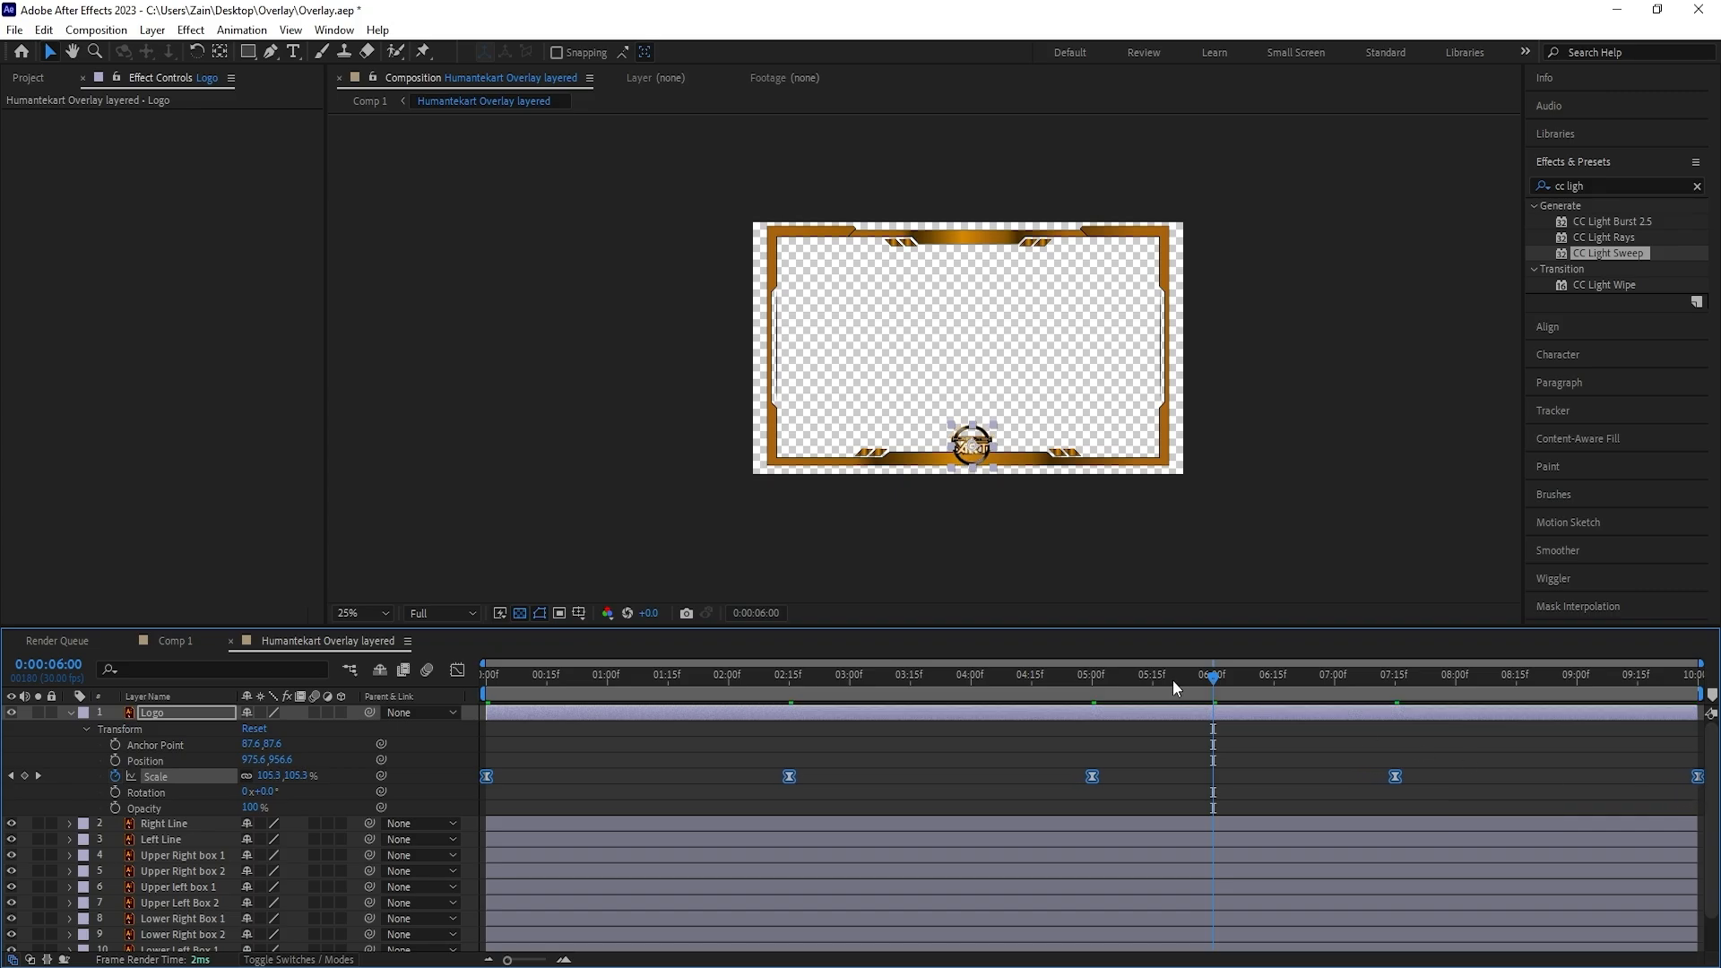
drag(1173, 679, 1588, 710)
Search the effects for "cc light" and apply CC Light Sweep to the Logo layer
click(1587, 186)
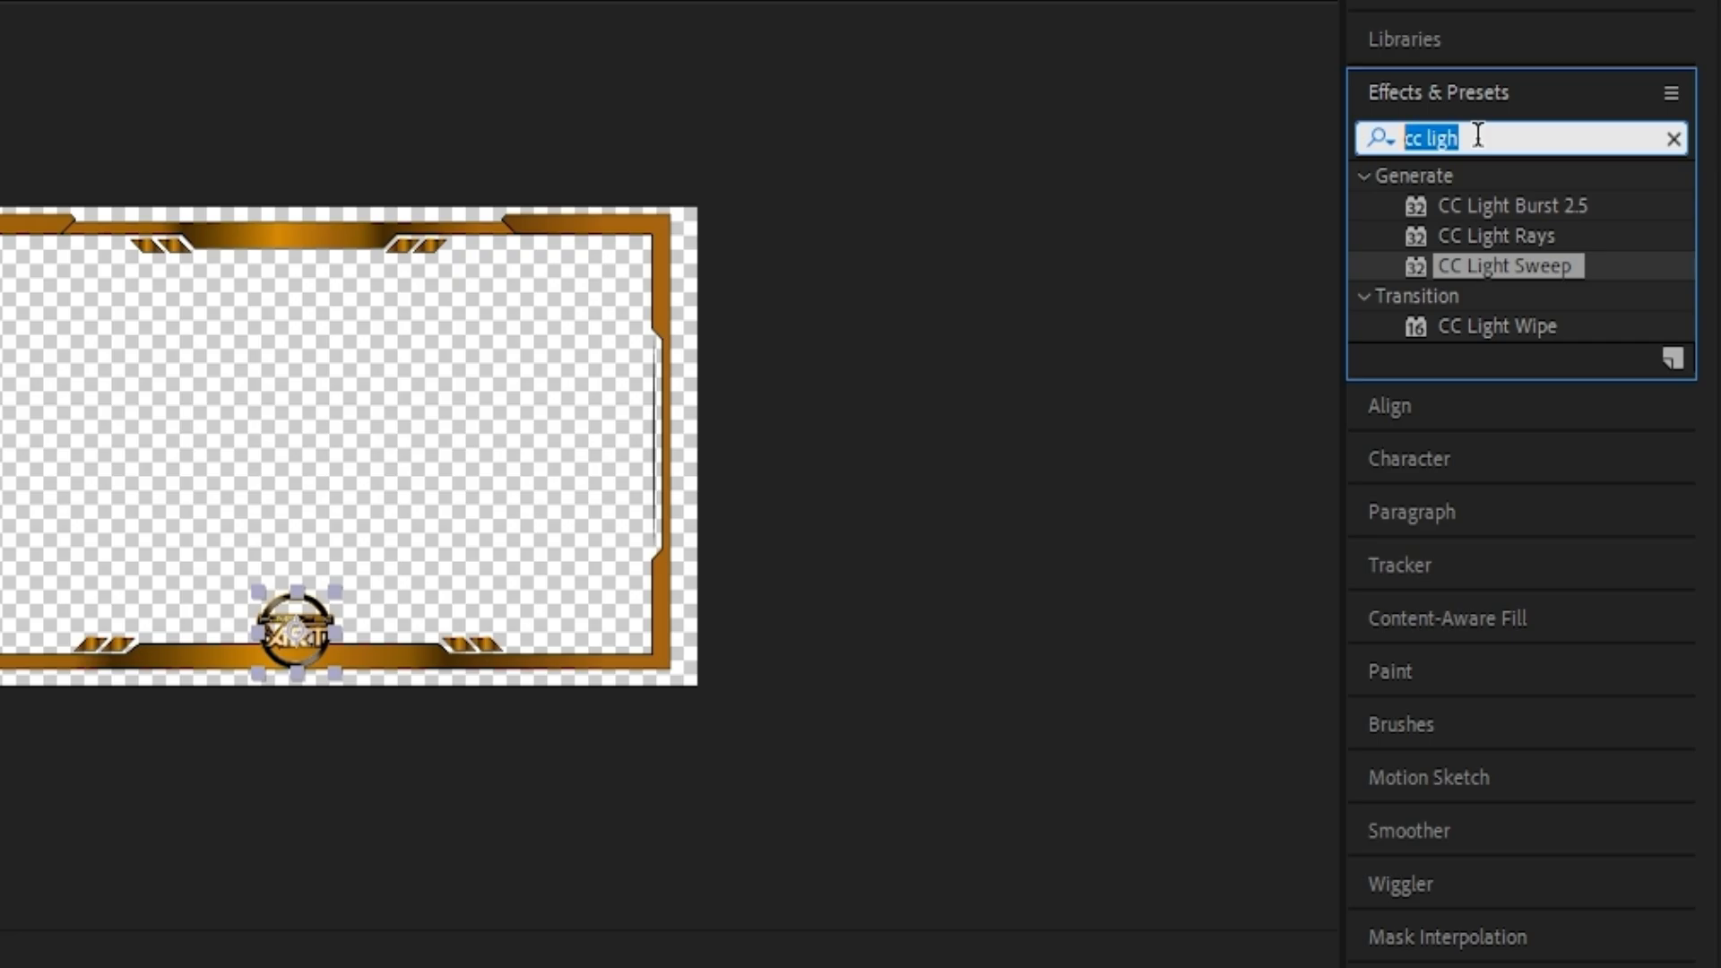
text(cc ligh)
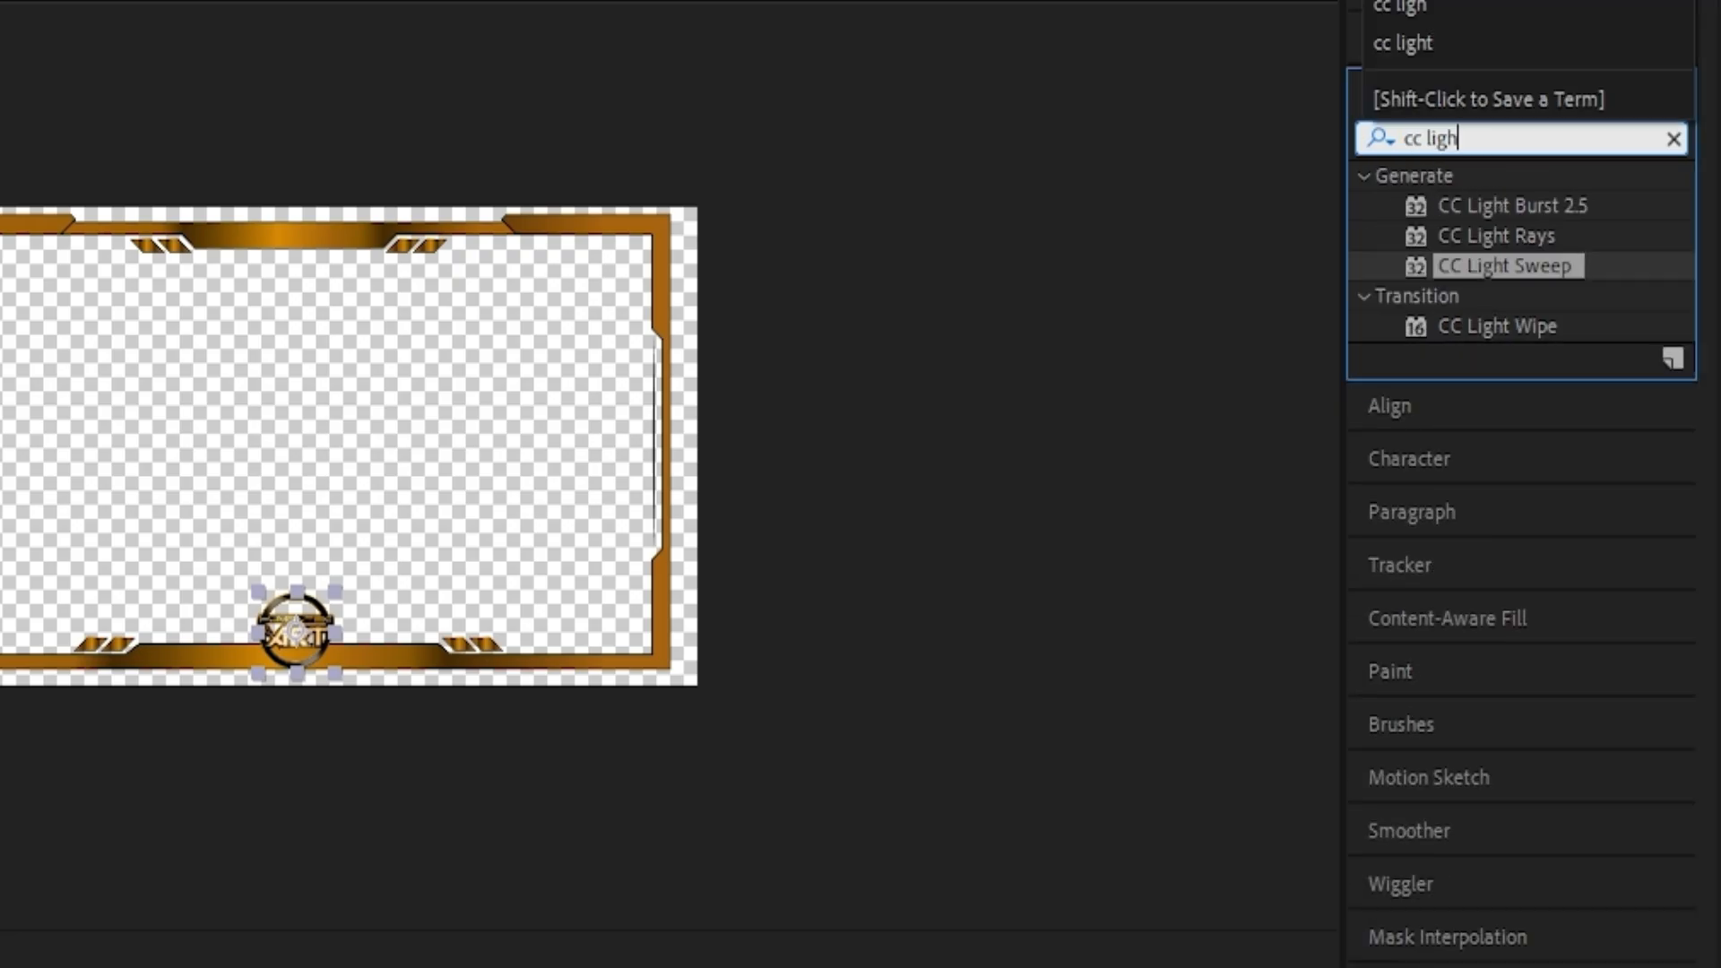
text(t)
drag(1549, 267, 467, 685)
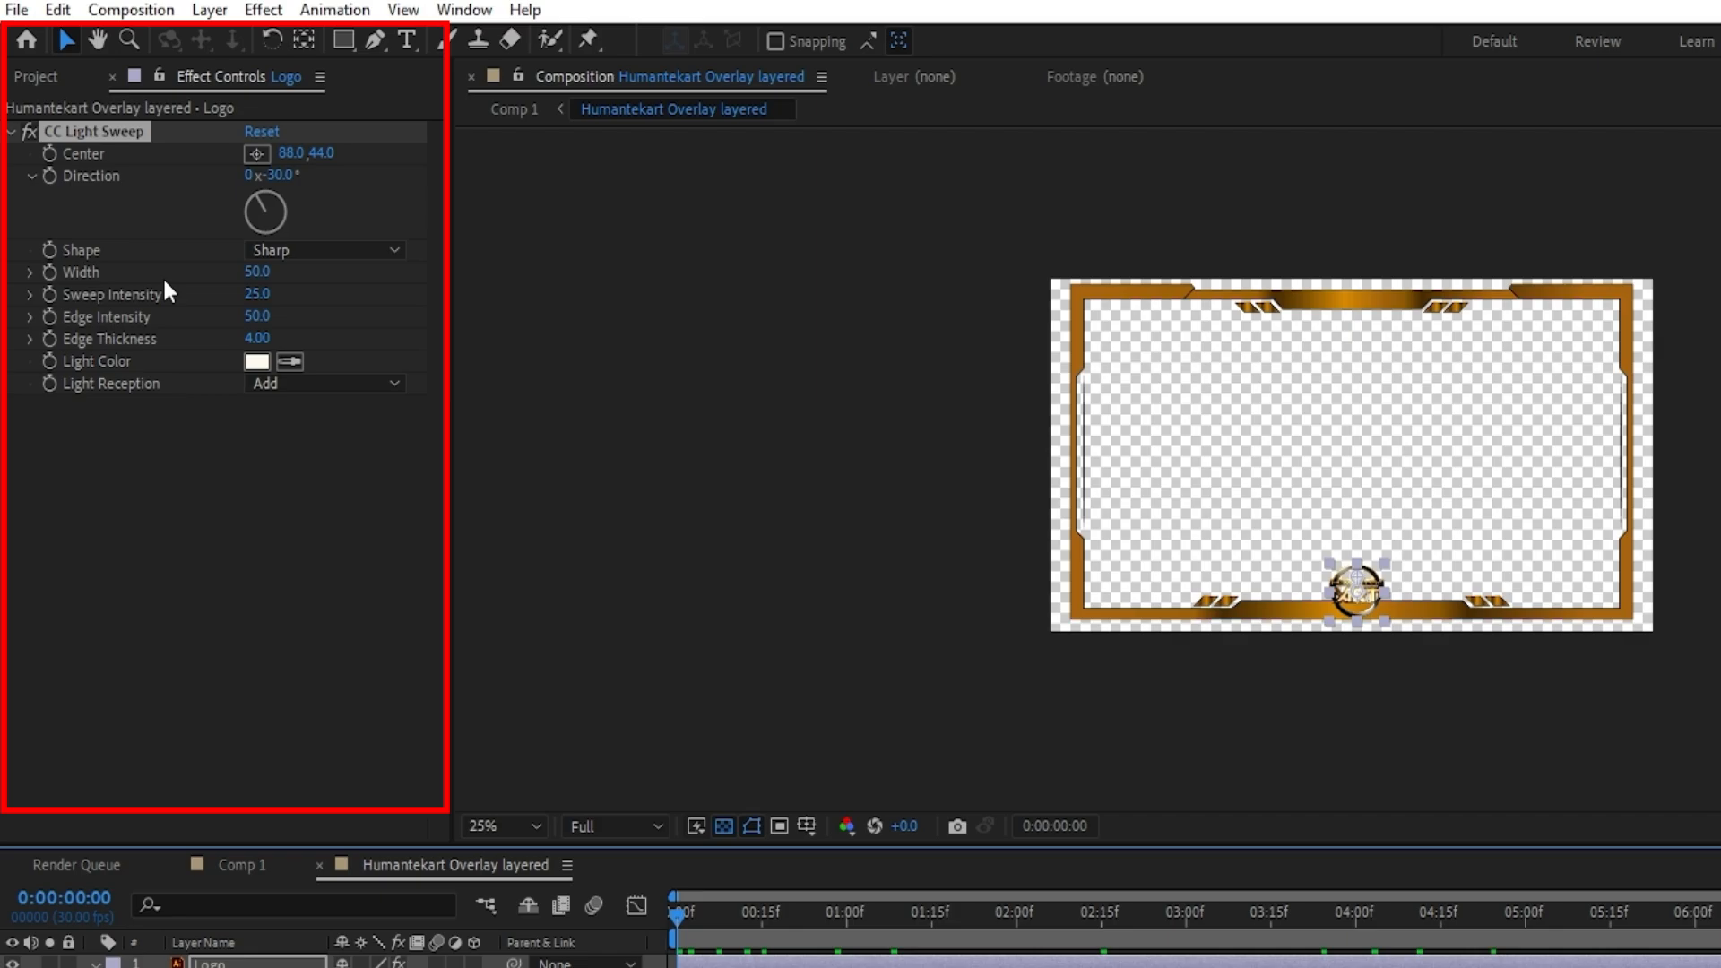
Set the CC Light Sweep's Width to 14, Sweep Intensity to 19 and Edge Intensity to 122
click(257, 273)
text(14)
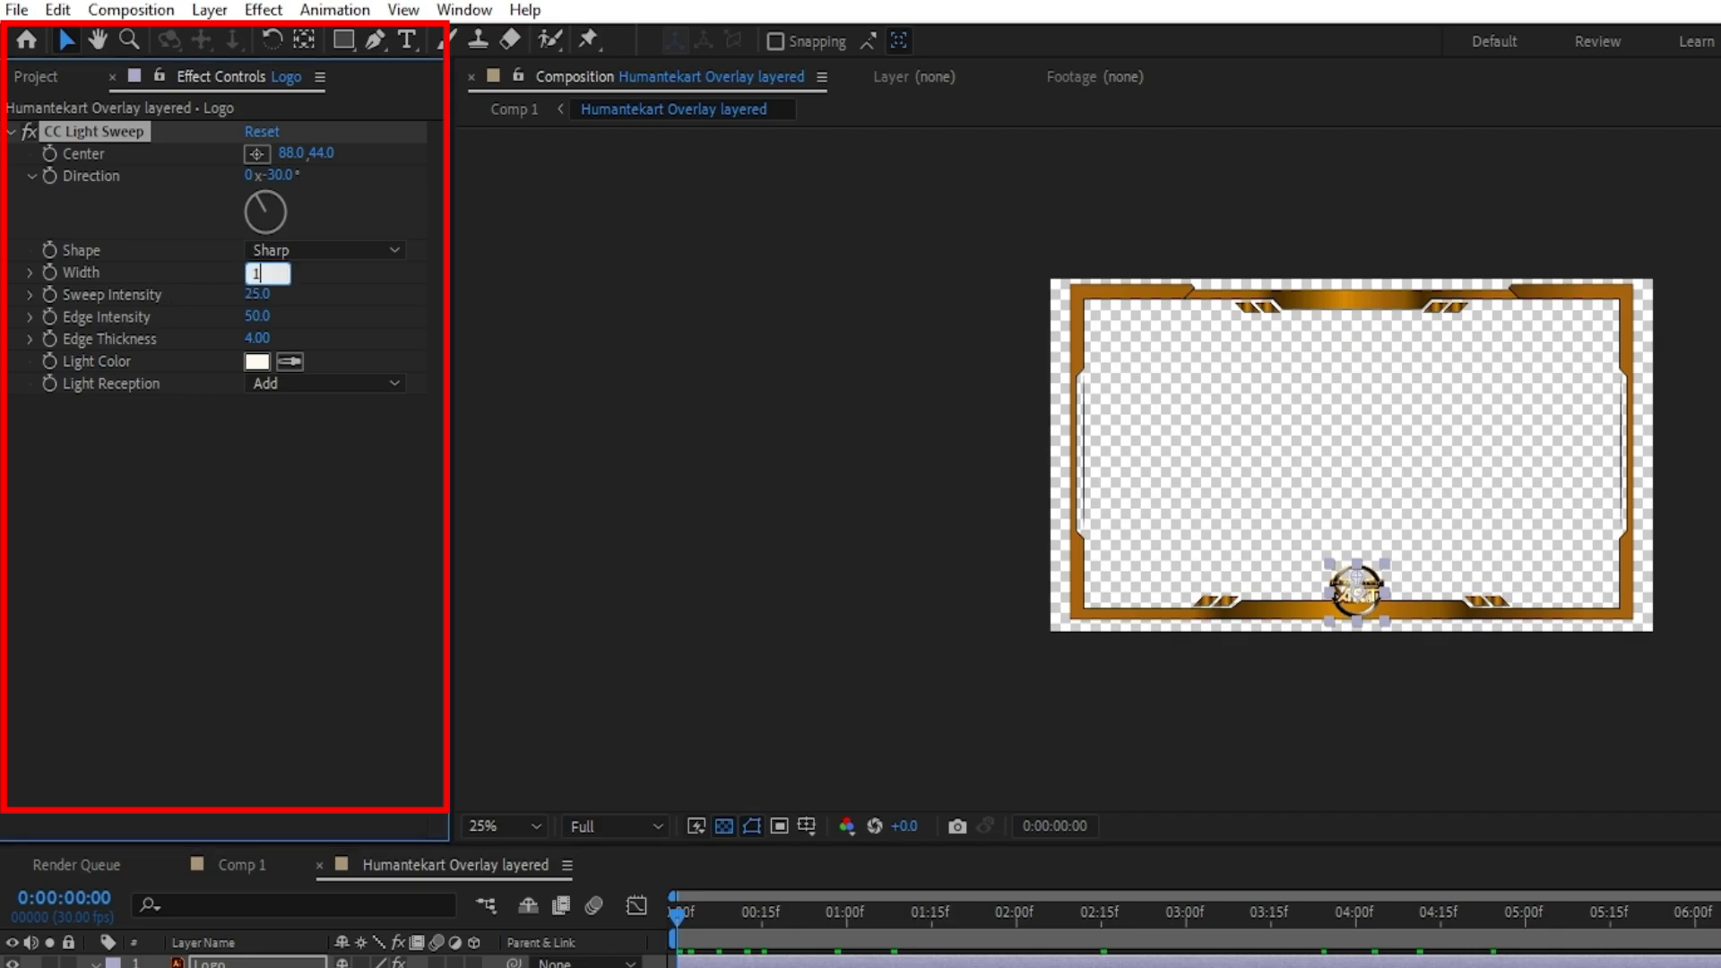
key(Return)
click(257, 294)
text(1)
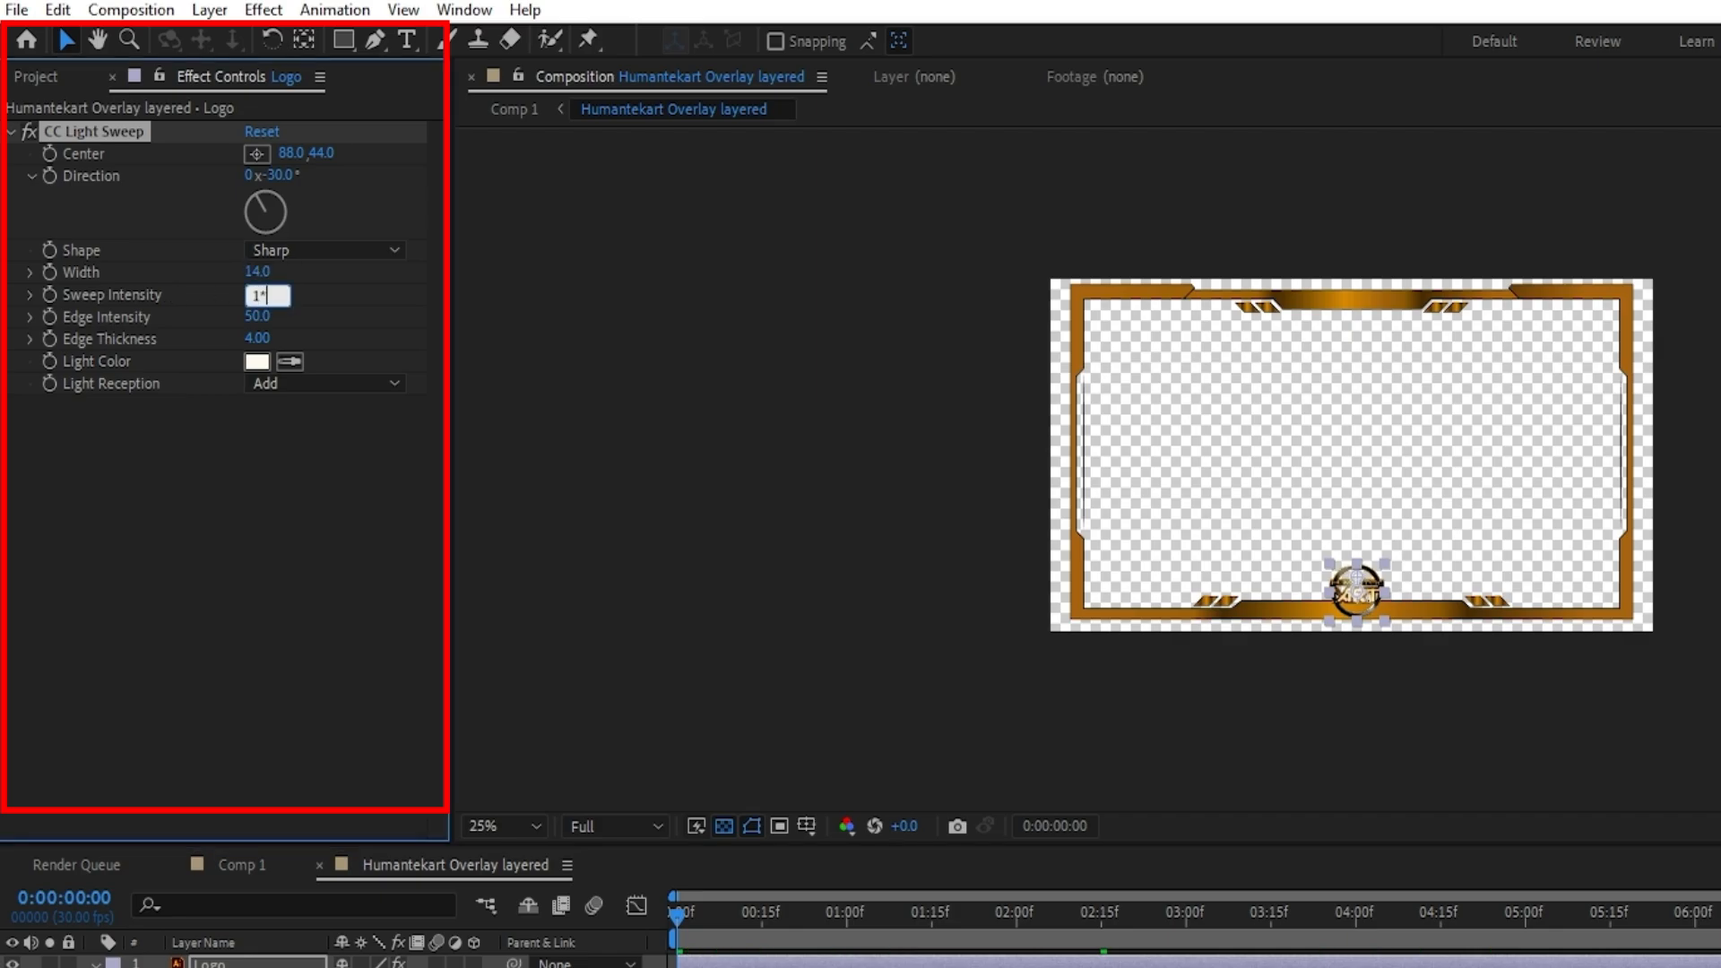
text(9)
key(Return)
click(257, 318)
text(1)
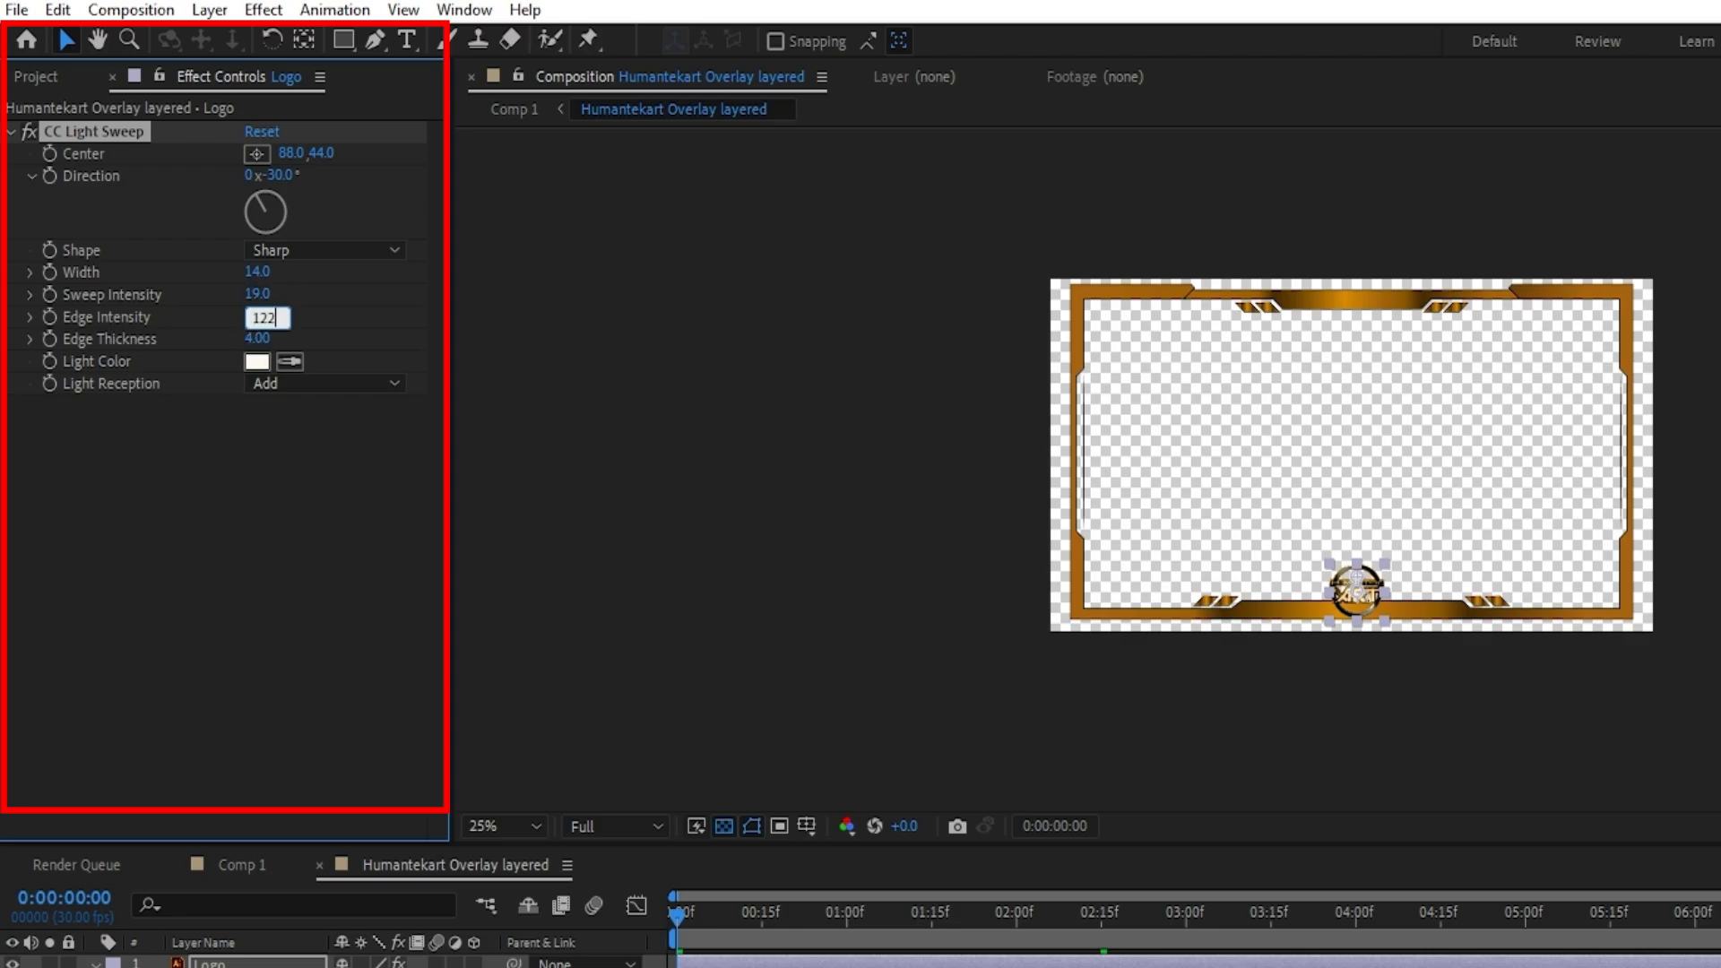
text(22)
key(Return)
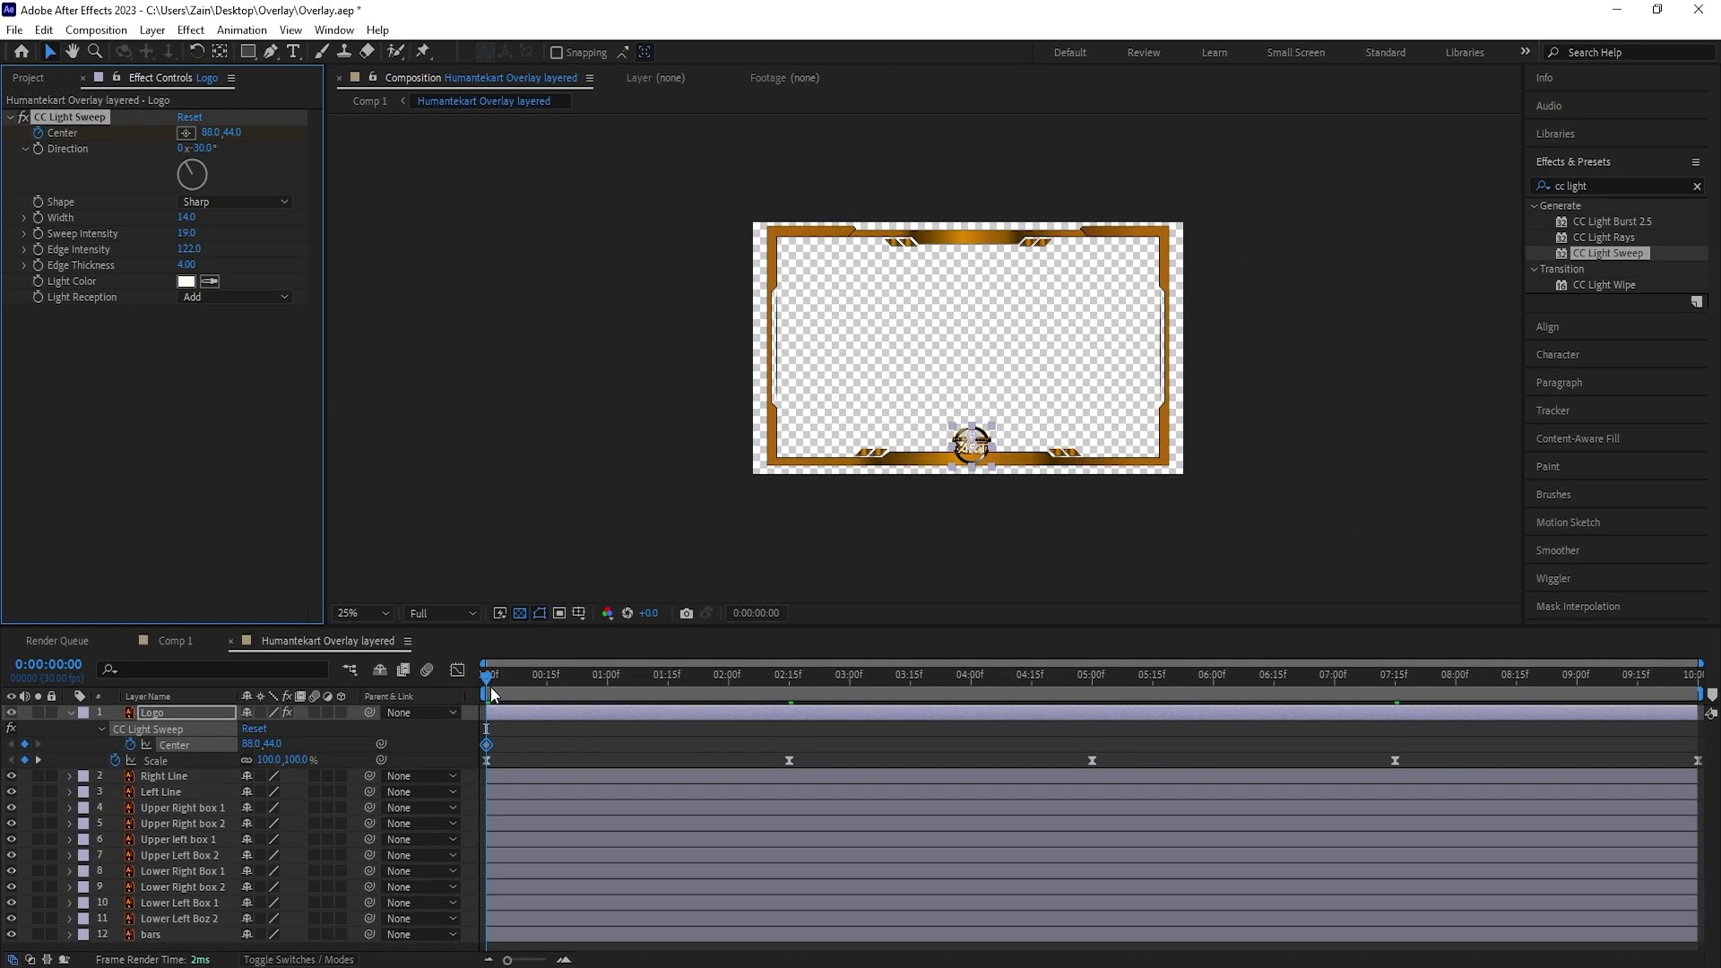
Keyframe the sweep's Center from about 352, -8 at 0 seconds to about -45, 120 at 4 seconds, with Easy Ease
drag(491, 687, 971, 717)
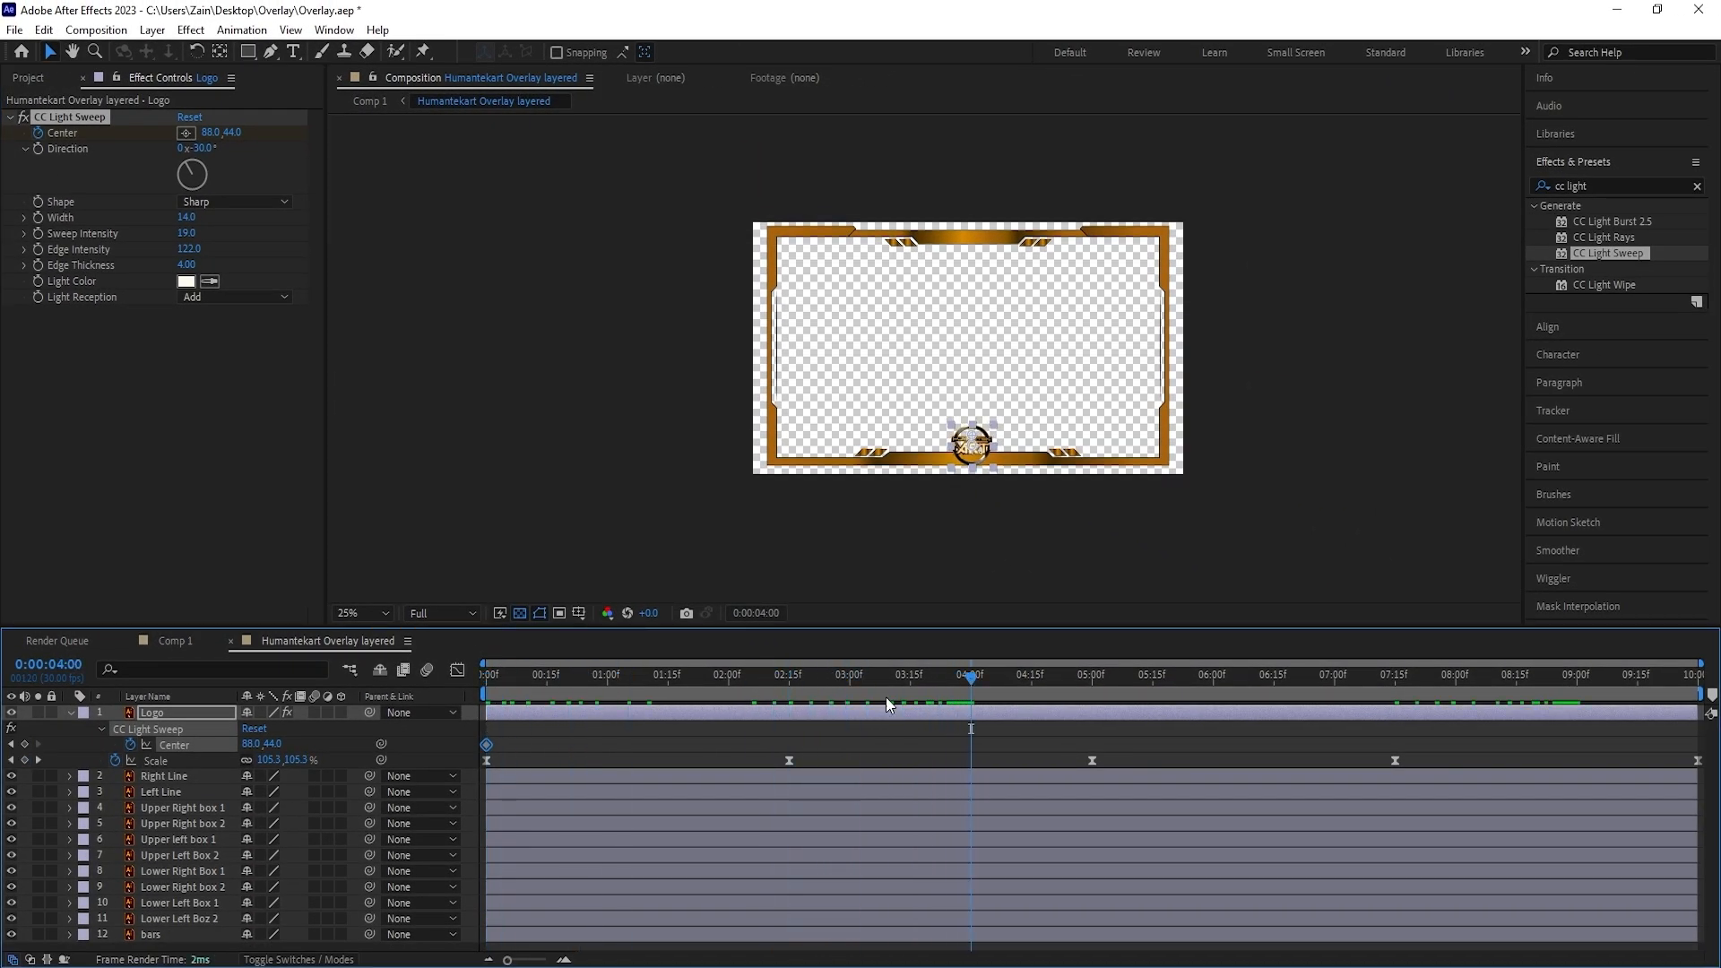
click(24, 744)
drag(972, 437, 943, 452)
drag(685, 675, 356, 714)
drag(970, 436, 1029, 425)
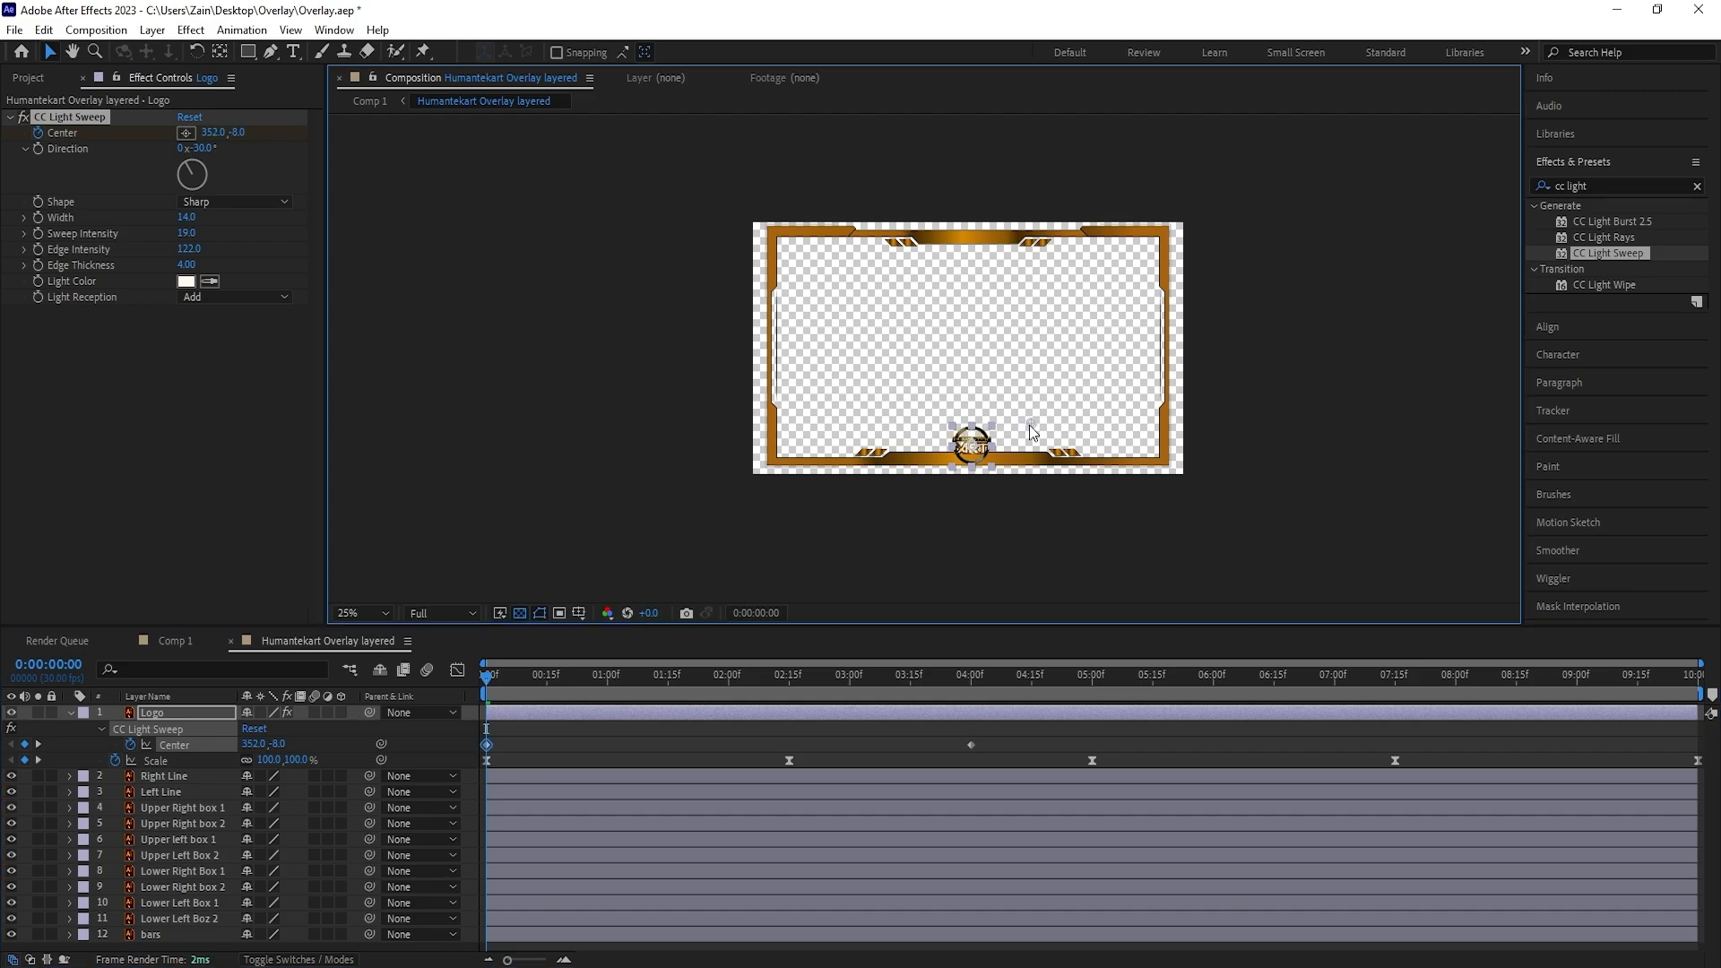
drag(1004, 731, 423, 751)
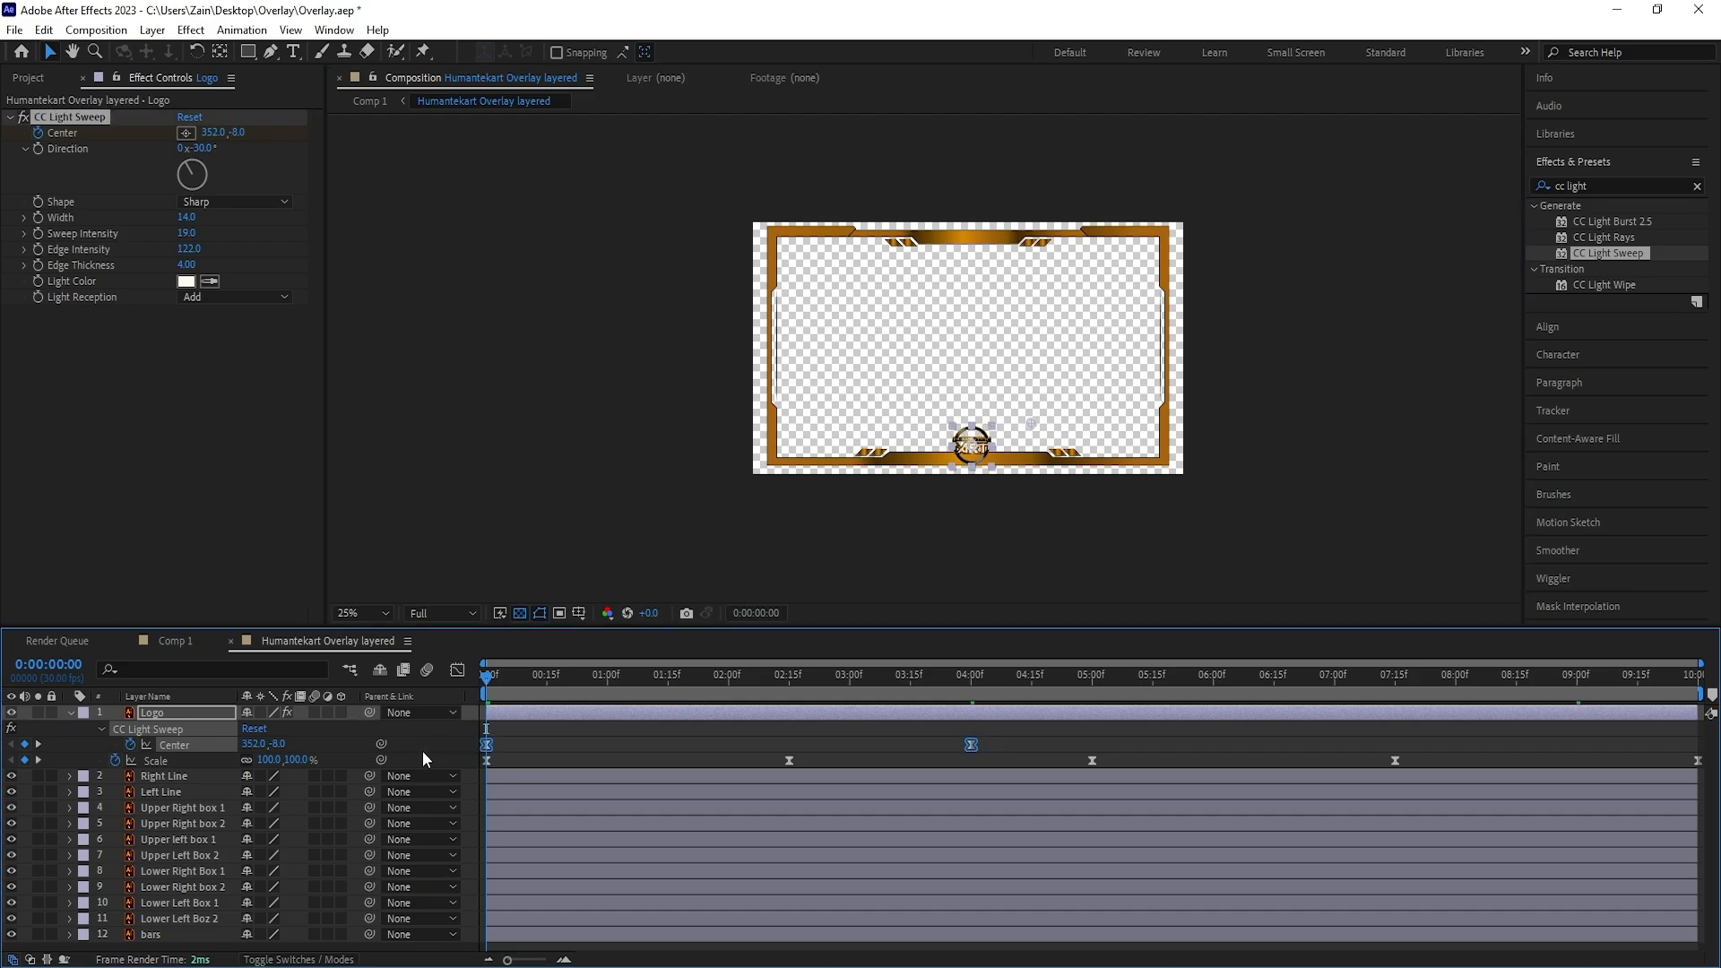
Duplicate the CC Light Sweep effect and shift the first sweep's Center keyframes to start at about 5.6 seconds
key(ctrl+d)
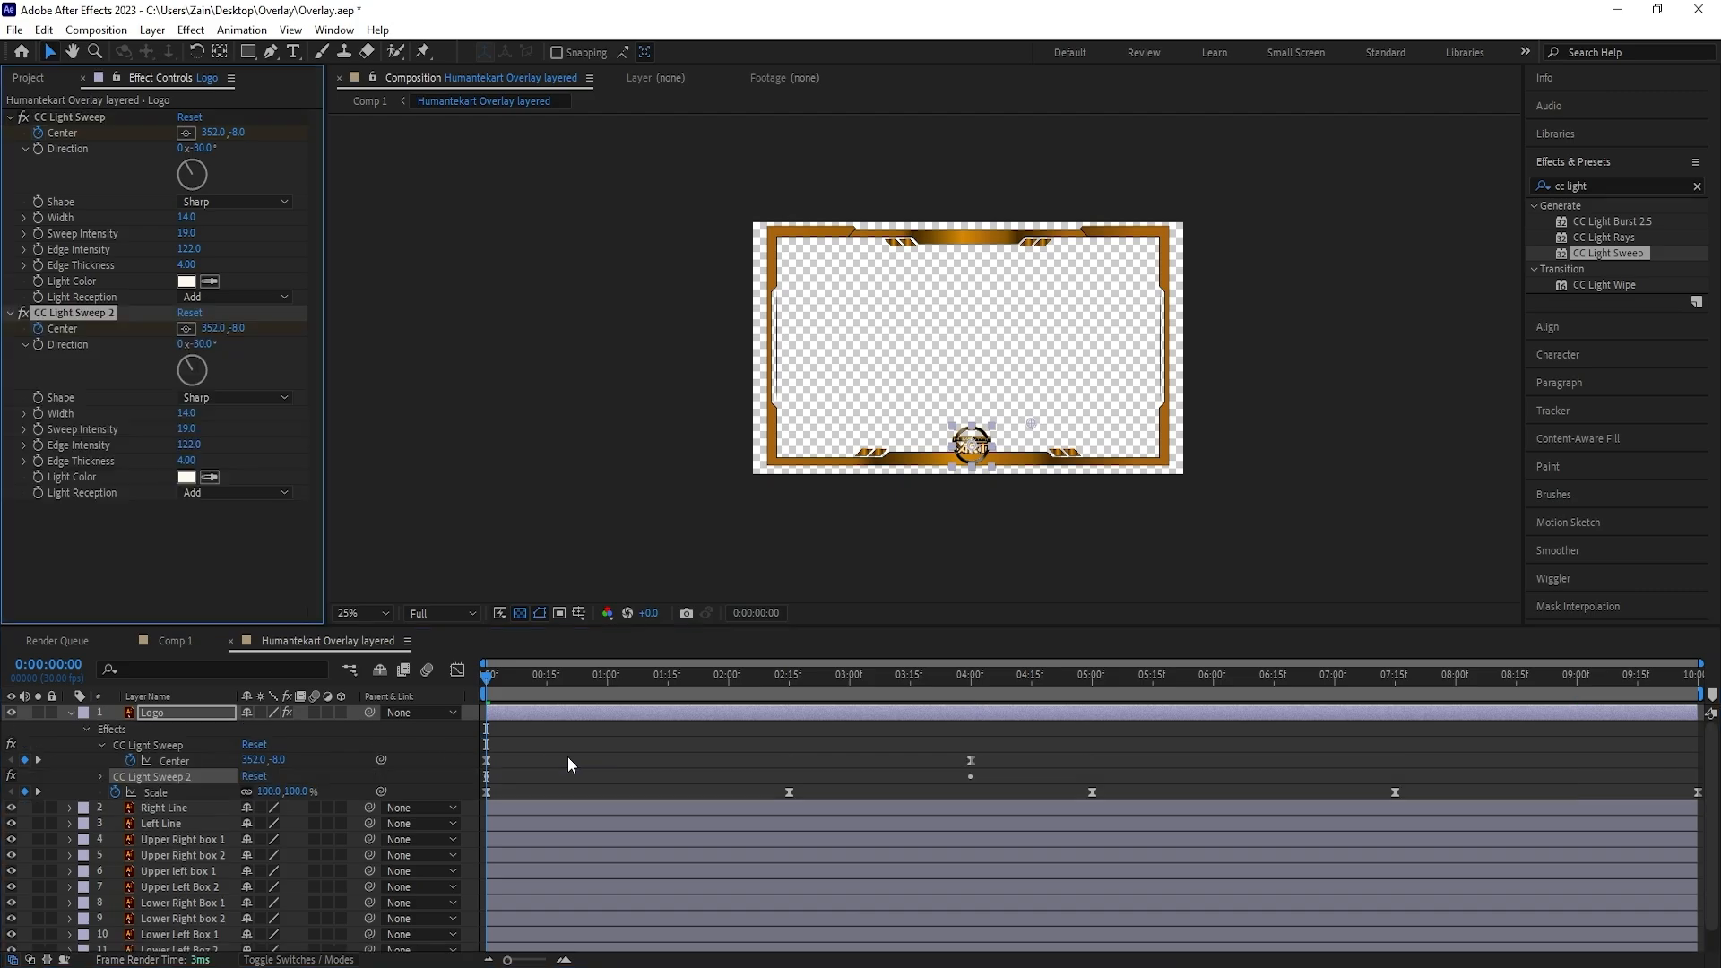
drag(1030, 744, 1198, 758)
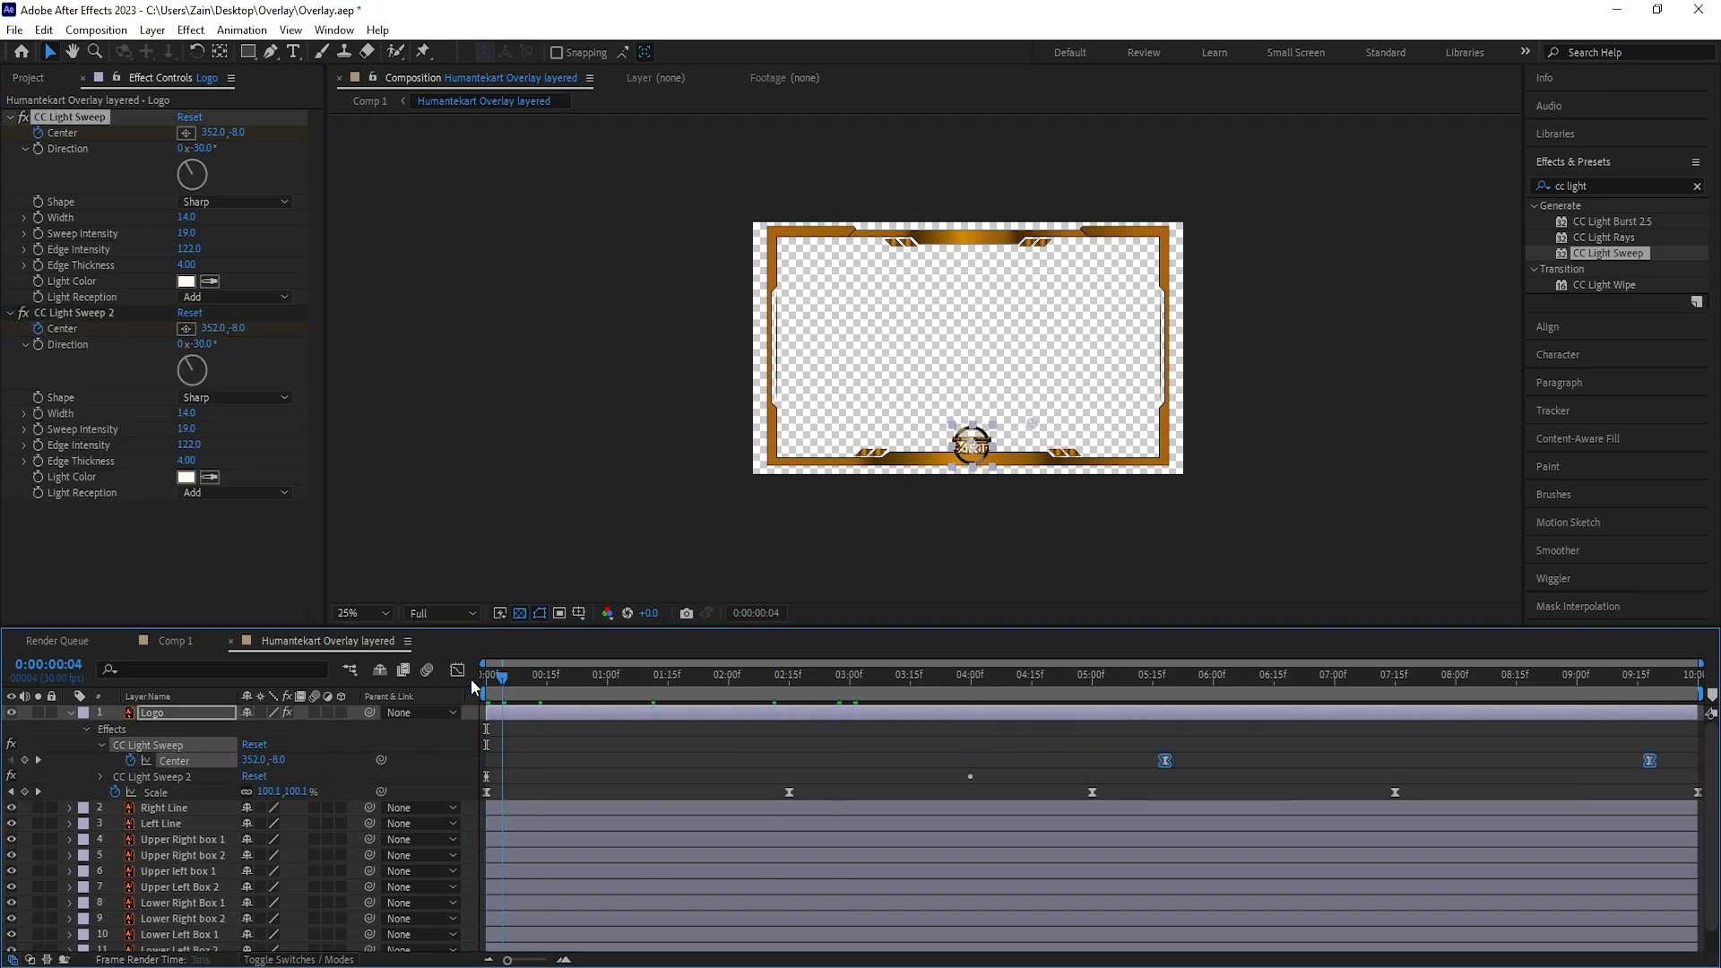
Play back the Logo animation with its keyframes collapsed, and view the frame's upper boxes up close
key(u)
key(space)
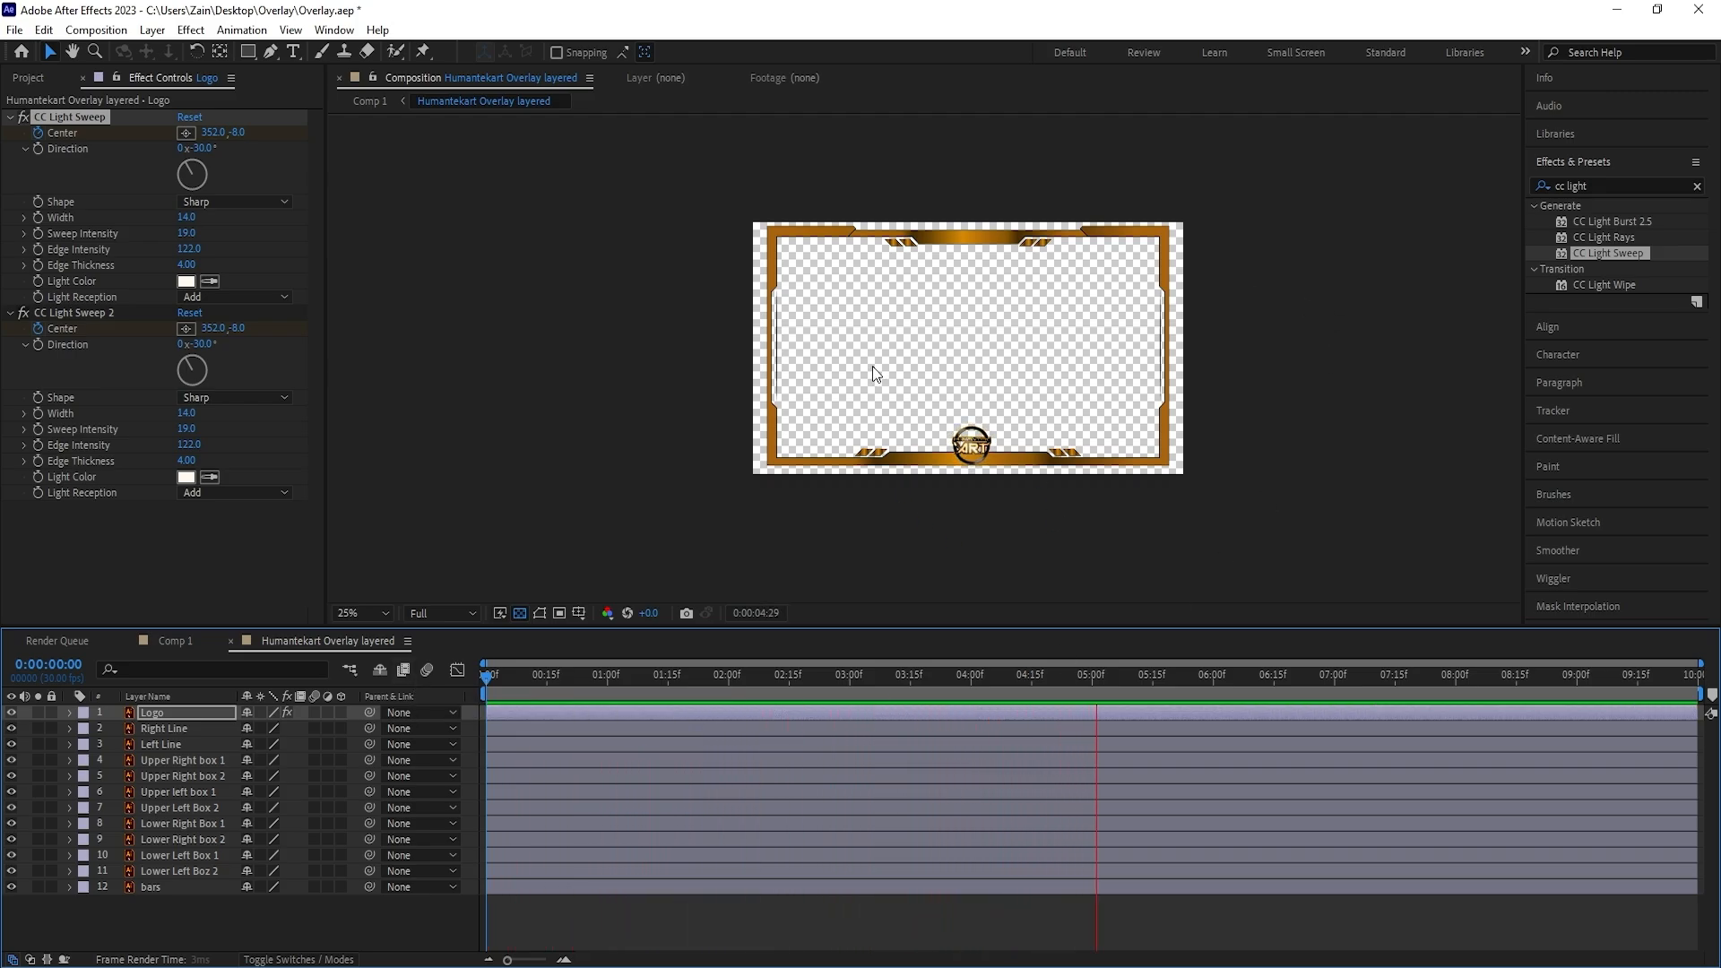
key(space)
scroll(900, 362, up, 4)
drag(867, 336, 861, 547)
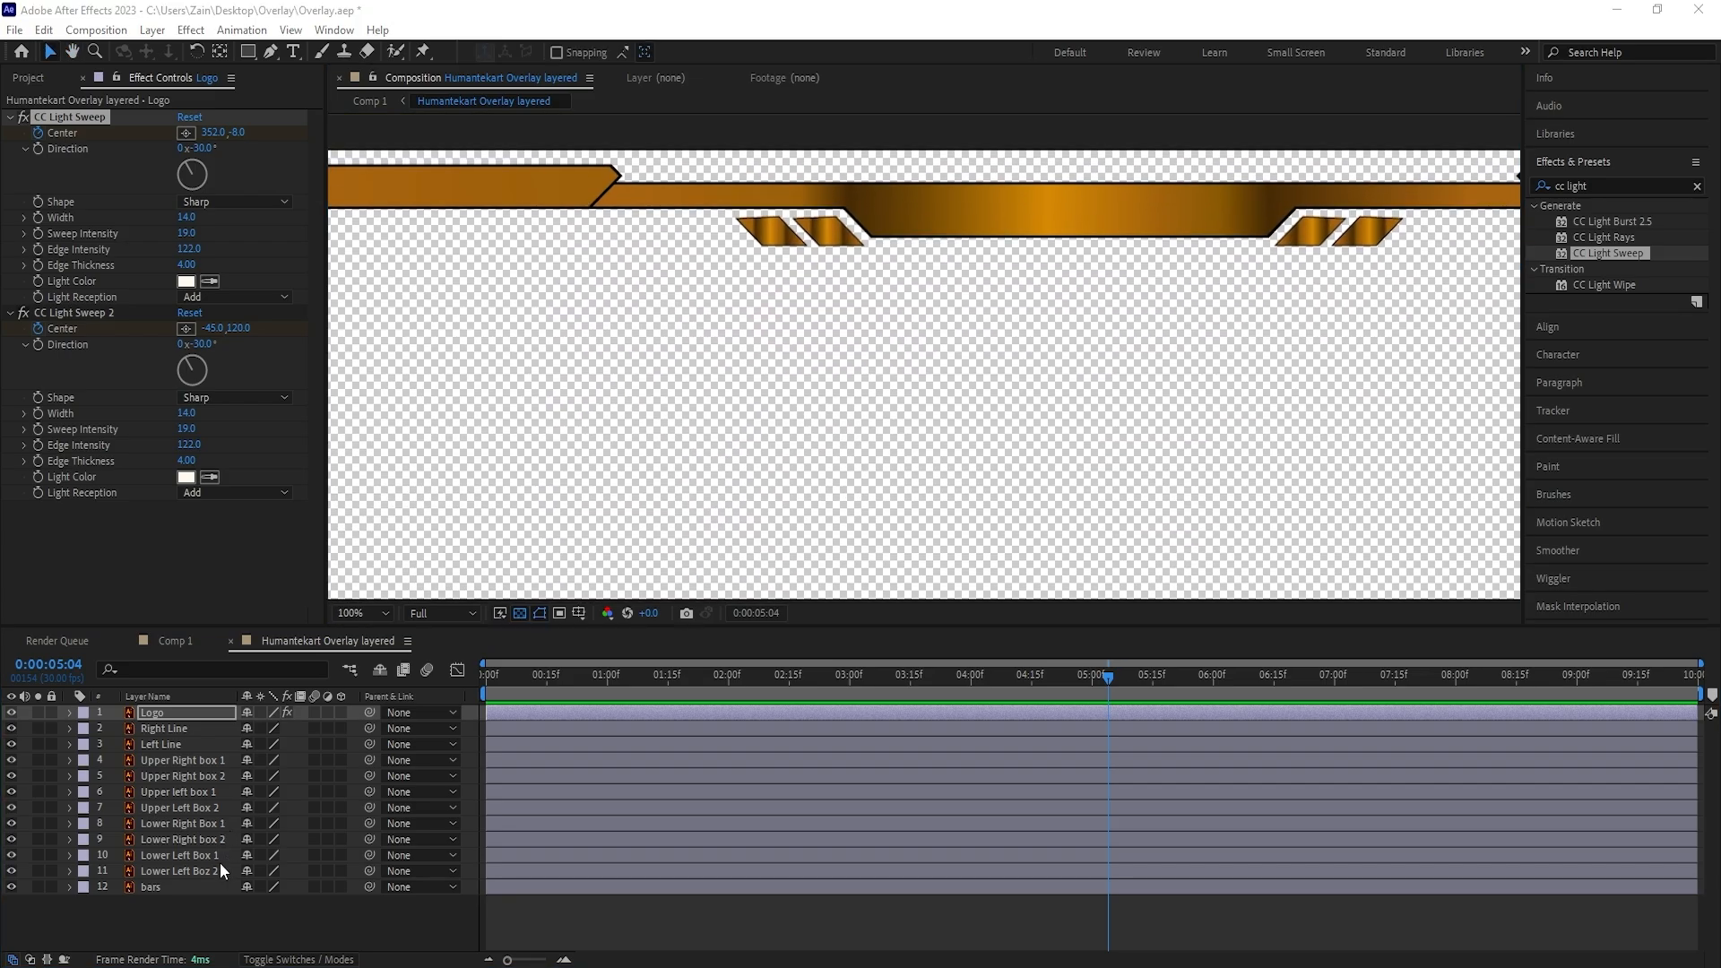
Pre-compose all eight Upper and Lower box layers, moving all their attributes into the new composition
click(212, 797)
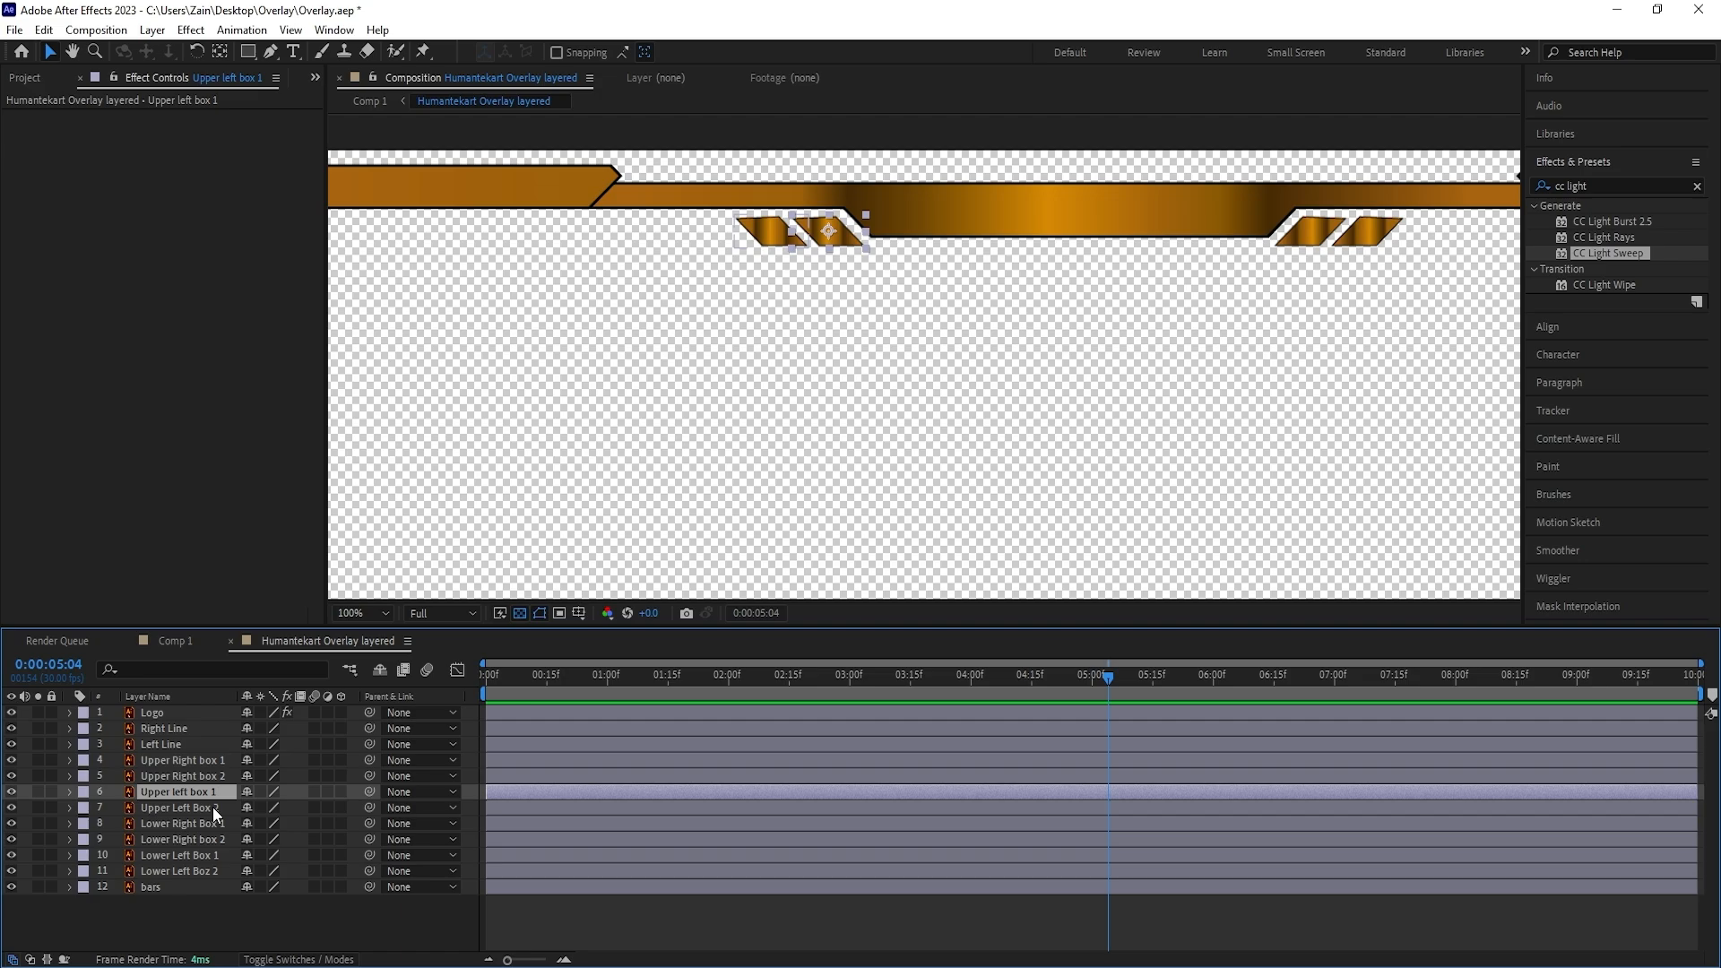
shift+click(212, 807)
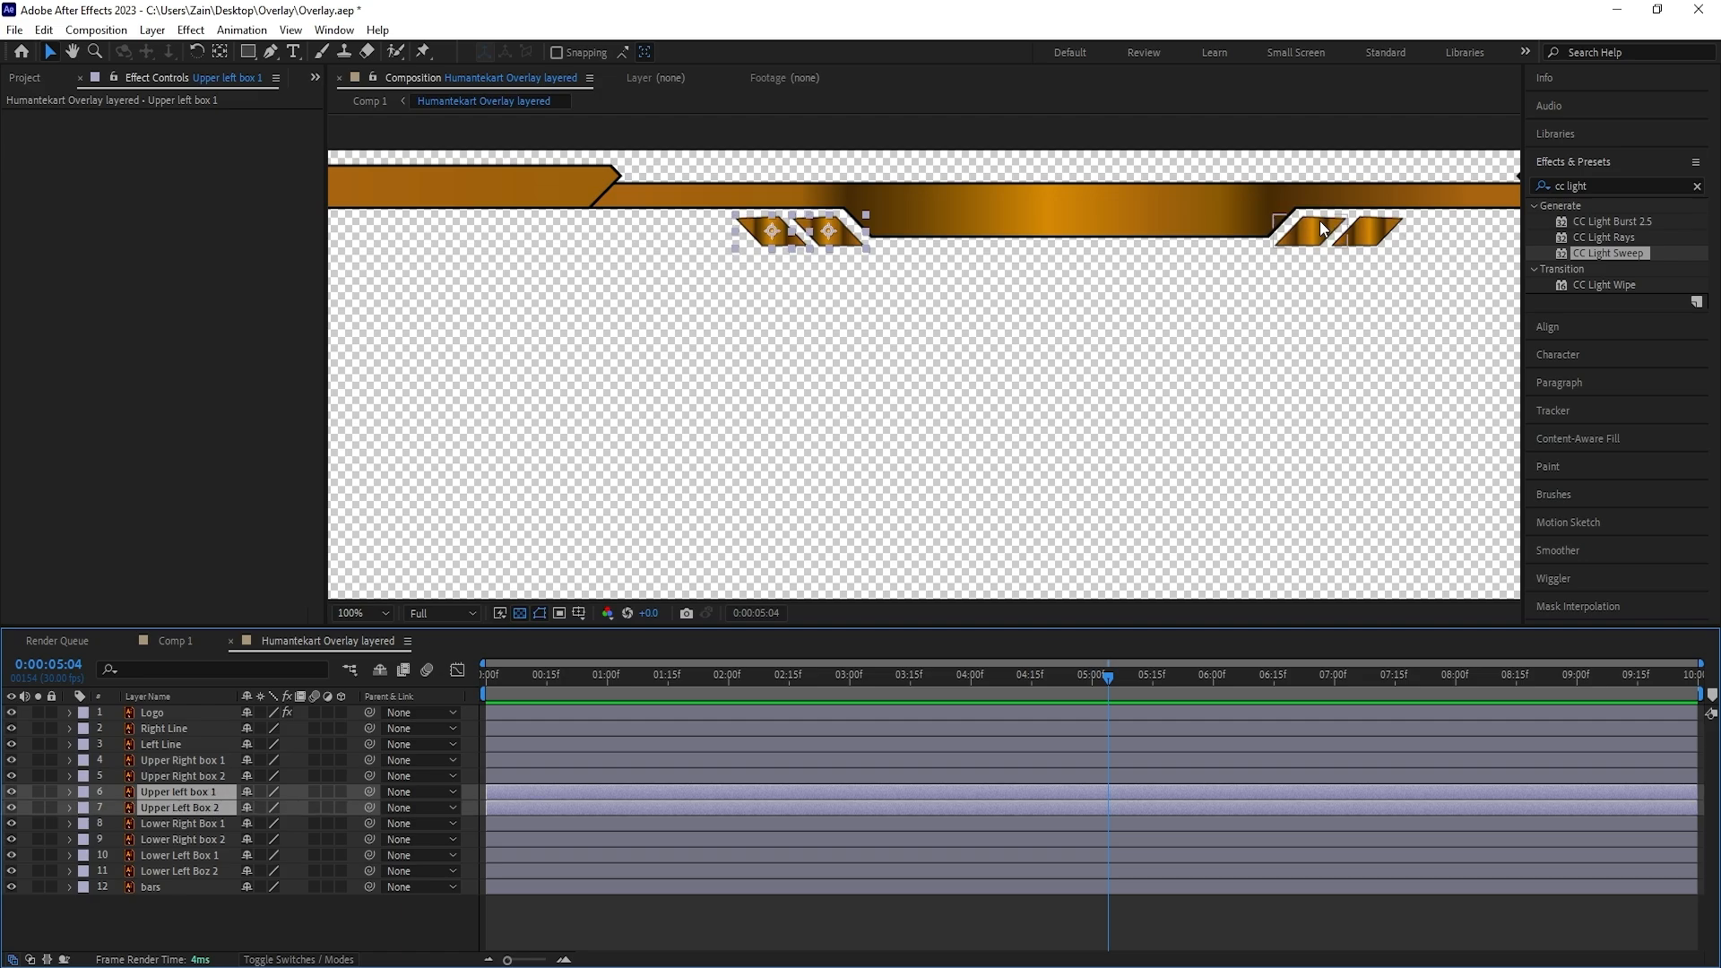
click(1372, 231)
click(1373, 228)
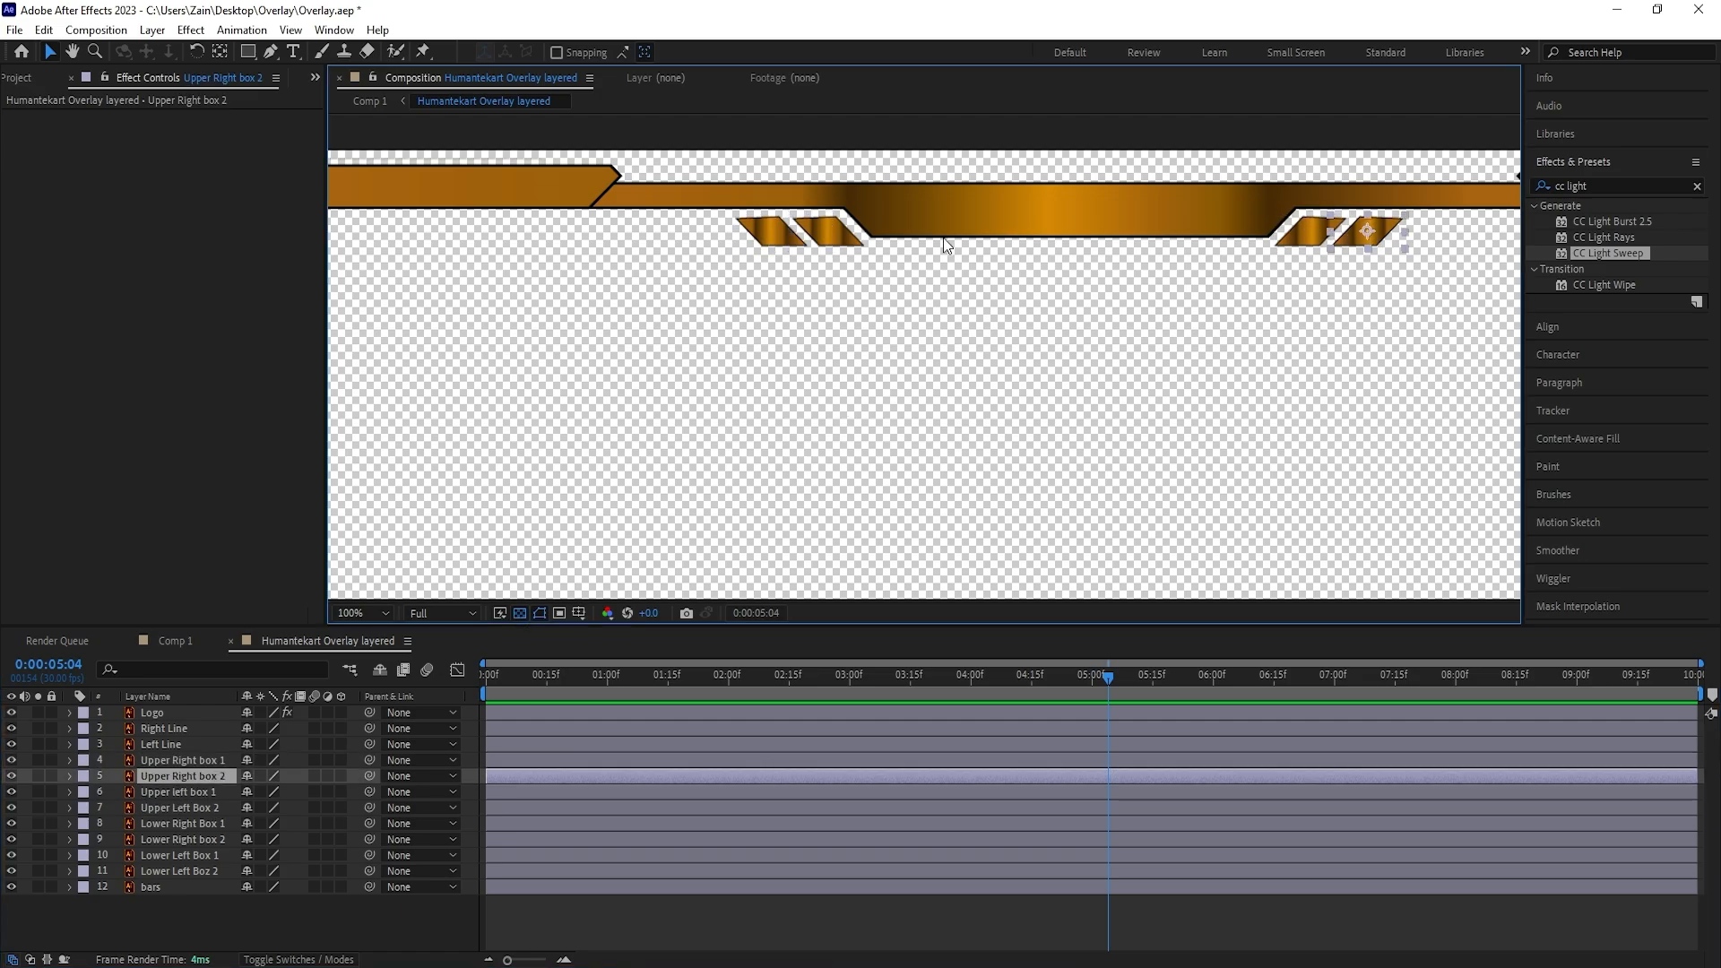
shift+click(1309, 231)
shift+click(771, 235)
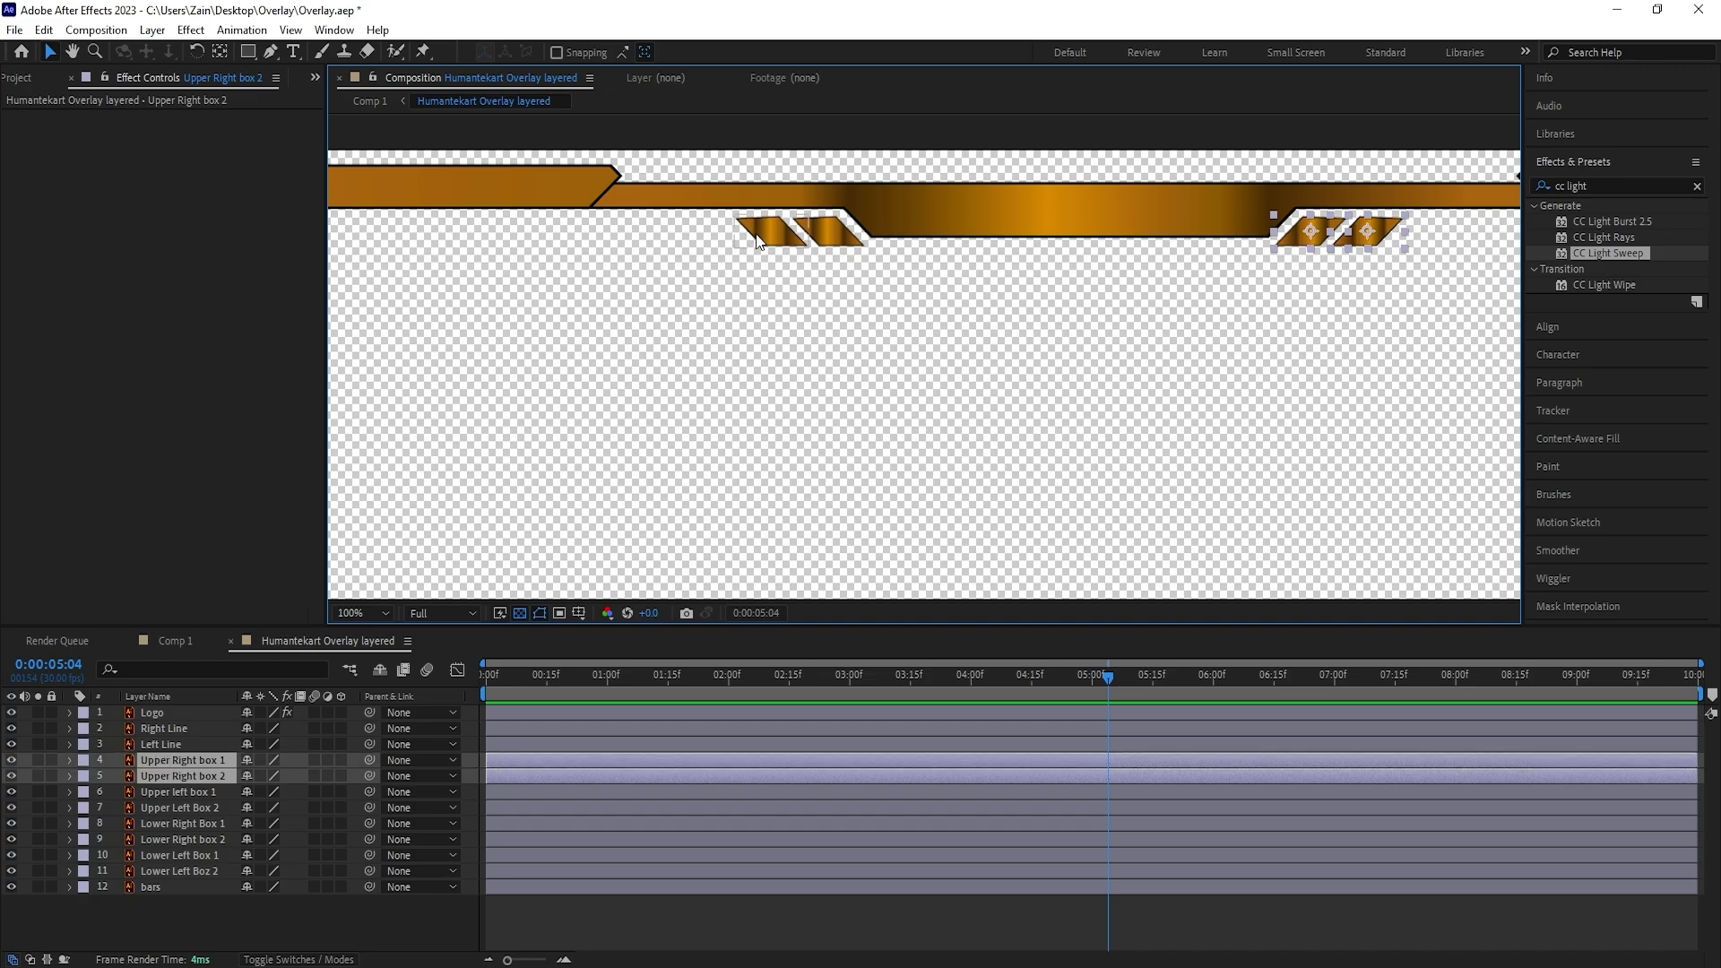
shift+click(826, 231)
shift+click(219, 823)
shift+click(217, 839)
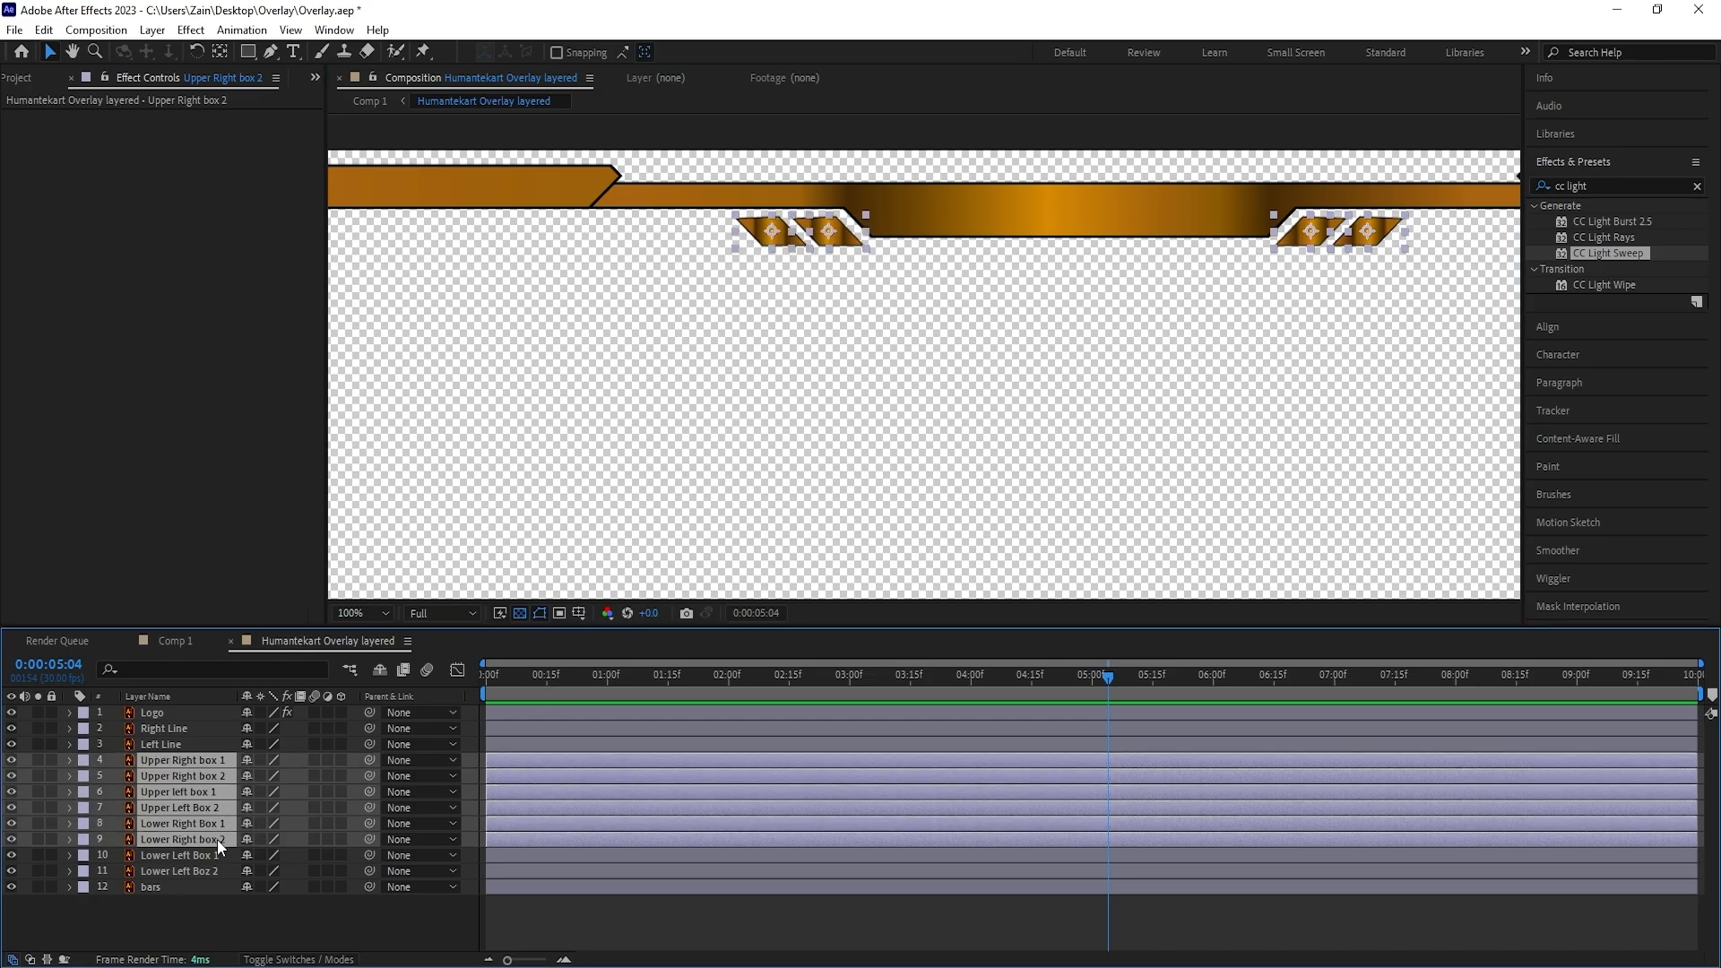
shift+click(215, 855)
shift+click(212, 871)
scroll(899, 493, down, 6)
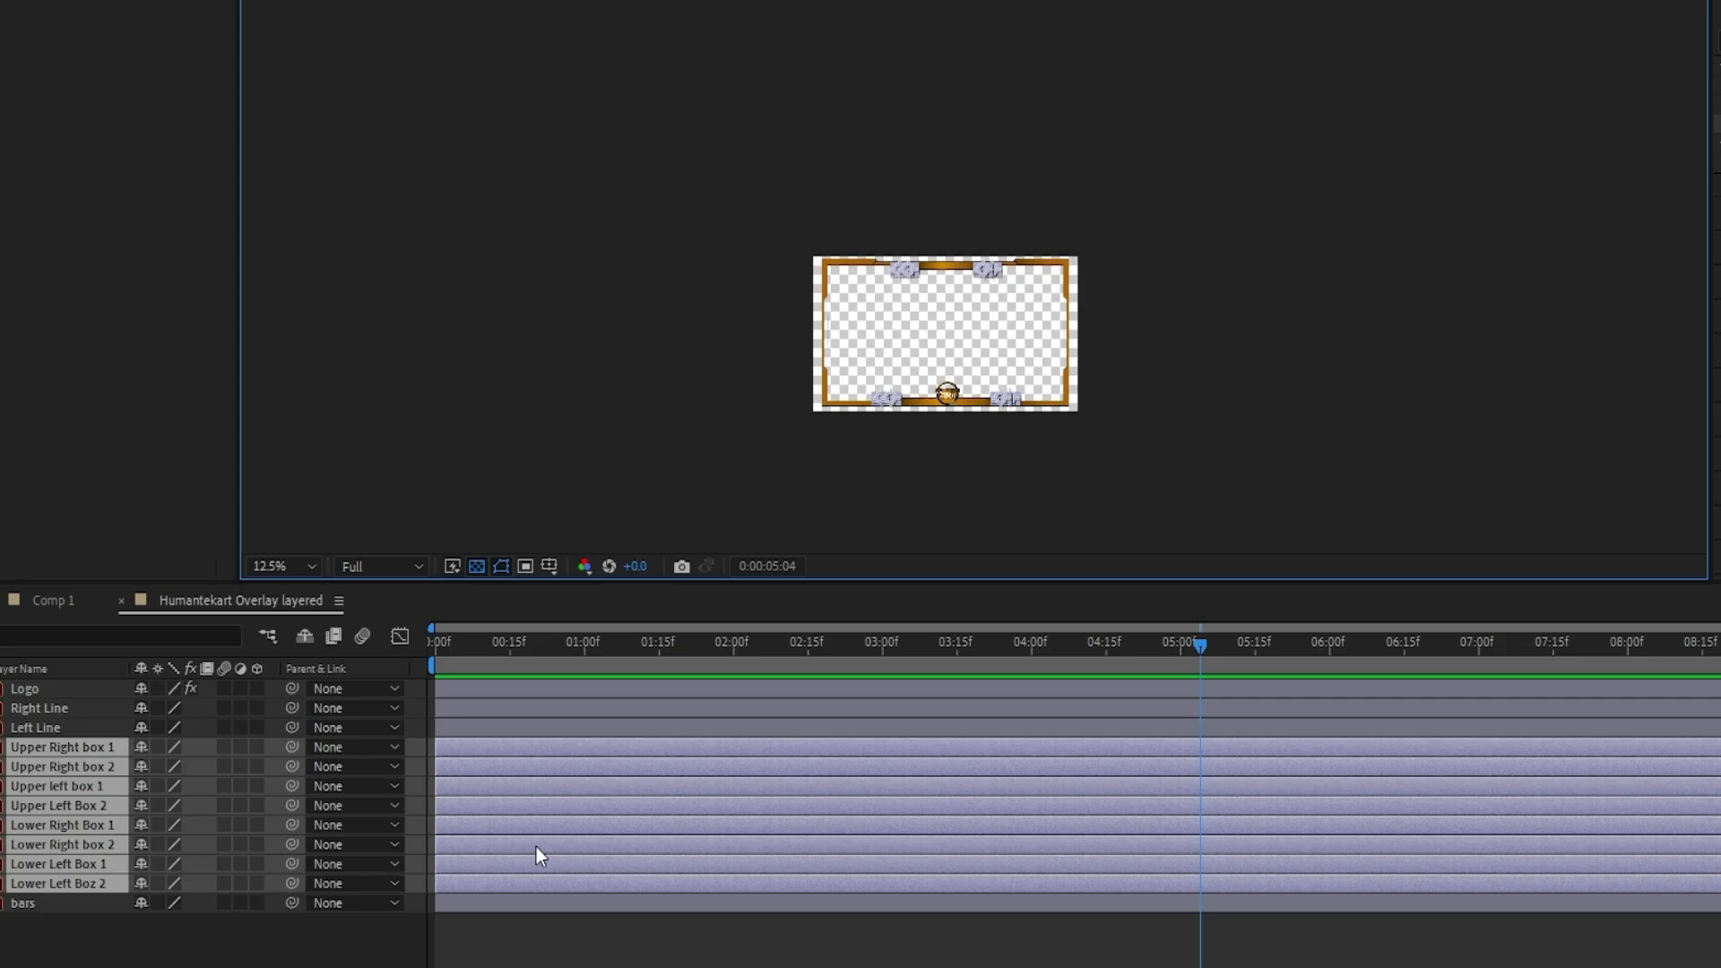
right_click(565, 842)
click(648, 647)
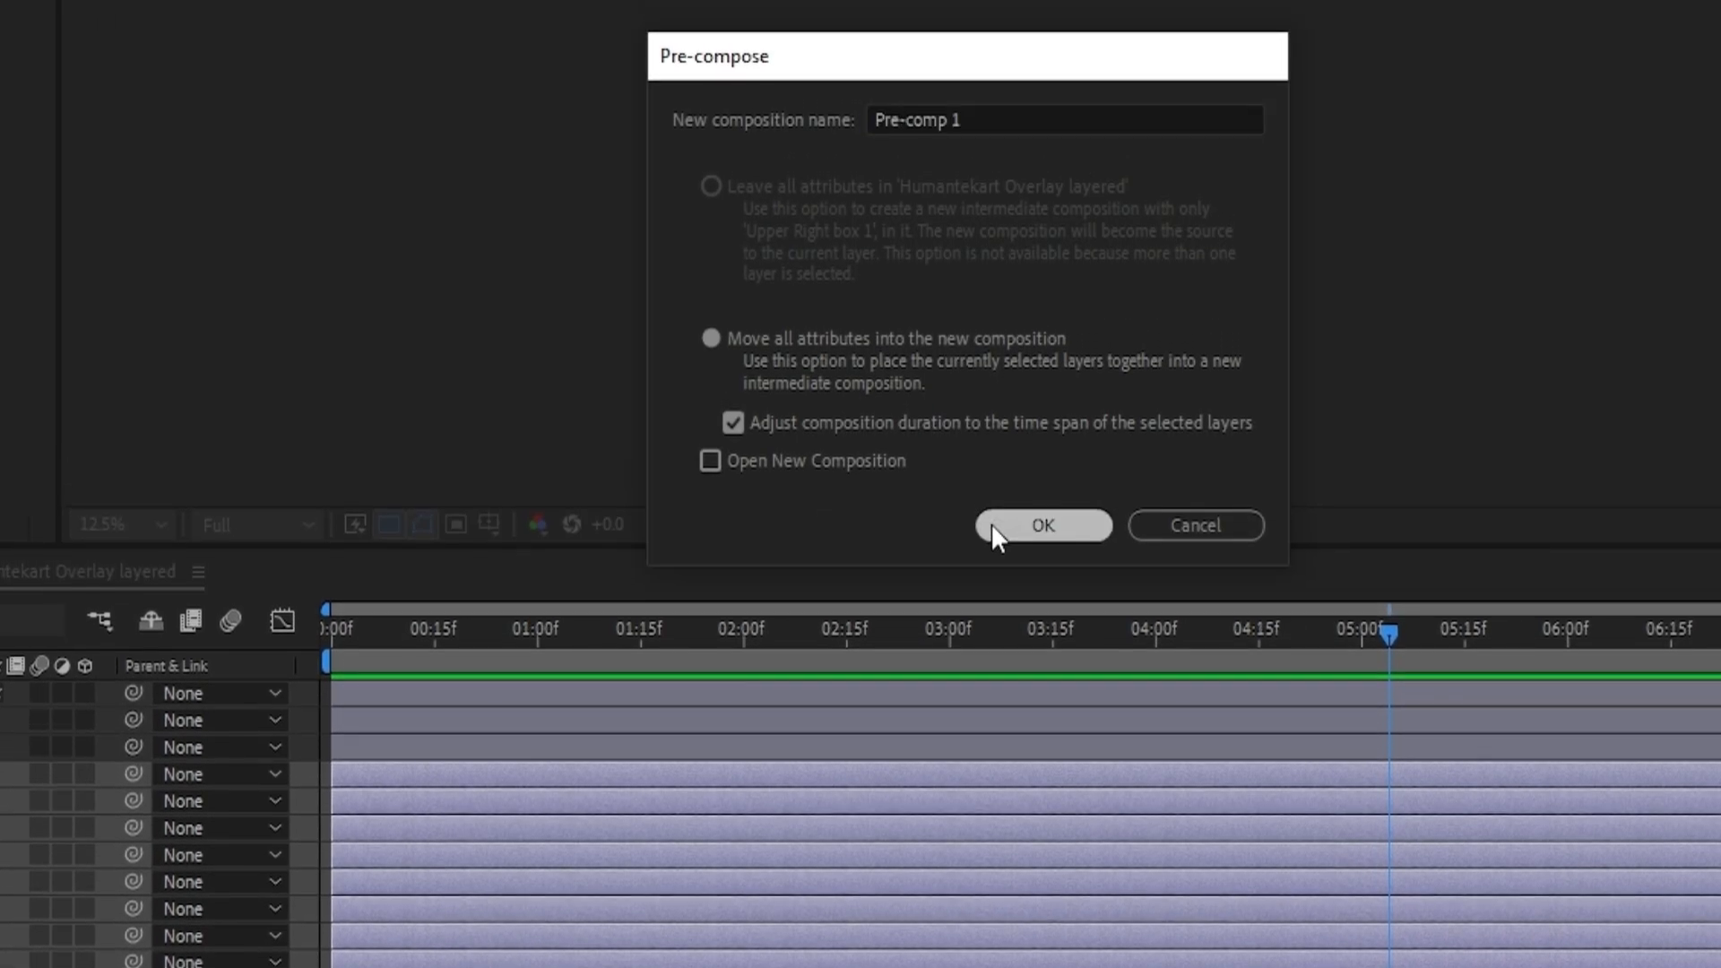
click(995, 527)
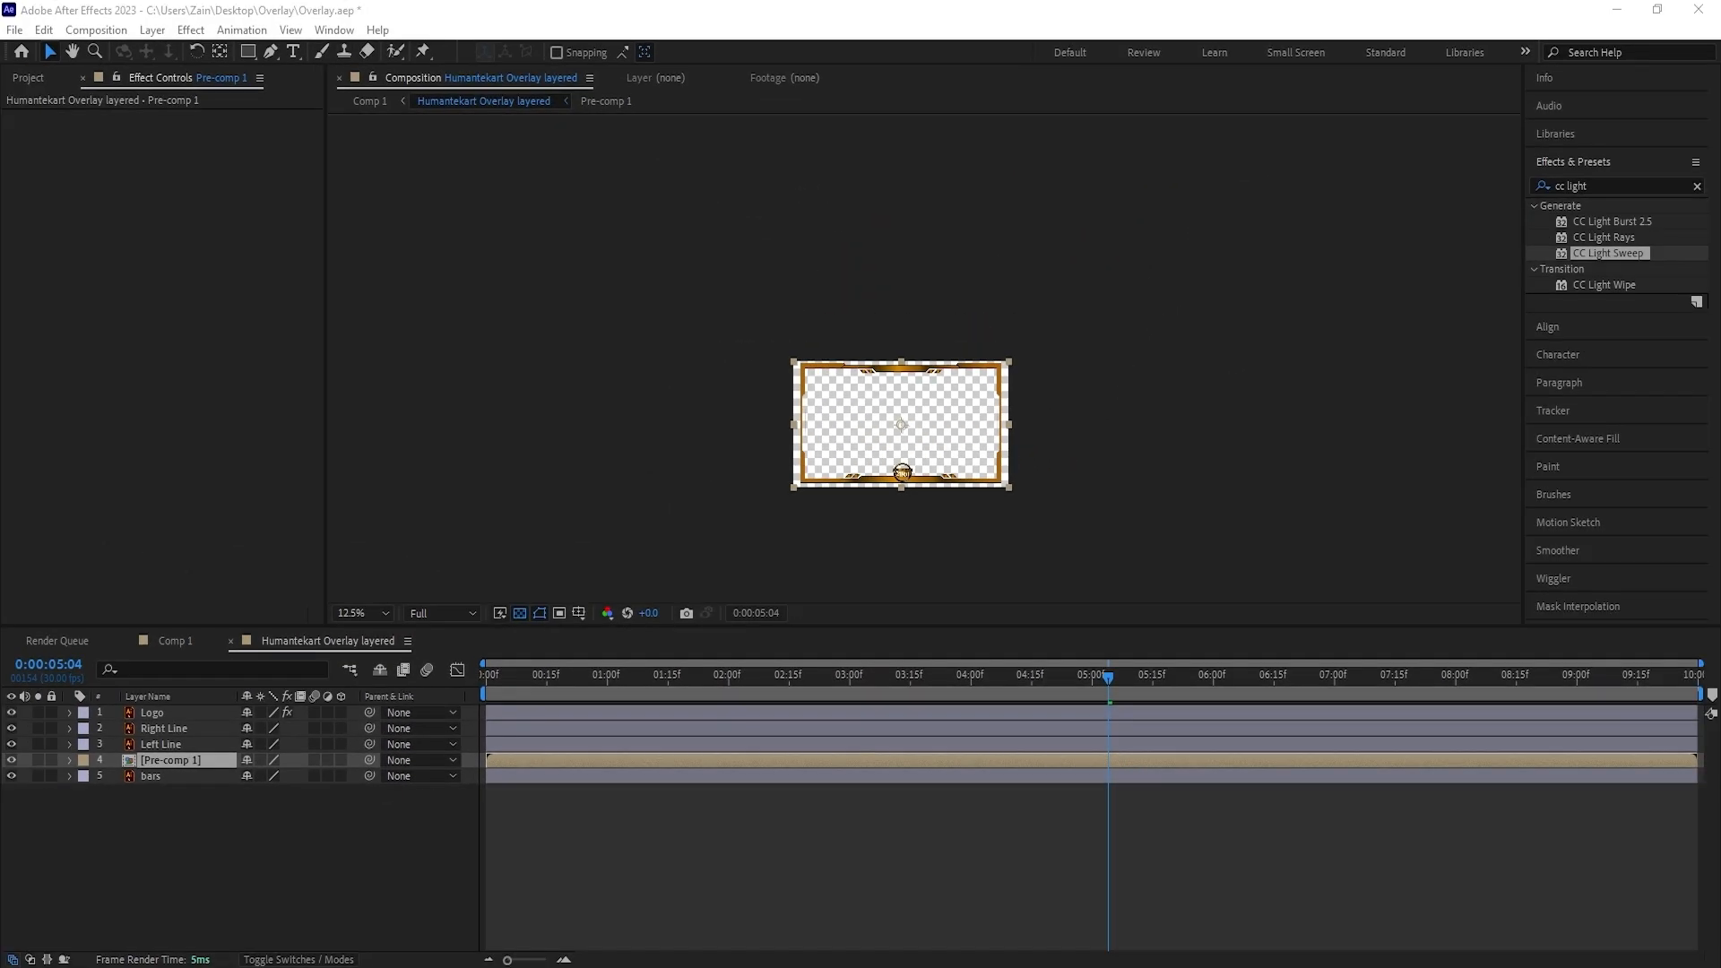
Open the boxes' pre-comp and place an Opacity keyframe of 100% on Upper Right box 1 at 0 seconds
double_click(588, 760)
click(896, 686)
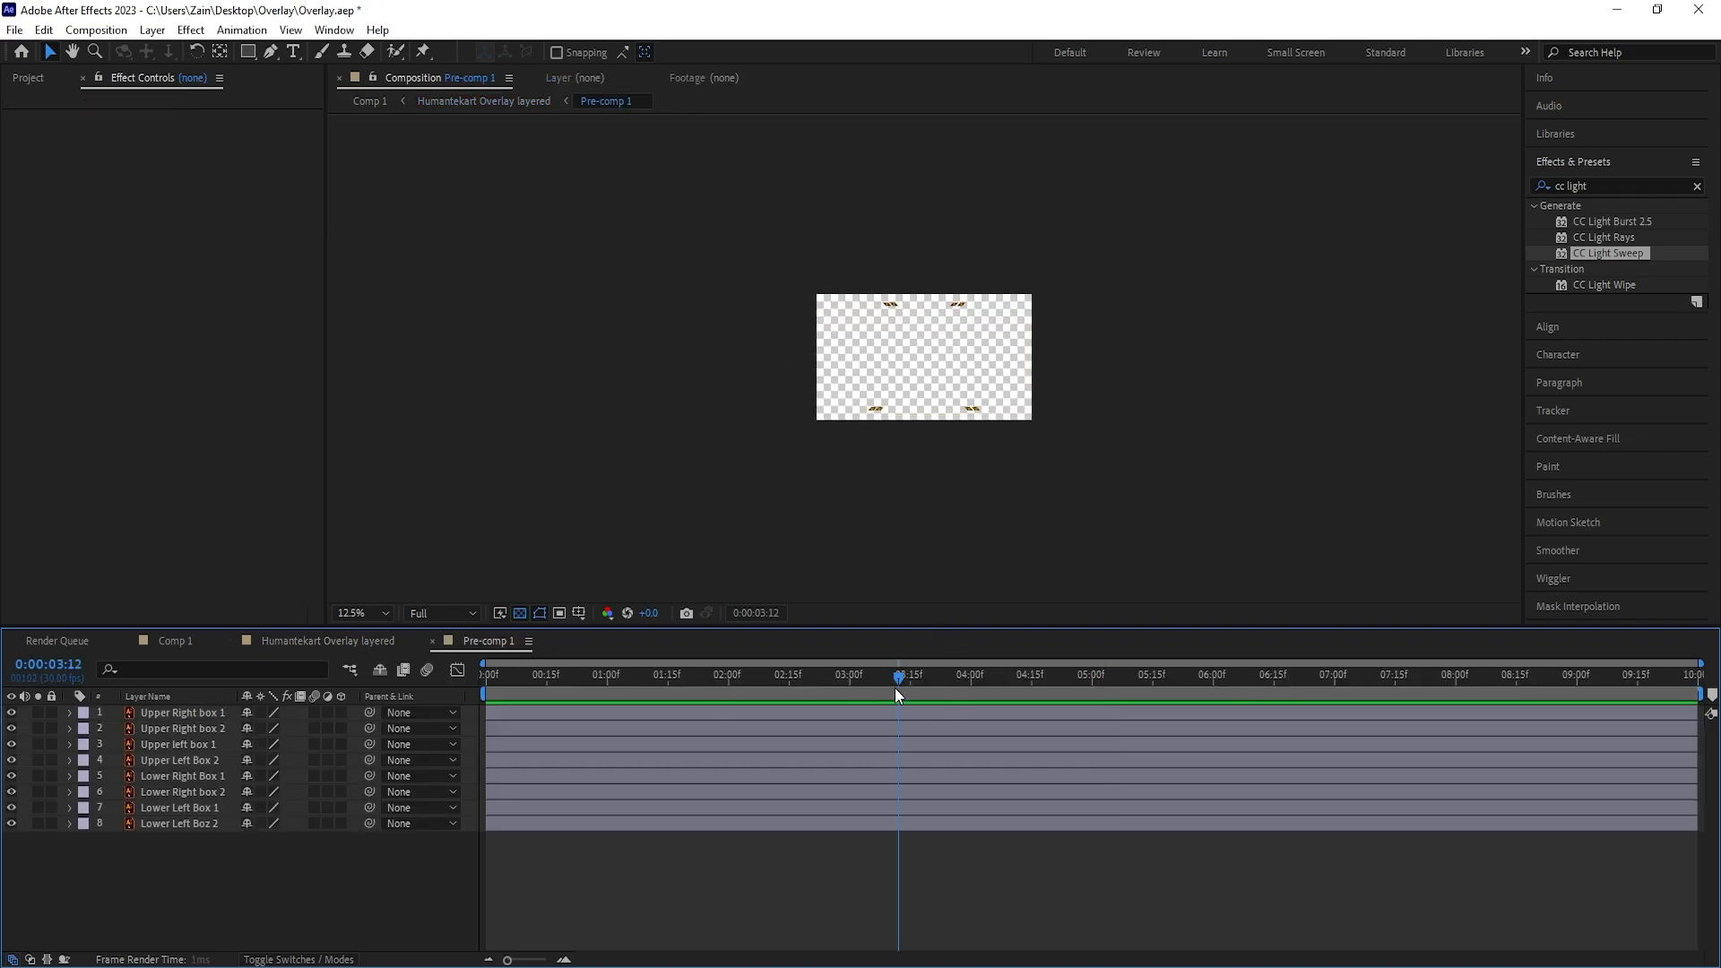
drag(895, 687, 502, 697)
key(period)
key(period)
click(168, 712)
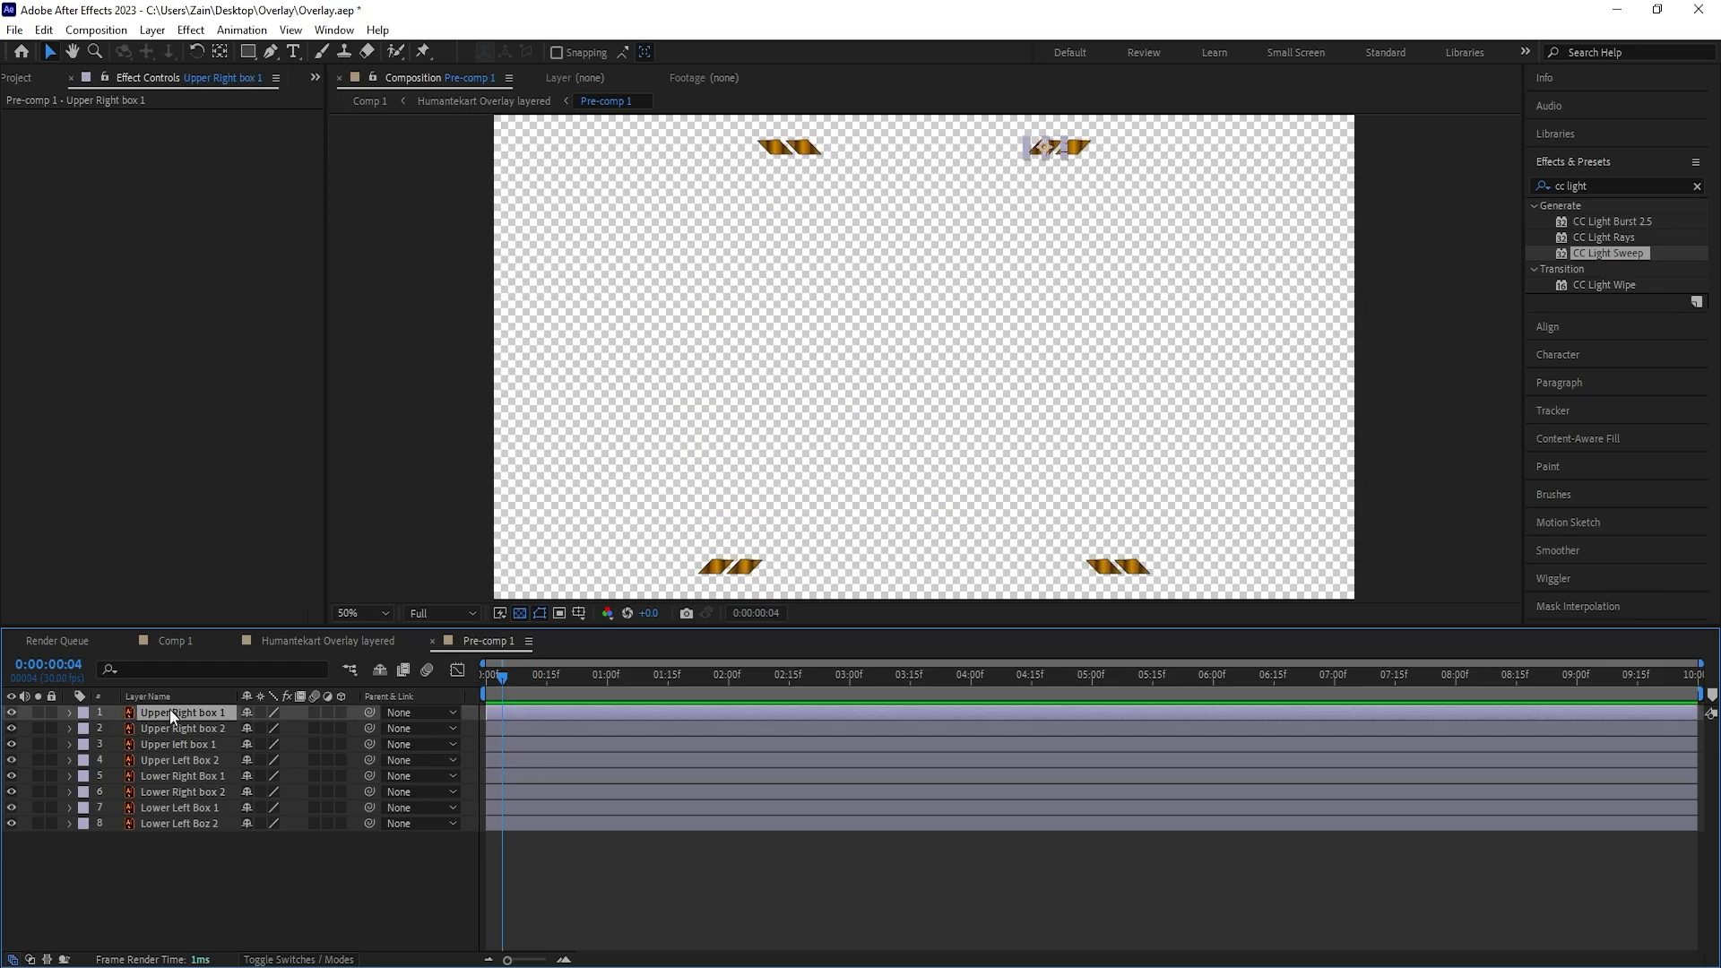
click(69, 712)
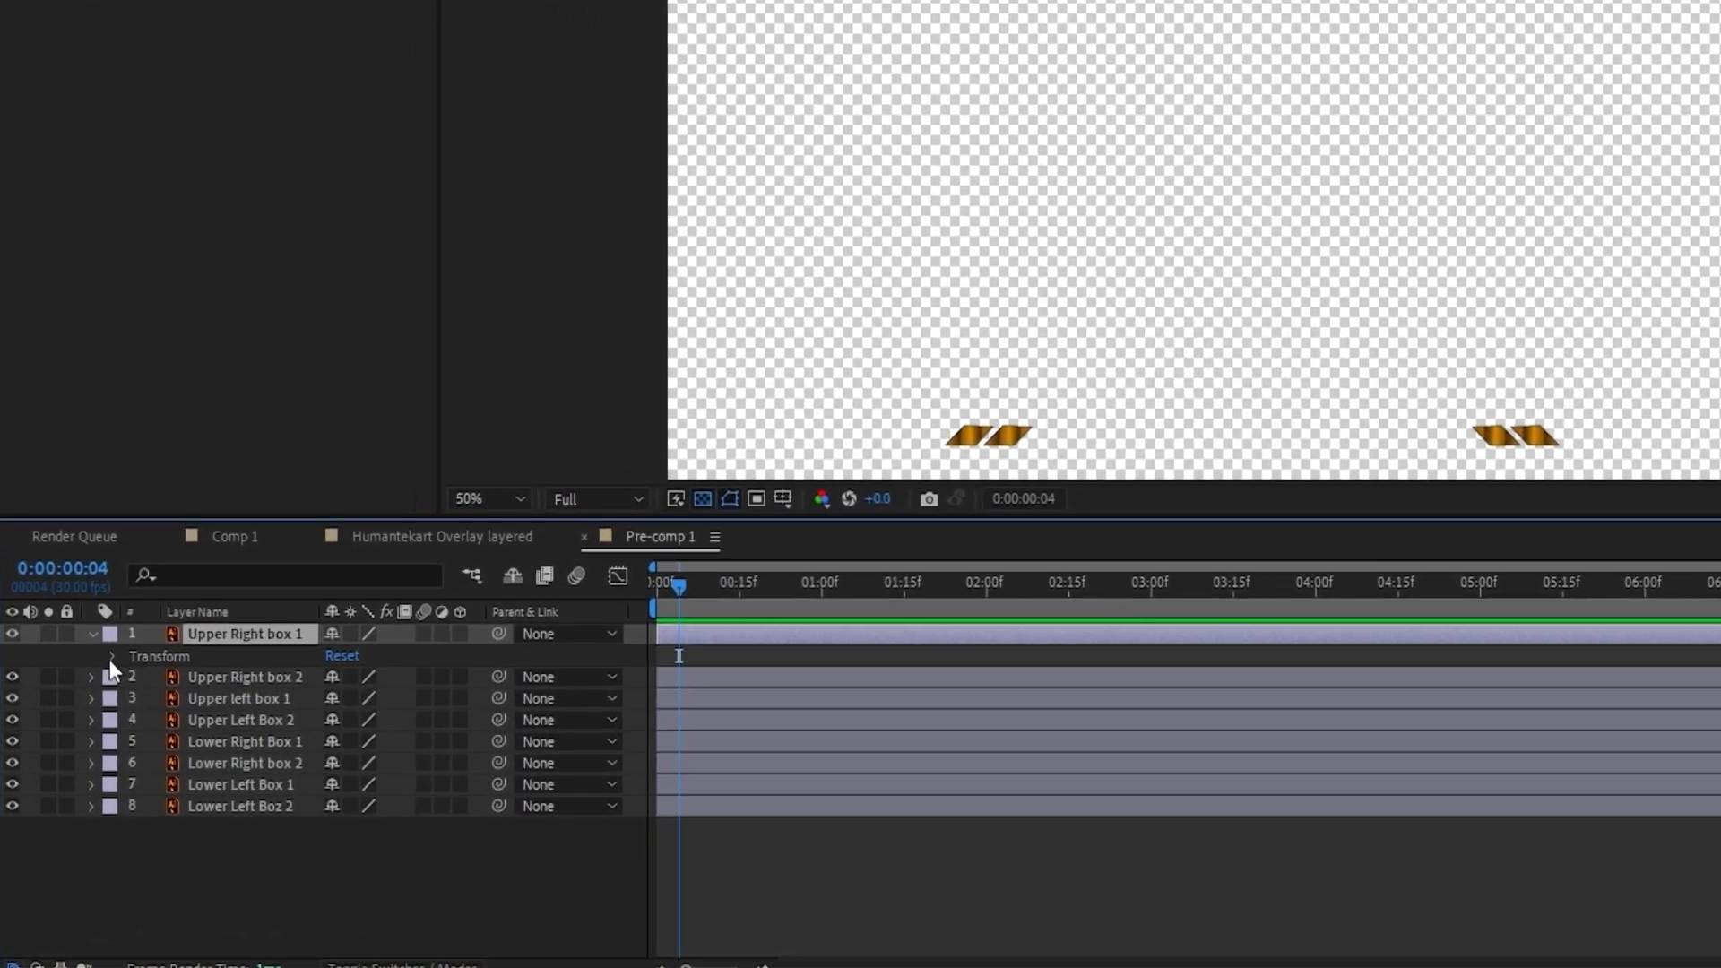
click(86, 729)
click(210, 764)
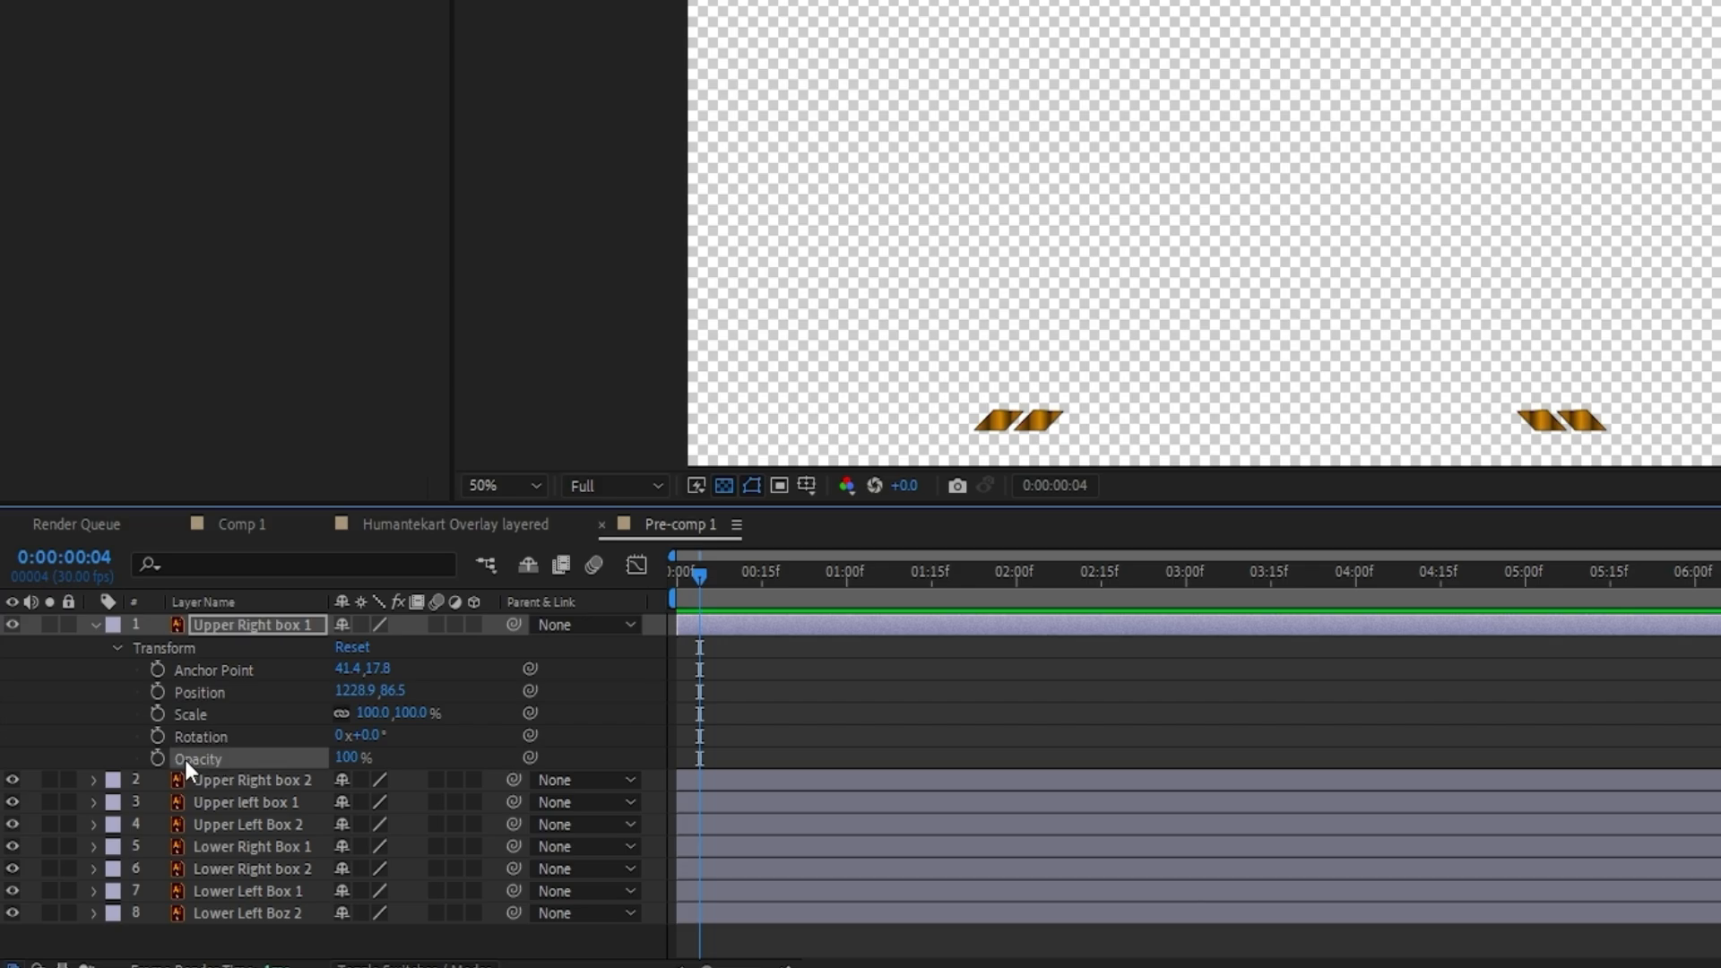
click(159, 757)
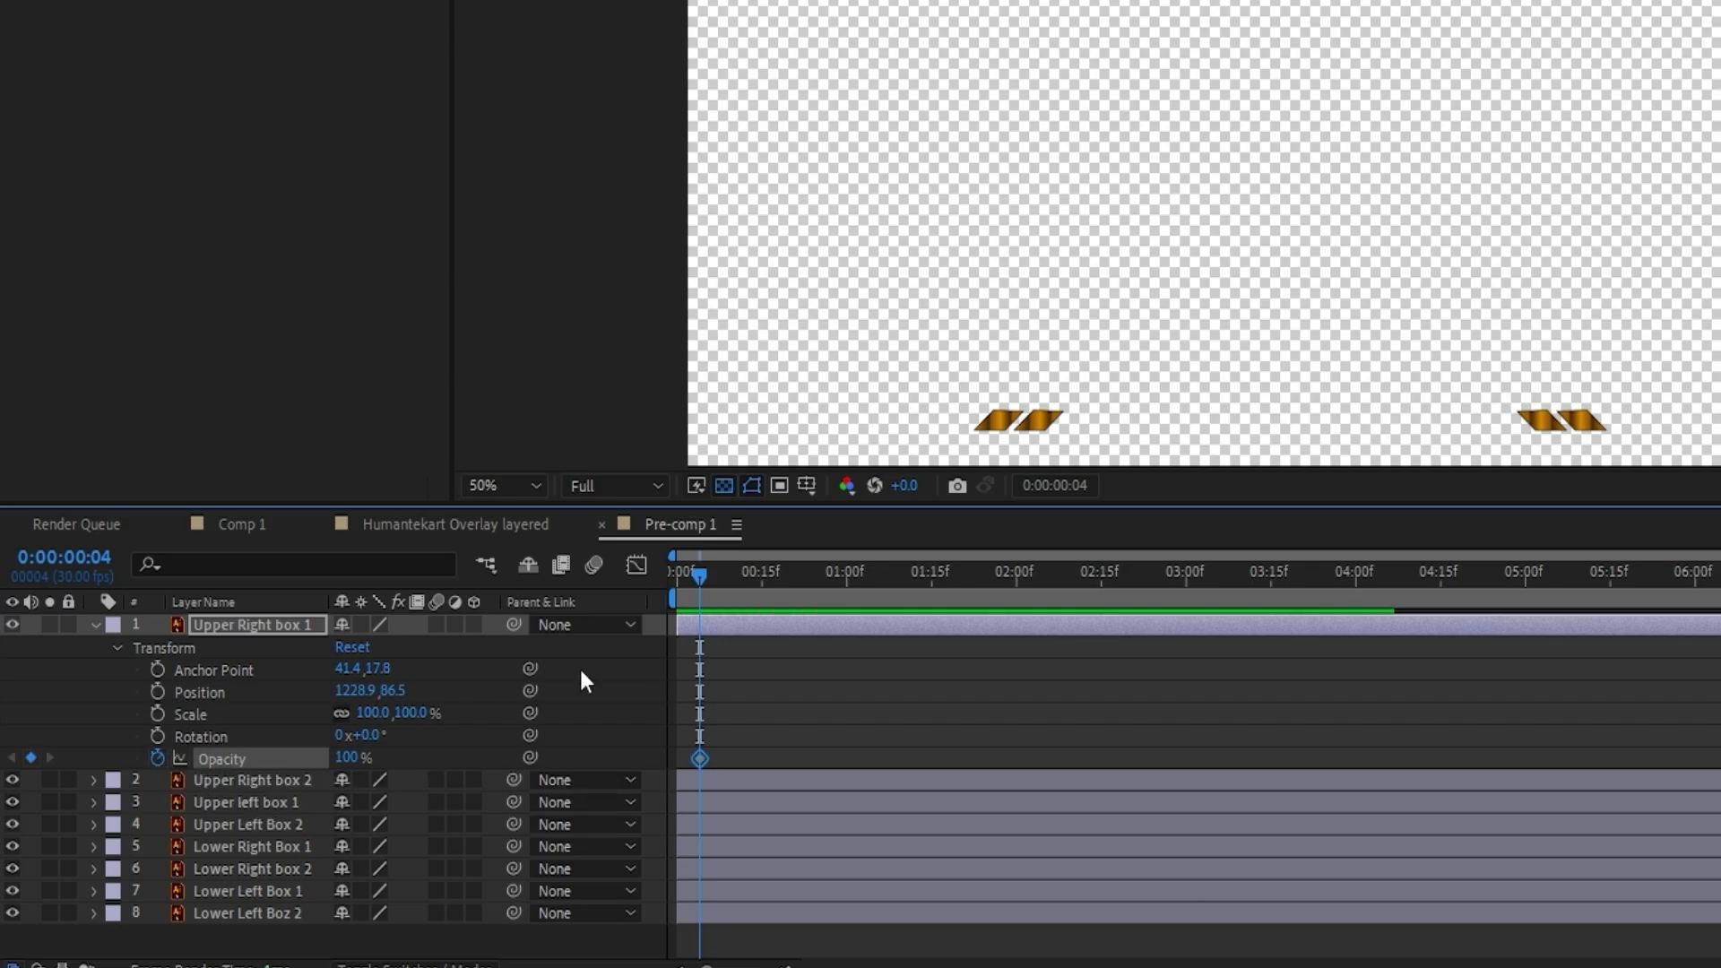
key(Home)
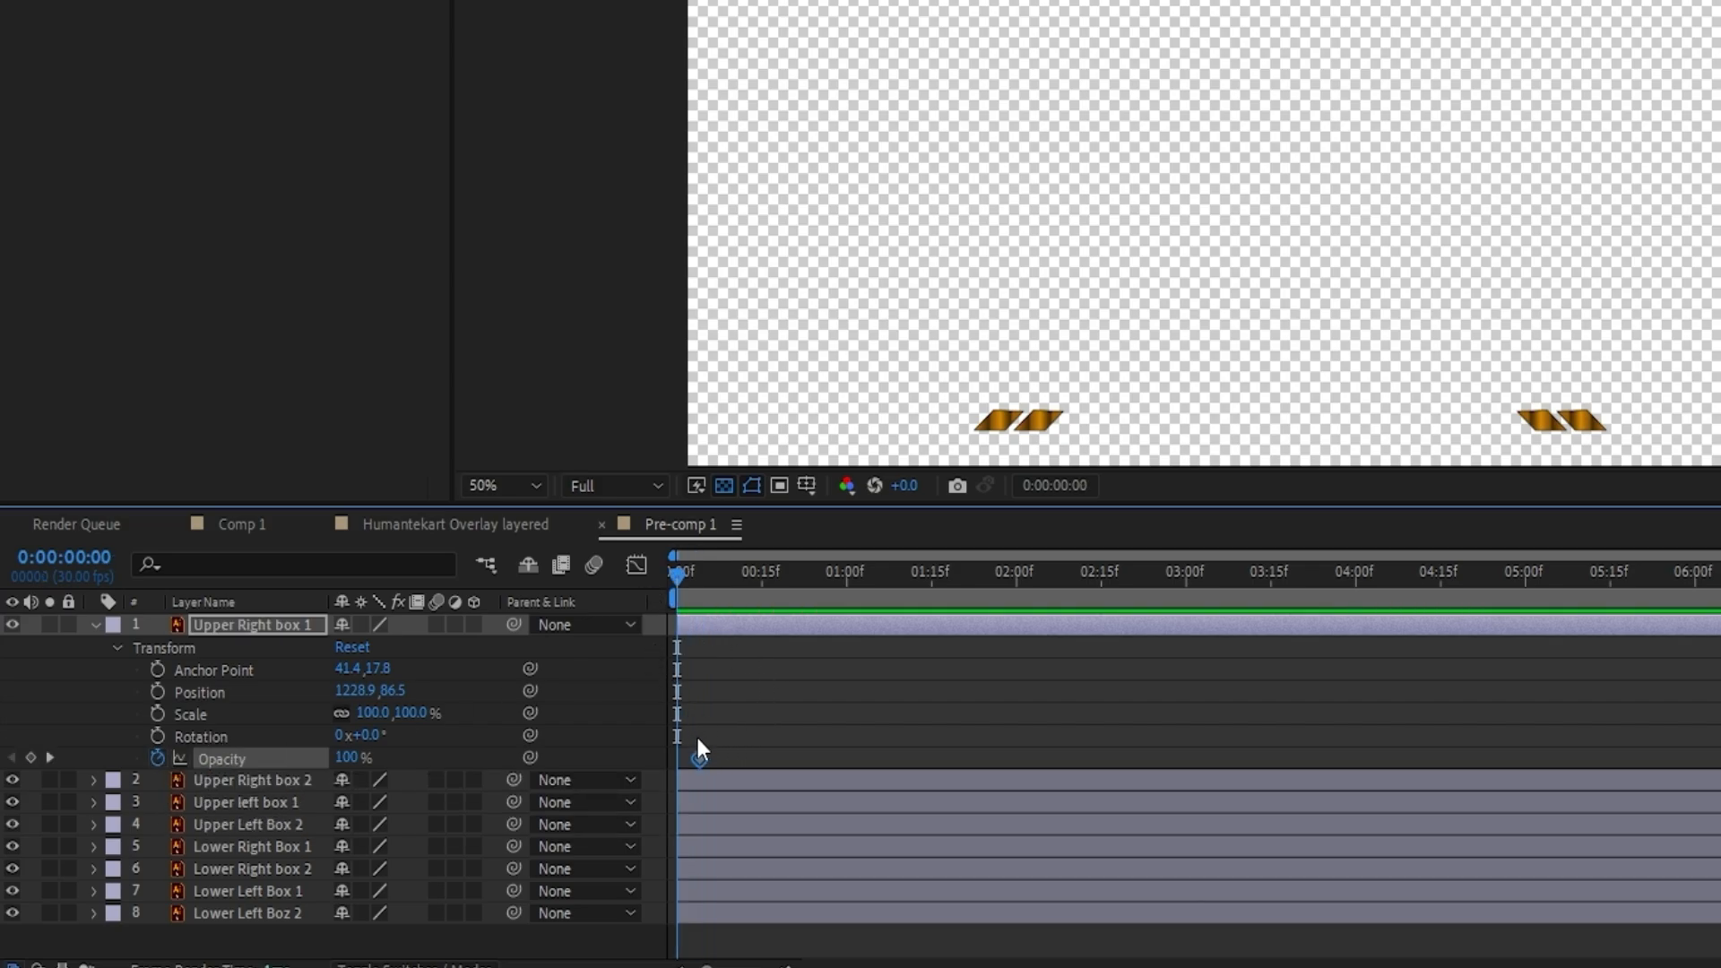
drag(699, 755, 676, 774)
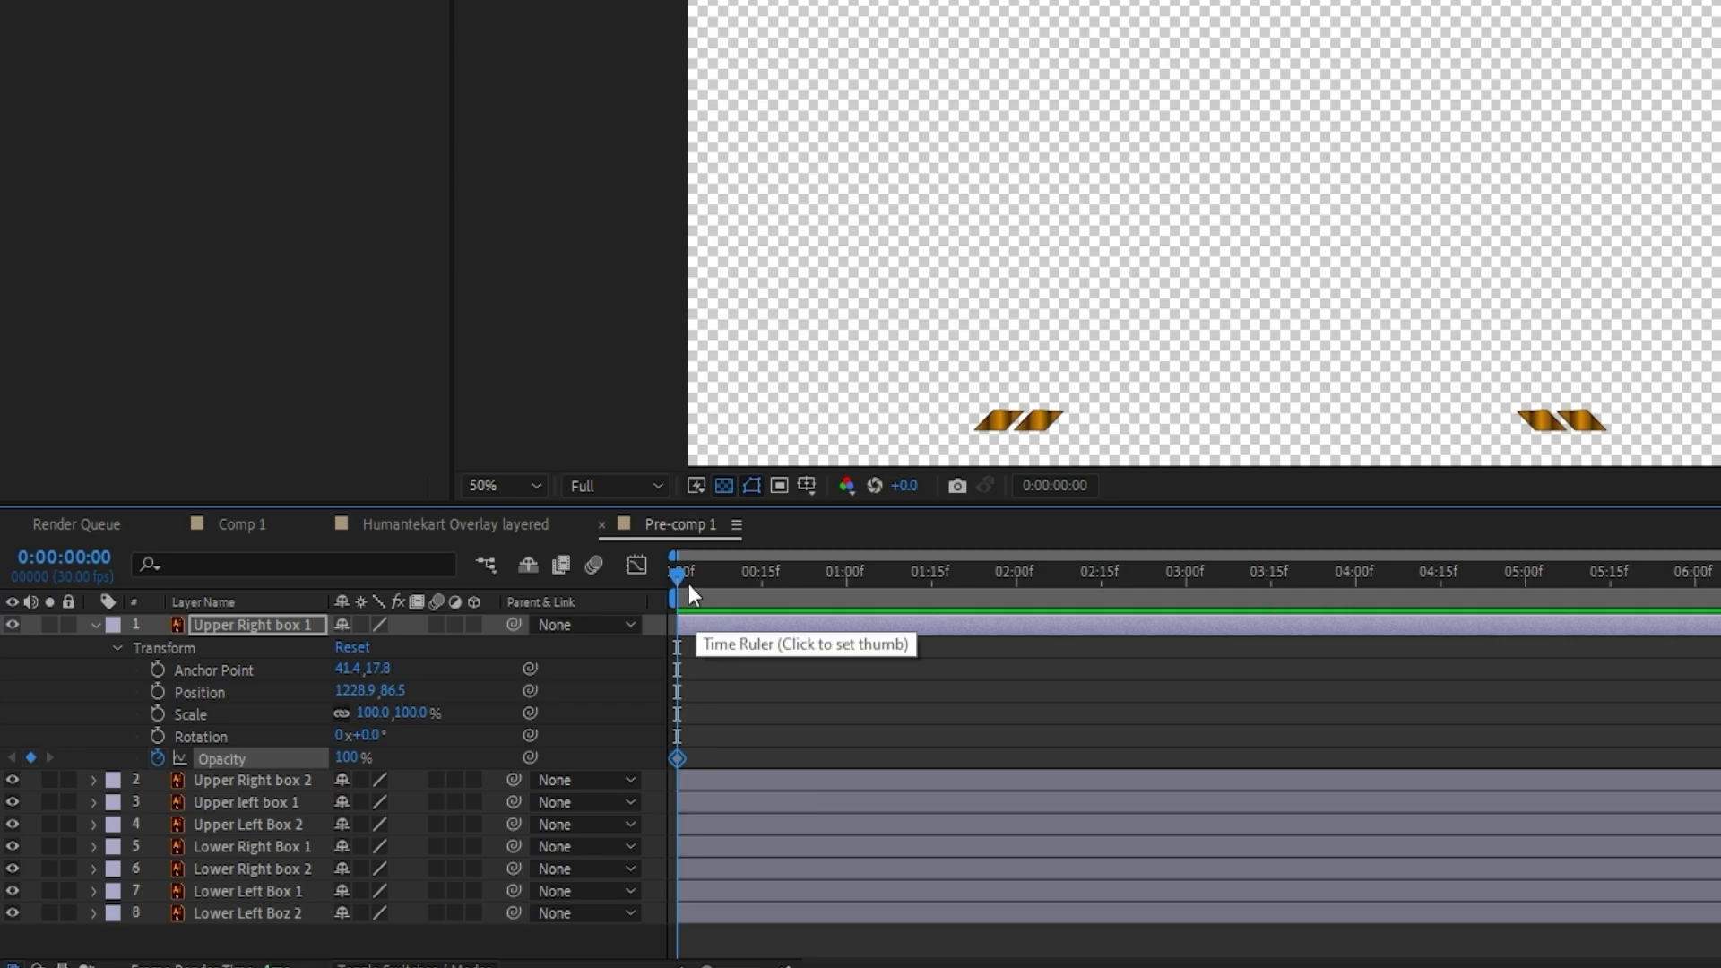
Expand Upper Right box 2's transform properties and add a 100% Opacity keyframe at 0 seconds
click(256, 781)
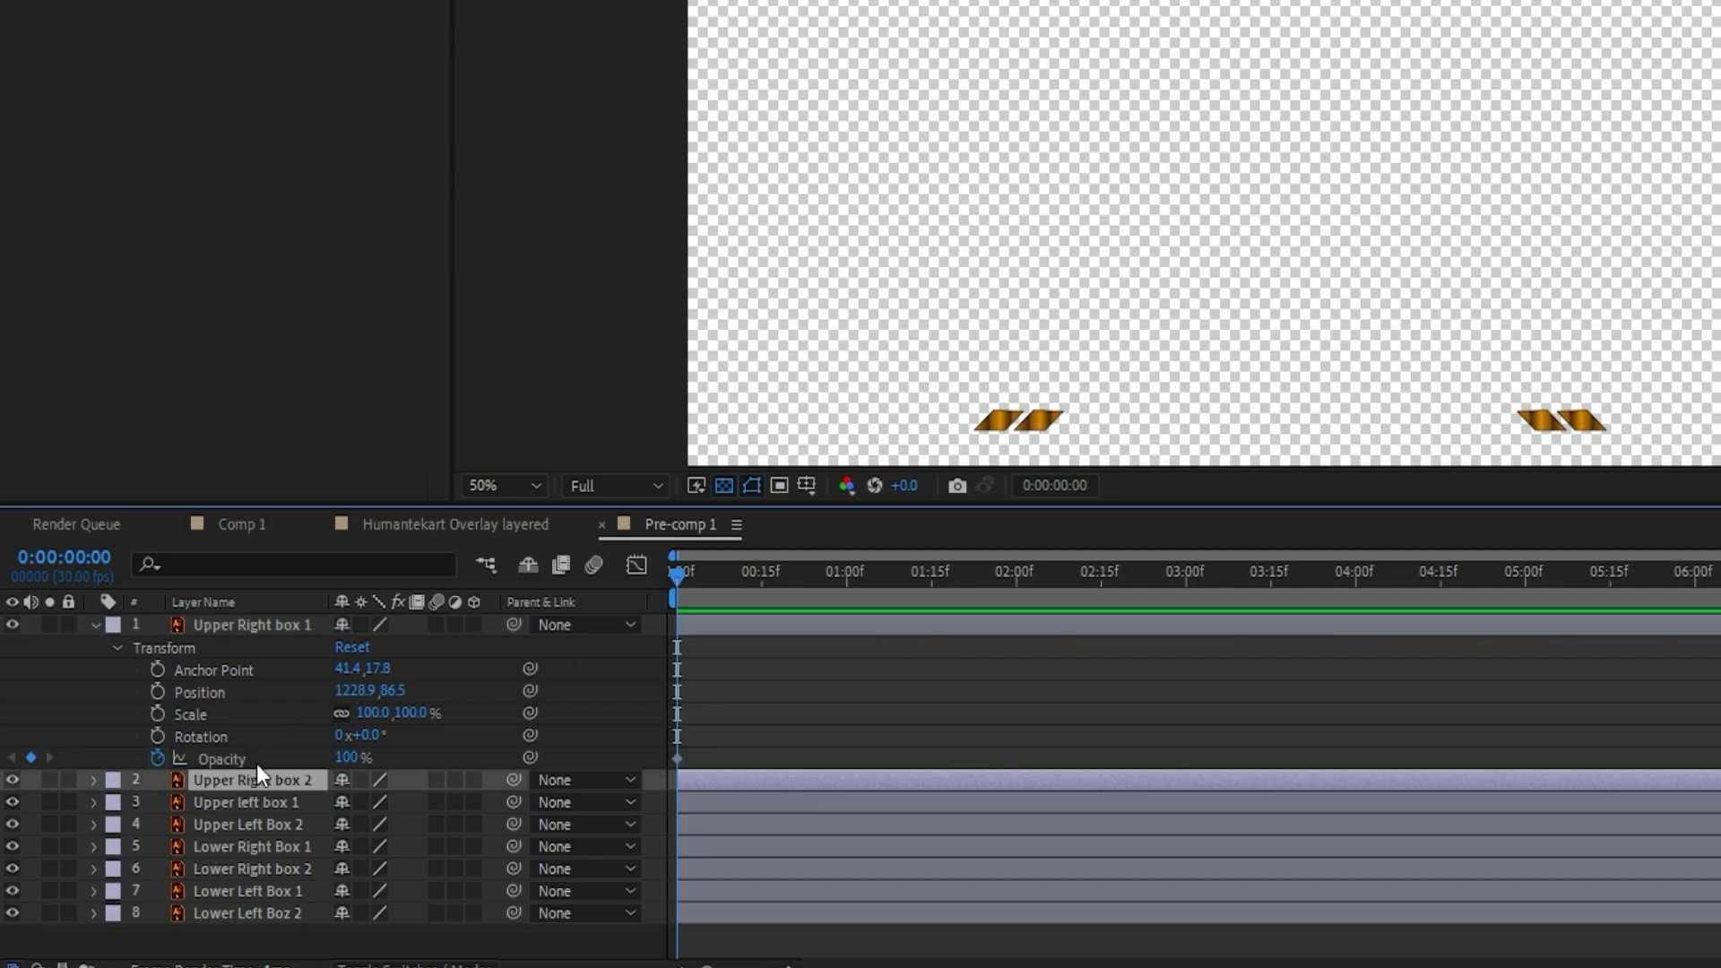
click(95, 780)
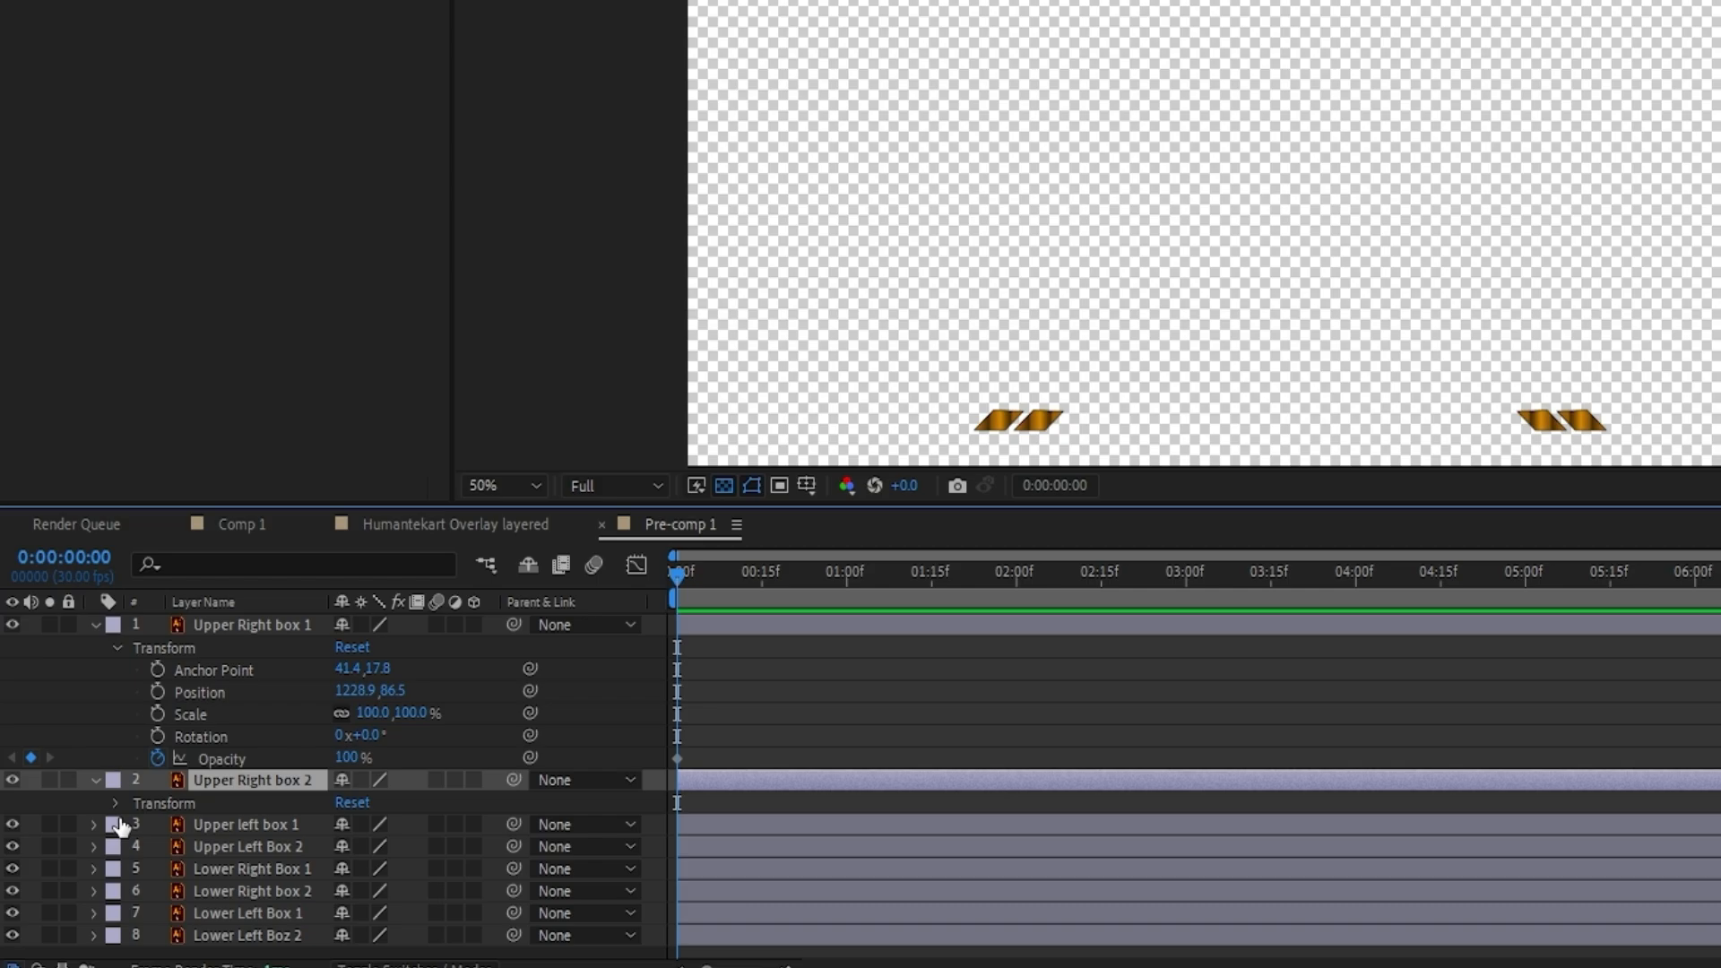
click(118, 804)
click(159, 907)
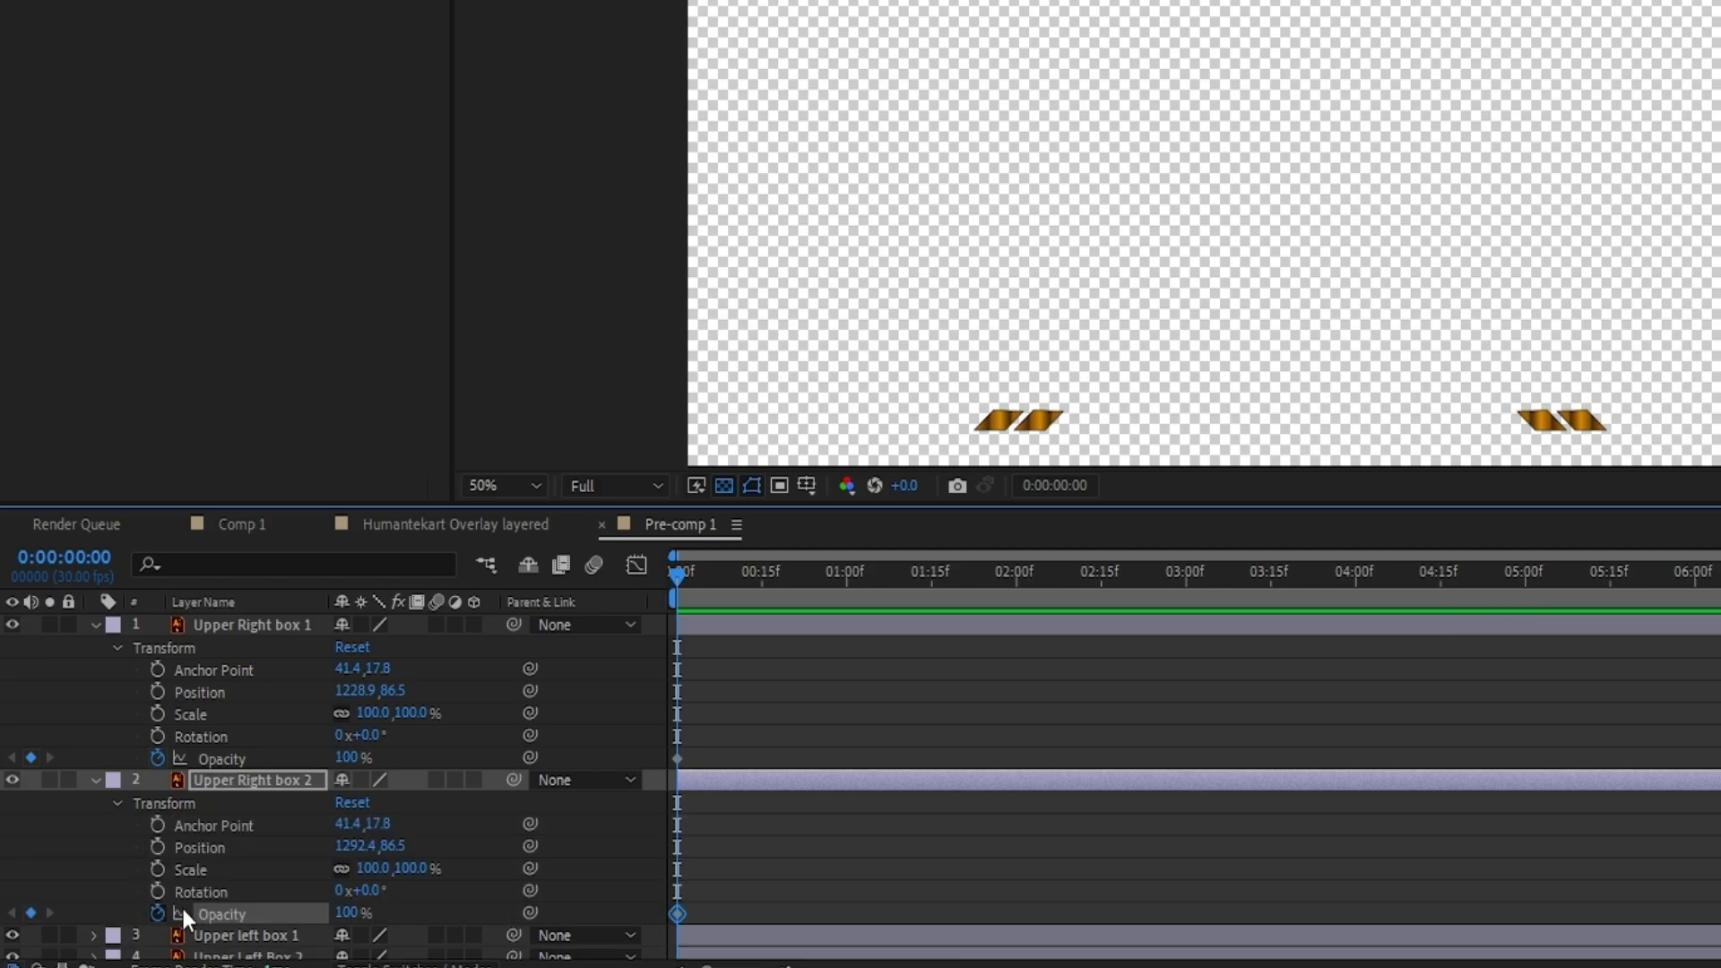
Set Upper Right box 1's Opacity to 0% at frame 10
click(765, 572)
drag(751, 584, 669, 587)
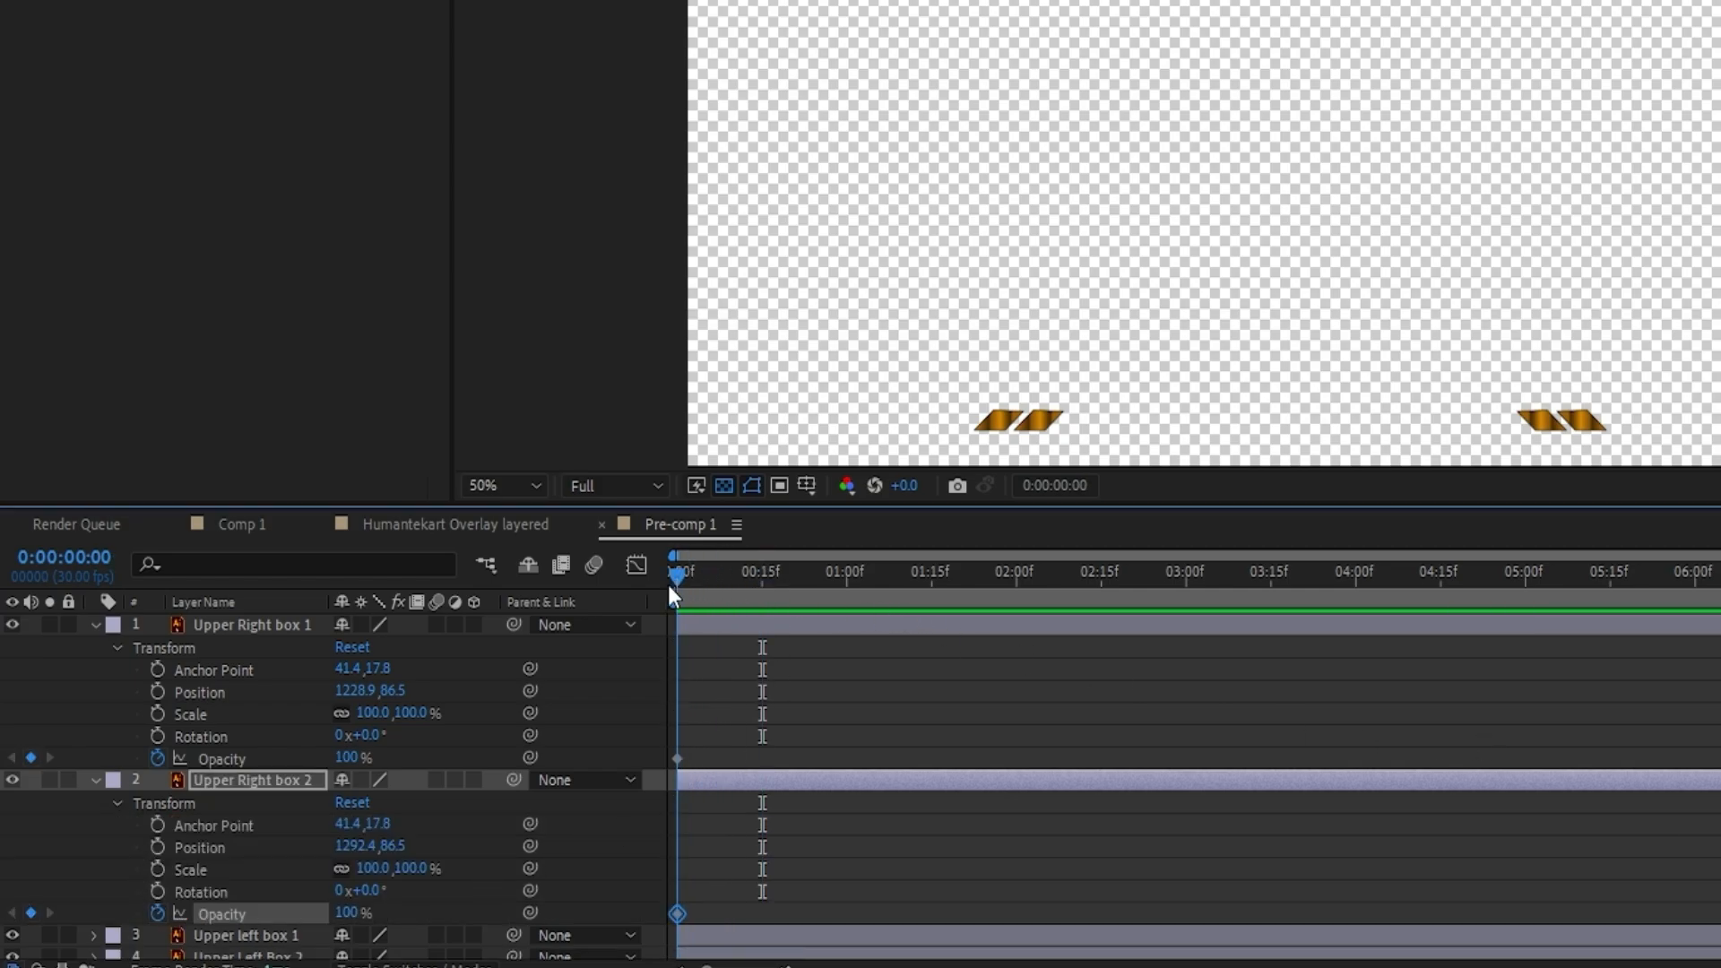
key(shift+Page_Down)
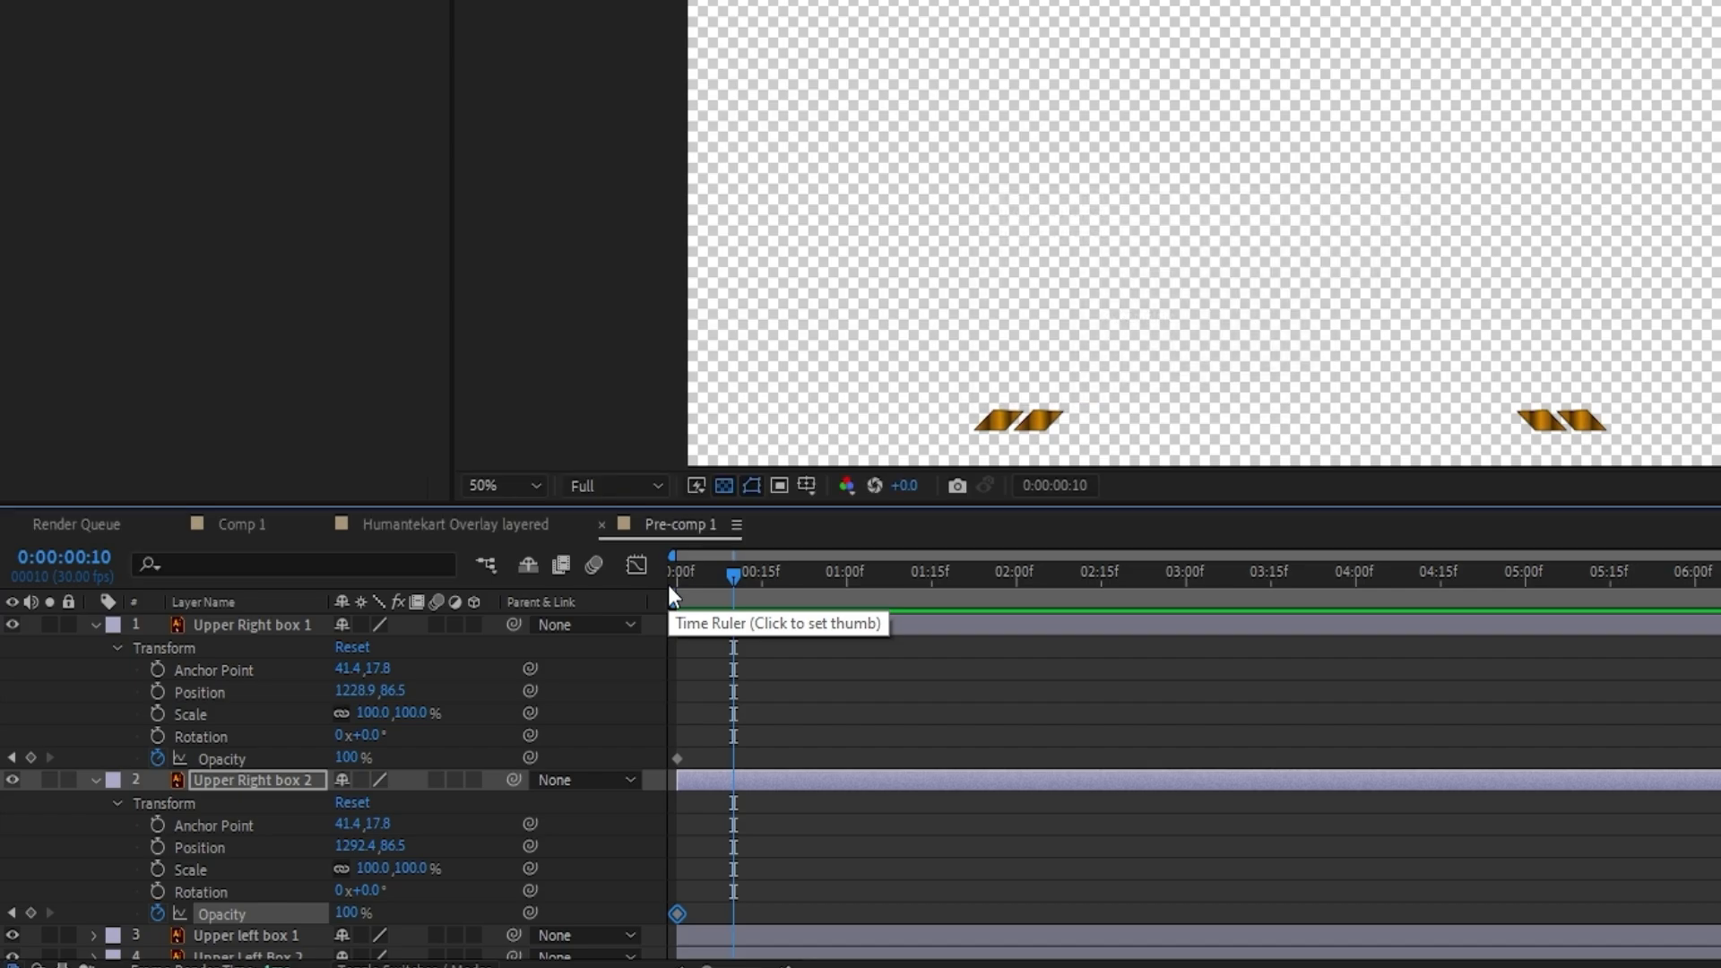
click(445, 825)
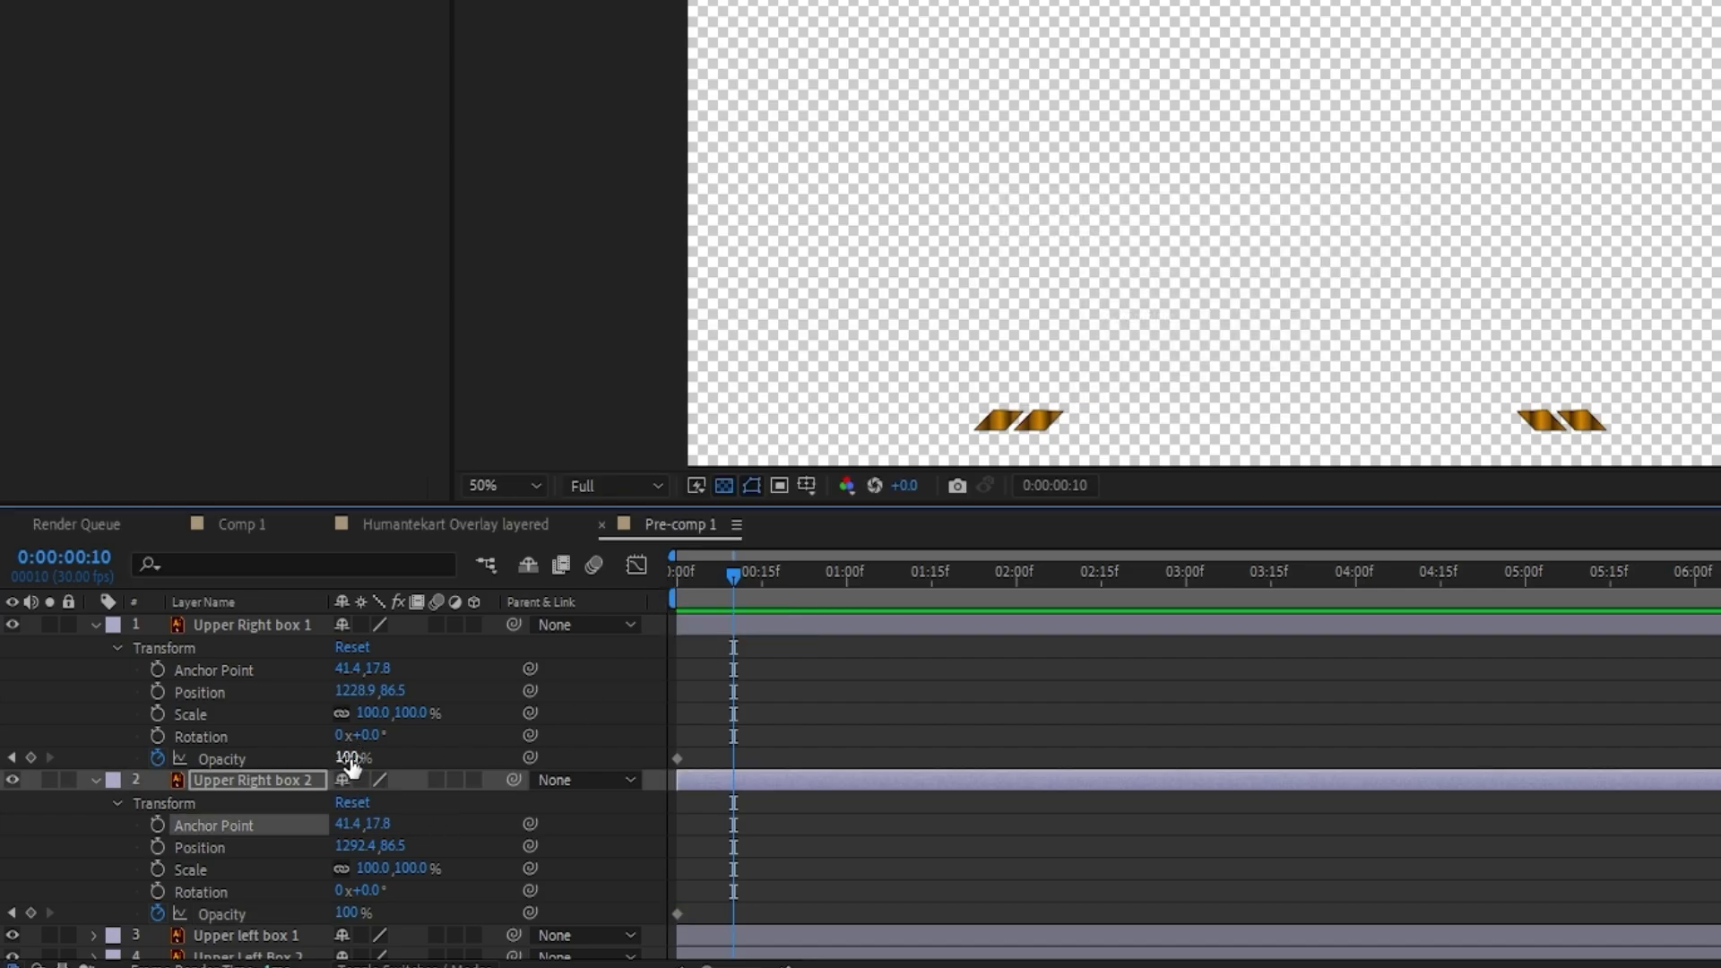
drag(347, 759, 97, 726)
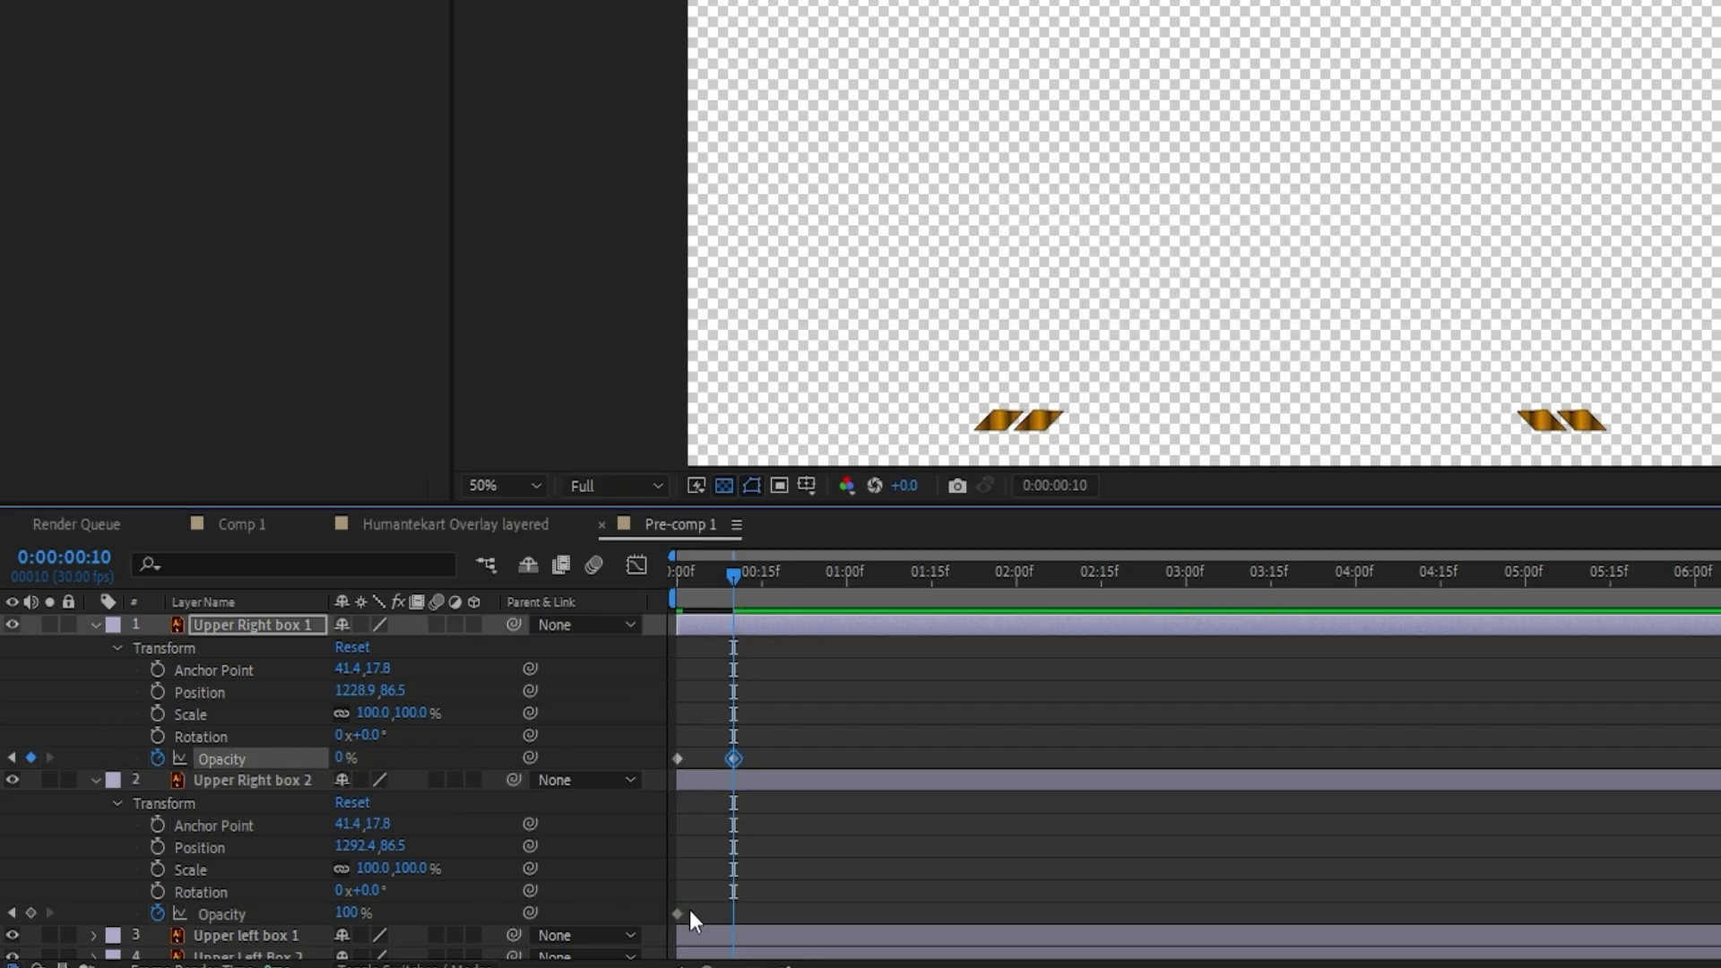
Move Upper Right box 2's Opacity keyframe to frame 10 and set it to 0%, with 100% at frame 20
drag(679, 914, 731, 925)
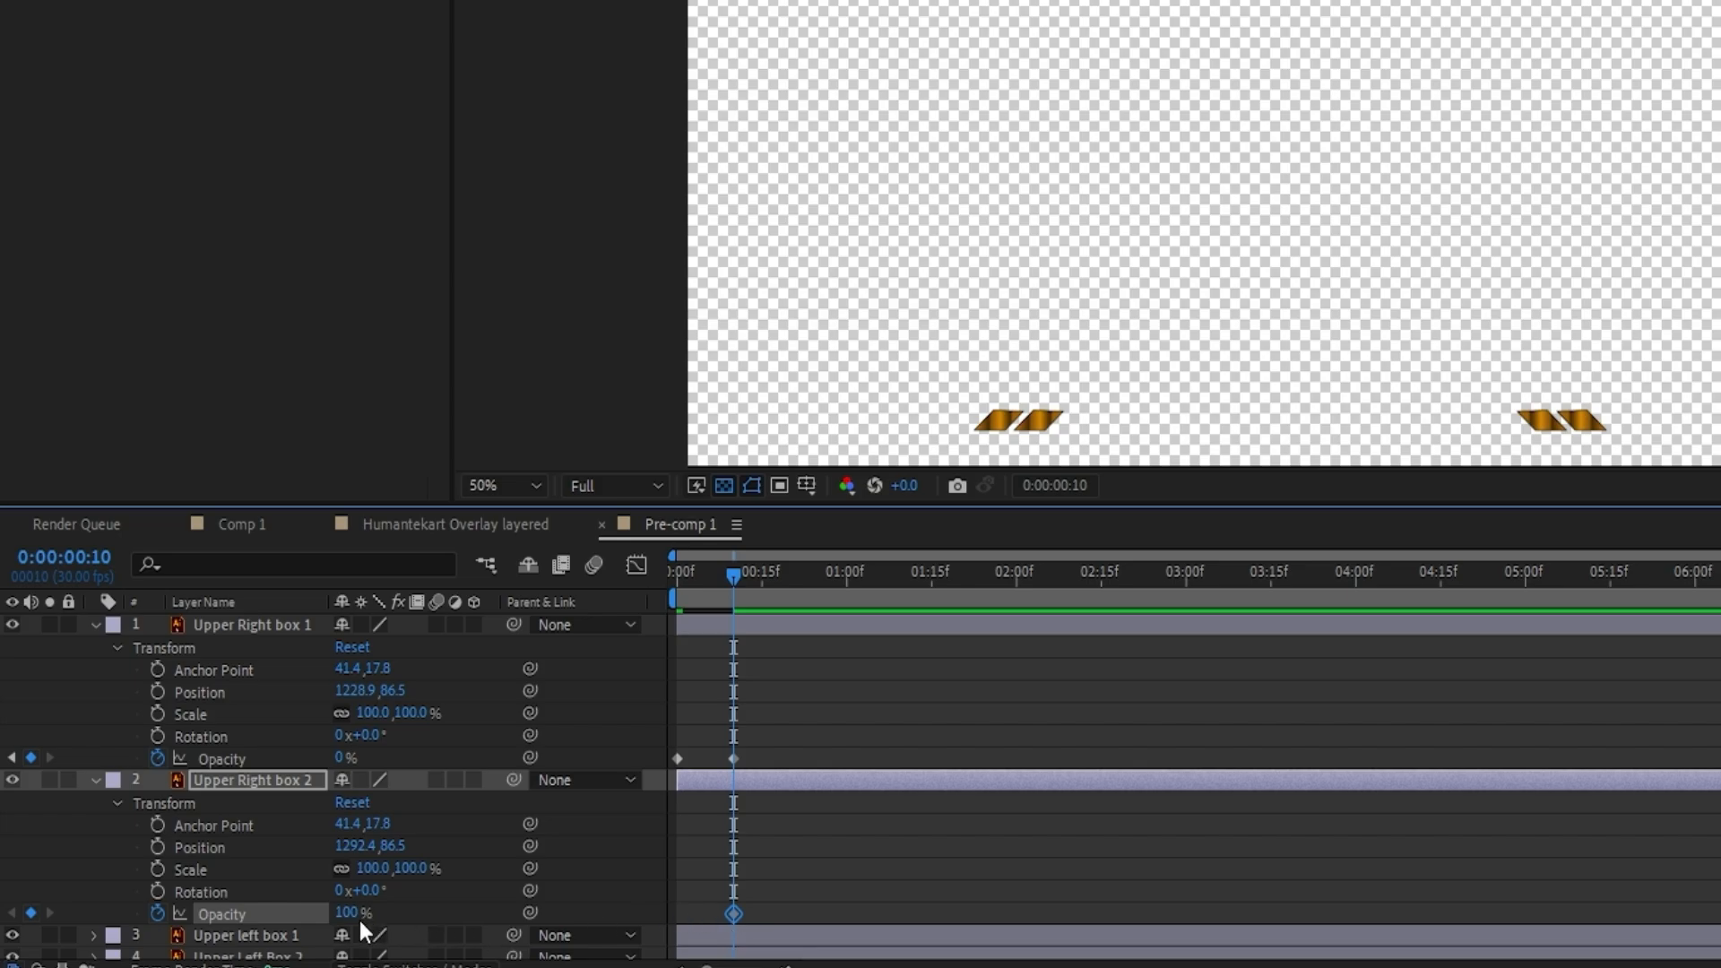
drag(355, 914, 210, 918)
key(shift+Page_Down)
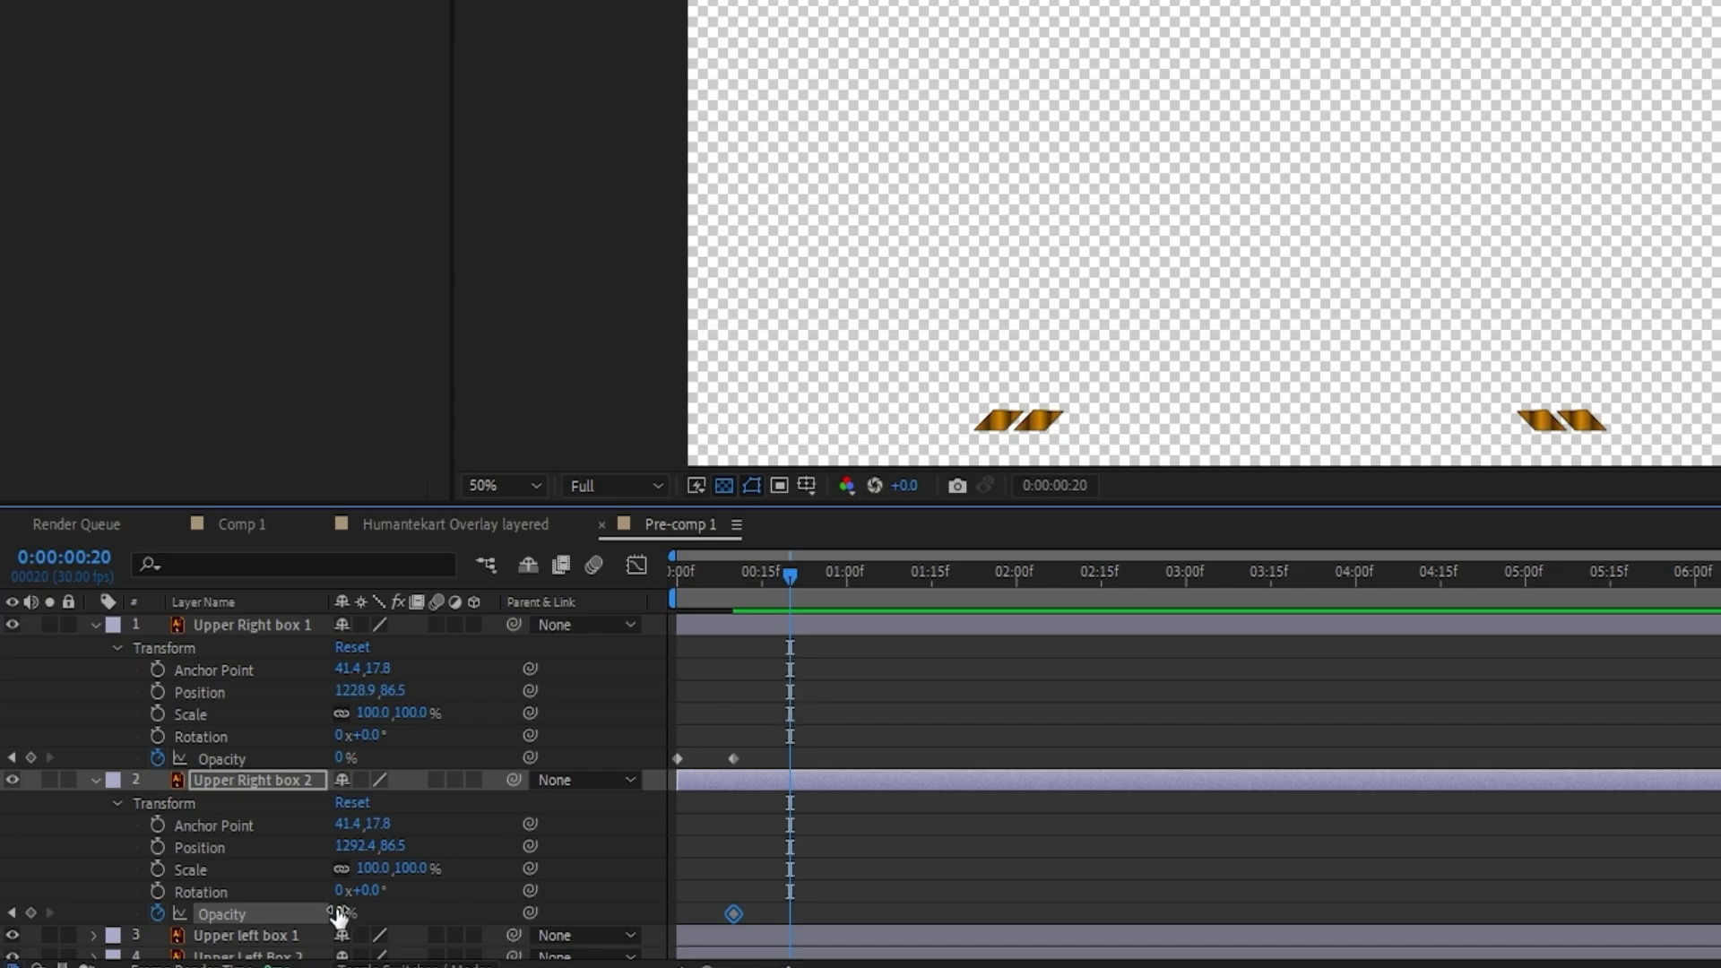
drag(341, 913, 543, 911)
Copy Upper Right box 1's 100% Opacity keyframe to frame 20, and select its keyframes at frames 10 and 20
drag(783, 583, 711, 600)
click(735, 577)
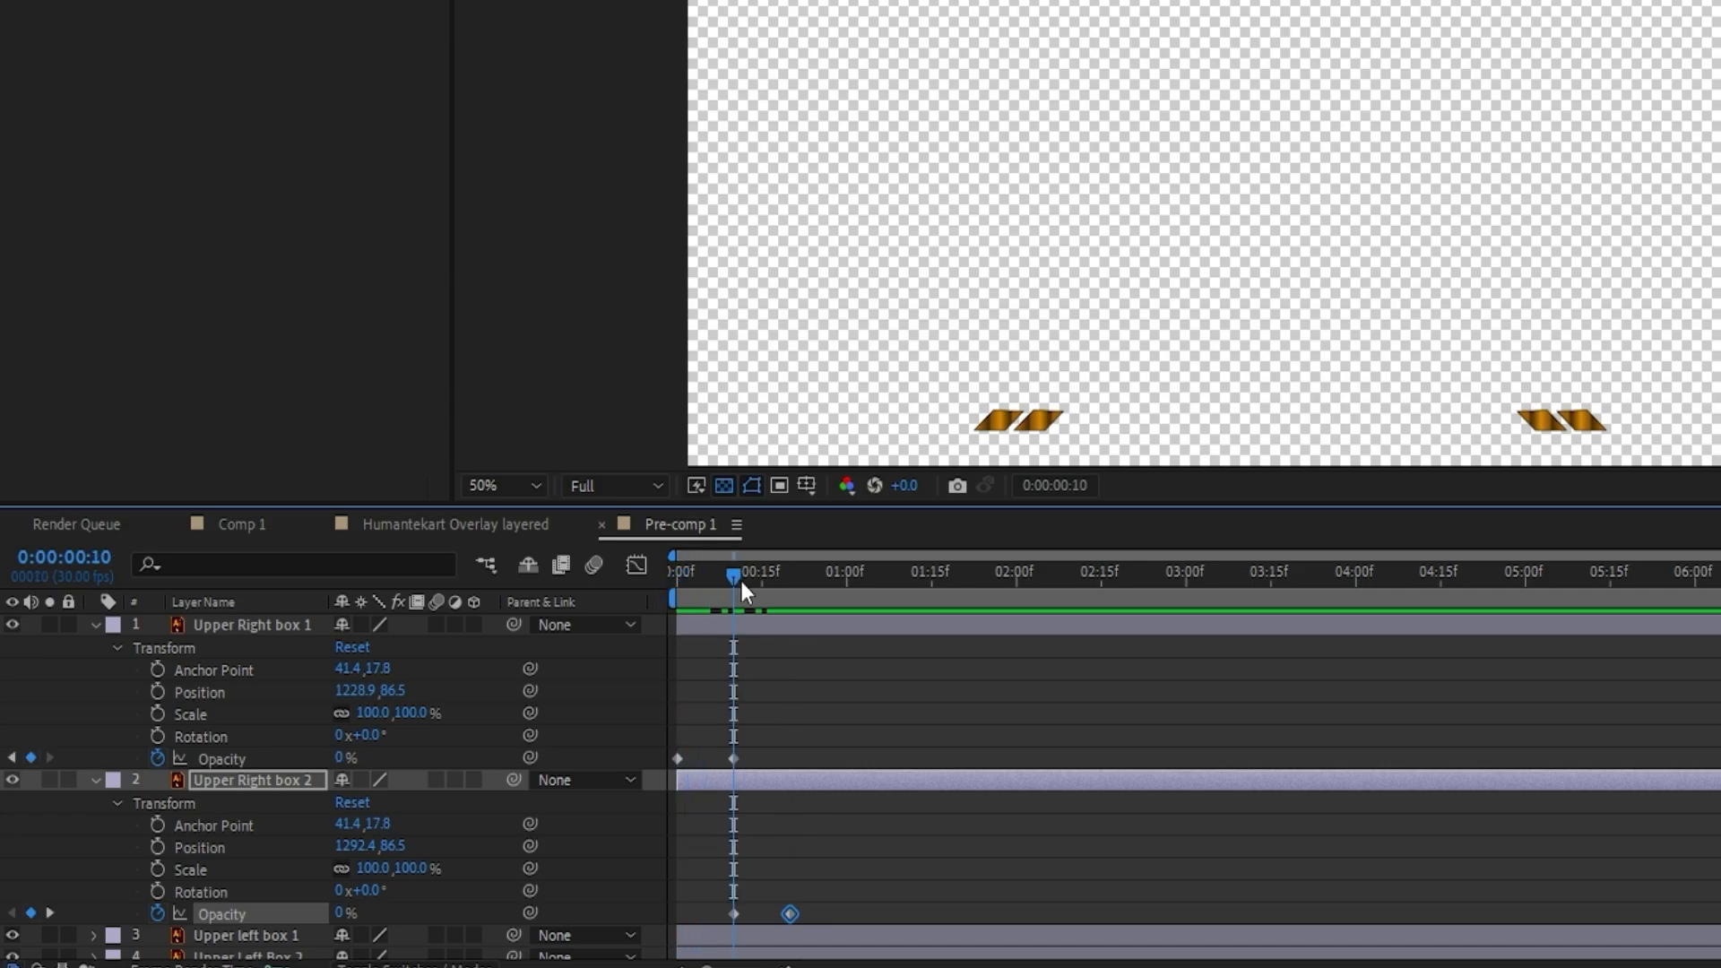
click(677, 758)
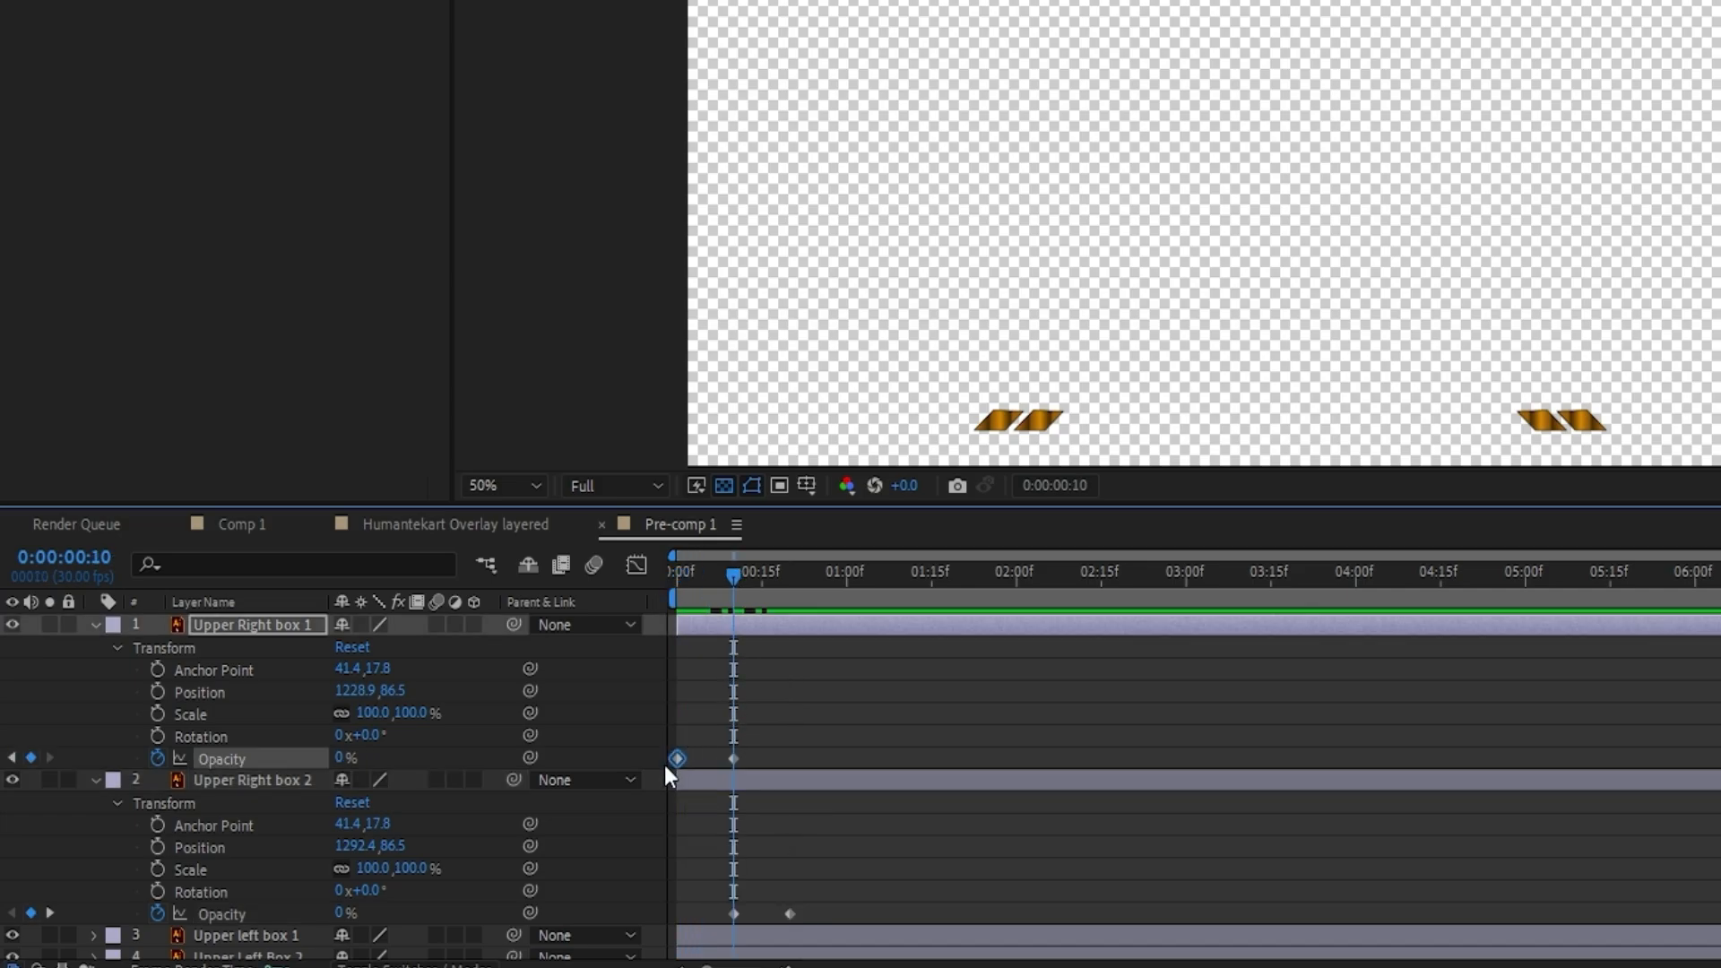
key(ctrl+c)
key(shift+Page_Down)
key(ctrl+v)
drag(845, 751, 719, 795)
Repeat Upper Right box 1's 0% and 100% Opacity keyframe pair every 20 frames, starting at 1:00, 1:20, 2:10 and 3:00
key(shift+Page_Down)
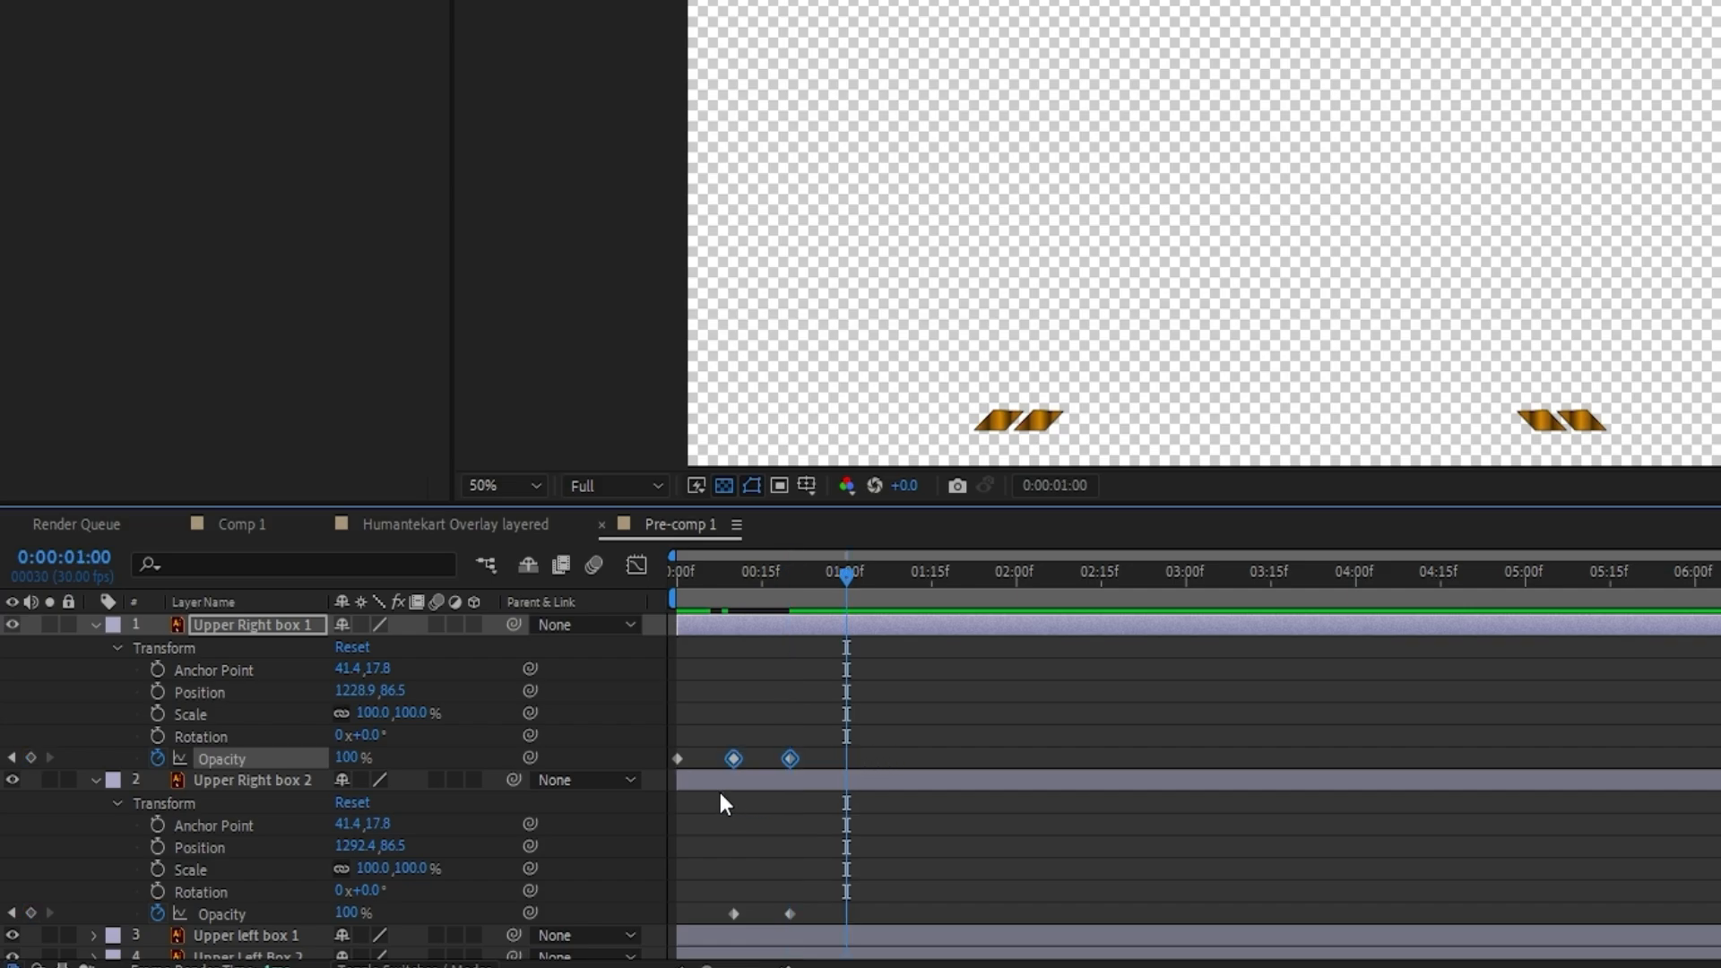
key(ctrl+v)
key(shift+Page_Down)
key(shift+Page_Down)
key(ctrl+v)
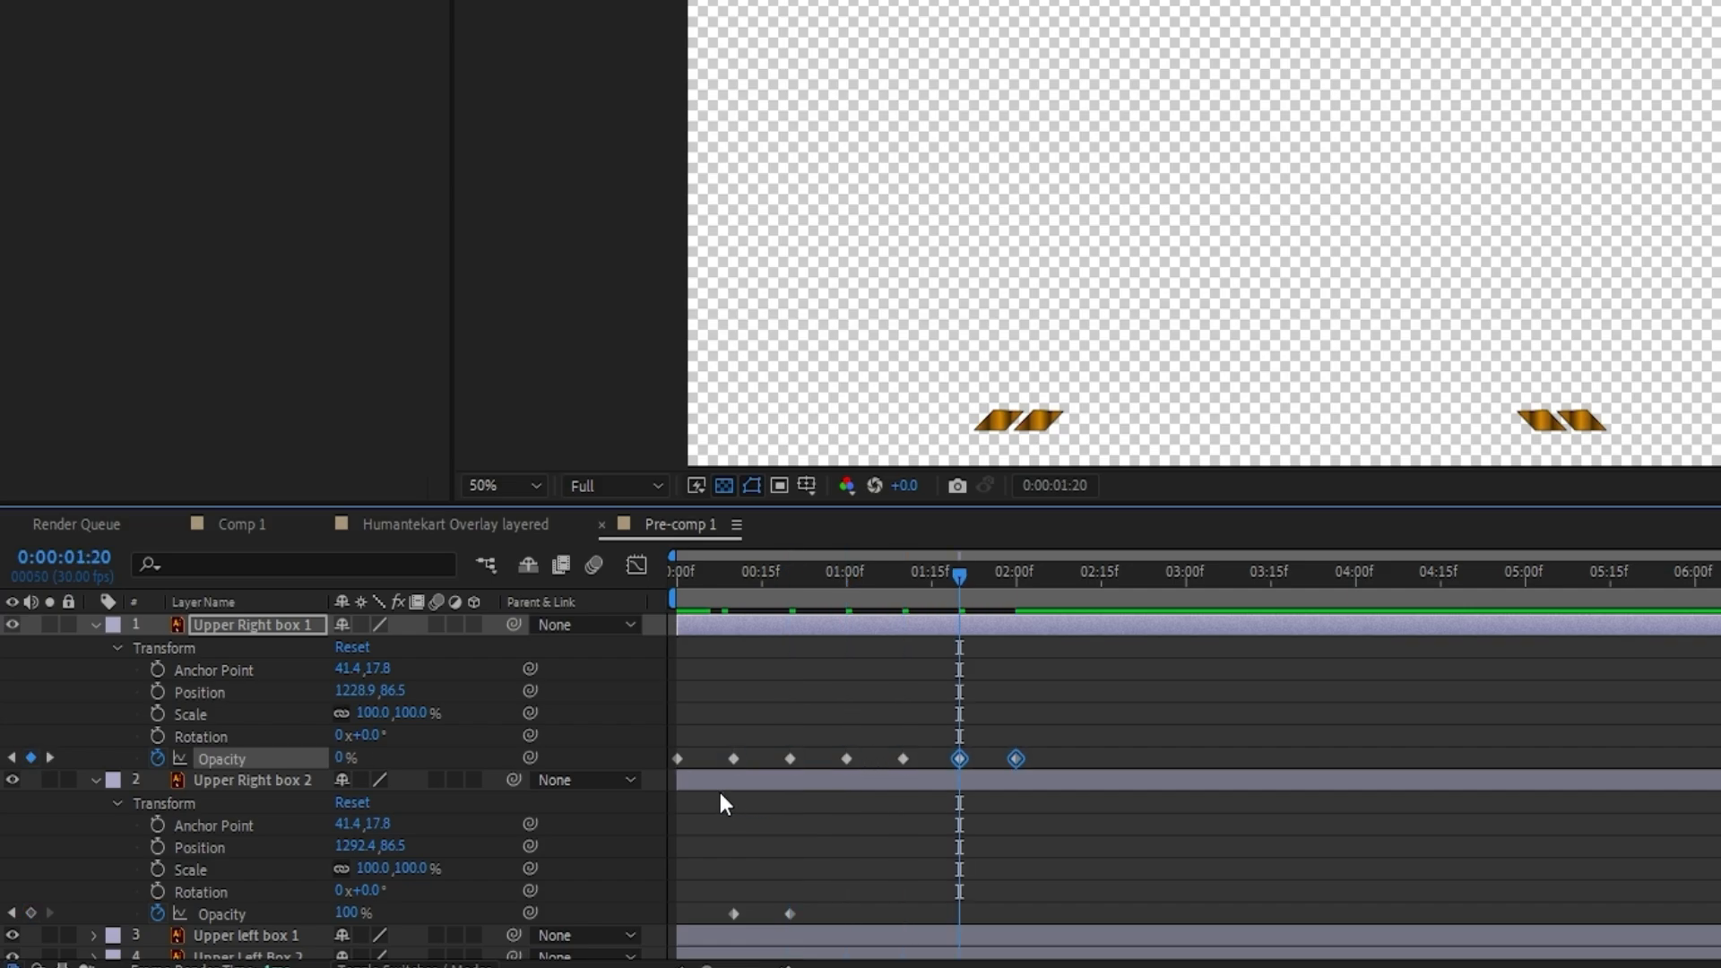
key(shift+Page_Down)
key(shift+Page_Down)
key(ctrl+v)
key(shift+Page_Down)
key(shift+Page_Down)
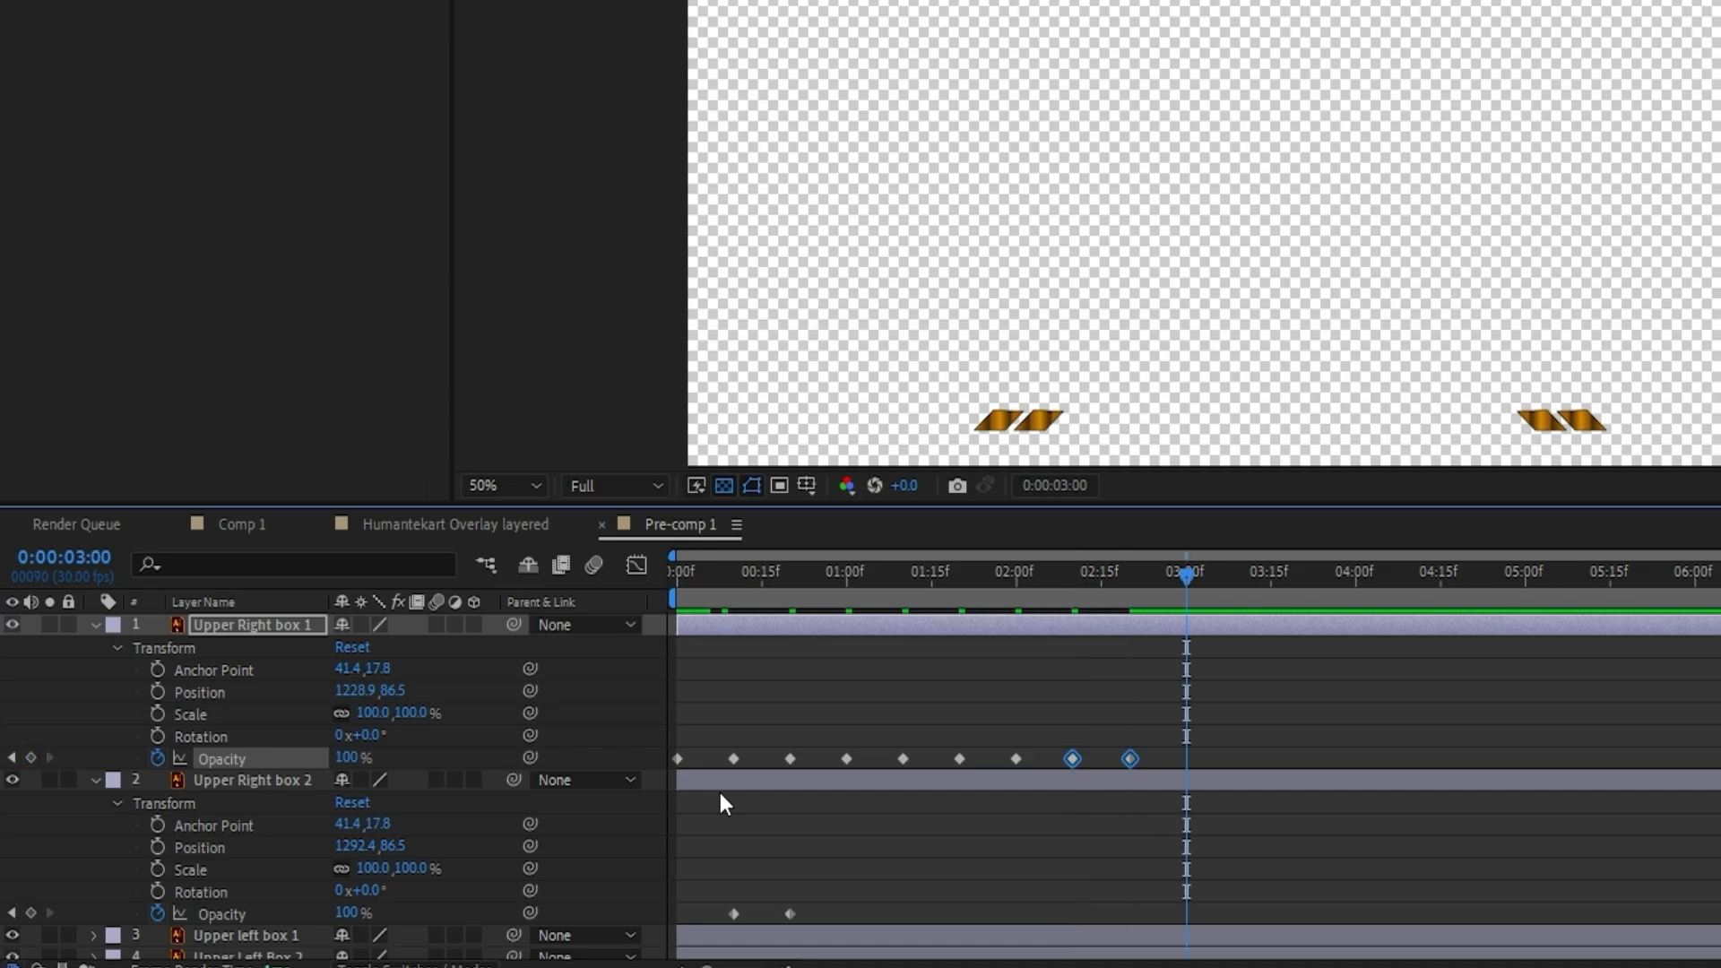
key(ctrl+v)
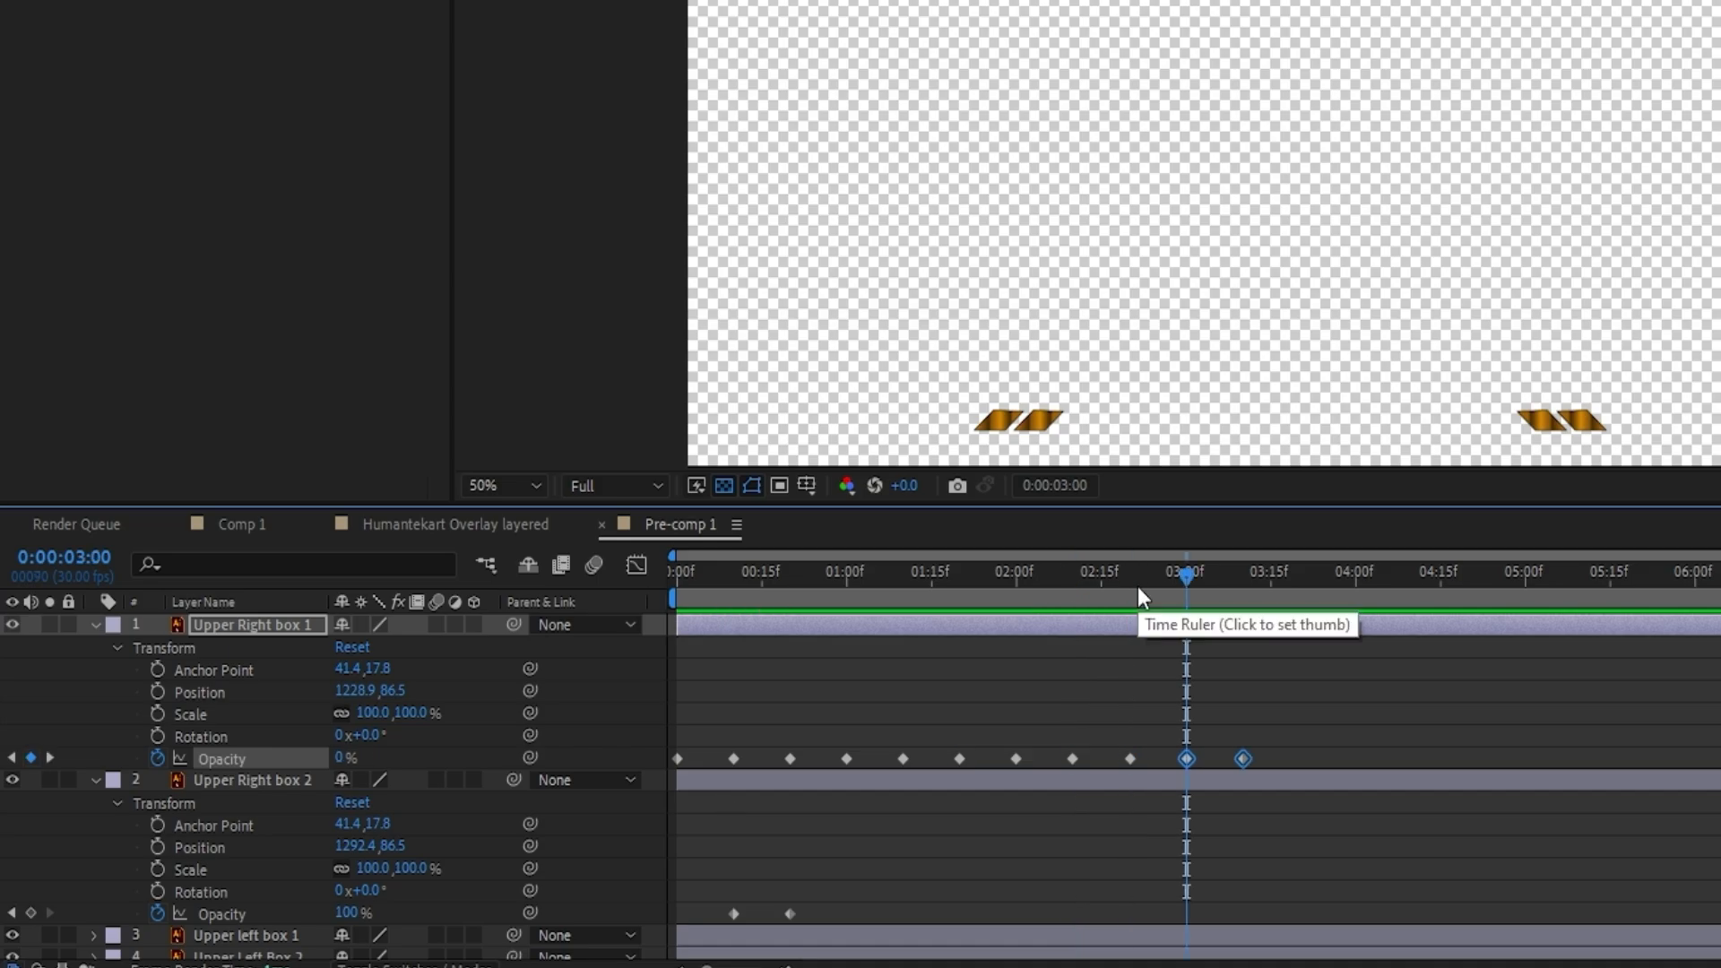
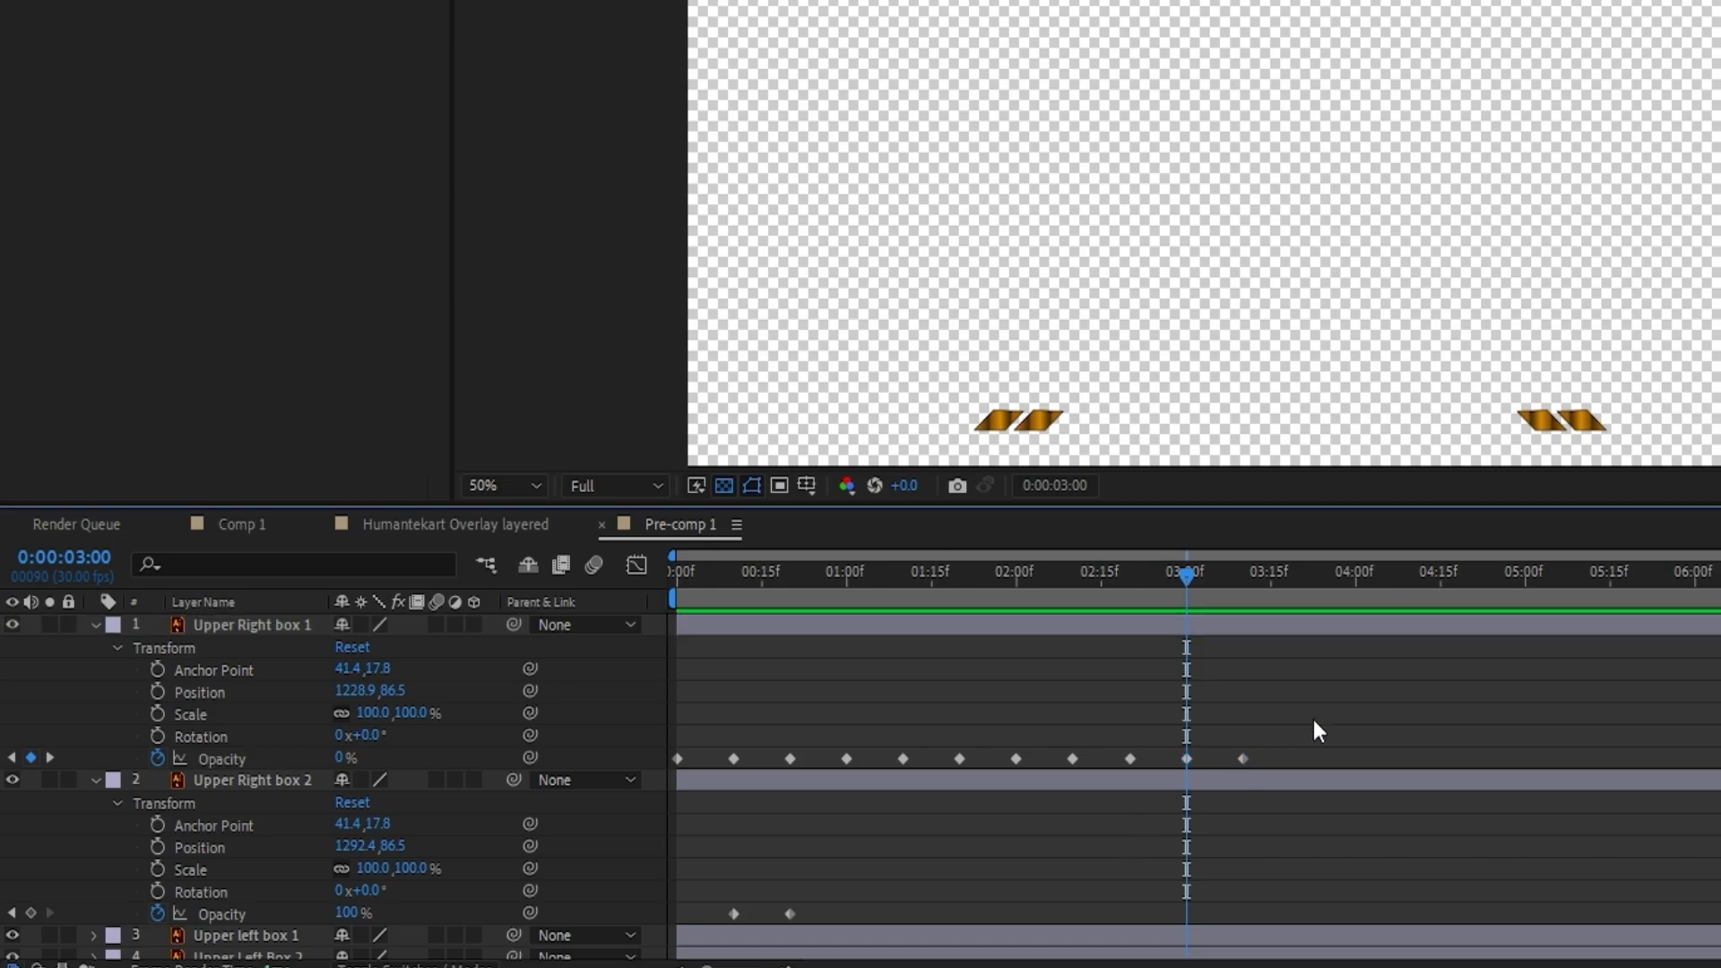
Copy all of Upper Right box 1's Opacity keyframes onto Upper Right box 2, starting at frame 10
drag(1314, 719, 674, 767)
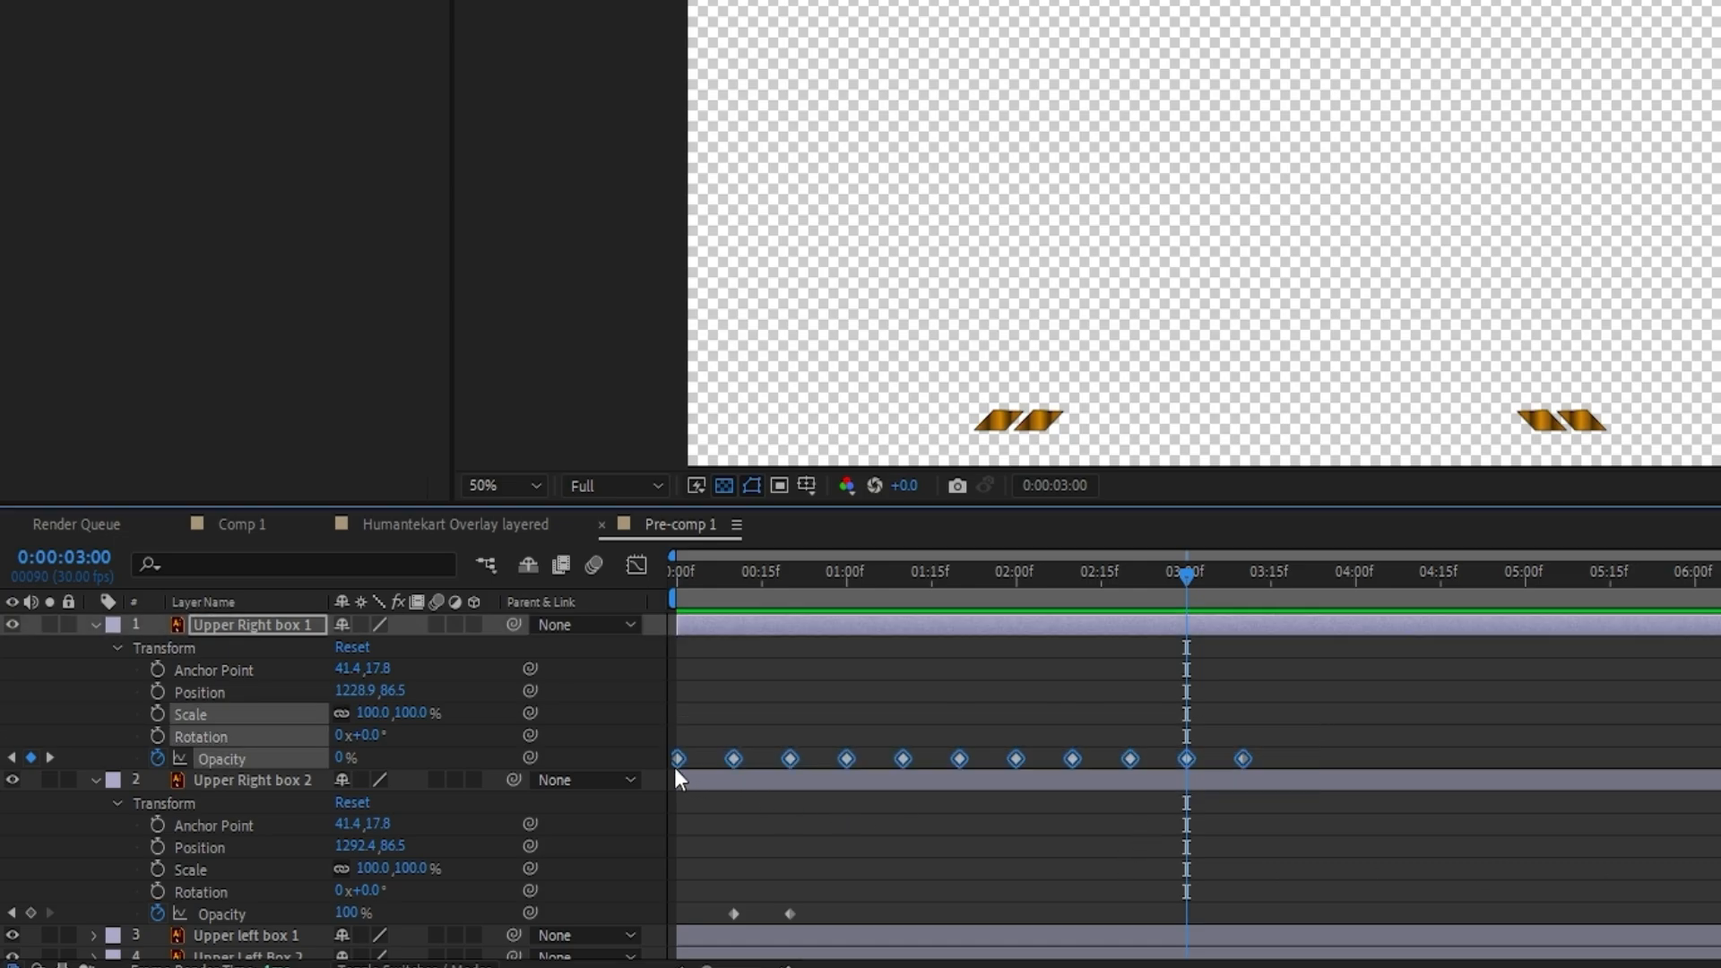
click(735, 583)
click(789, 779)
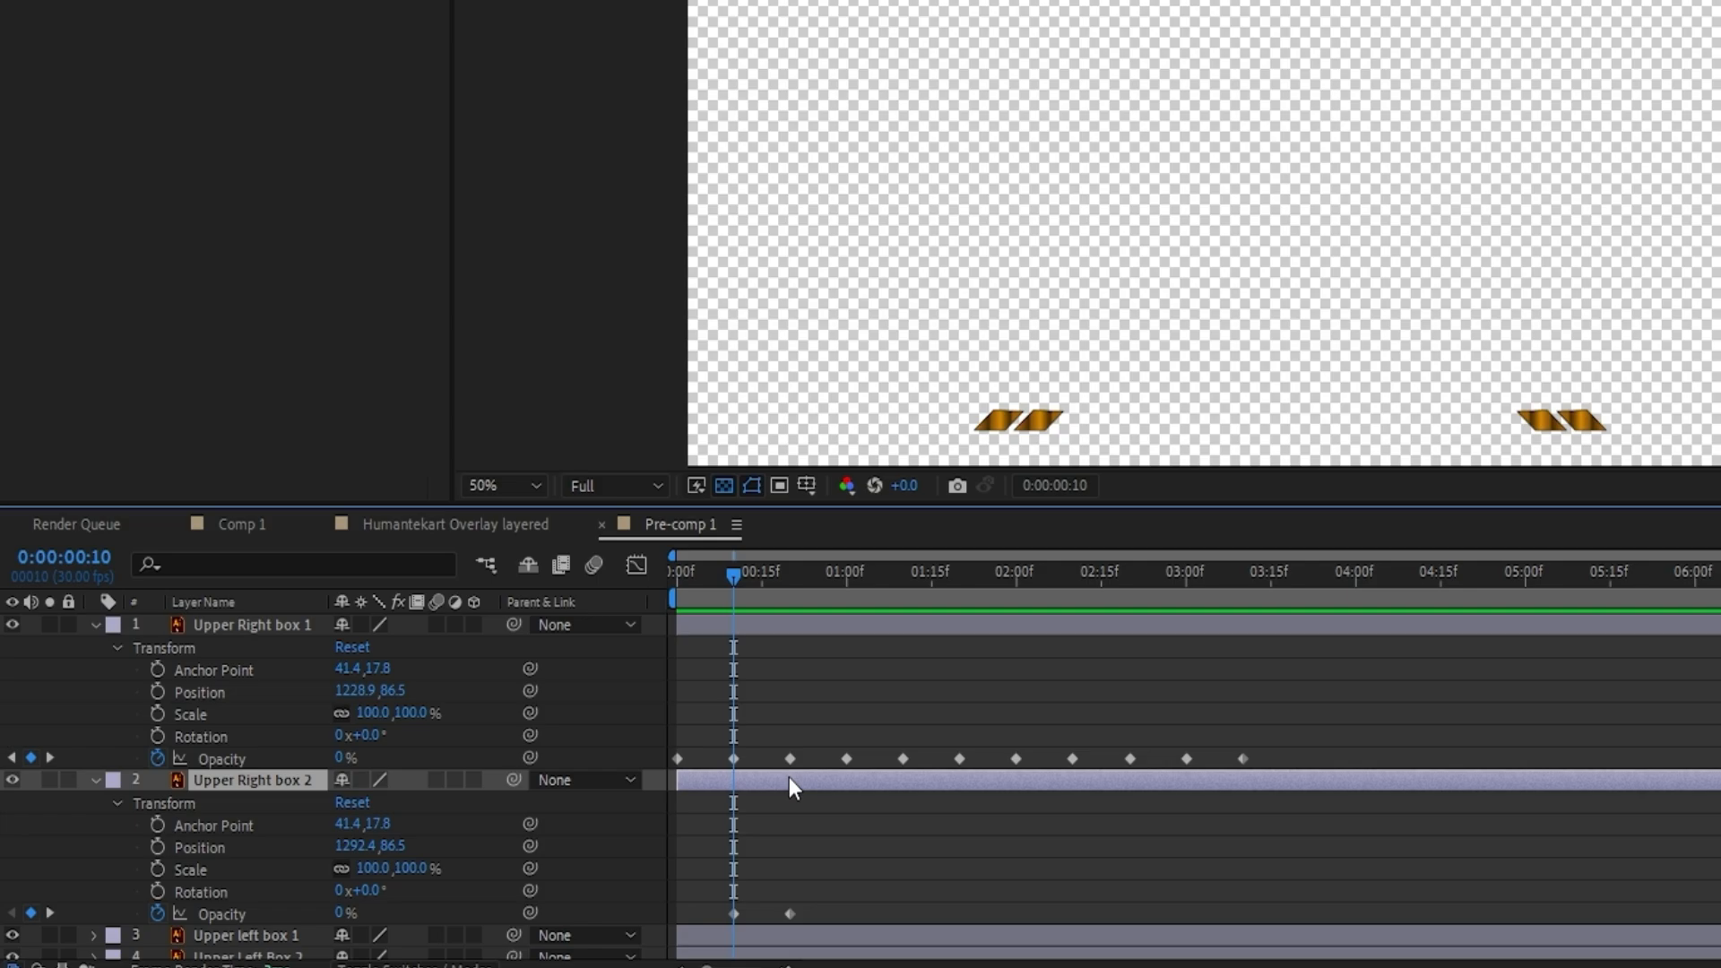
key(ctrl+v)
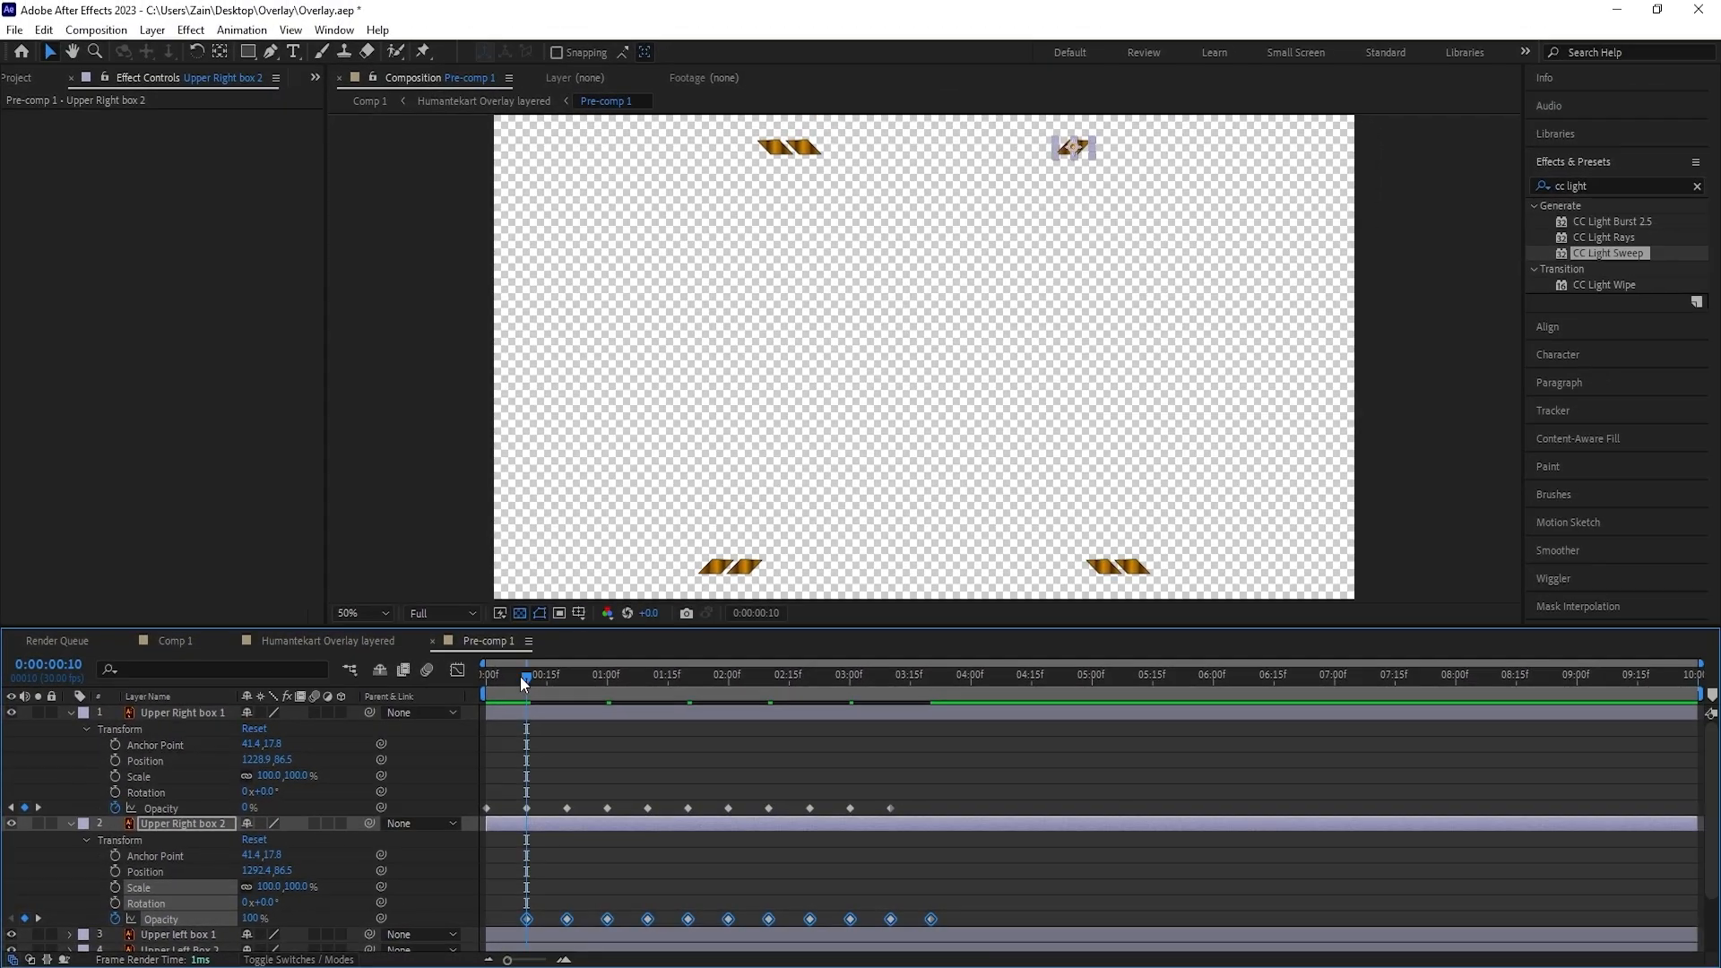
Apply Easy Ease to all Opacity keyframes of Upper Right box 1 and 2, and stretch them proportionally to the timeline's end
drag(525, 684, 515, 889)
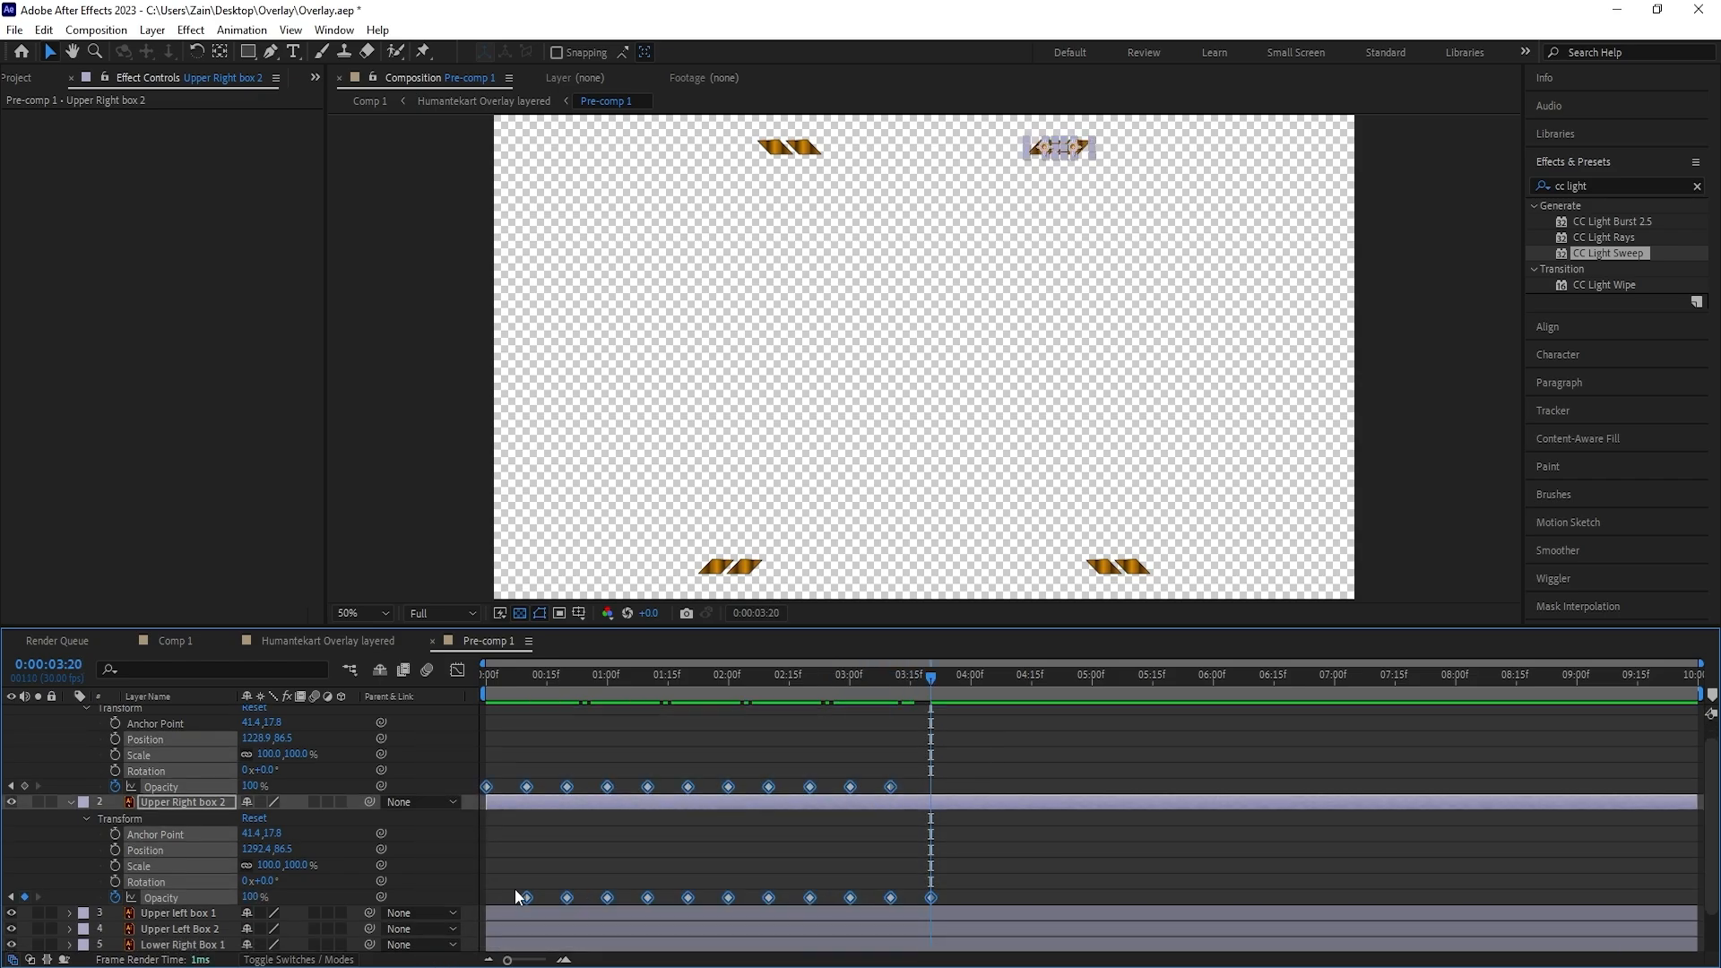
right_click(496, 893)
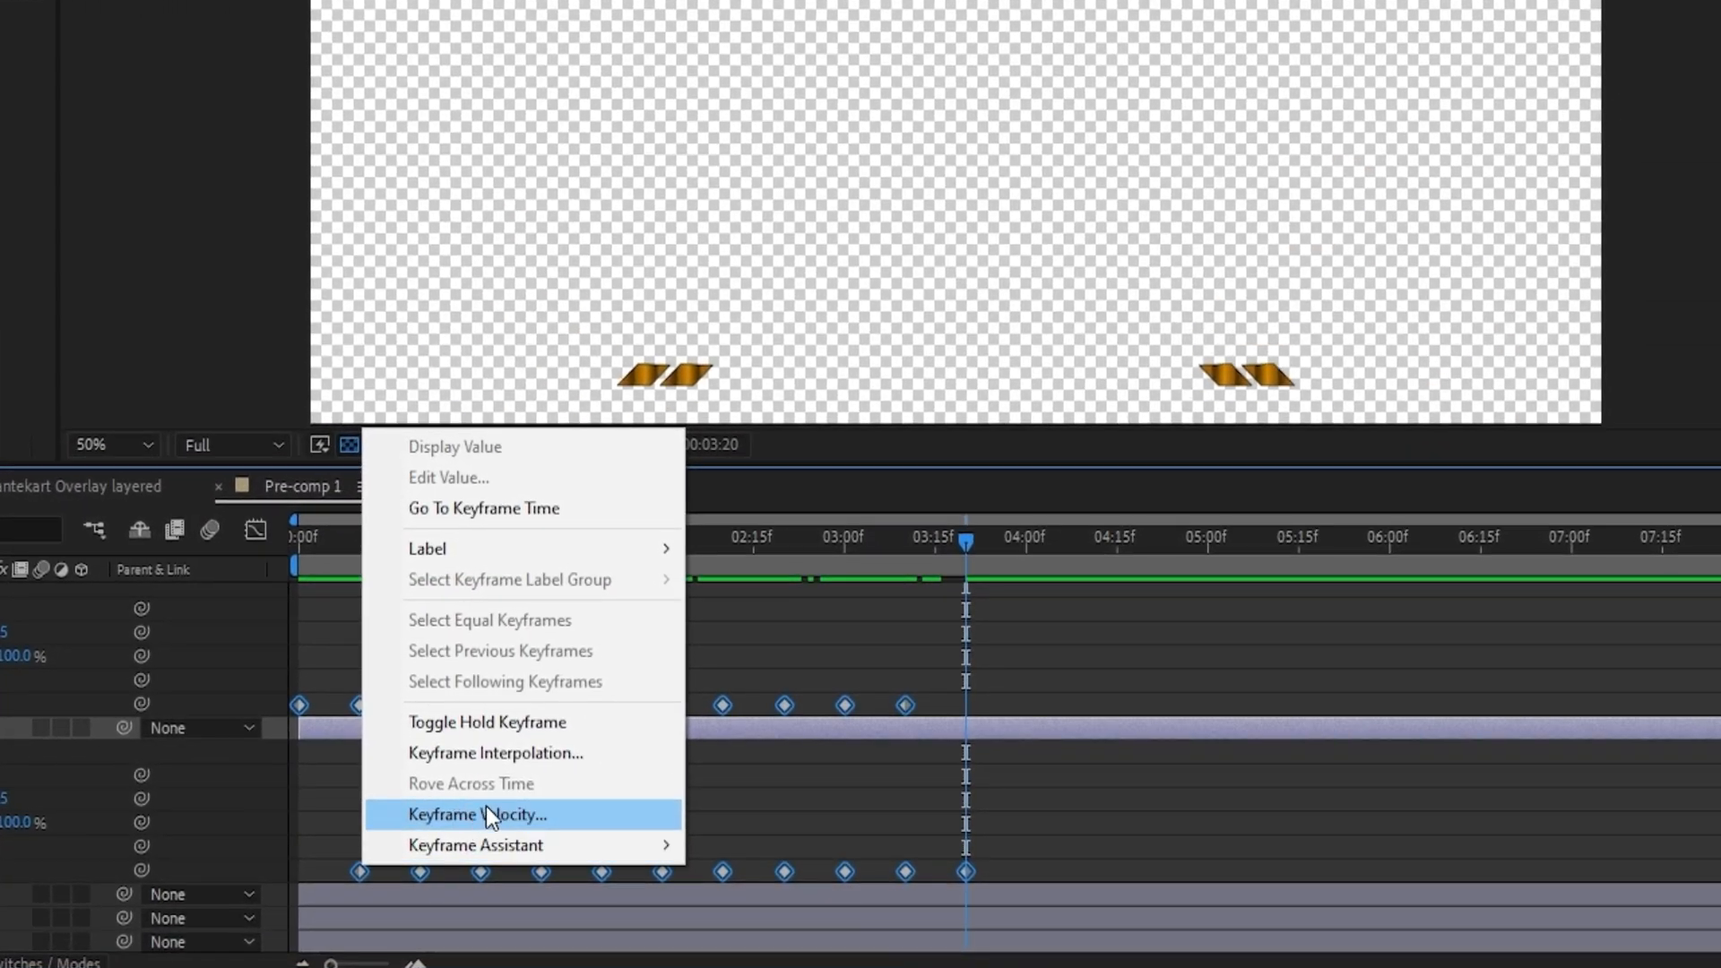
mouse_move(525, 838)
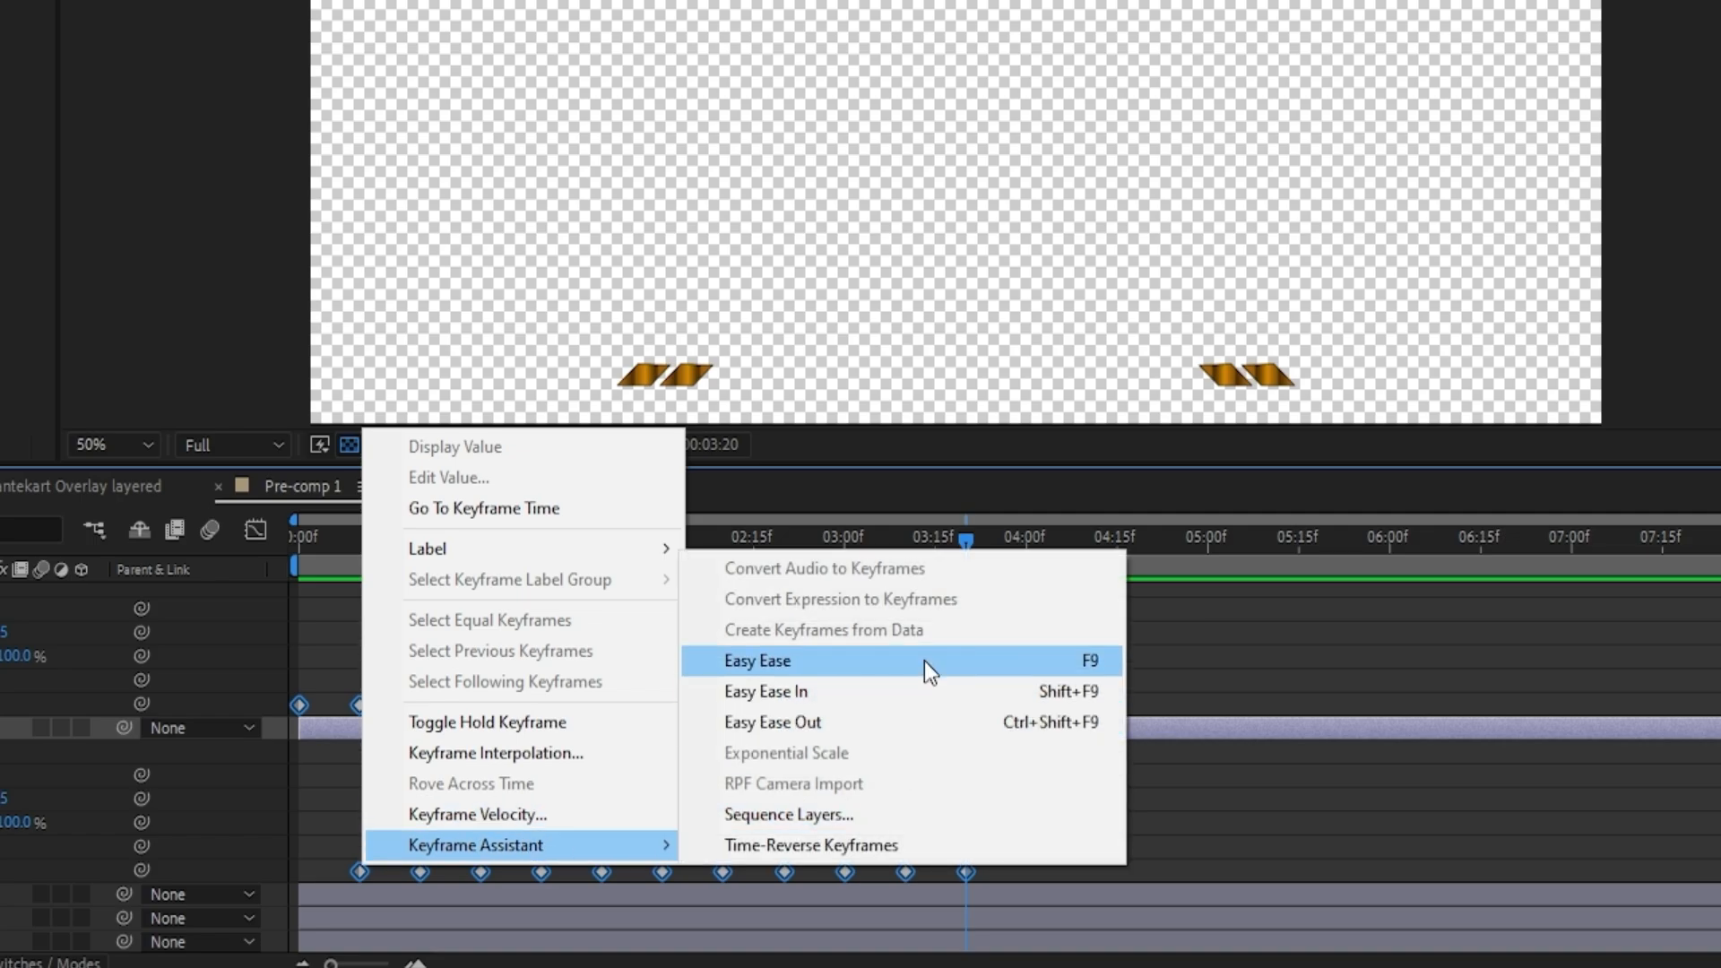
click(999, 660)
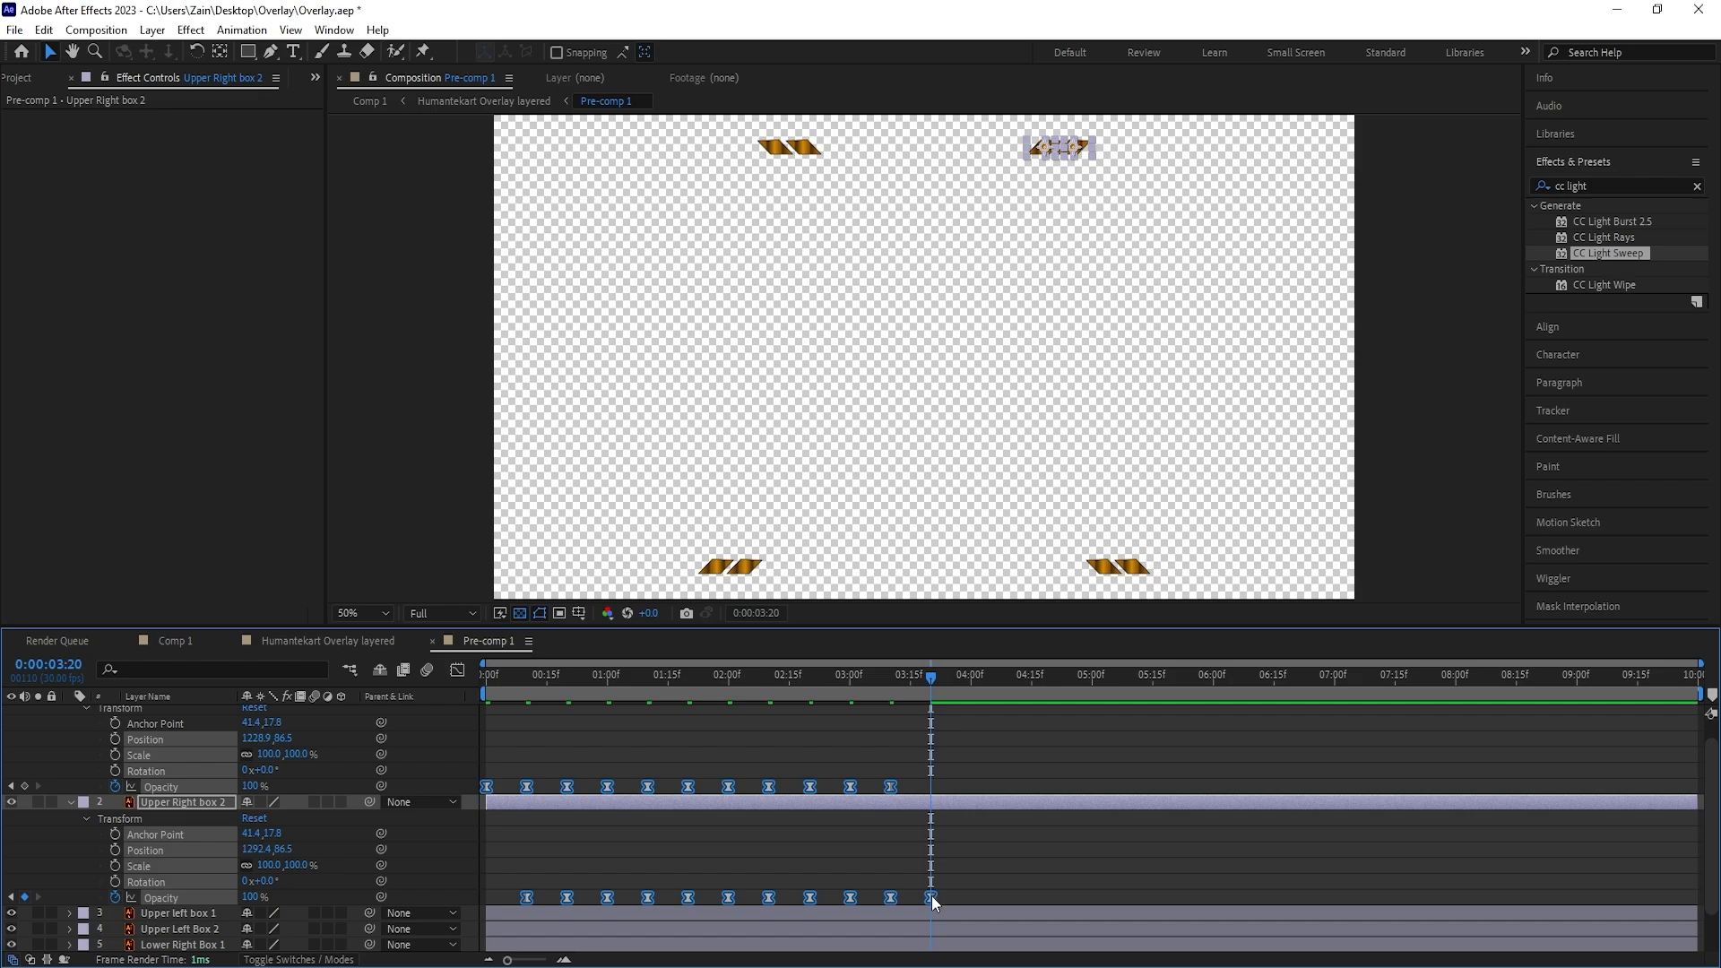
drag(932, 895, 1697, 908)
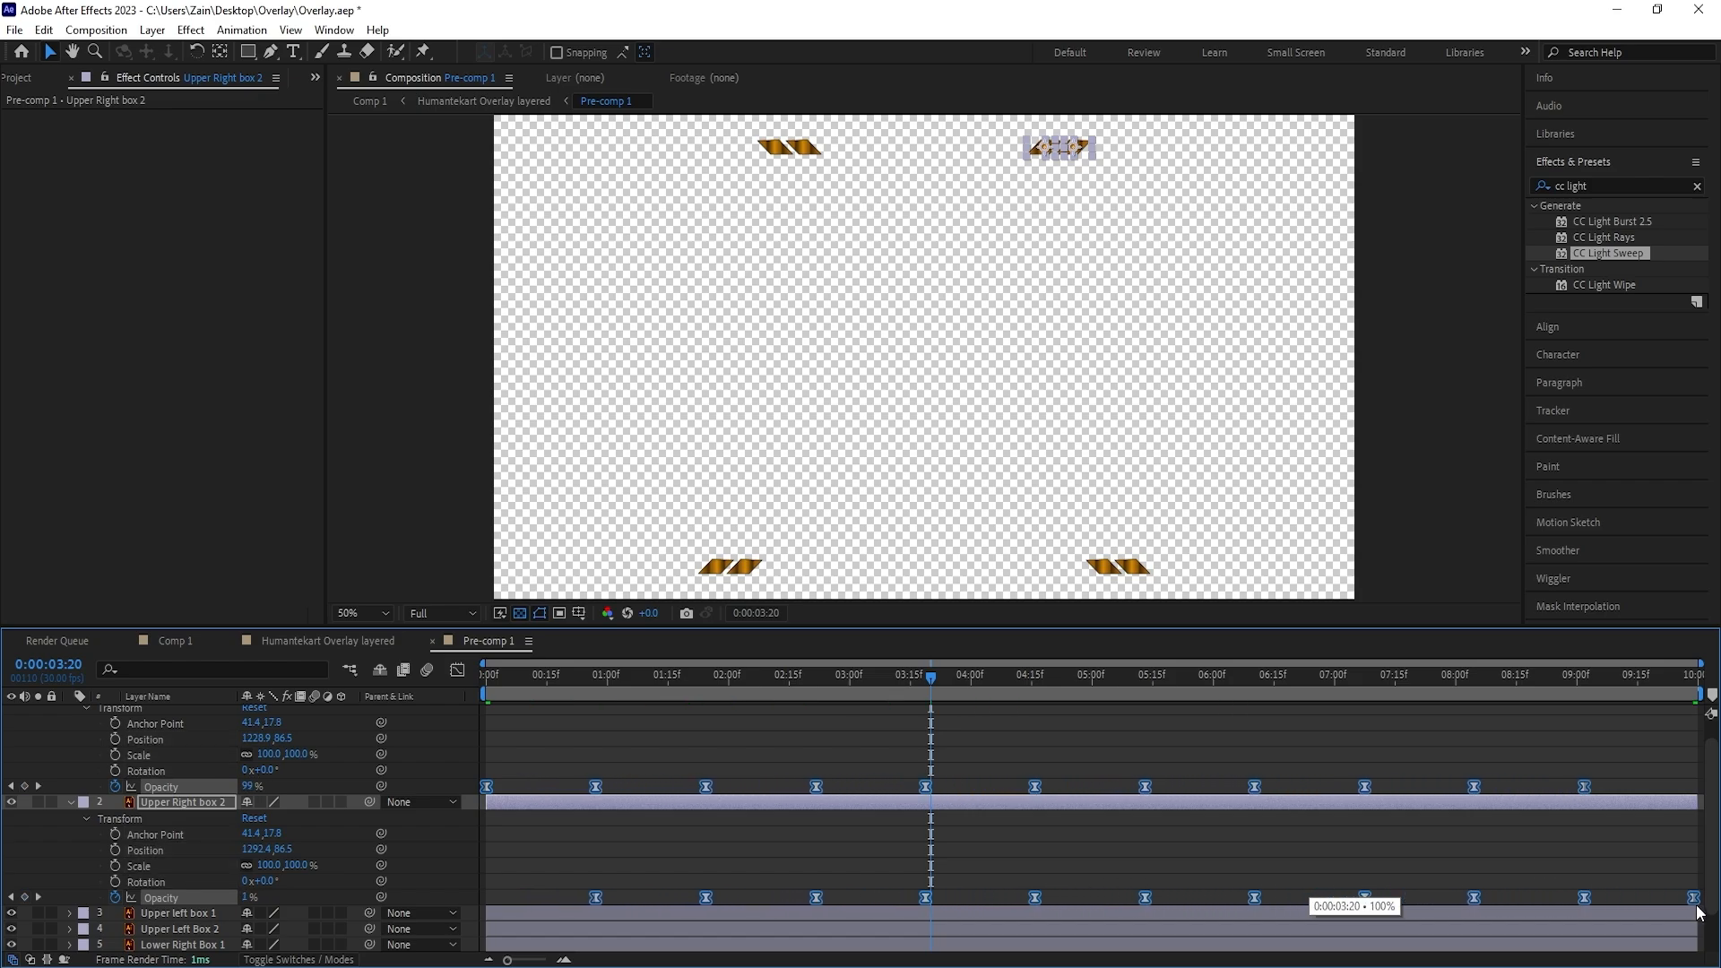
Copy Upper Right box 1's Opacity keyframes onto the other corners' box 1 layers, starting at 0:00
scroll(1697, 907, down, 3)
click(530, 881)
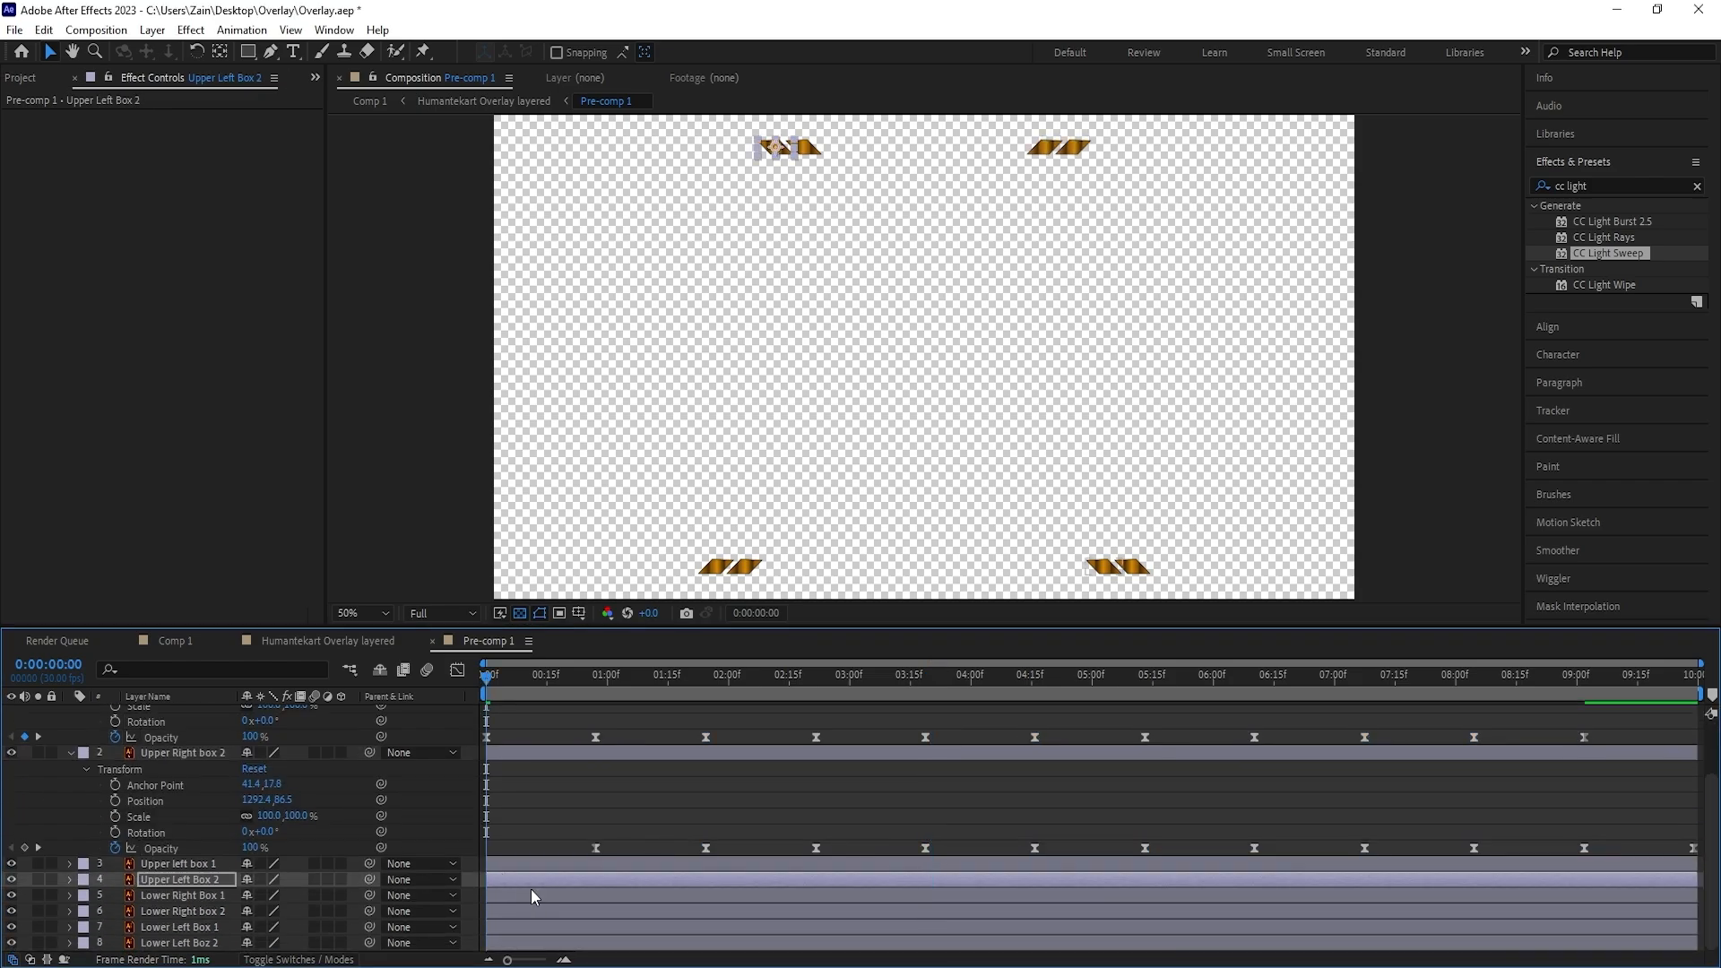
click(531, 895)
click(513, 865)
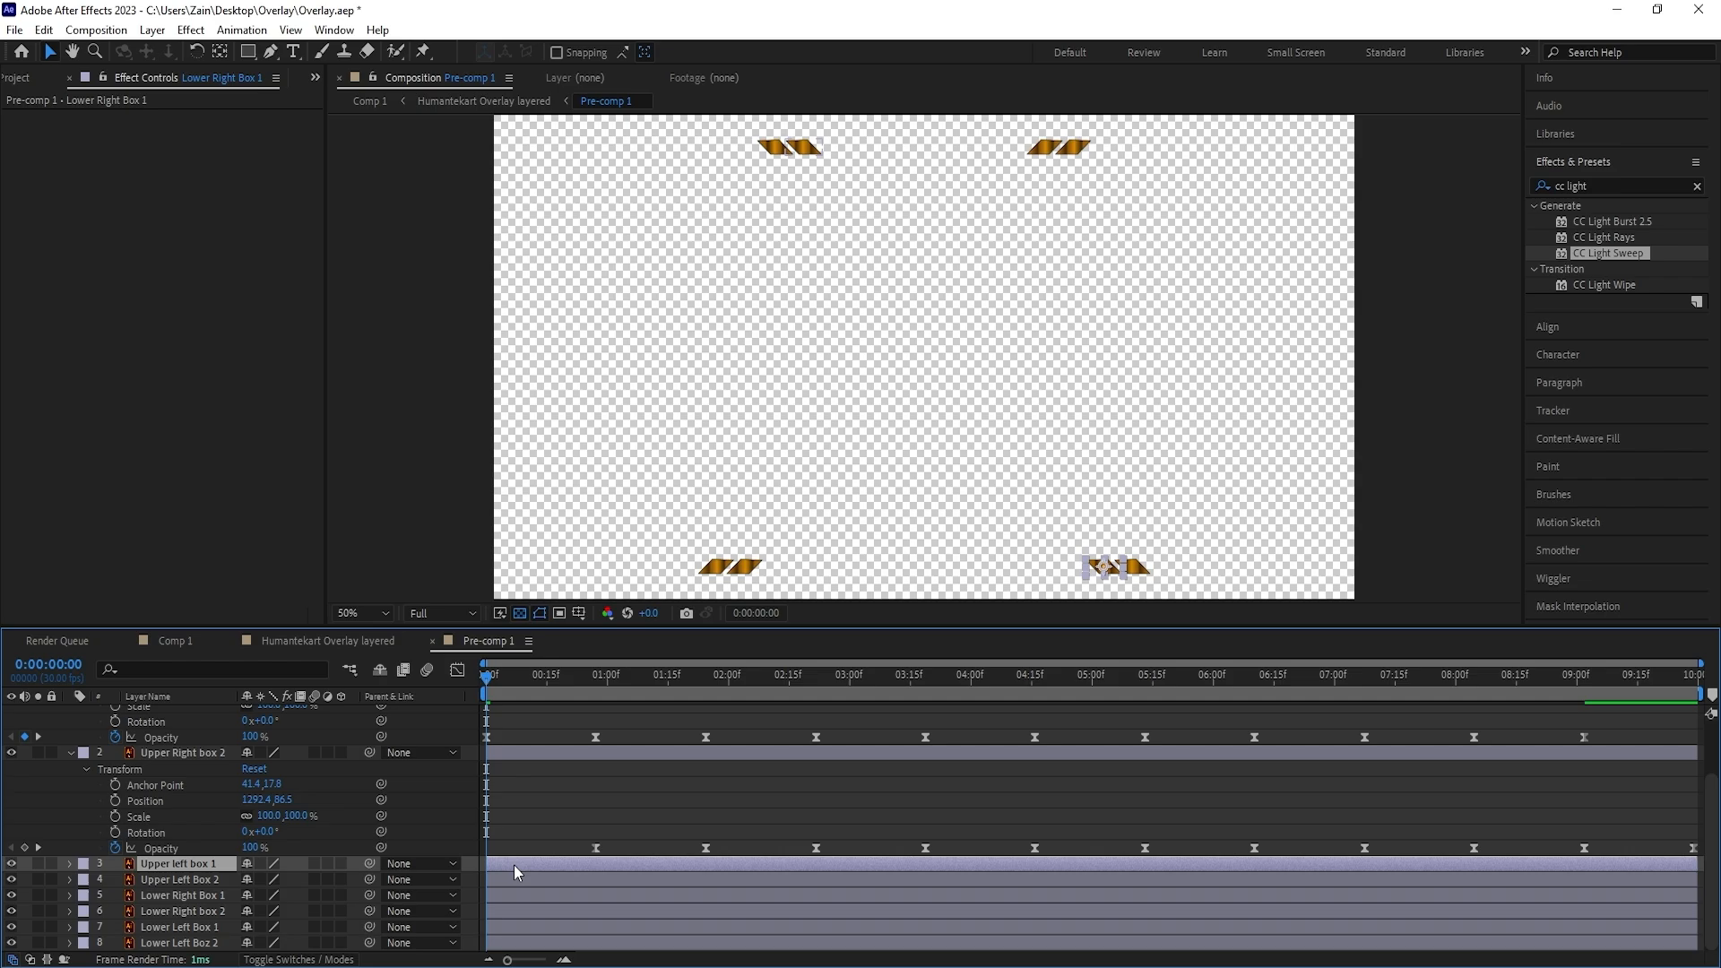
key(ctrl+v)
click(504, 911)
Copy Upper Right box 2's Opacity keyframes onto the other corners' box 2 layers, starting at its first keyframe's time
drag(486, 679, 595, 679)
scroll(597, 839, up, 1)
click(543, 883)
key(t)
key(ctrl+v)
scroll(545, 883, down, 1)
click(507, 911)
click(568, 848)
click(597, 880)
key(ctrl+v)
click(555, 912)
key(ctrl+v)
click(573, 943)
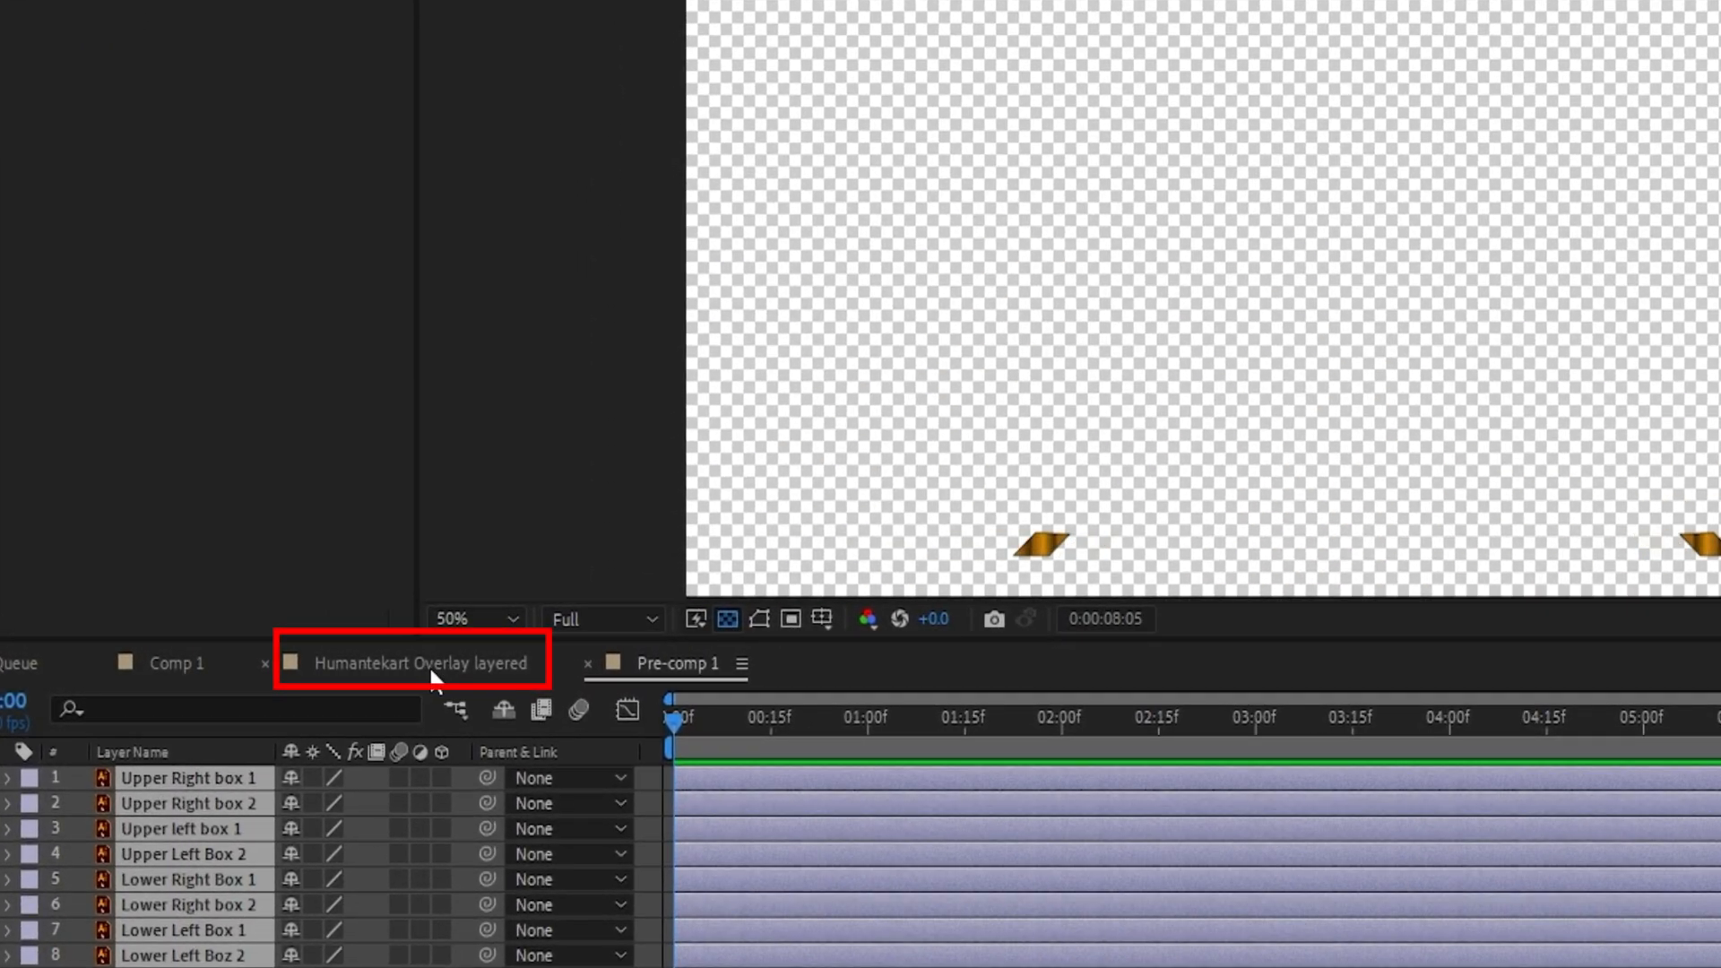
In the Humantekart Overlay layered composition, add a Scale keyframe to the Left Line layer at 0:00
click(432, 668)
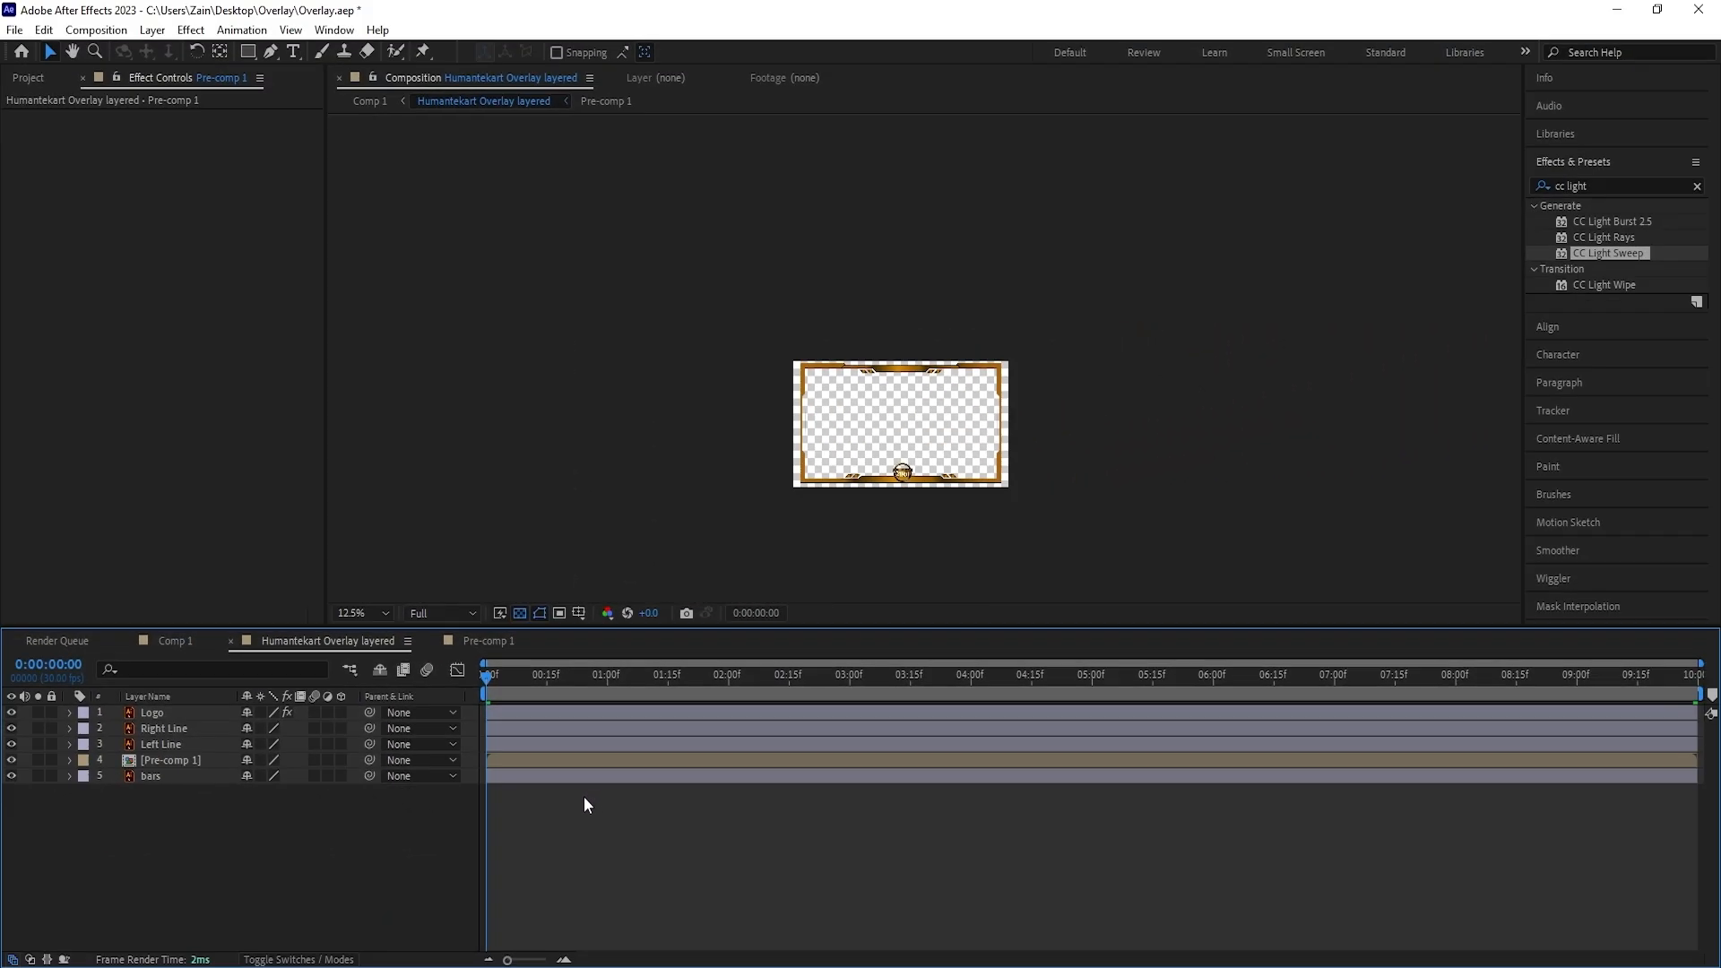
click(180, 766)
click(186, 783)
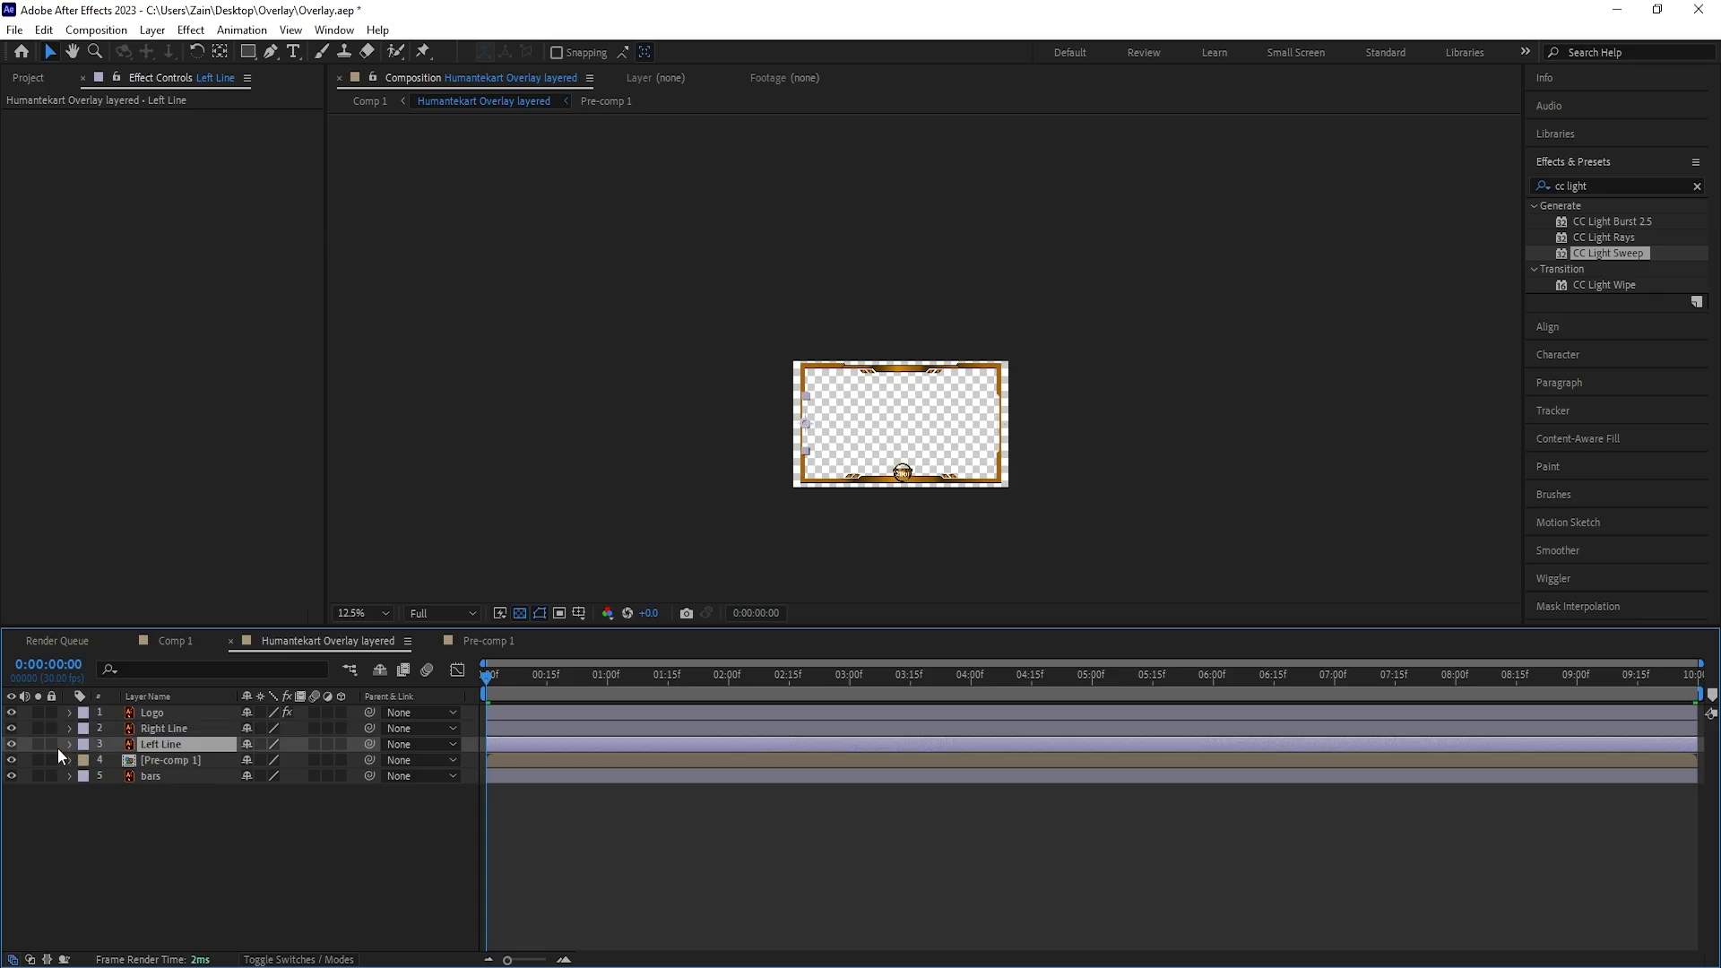
click(69, 744)
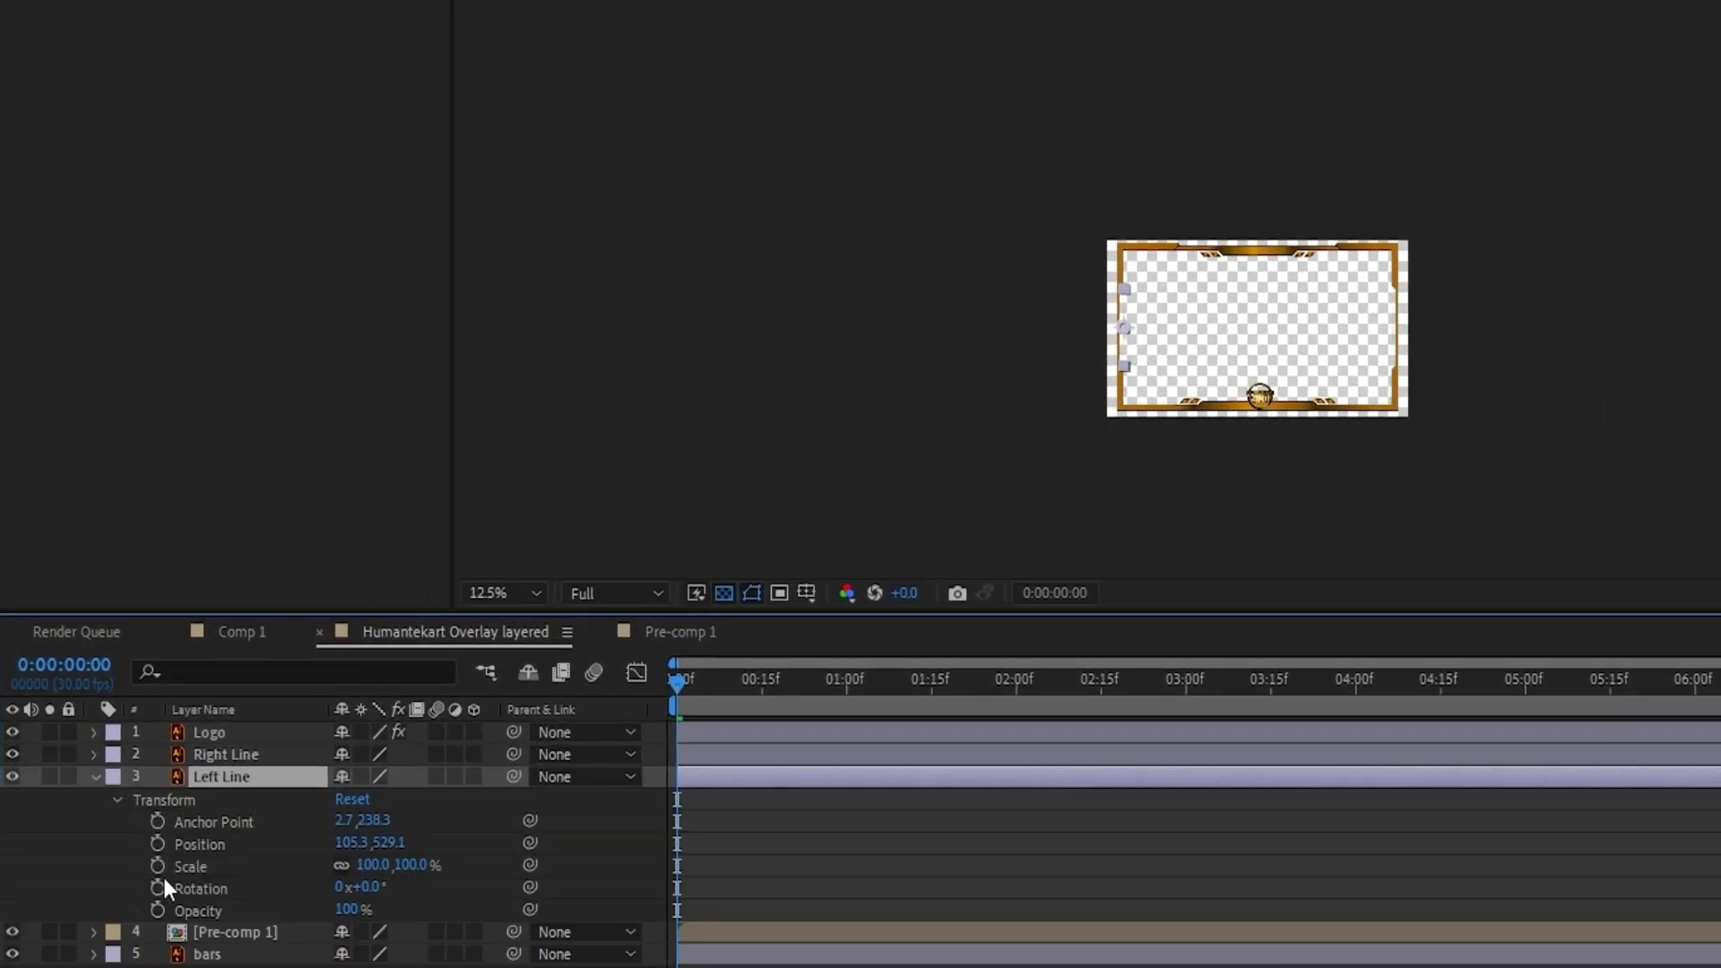
click(158, 866)
scroll(1019, 346, up, 4)
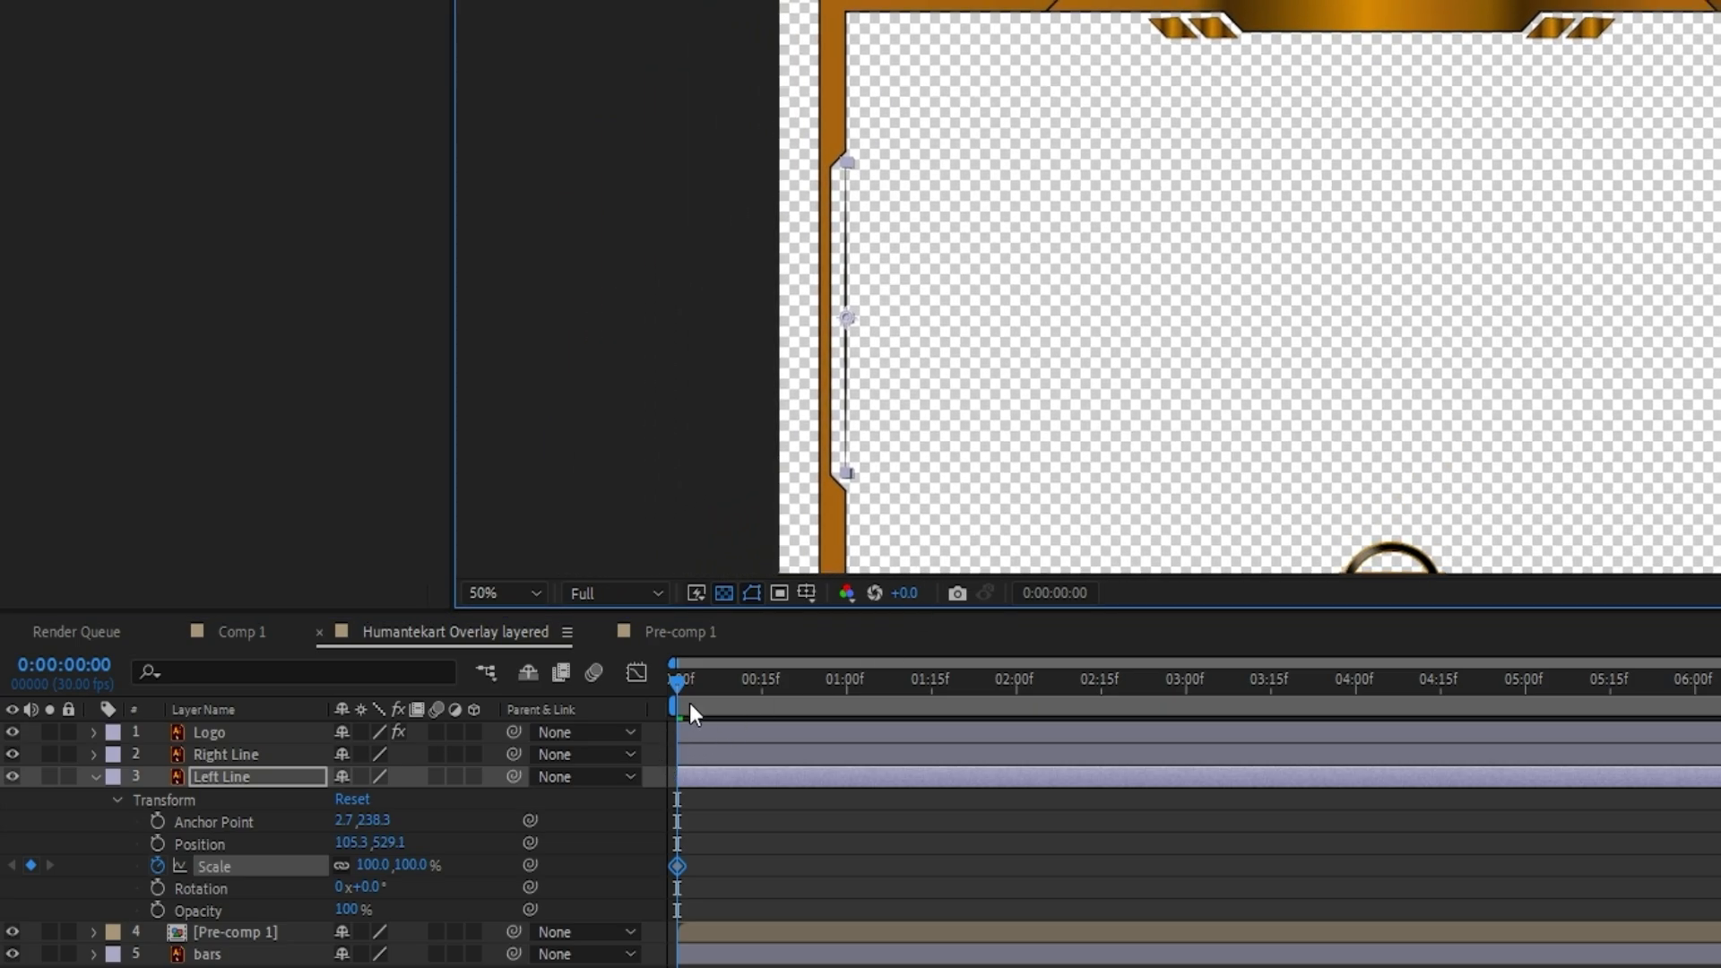
Unlink Left Line's Scale proportions and set its vertical scale to 50% at 1:00
drag(718, 690, 497, 782)
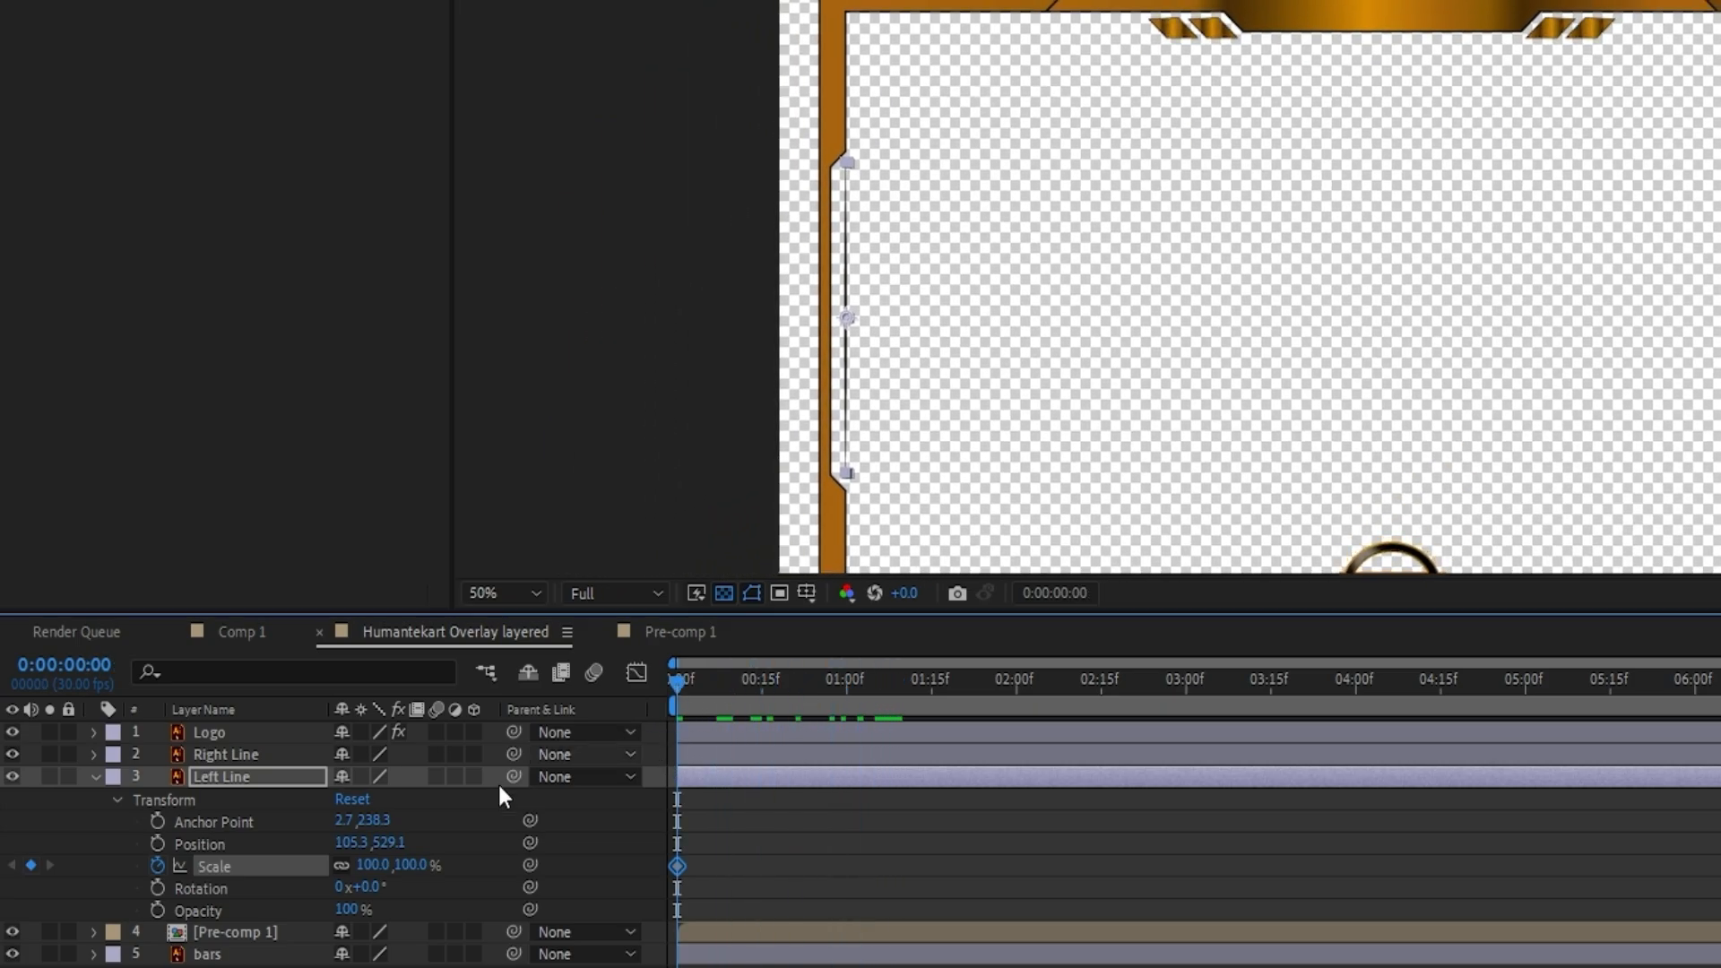
click(342, 865)
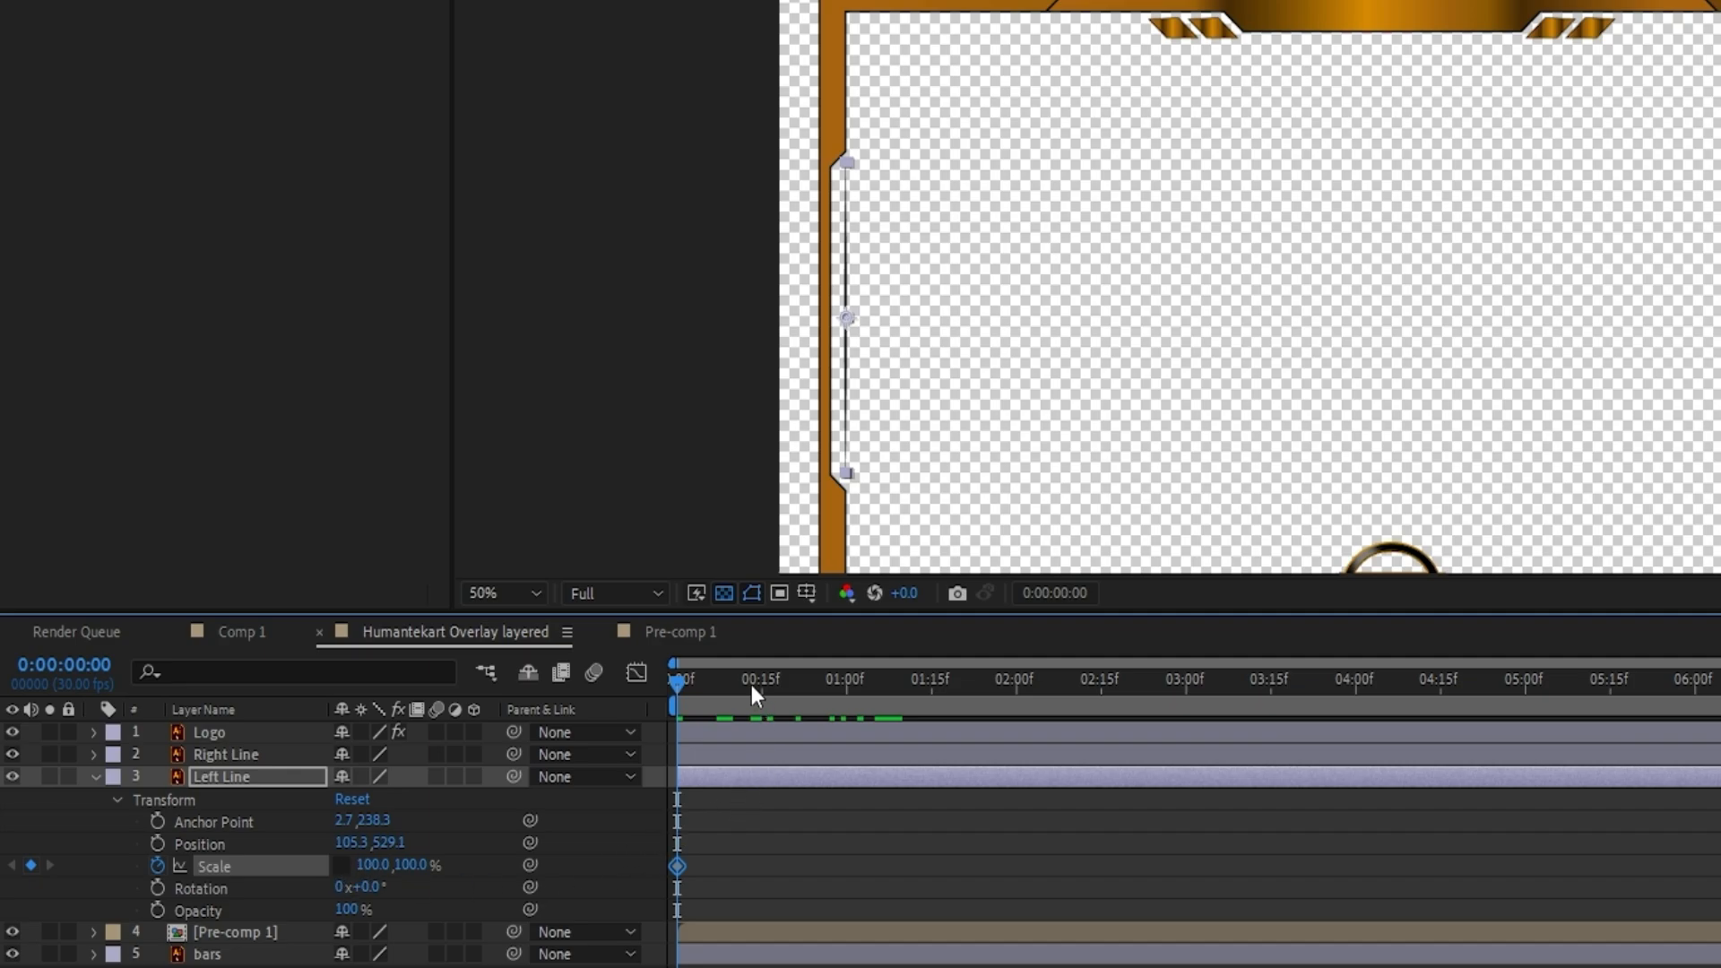
drag(752, 685, 846, 708)
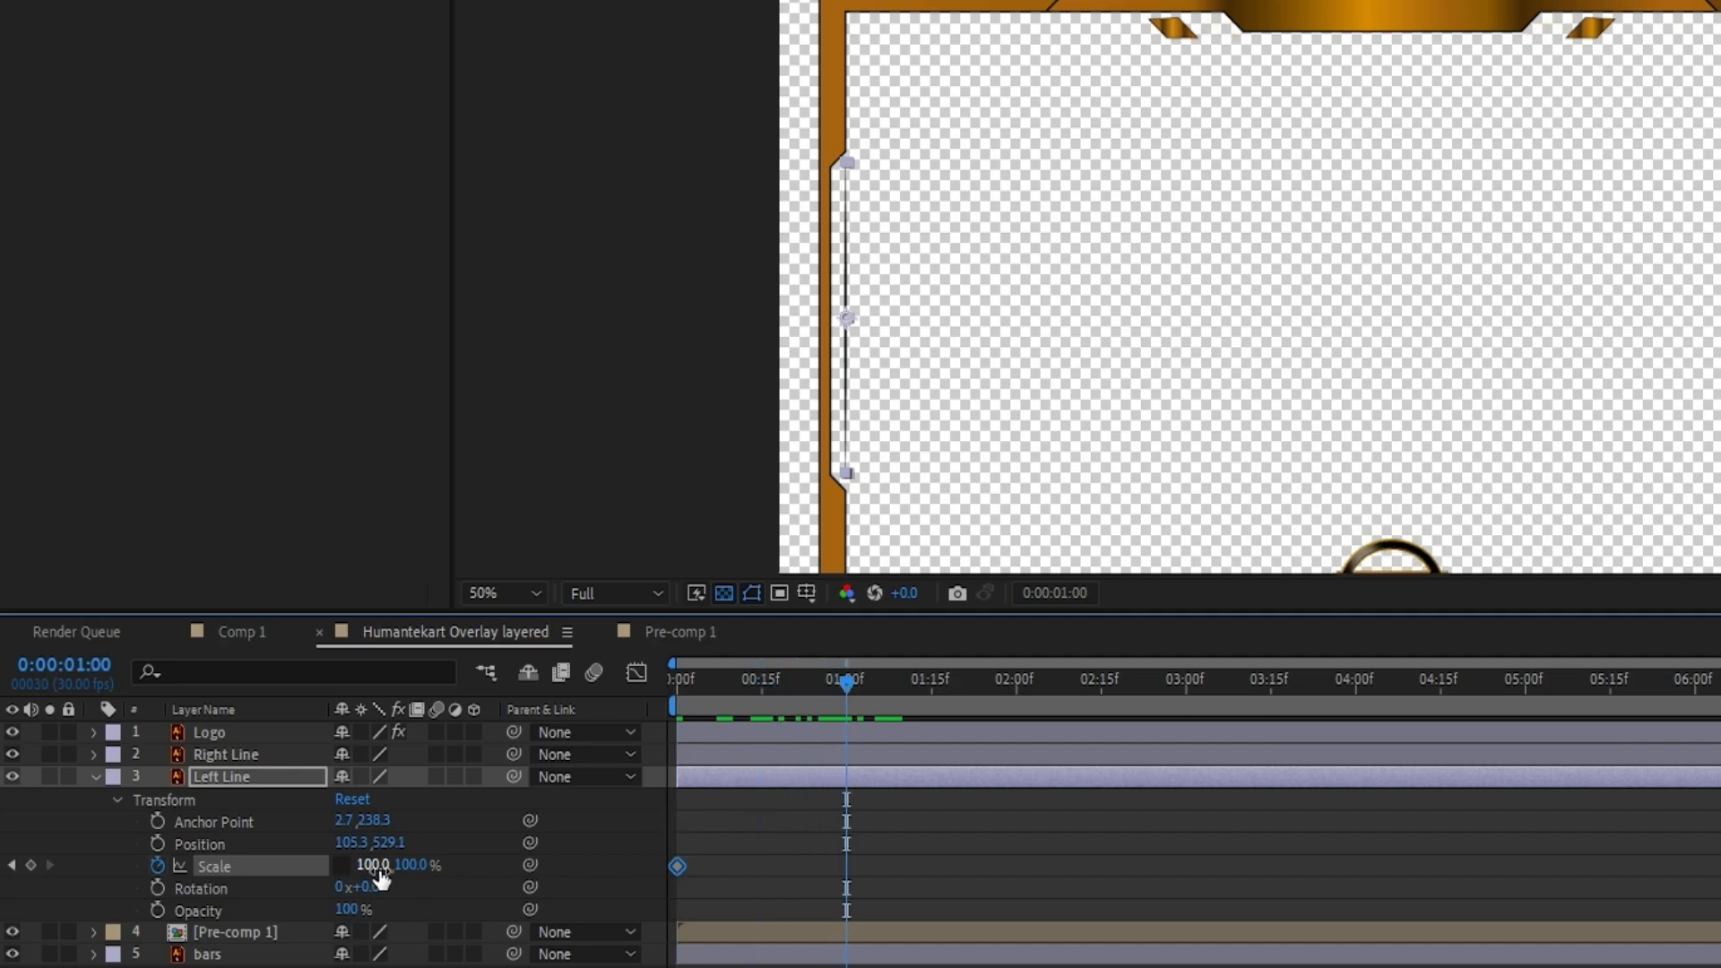
click(410, 865)
text(50)
key(Return)
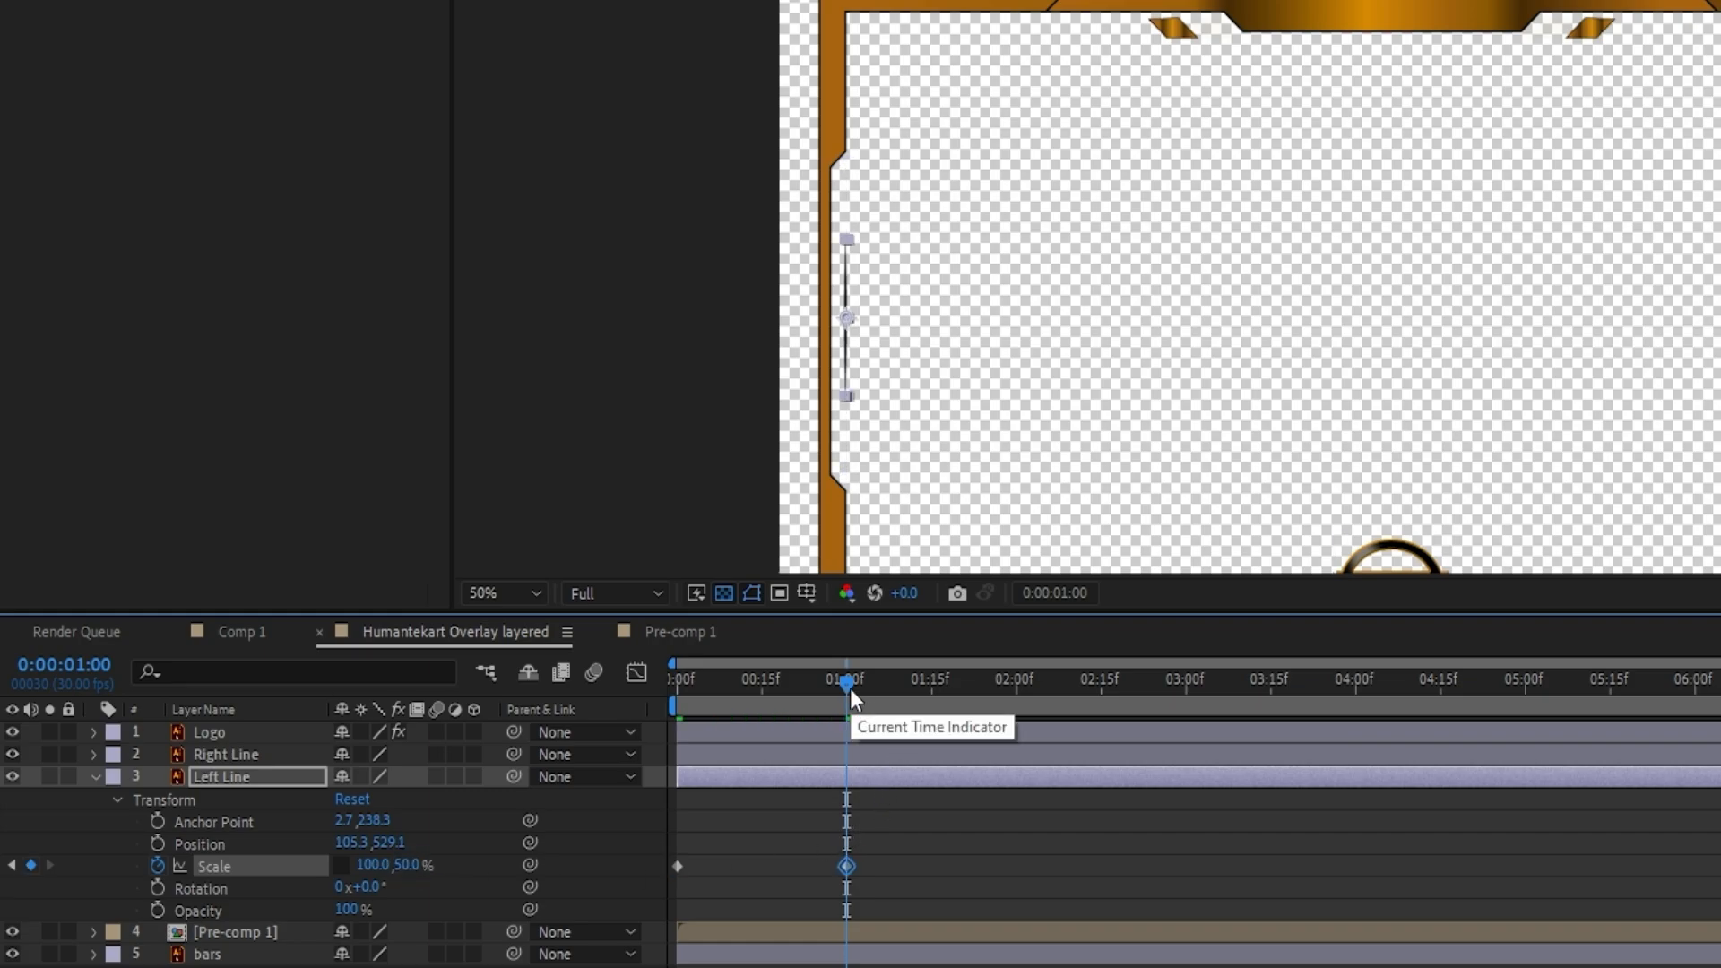
Copy Left Line's first Scale keyframe to 2:00 and apply Easy Ease to all three Scale keyframes
drag(850, 688, 1020, 719)
drag(732, 856, 658, 885)
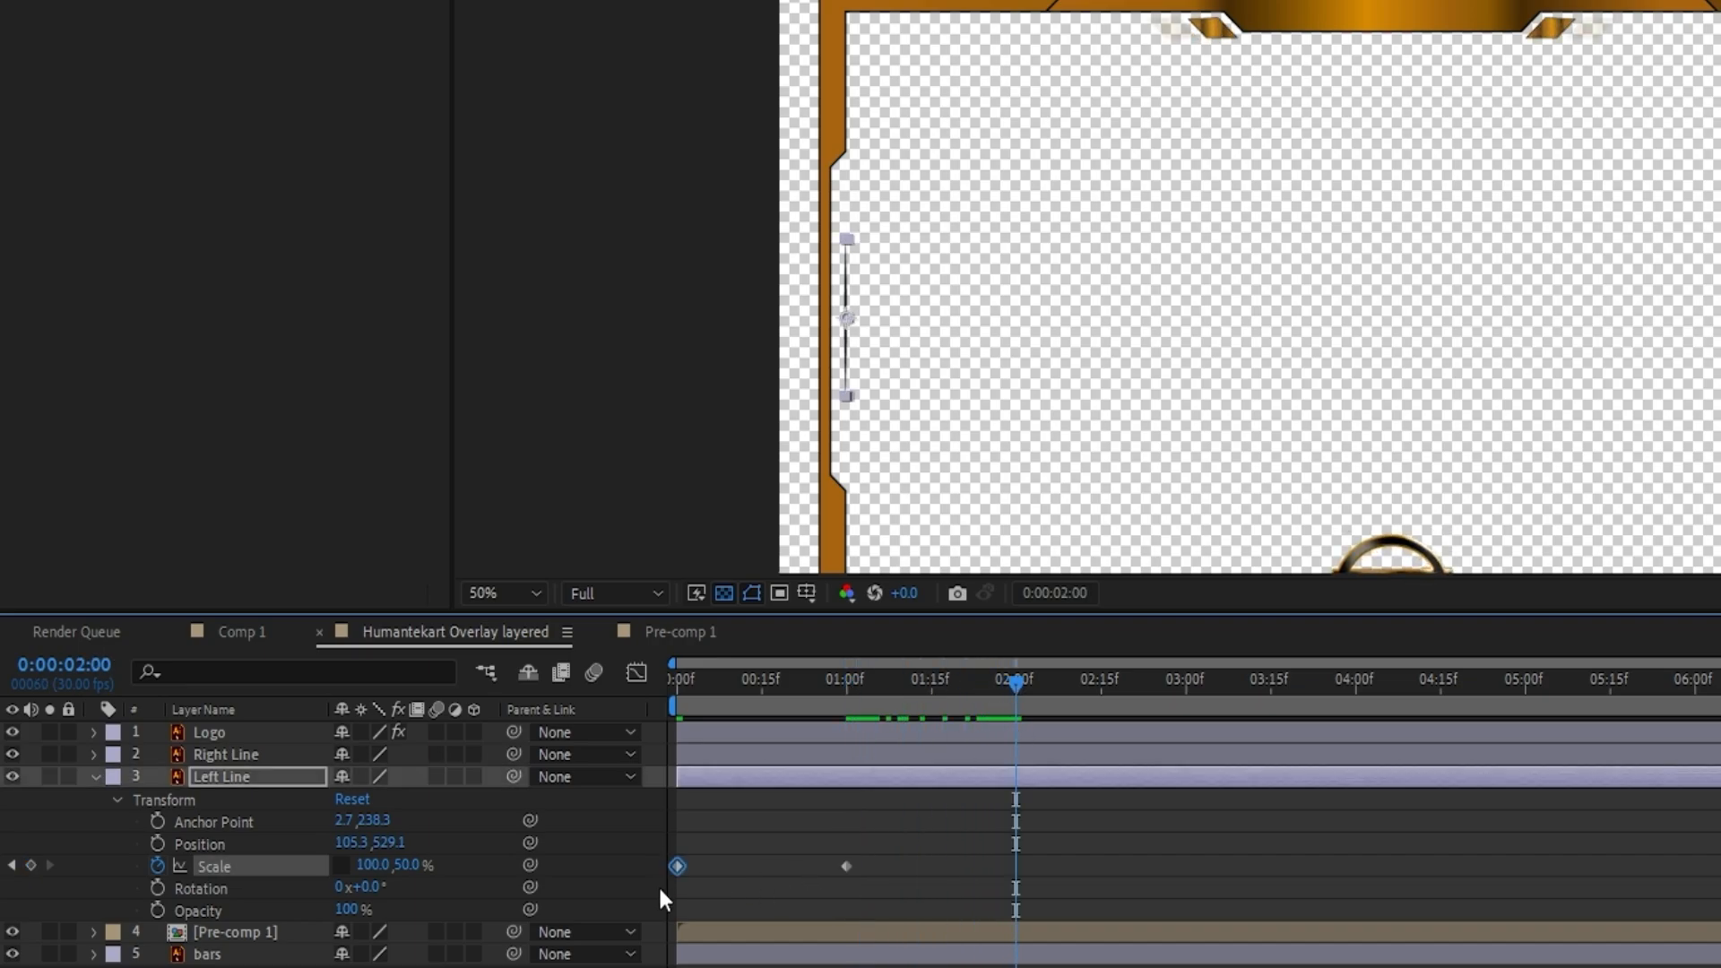
key(ctrl+c)
key(ctrl+v)
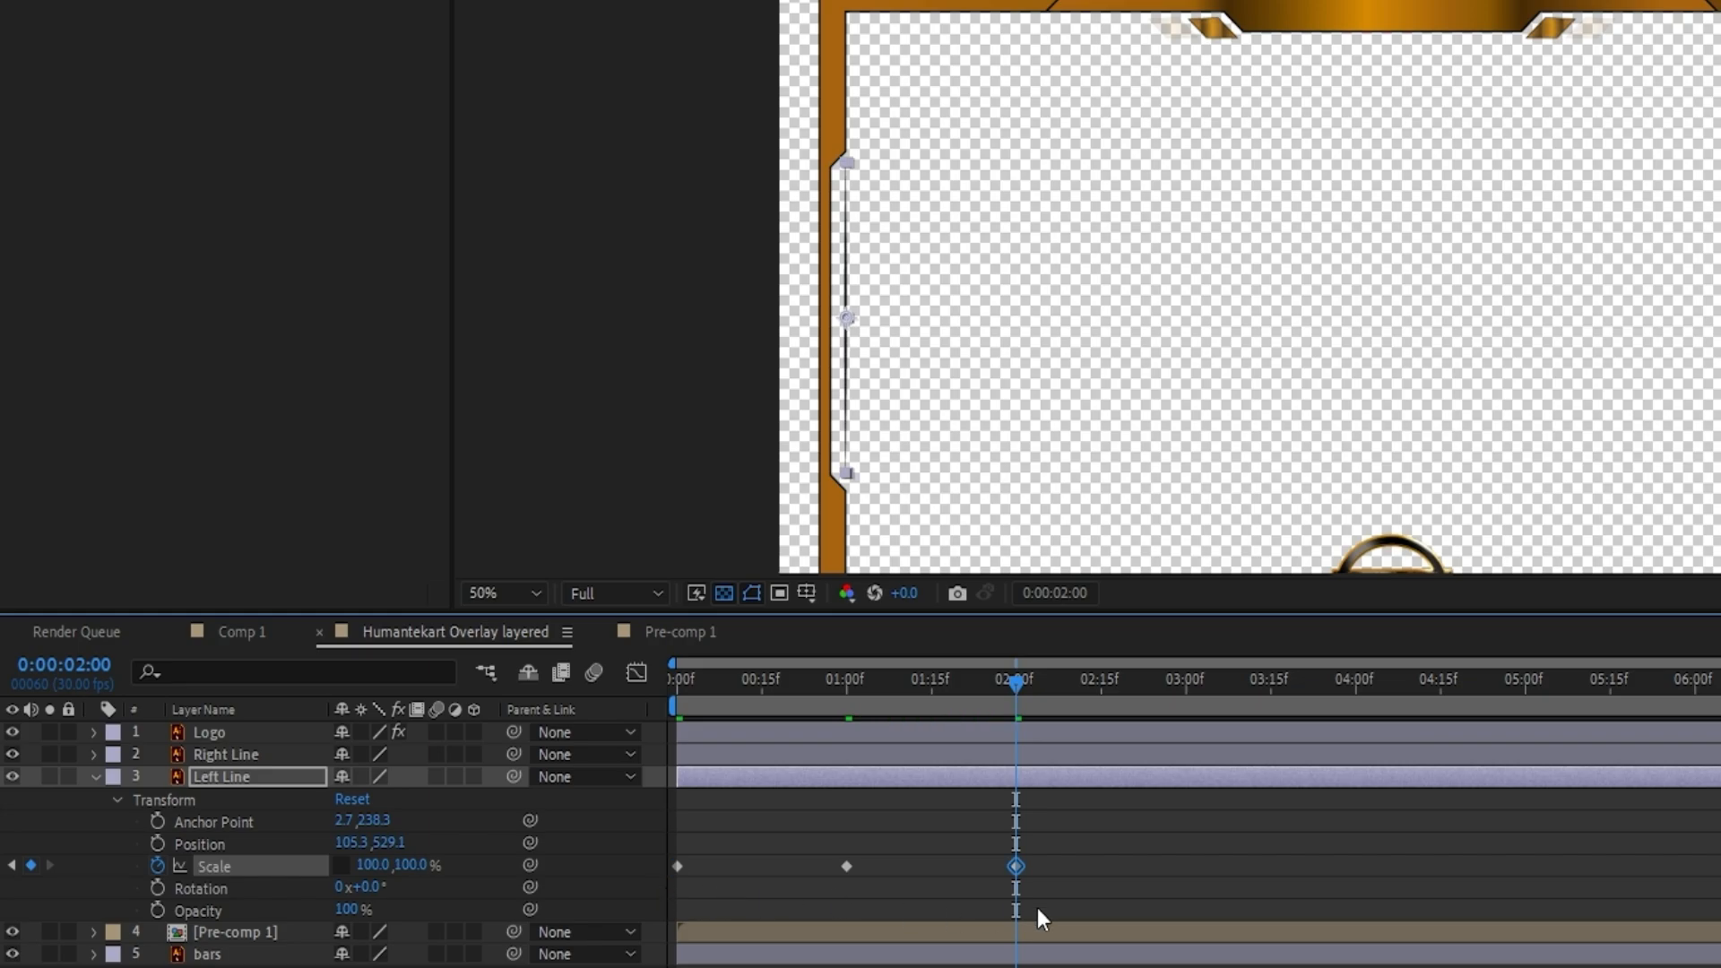
click(1065, 851)
drag(1063, 836, 667, 905)
key(F9)
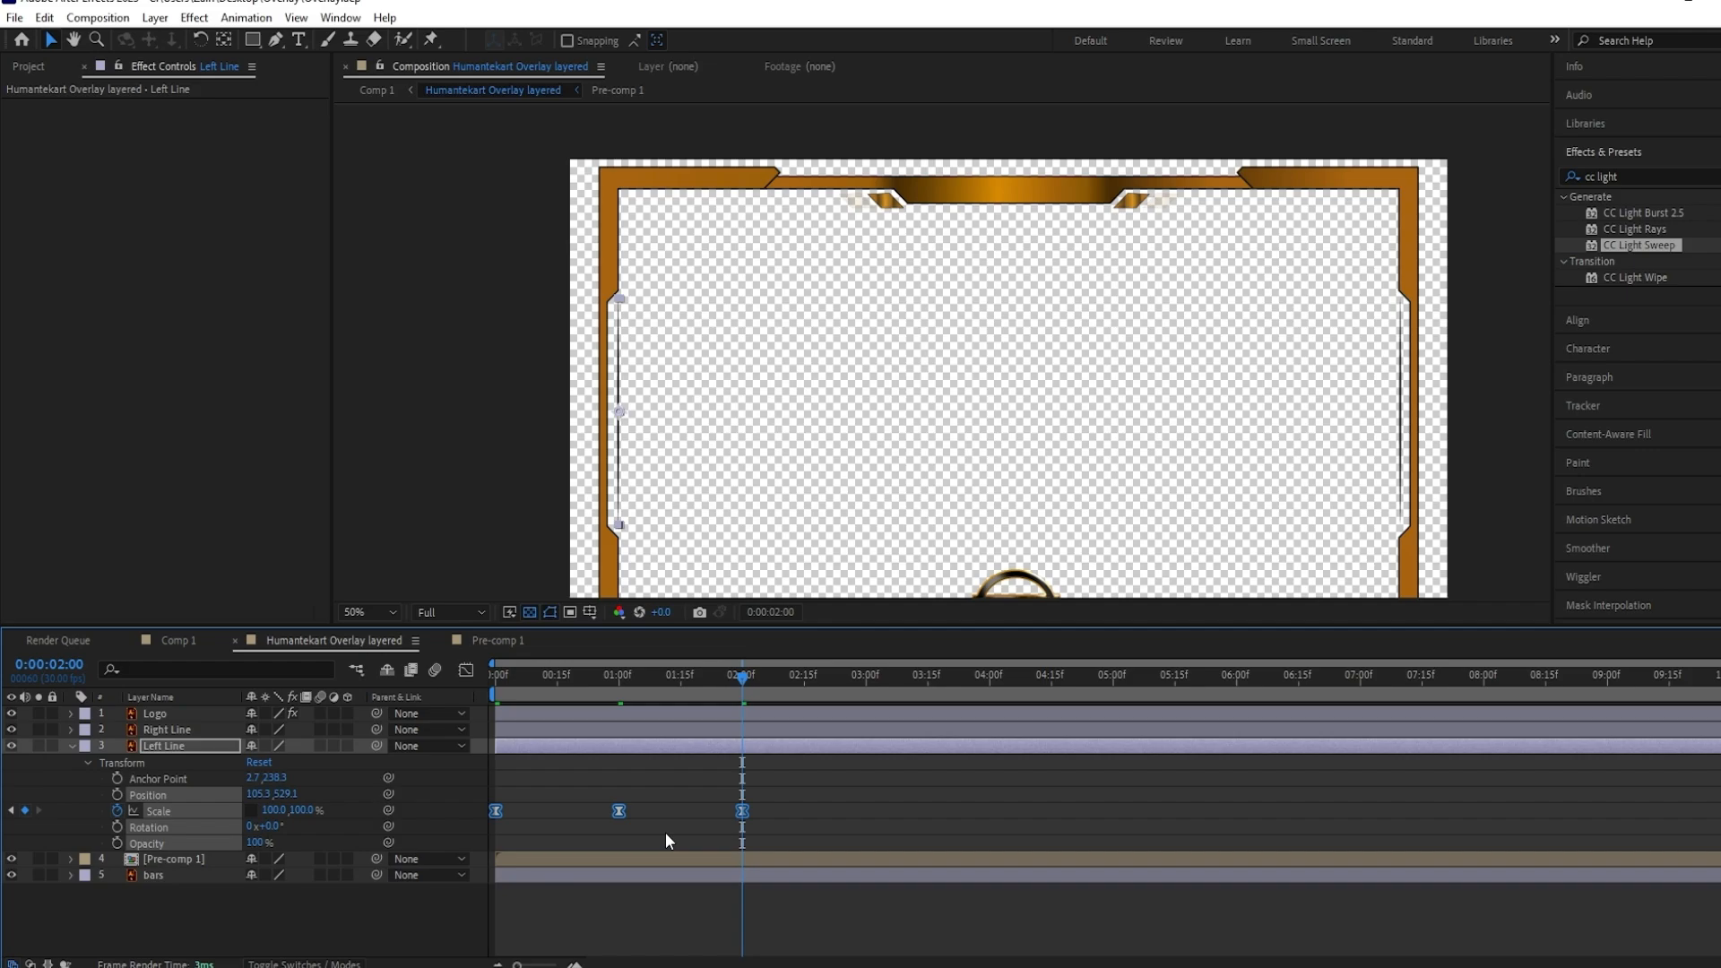
Copy Left Line's Scale keyframes at 1:00 and 2:00, and paste the pair at 3:00 and 5:00
drag(1069, 831, 762, 897)
key(ctrl+c)
key(shift+Page_Down)
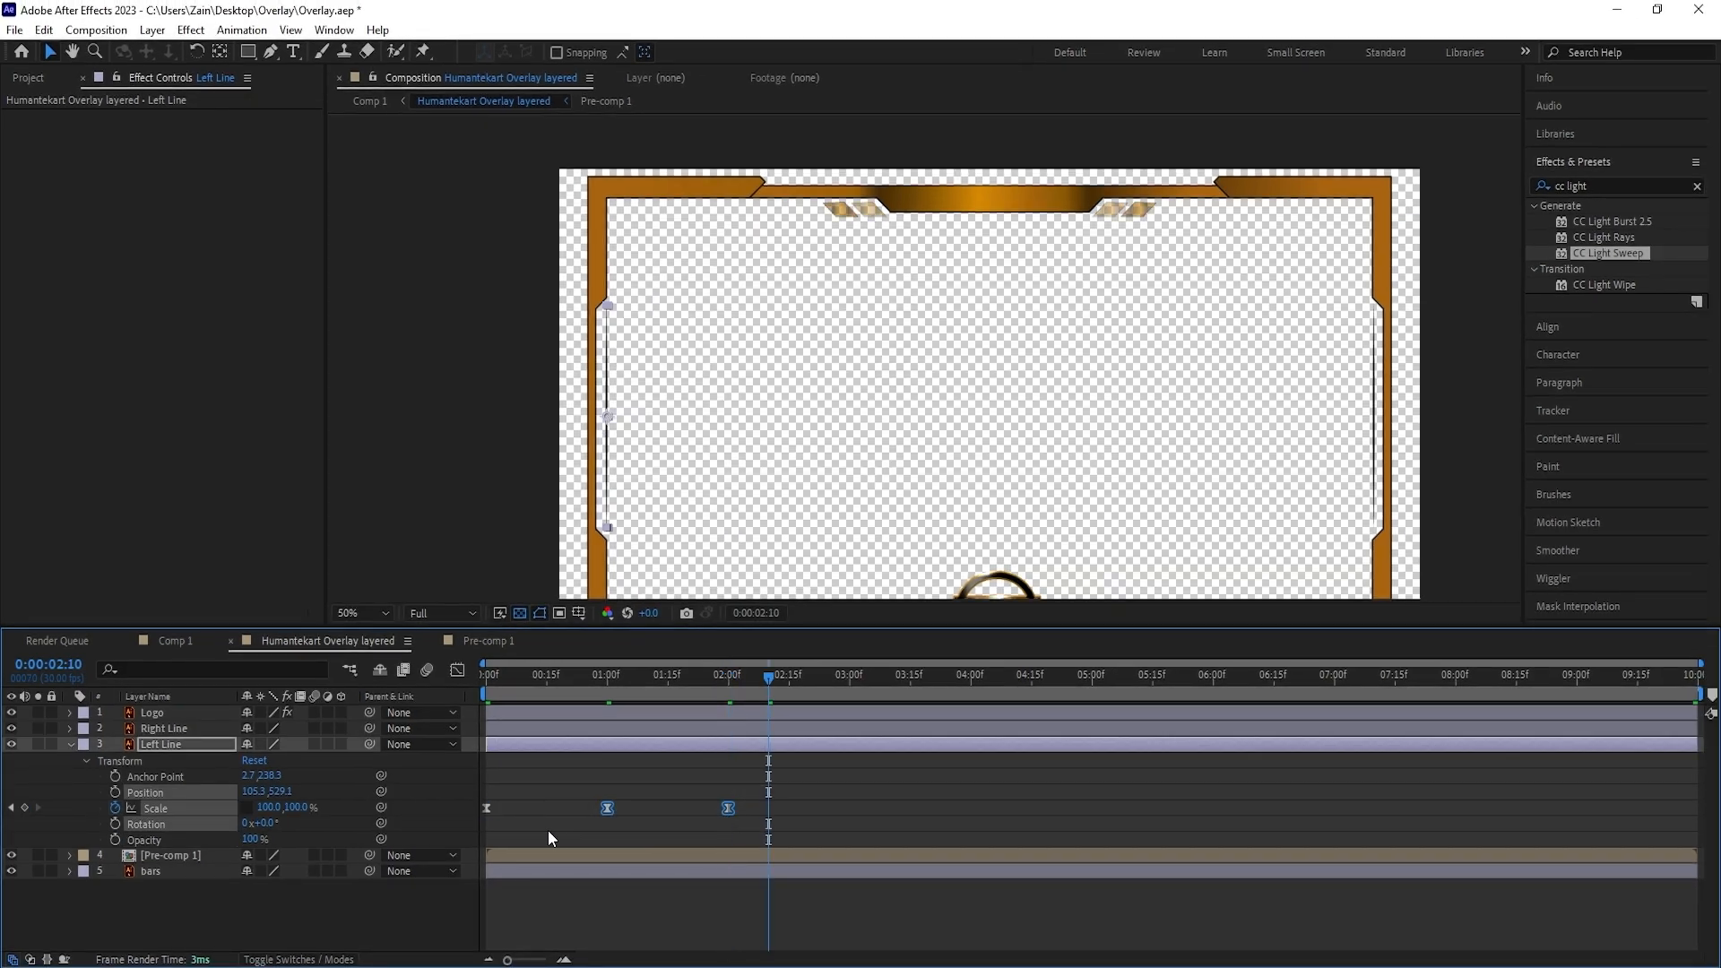
key(shift+Page_Down)
key(shift+Page_Down)
key(ctrl+v)
key(shift+Page_Down)
key(shift+Page_Down)
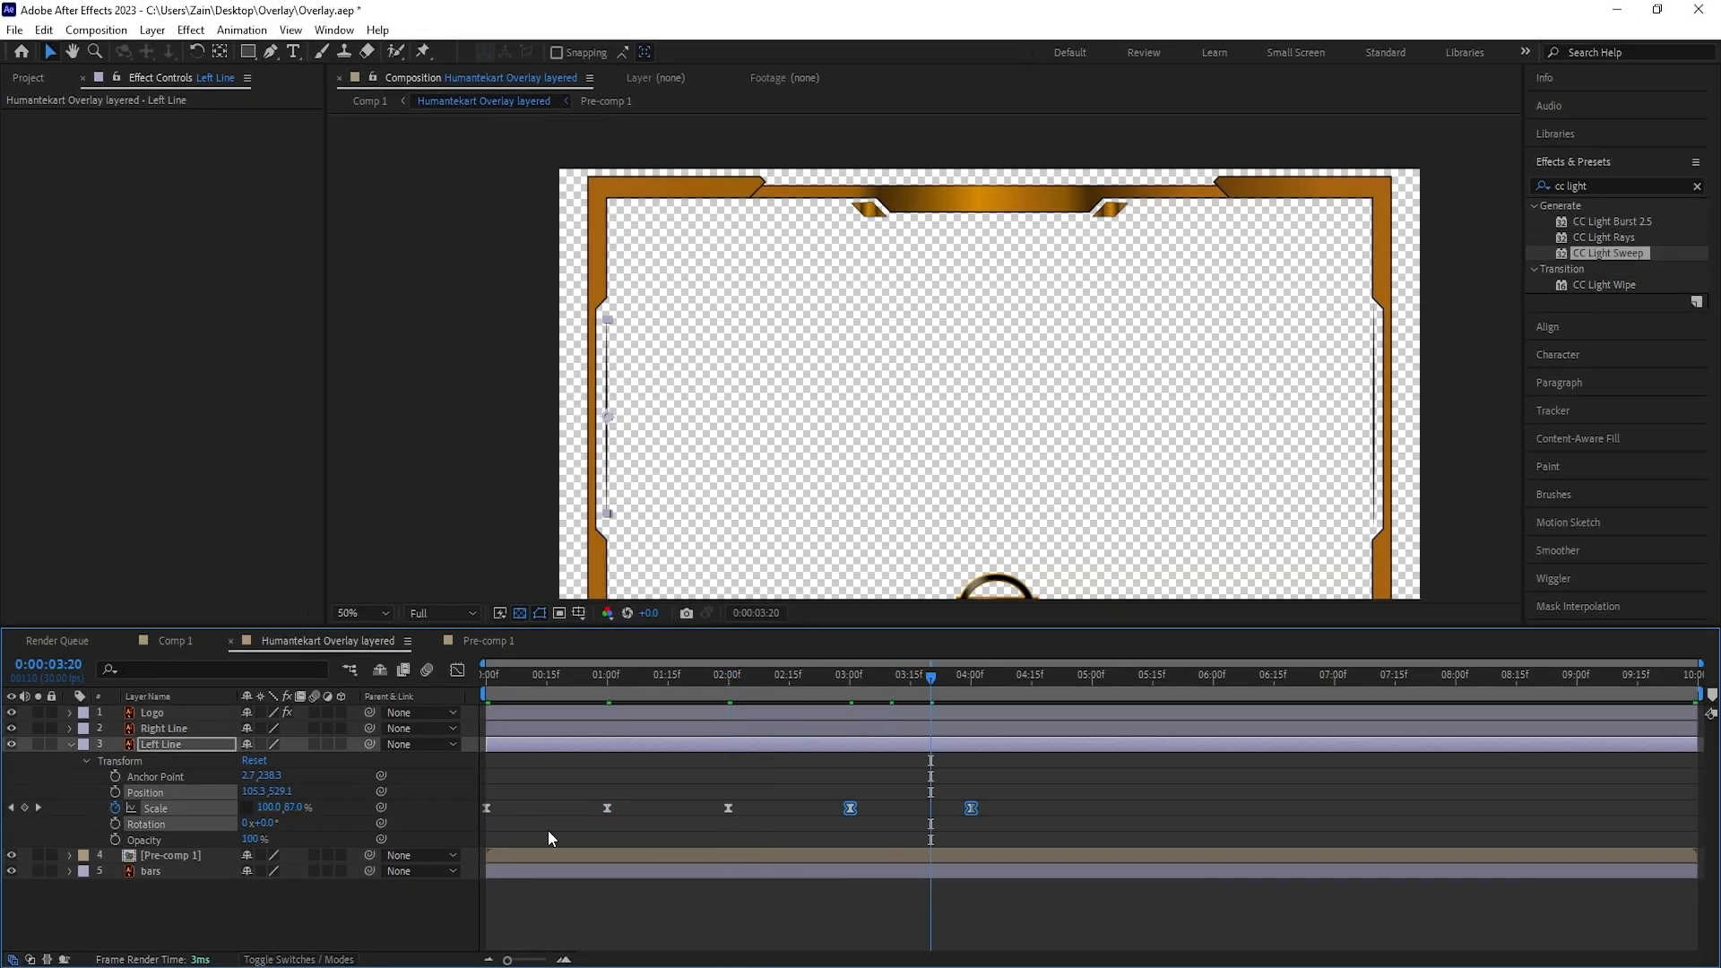
key(shift+Page_Down)
key(shift+Page_Down)
key(shift+Page_Down)
key(shift+Page_Down)
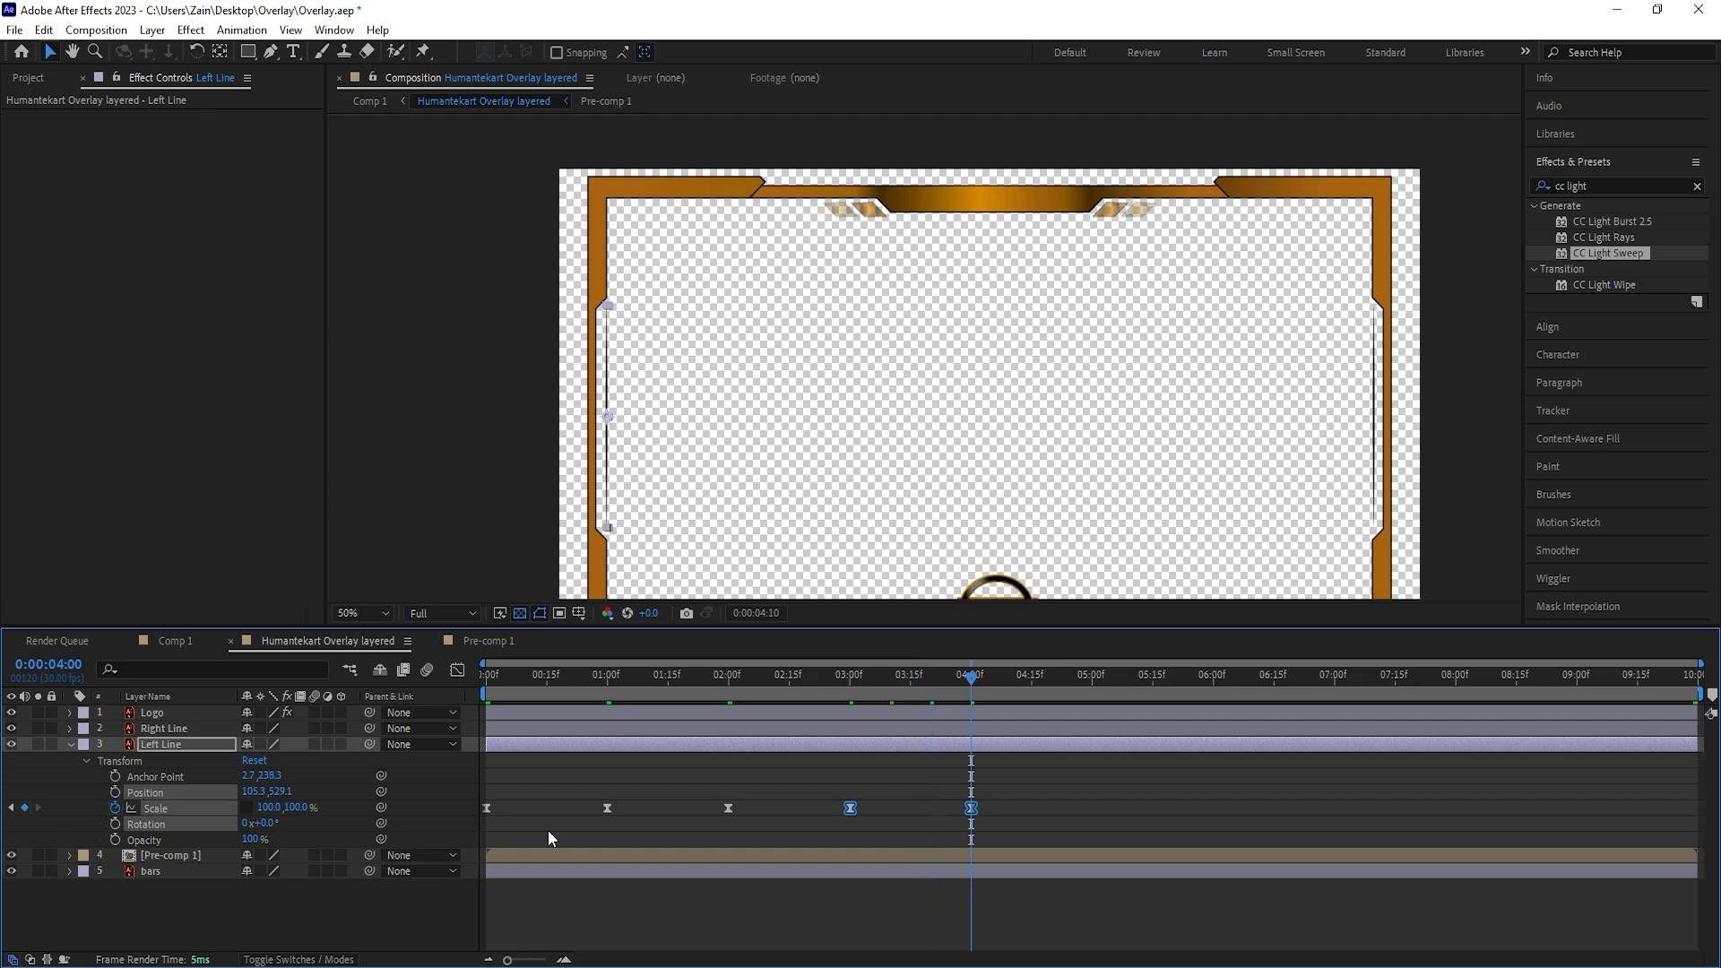
key(ctrl+v)
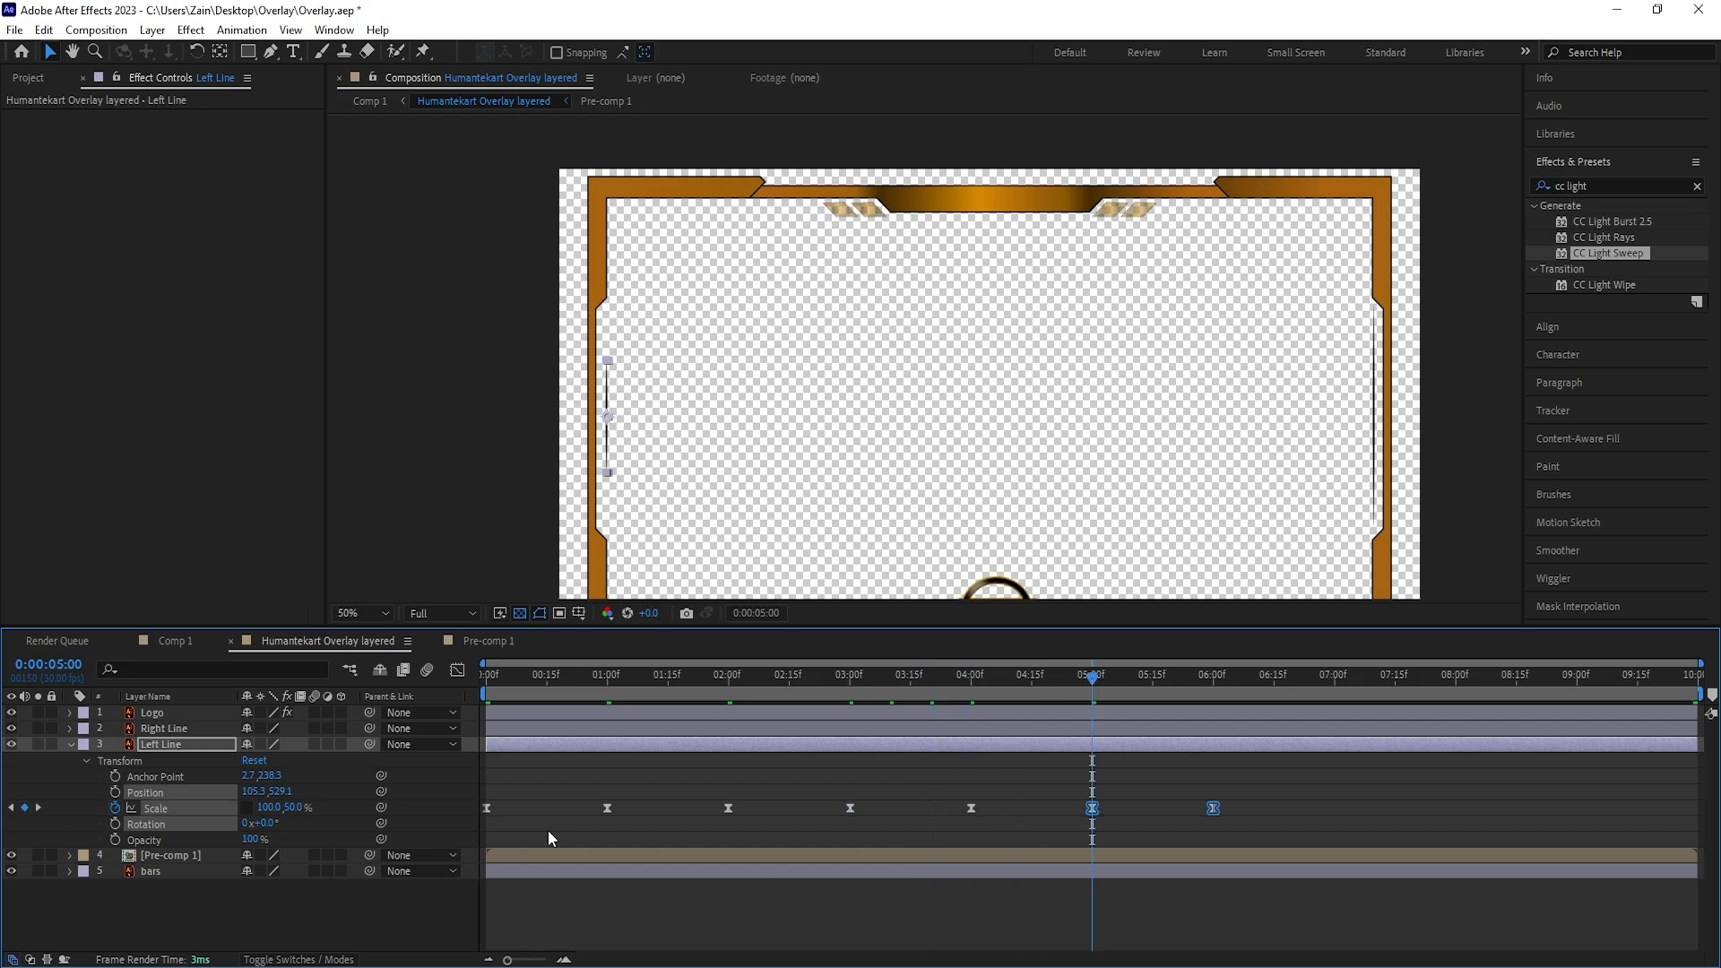
Stretch all of Left Line's Scale keyframes proportionally so the last one sits at 10:00
drag(1254, 791, 480, 816)
drag(1212, 805, 1686, 816)
drag(1703, 823, 1700, 823)
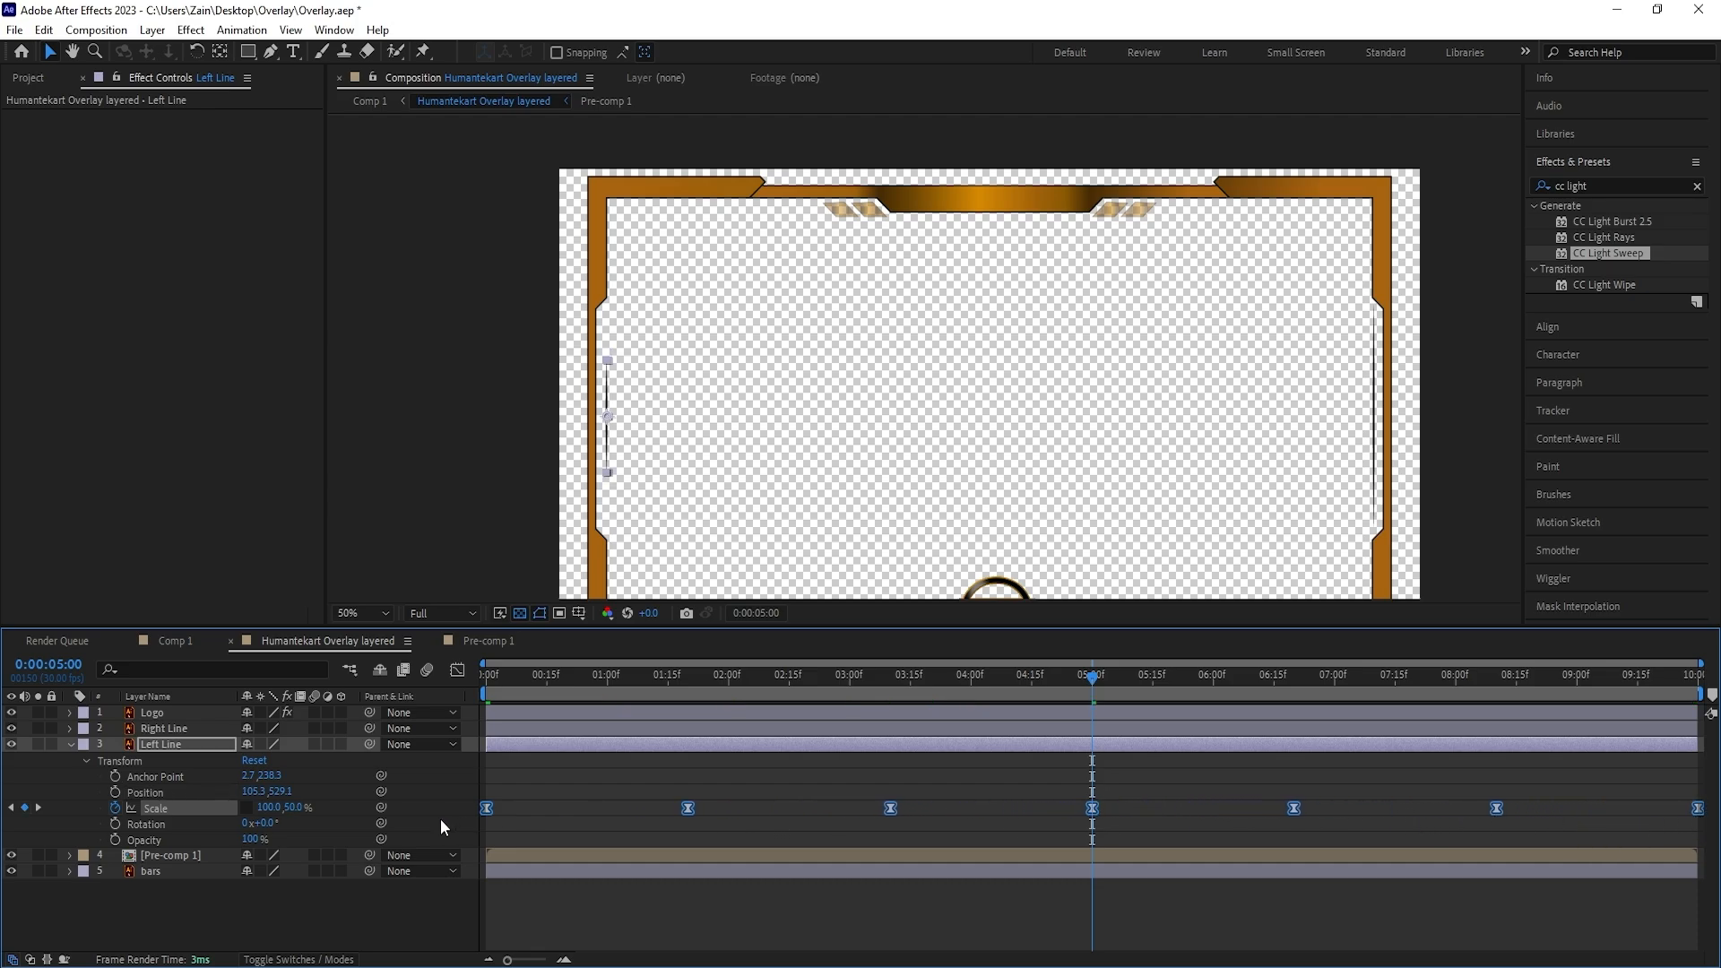
Paste Left Line's Scale keyframes onto Right Line starting at 0:00, and preview the animation
drag(519, 685, 486, 684)
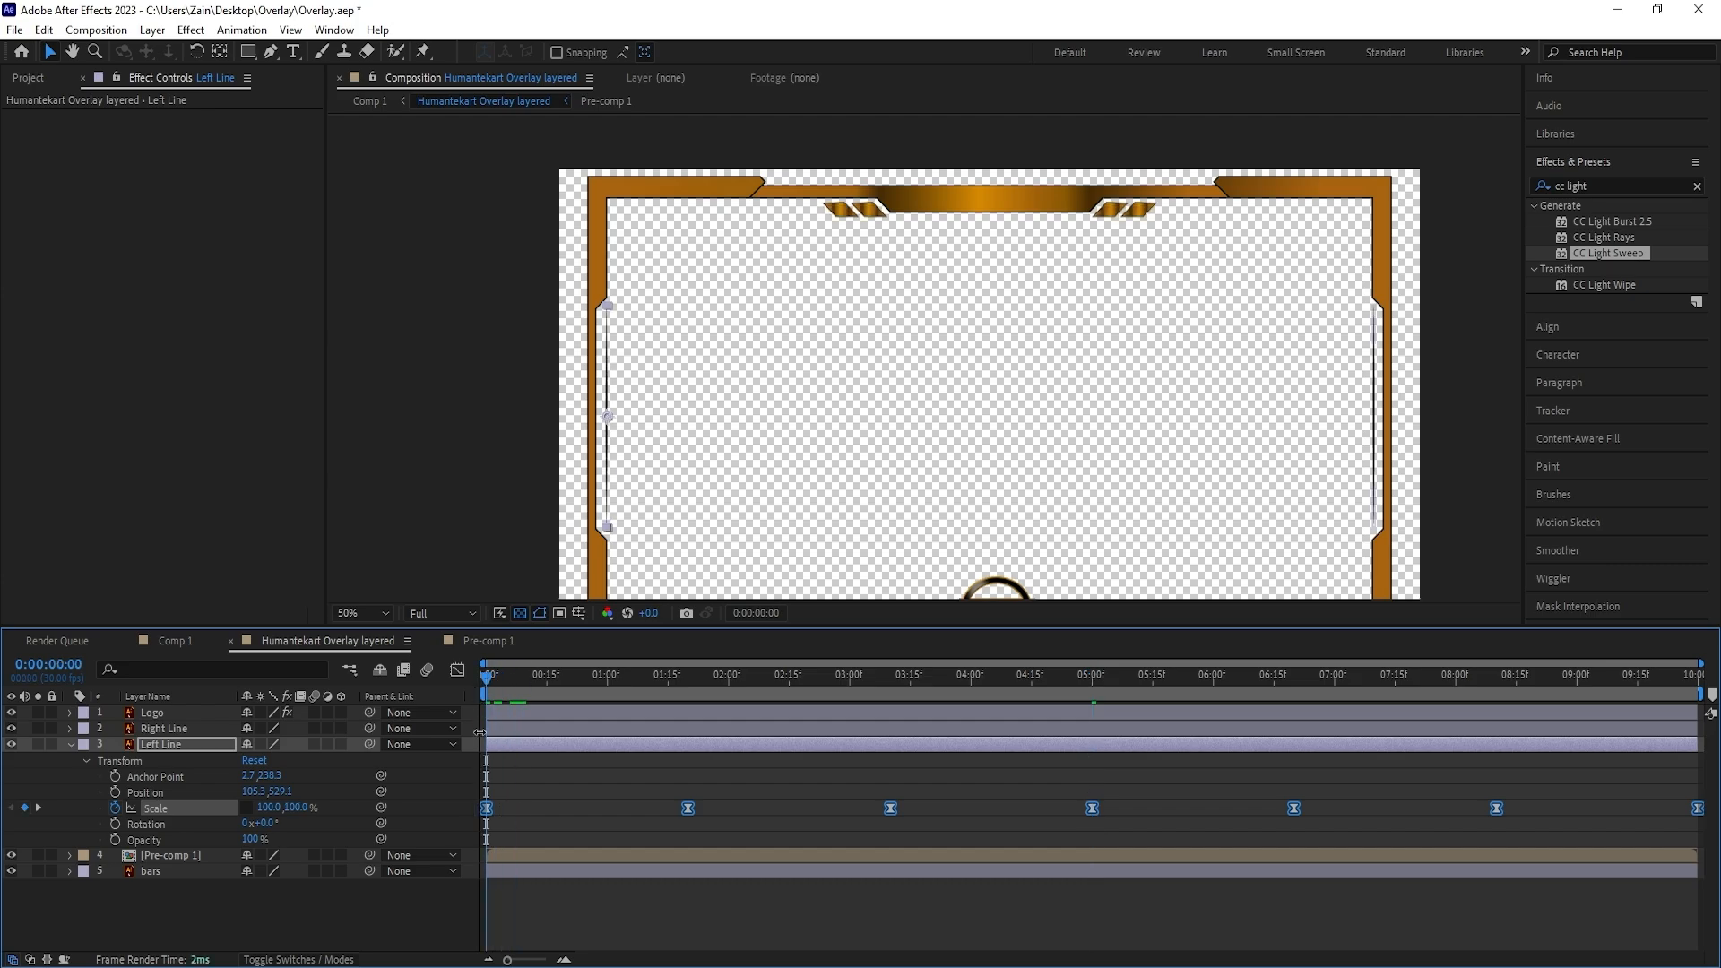
click(498, 730)
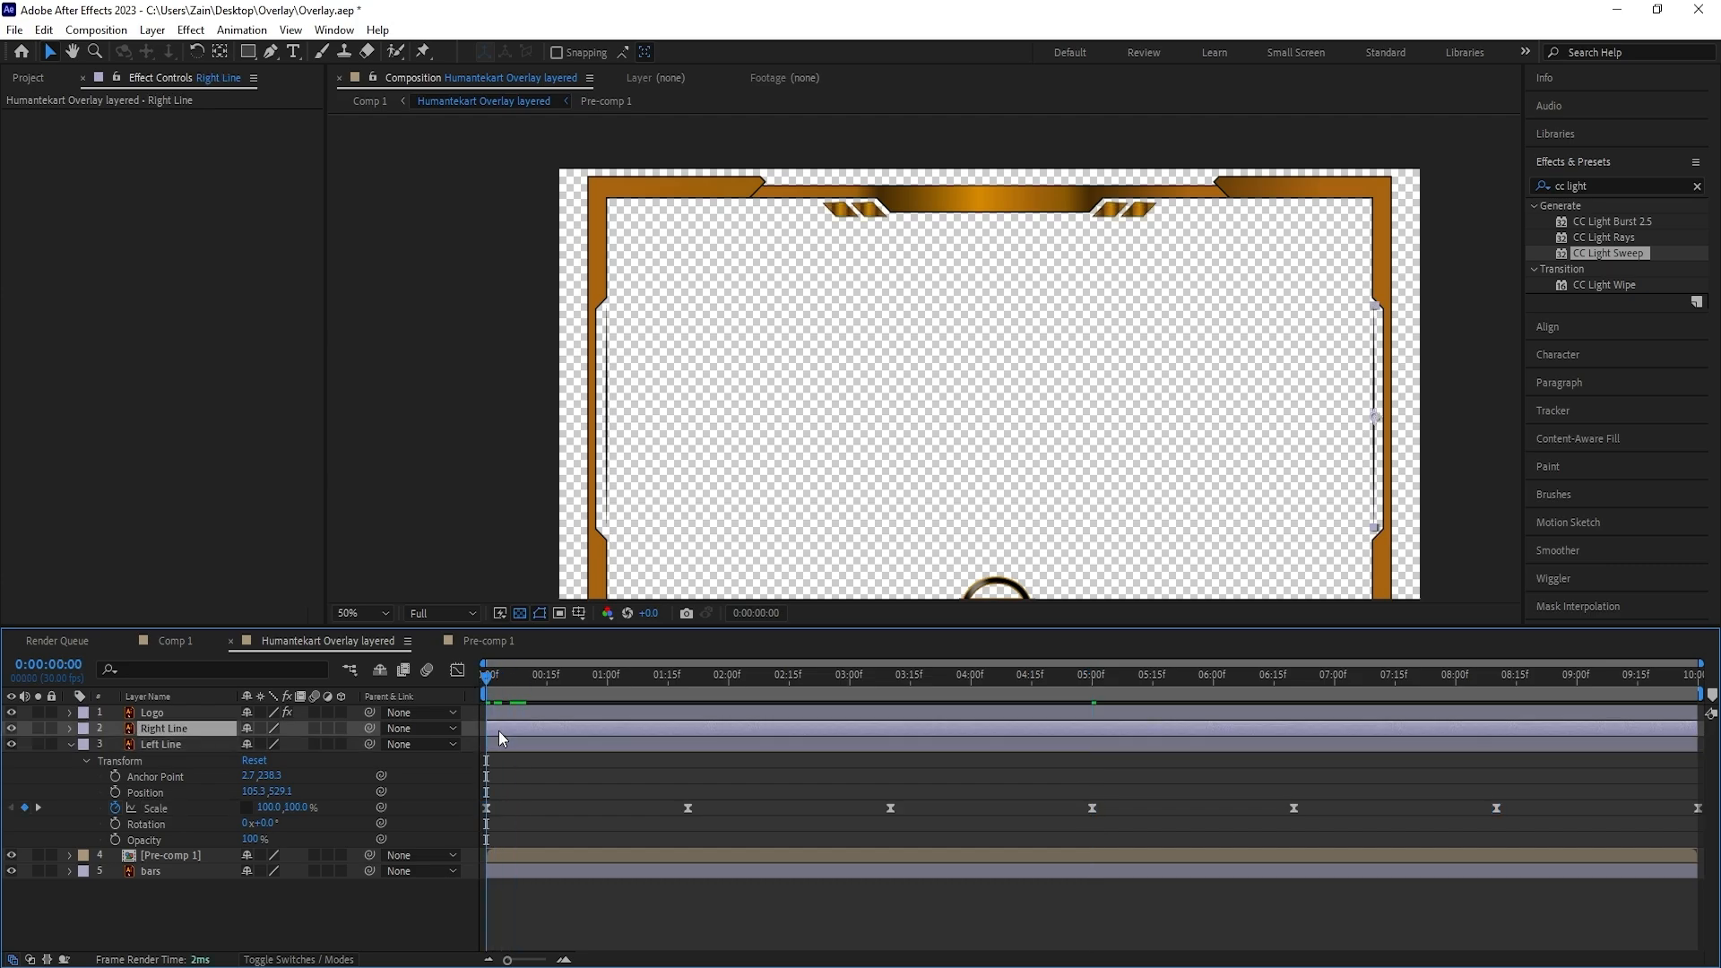
key(Return)
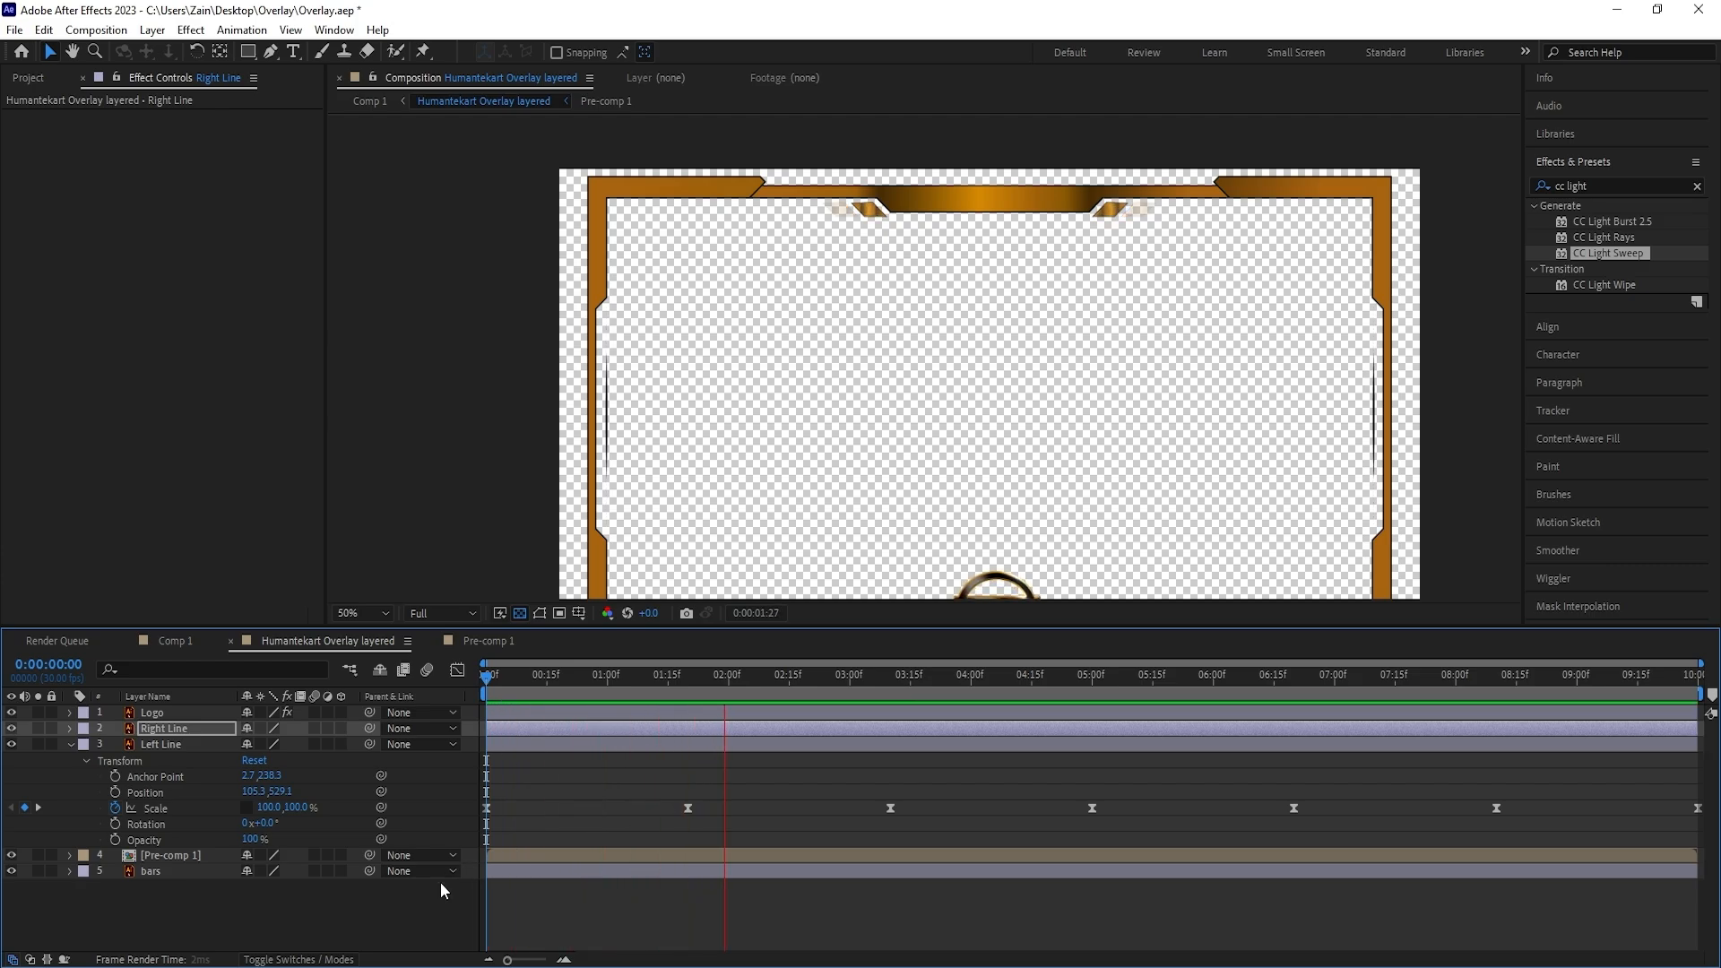
key(space)
Collapse the properties of all layers and duplicate the bars layer
key(ctrl+a)
key(u)
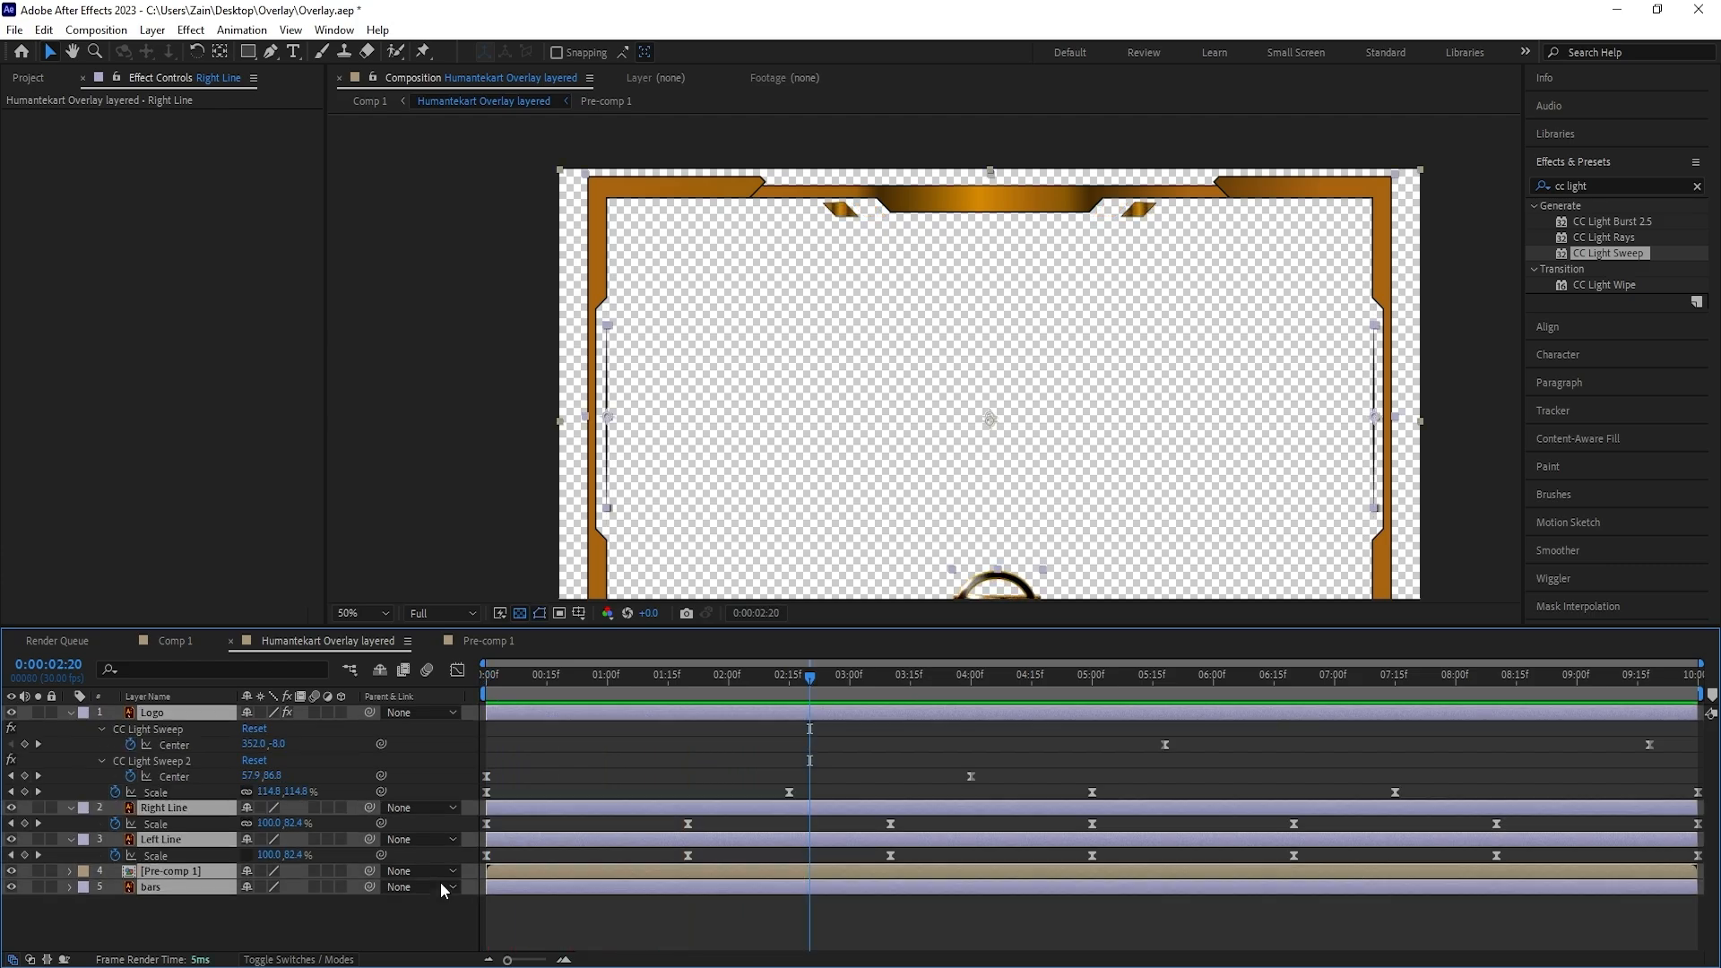
key(u)
click(156, 778)
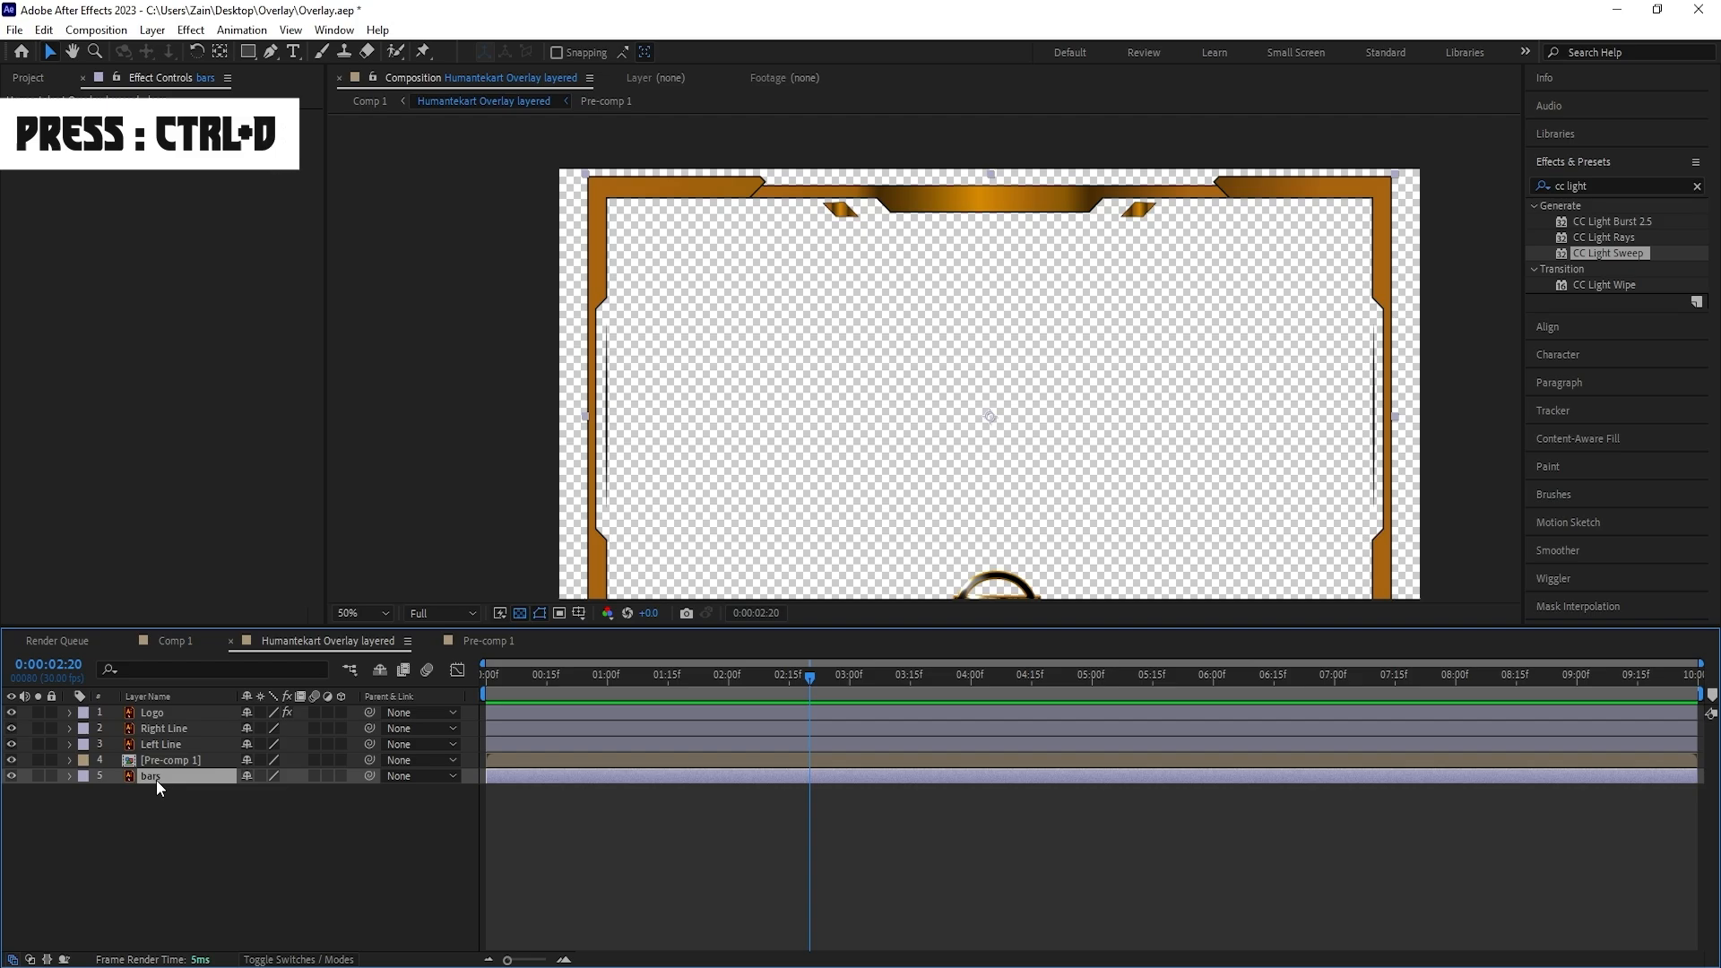
key(ctrl+d)
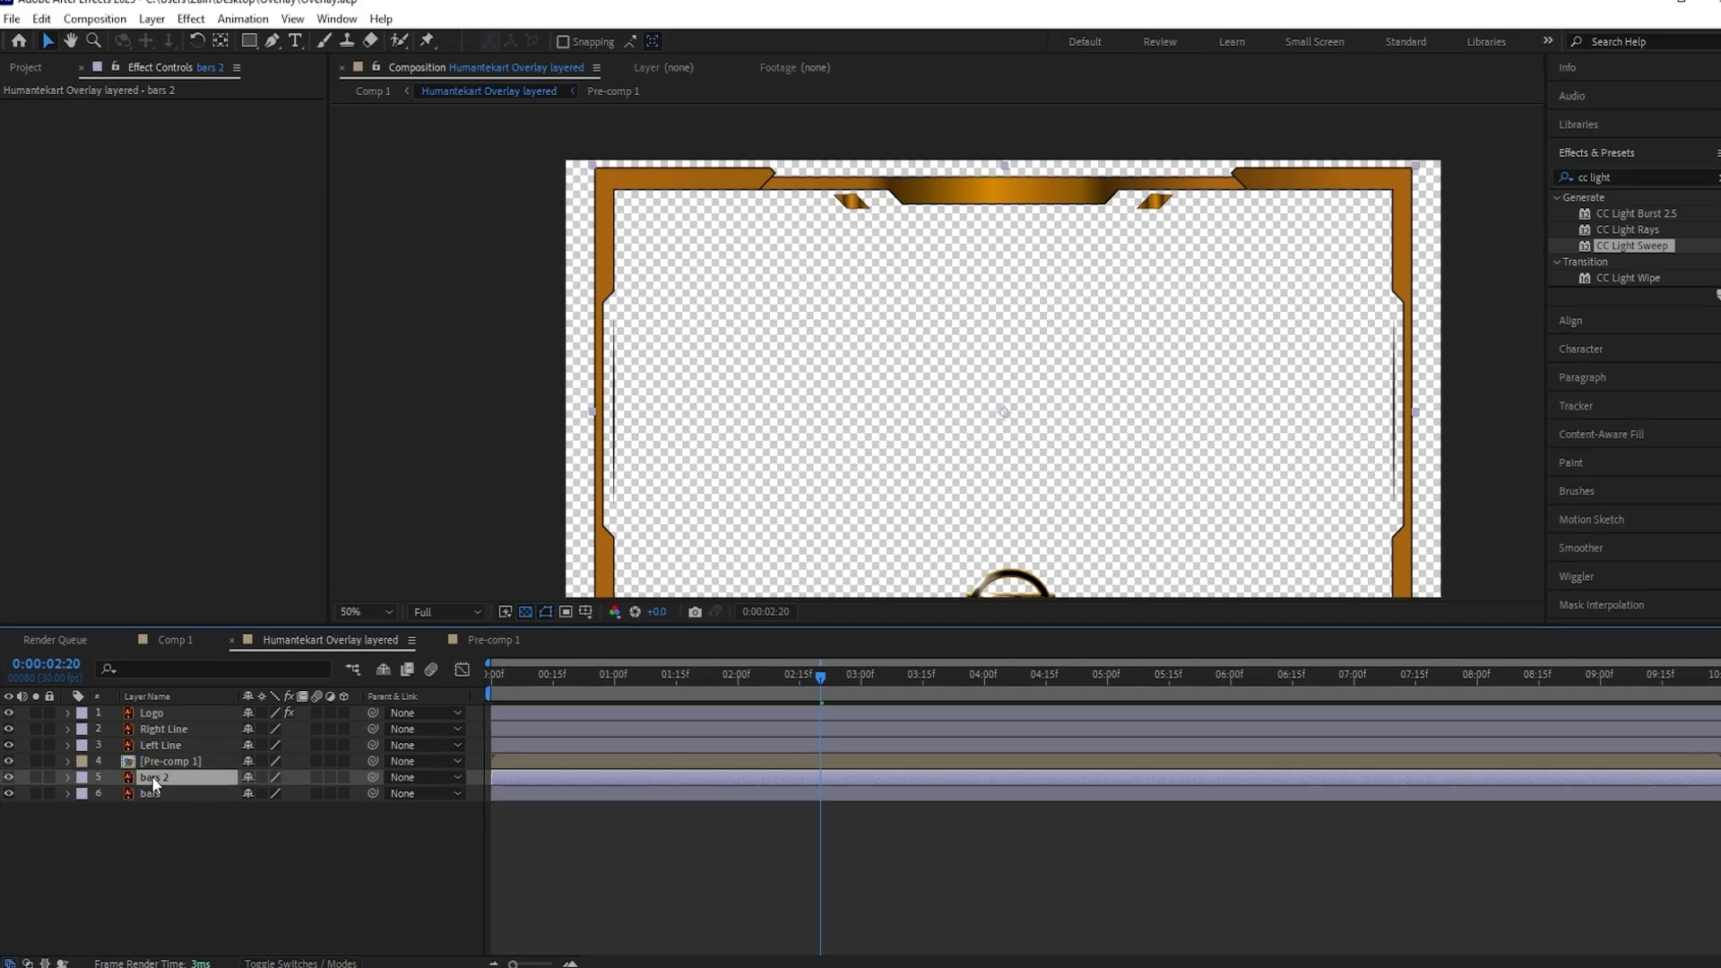
Add a Gradient Overlay layer style to the bars 2 layer and hide that layer
right_click(156, 782)
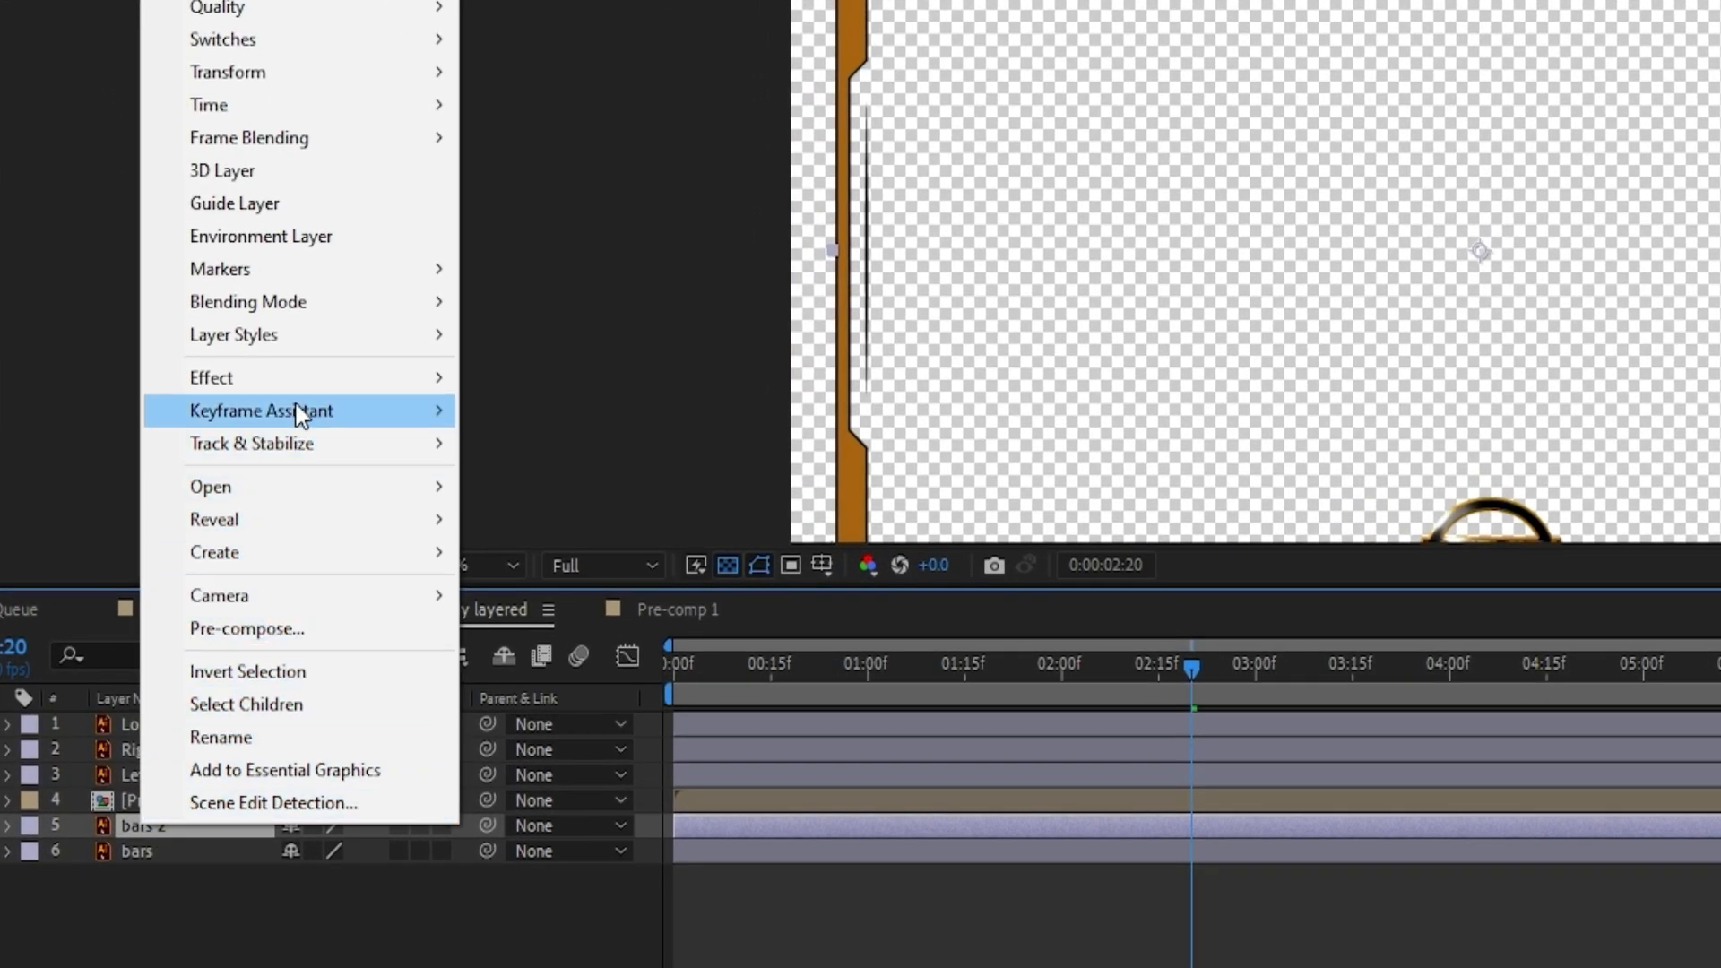
mouse_move(254, 467)
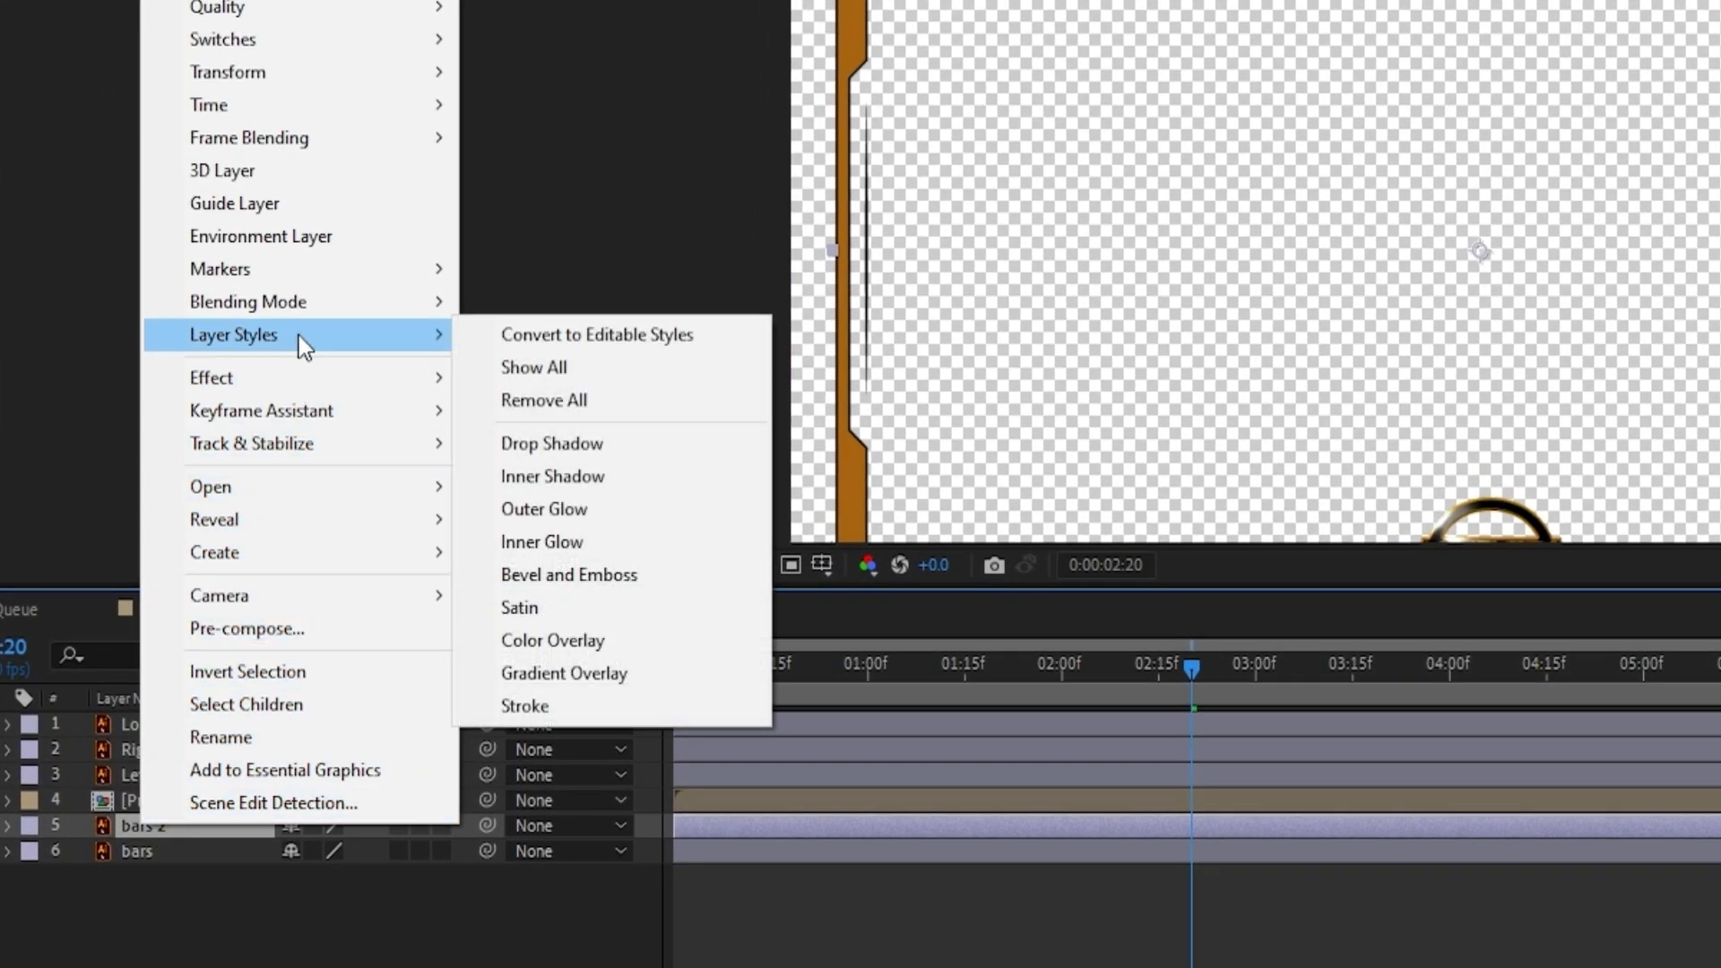
click(620, 674)
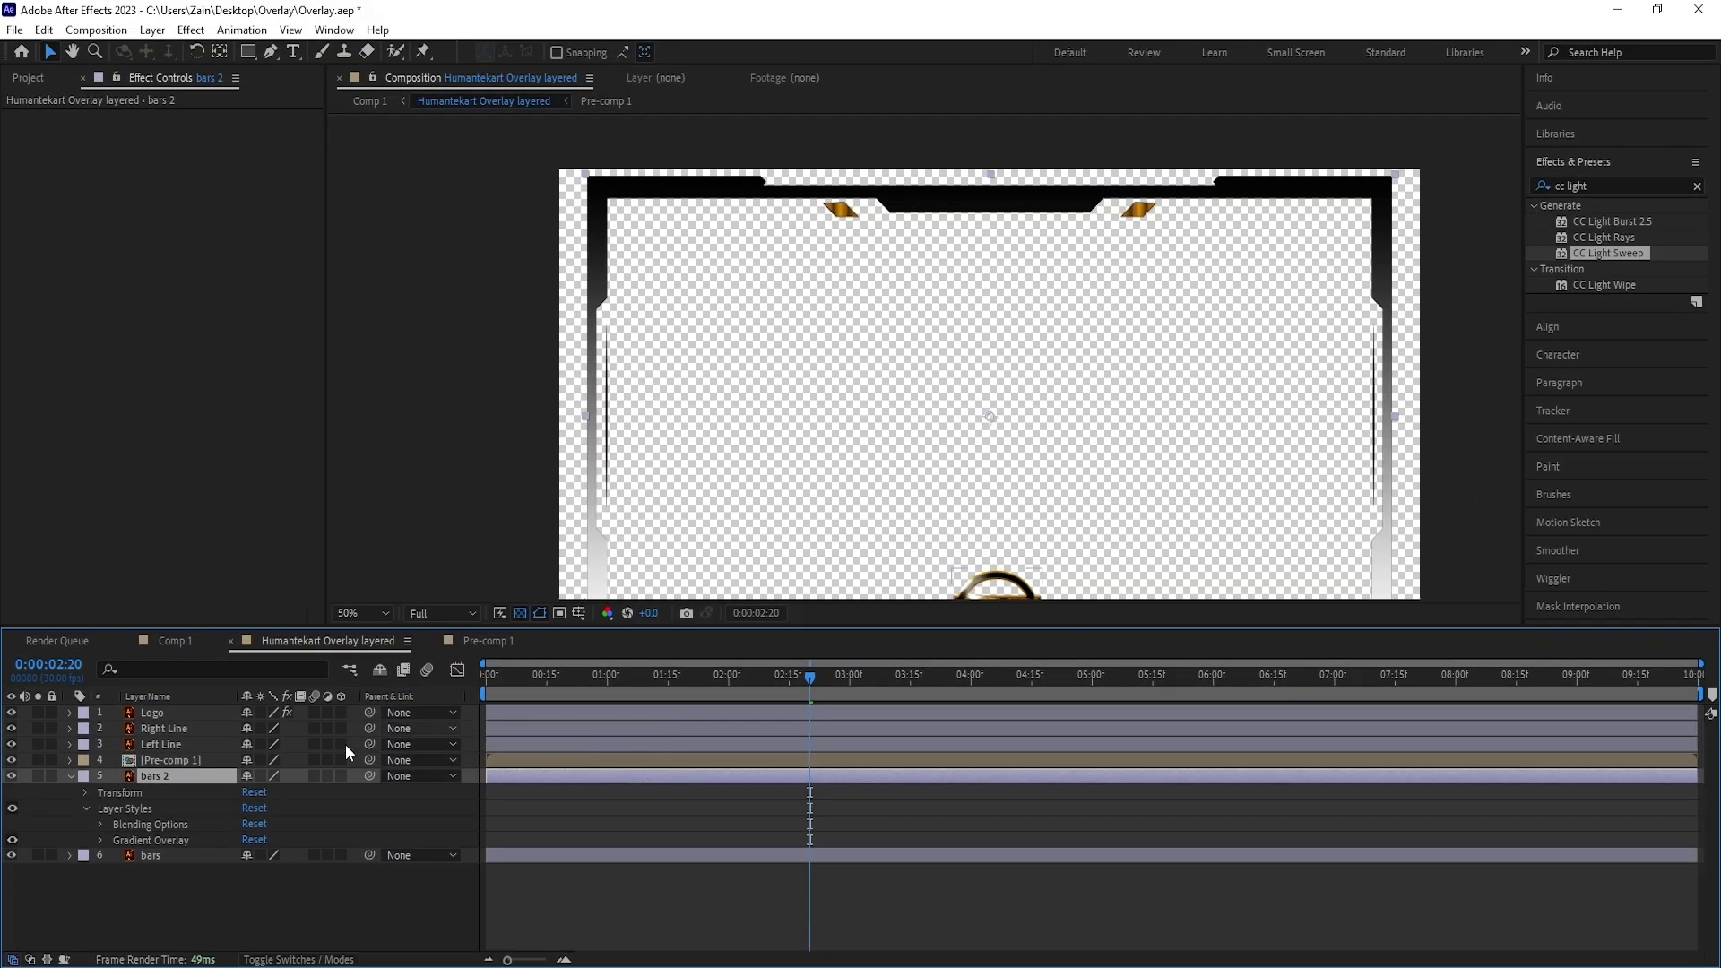
click(13, 773)
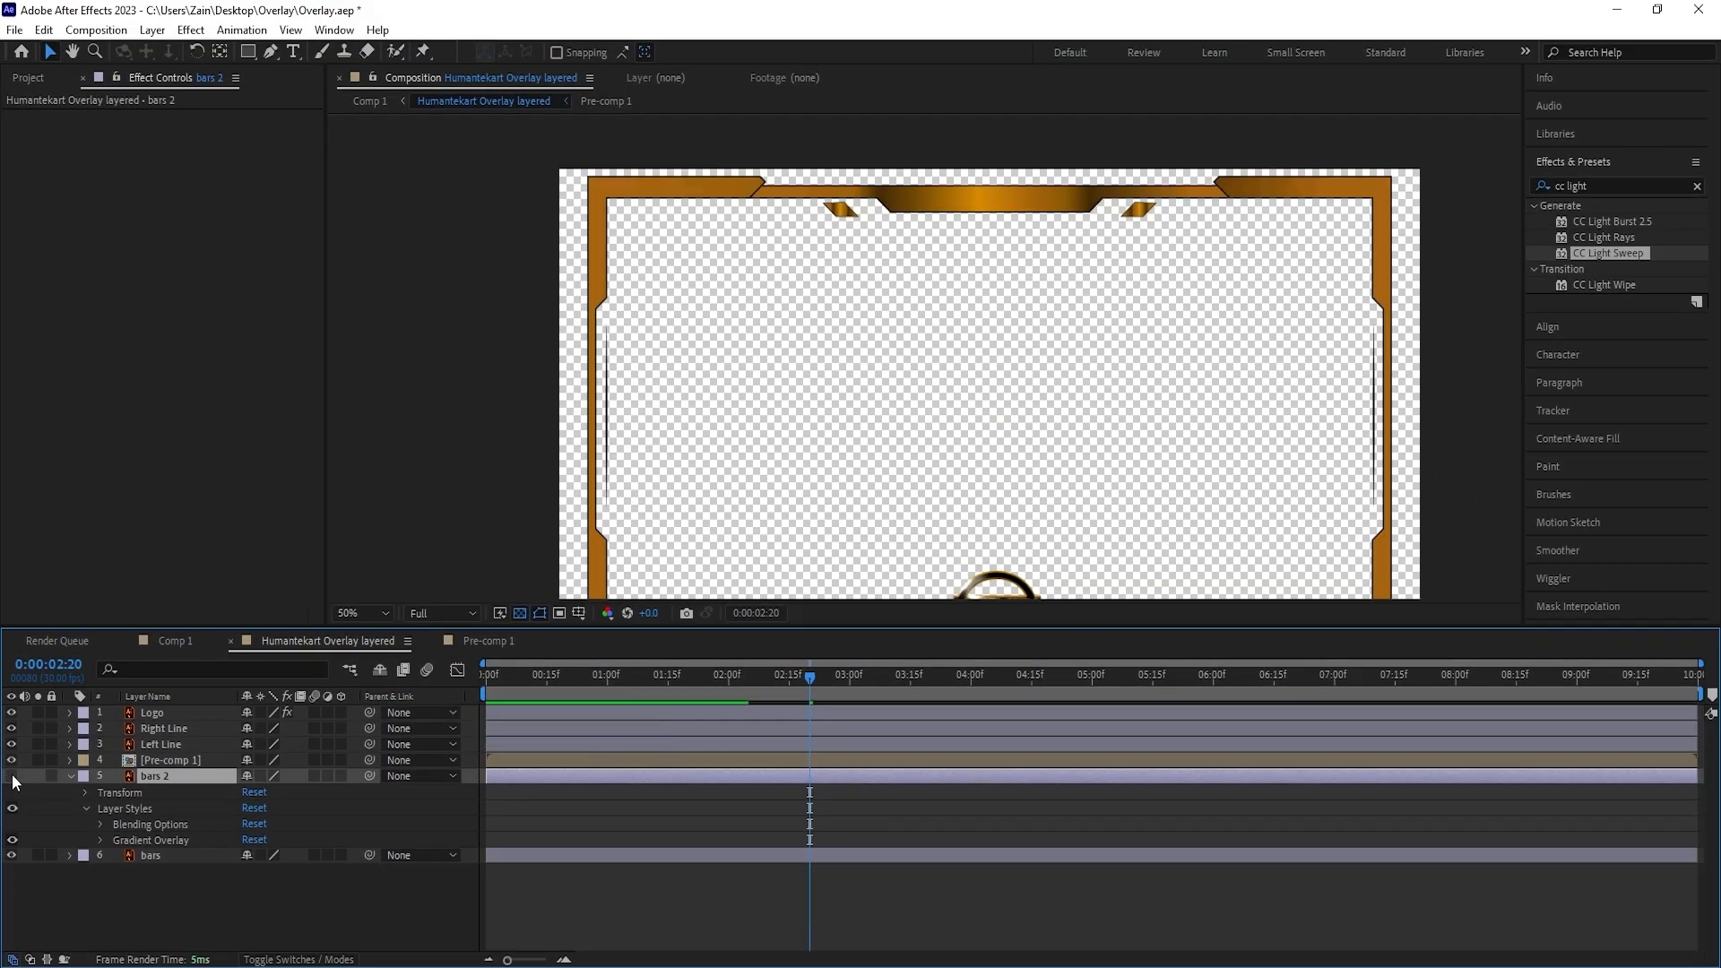
click(151, 857)
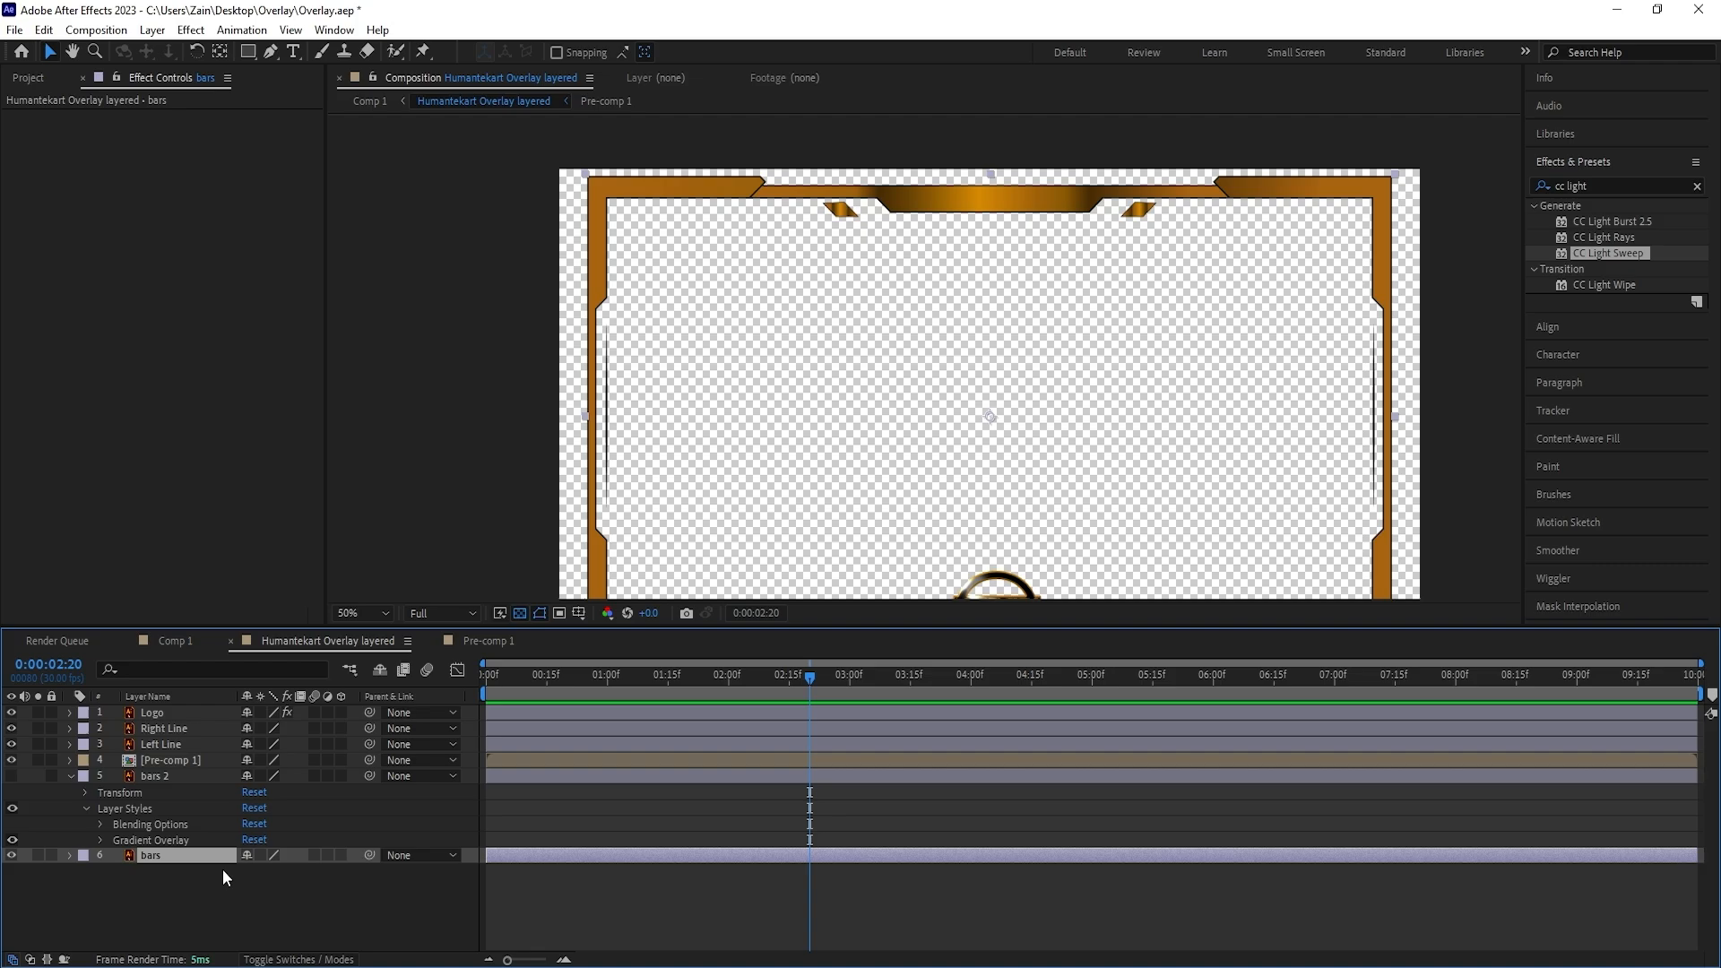
Scale the bars layer down to 78% and make the bars 2 layer visible again
key(s)
click(267, 870)
text(78)
key(Return)
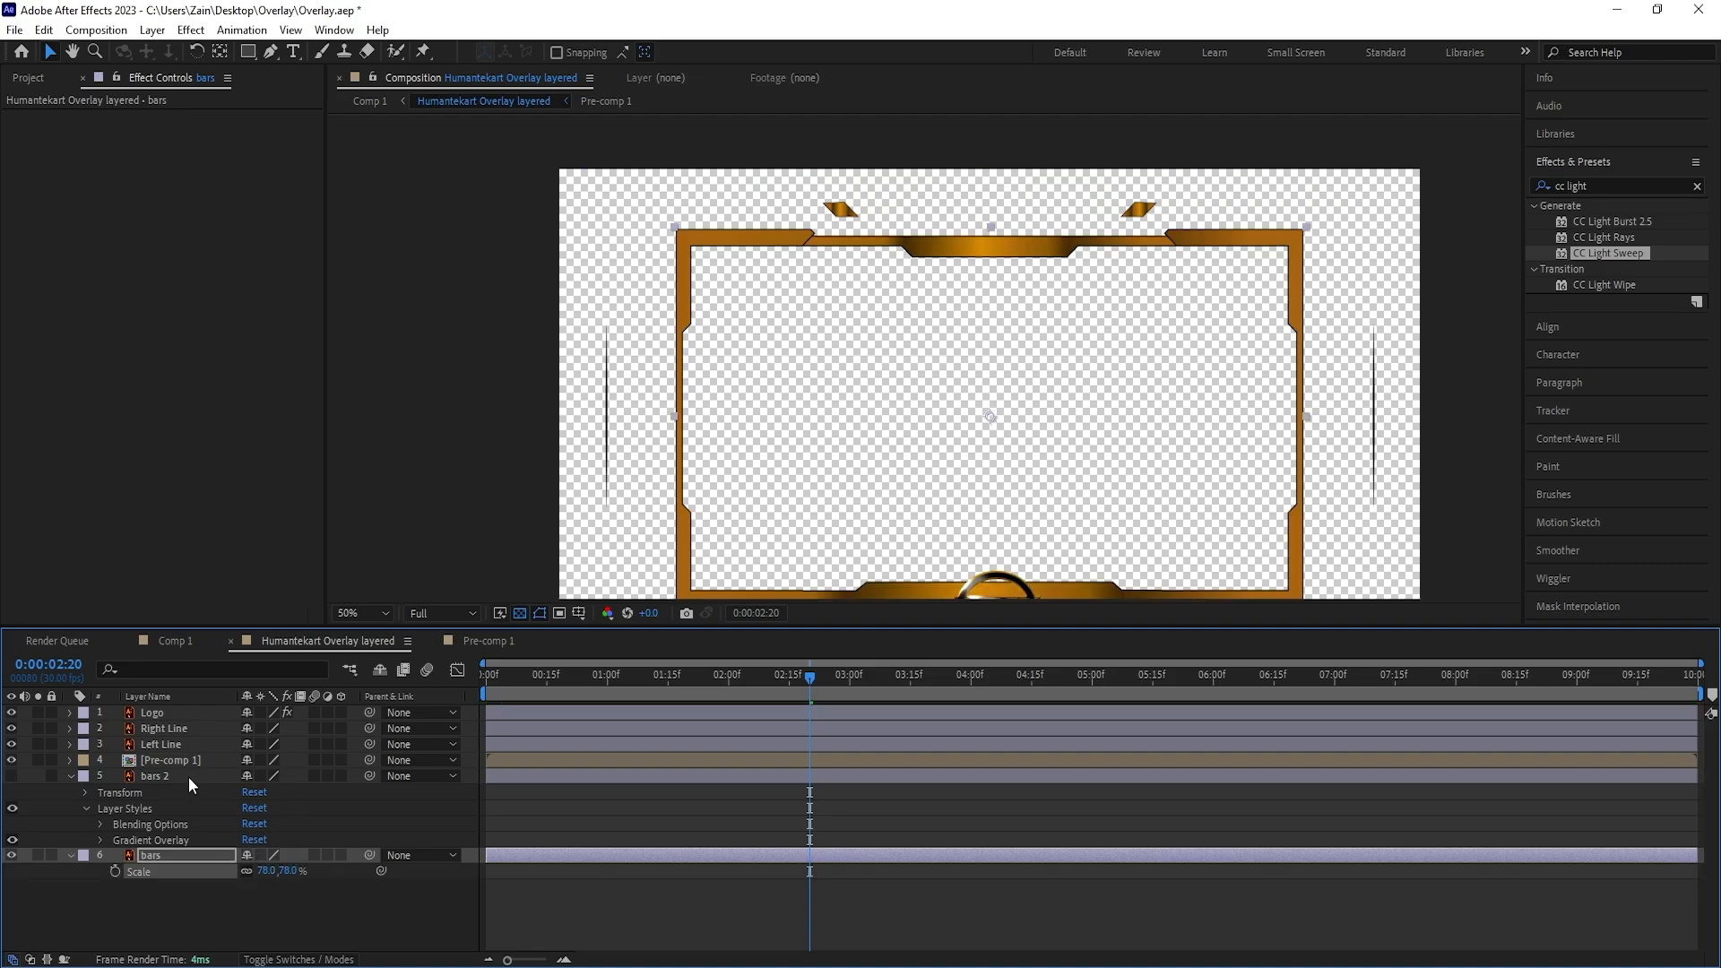
click(11, 776)
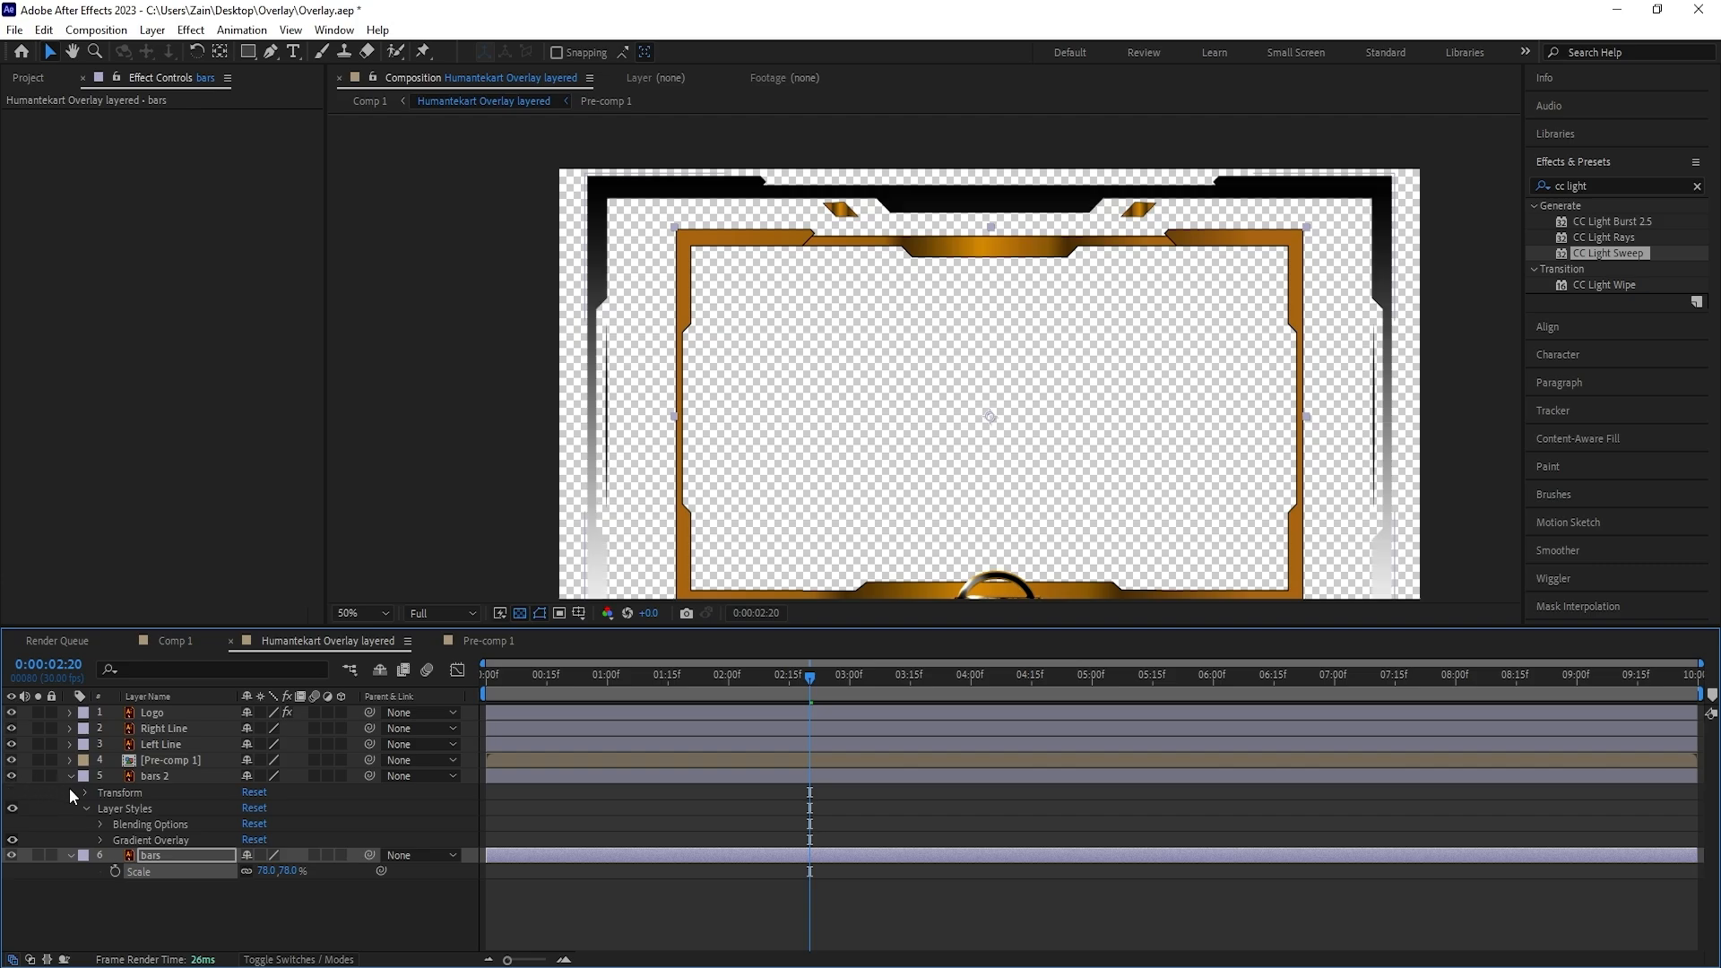
Edit the bars 2 Gradient Overlay colours, sampling the bars frame's orange-brown for the first stop and its darker gold-brown for the end stop
click(71, 776)
click(82, 772)
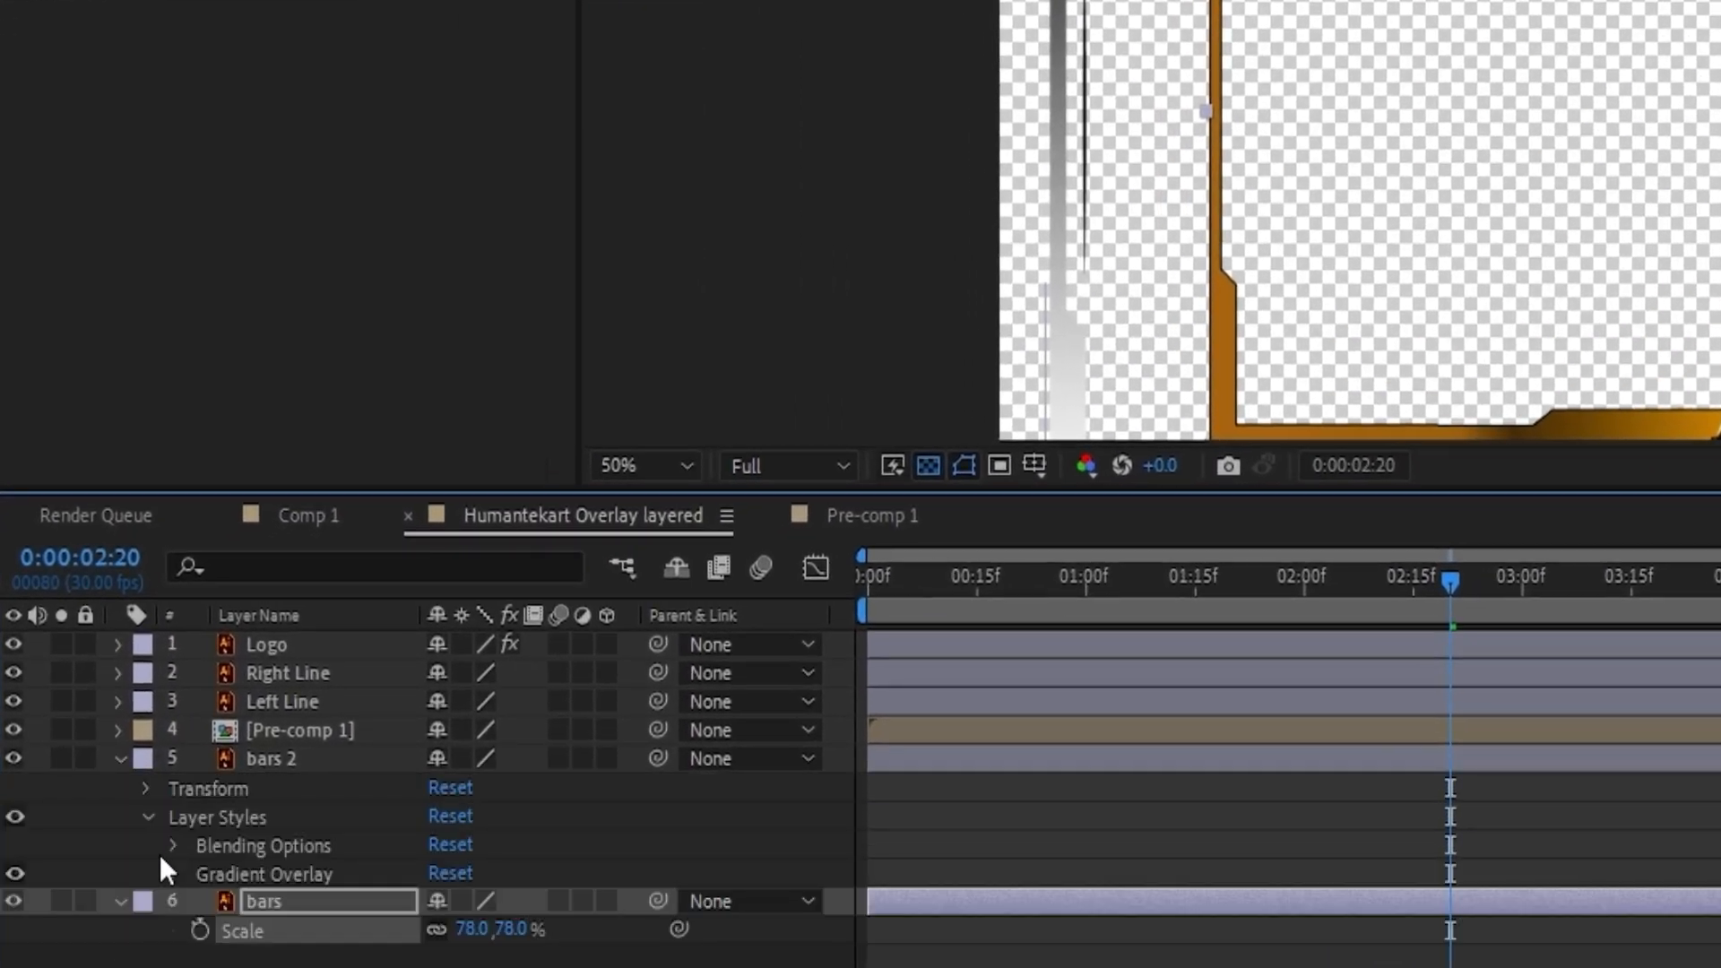
click(118, 848)
scroll(215, 861, down, 1)
click(489, 861)
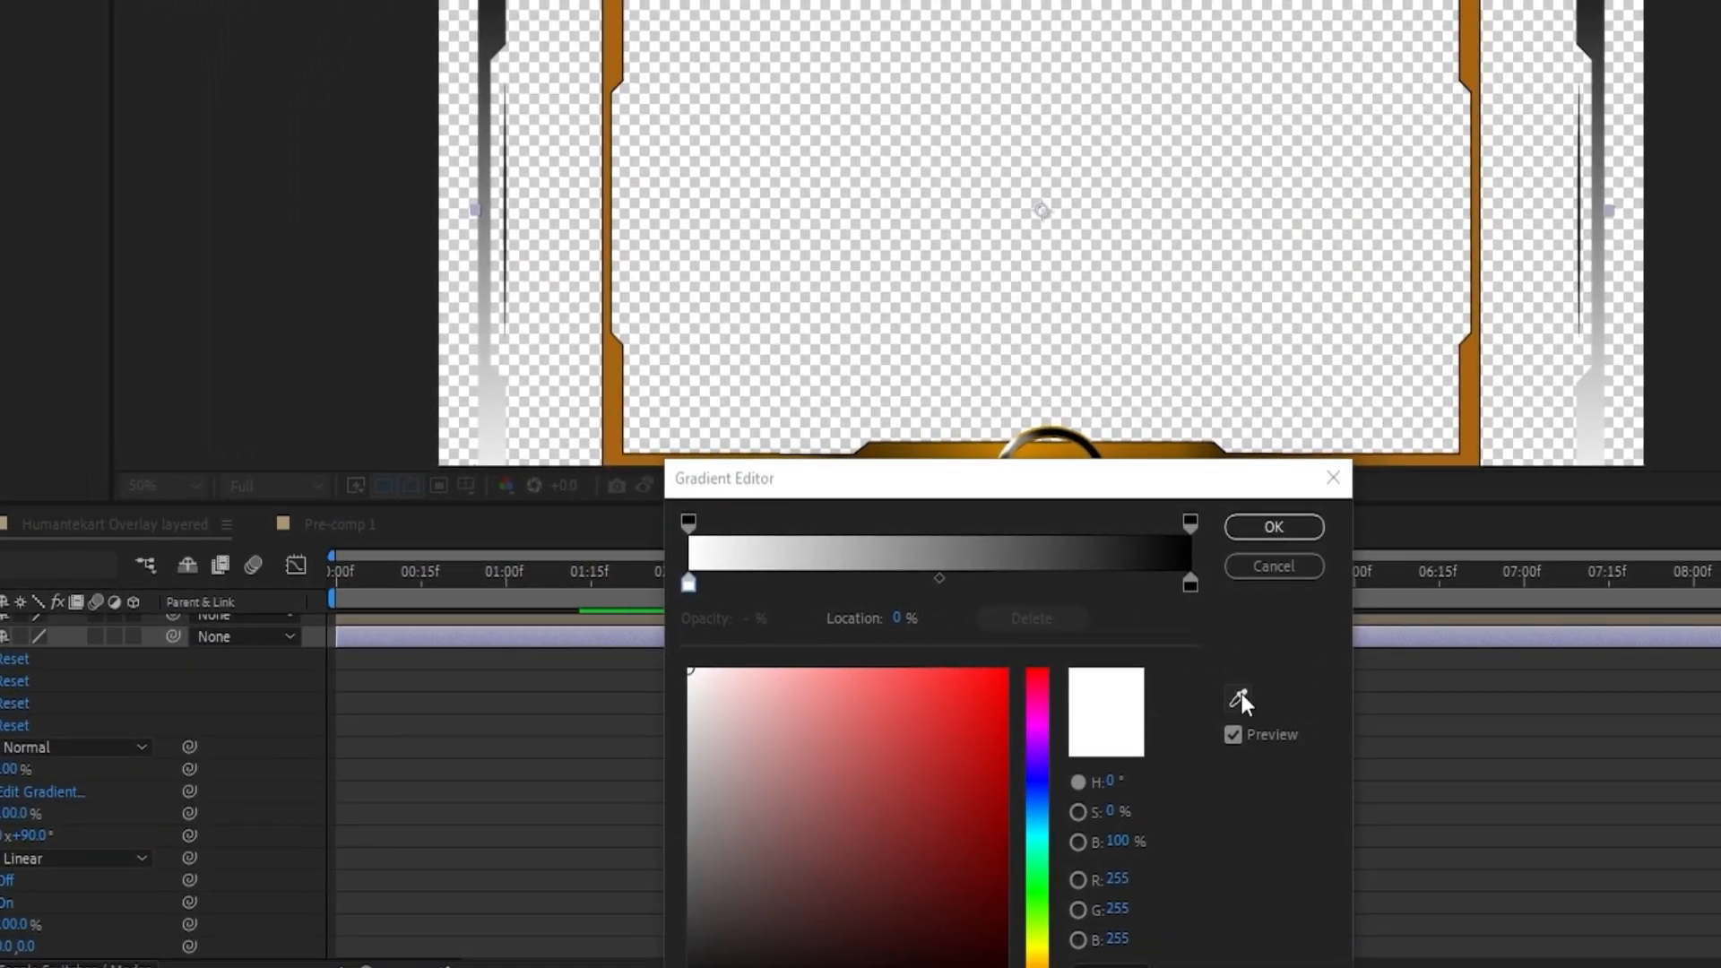
click(1711, 722)
click(1470, 408)
click(1655, 588)
click(1711, 722)
click(1664, 433)
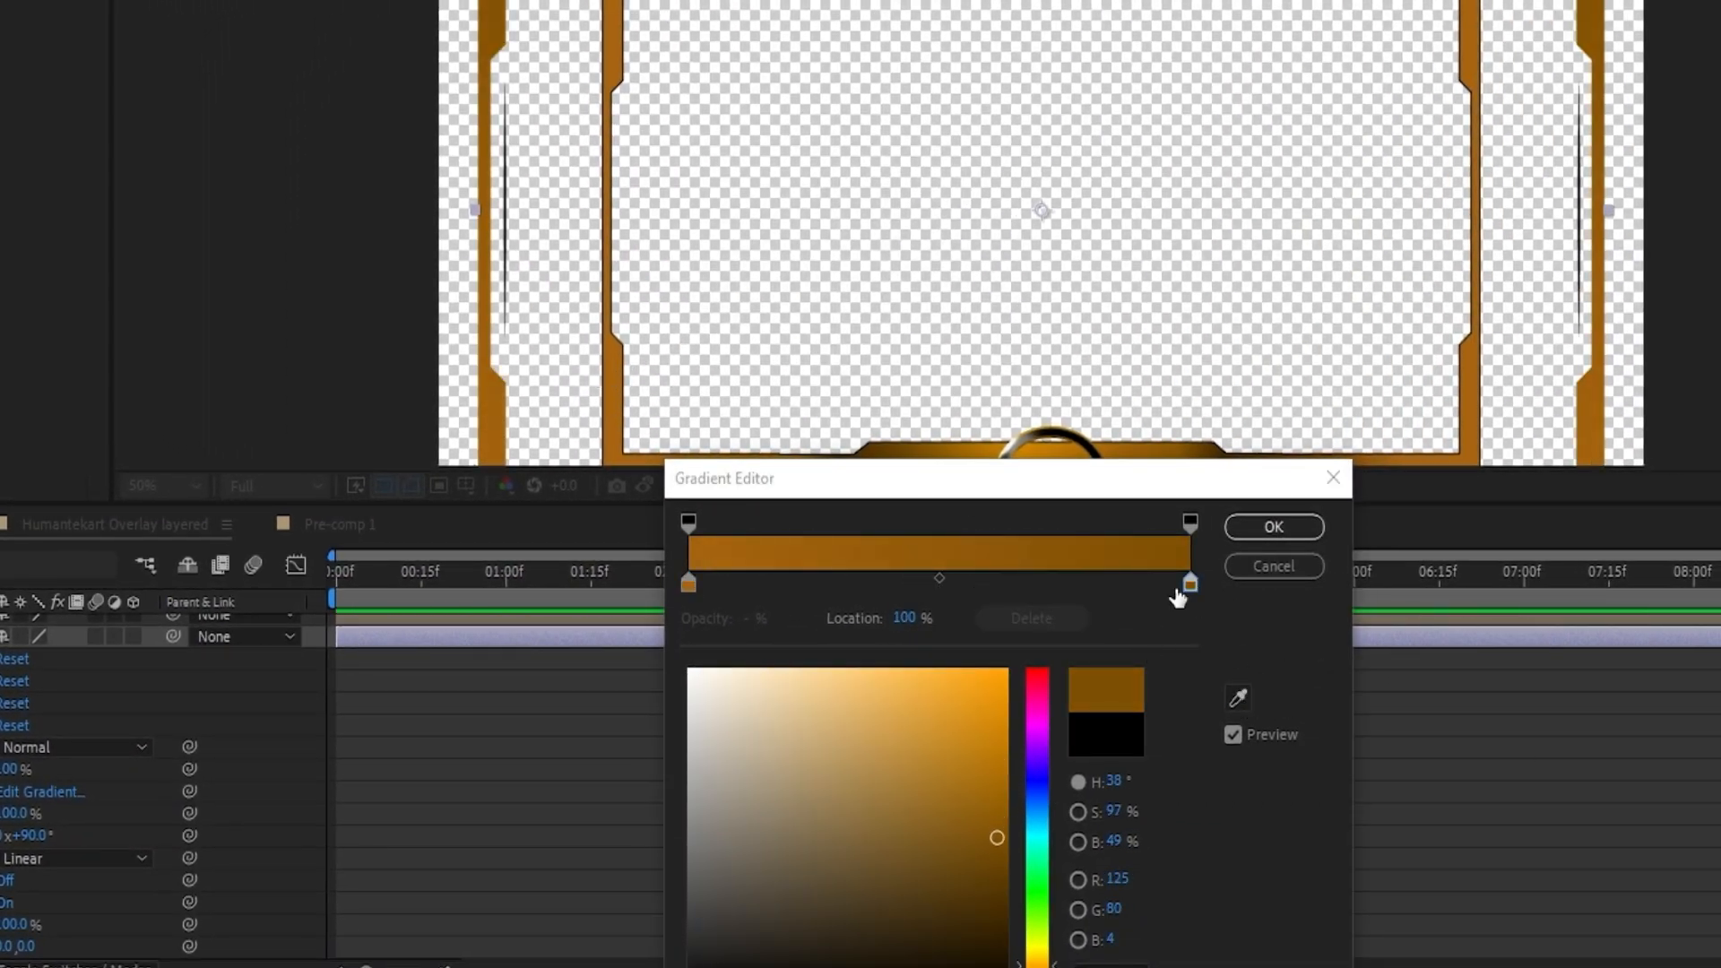
Move the gradient's dark gold-brown end stop to location 25%
drag(1188, 587, 803, 590)
click(904, 623)
text(50)
key(BackSpace)
key(BackSpace)
text(25)
key(Return)
click(43, 793)
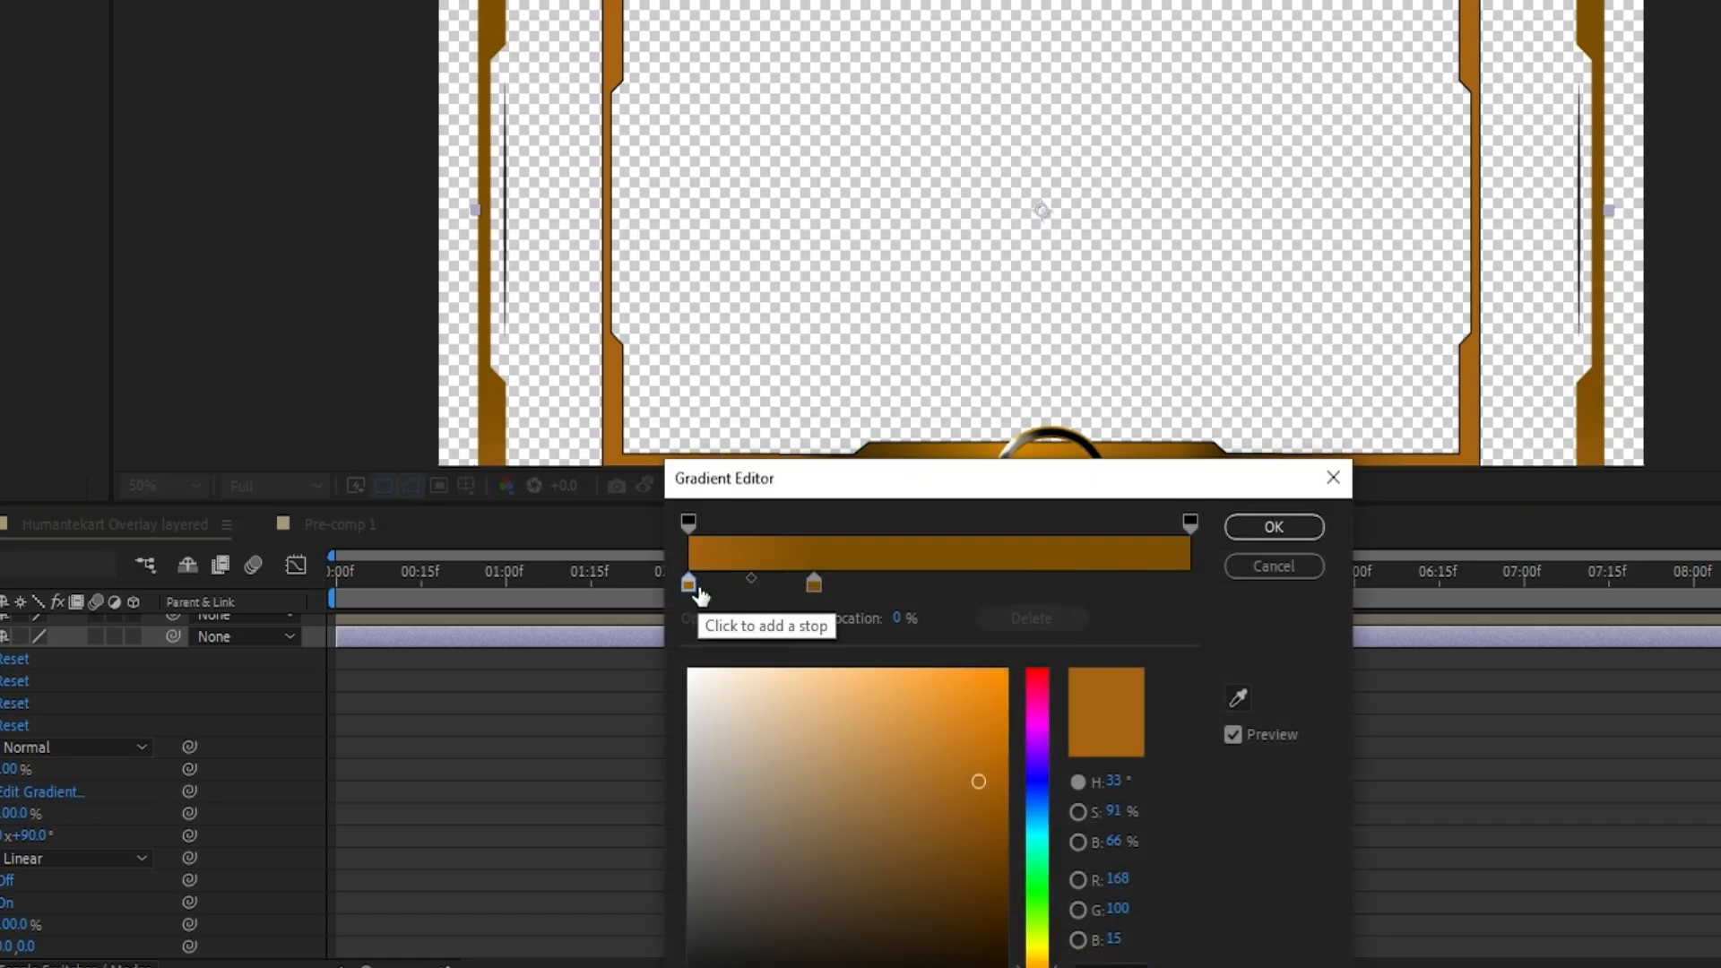
Add an orange-brown colour stop at location 50% and relocate the dark gold-brown stop to 75%
click(937, 588)
click(906, 619)
text(50)
click(814, 585)
text(75)
click(1056, 586)
click(830, 586)
click(907, 619)
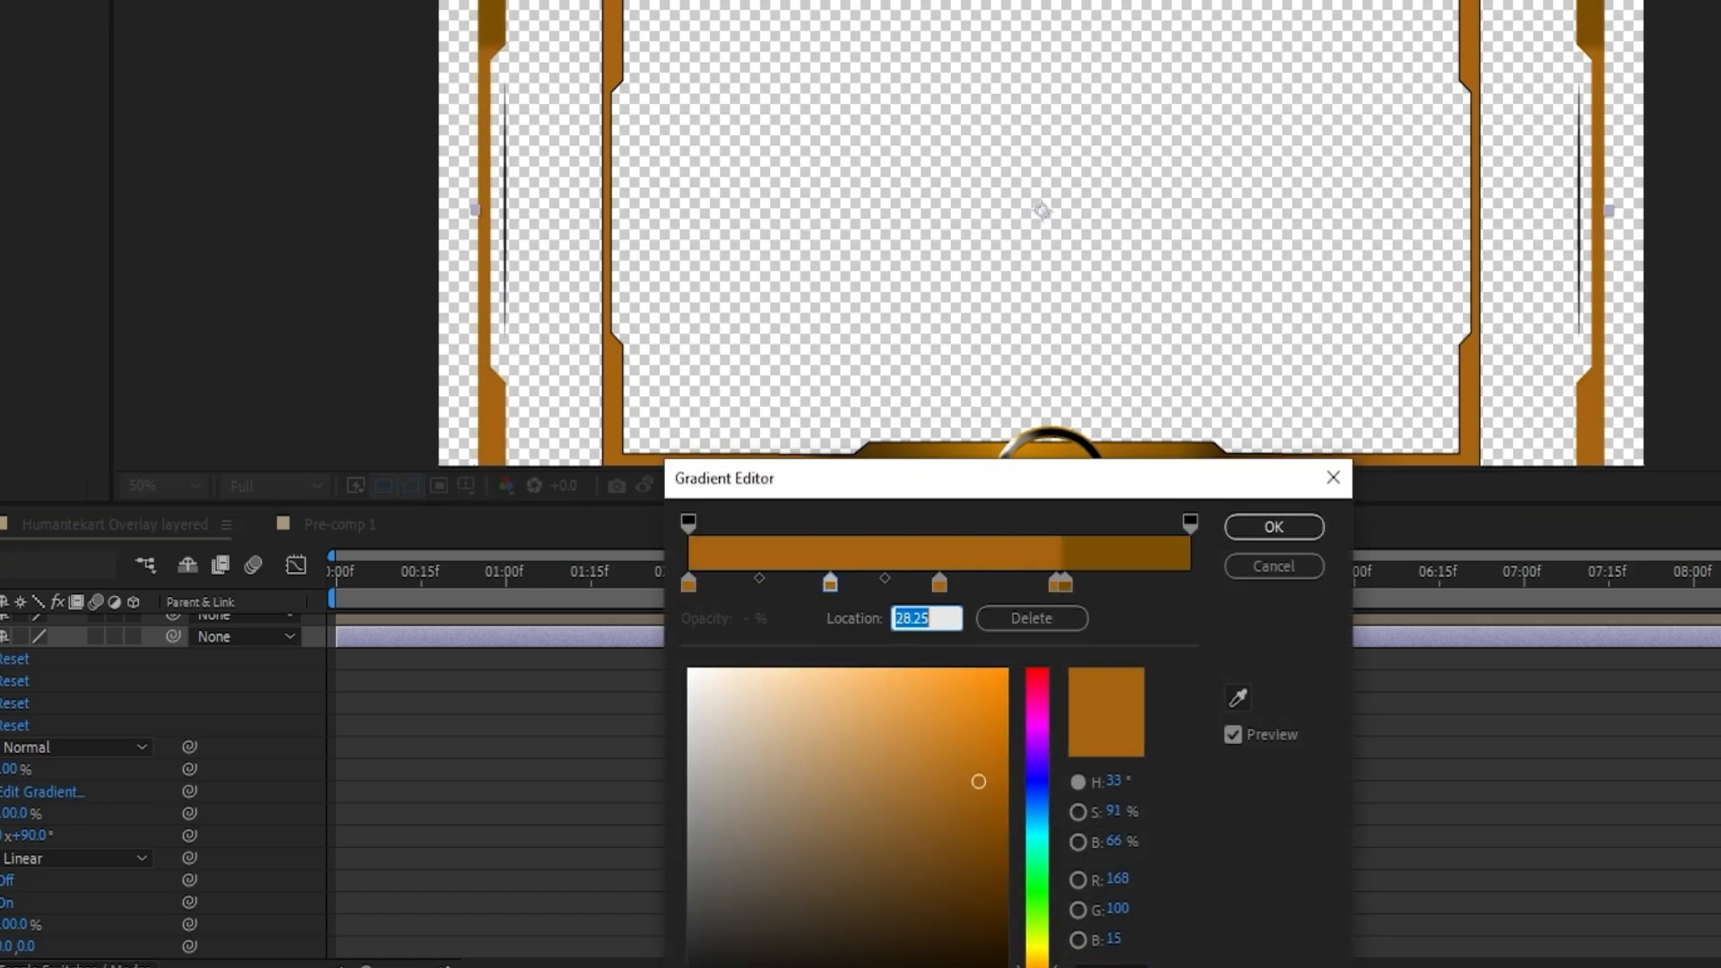
text(25)
key(Return)
click(1030, 619)
Add another dark gold-brown colour stop to the gradient at location 25%
click(1061, 587)
click(875, 587)
click(907, 618)
text(25)
key(Return)
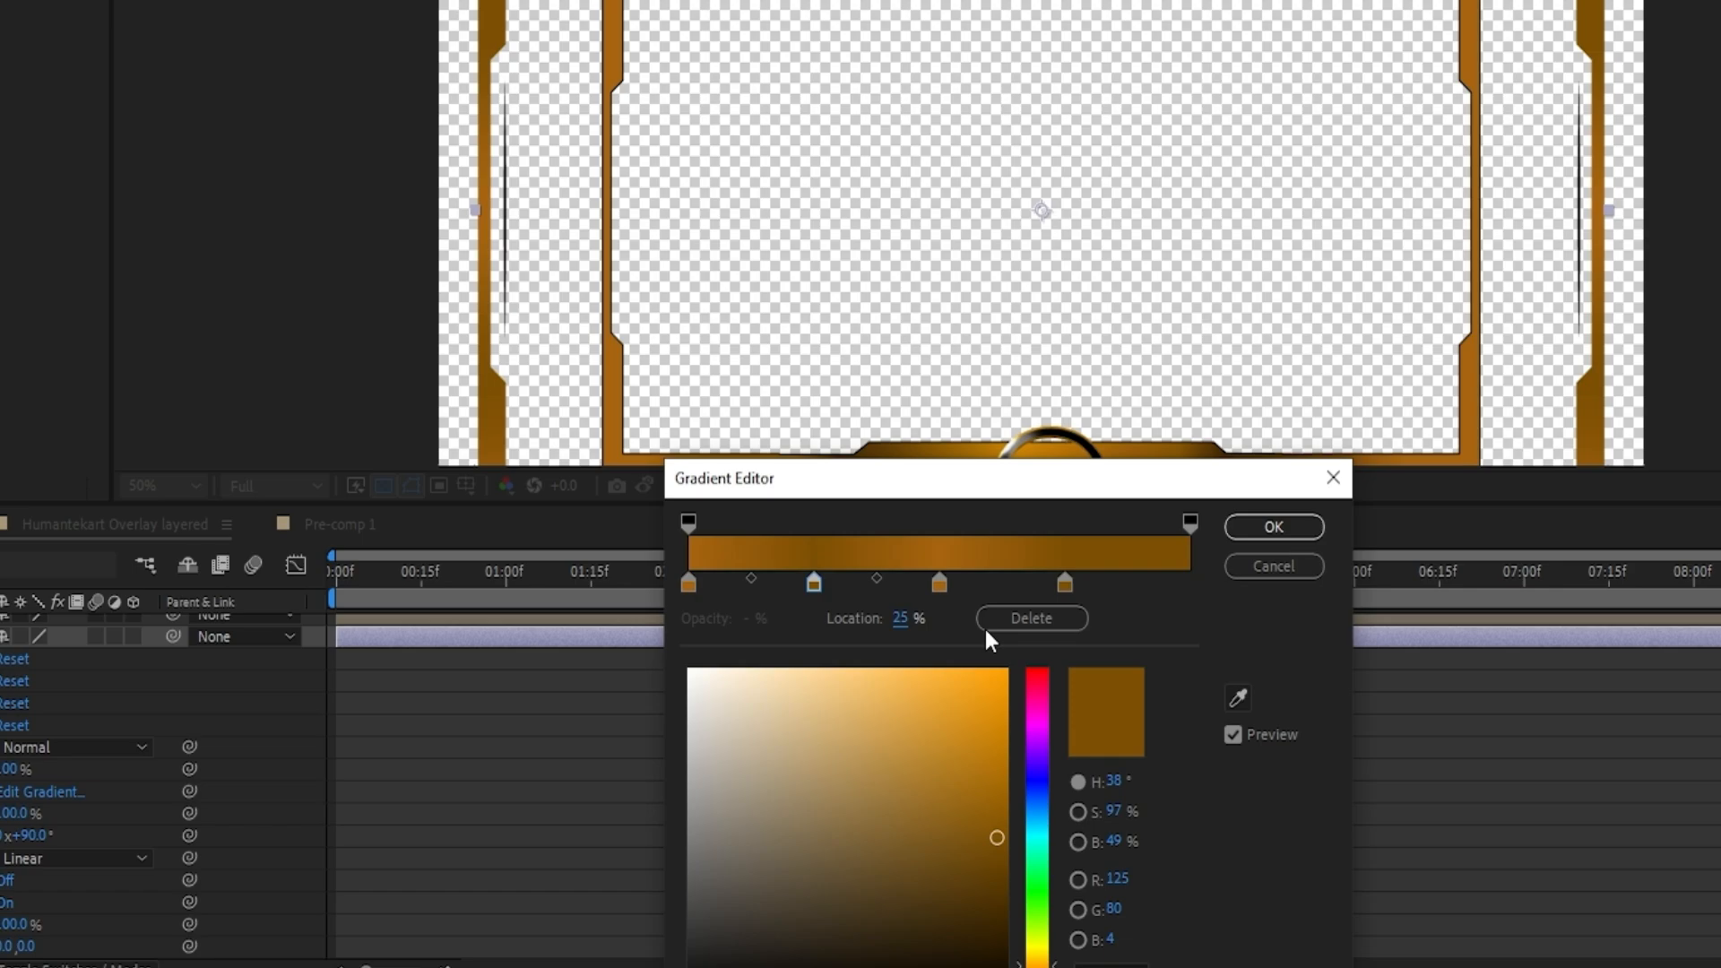
Add an orange-brown colour stop at location 100% and accept the edited gradient
click(939, 585)
drag(980, 587, 1205, 587)
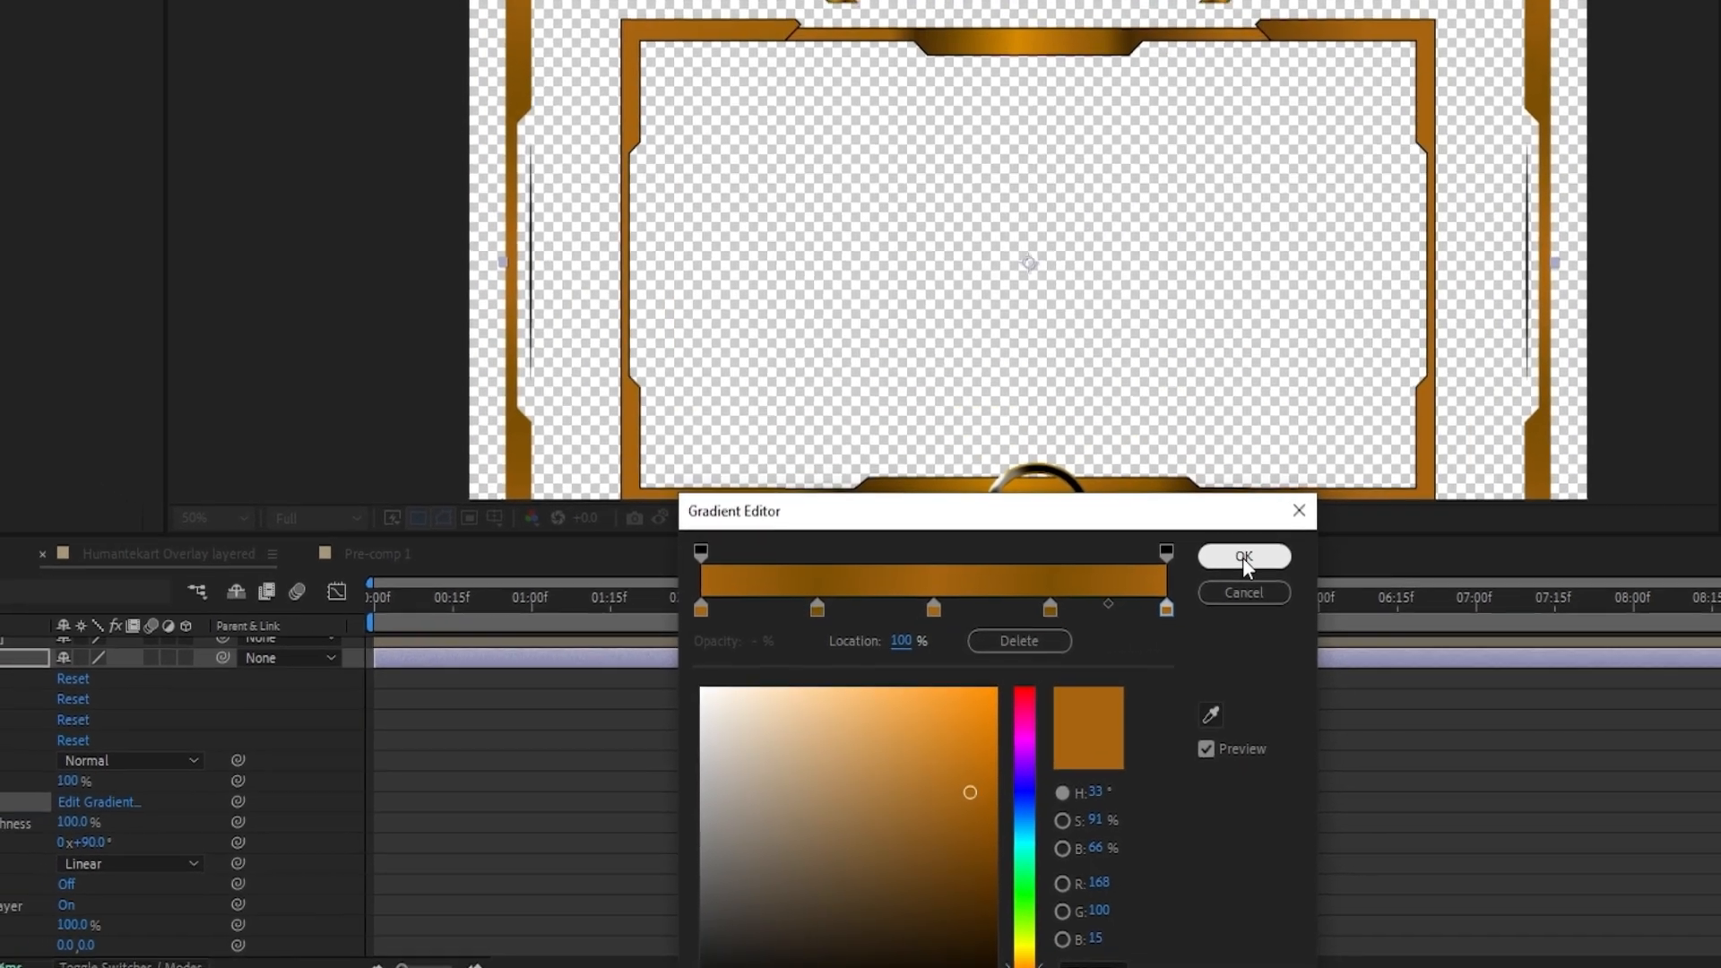
click(1243, 558)
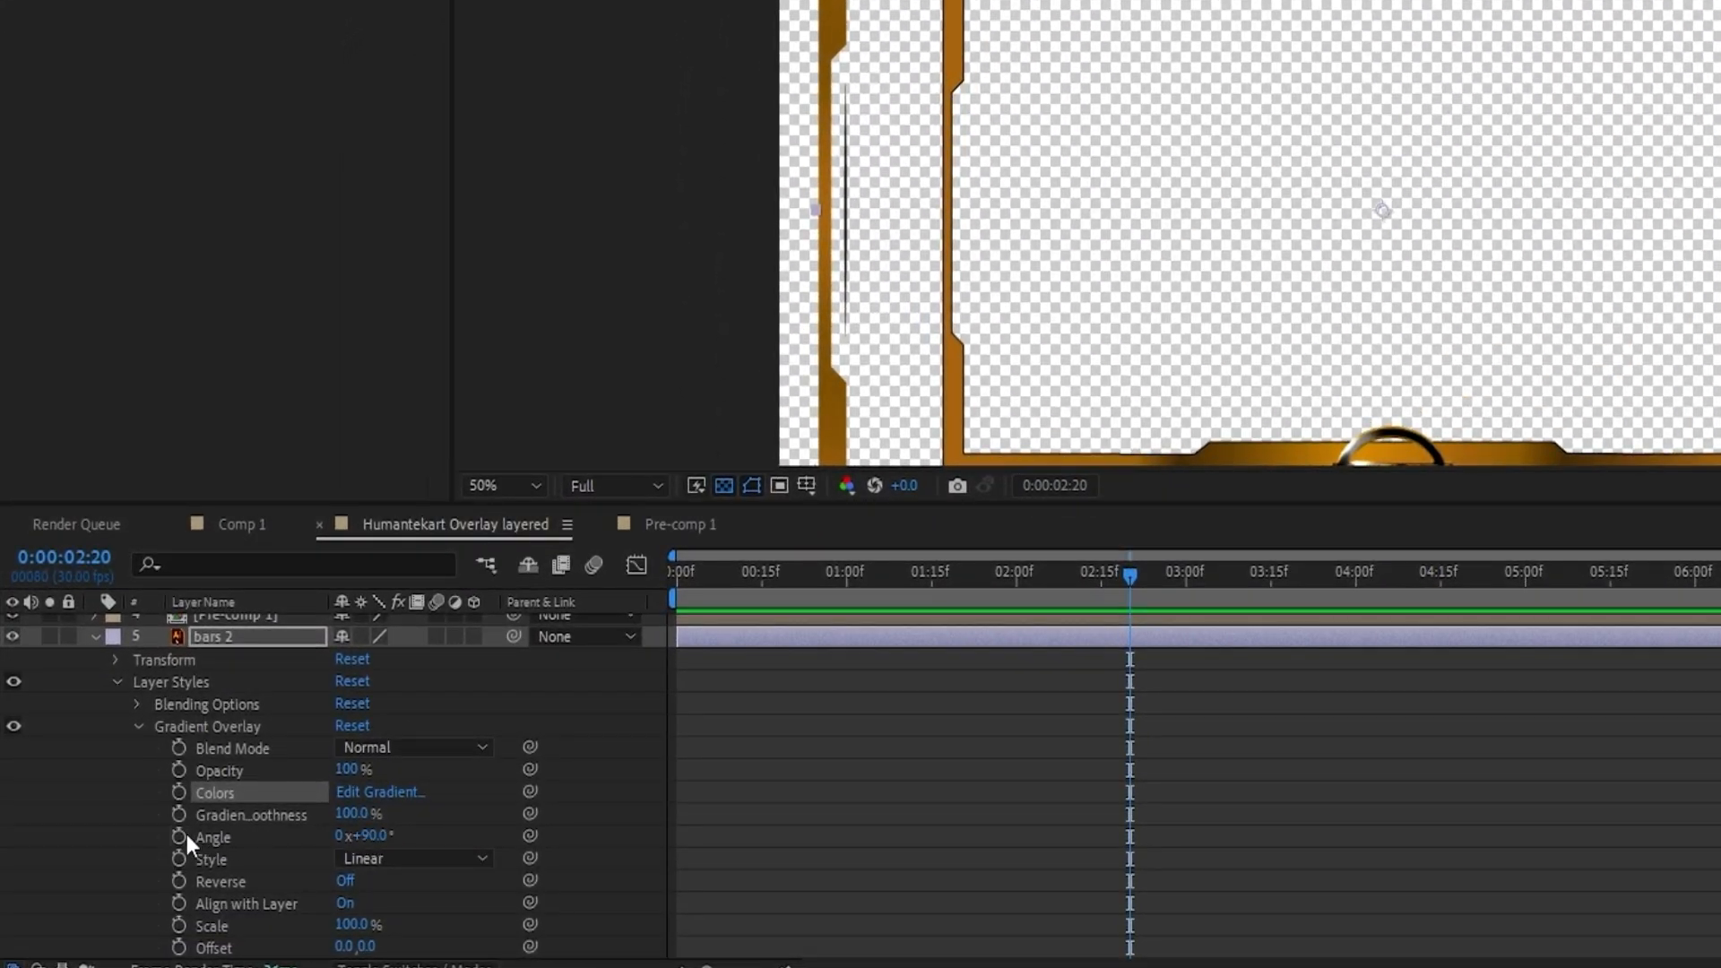
Keyframe the bars 2 Gradient Overlay Angle from 0x+90° at 0:00 to 2x+90° at 9:29
click(182, 835)
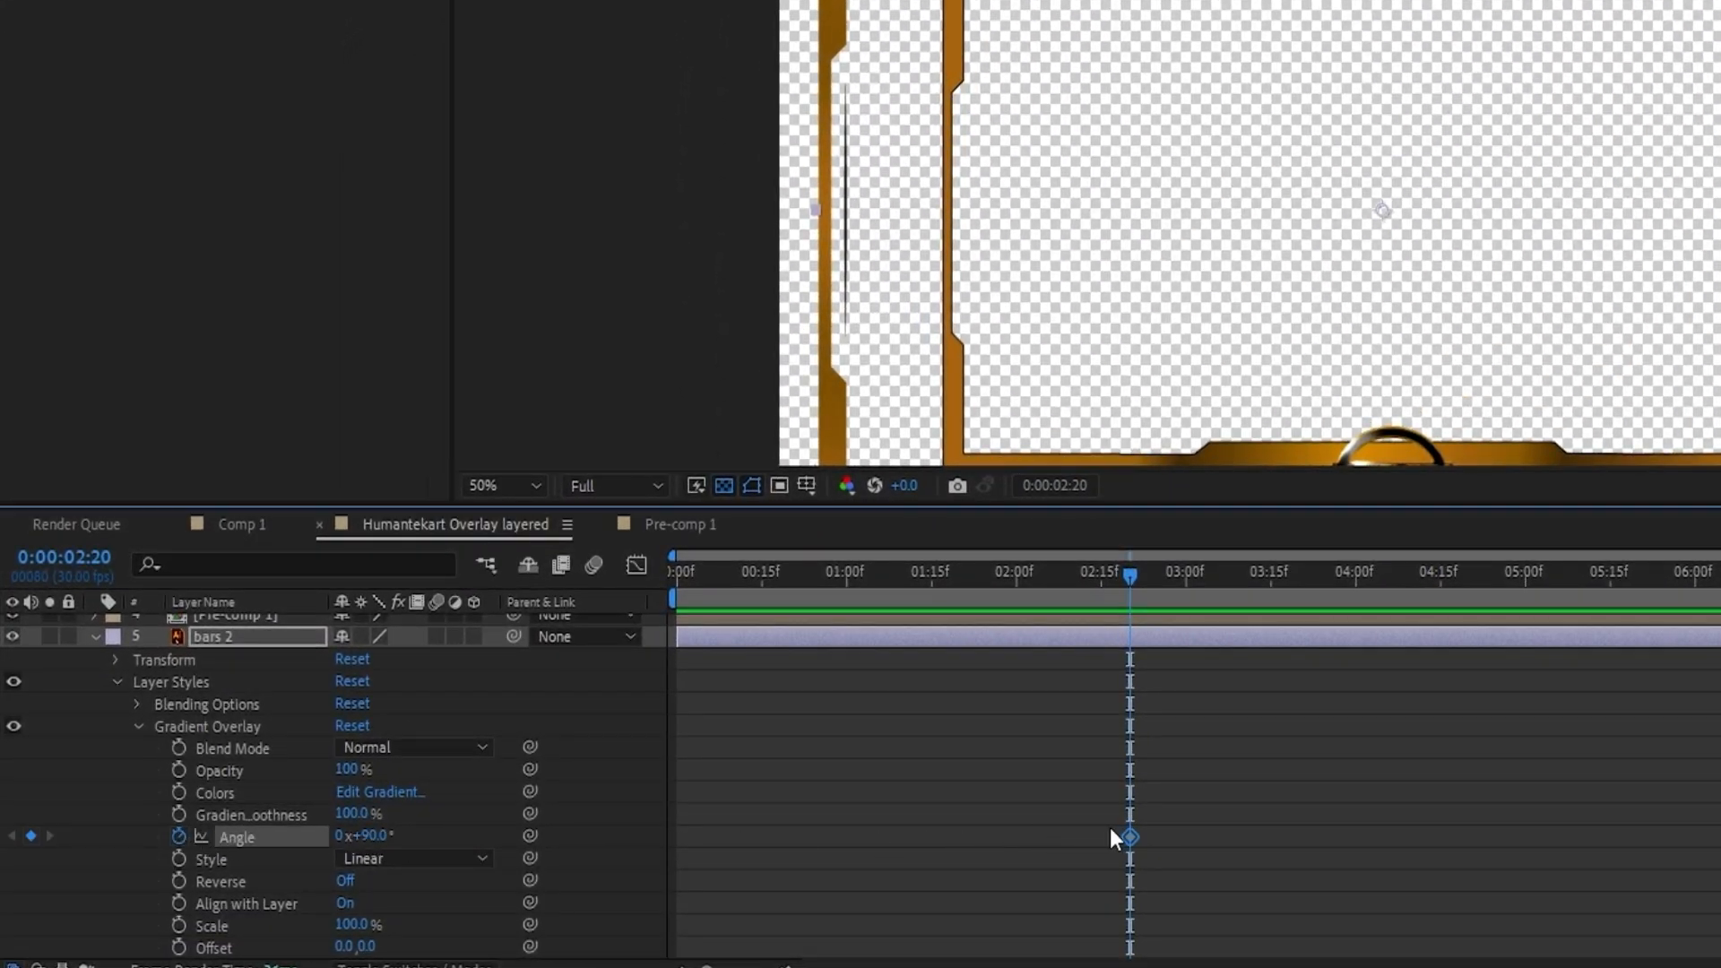
drag(1121, 836, 674, 848)
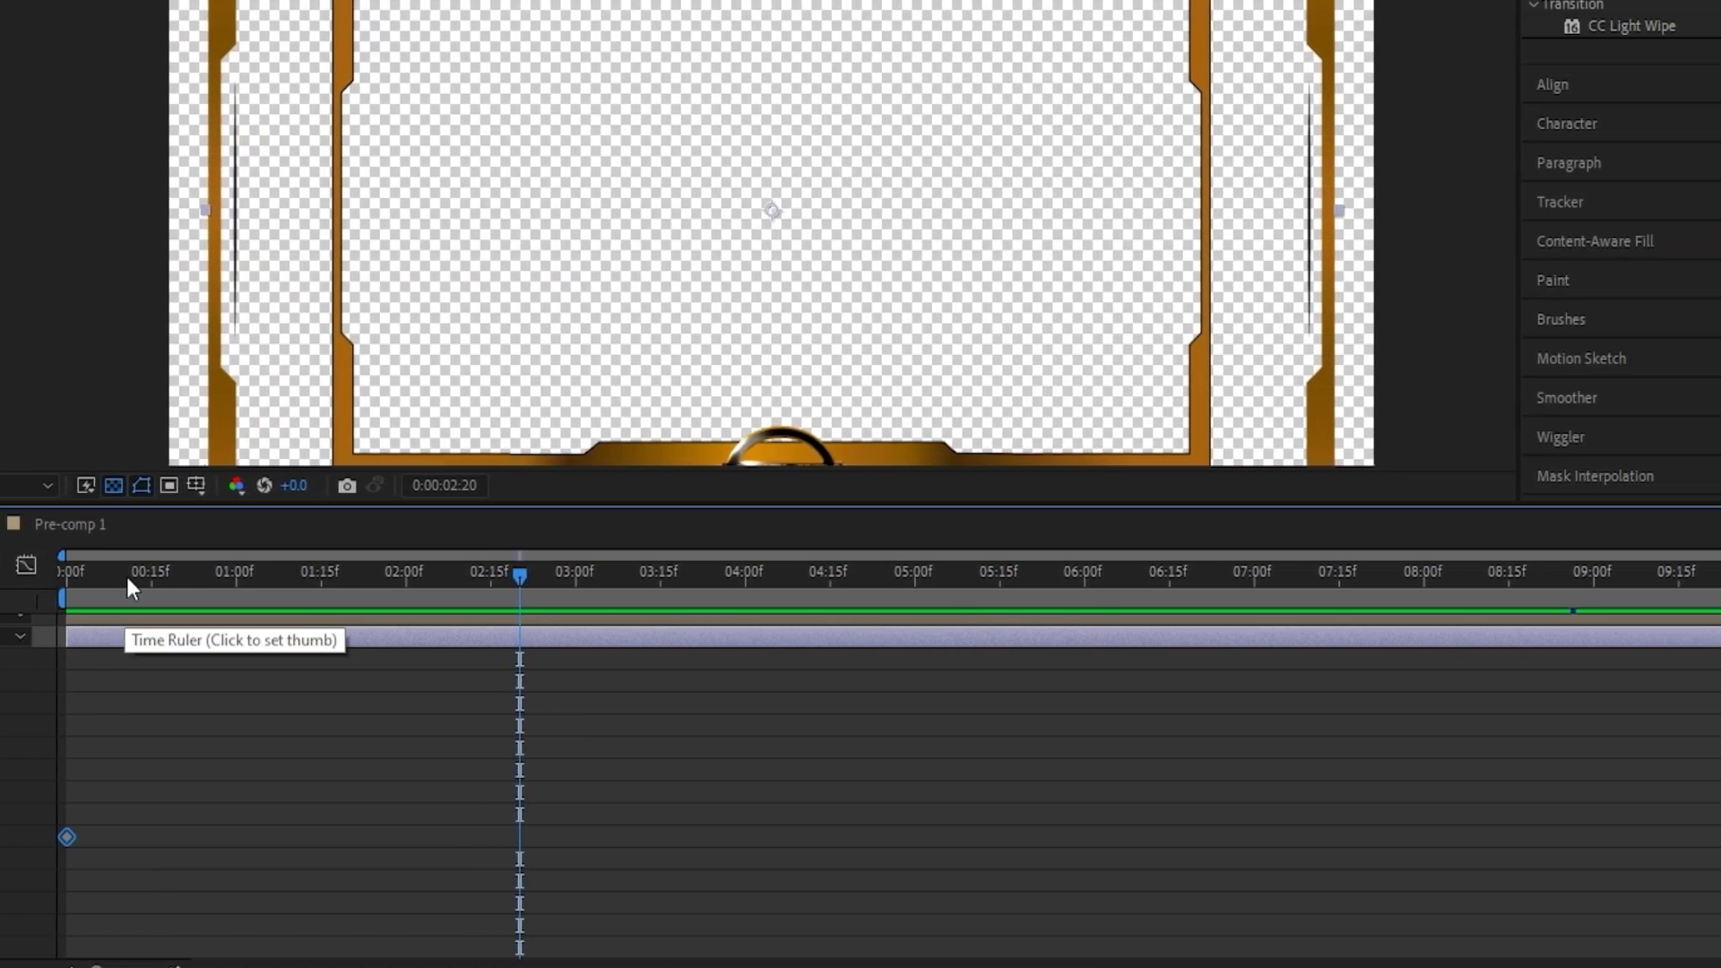
drag(590, 581, 1694, 603)
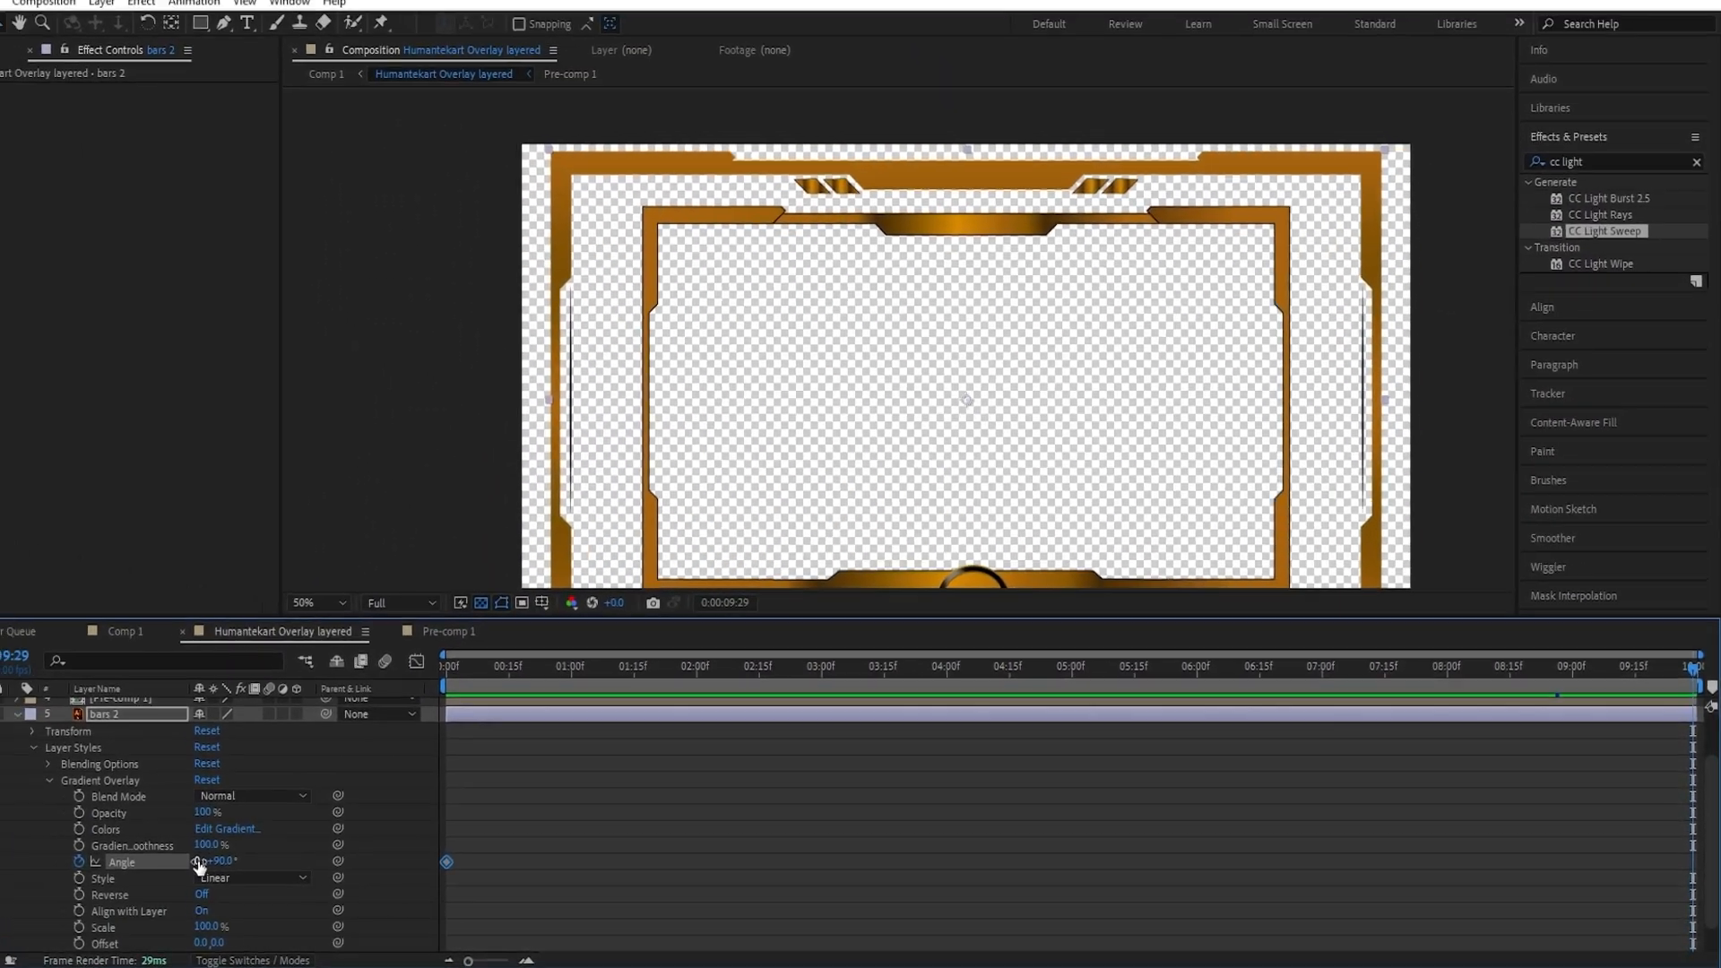
click(198, 862)
text(2)
key(Return)
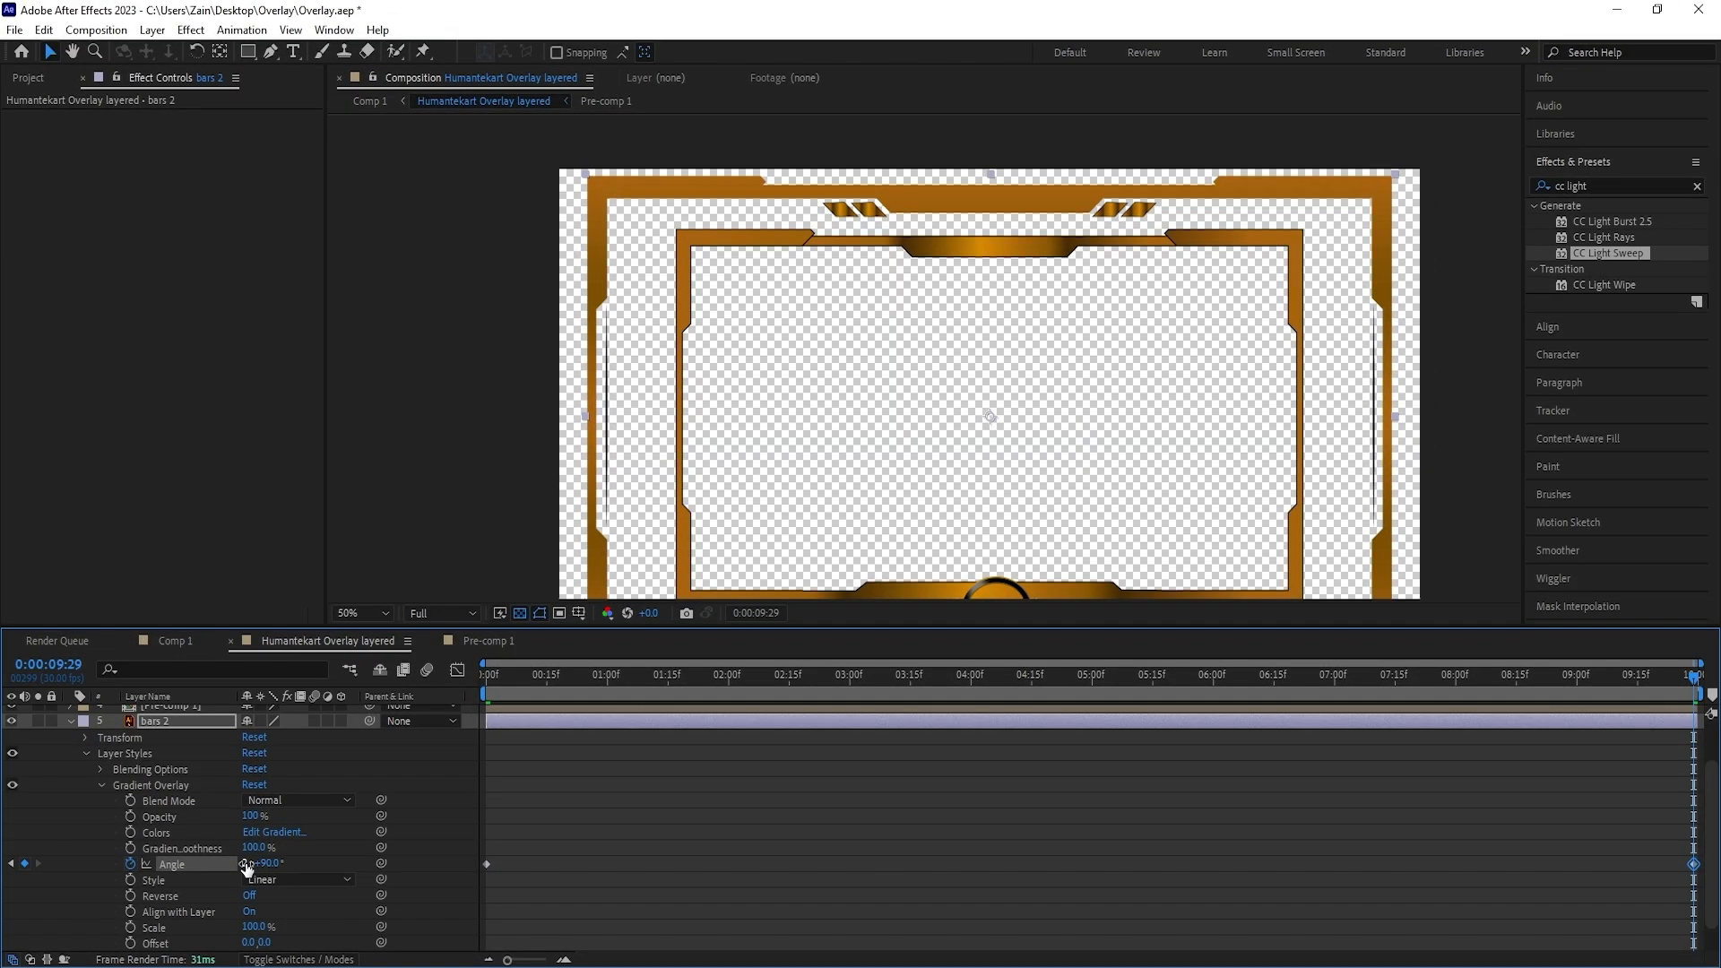
scroll(874, 811, down, 1)
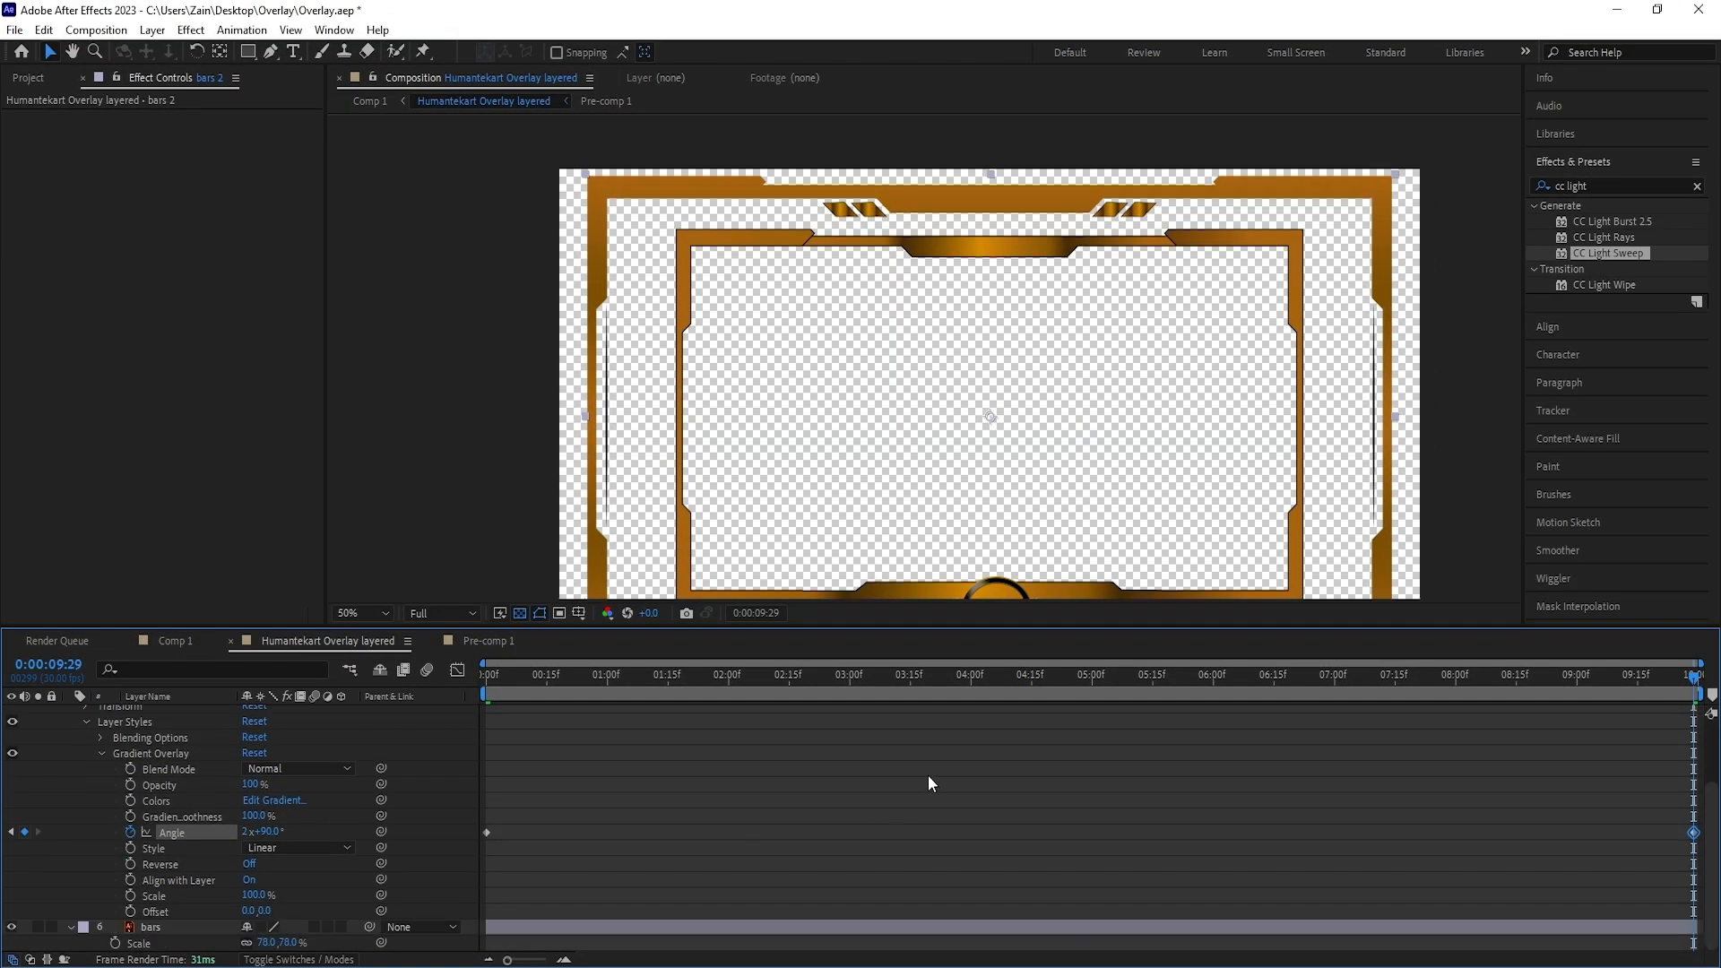
Preview the rotating gradient and apply Easy Ease to both Angle keyframes
drag(842, 670, 590, 852)
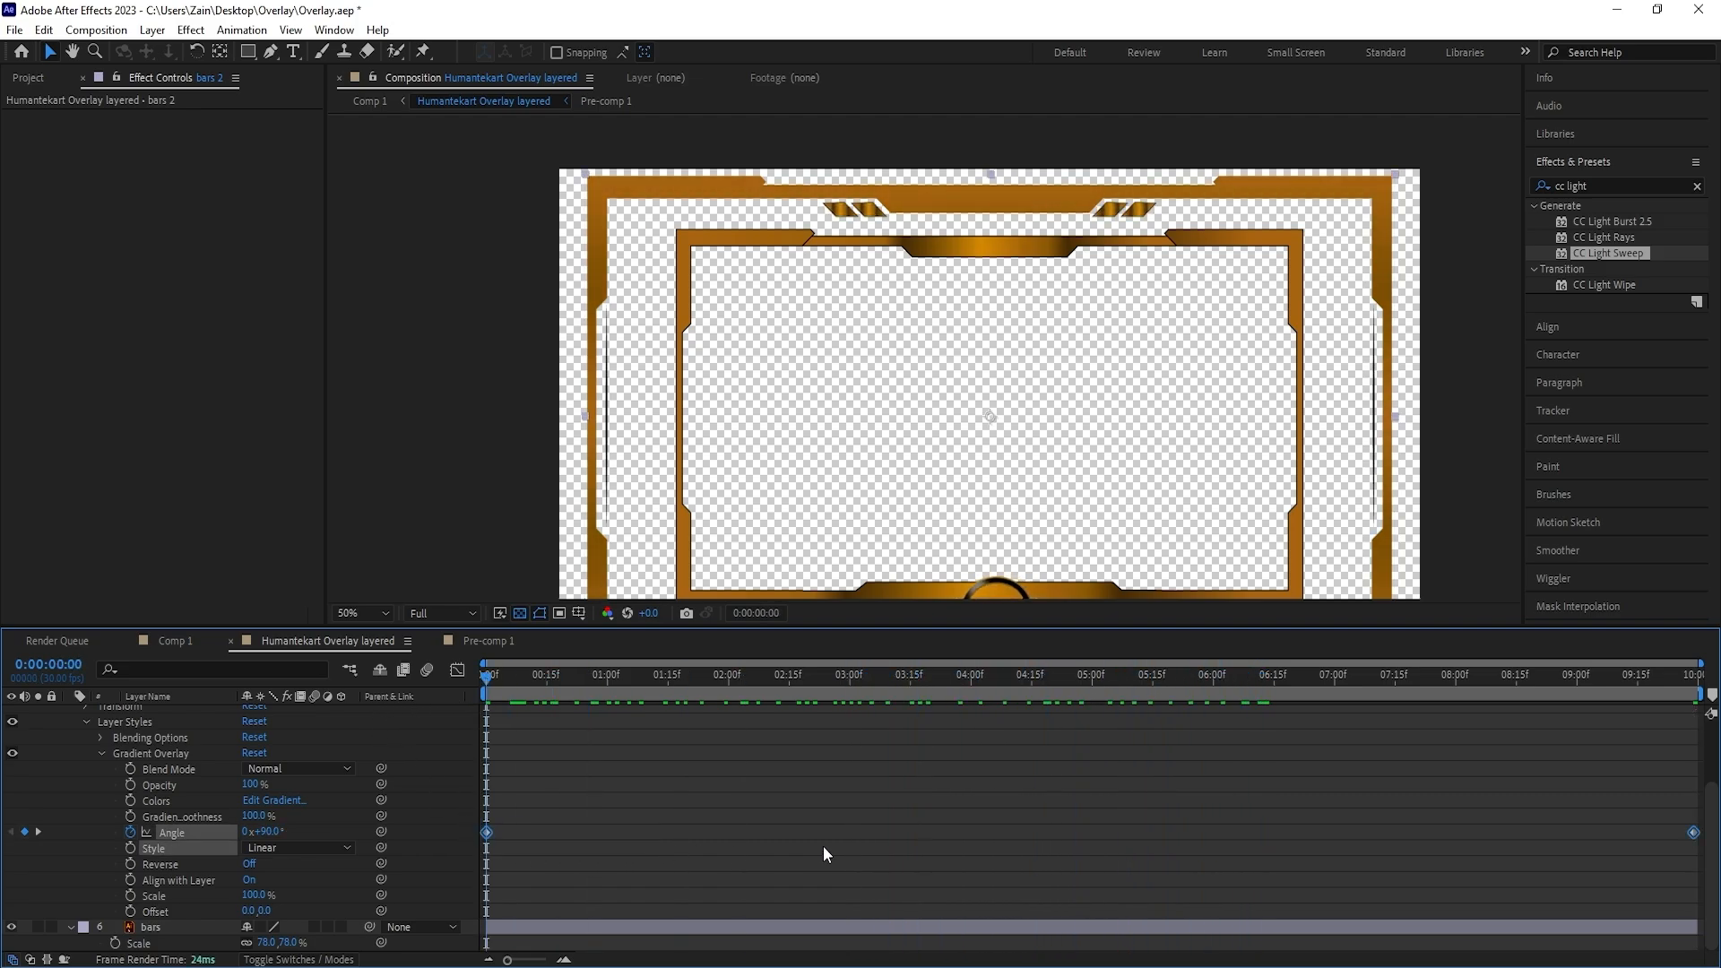
right_click(1695, 835)
mouse_move(1637, 816)
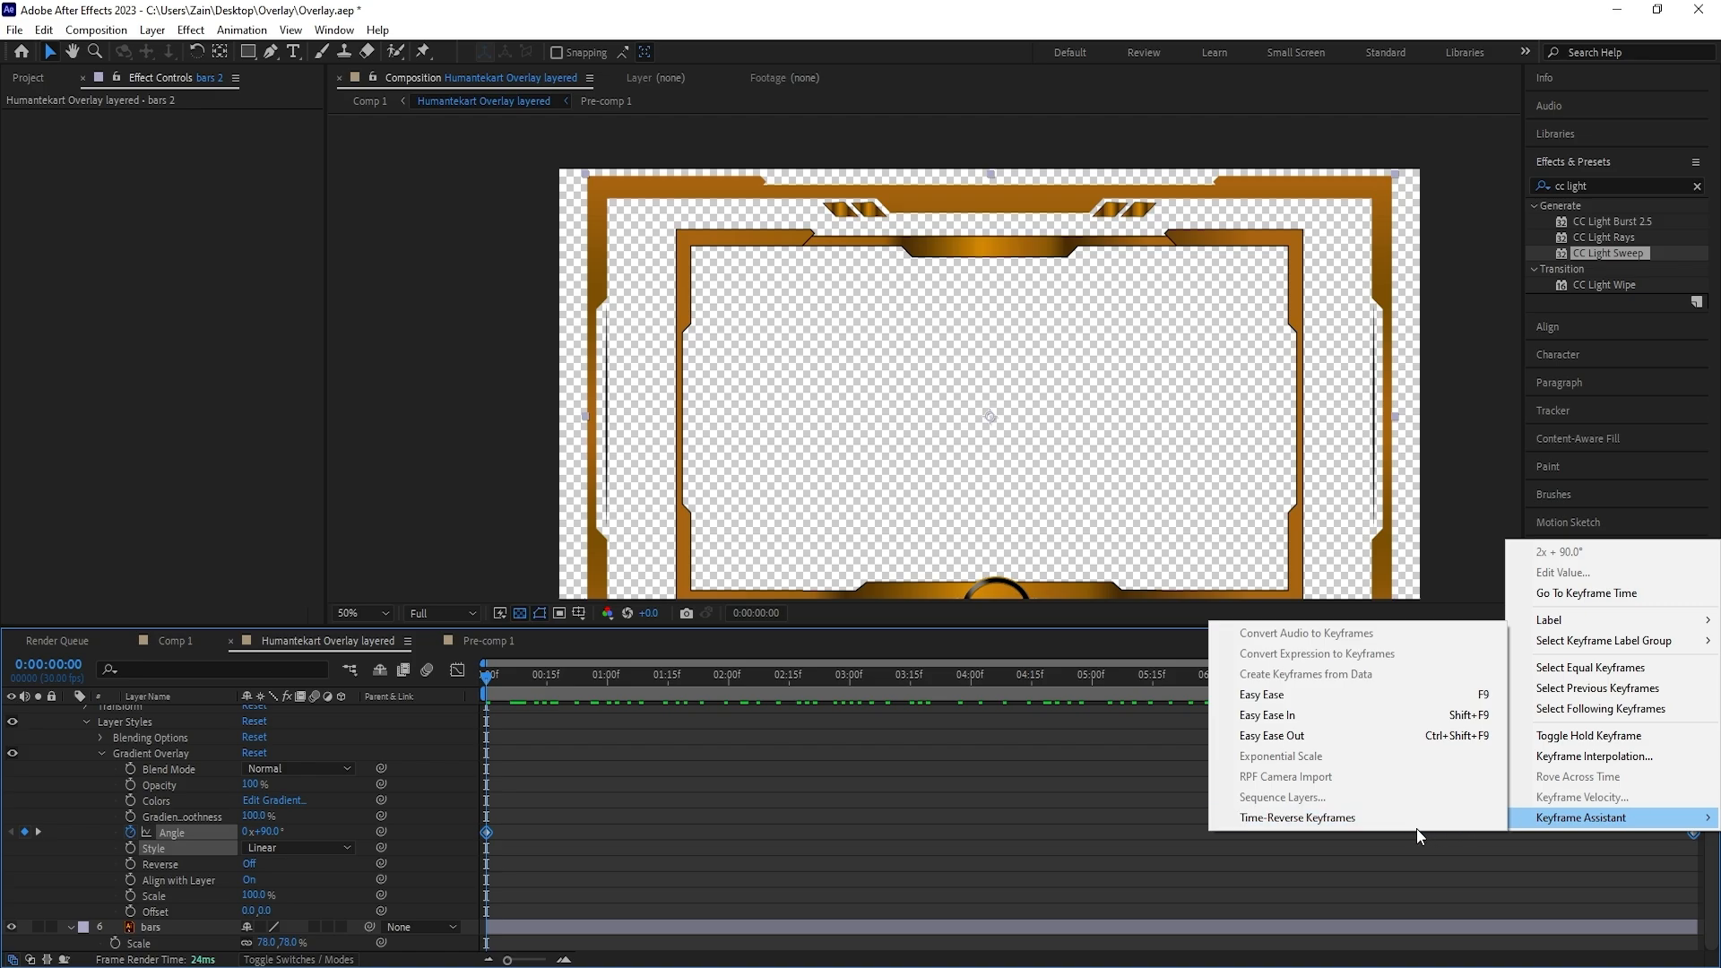
click(1358, 706)
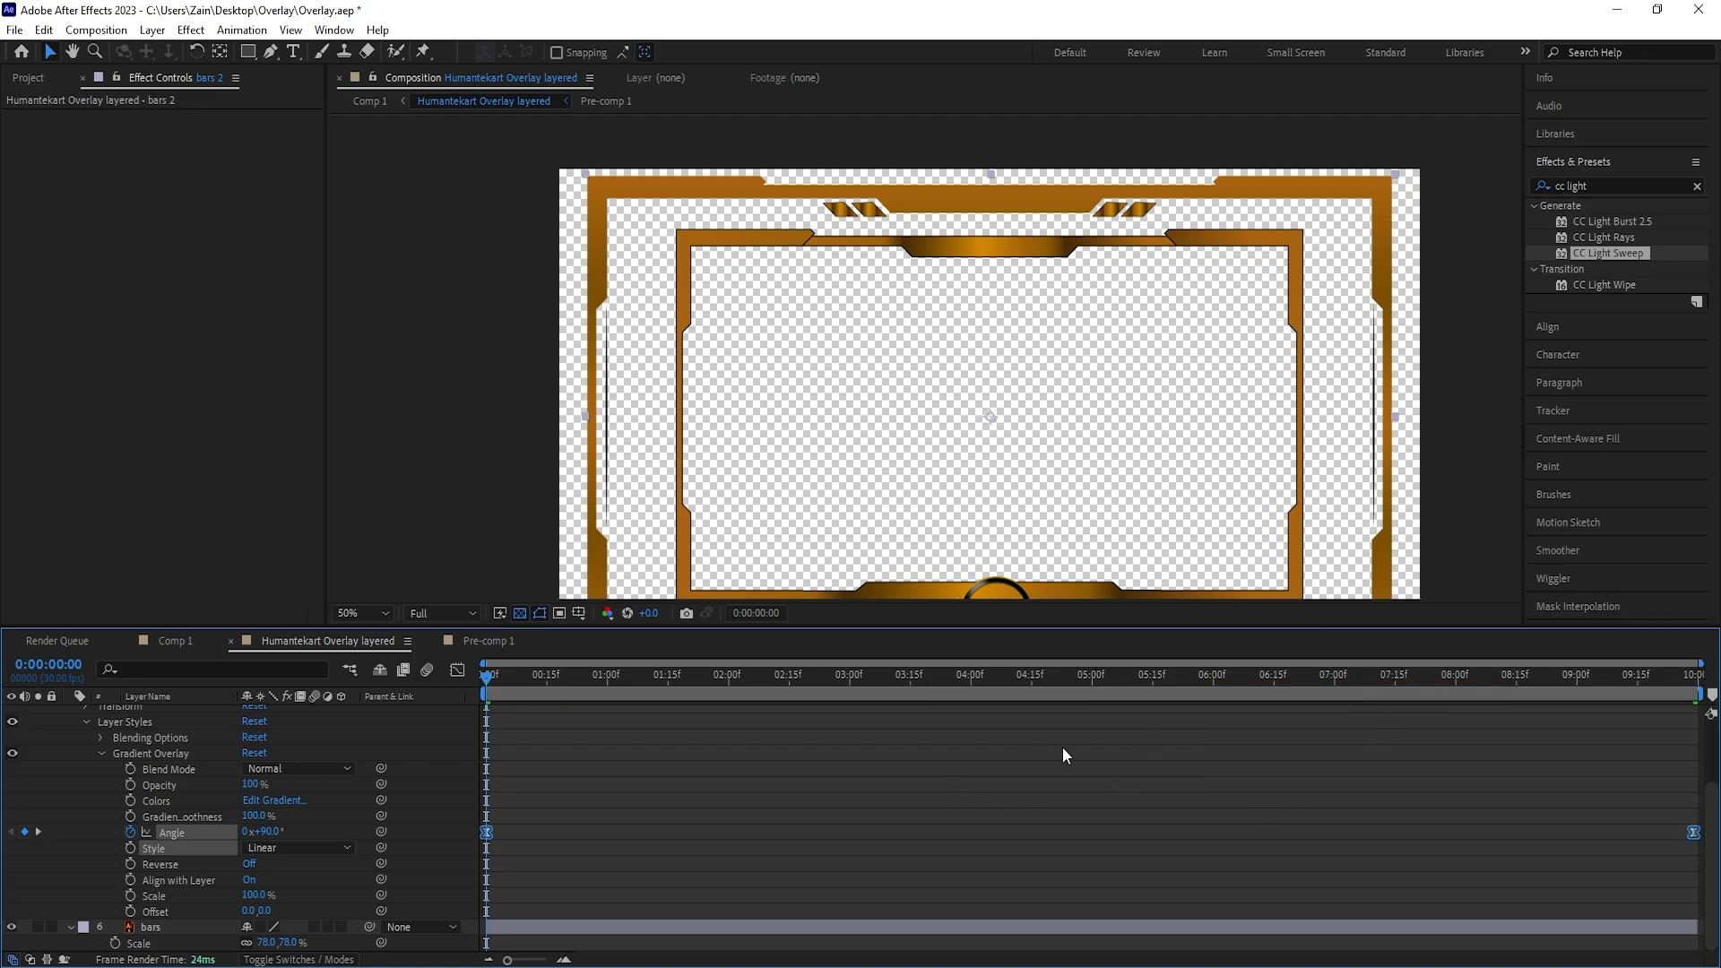
Collapse the bars 2 properties and hide the original bars layer
key(u)
key(u)
click(156, 819)
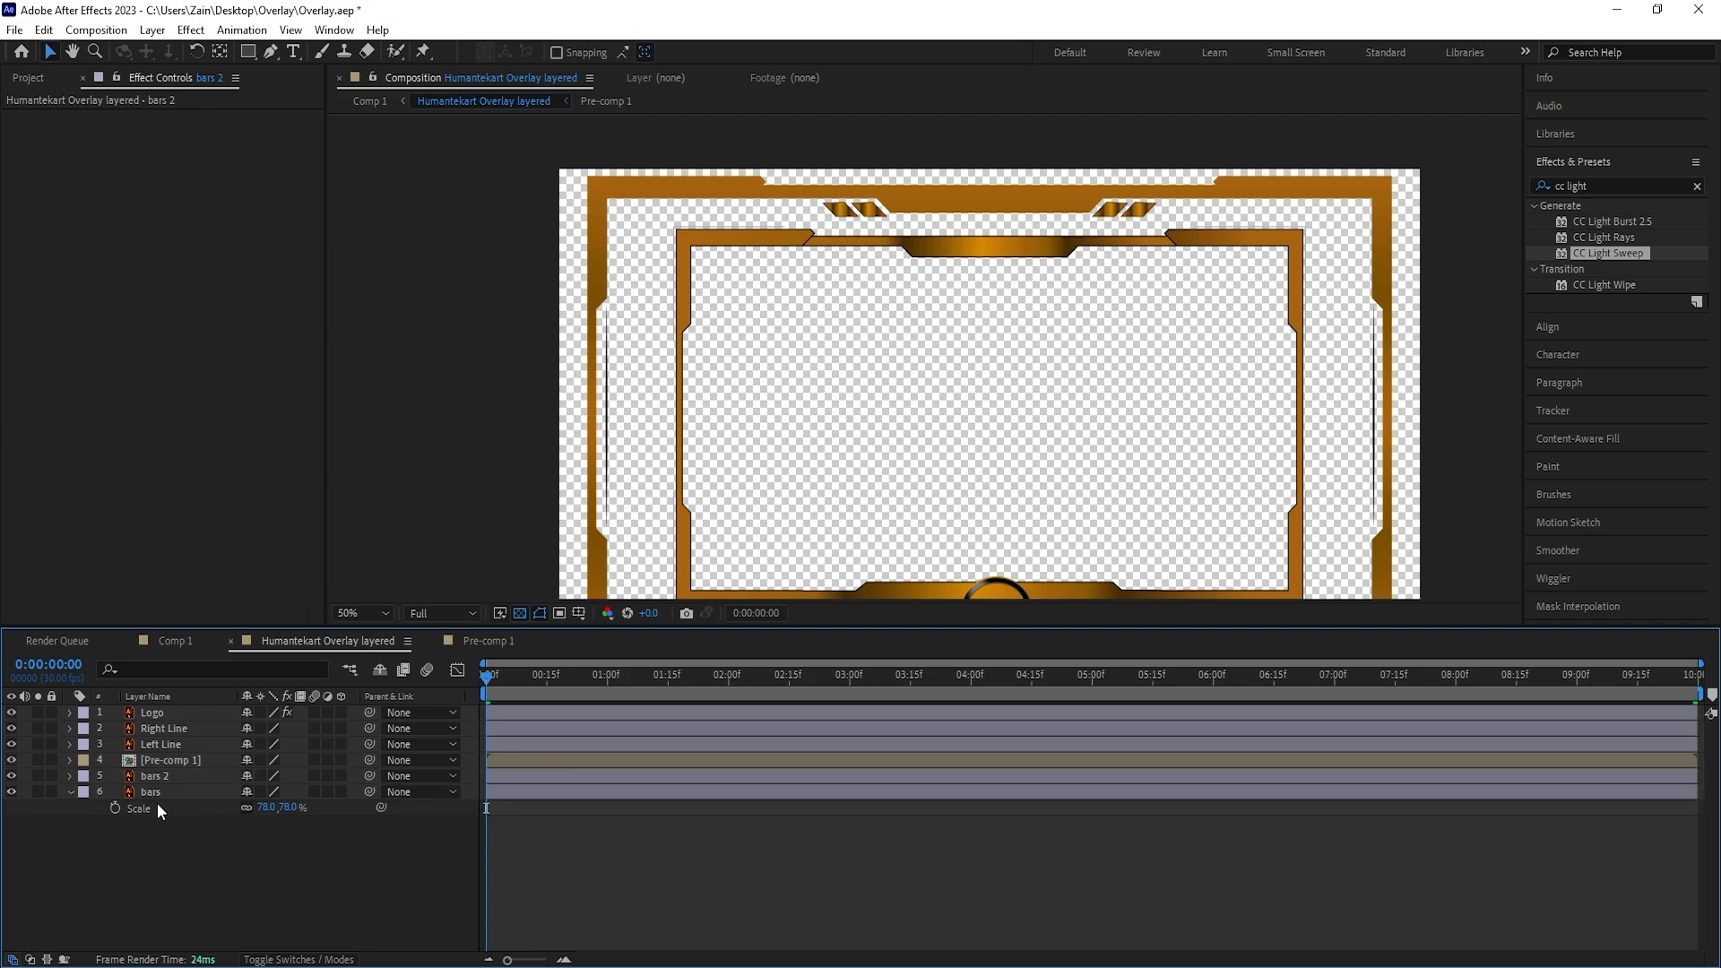
click(151, 792)
click(12, 792)
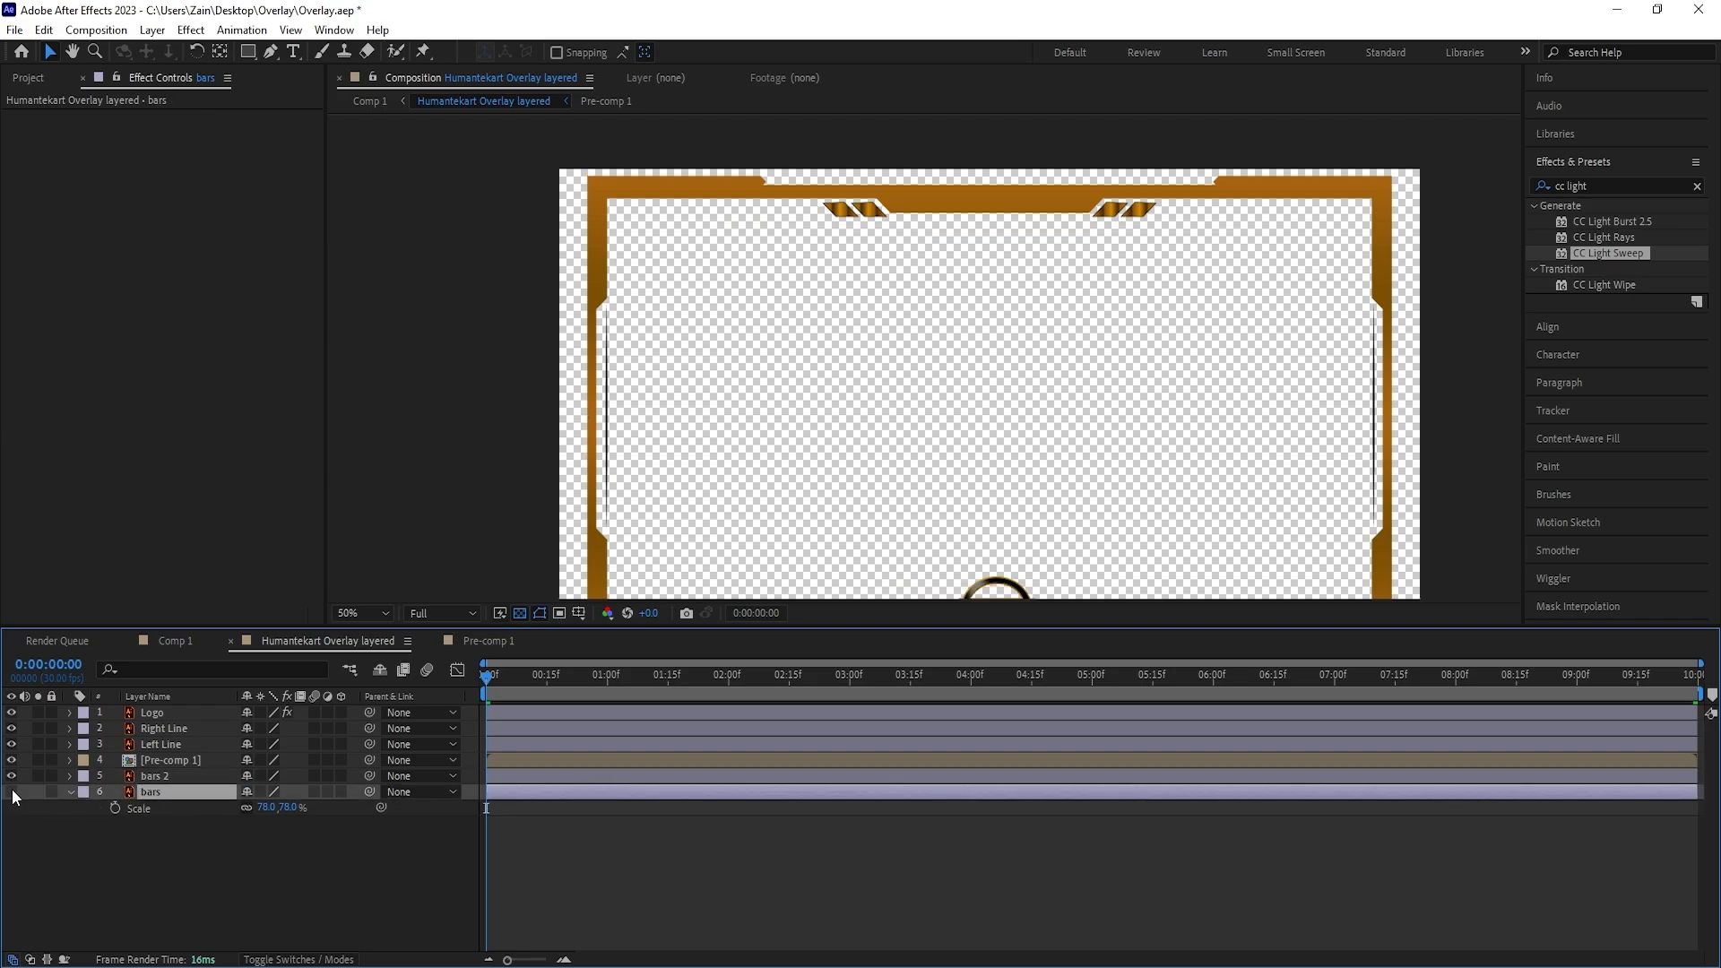
Pre-compose the bars 2 layer as bars 2 Comp 1, moving all attributes into the new composition
click(158, 780)
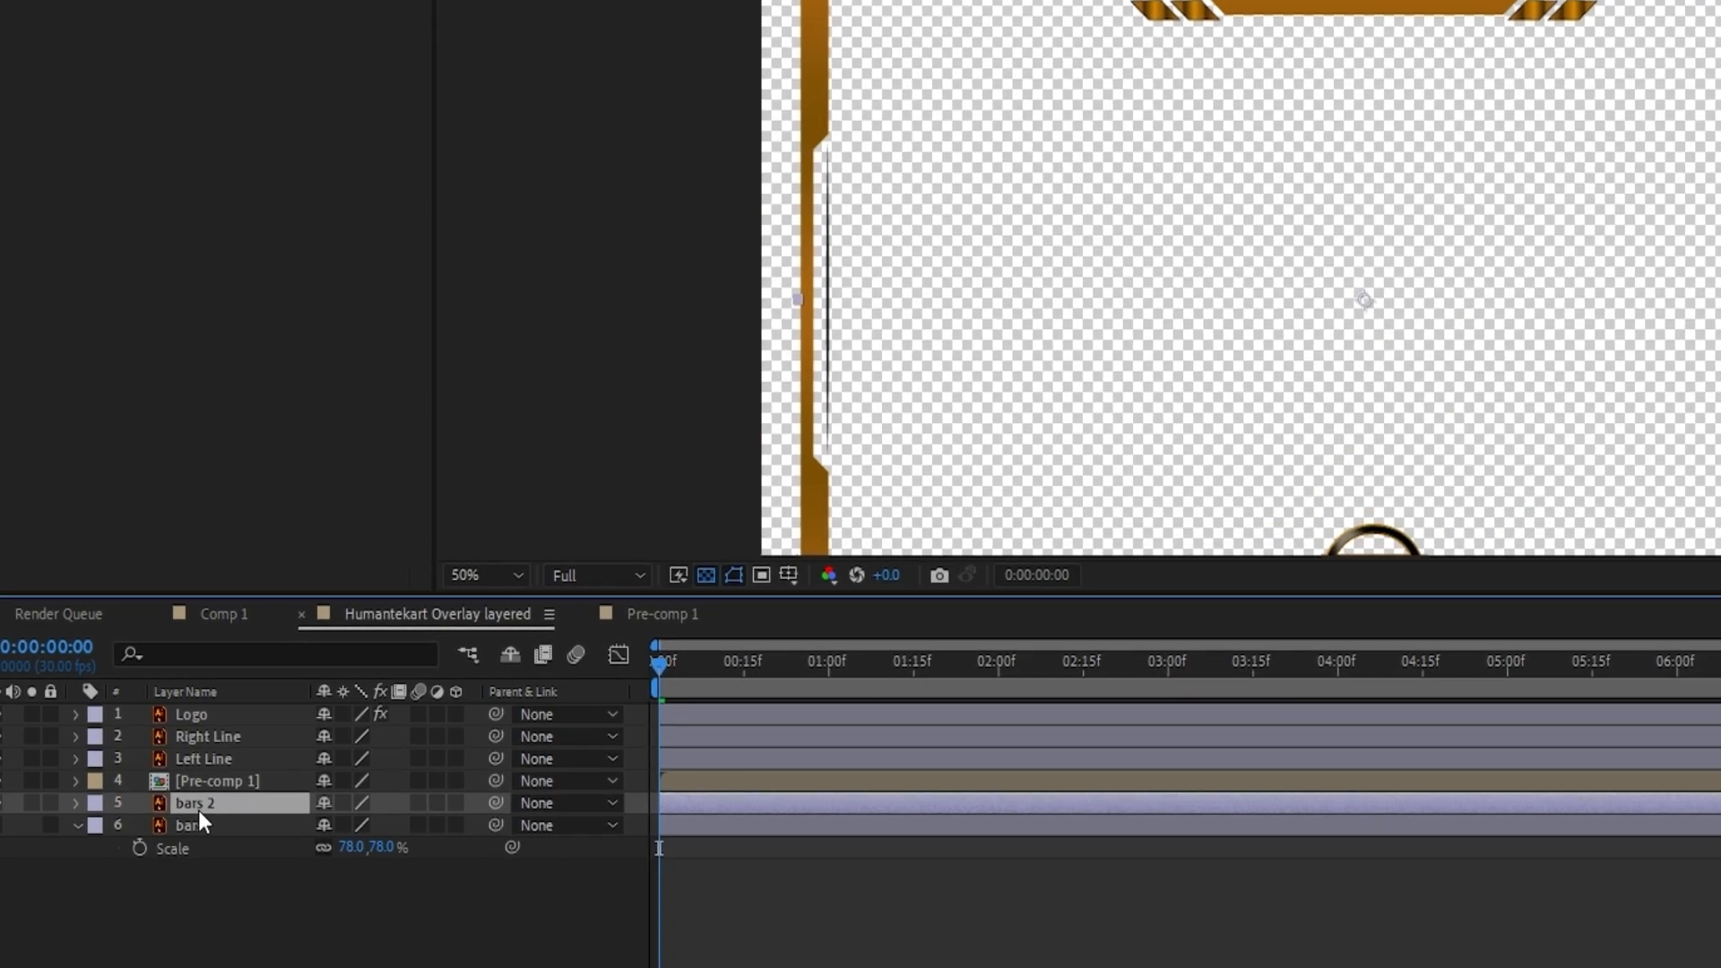
right_click(196, 810)
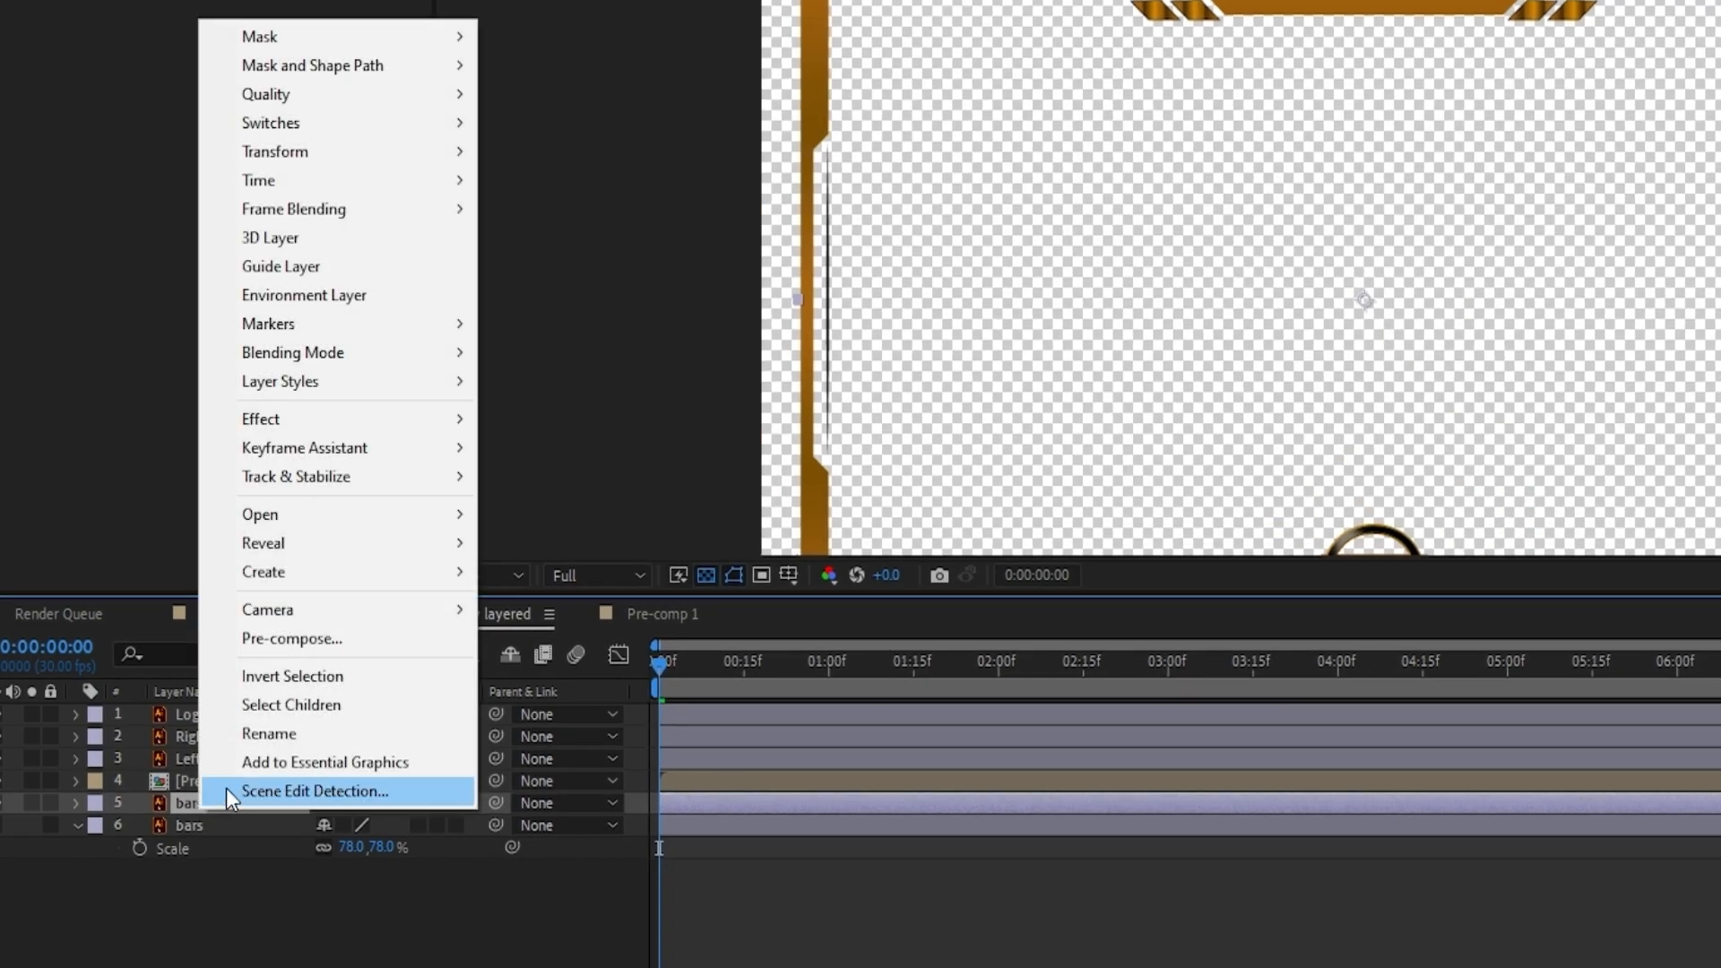
click(308, 638)
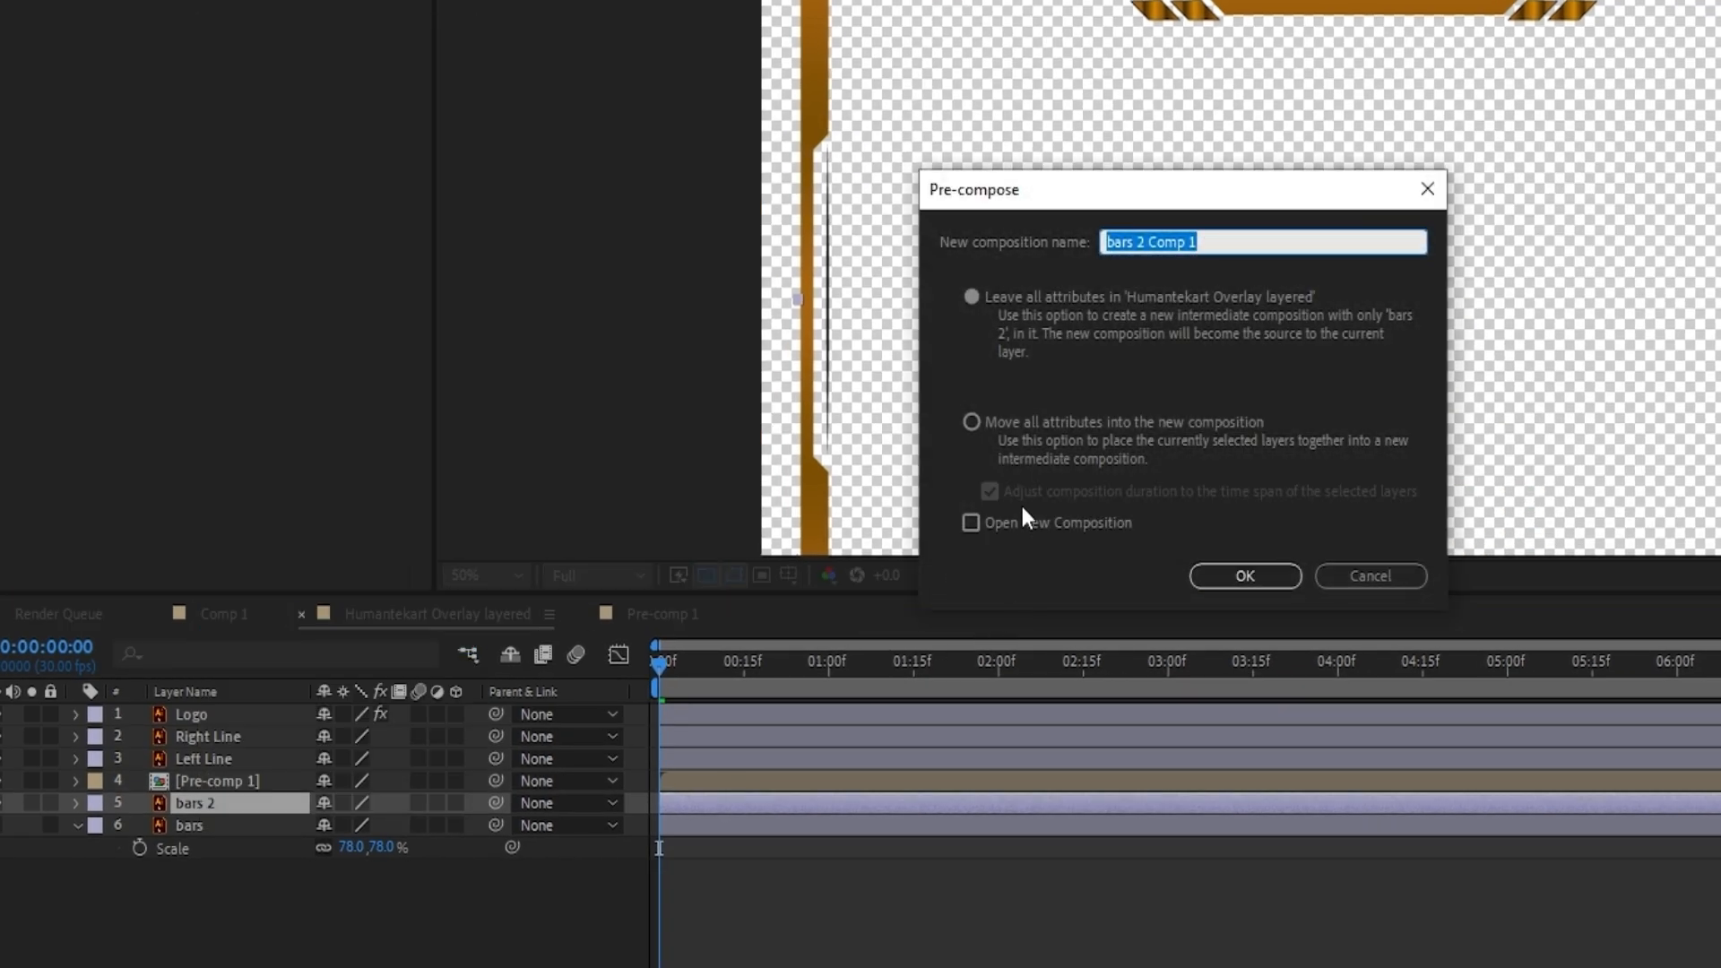
click(1230, 574)
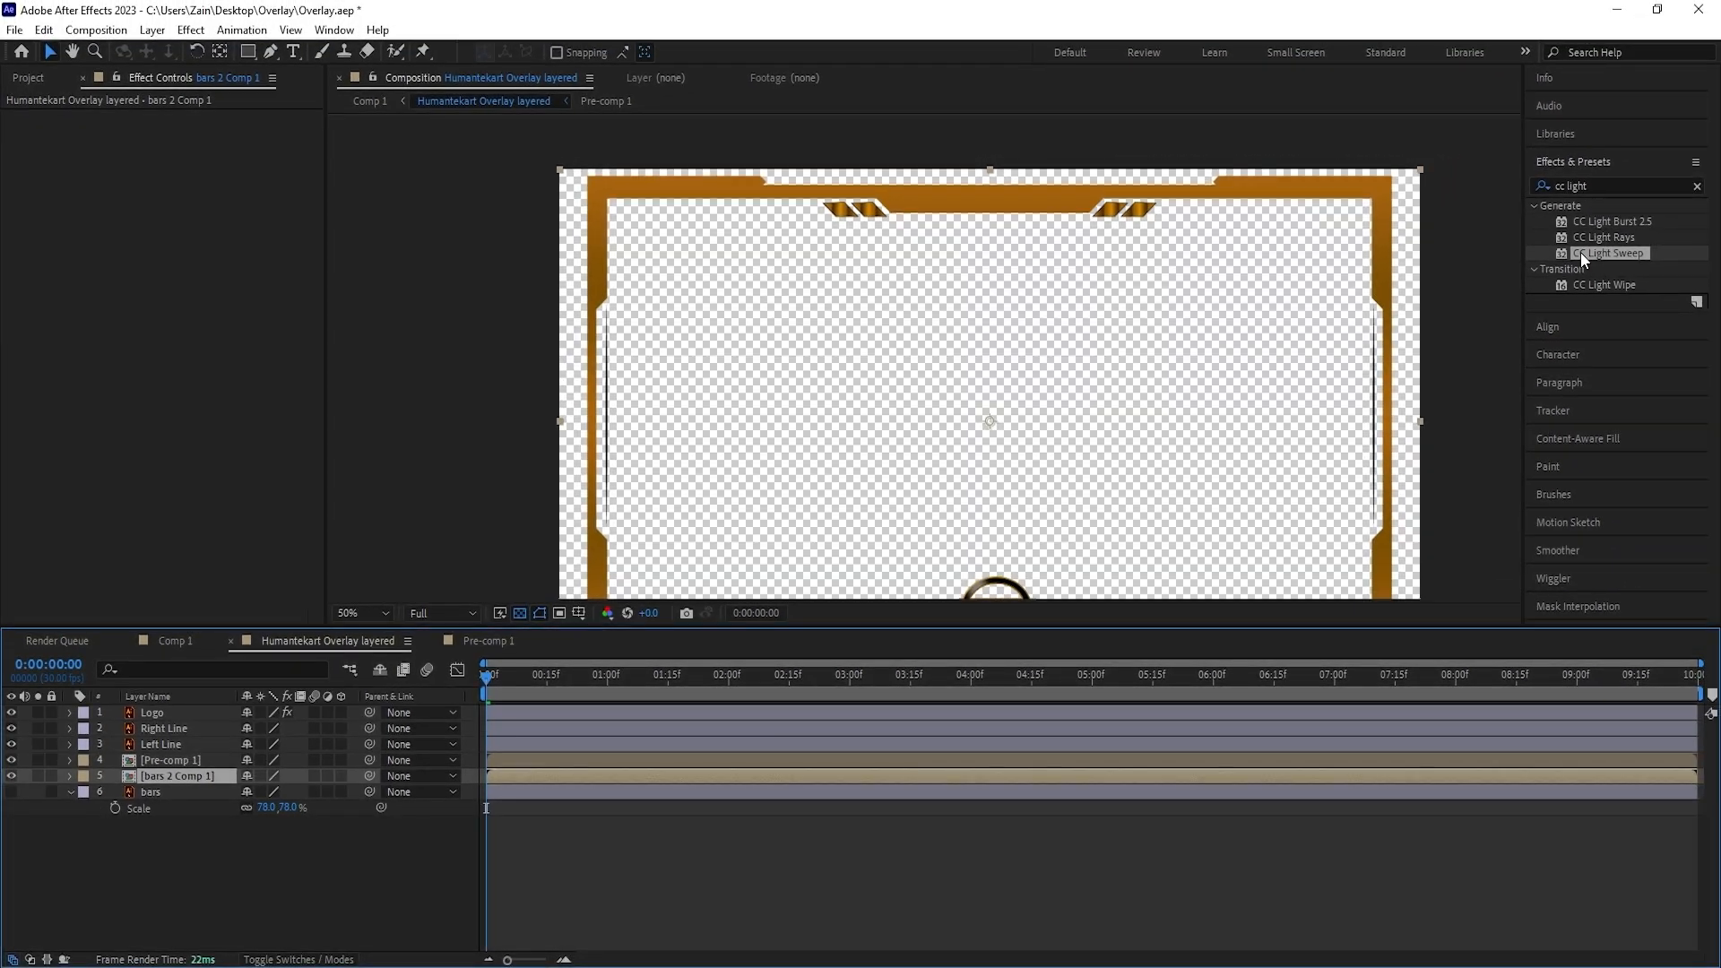
Apply CC Light Sweep to bars 2 Comp 1 with Sweep Intensity 80 and Width 22
drag(1579, 251, 764, 772)
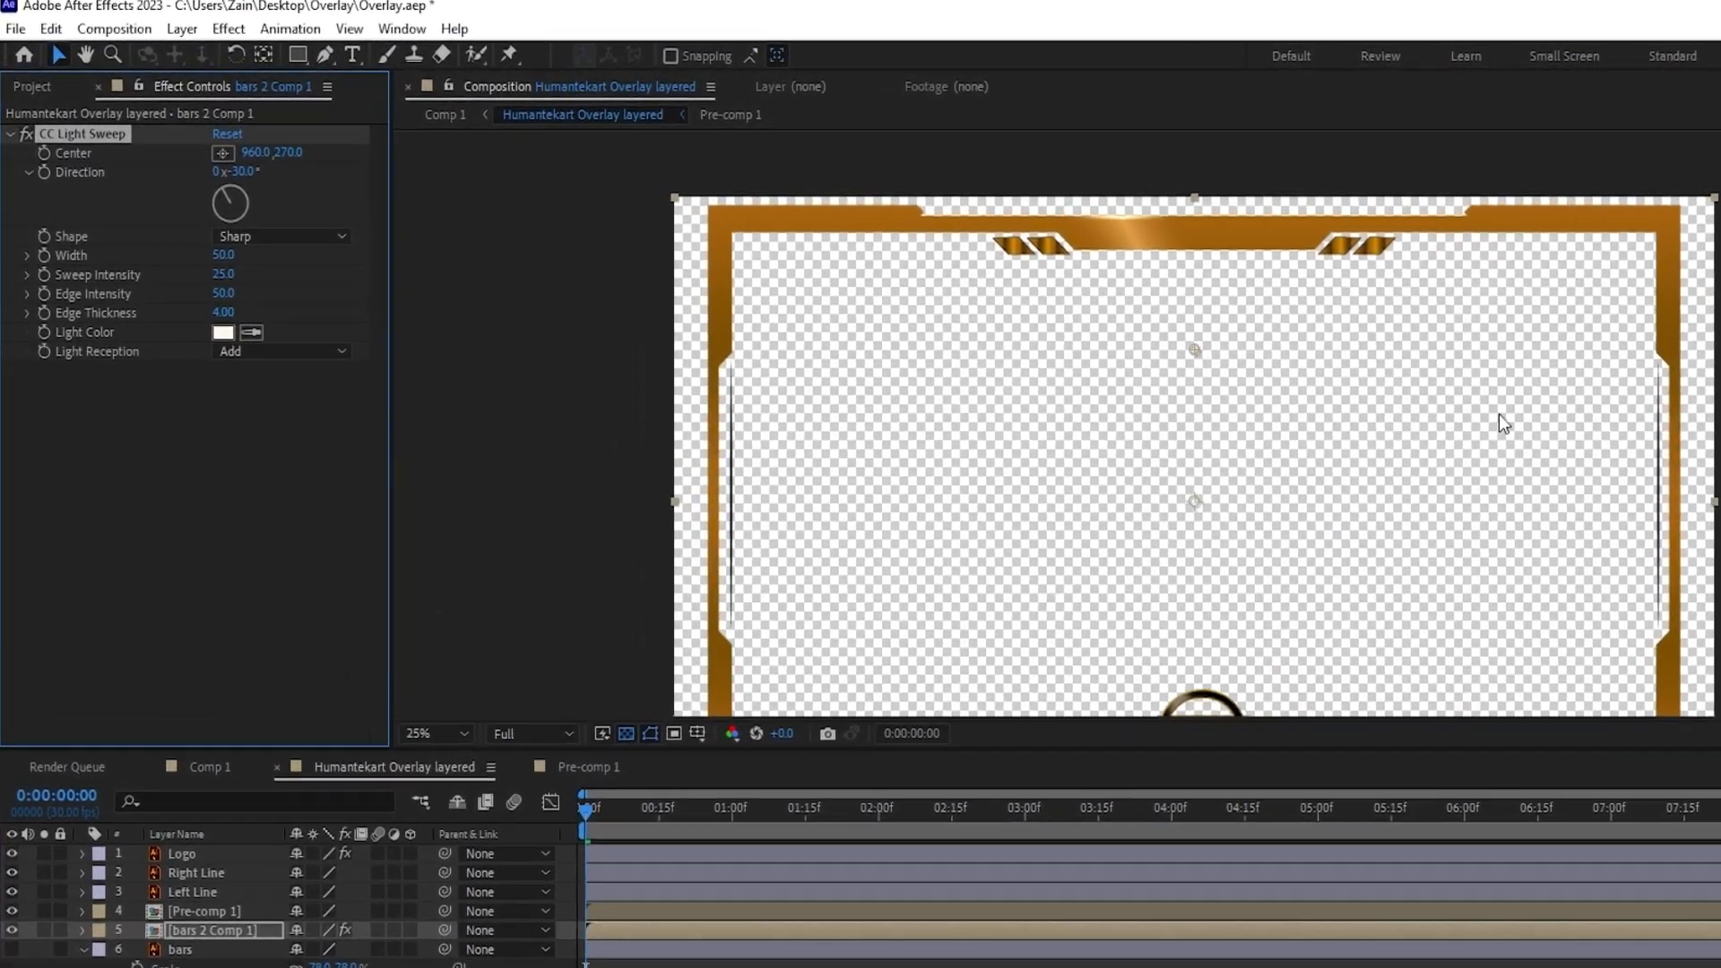
scroll(989, 324, down, 2)
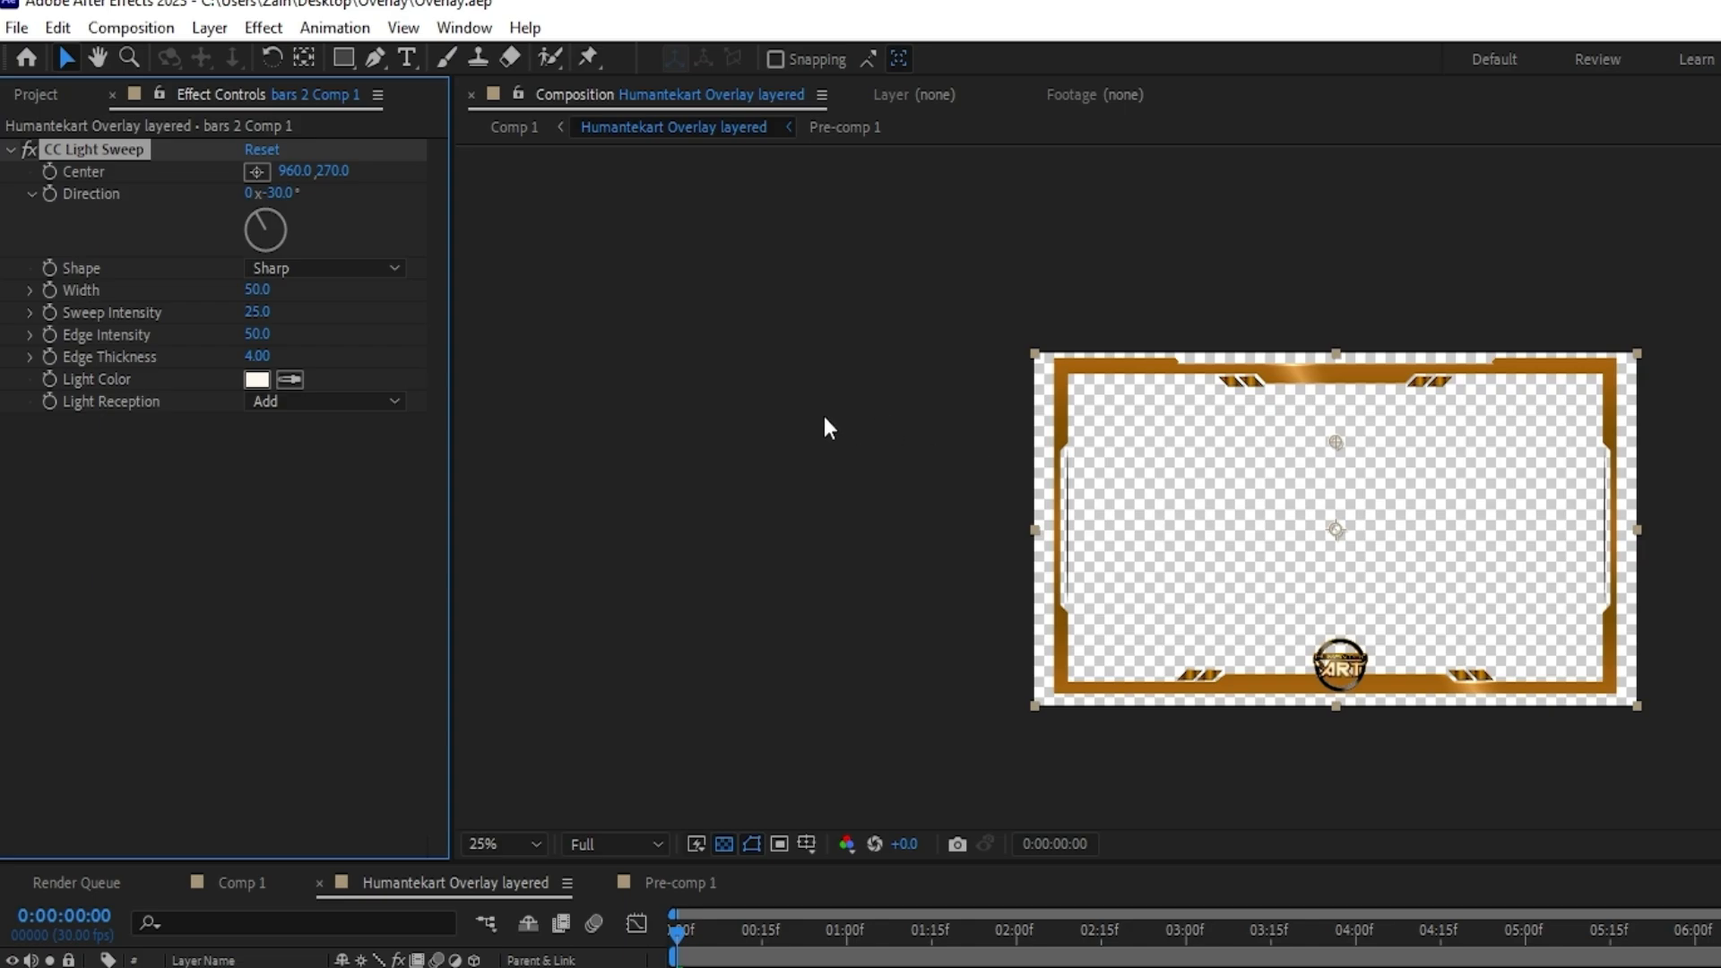
click(266, 311)
text(80)
key(Return)
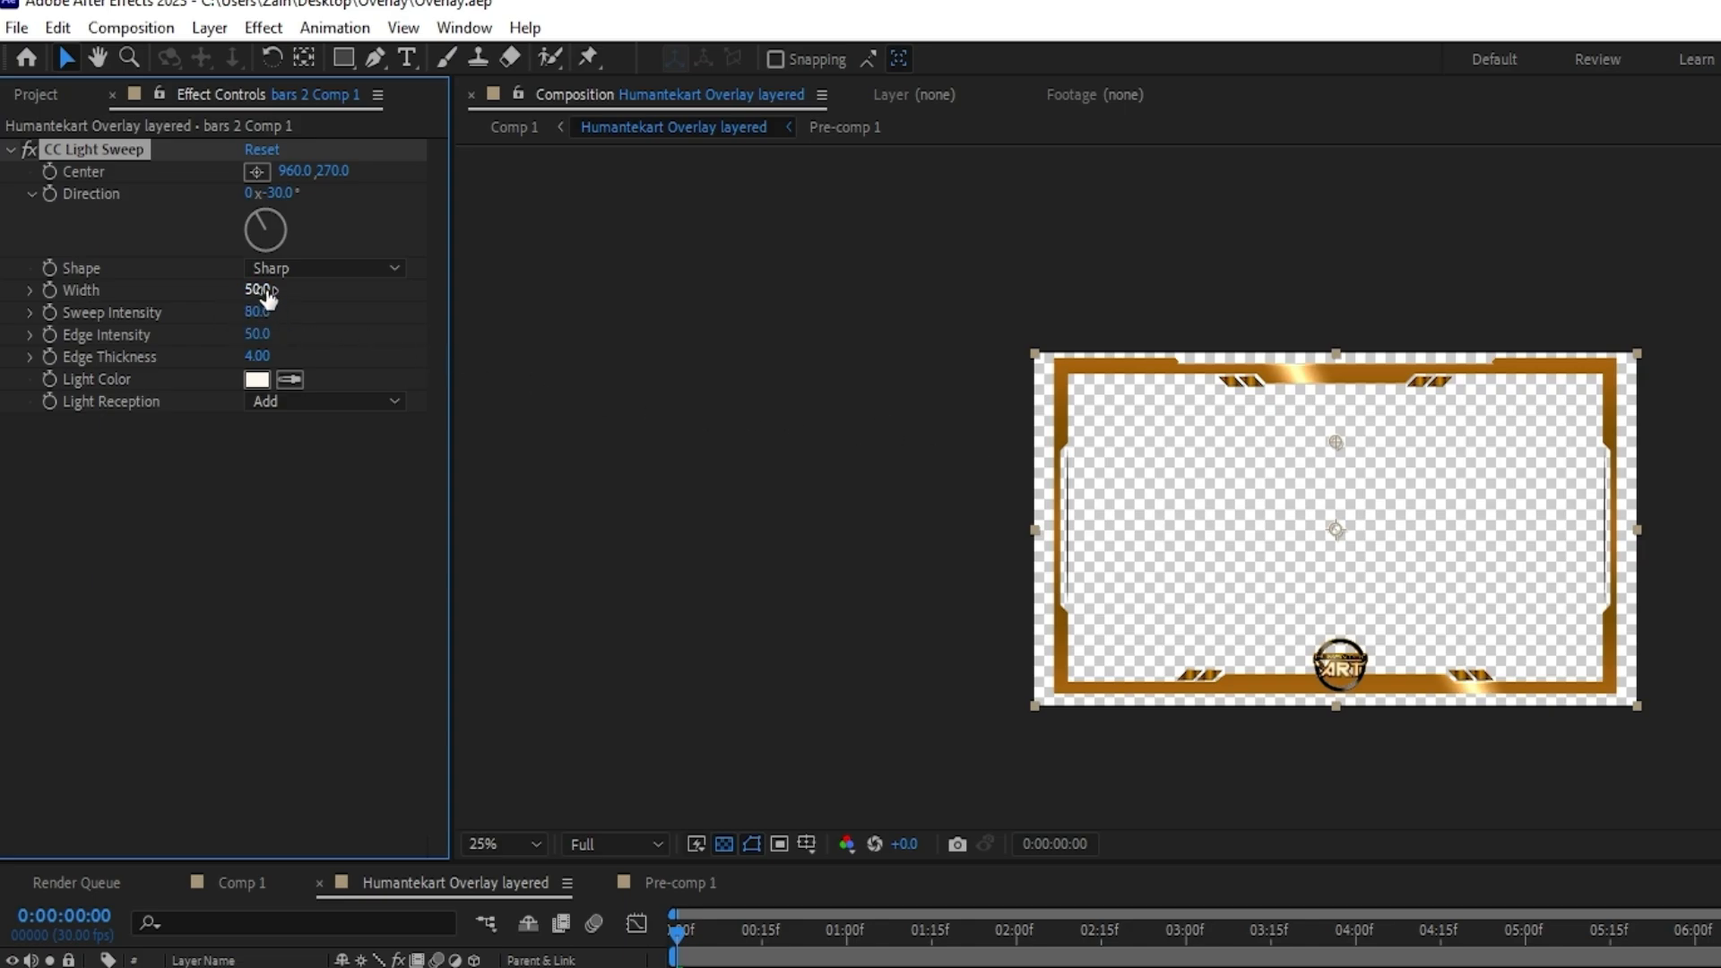
click(266, 288)
text(22)
key(Return)
Set the CC Light Sweep's Light Color to orange E46100
click(256, 378)
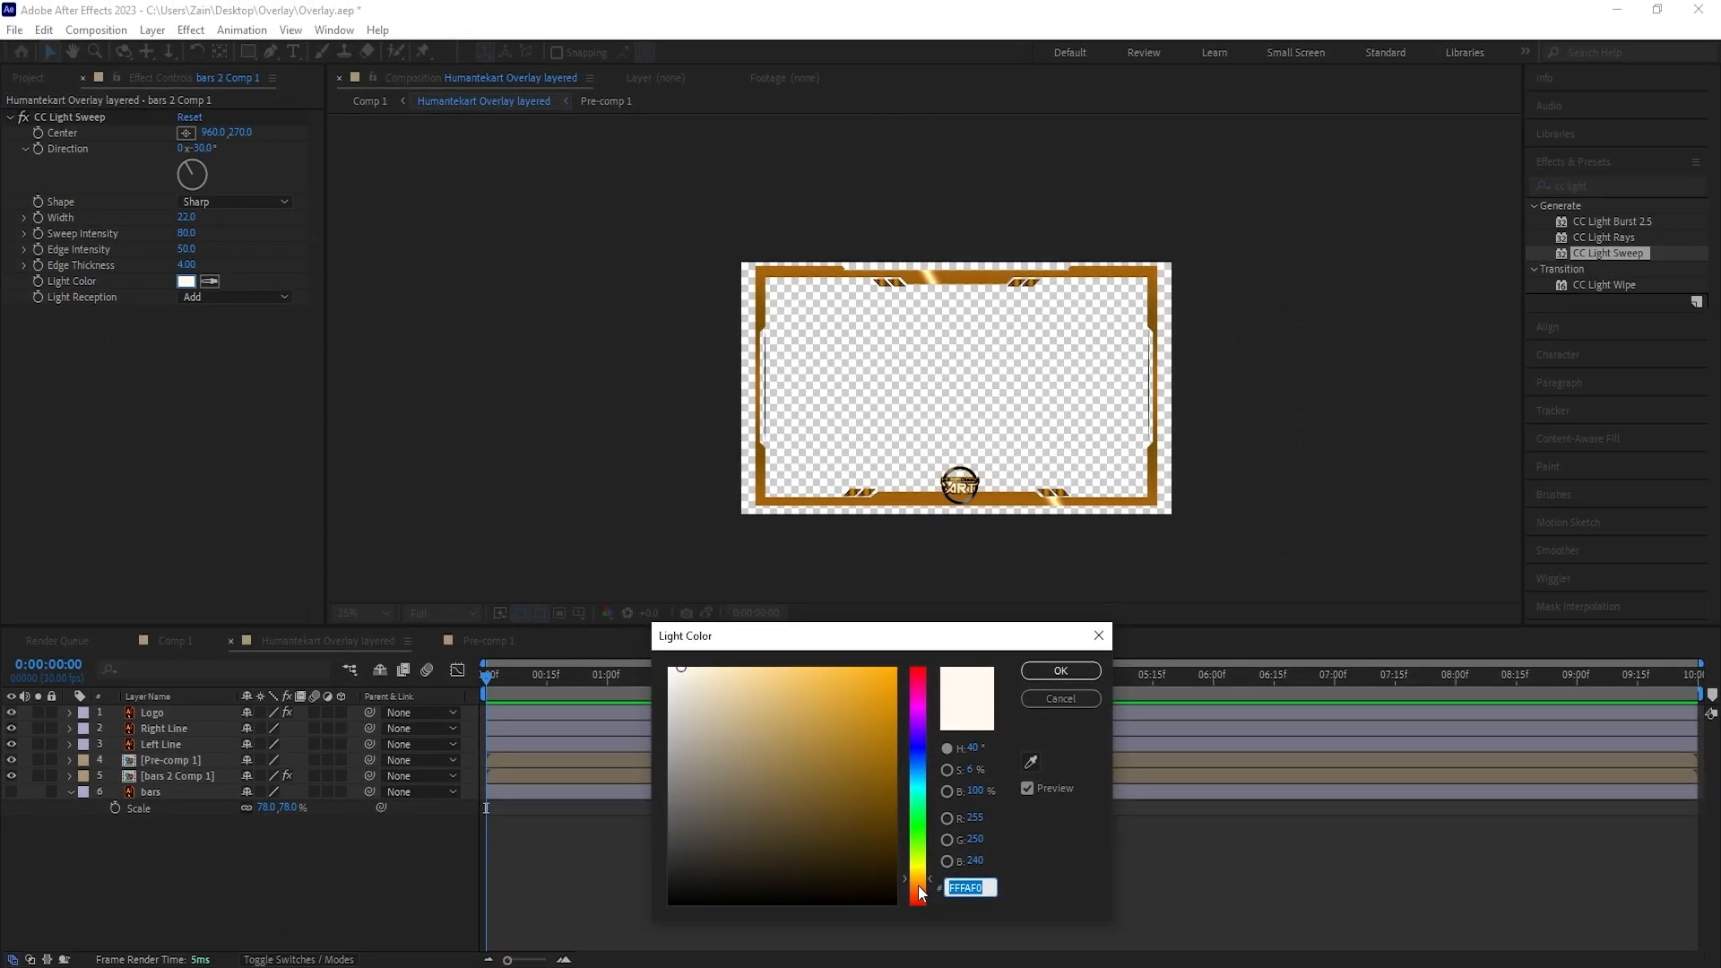
drag(921, 892, 923, 698)
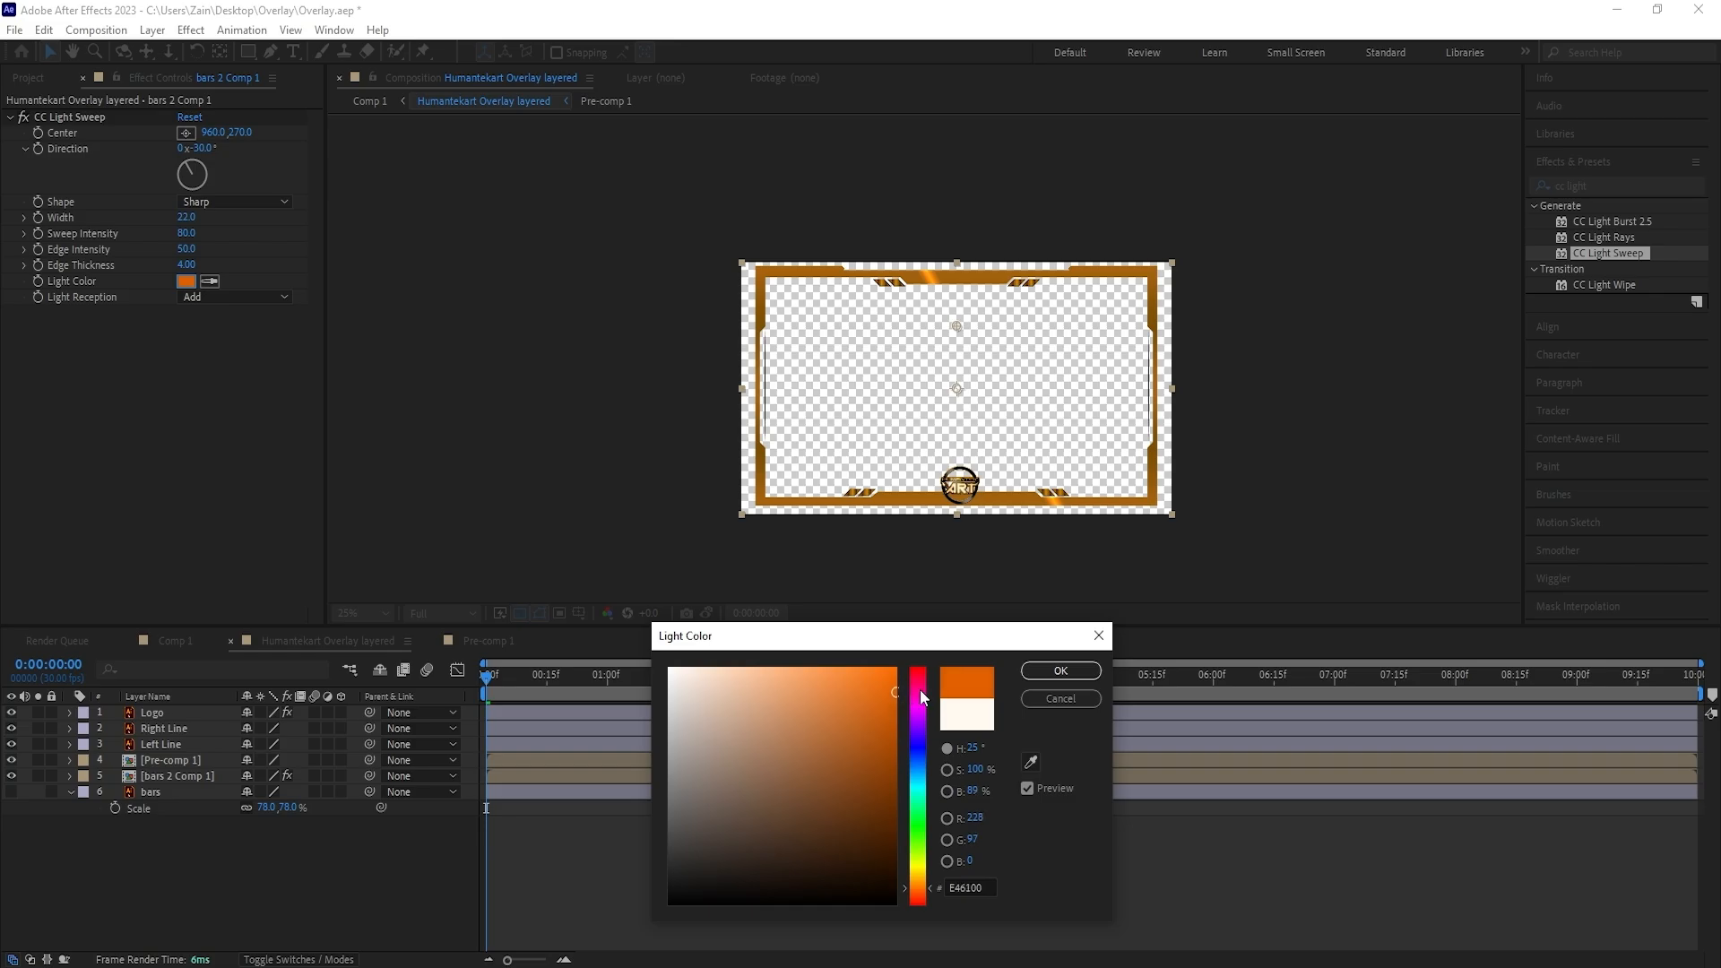
click(1057, 672)
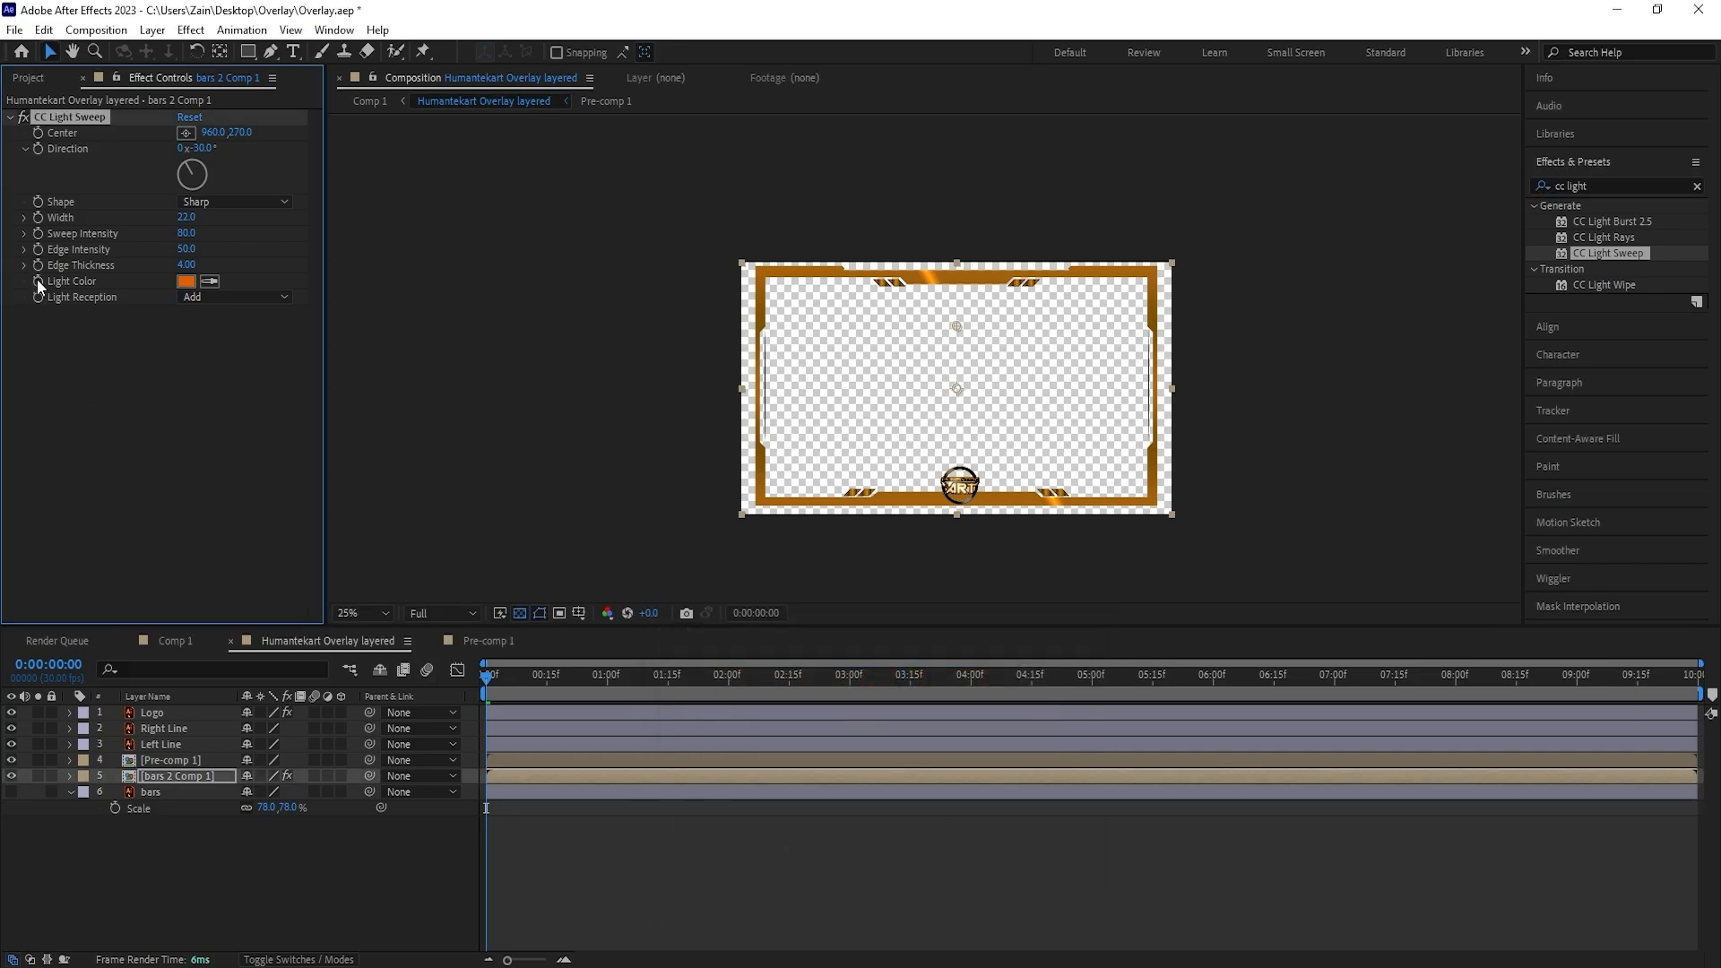
Keyframe the light sweep's Center from about 2228, 14 at 0:00 to about -588, 734 at 4:00
click(38, 134)
key(u)
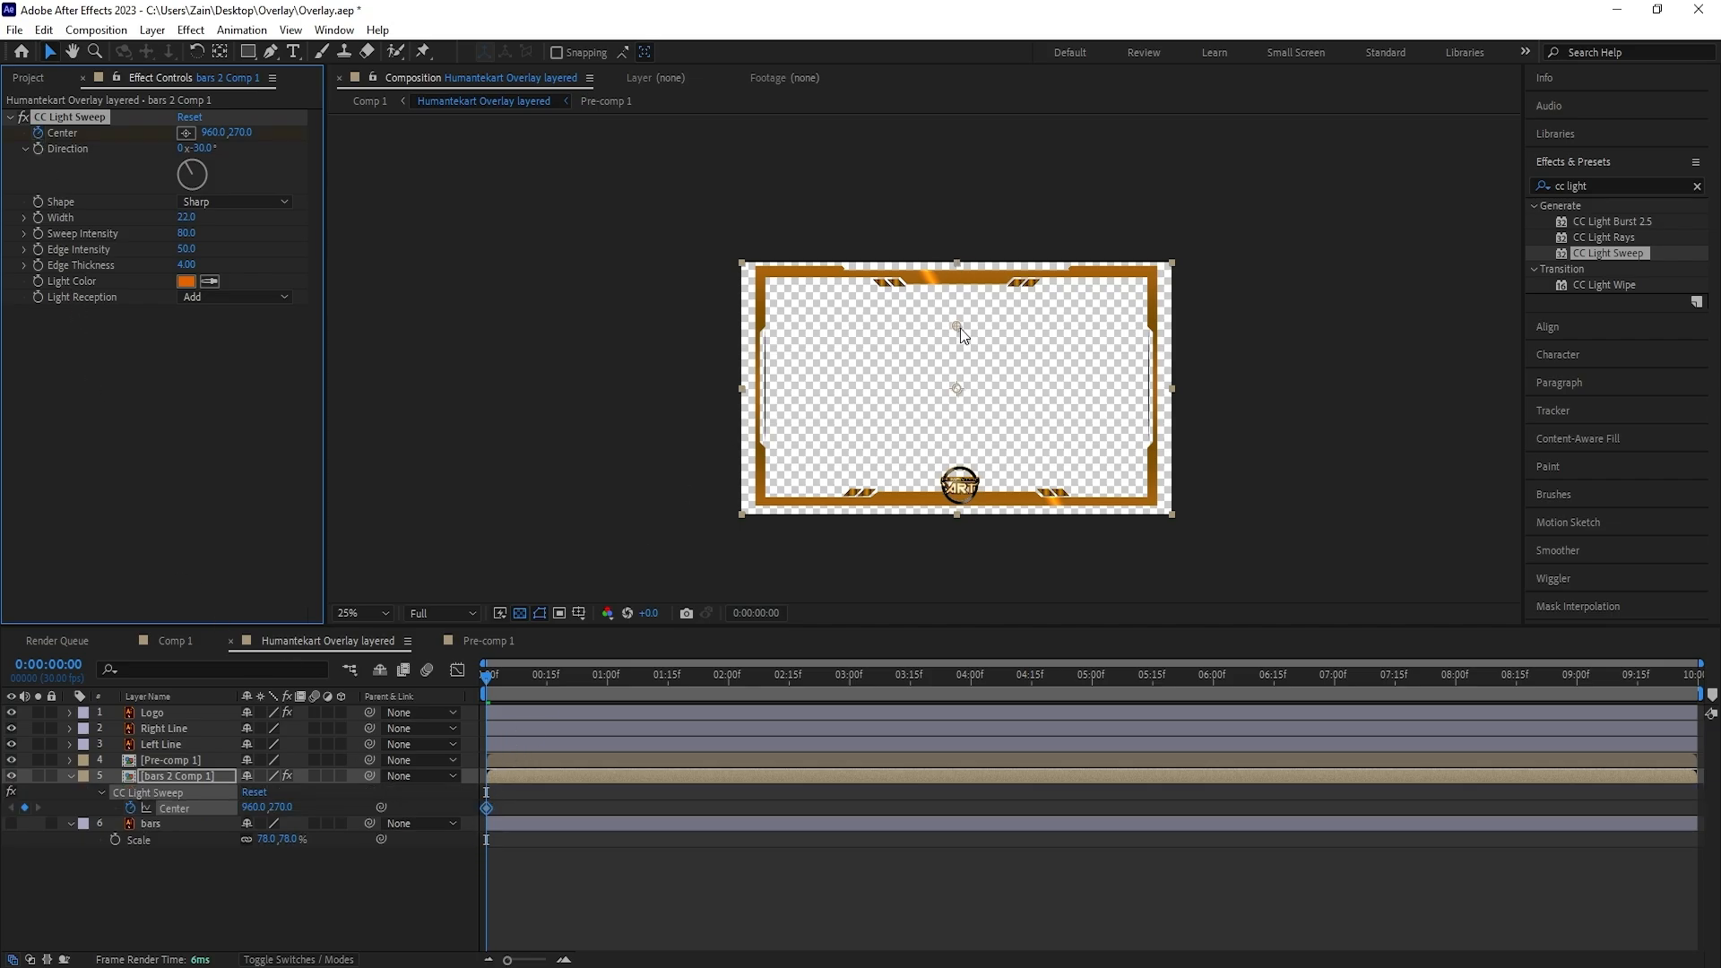
drag(957, 326, 1230, 271)
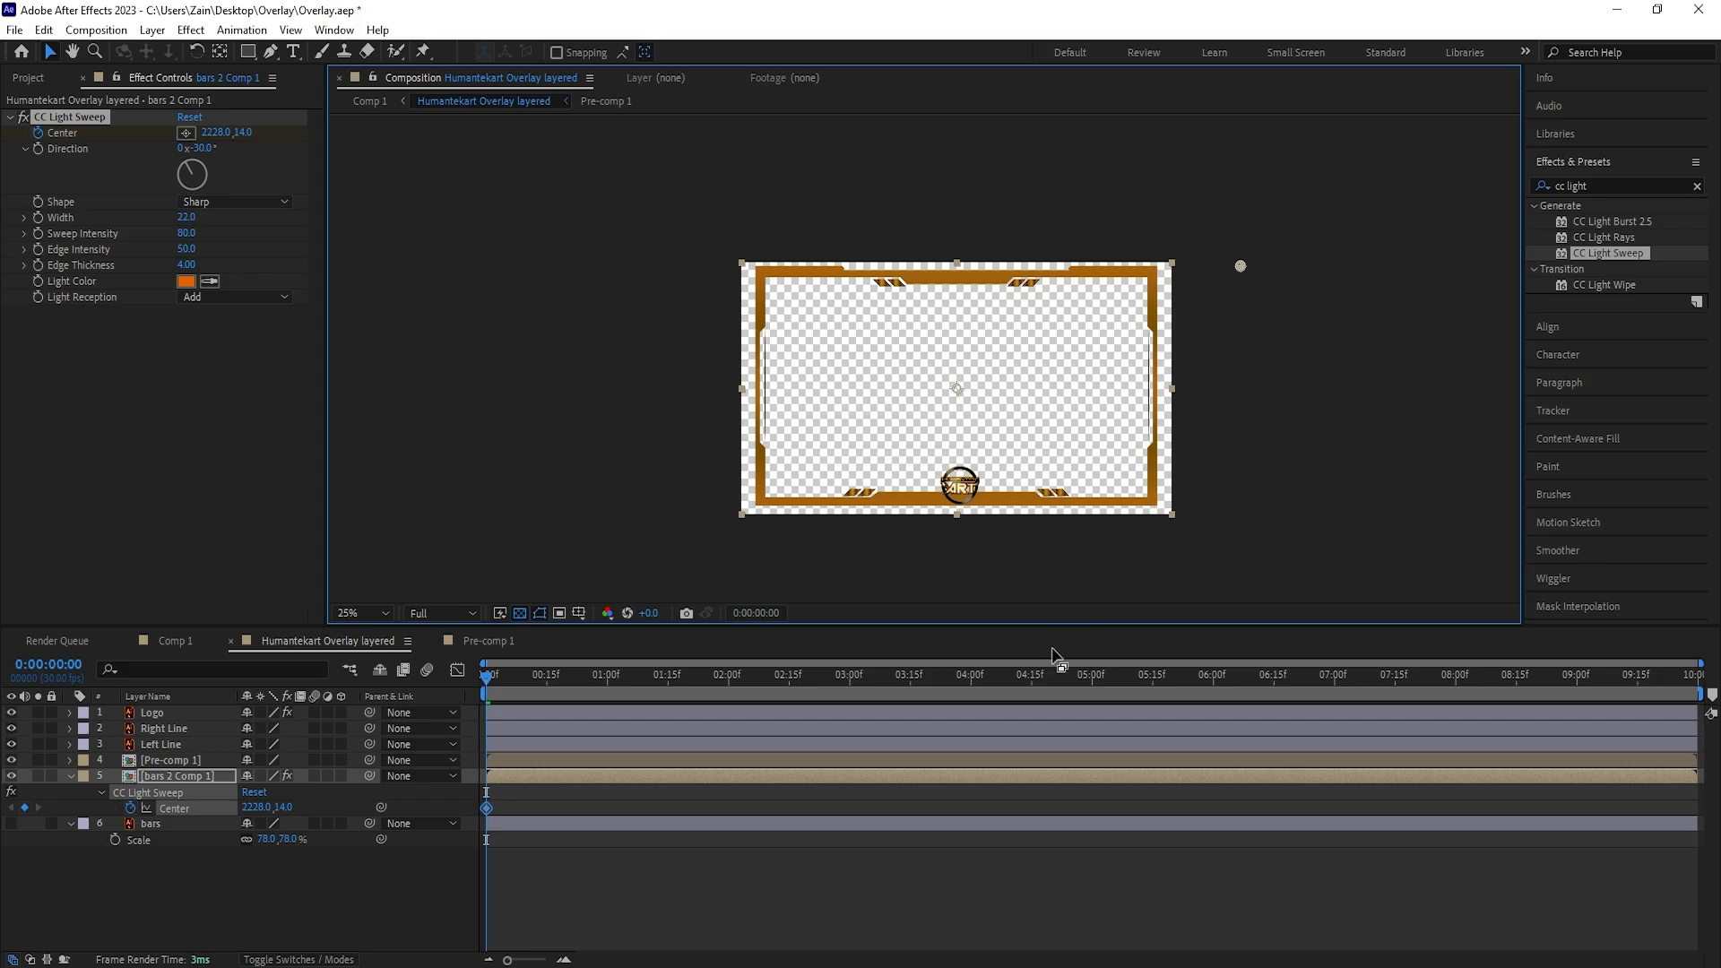
click(785, 679)
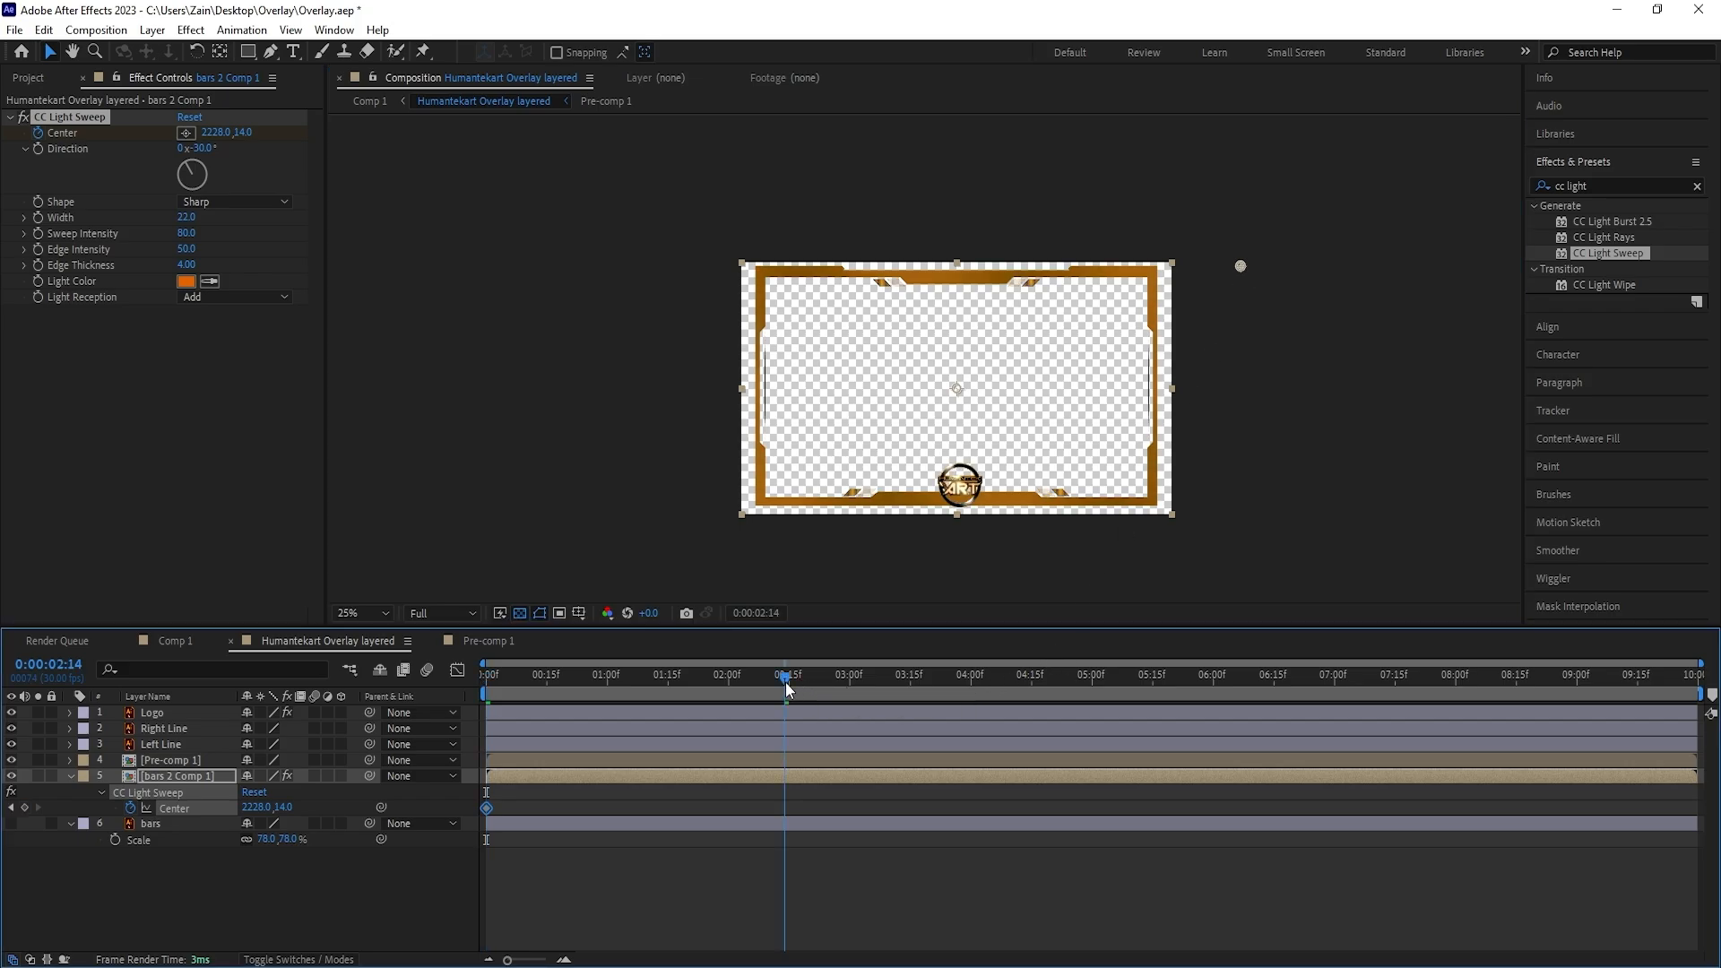
drag(787, 688, 970, 709)
drag(1237, 266, 597, 436)
Duplicate the CC Light Sweep effect on bars 2 Comp 1 and reveal all modified properties of the layer
click(73, 122)
key(ctrl+d)
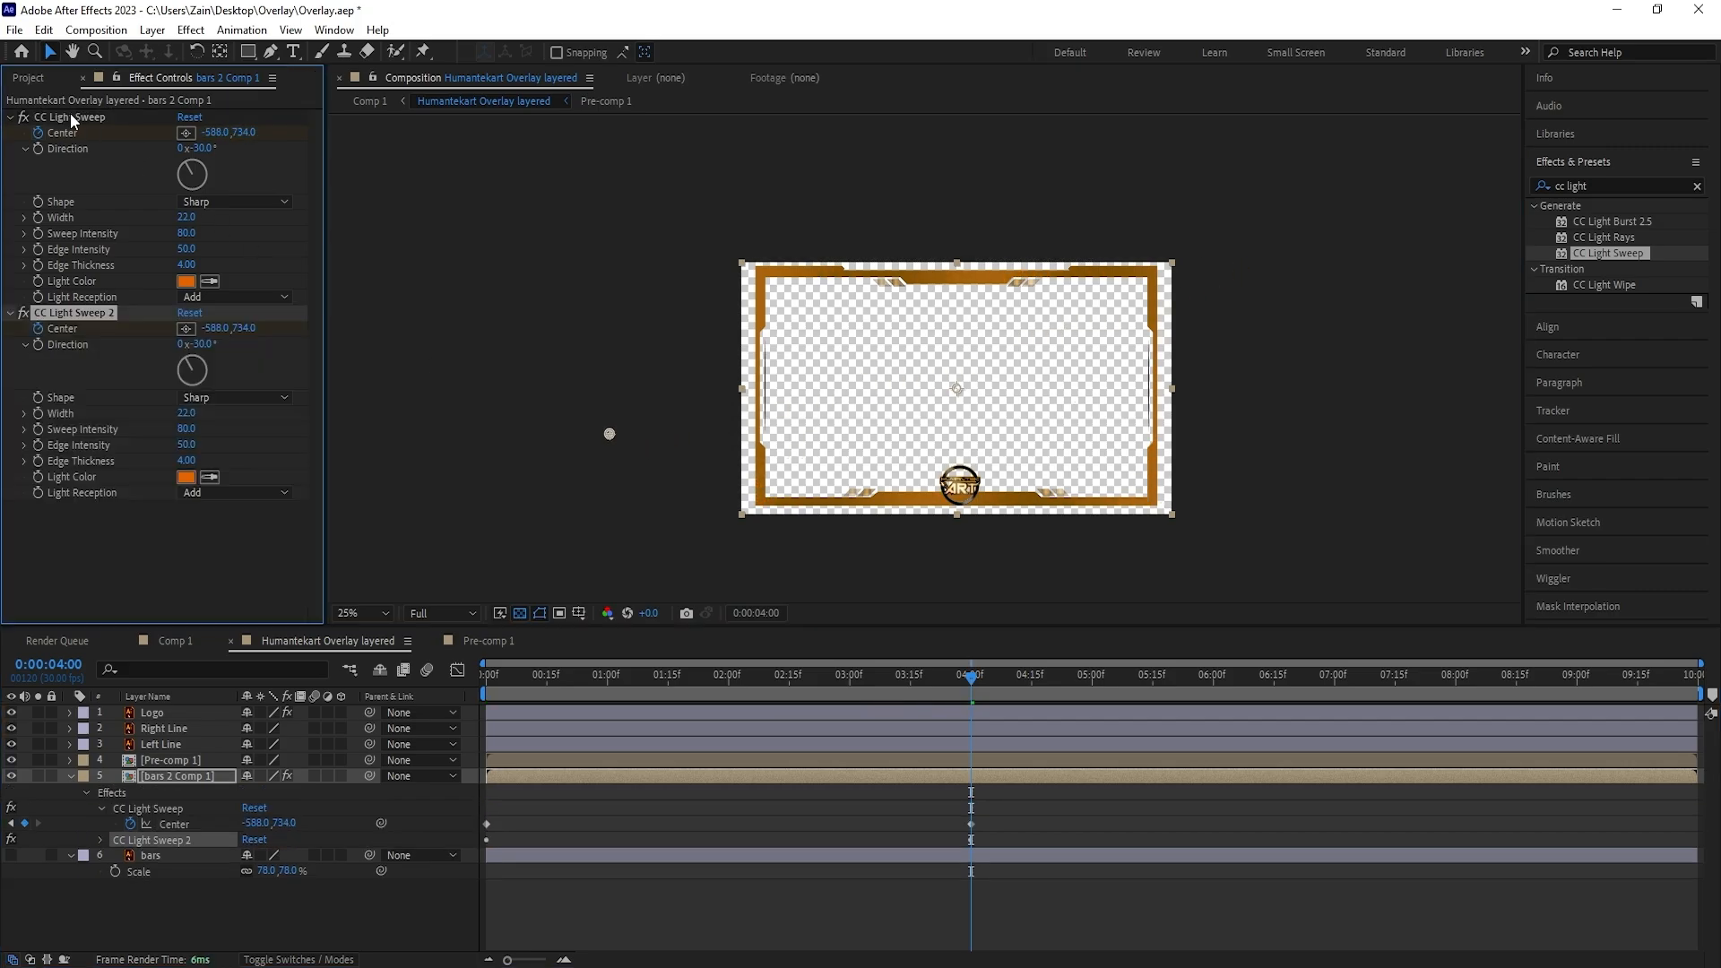
key(u)
key(u)
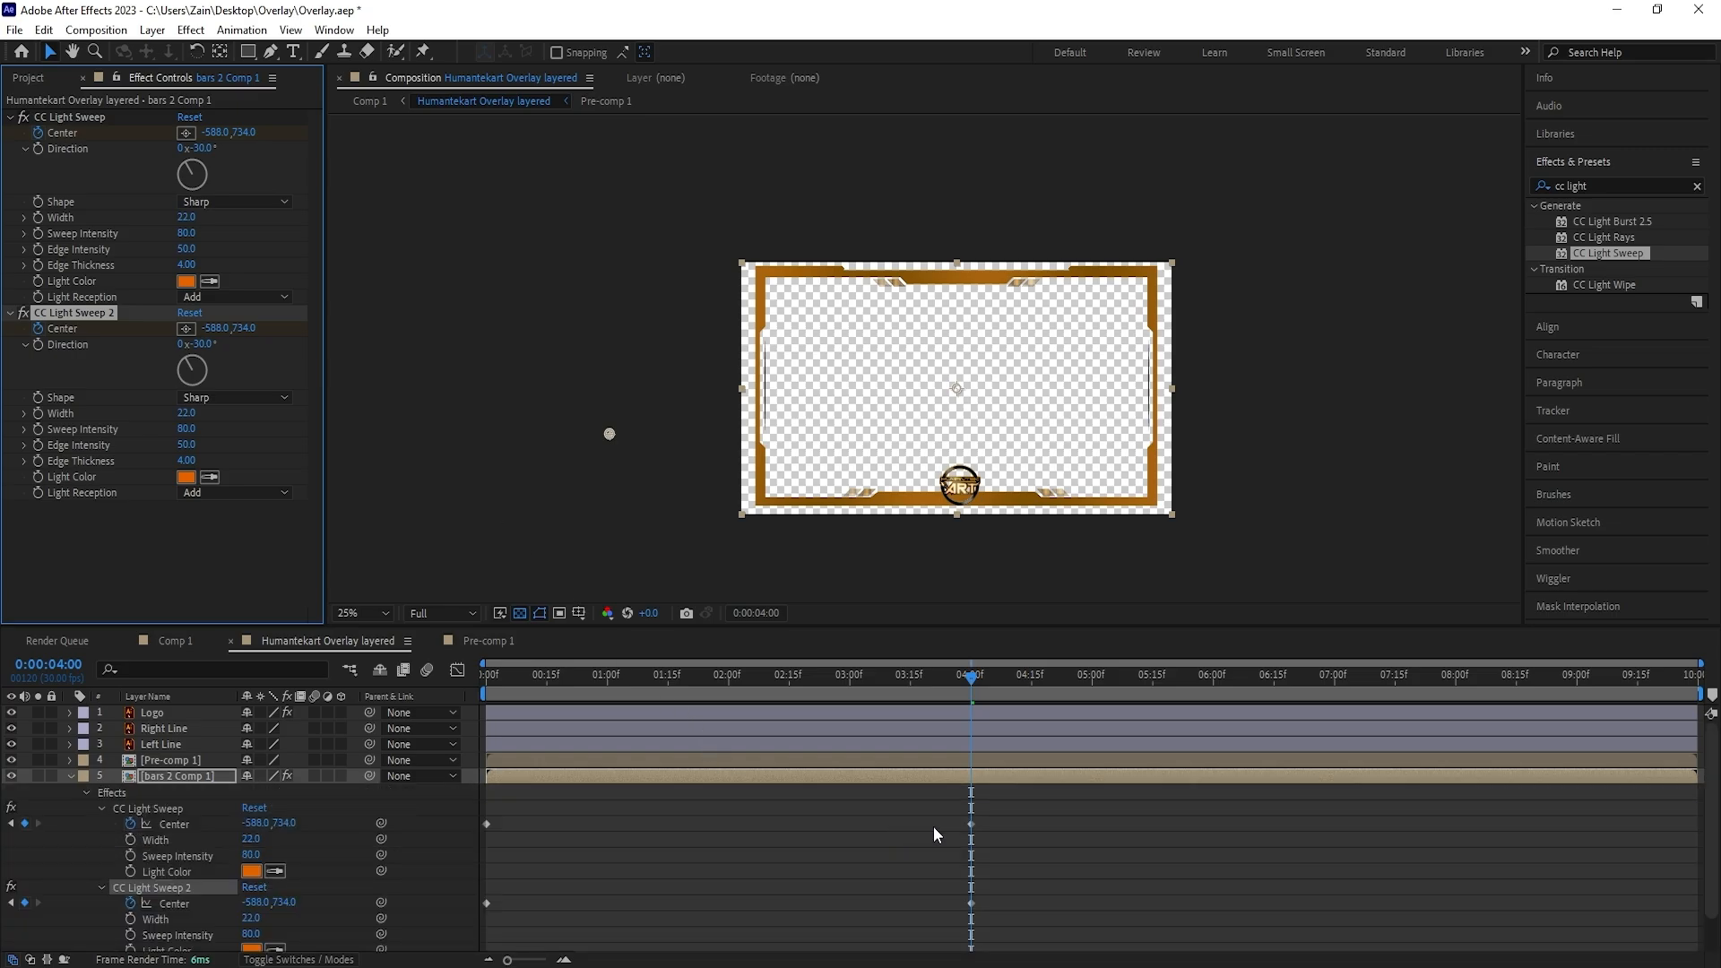
Delete the Center keyframes of the first CC Light Sweep effect on bars 2 Comp 1
drag(1015, 814, 965, 865)
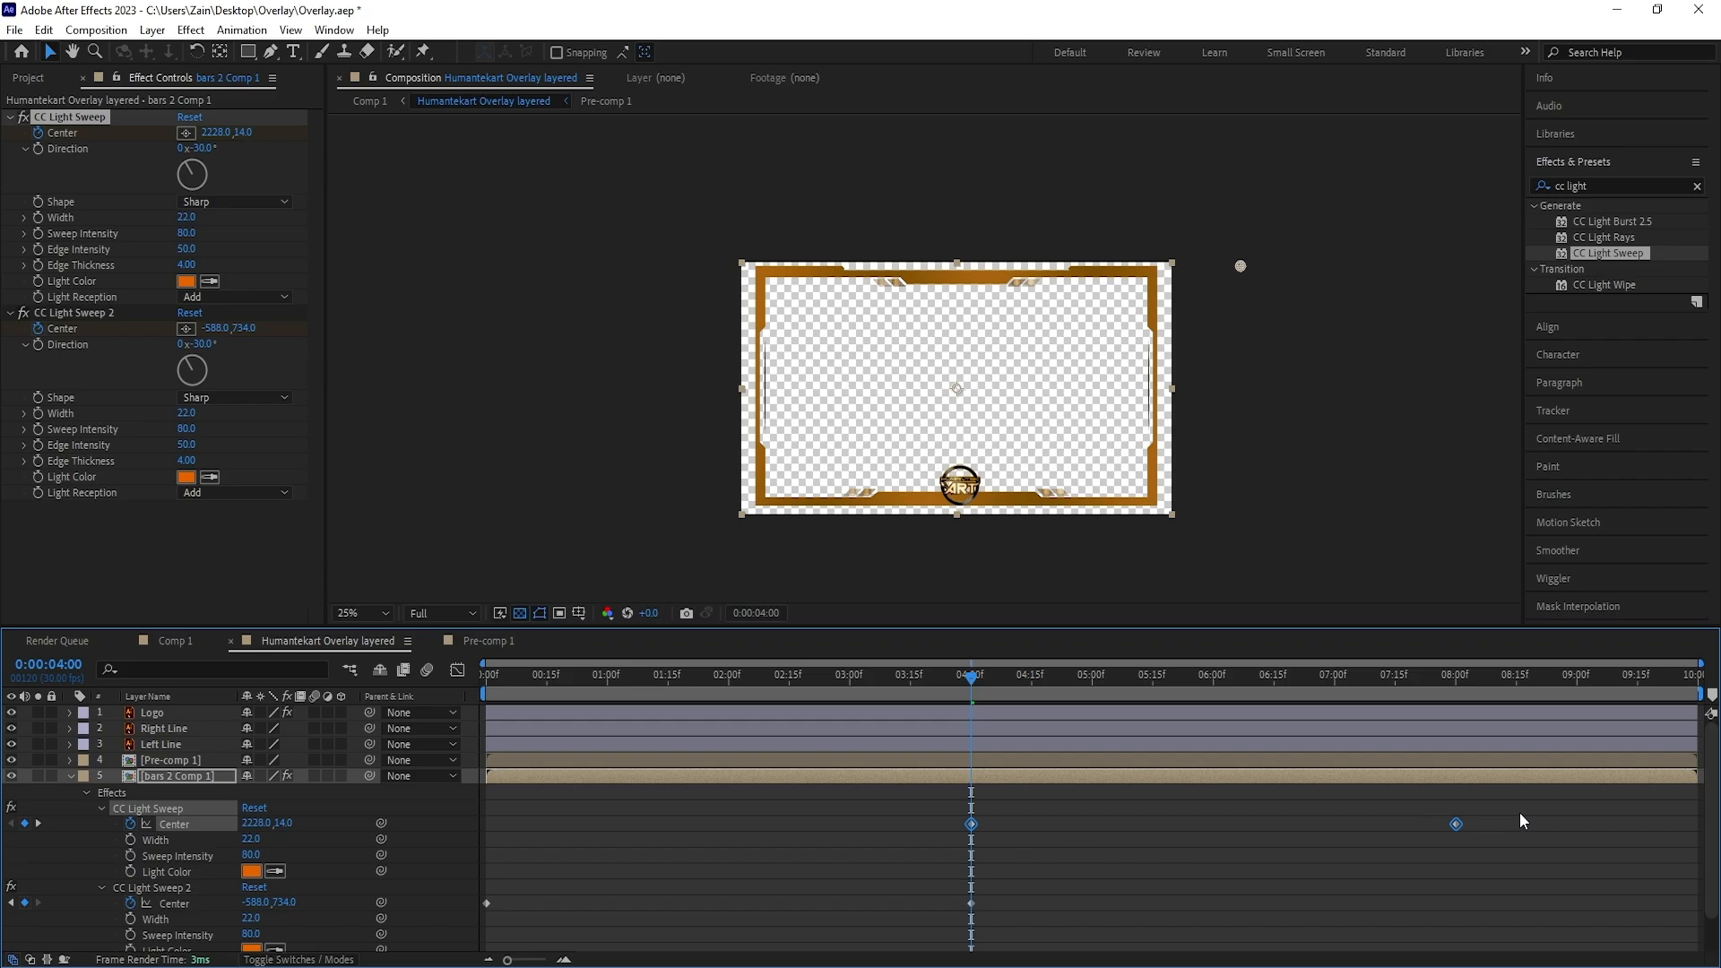
drag(1552, 814, 934, 831)
key(Delete)
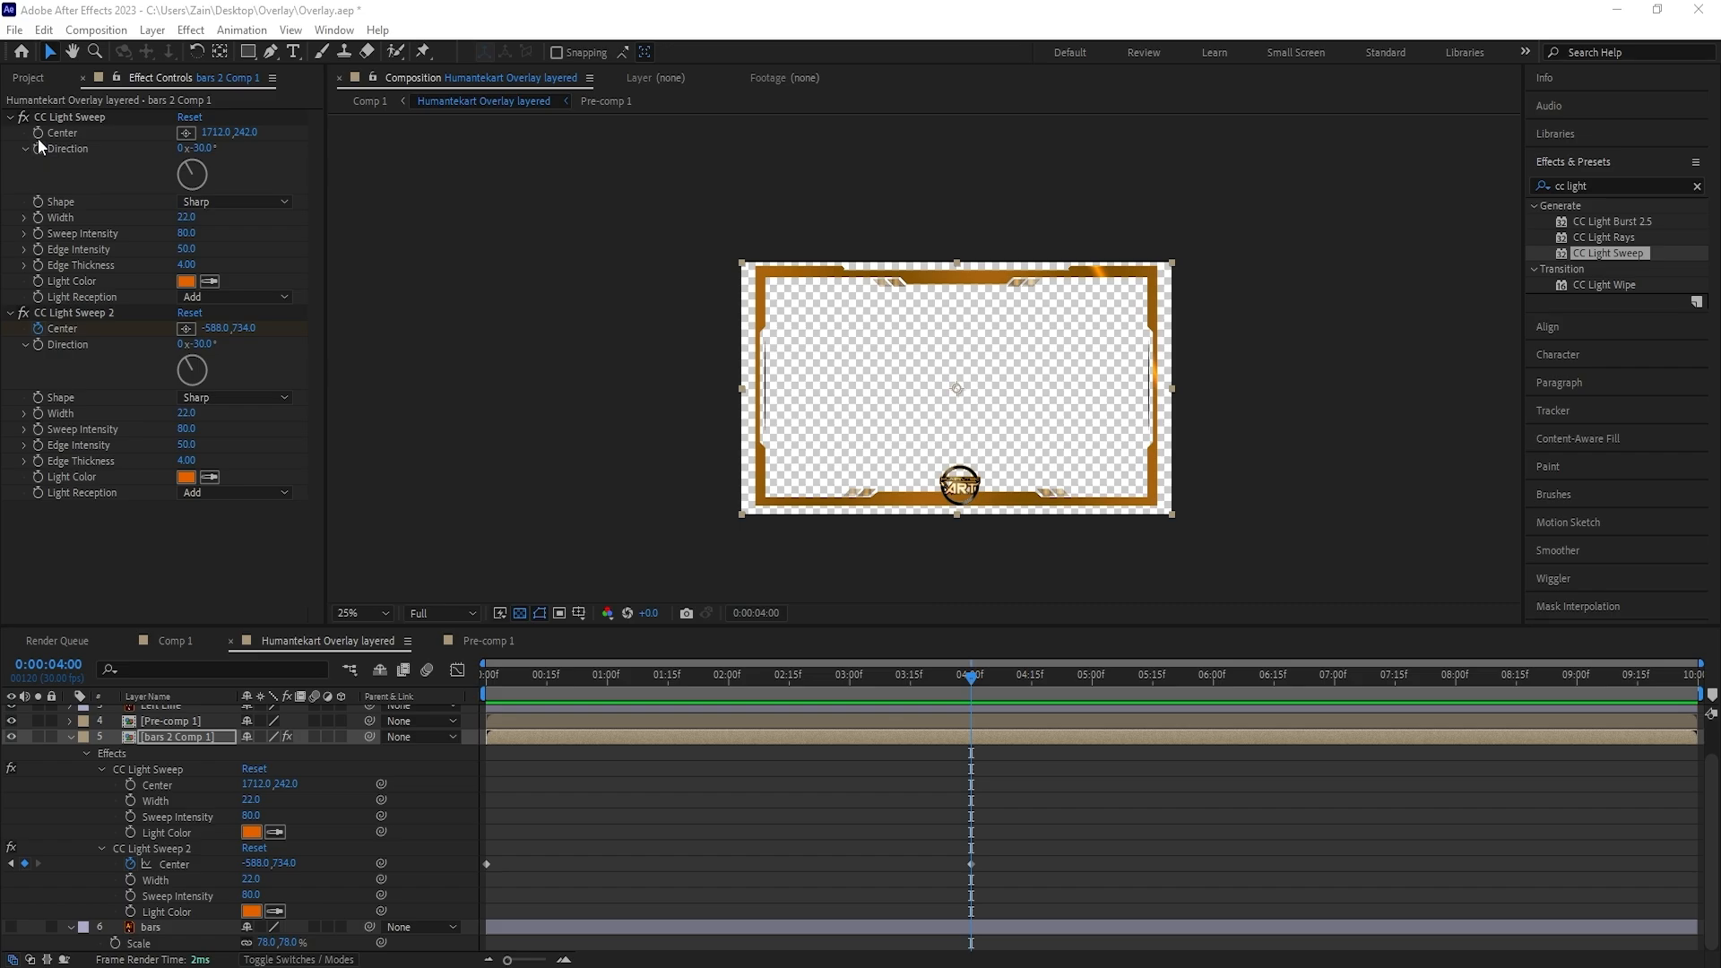
Set the first CC Light Sweep's Direction to 90° and keyframe its Center from about 964, 1226 at 4:00 to about 964, -138 at 6:00
click(44, 132)
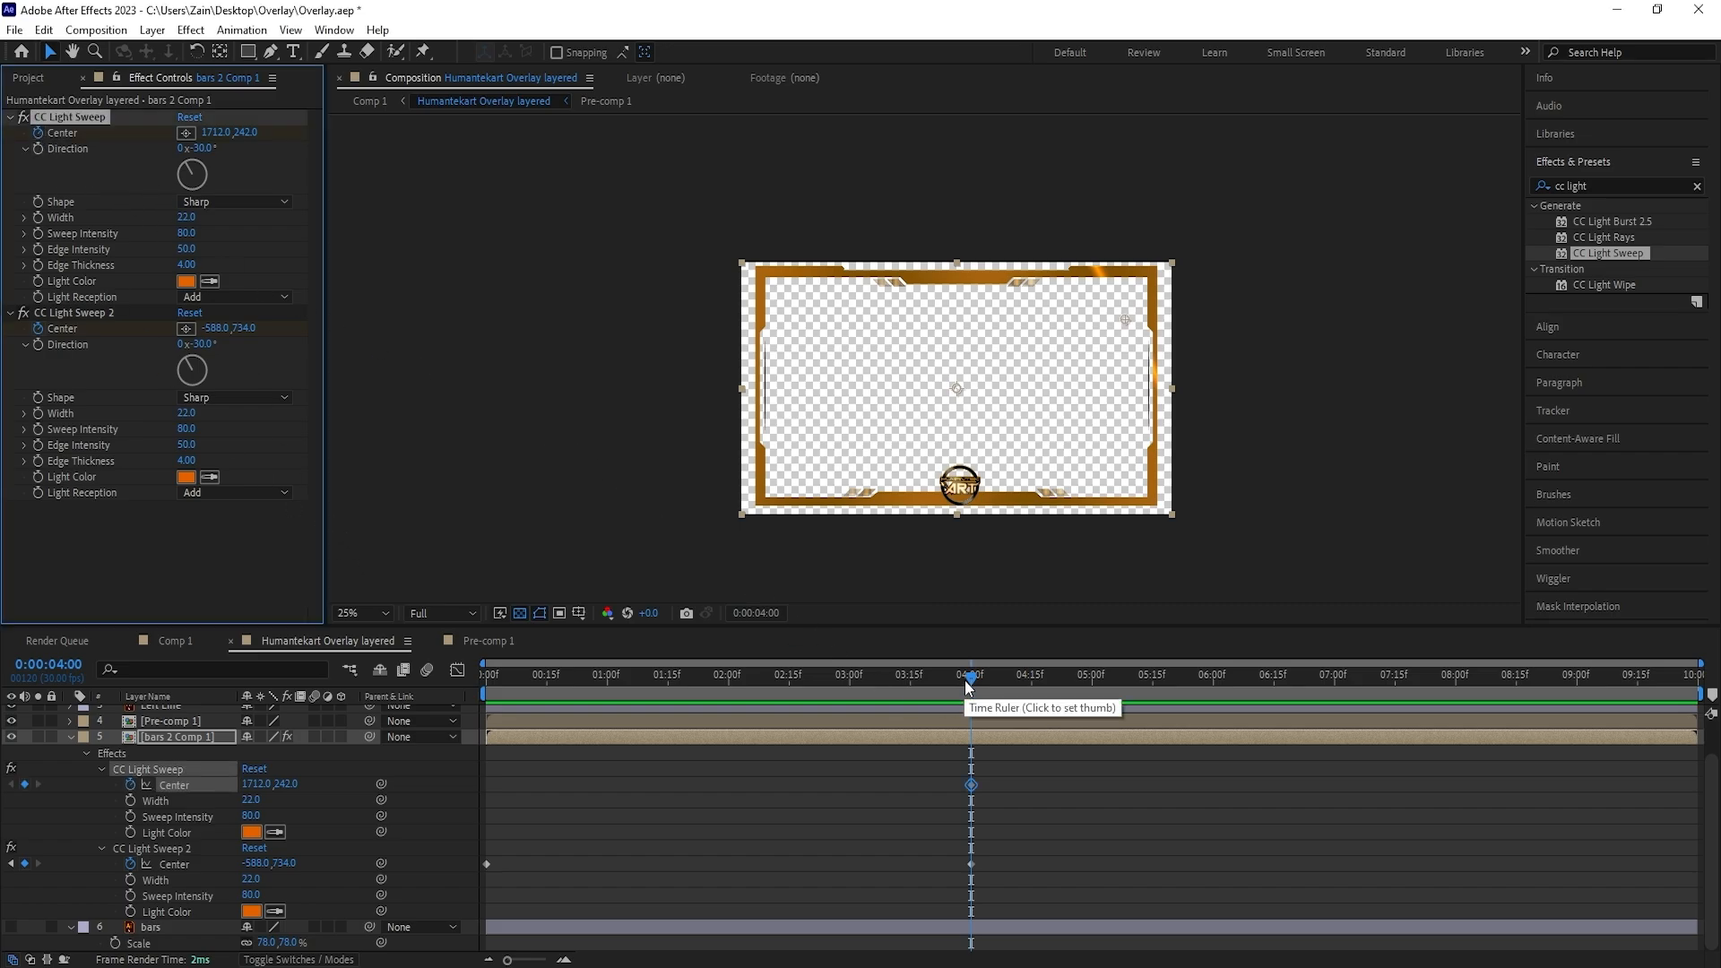
drag(1125, 319, 970, 547)
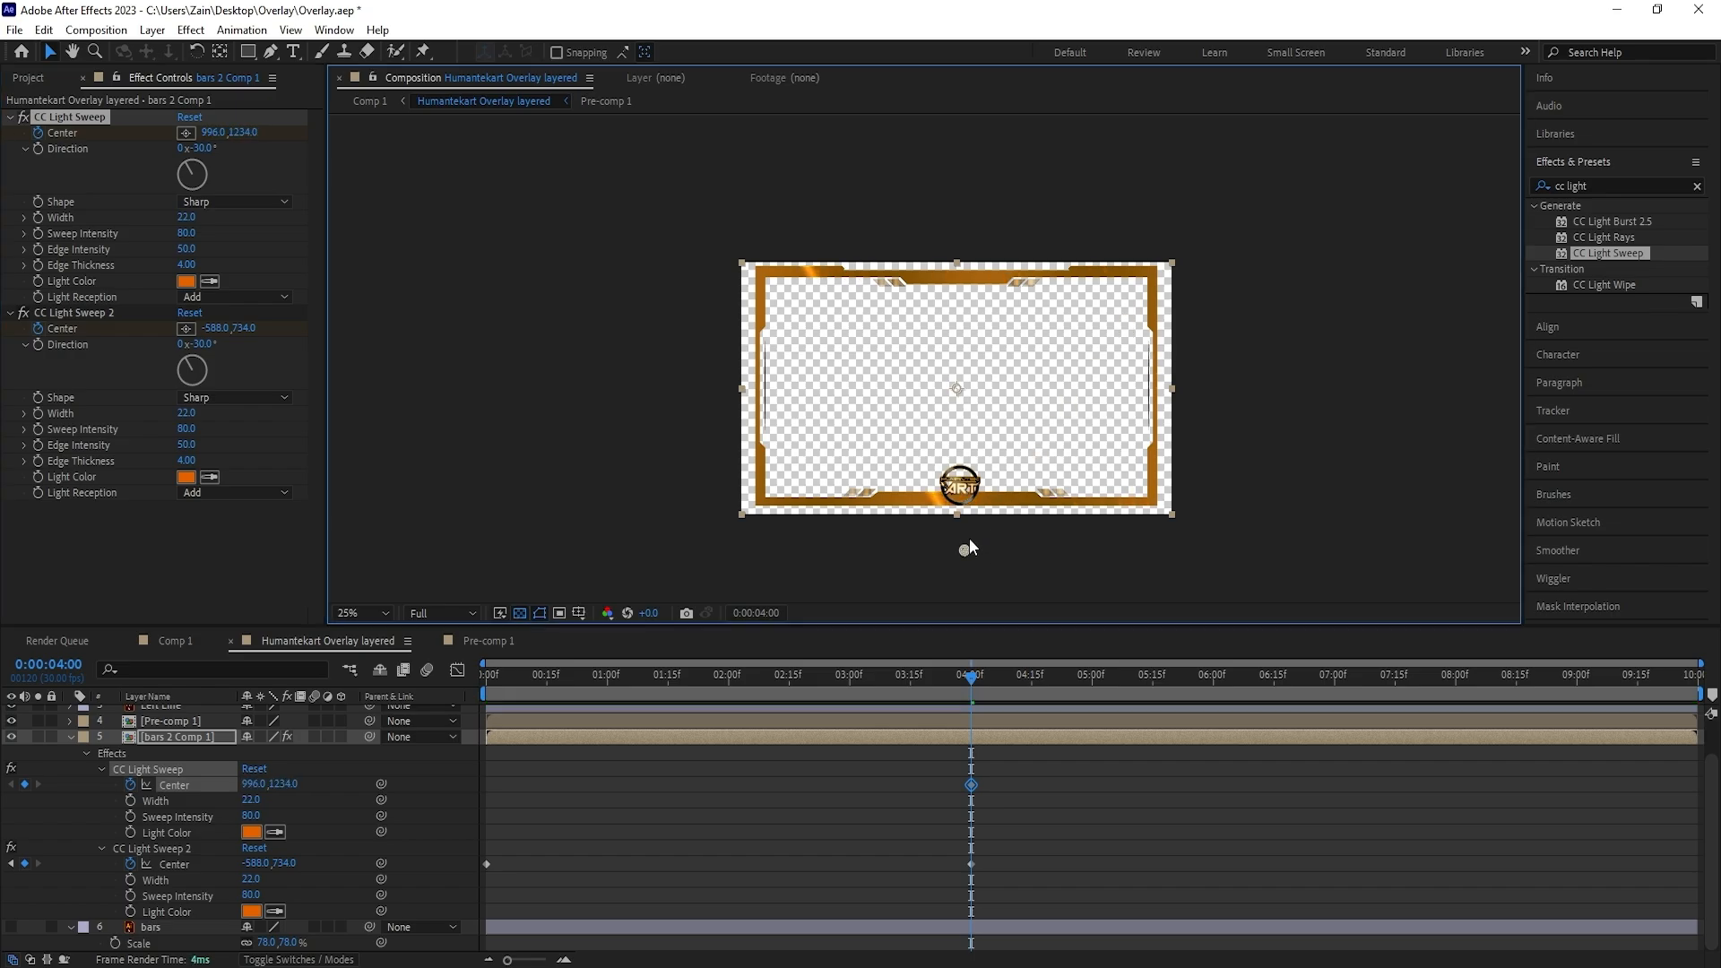
click(204, 148)
text(90)
key(Return)
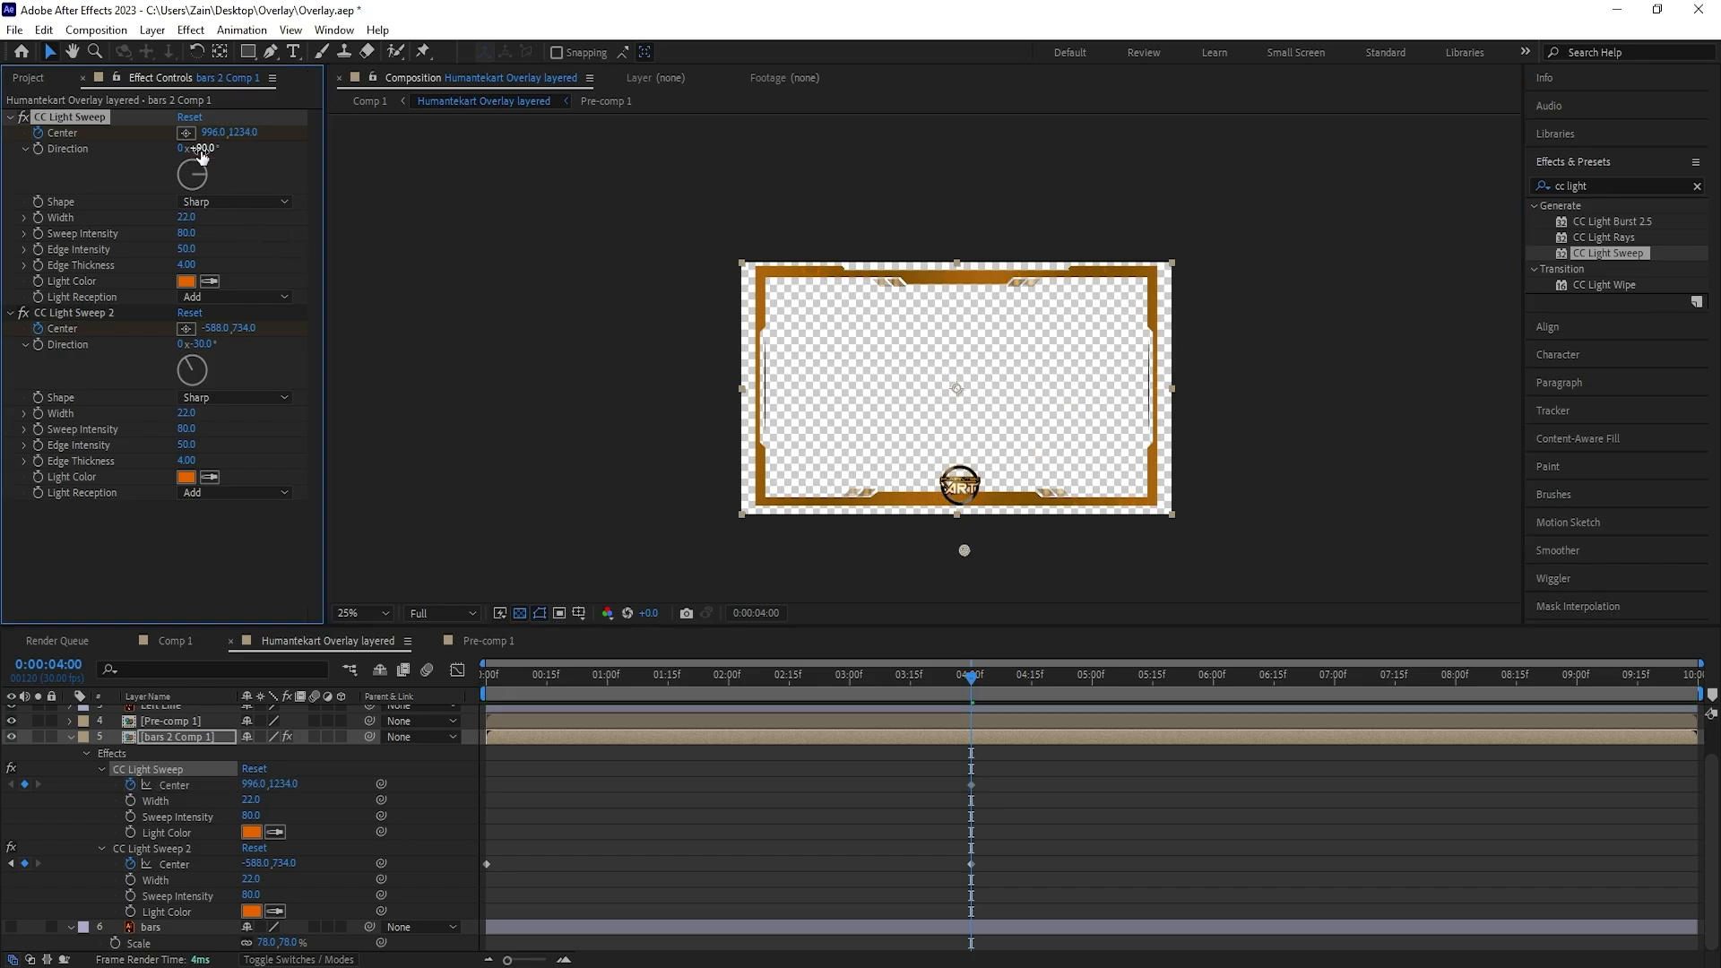
mouse_move(965, 547)
mouse_down()
mouse_move(951, 384)
mouse_move(957, 549)
mouse_up()
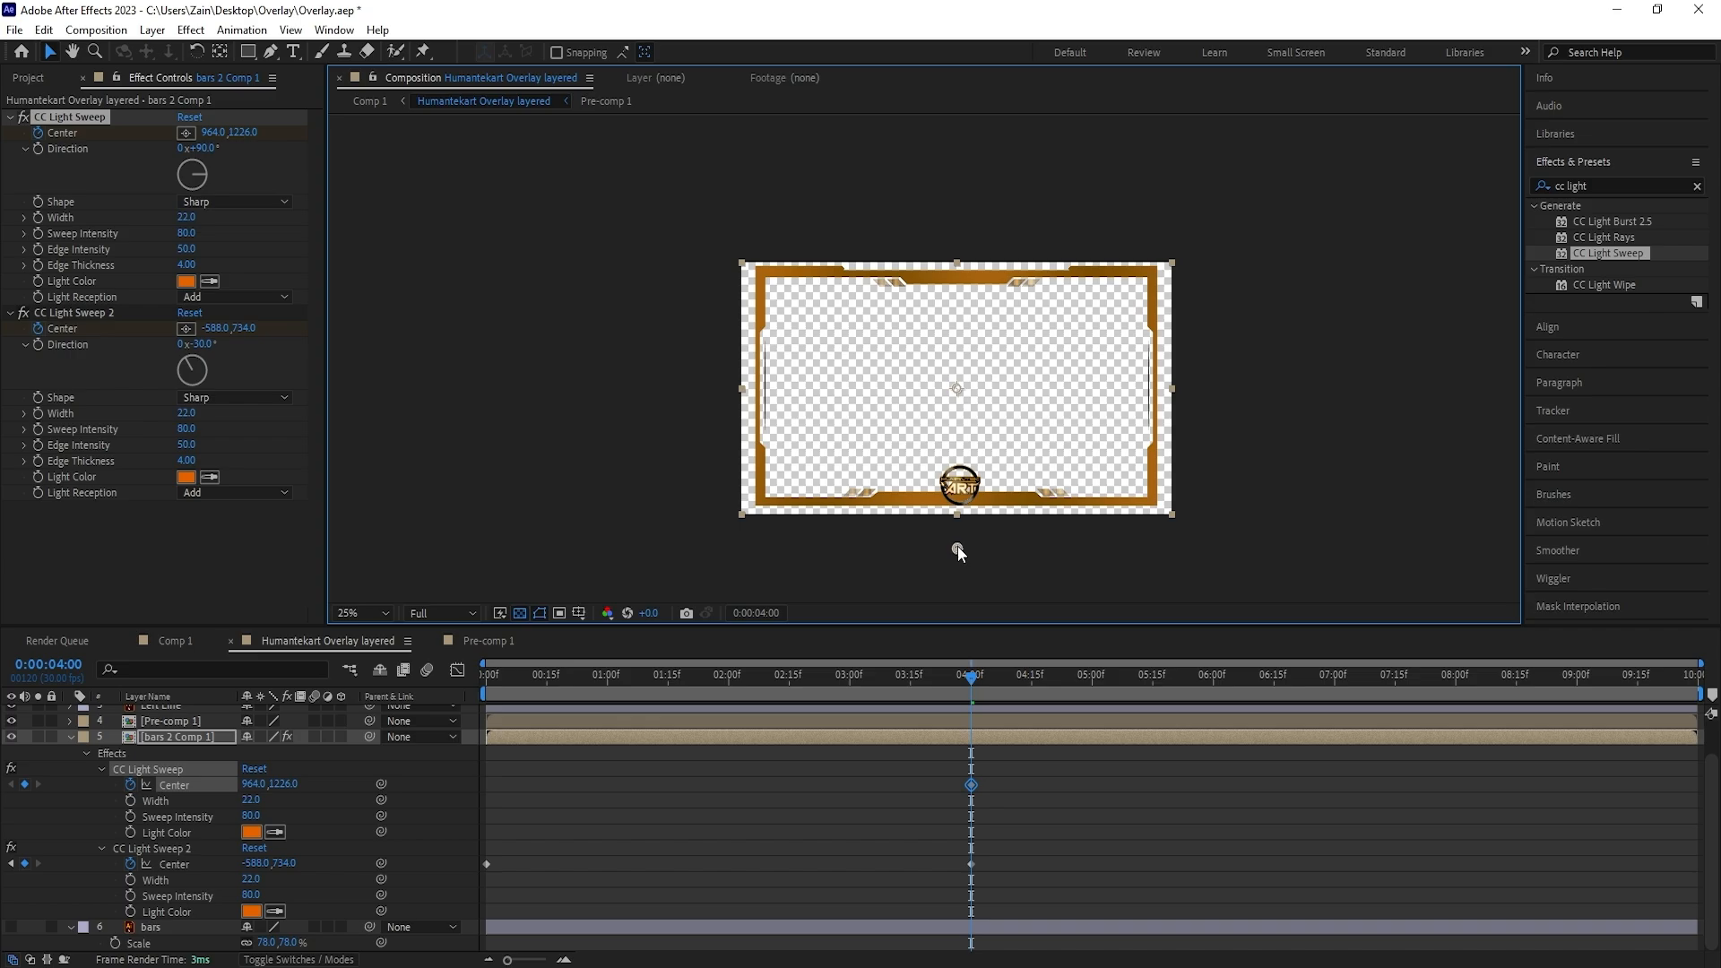
drag(994, 697, 1212, 709)
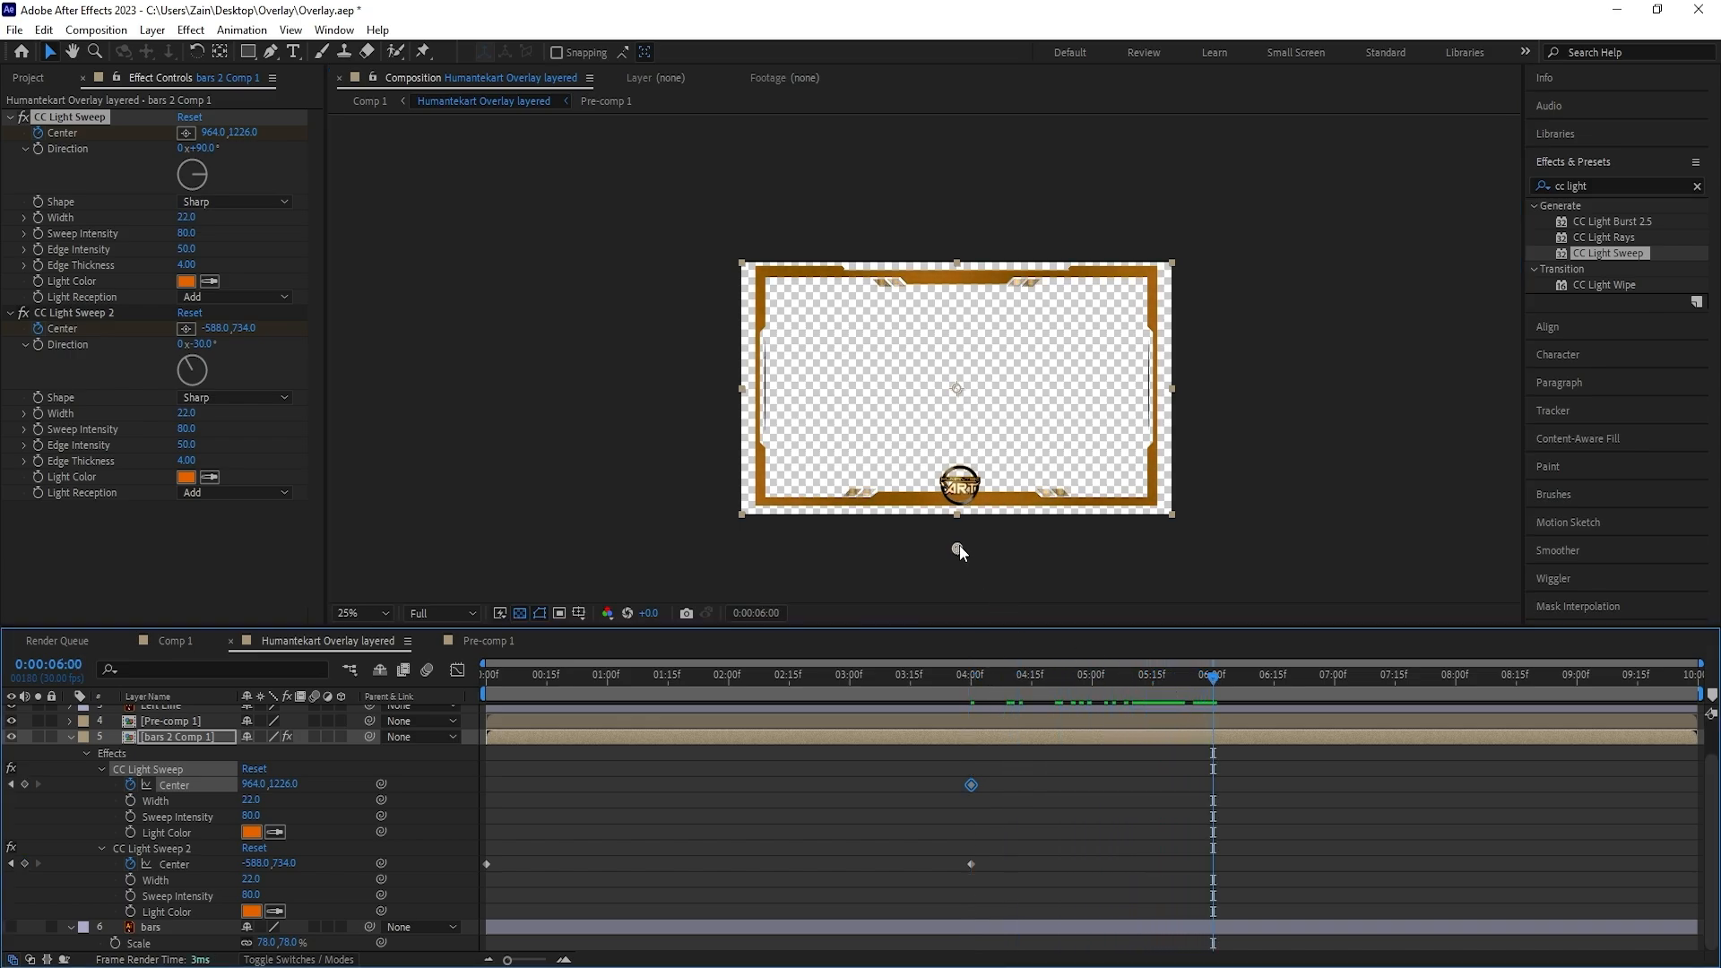
drag(957, 546, 971, 228)
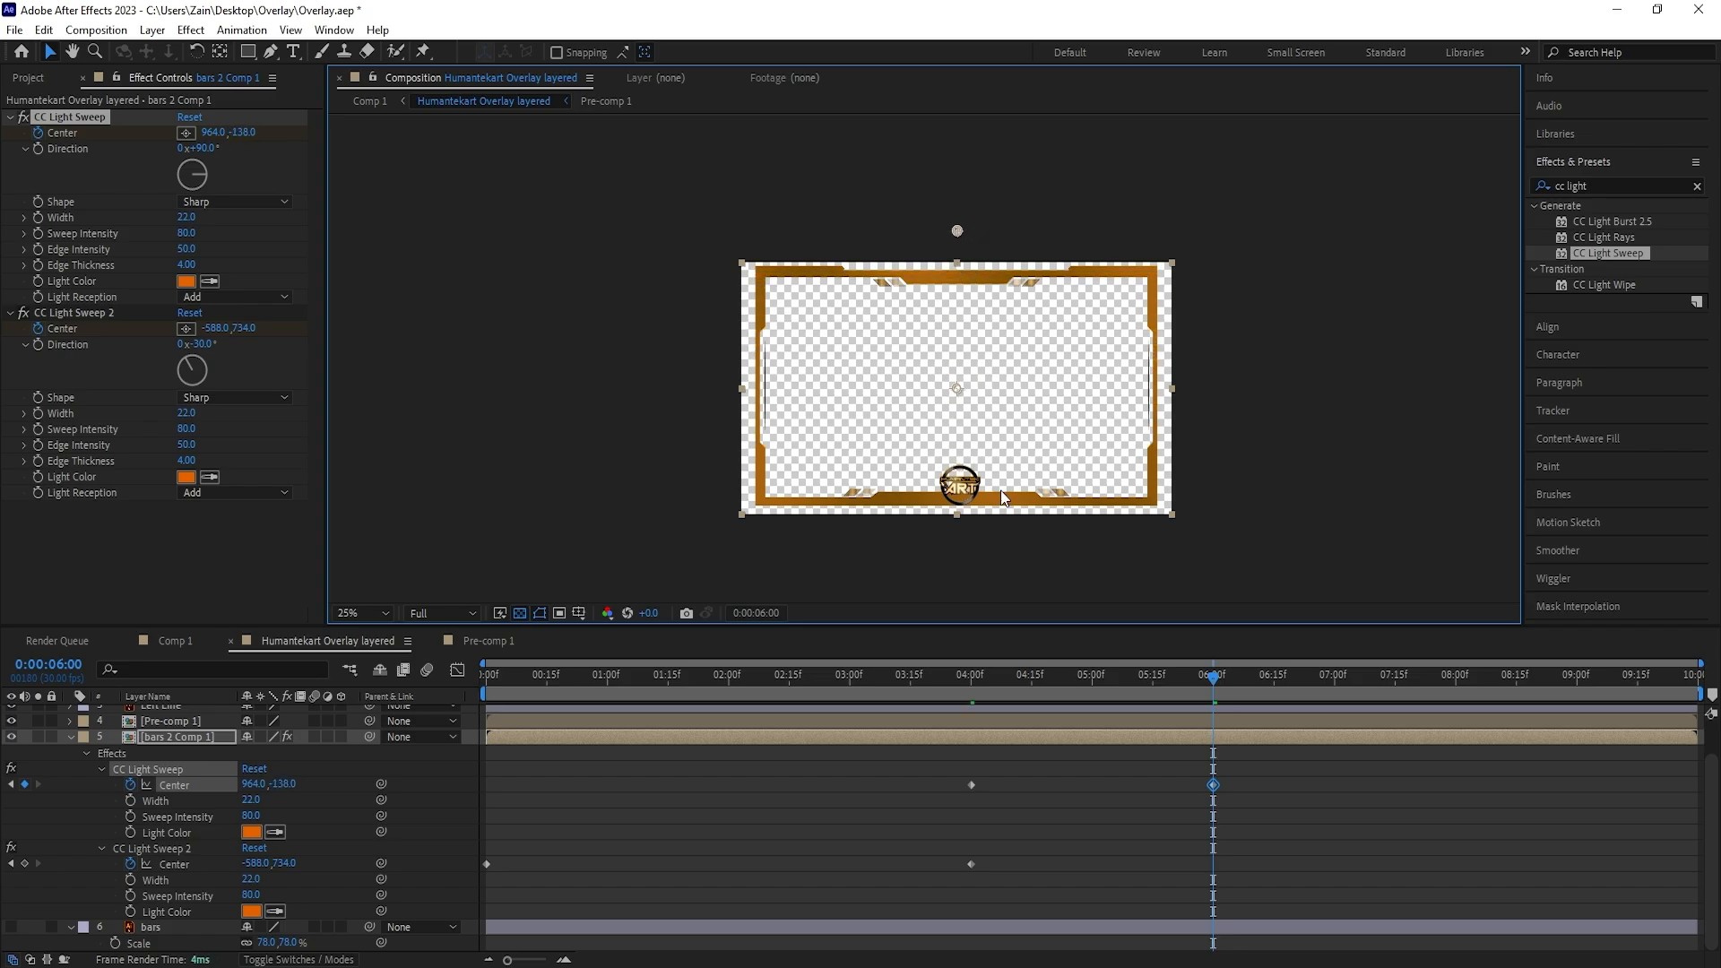
Duplicate CC Light Sweep 2 and shift the Center keyframes of CC Light Sweep 2 to span 6:00 to 10:00
drag(1048, 837, 479, 876)
key(ctrl+d)
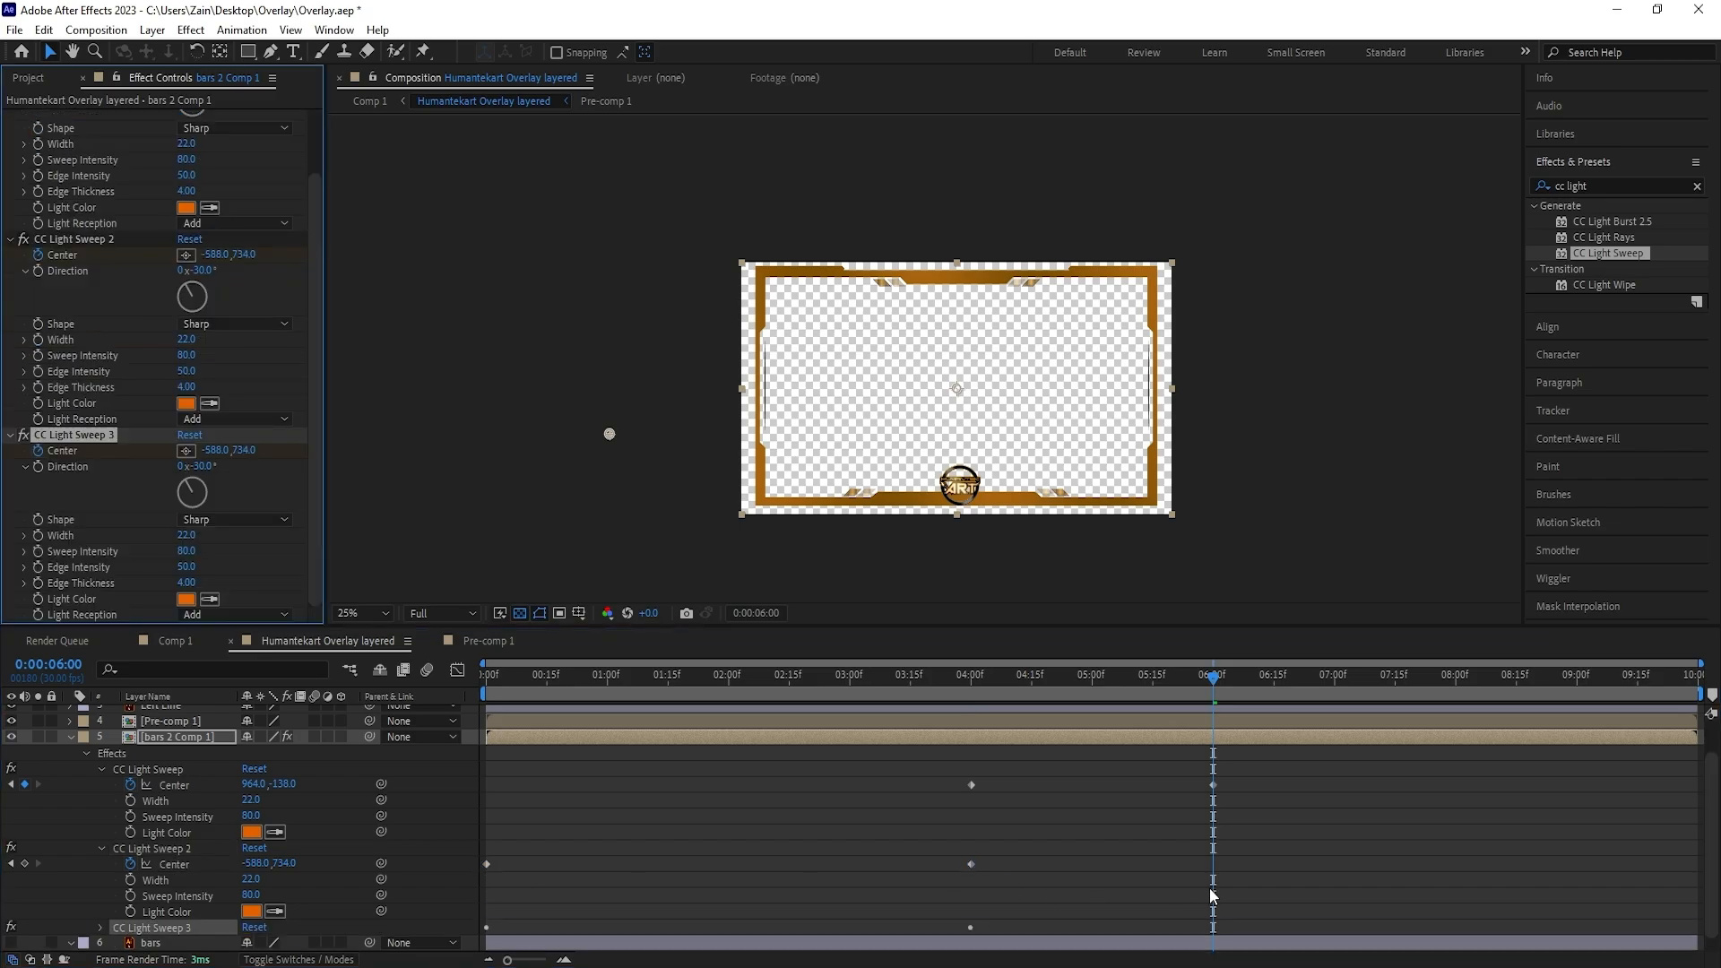
drag(485, 865, 1212, 876)
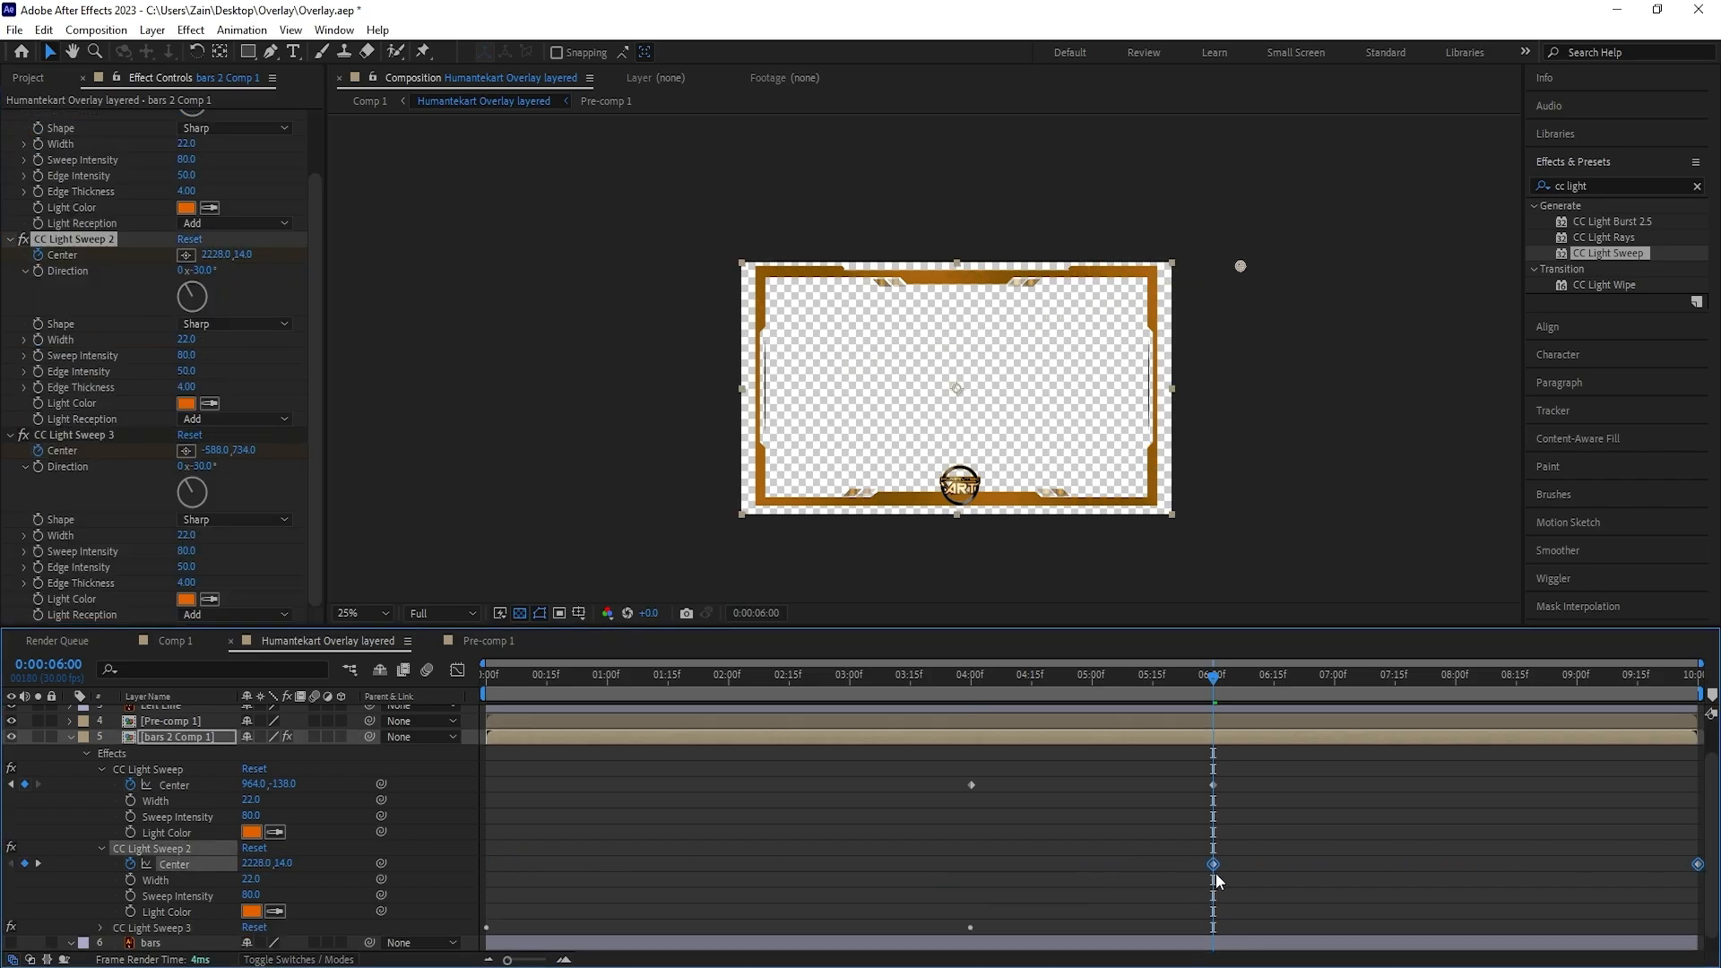
Time-reverse the Center keyframes of CC Light Sweep 2 and scrub the timeline back to about 1:02
right_click(1215, 868)
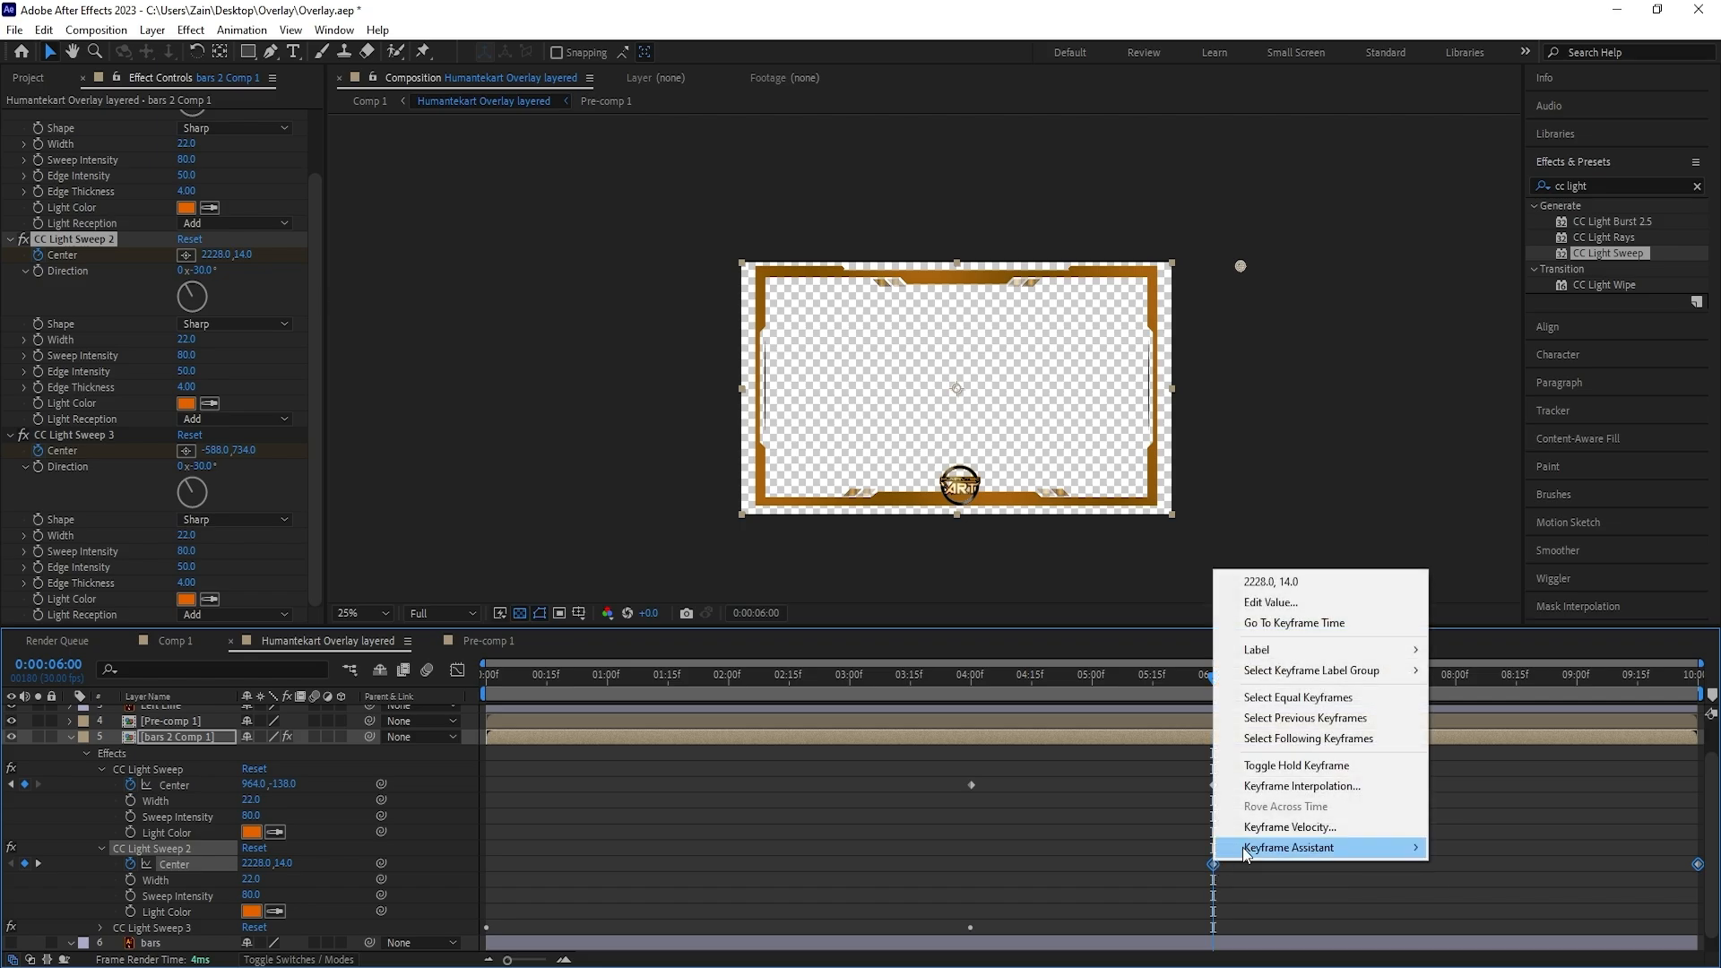
mouse_move(1244, 852)
click(1110, 851)
drag(1178, 687, 615, 733)
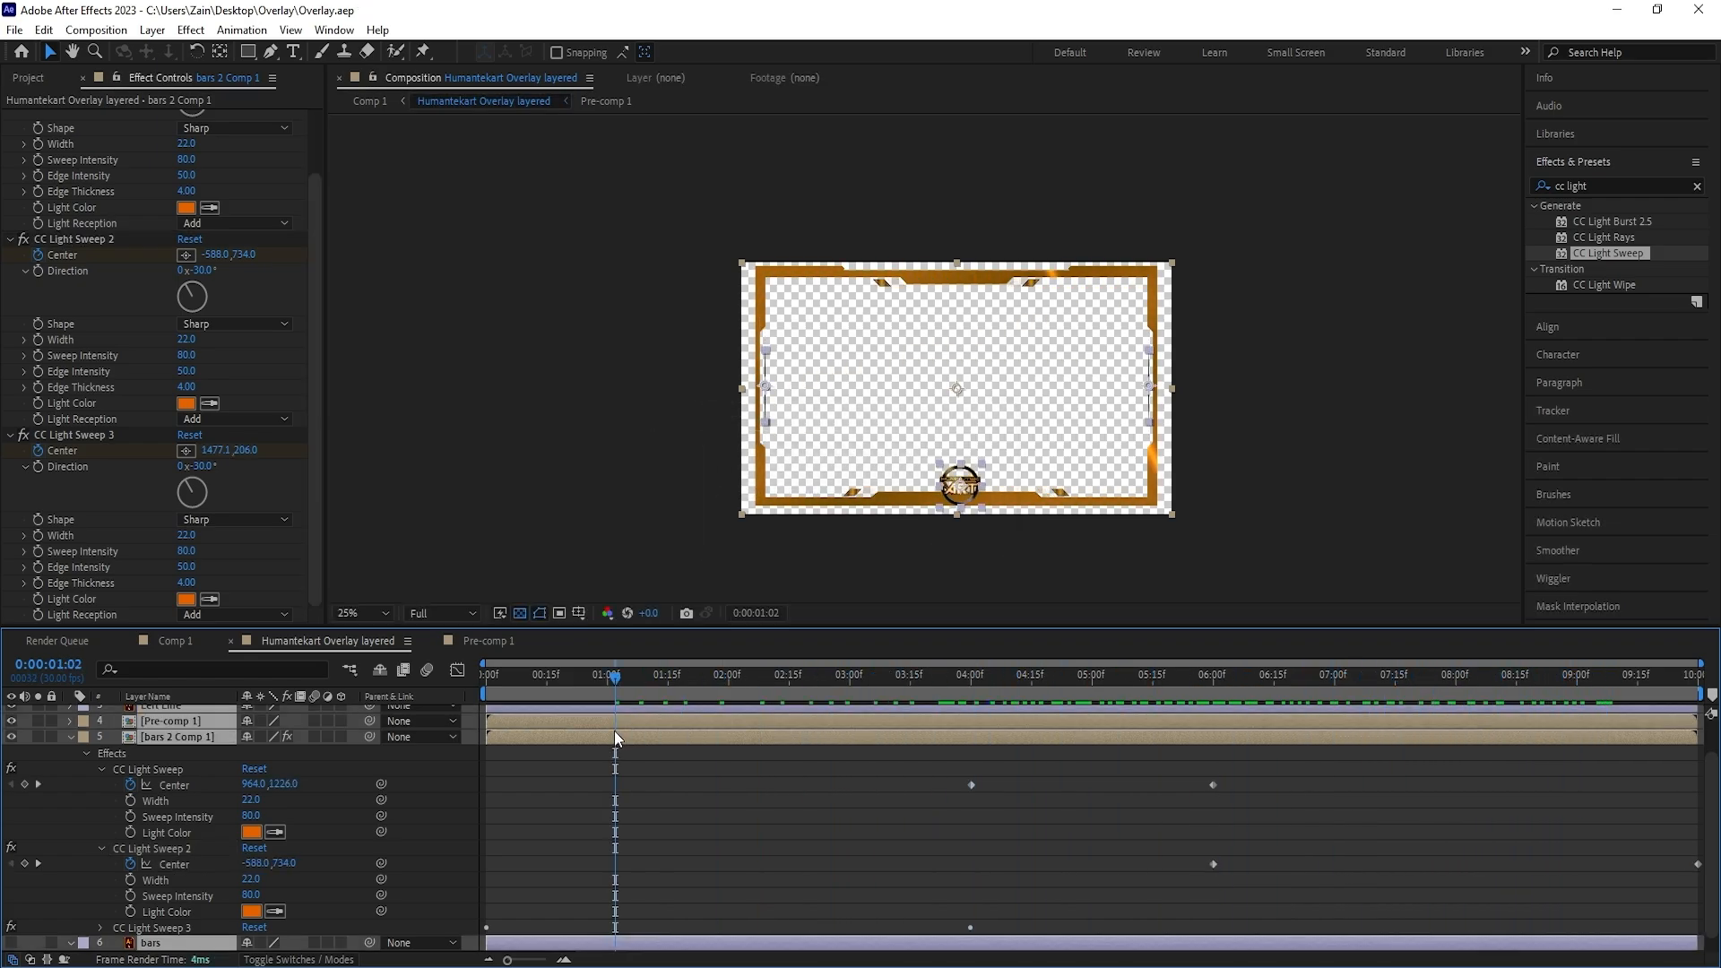
Collapse the revealed properties of all layers and duplicate the bars 2 Comp 1 layer
key(u)
key(u)
click(95, 834)
click(166, 780)
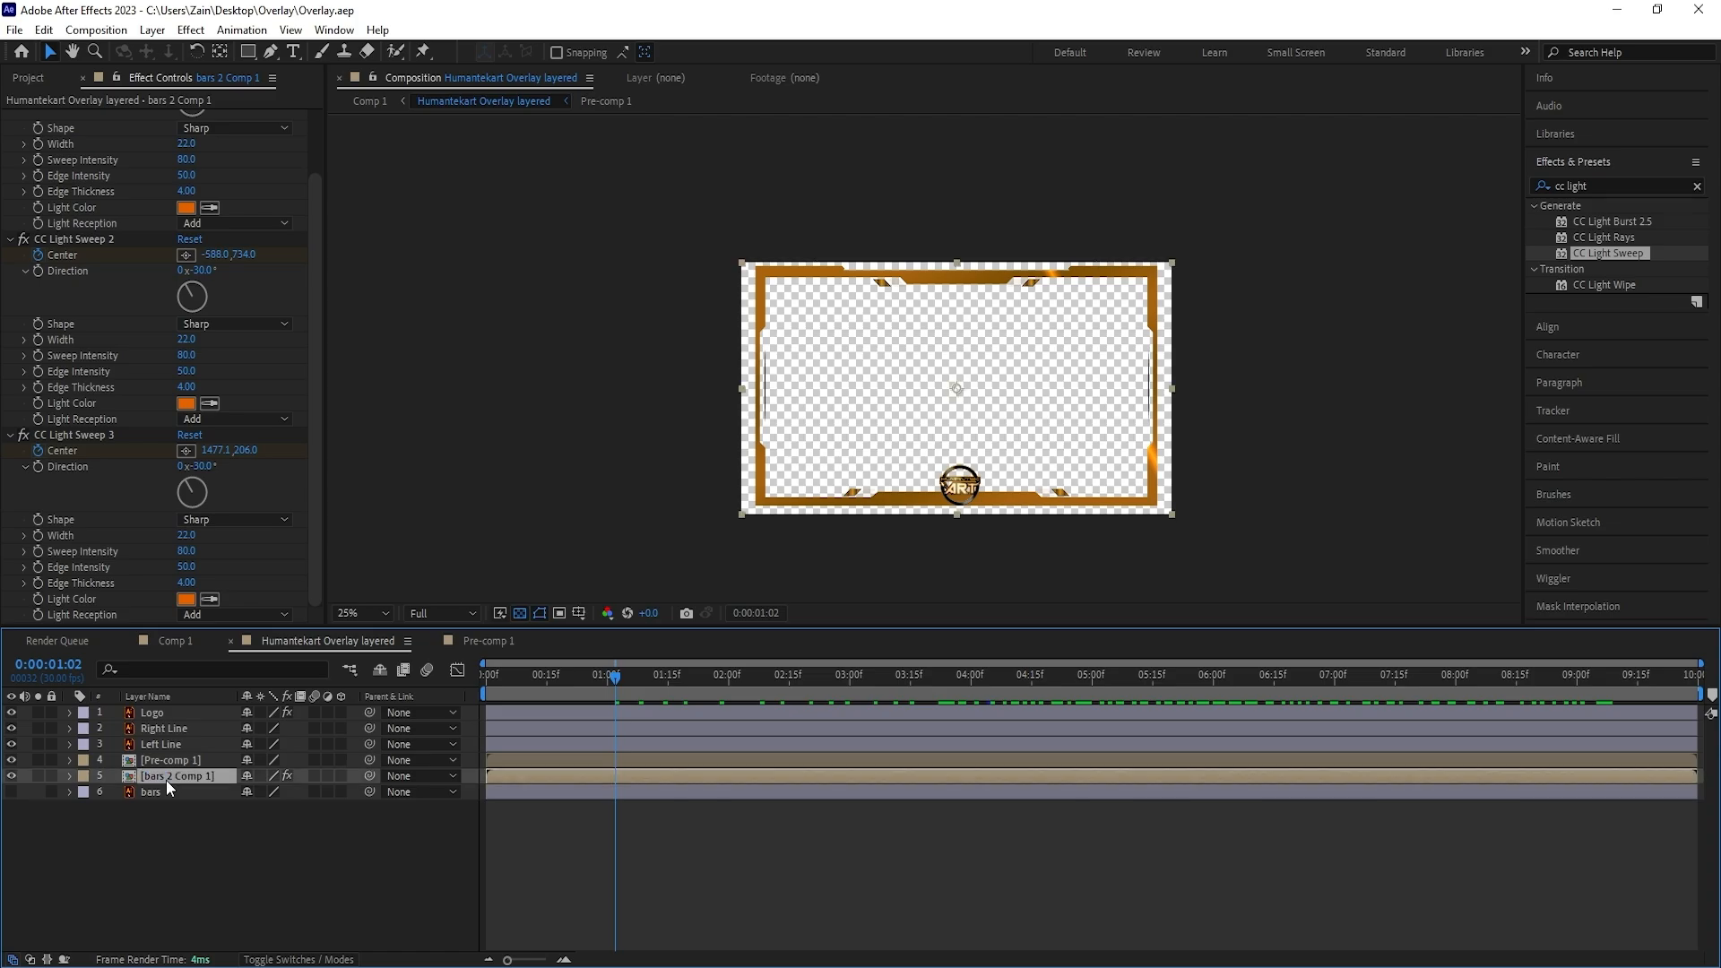
key(ctrl+d)
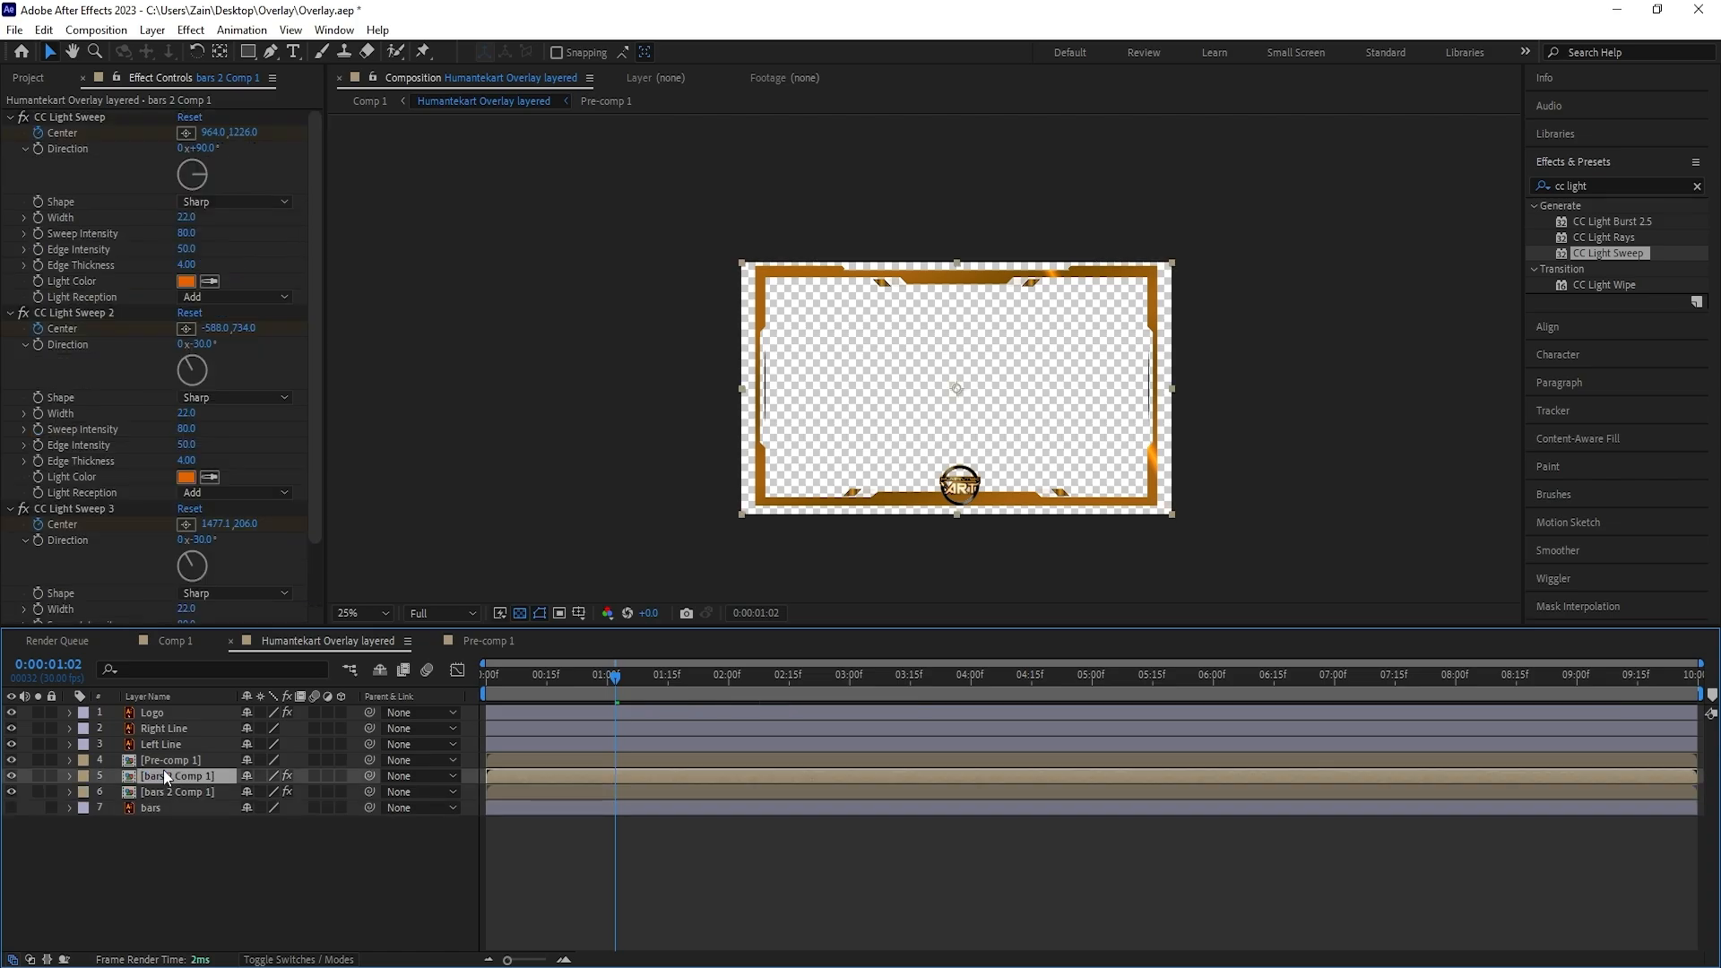
Find the Deep Glow effect and apply it to the lower bars 2 Comp 1 layer
click(182, 838)
click(176, 782)
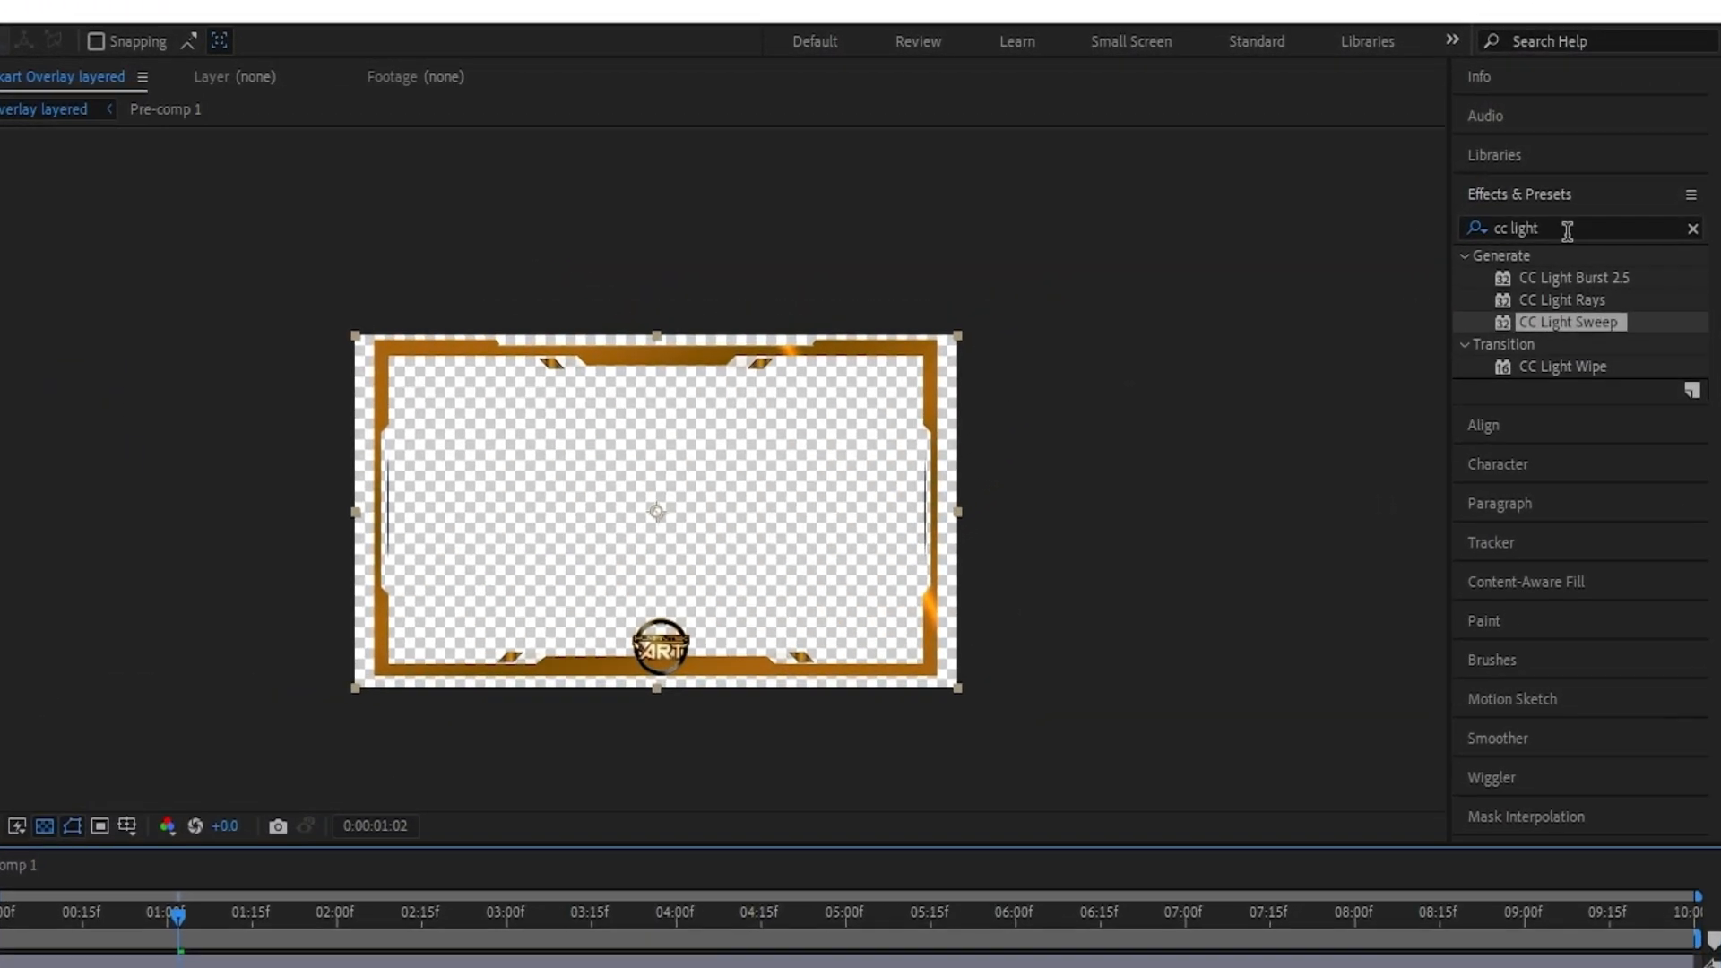
click(1542, 187)
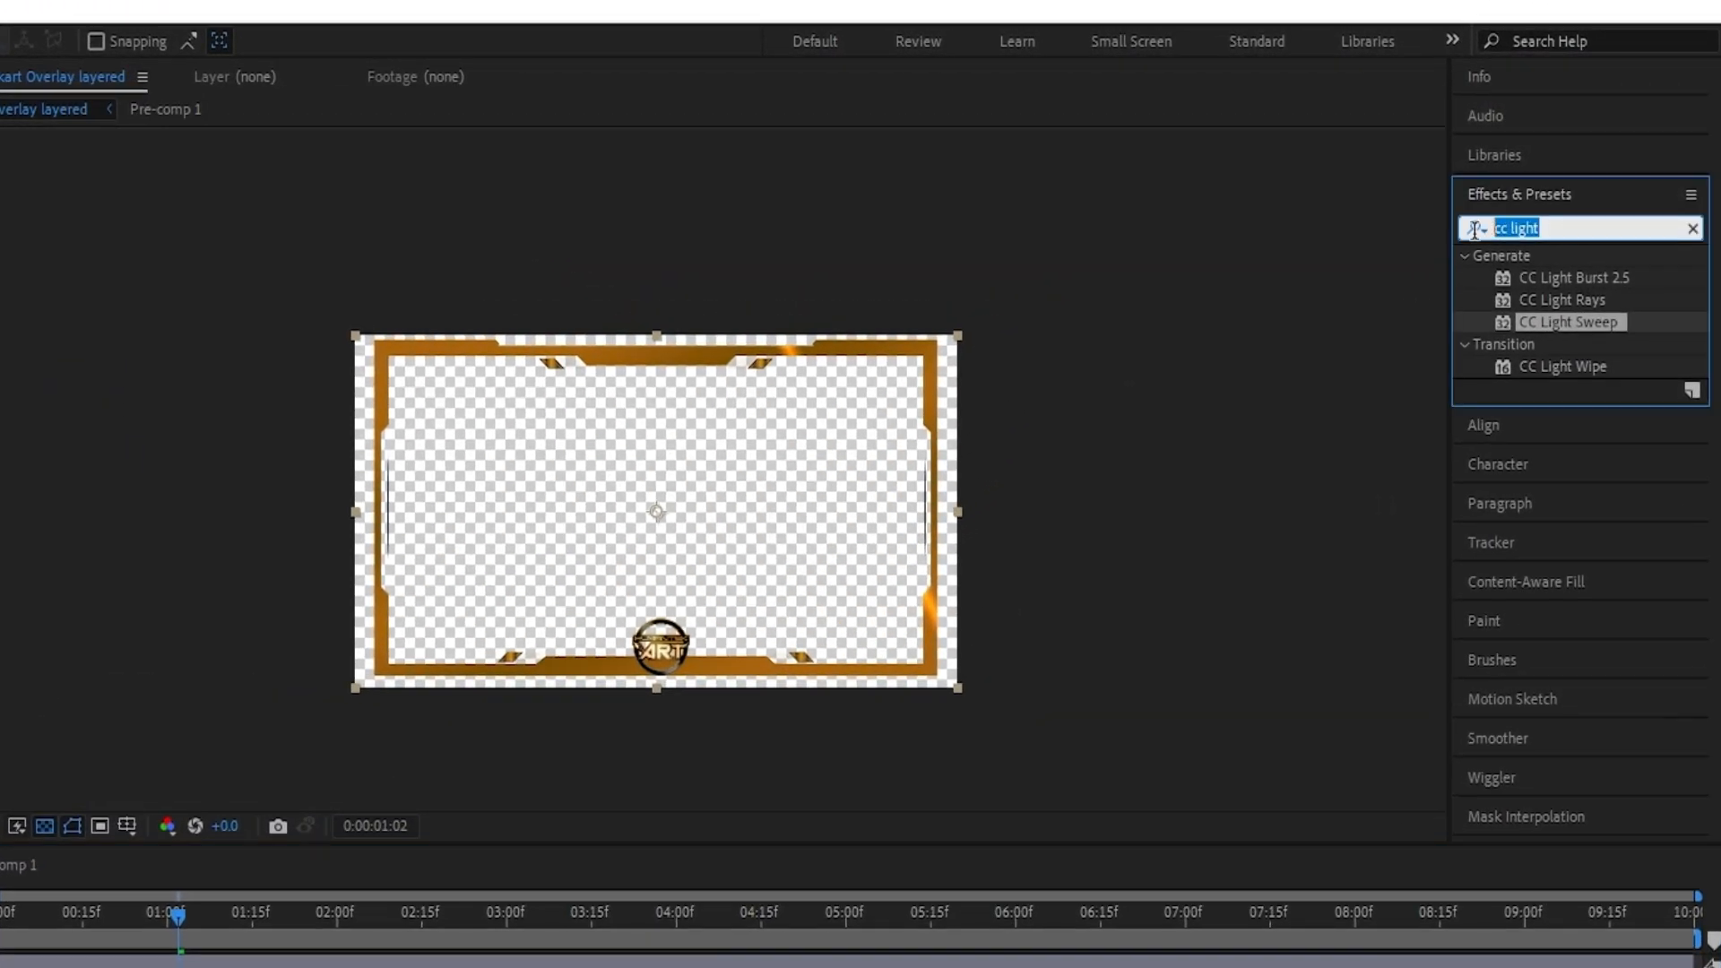
text(de)
text(ep)
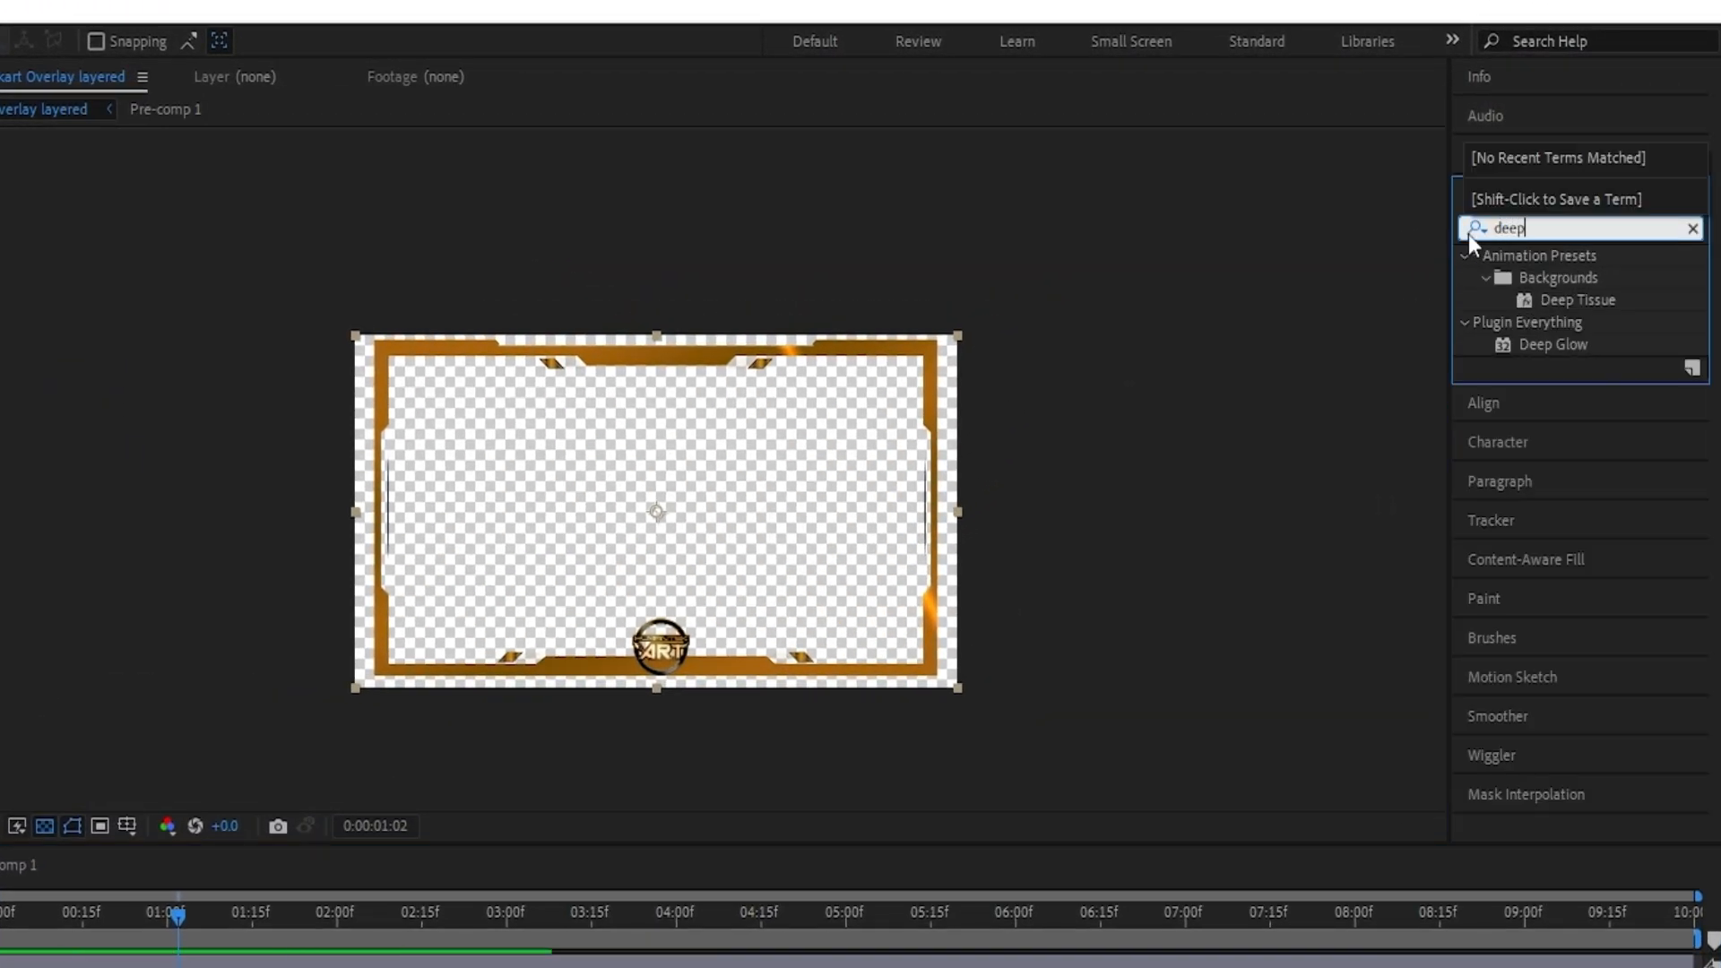
drag(1570, 339, 223, 789)
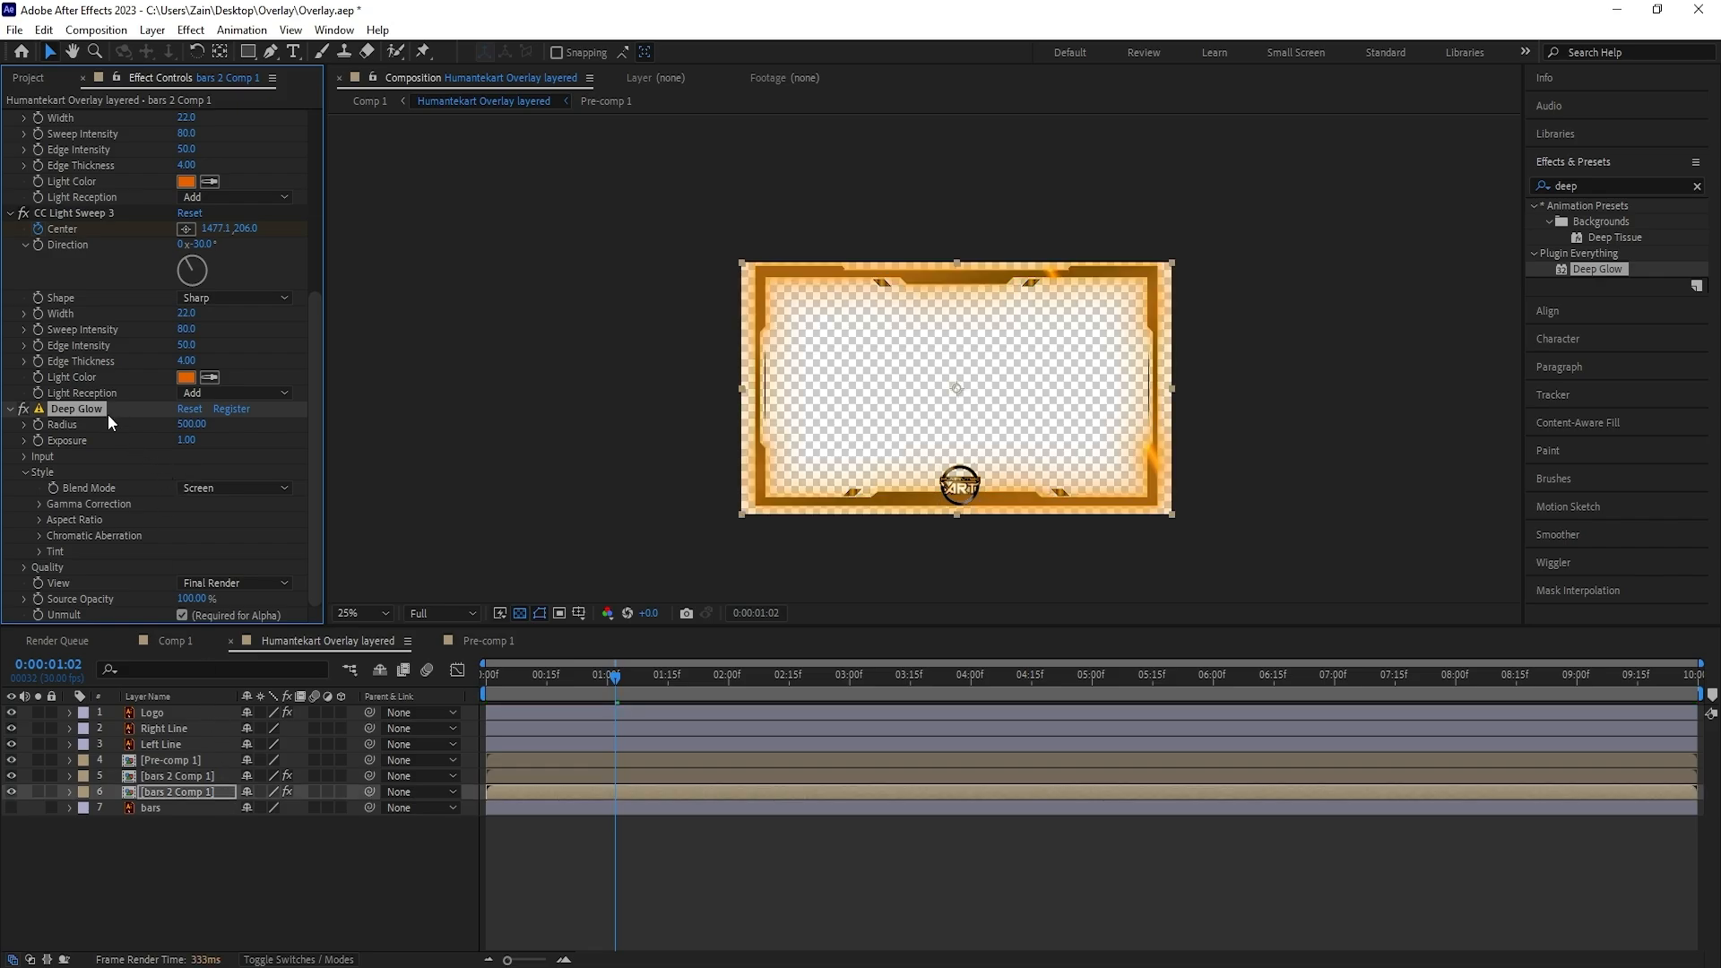
Delete the three CC Light Sweep effects from the lower bars 2 Comp 1 layer, keeping Deep Glow
click(79, 212)
scroll(80, 197, up, 5)
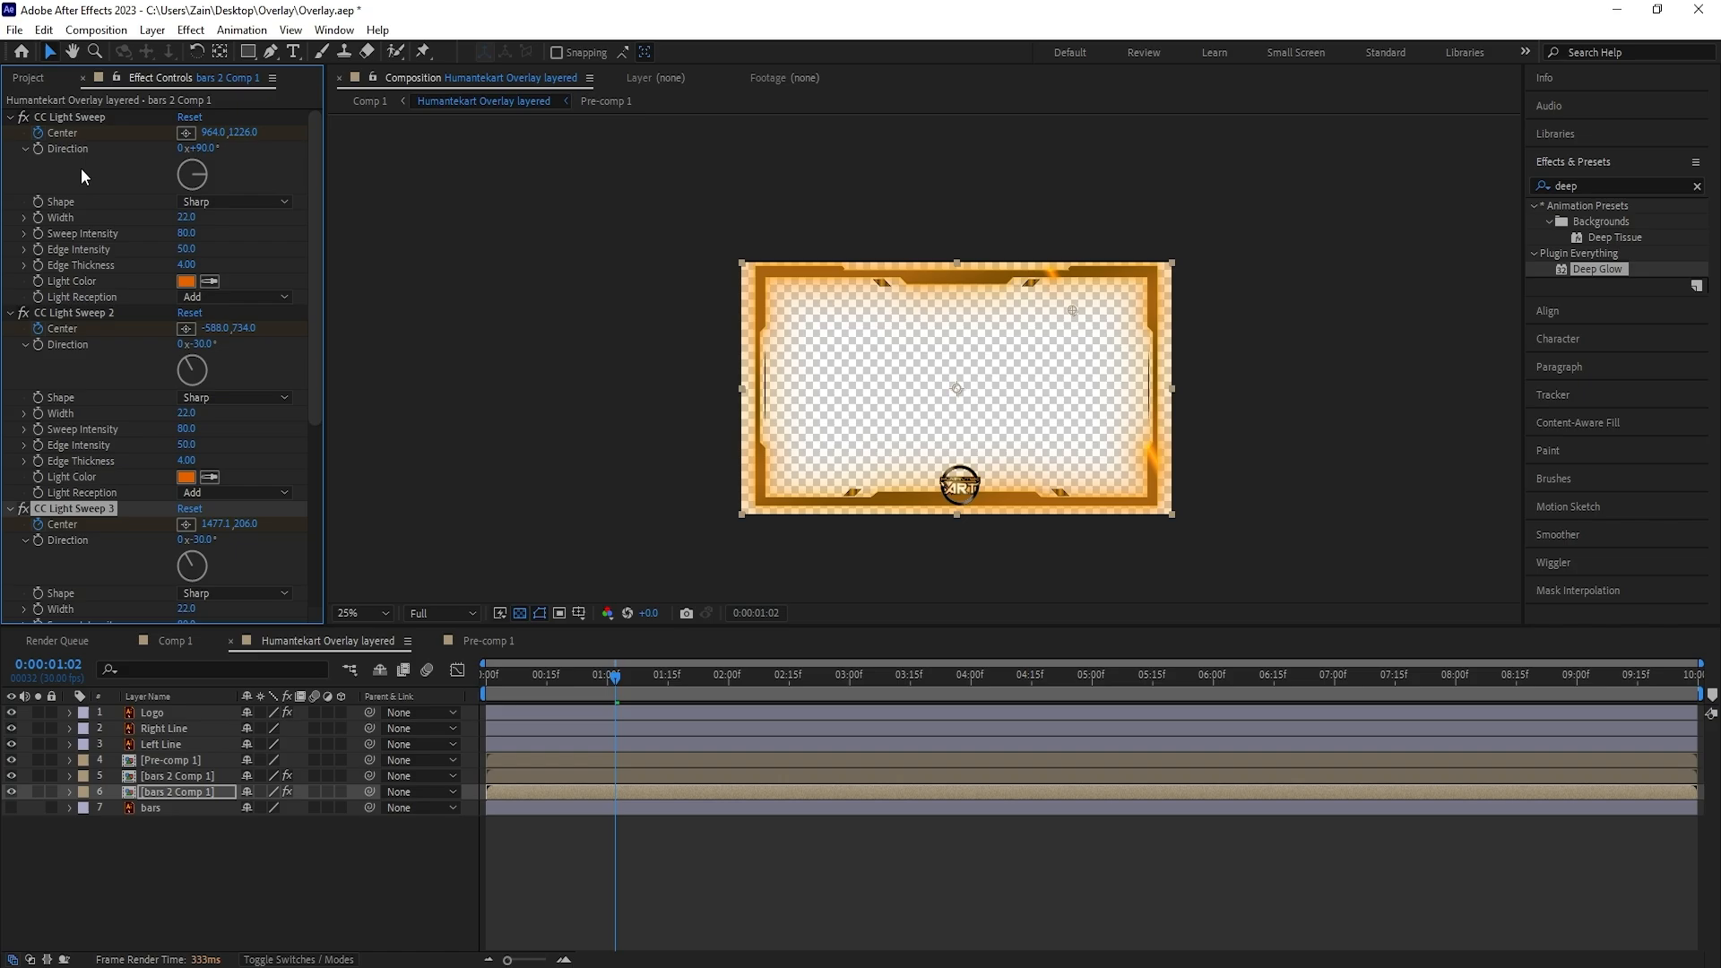
shift+click(75, 120)
key(Delete)
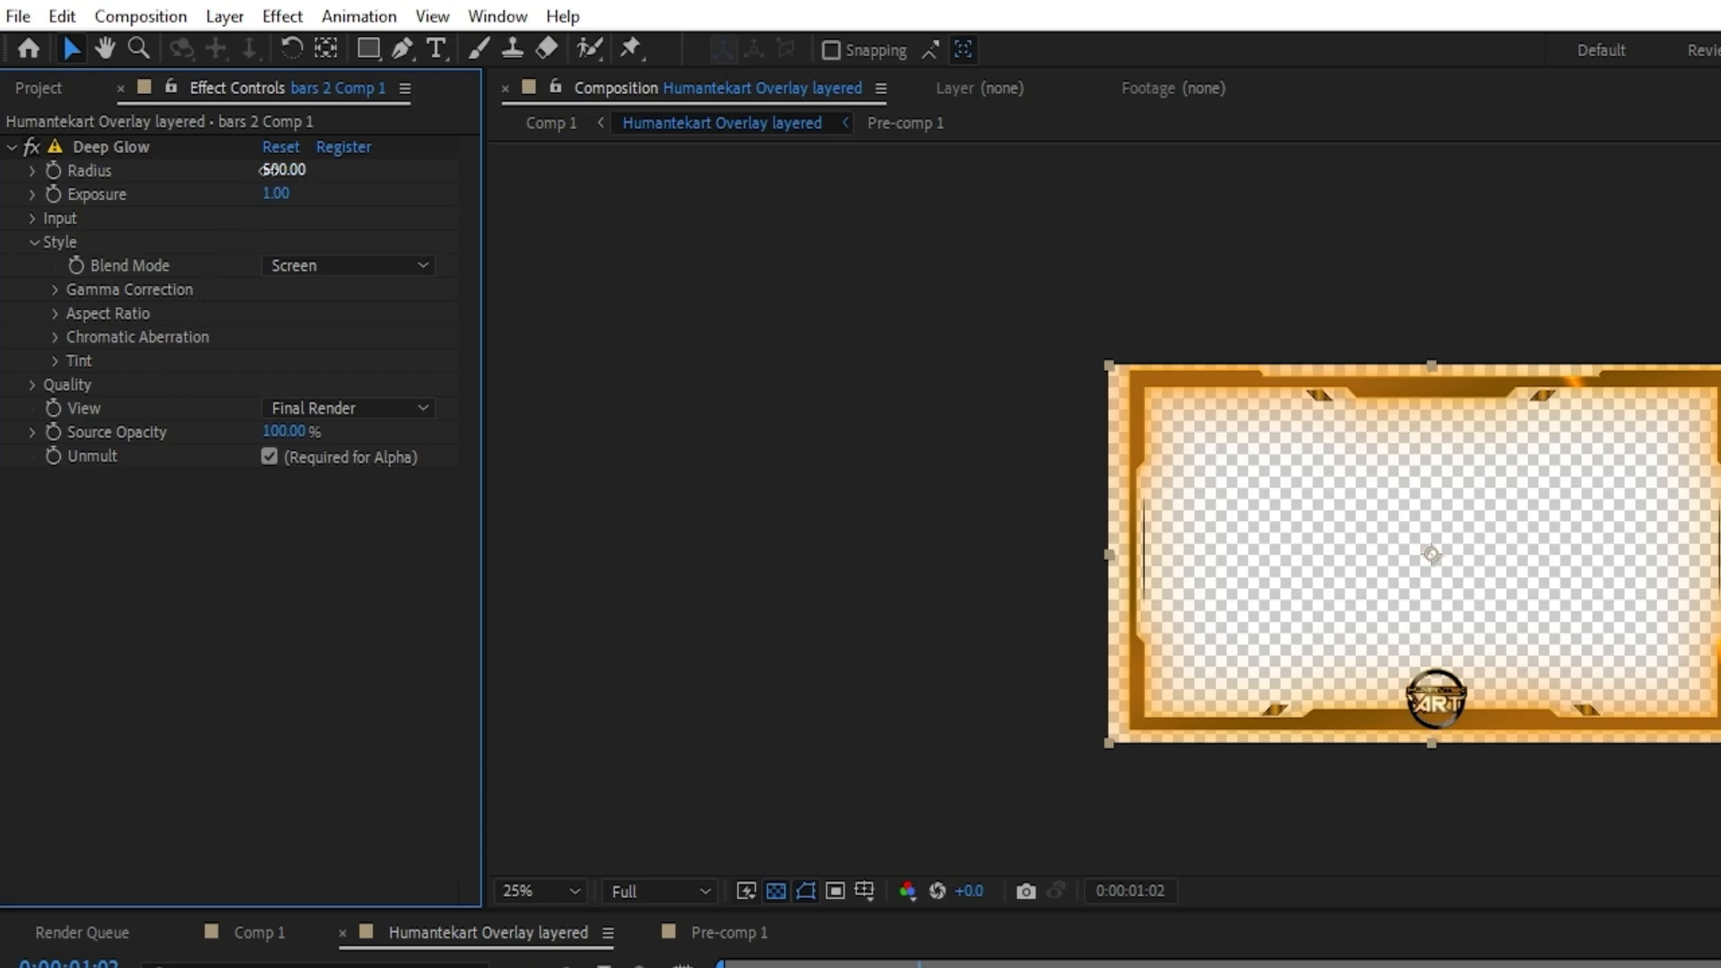
Set the Deep Glow's Radius to 100 and Exposure to 0.15
click(266, 170)
key(Return)
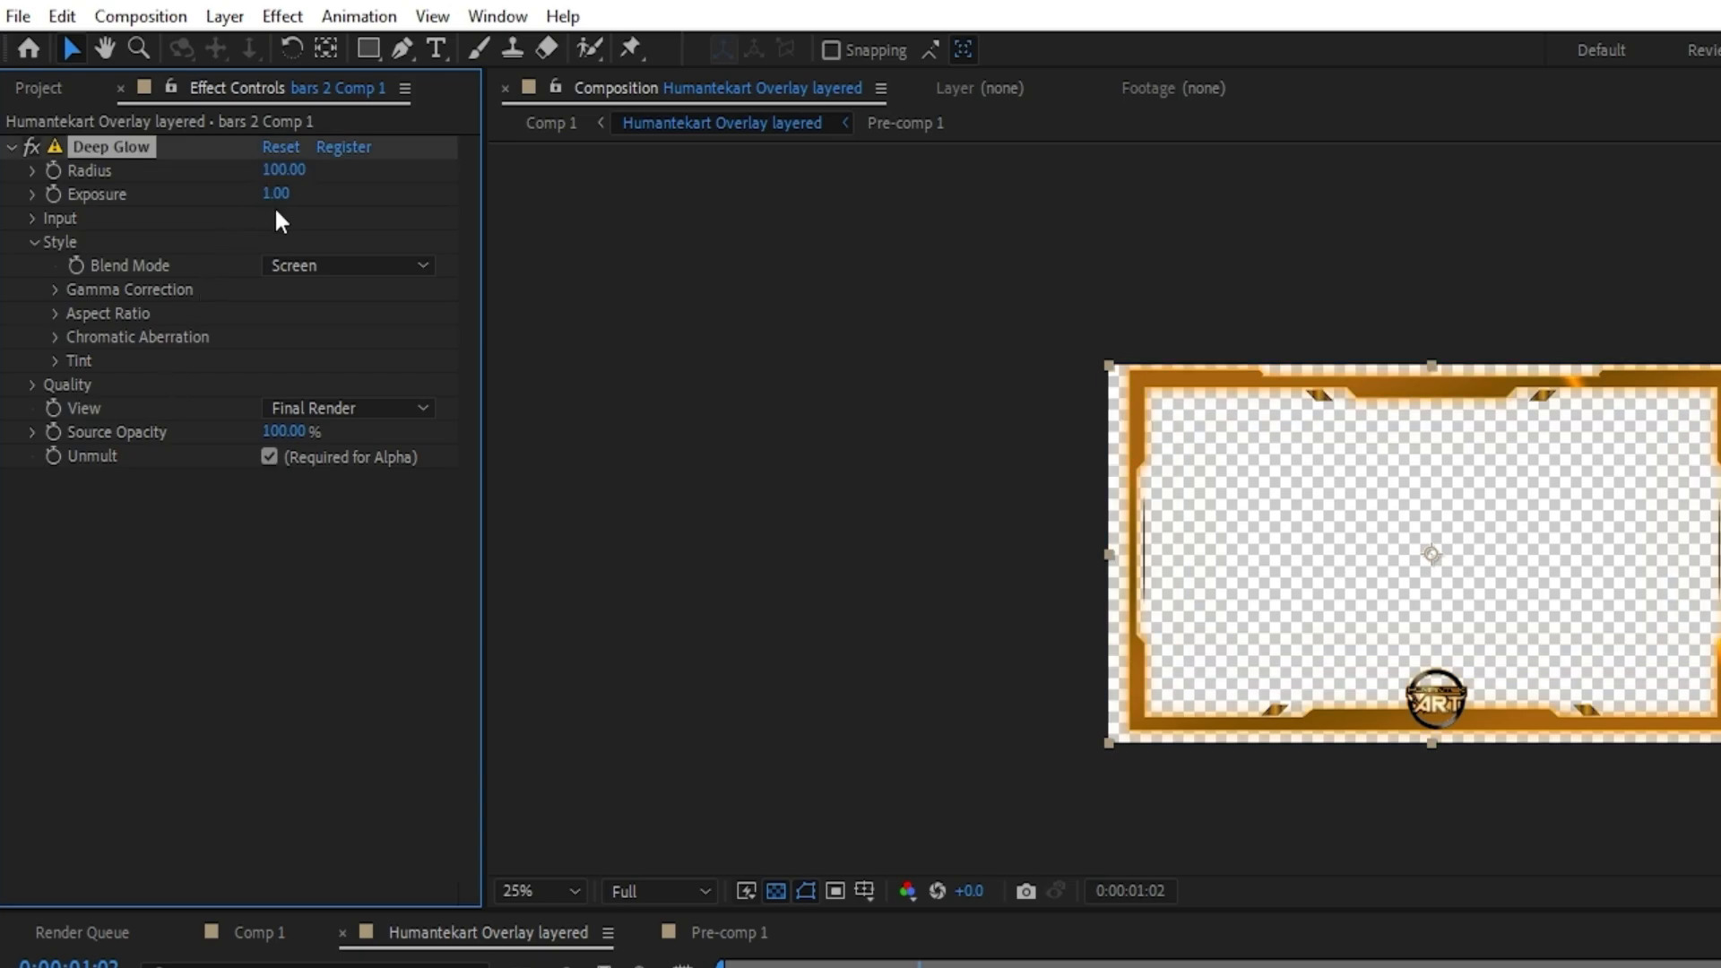
click(276, 194)
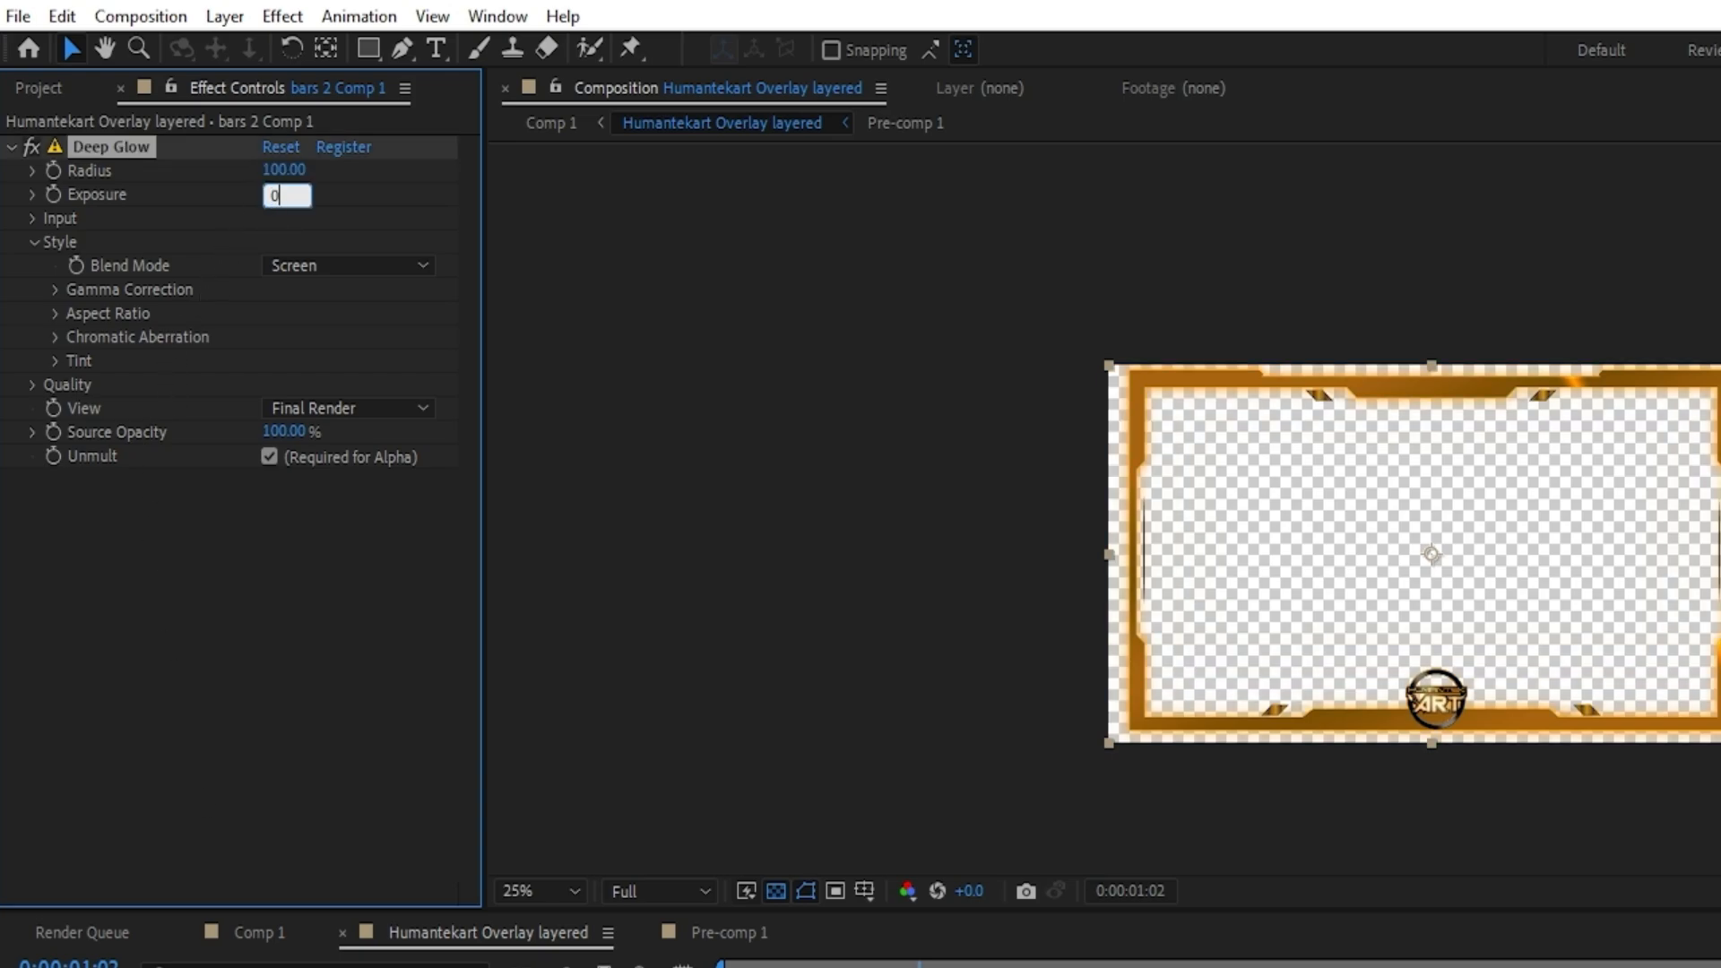
key(Return)
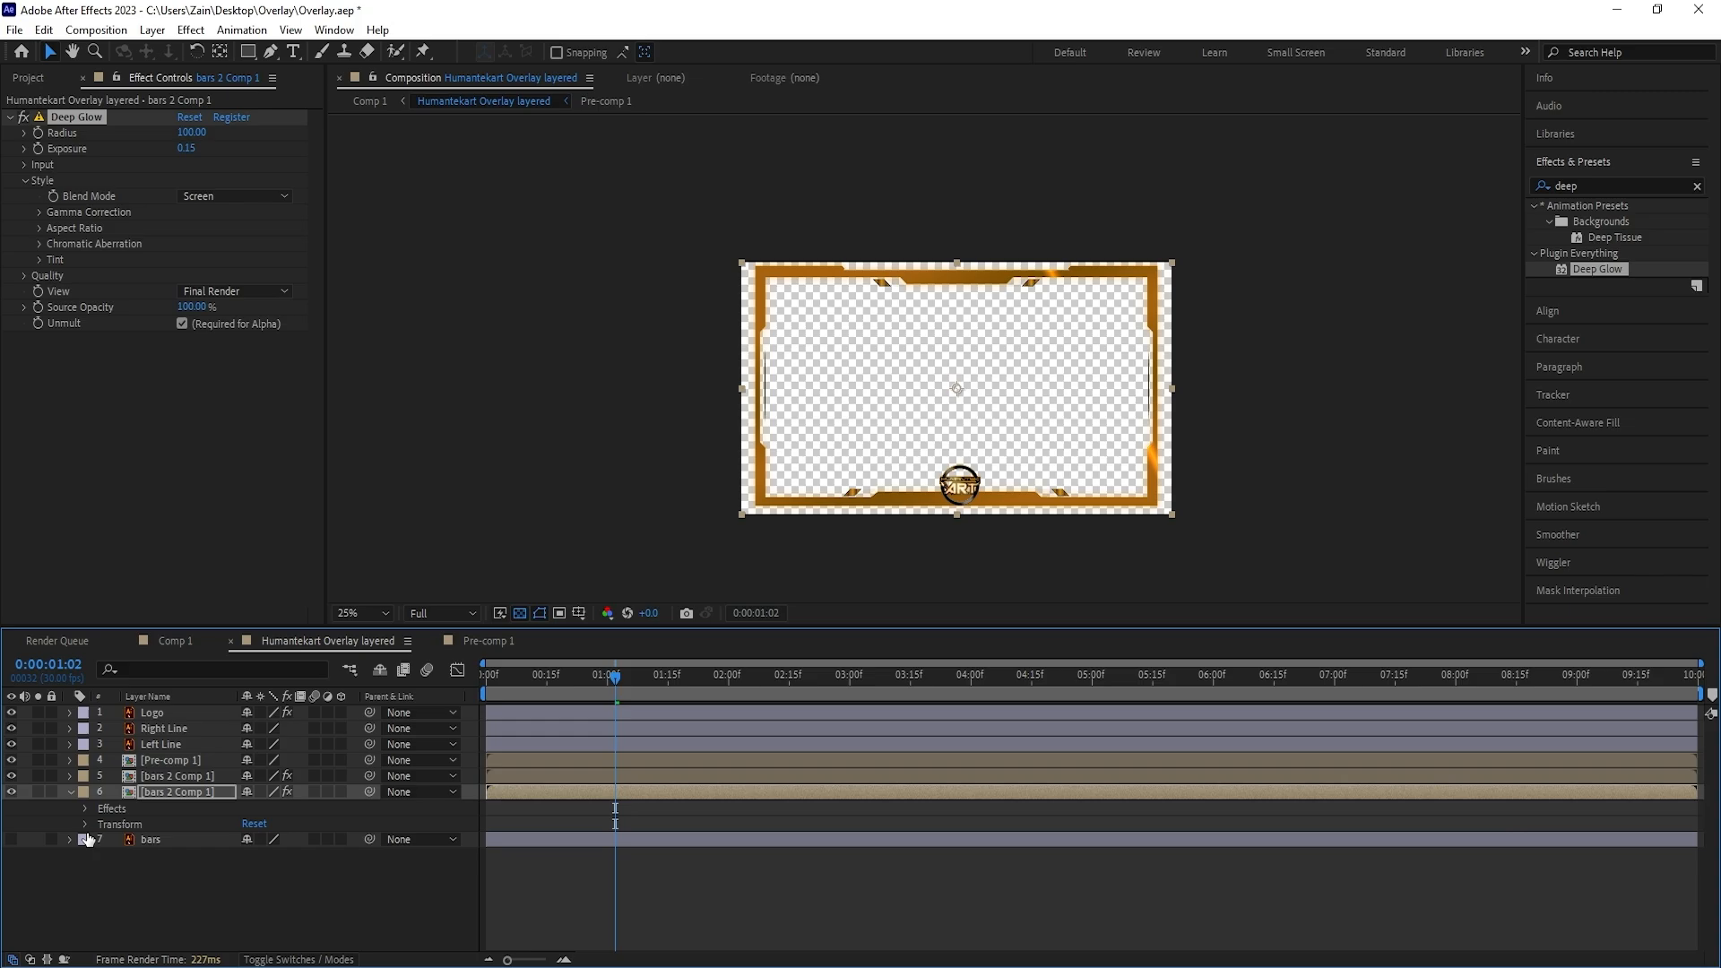
Keyframe the glowing bars layer's Opacity from 100% at 0:00 to 30% at 1:00
click(86, 824)
click(116, 903)
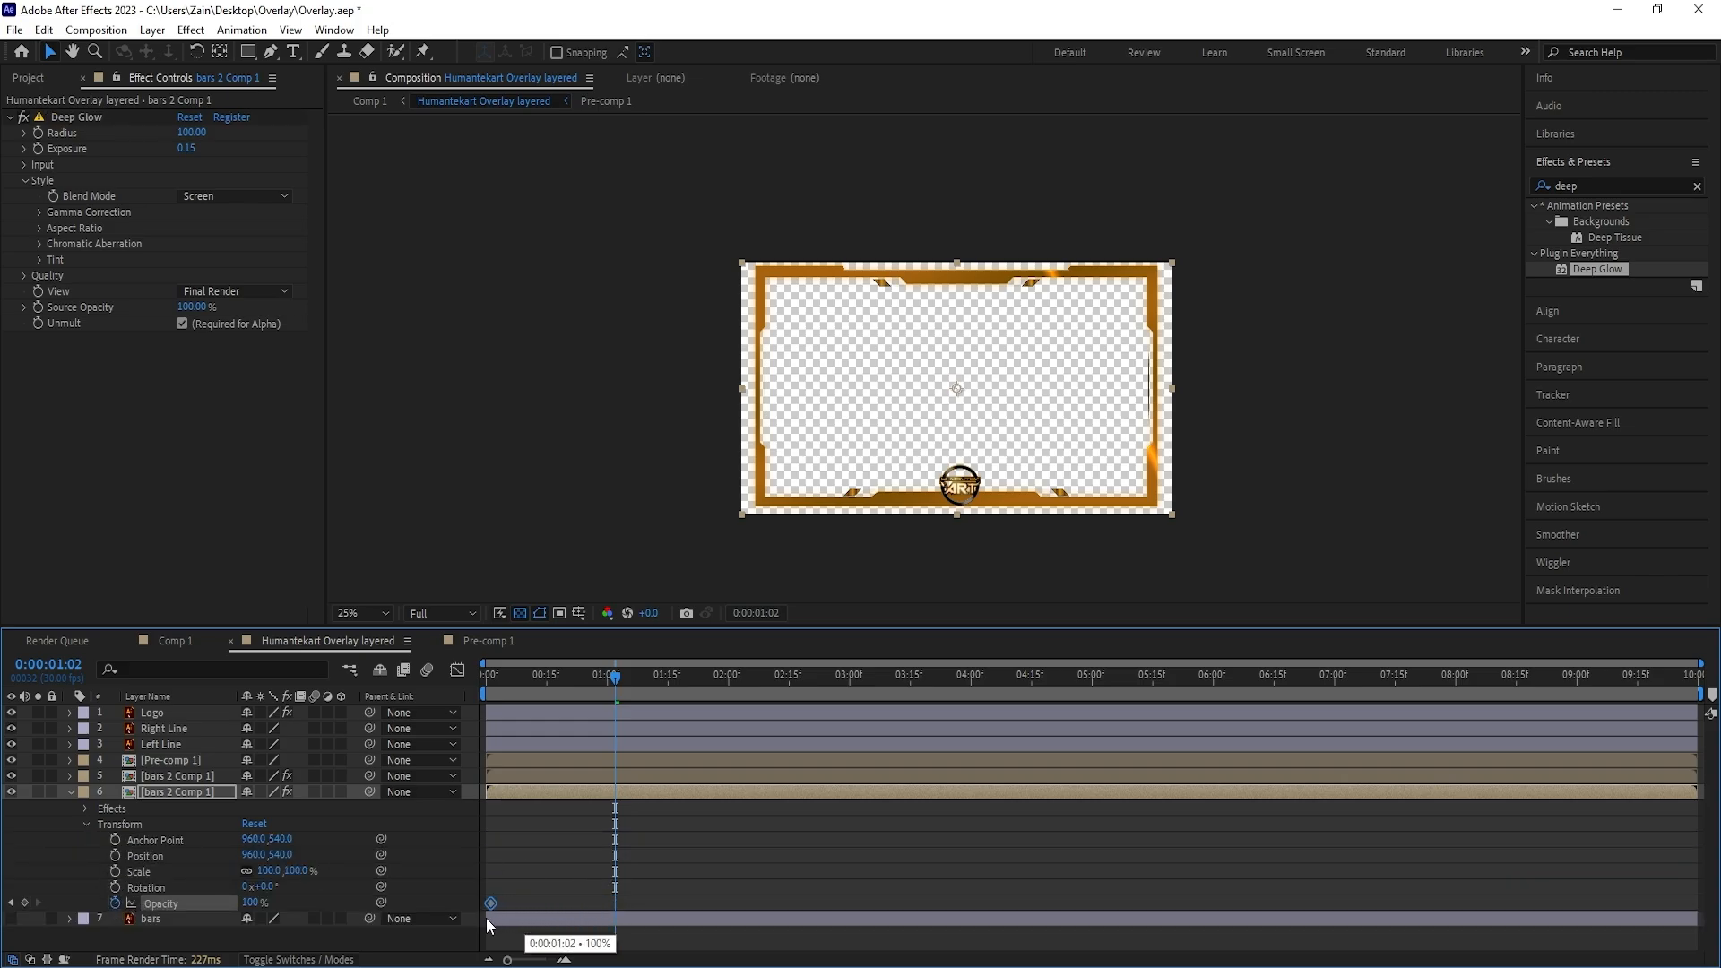
drag(486, 918, 481, 918)
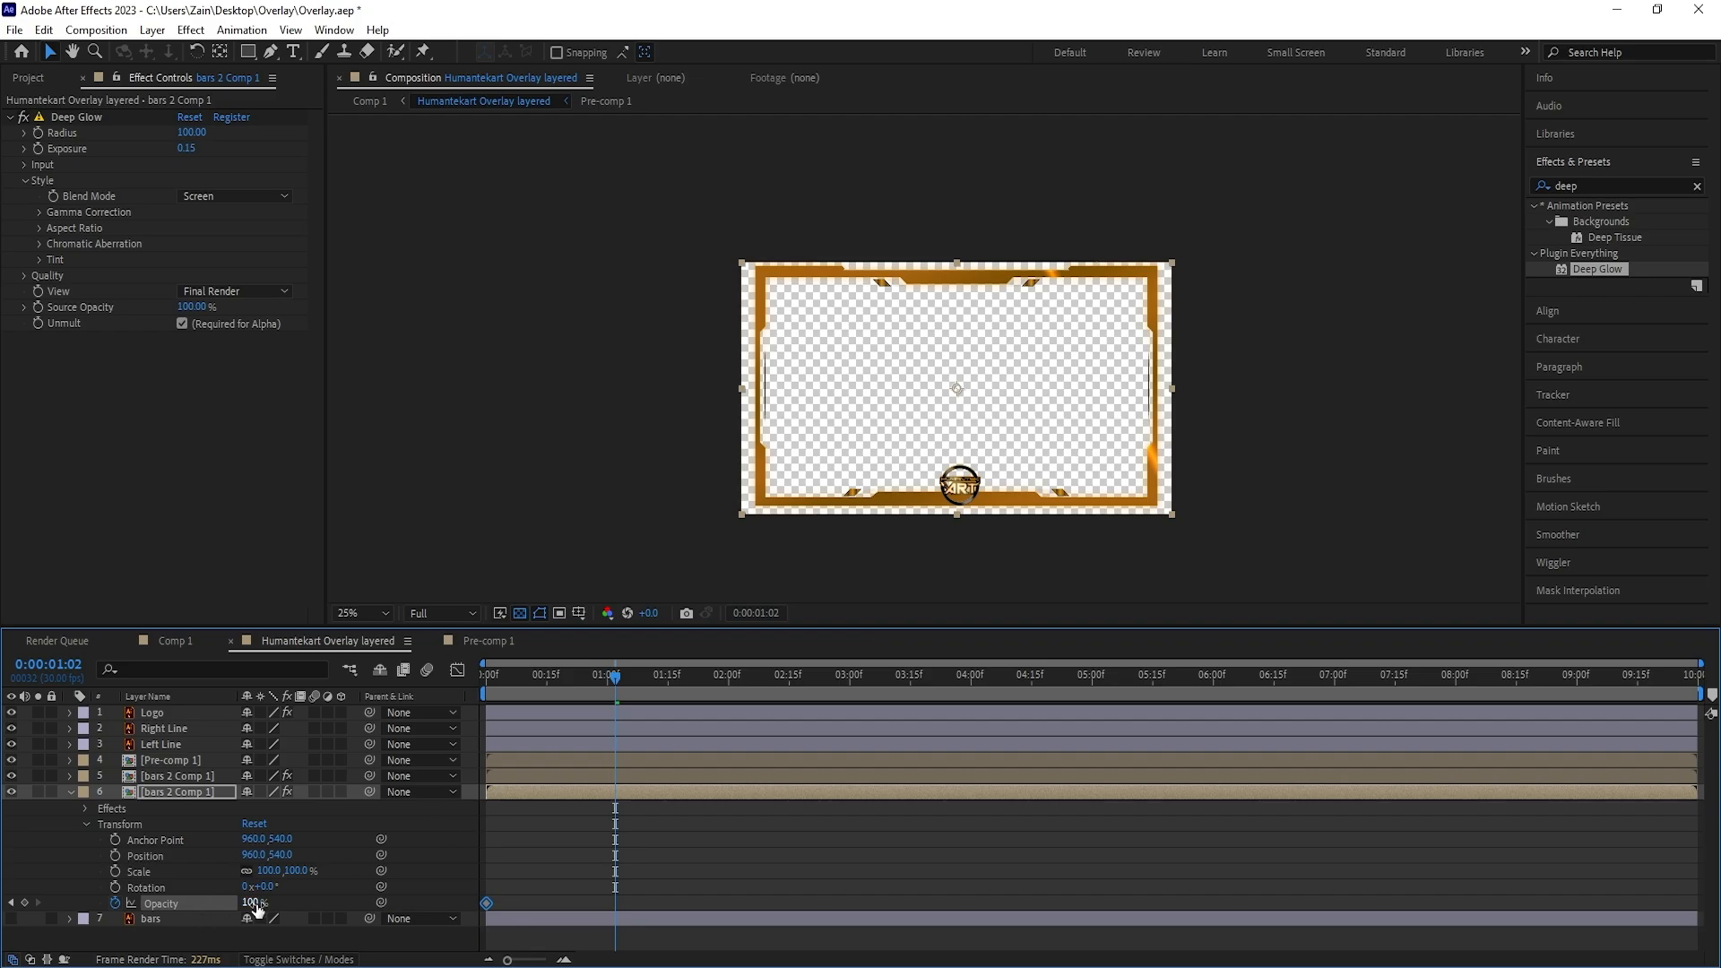
drag(608, 684, 605, 681)
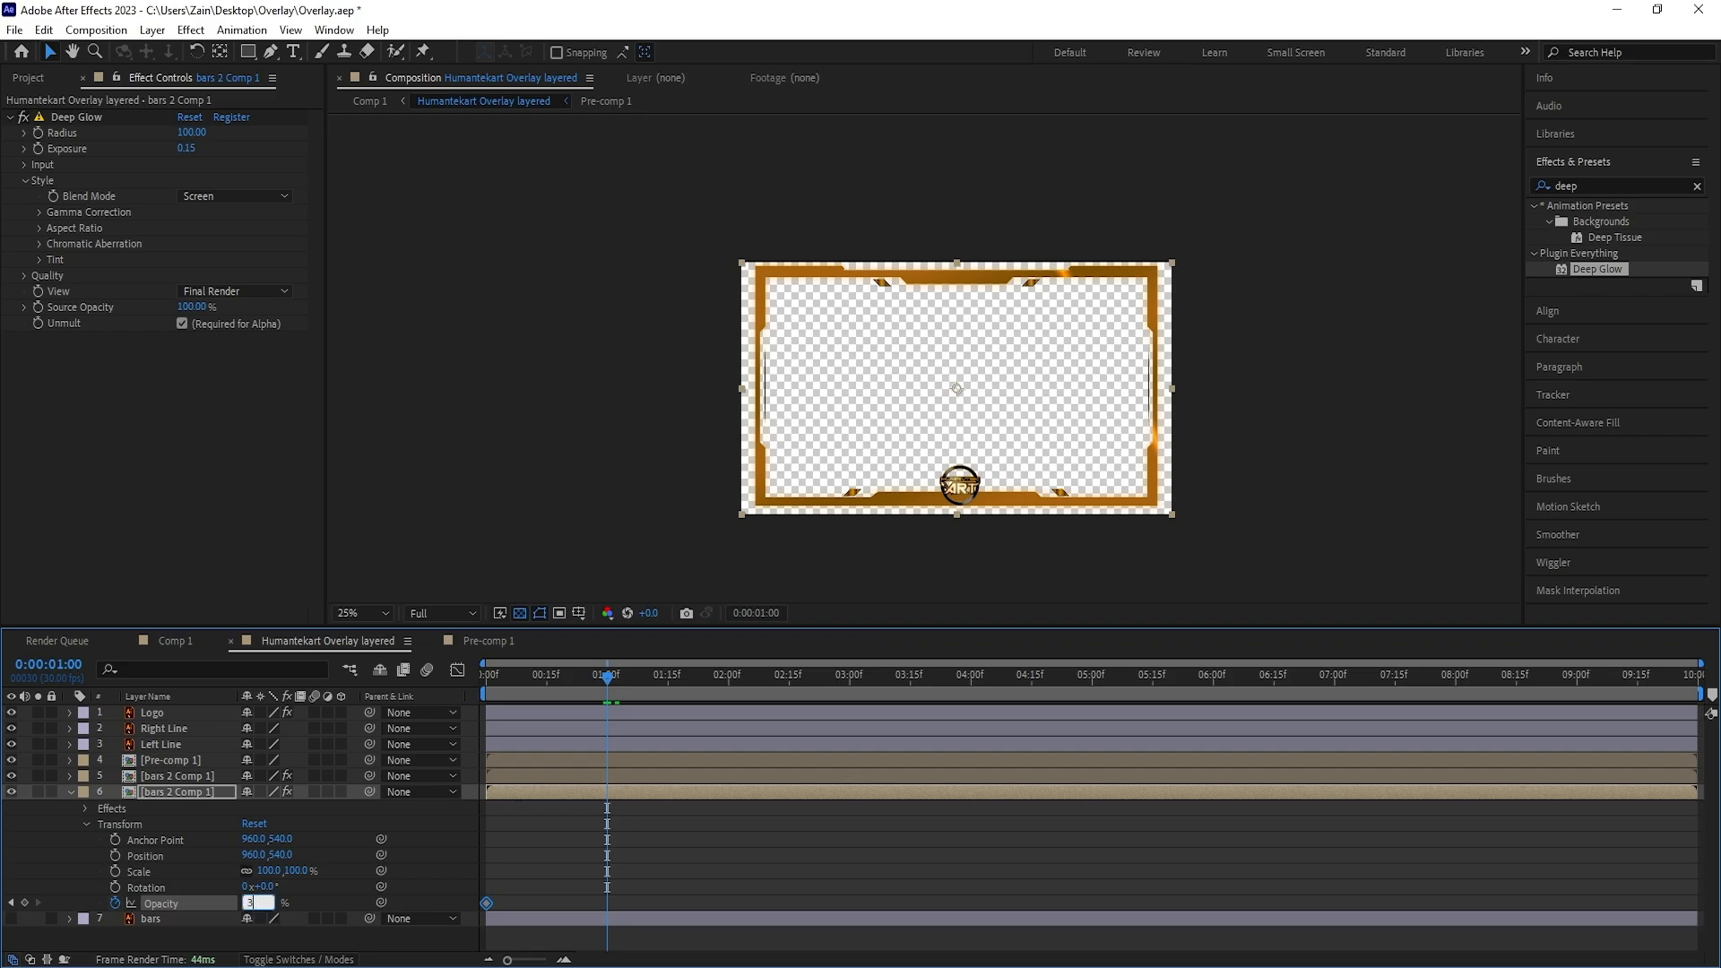
Copy the 100% Opacity keyframe at 0:00 and paste it at 2:00
click(487, 902)
key(shift+Page_Down)
key(shift+Page_Down)
key(shift+Page_Down)
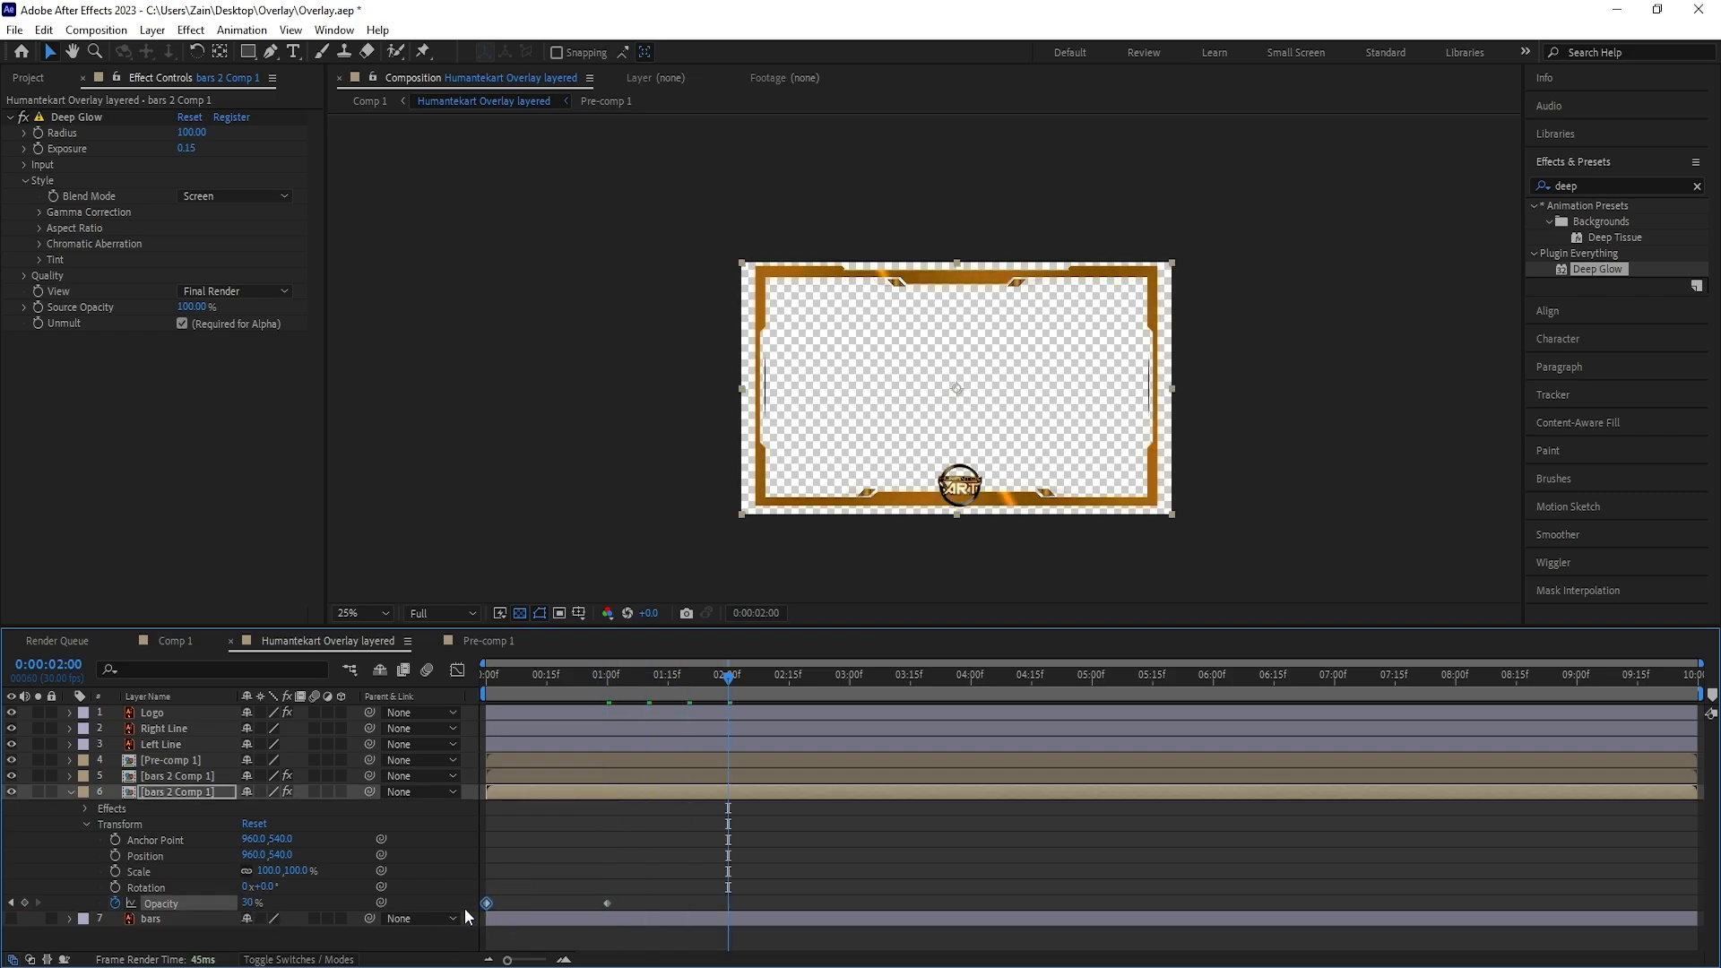
key(ctrl+v)
Copy the Opacity keyframes at 1:00 and 2:00 and paste the pair at 3:00 and at 5:00
drag(750, 881, 585, 899)
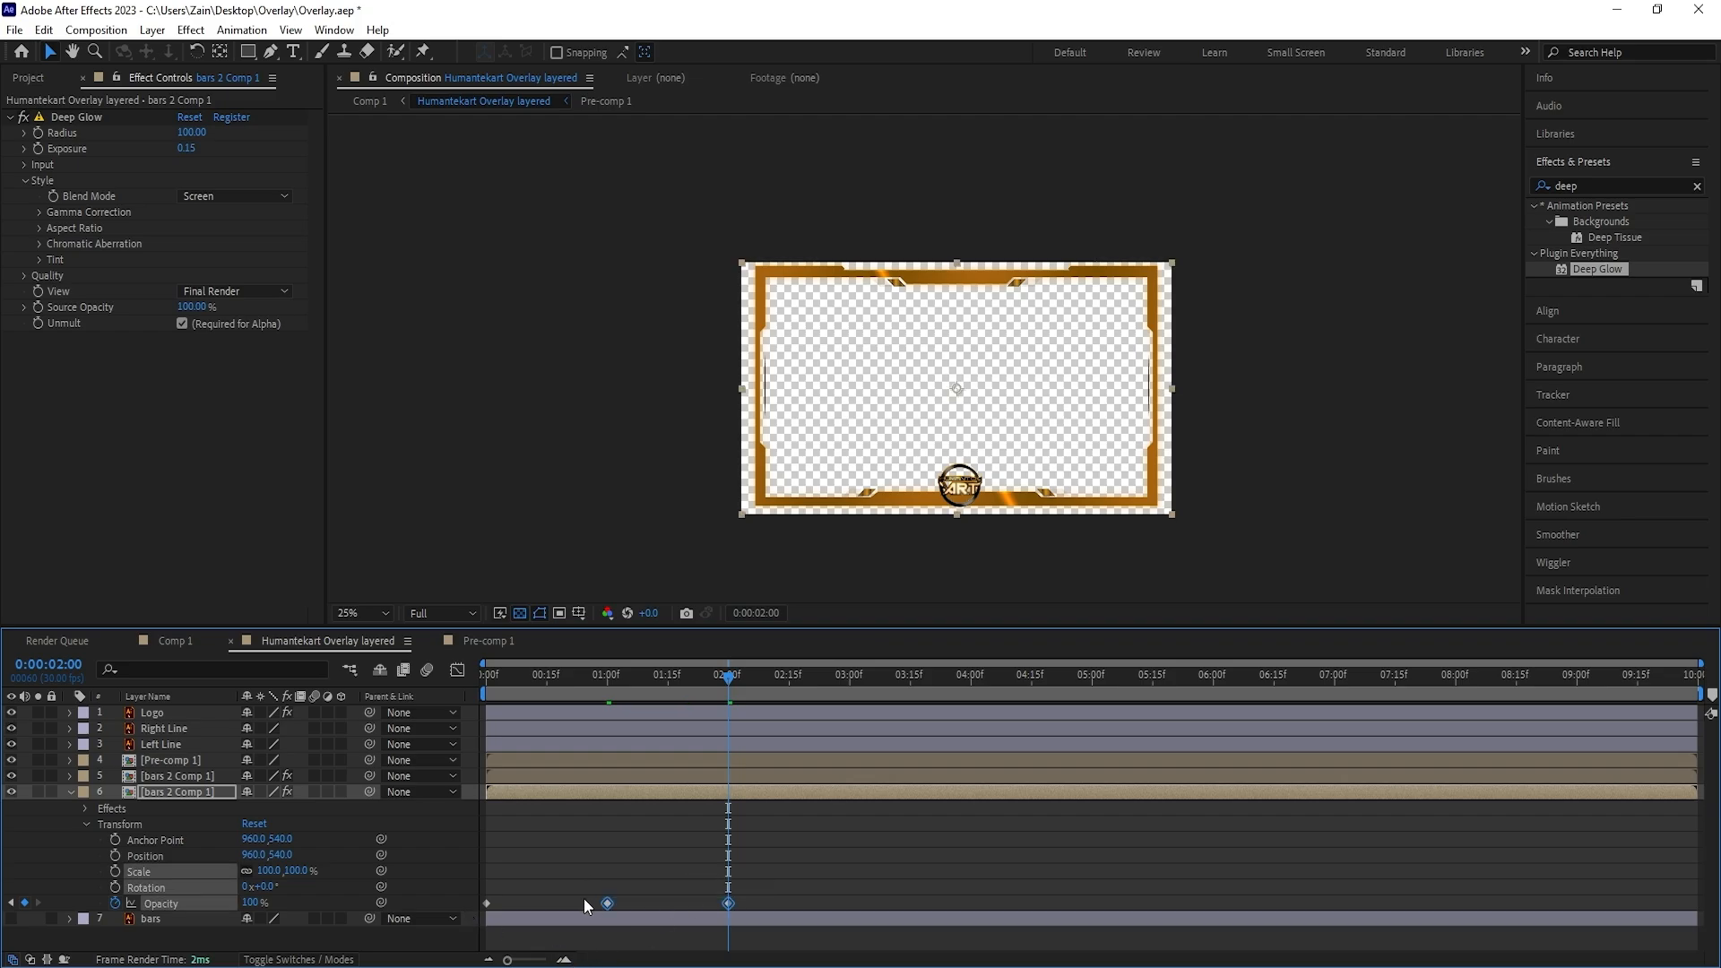
key(shift+Page_Down)
key(shift+Page_Down)
key(shift+Page_Down)
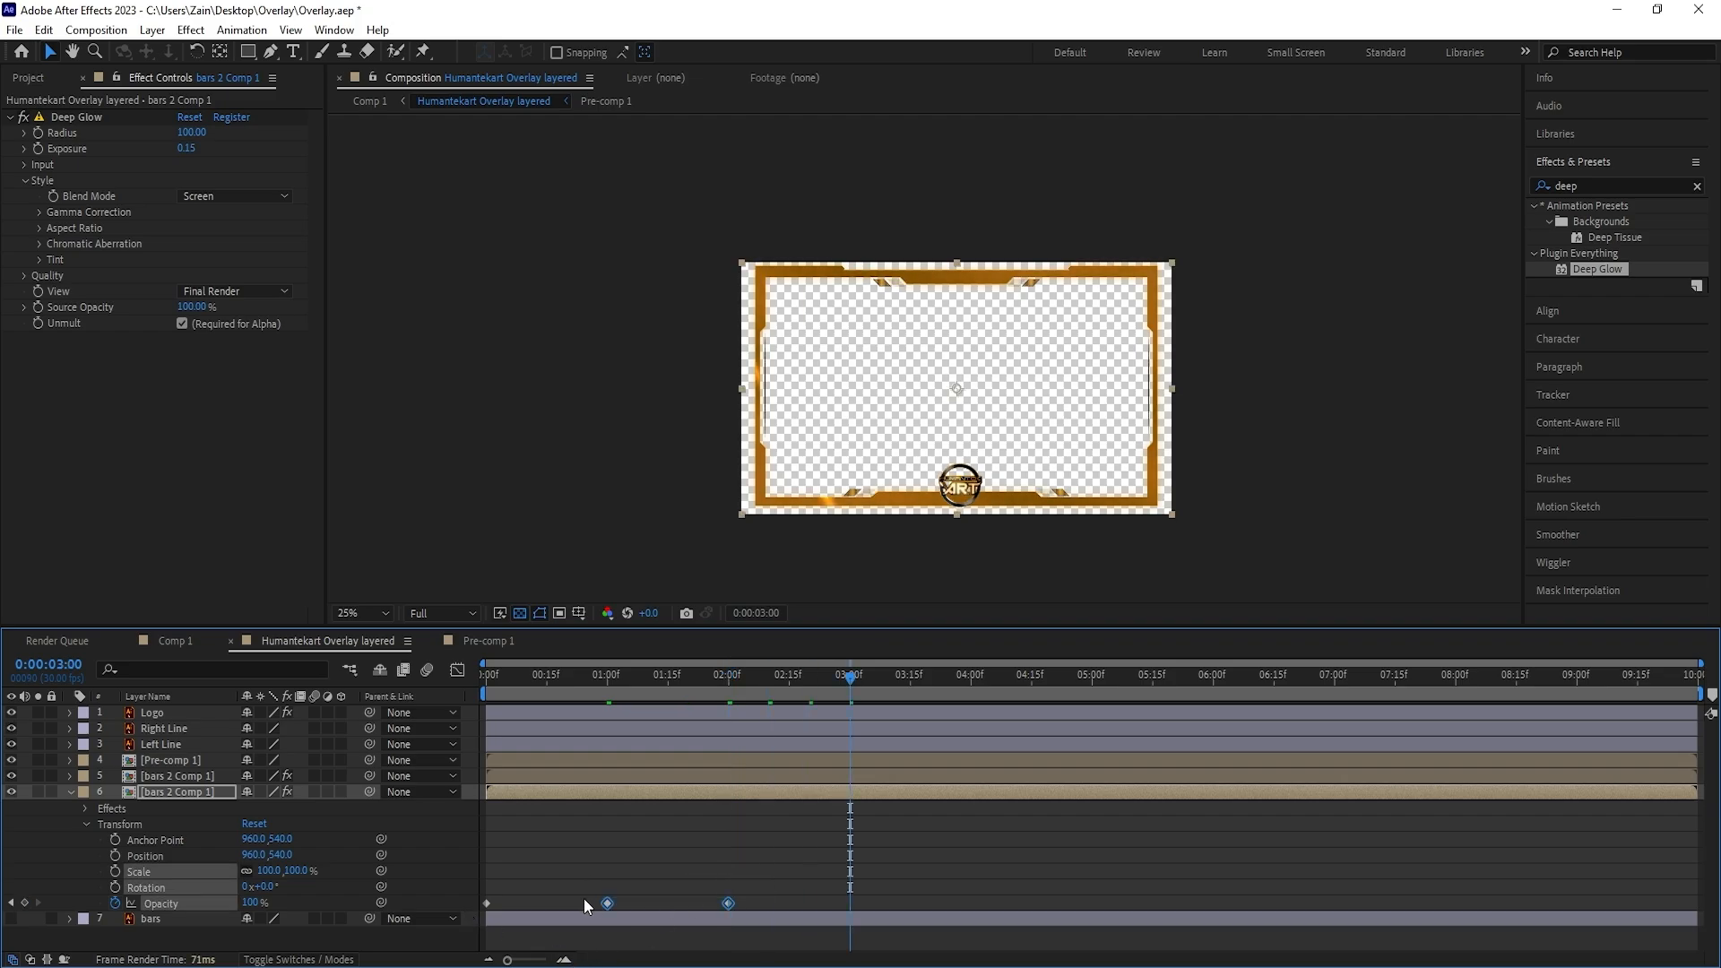
key(ctrl+v)
key(shift+Page_Down)
key(shift+Page_Down)
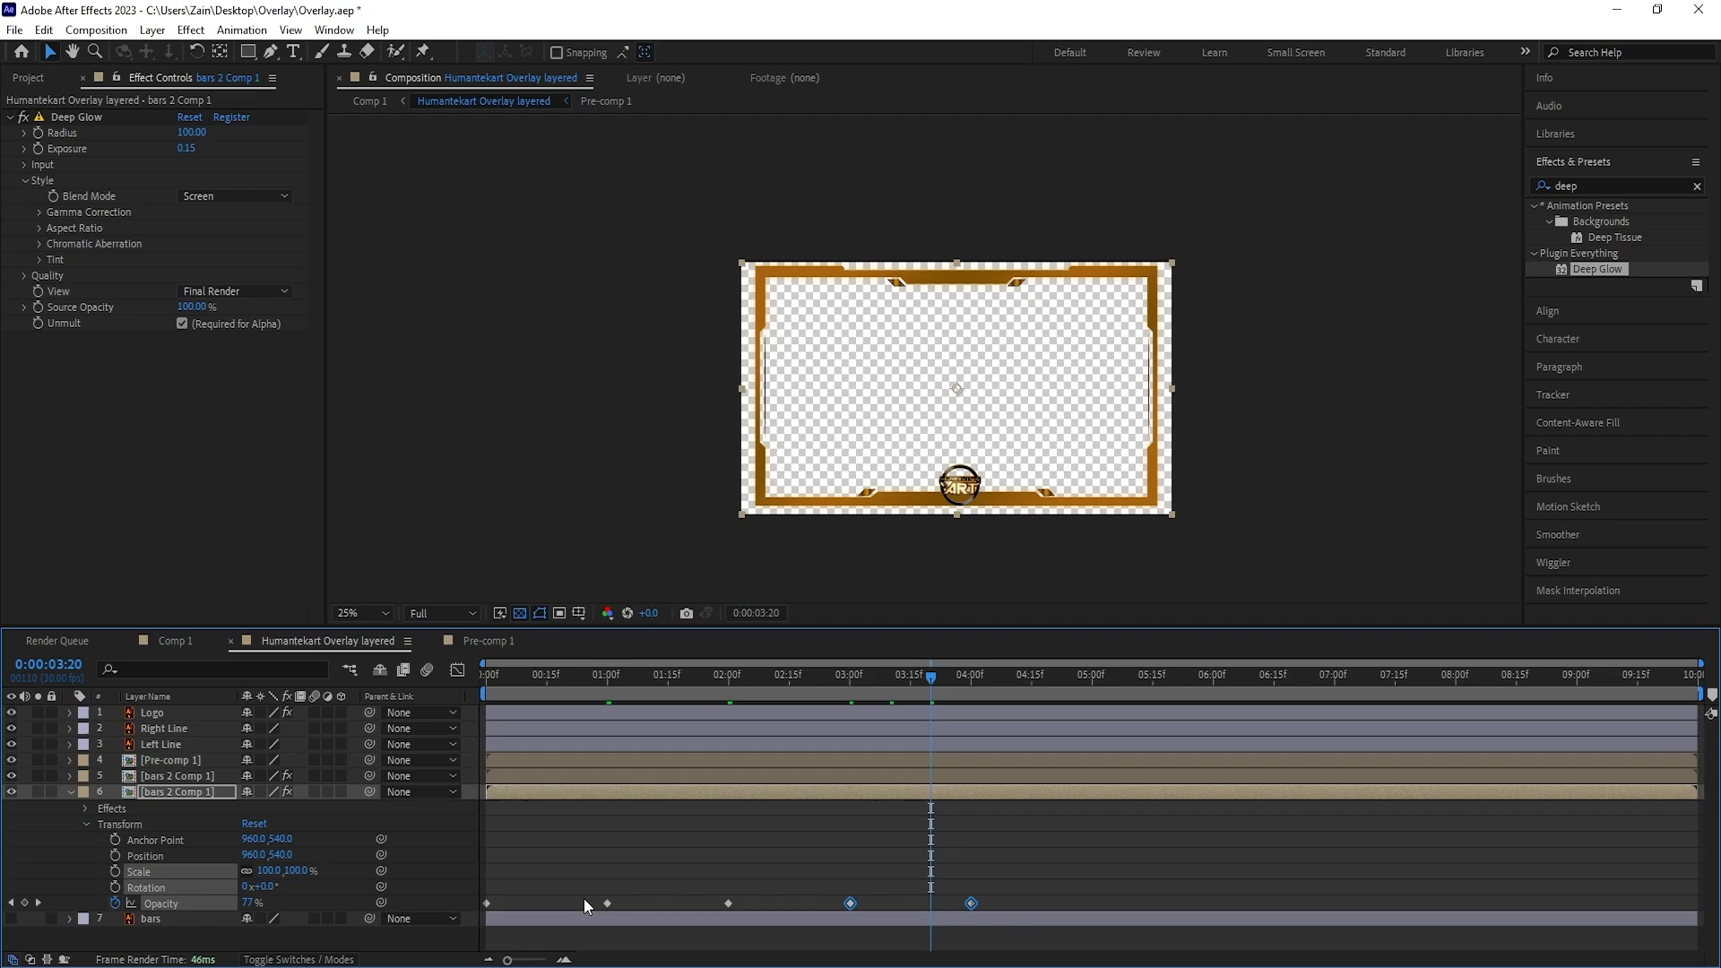
key(shift+Page_Down)
key(shift+Page_Down)
key(shift+Page_Down)
key(shift+Page_Down)
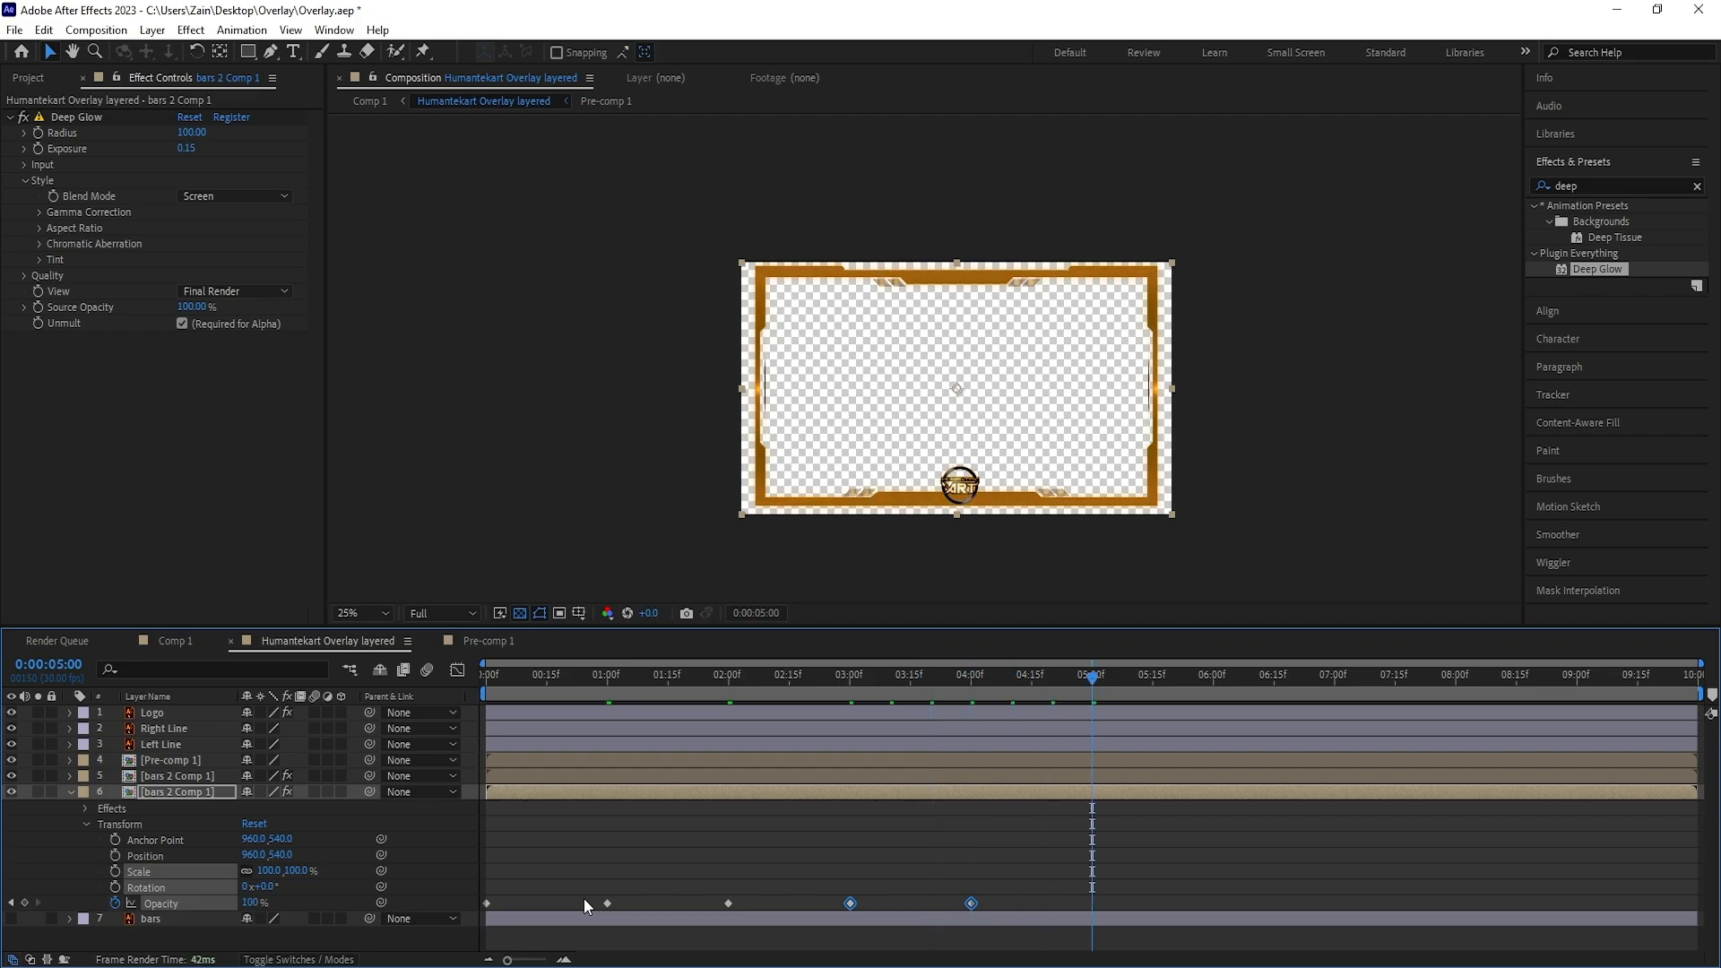
key(ctrl+v)
Stretch all the Opacity keyframes so they end at 10:00, apply Easy Ease to them and scrub through the animation
drag(1314, 874, 480, 912)
drag(1216, 913, 1696, 911)
right_click(1696, 911)
mouse_move(1619, 890)
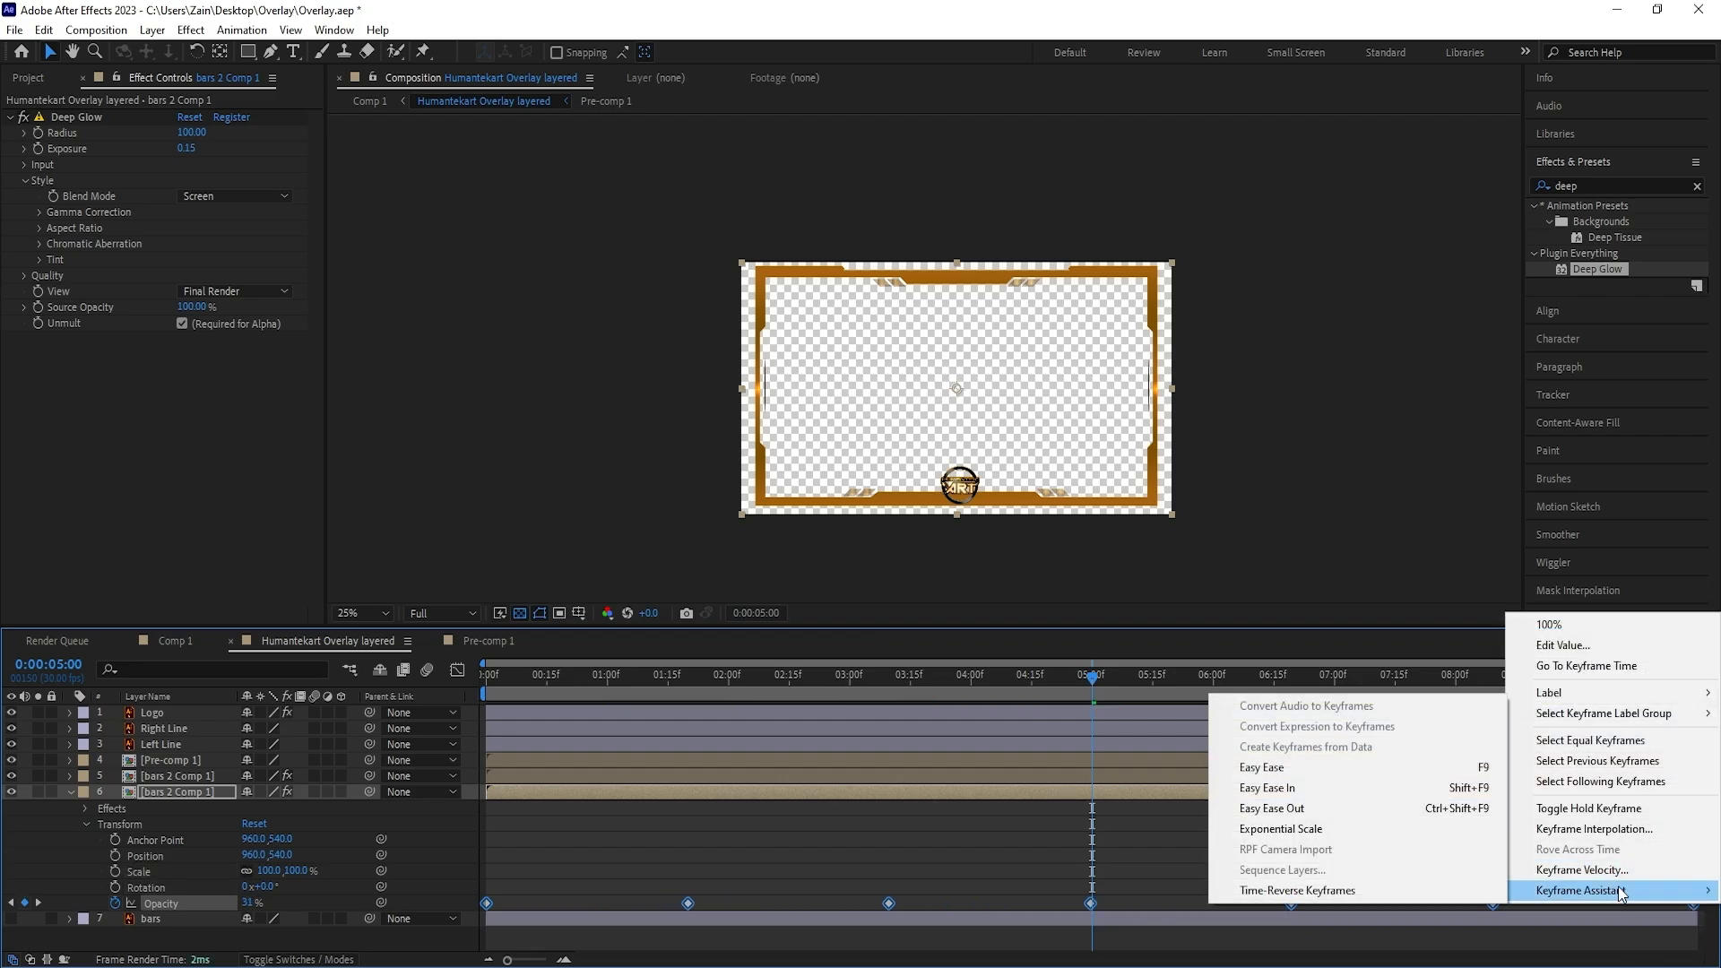
click(1386, 769)
drag(1035, 681, 364, 698)
Add a new null object to the Humantekart Overlay layered composition
right_click(235, 872)
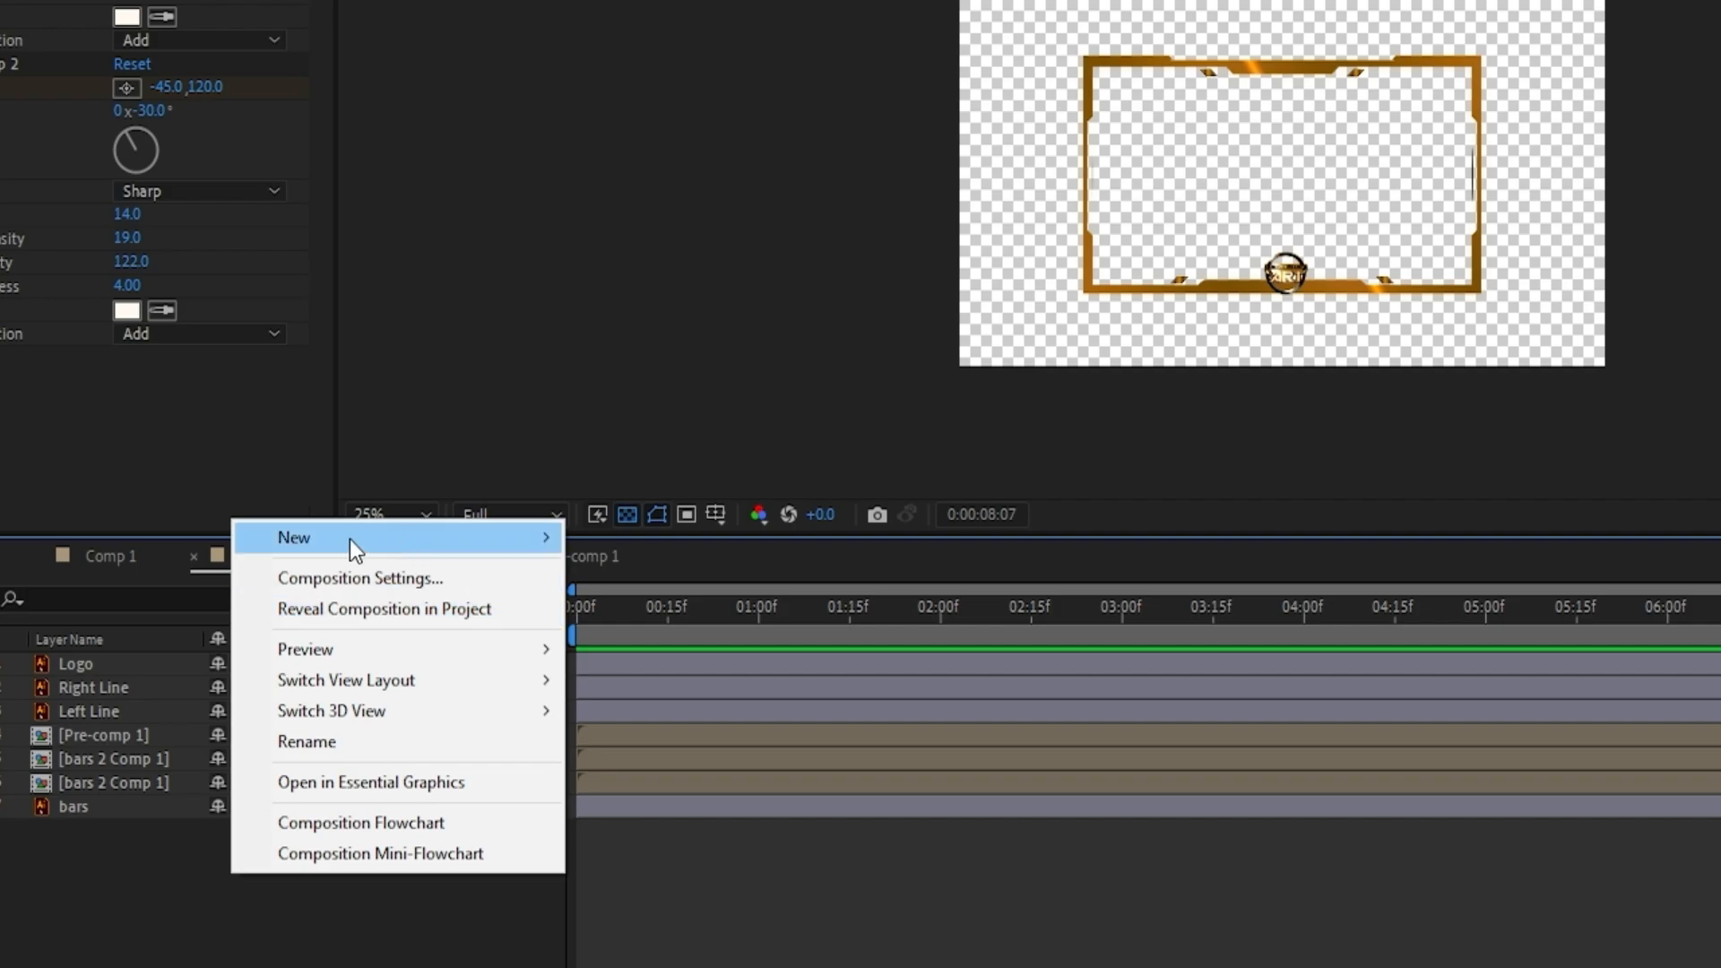
mouse_move(409, 536)
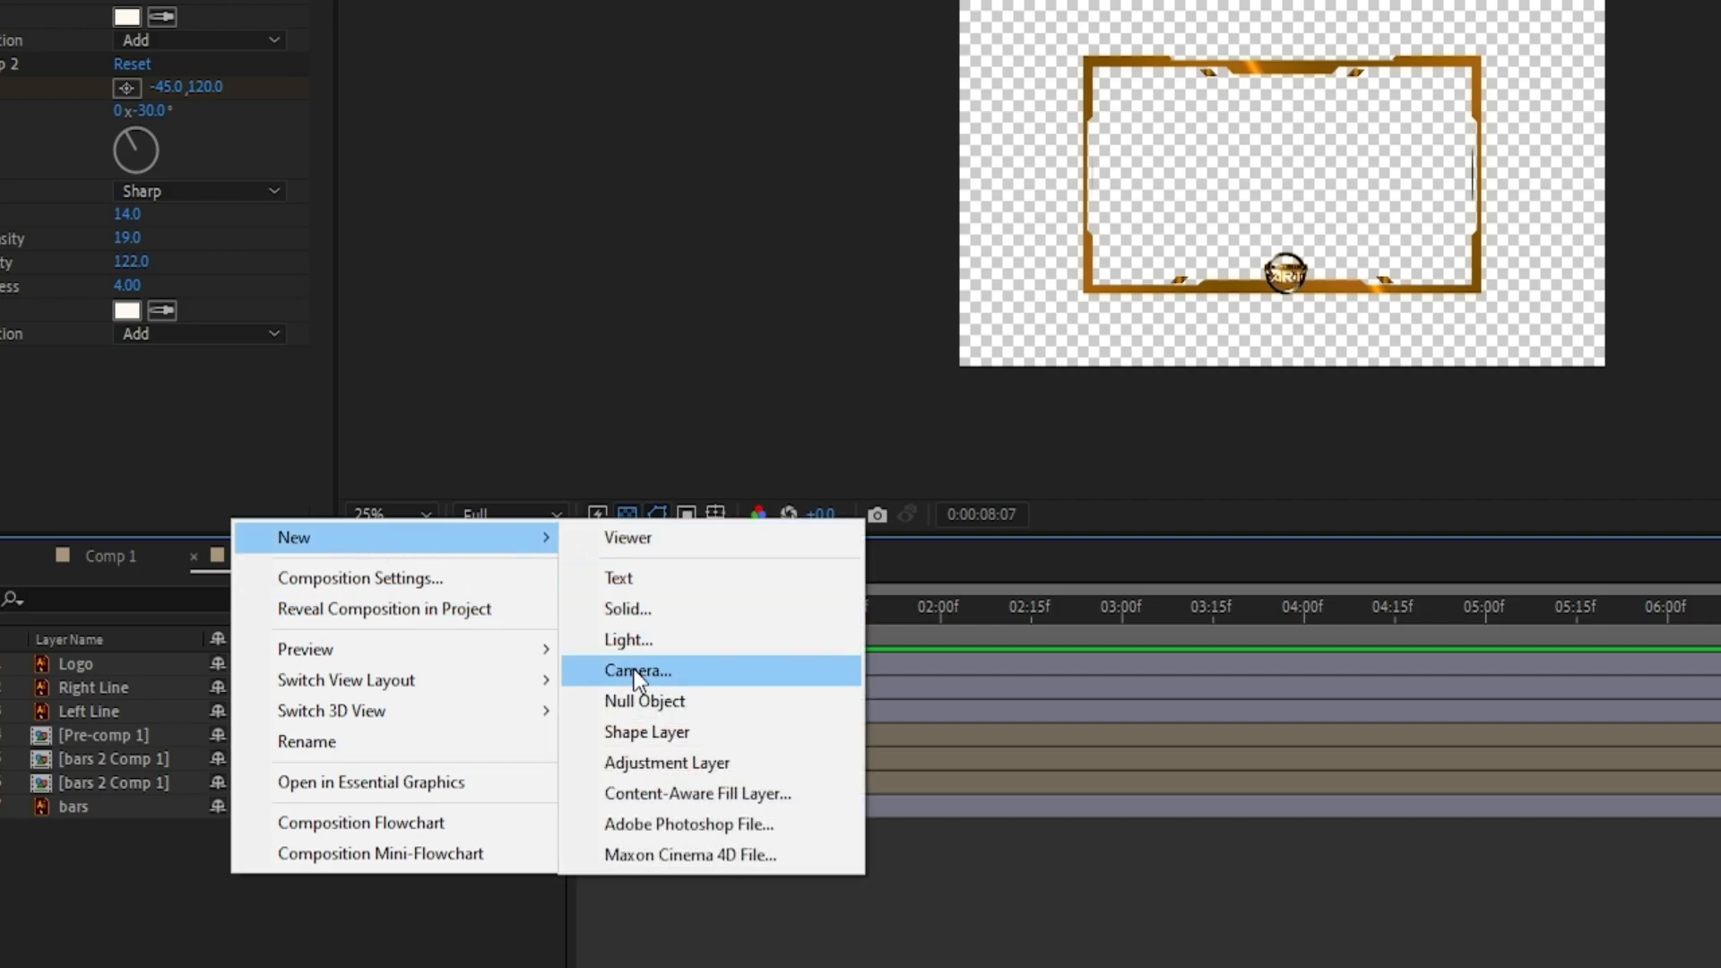
click(664, 703)
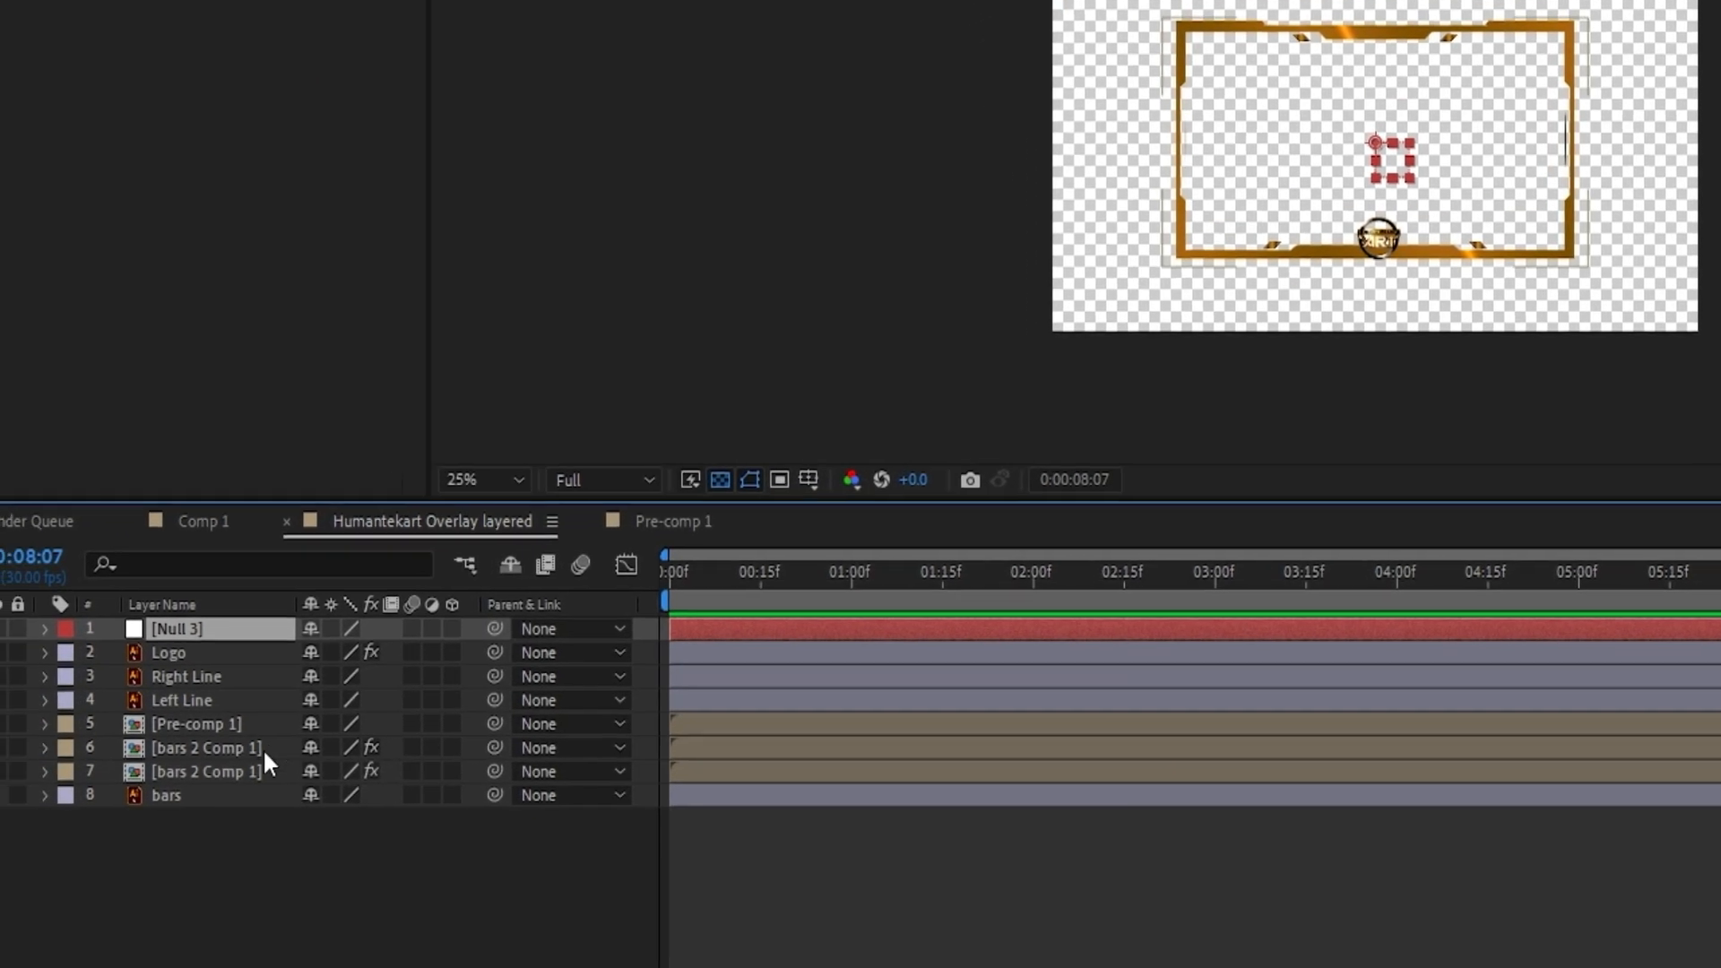
Parent the Logo, Right Line, Left Line, Pre-comp 1 and both bars 2 Comp 1 layers to Null 3
click(260, 772)
shift+click(267, 654)
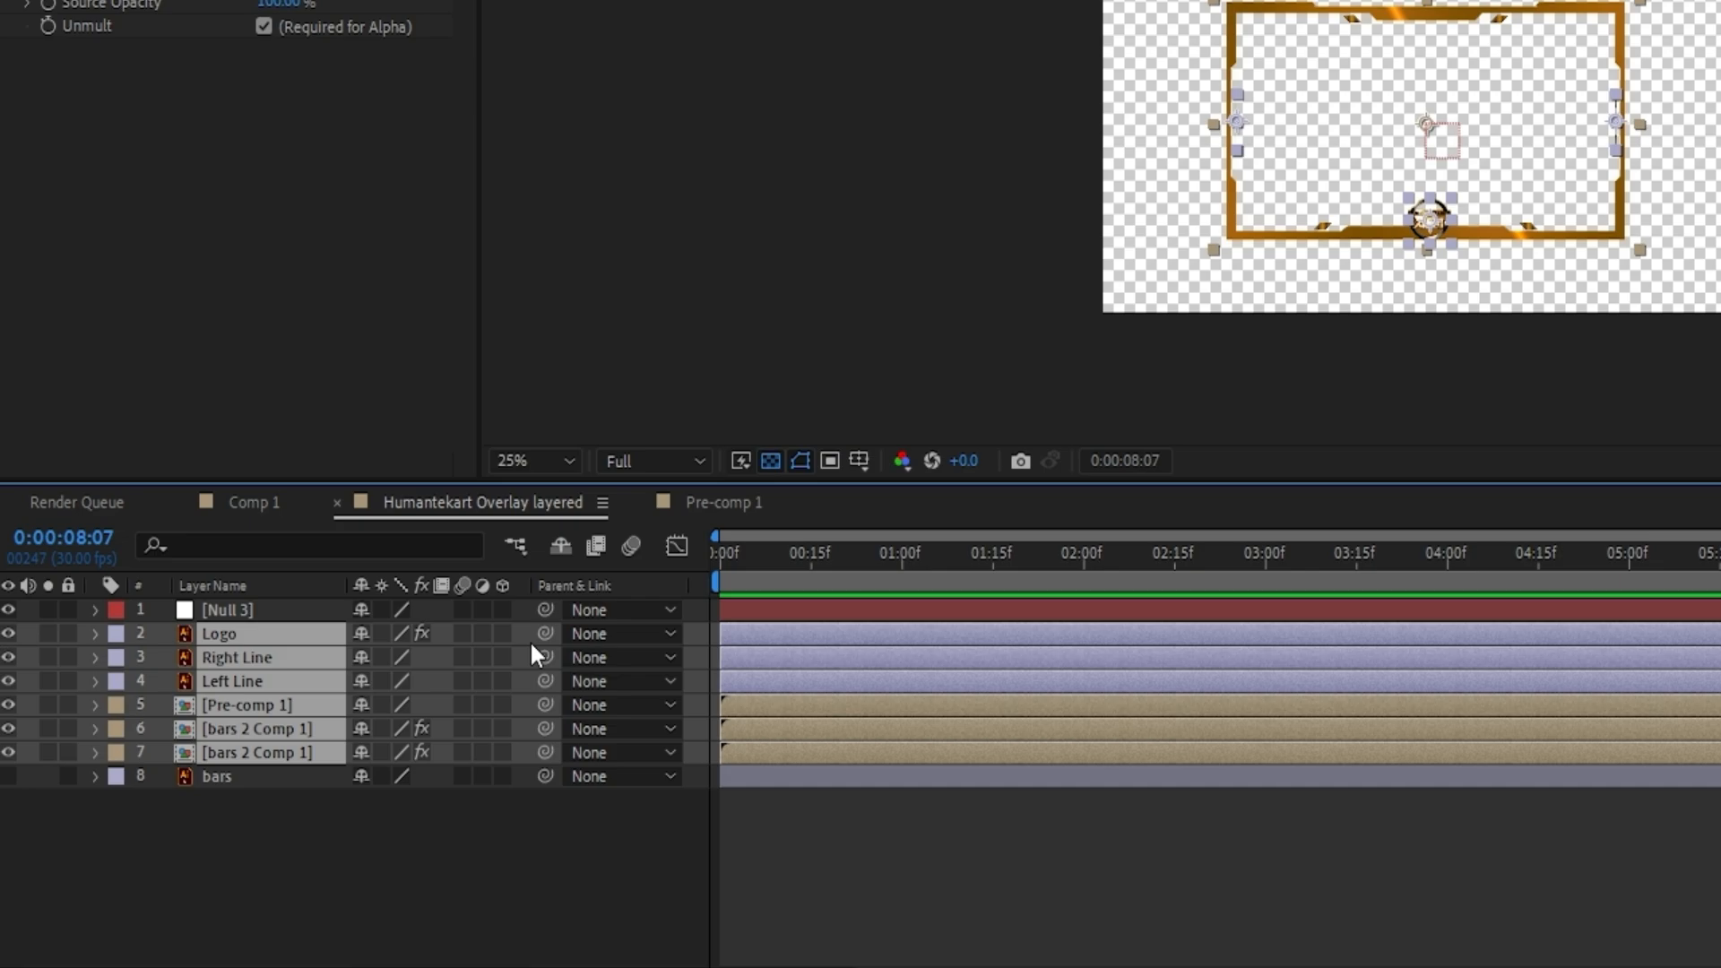
drag(406, 633, 255, 610)
Set the Scale of Null 3 to 136% and collapse the revealed properties of all layers
click(256, 609)
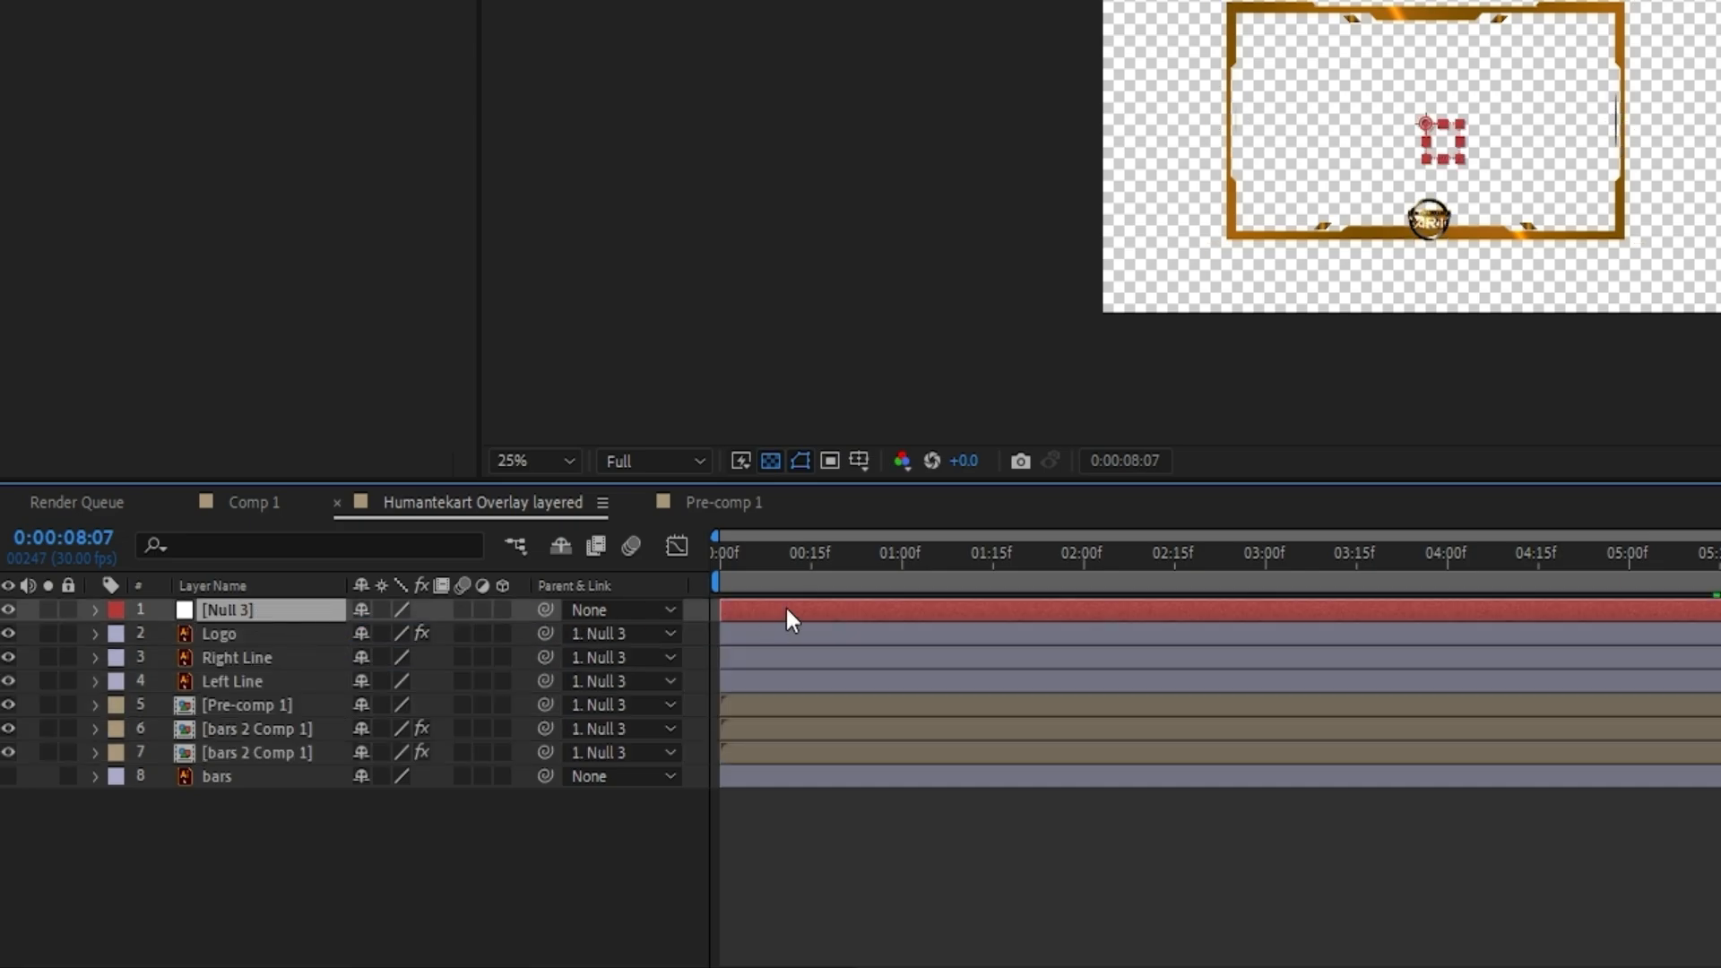
key(s)
click(397, 632)
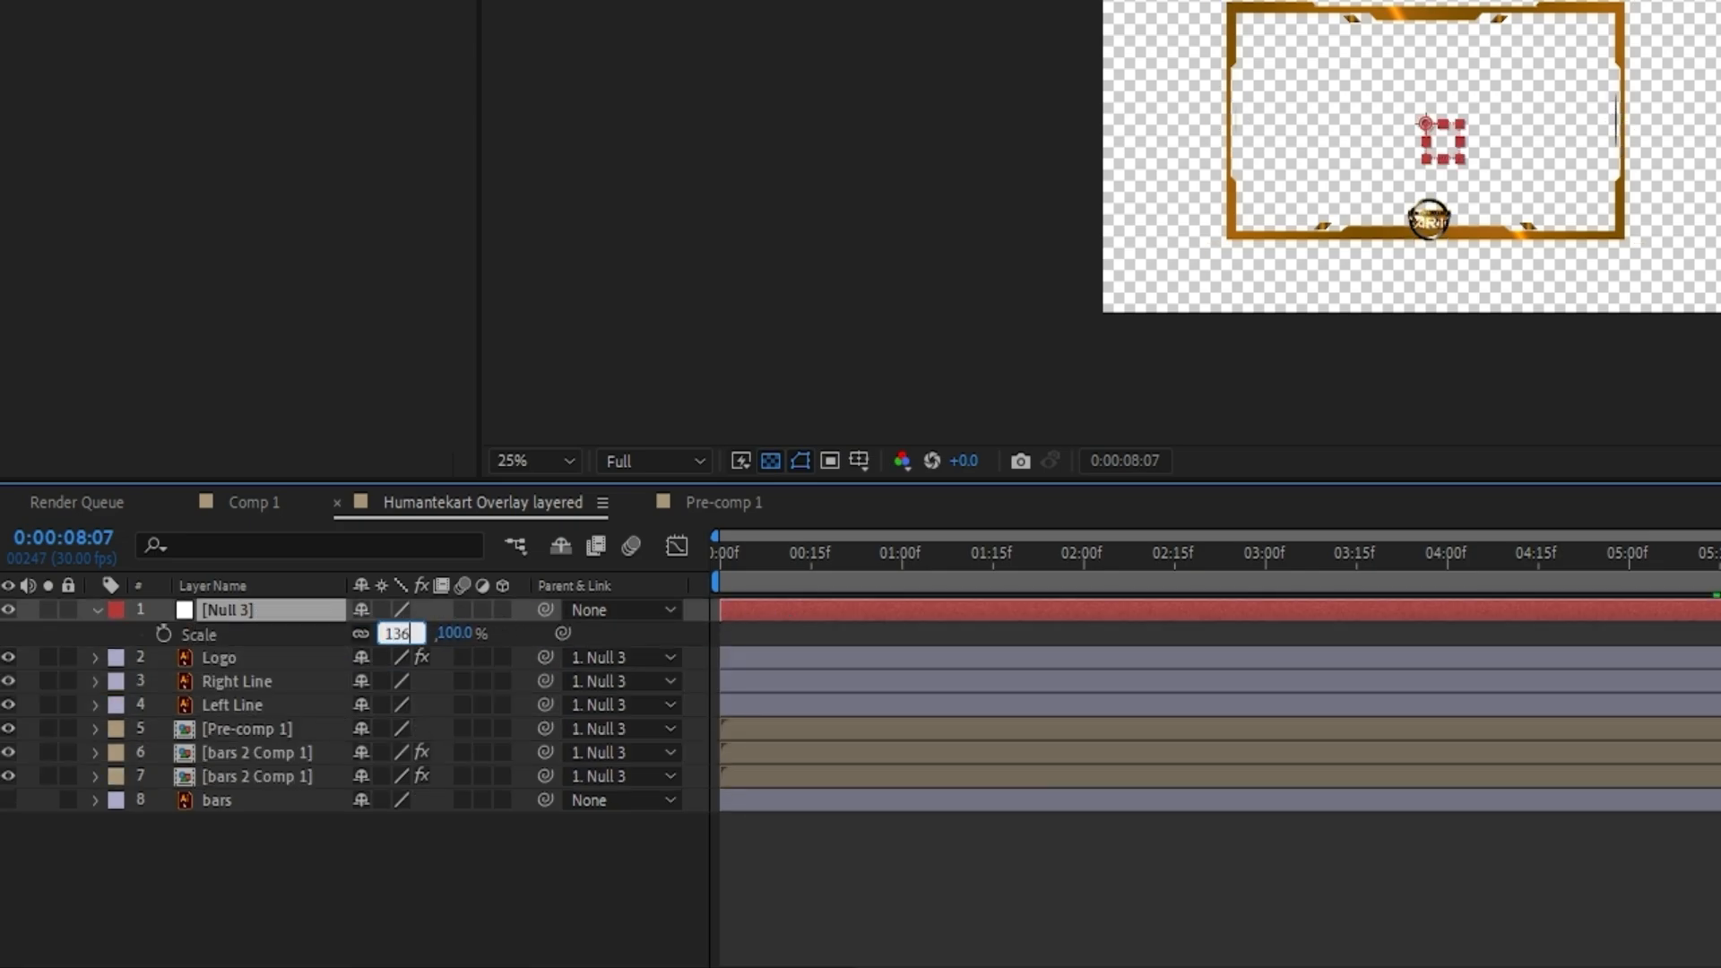
key(Return)
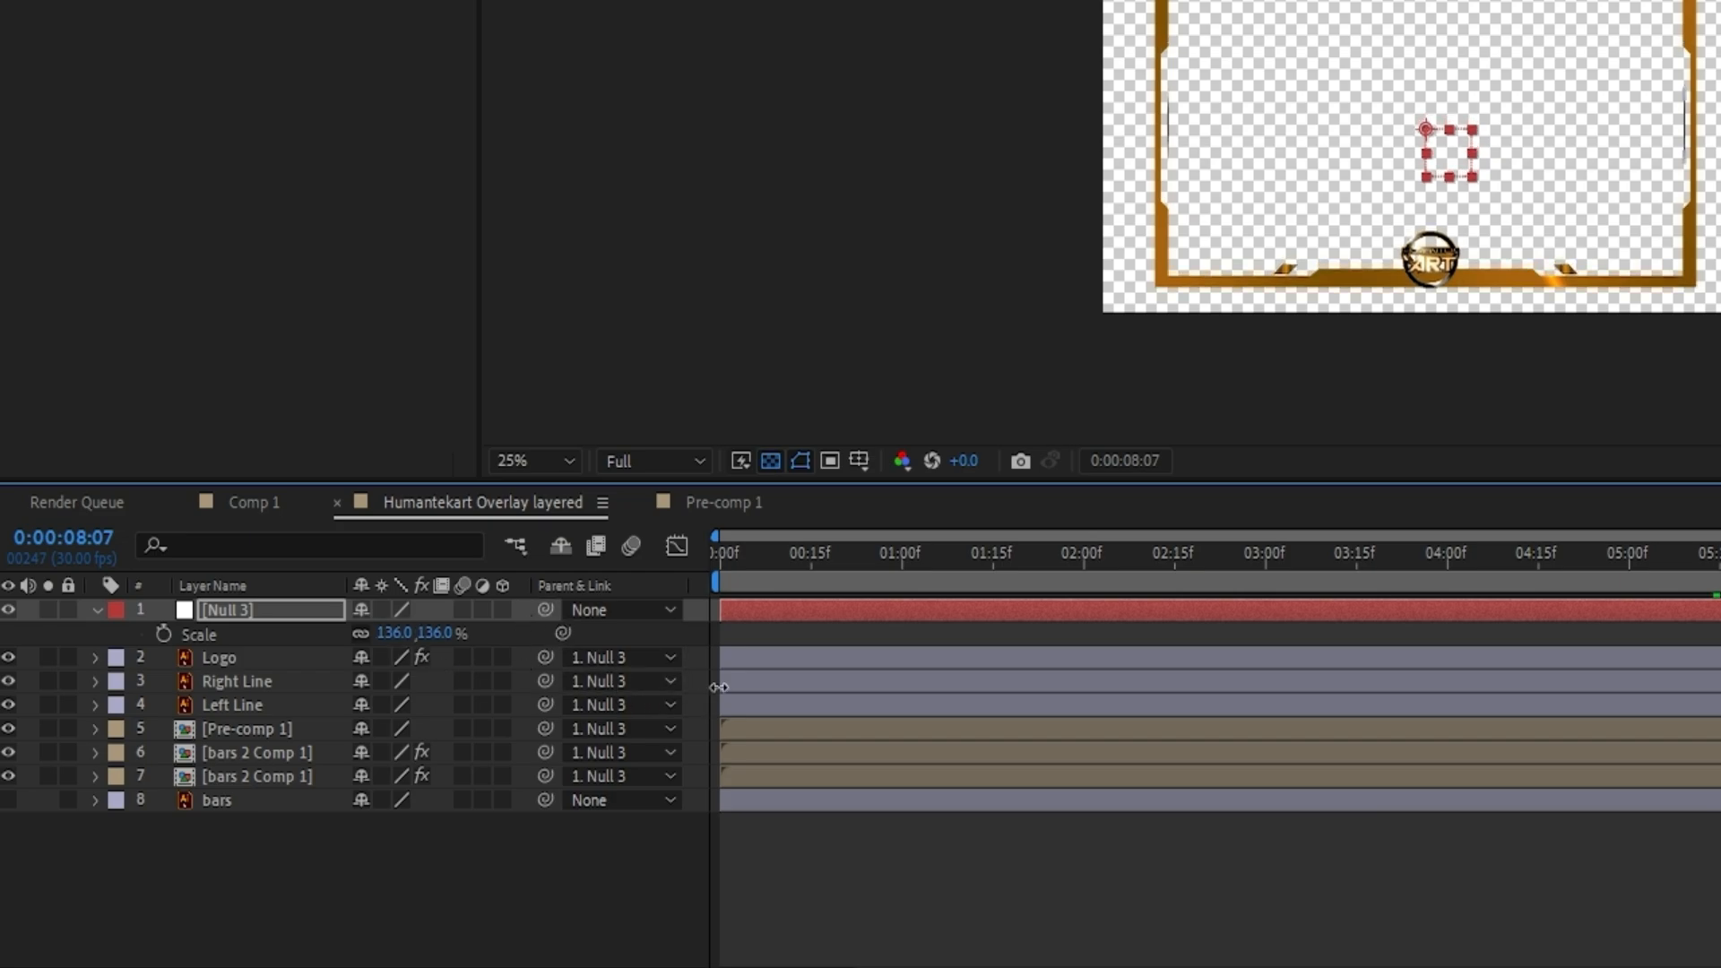
key(ctrl+a)
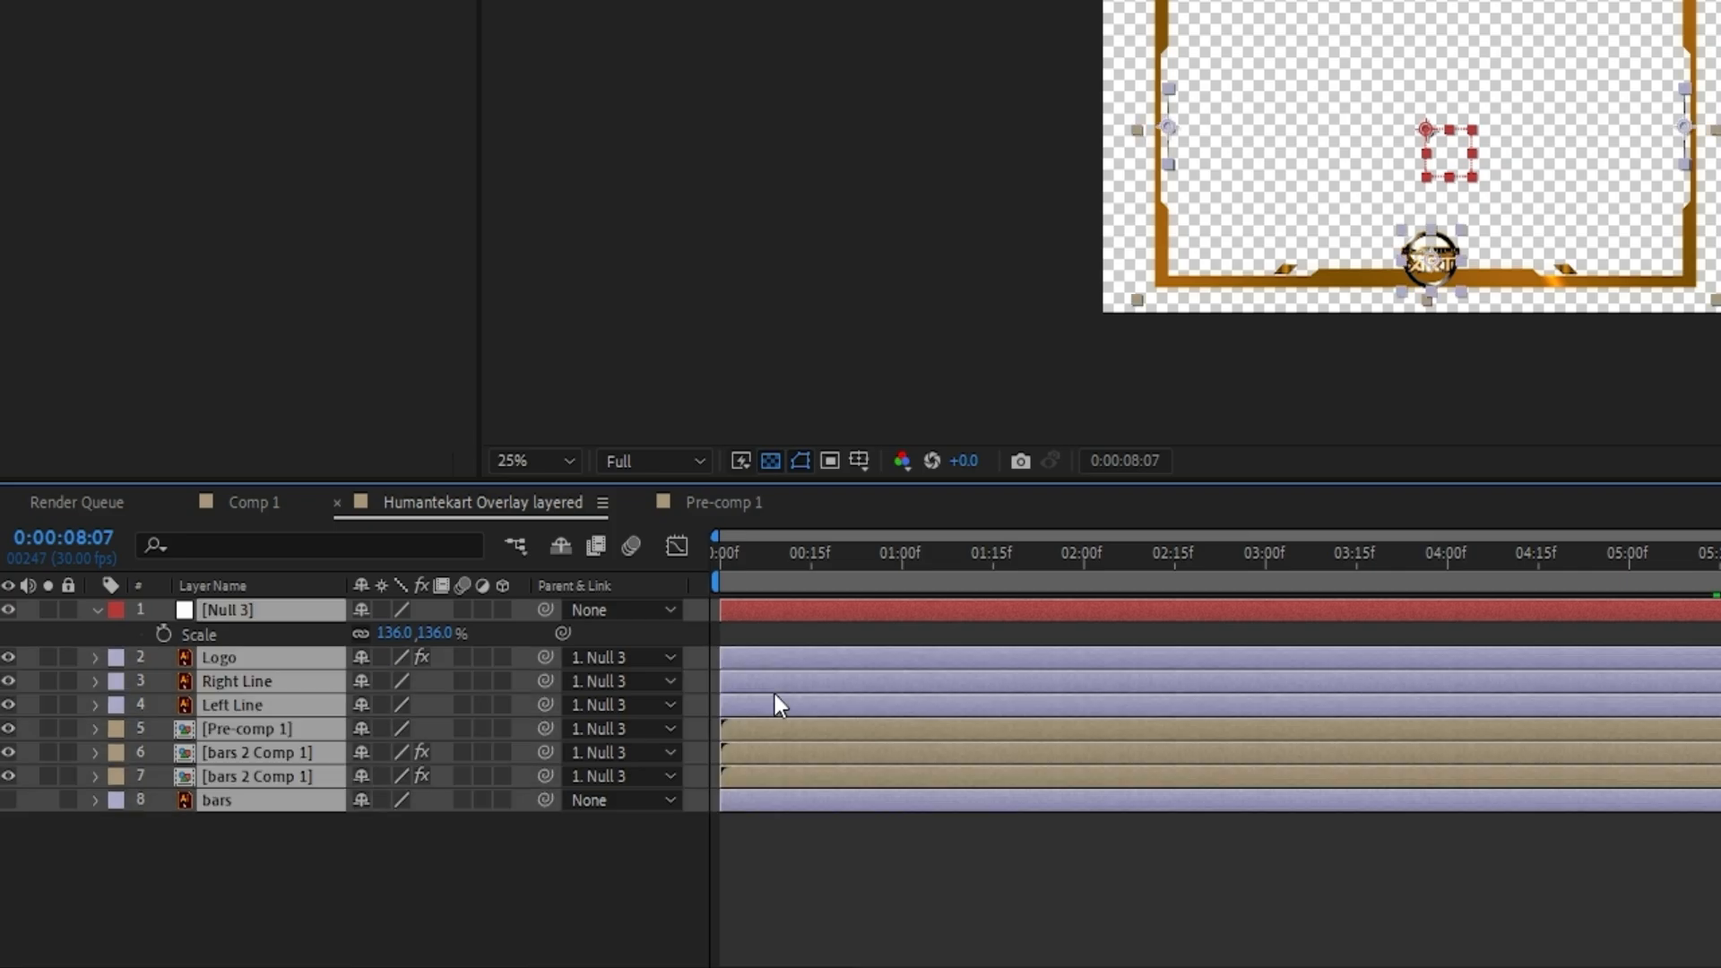
key(u)
key(u)
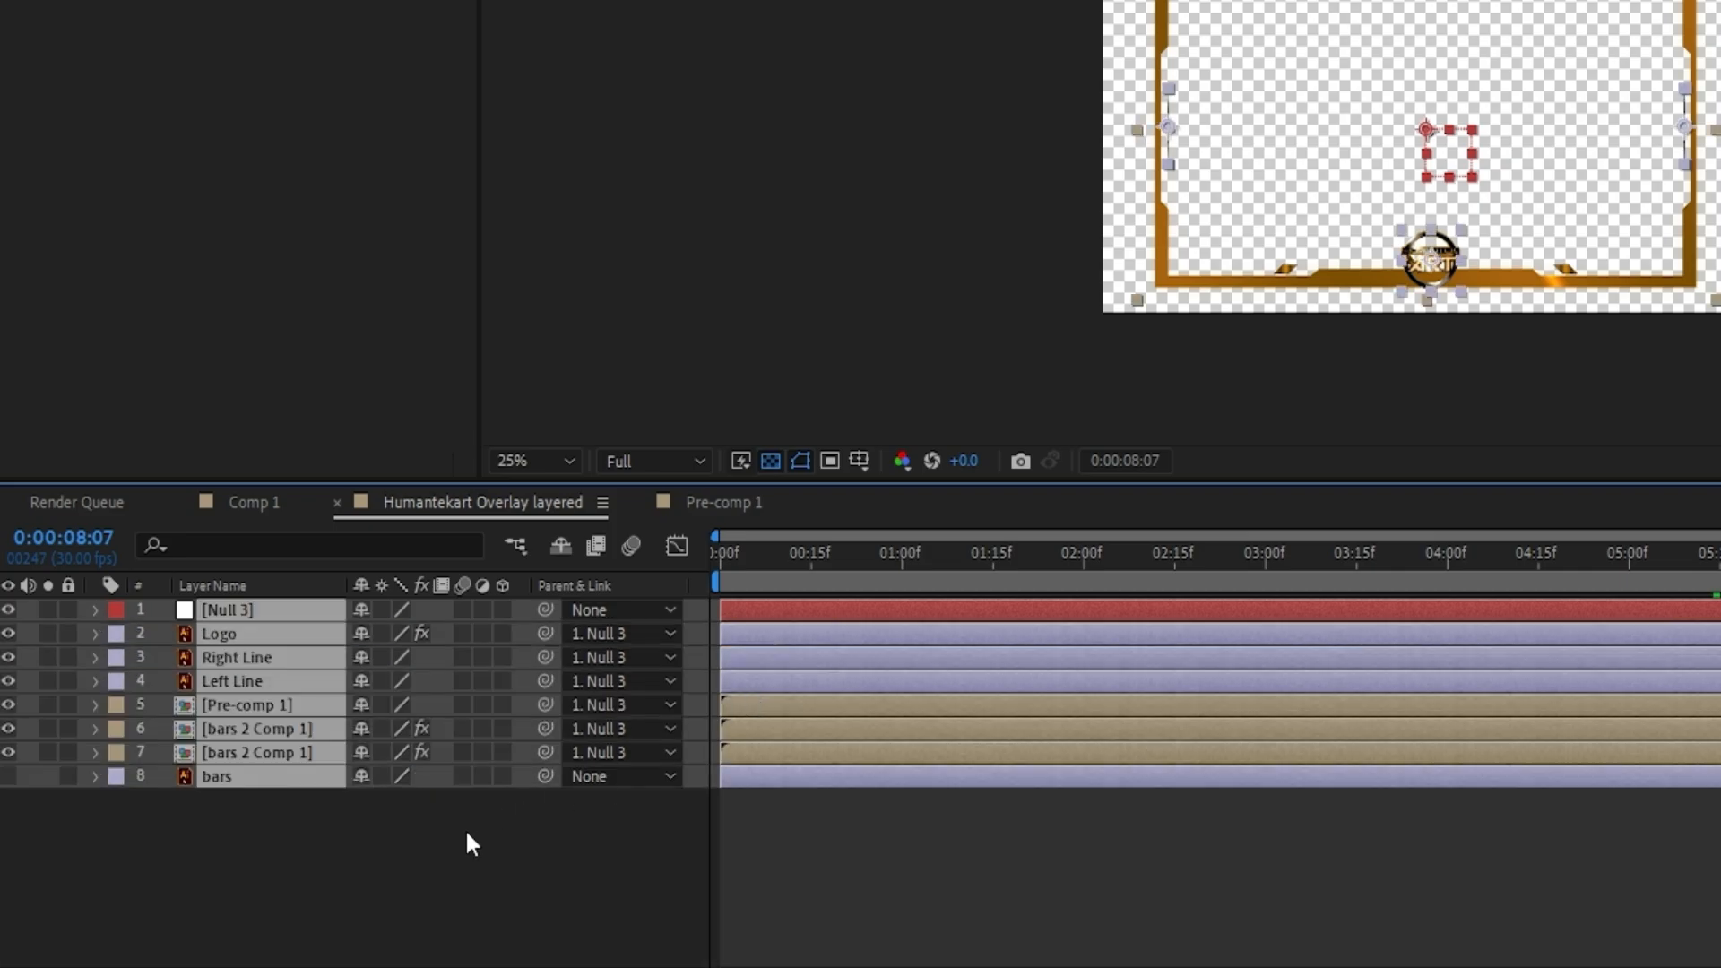
click(465, 829)
Import BG.mp4 from the Overlay folder and place it as the bottom layer of the Humantekart Overlay layered composition
right_click(267, 230)
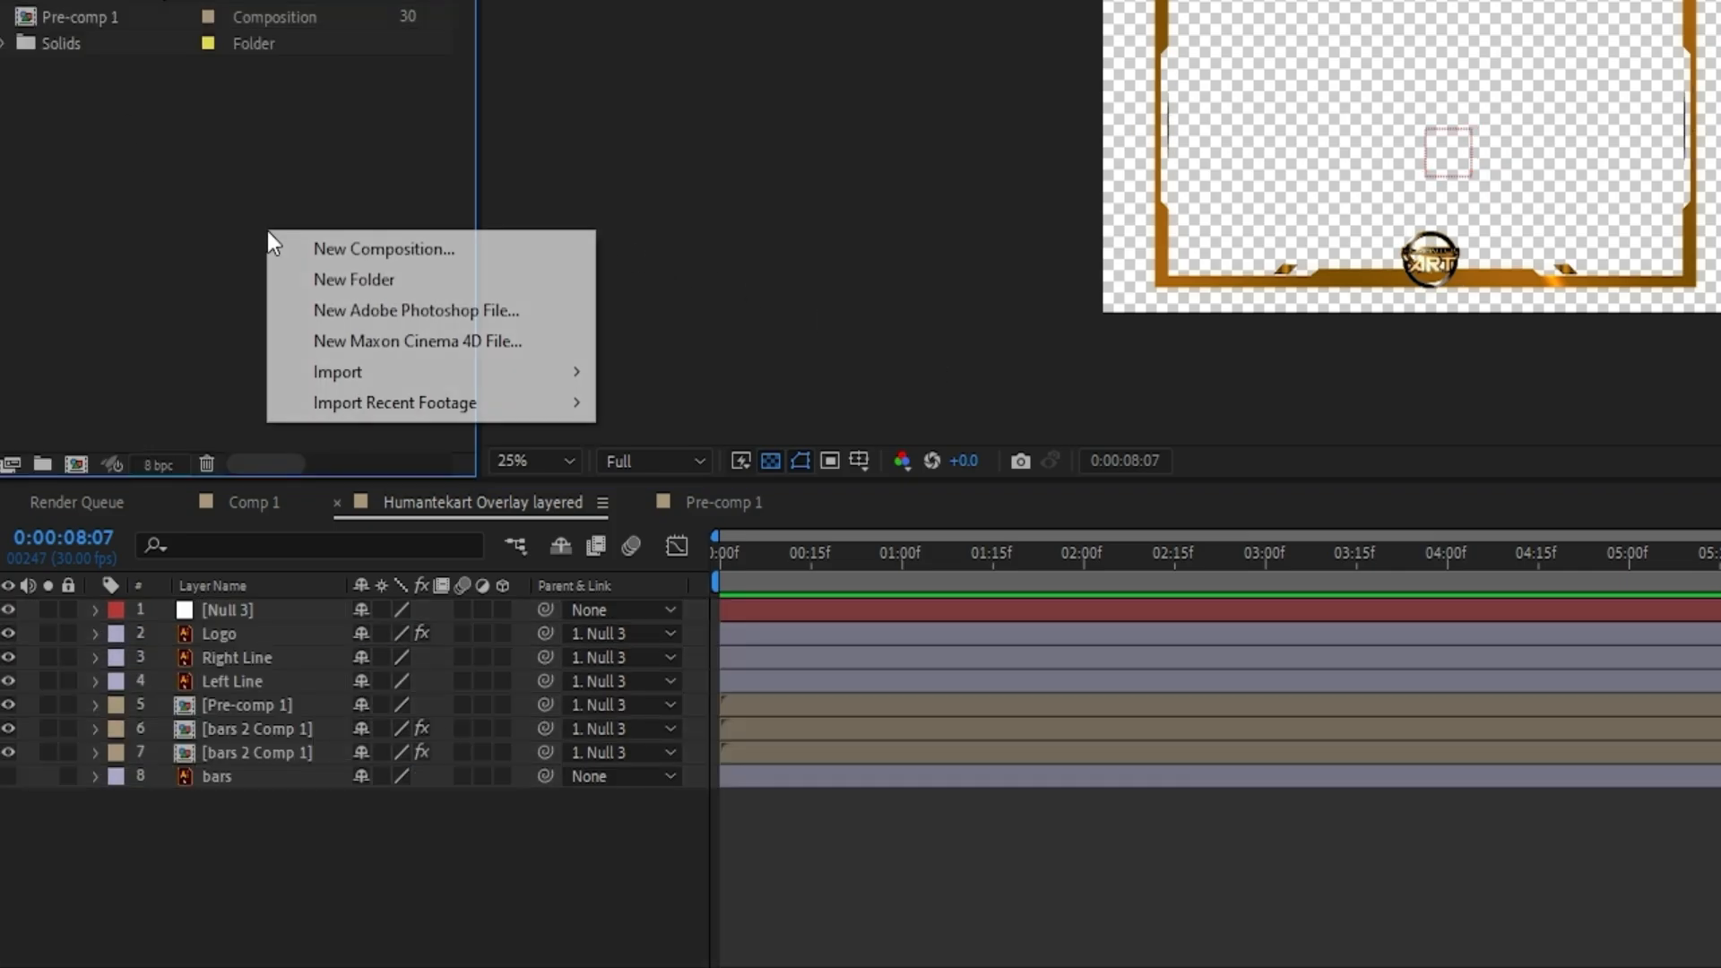
mouse_move(389, 374)
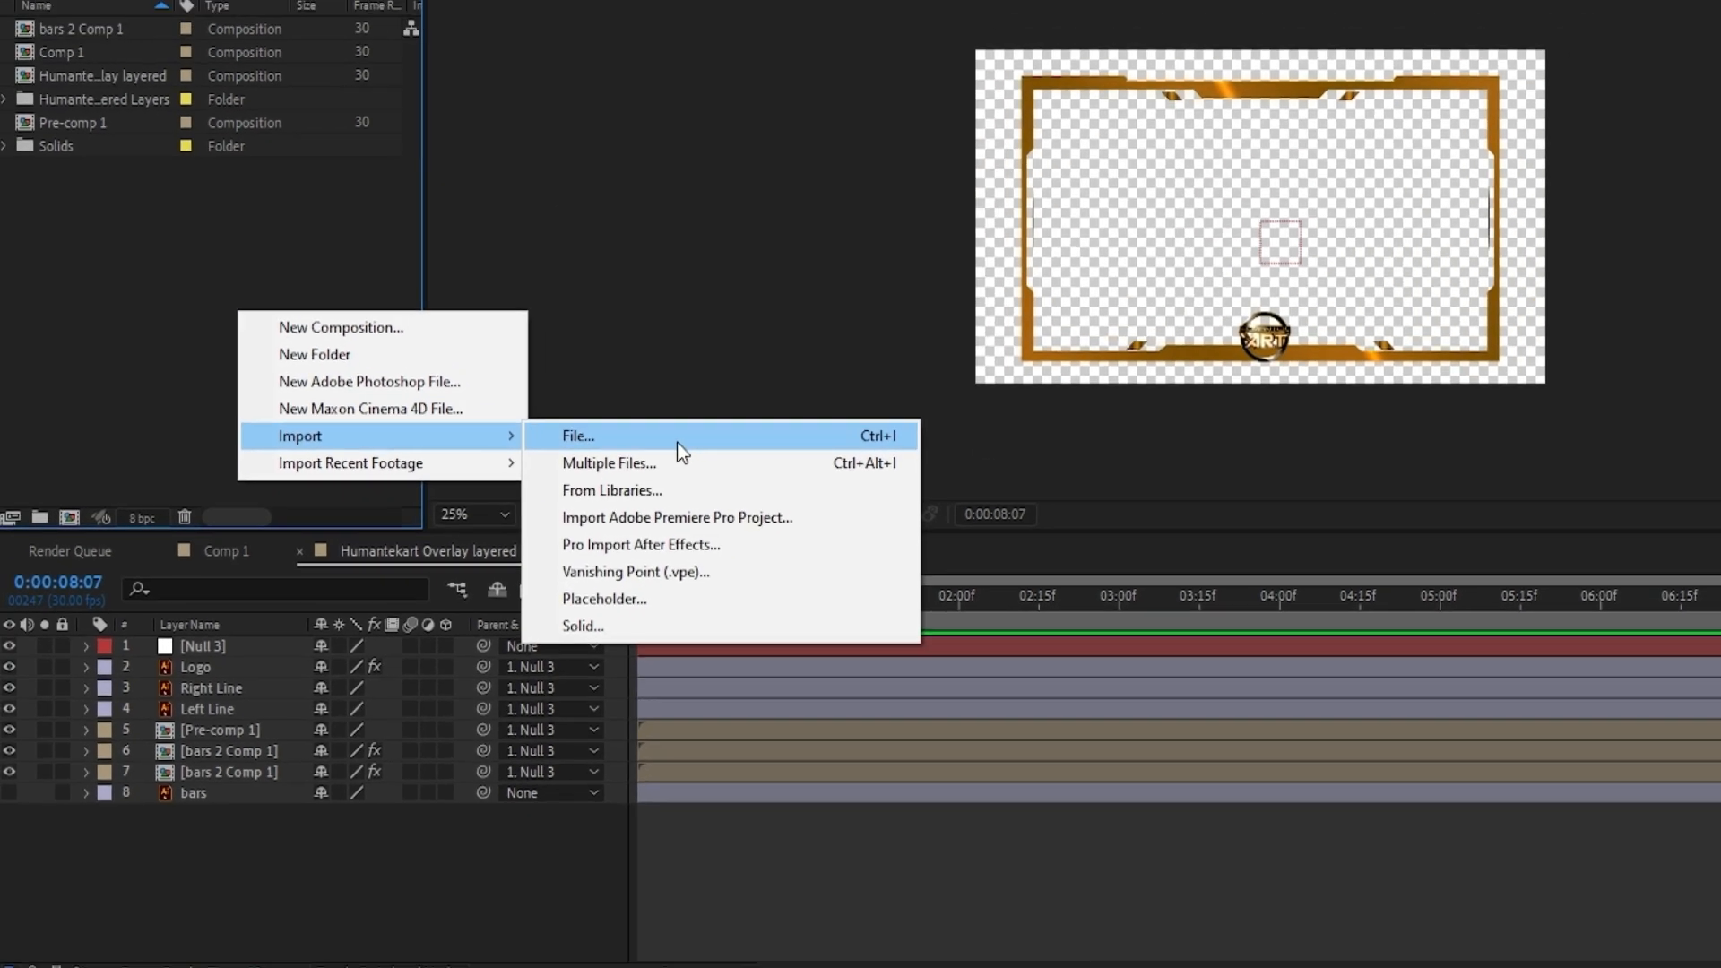
click(676, 443)
click(336, 166)
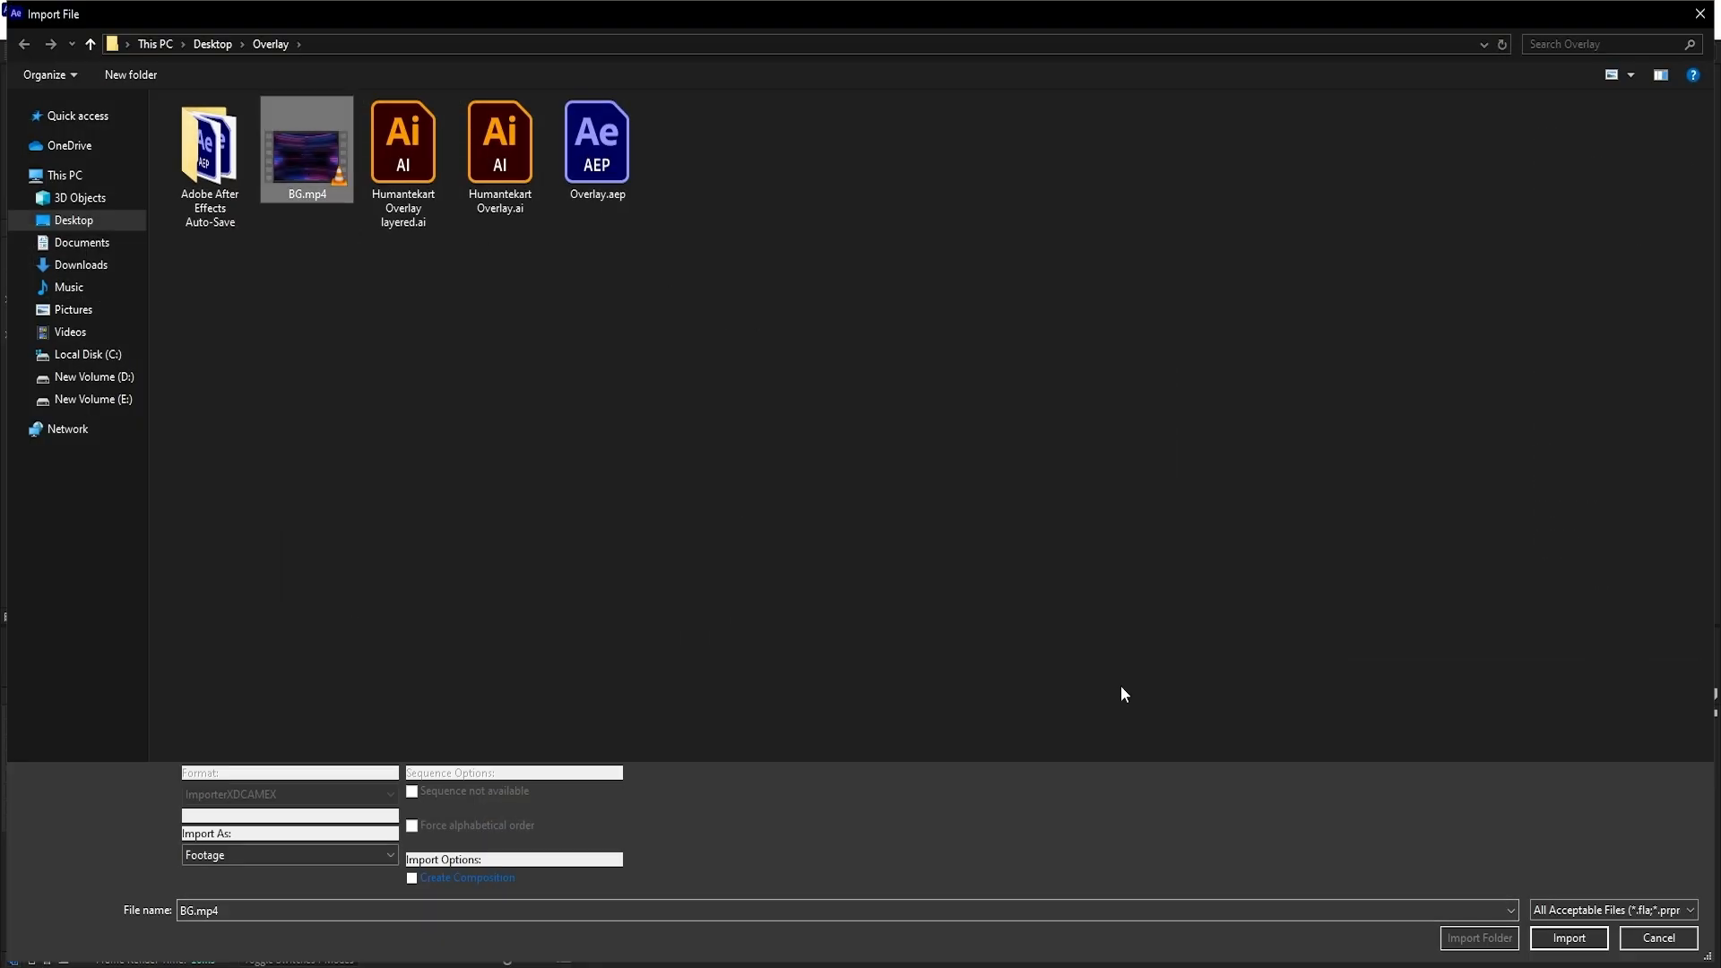
click(1591, 939)
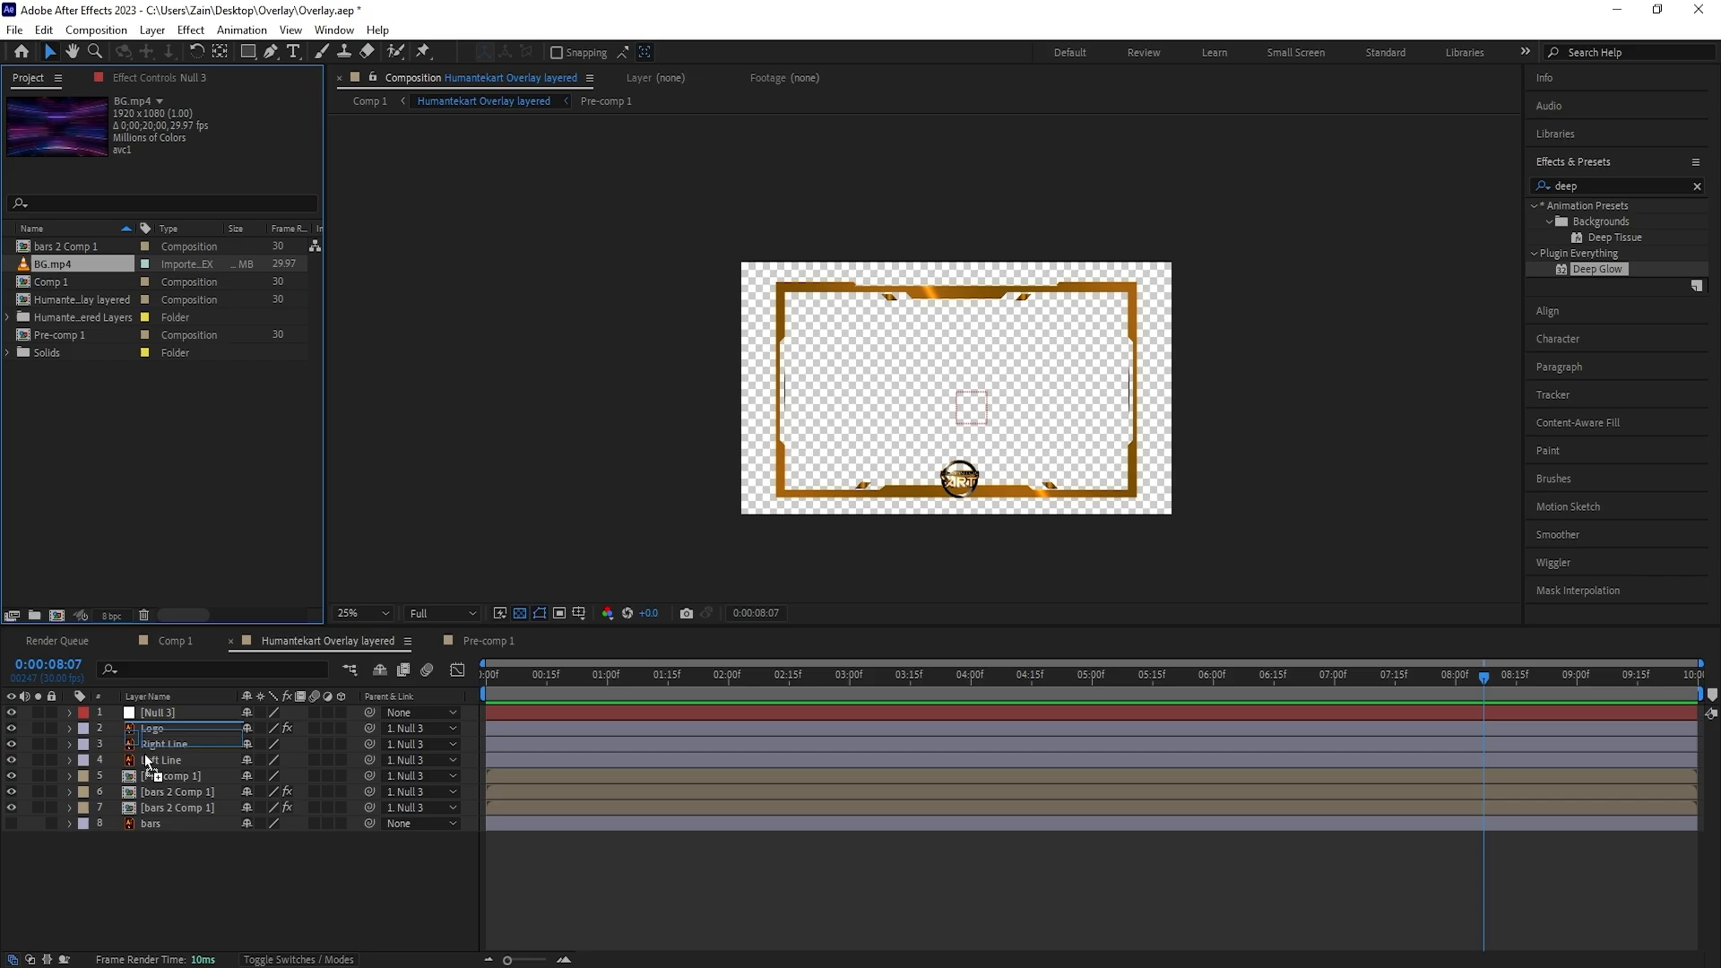
drag(143, 754, 164, 864)
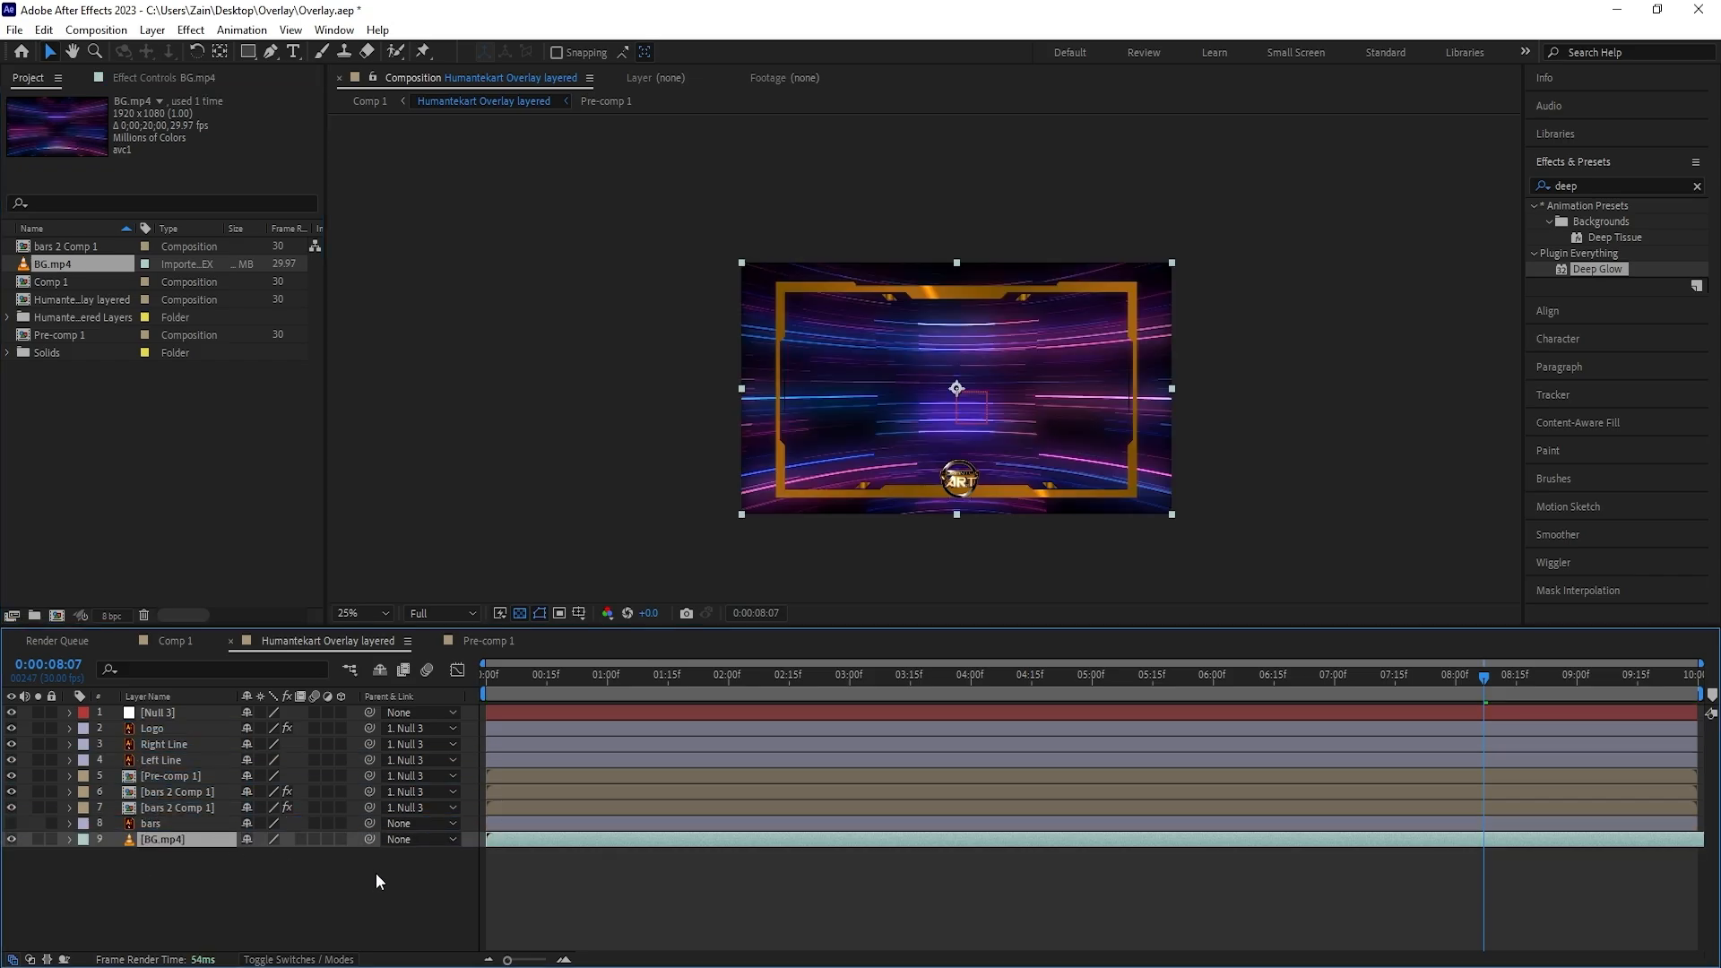
Apply the Hue/Saturation effect to the BG.mp4 layer and shift its Master Hue from purple towards green
click(1612, 182)
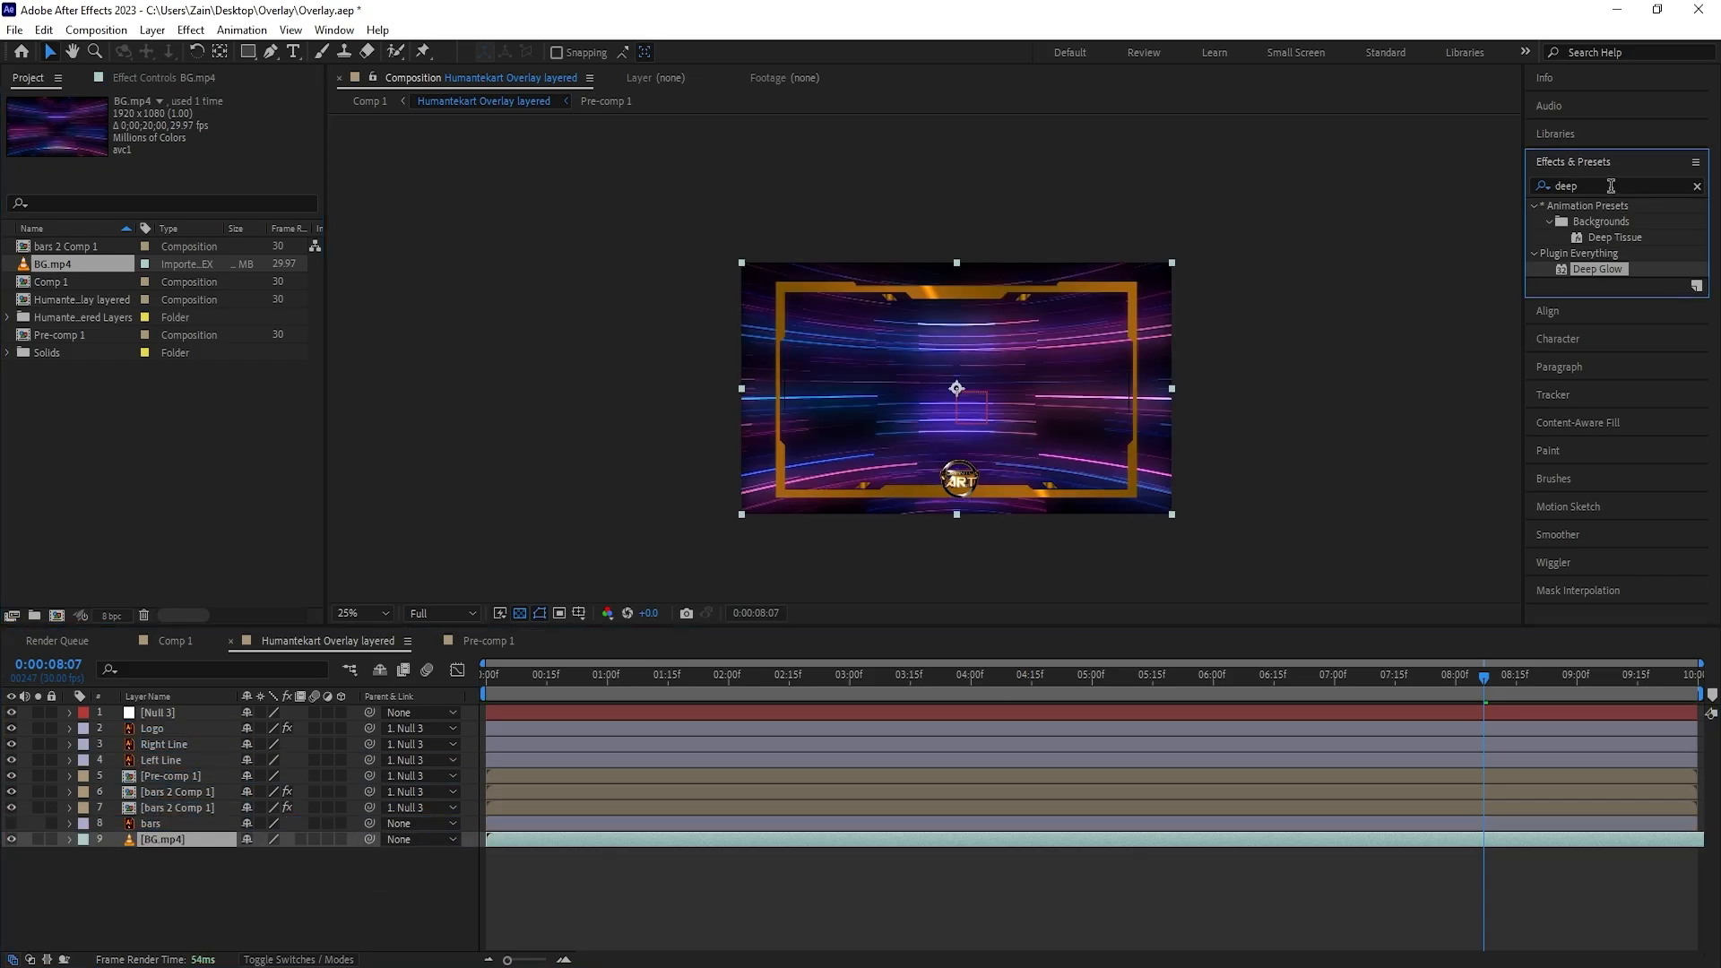
double_click(1614, 184)
text(hue)
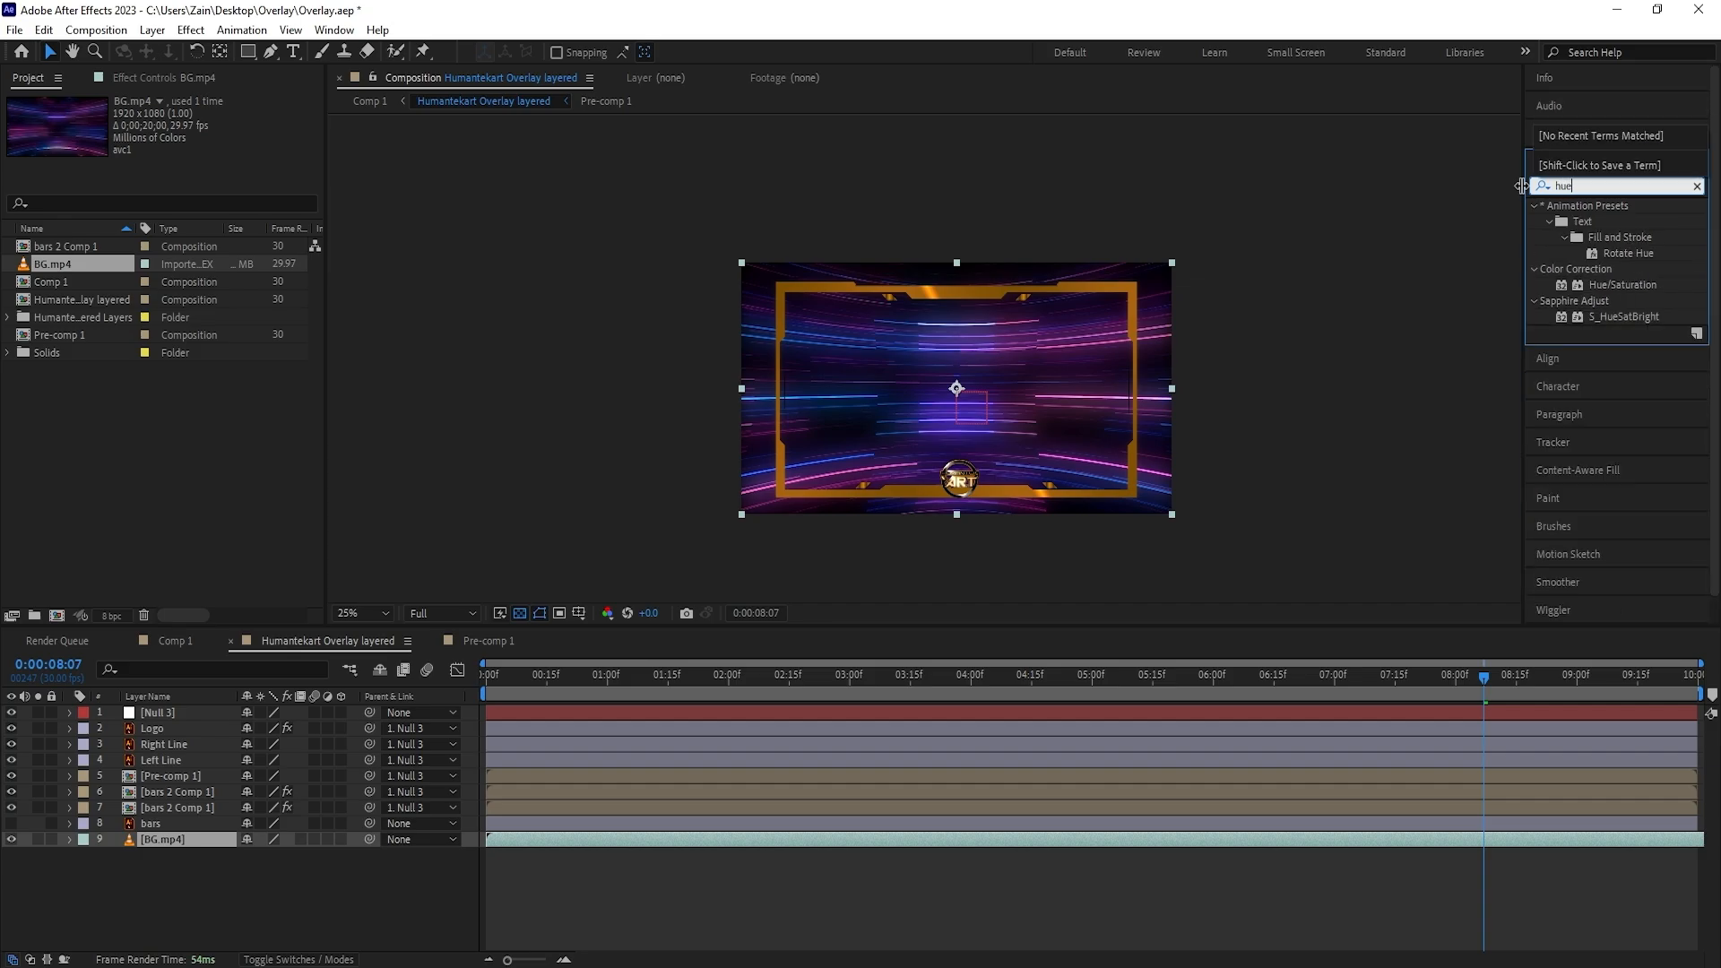
drag(1623, 284, 972, 843)
drag(200, 206, 403, 258)
double_click(1623, 284)
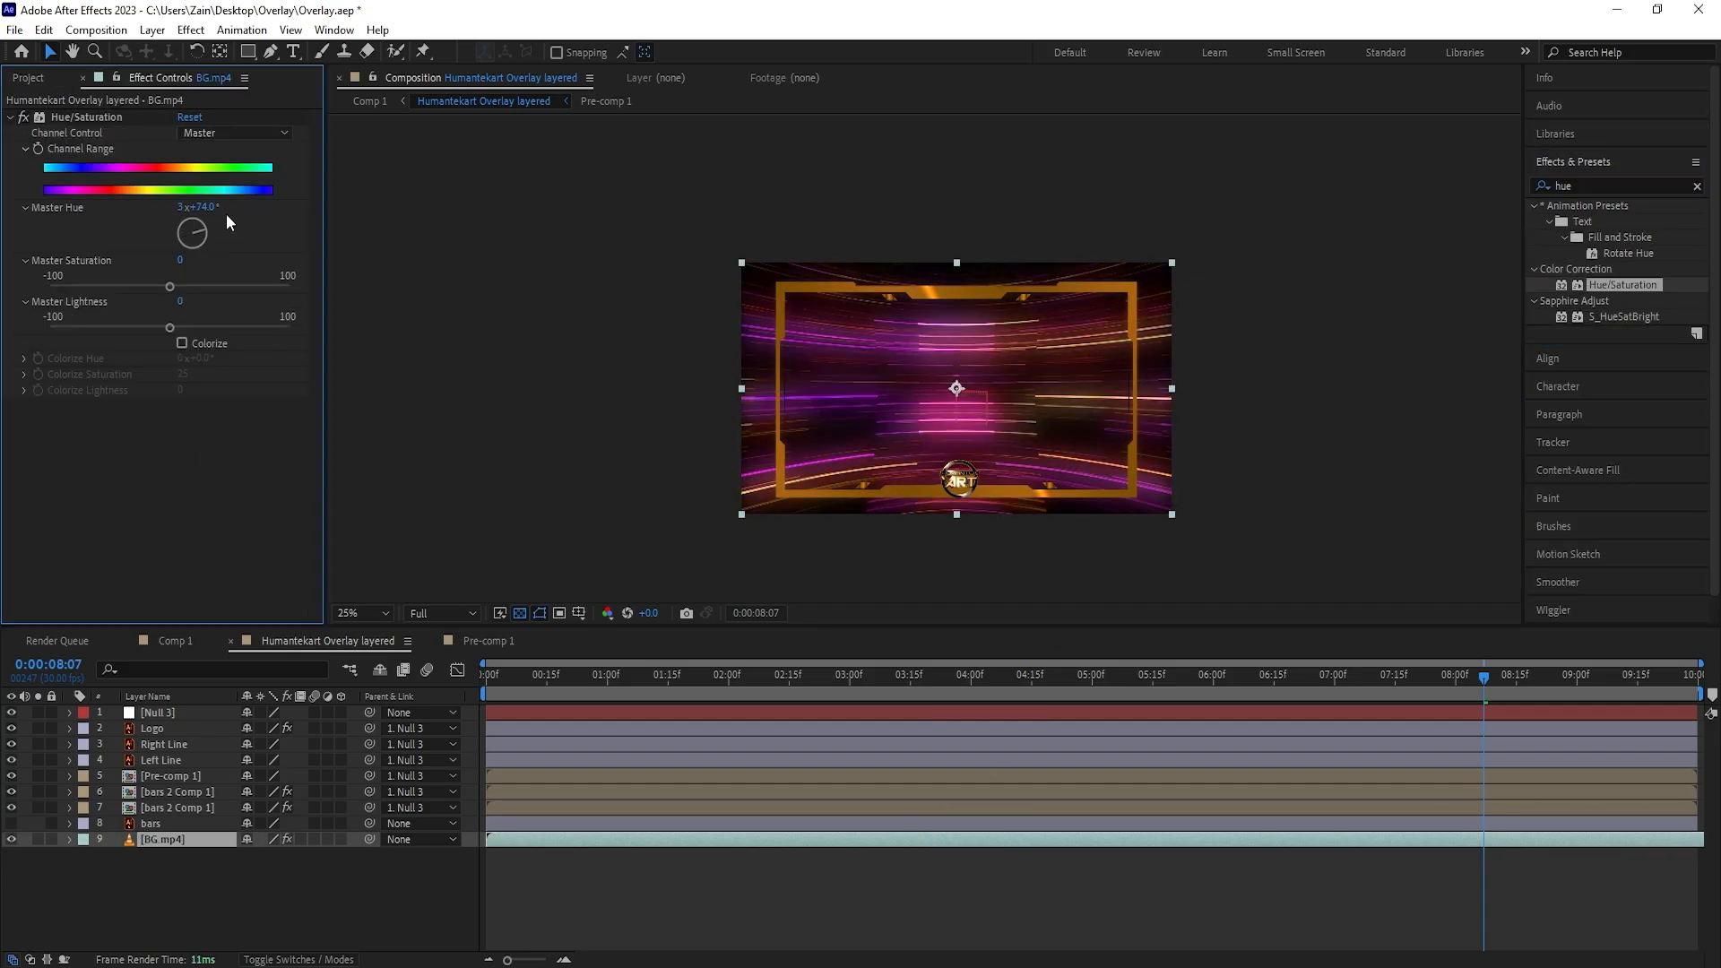
drag(206, 207, 1013, 268)
Apply Curves to BG.mp4, pull the middle of the RGB curve down to darken it, and set Master Hue to 2x+209.0°
double_click(1605, 186)
text(curves)
double_click(1604, 269)
drag(151, 442, 167, 469)
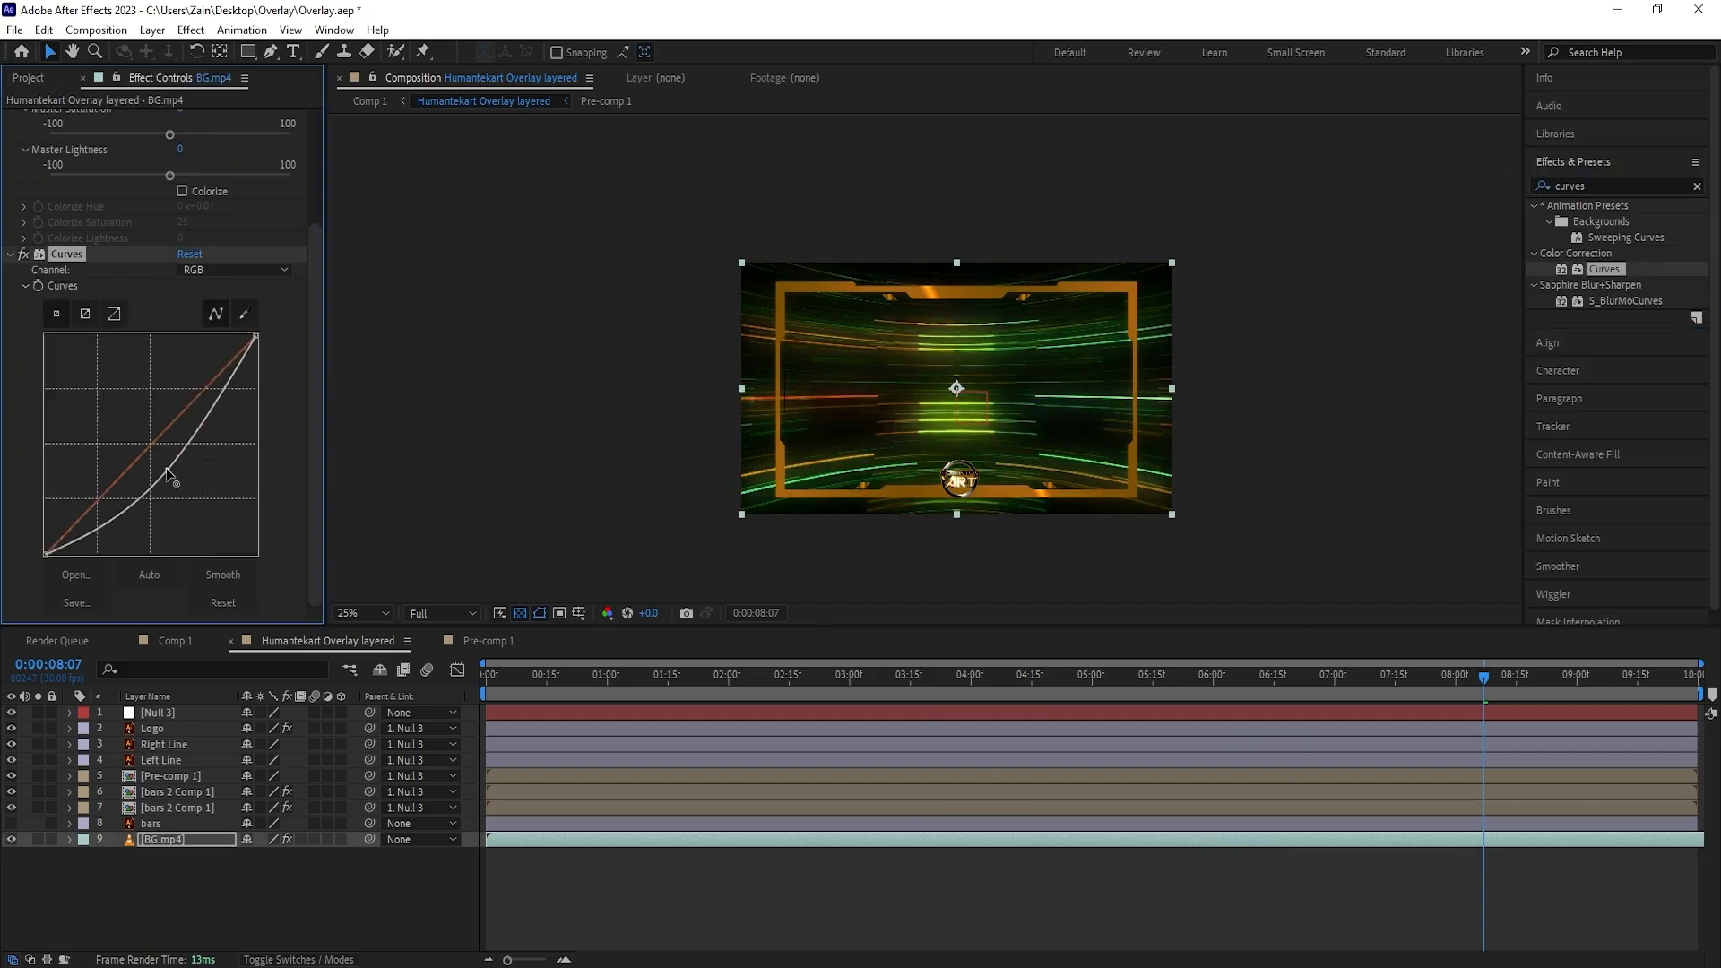
scroll(170, 448, up, 3)
drag(200, 207, 224, 207)
Mask the BG.mp4 layer with a rectangle that follows the outer edge of the gold frame
click(503, 840)
key(q)
drag(792, 287, 1139, 500)
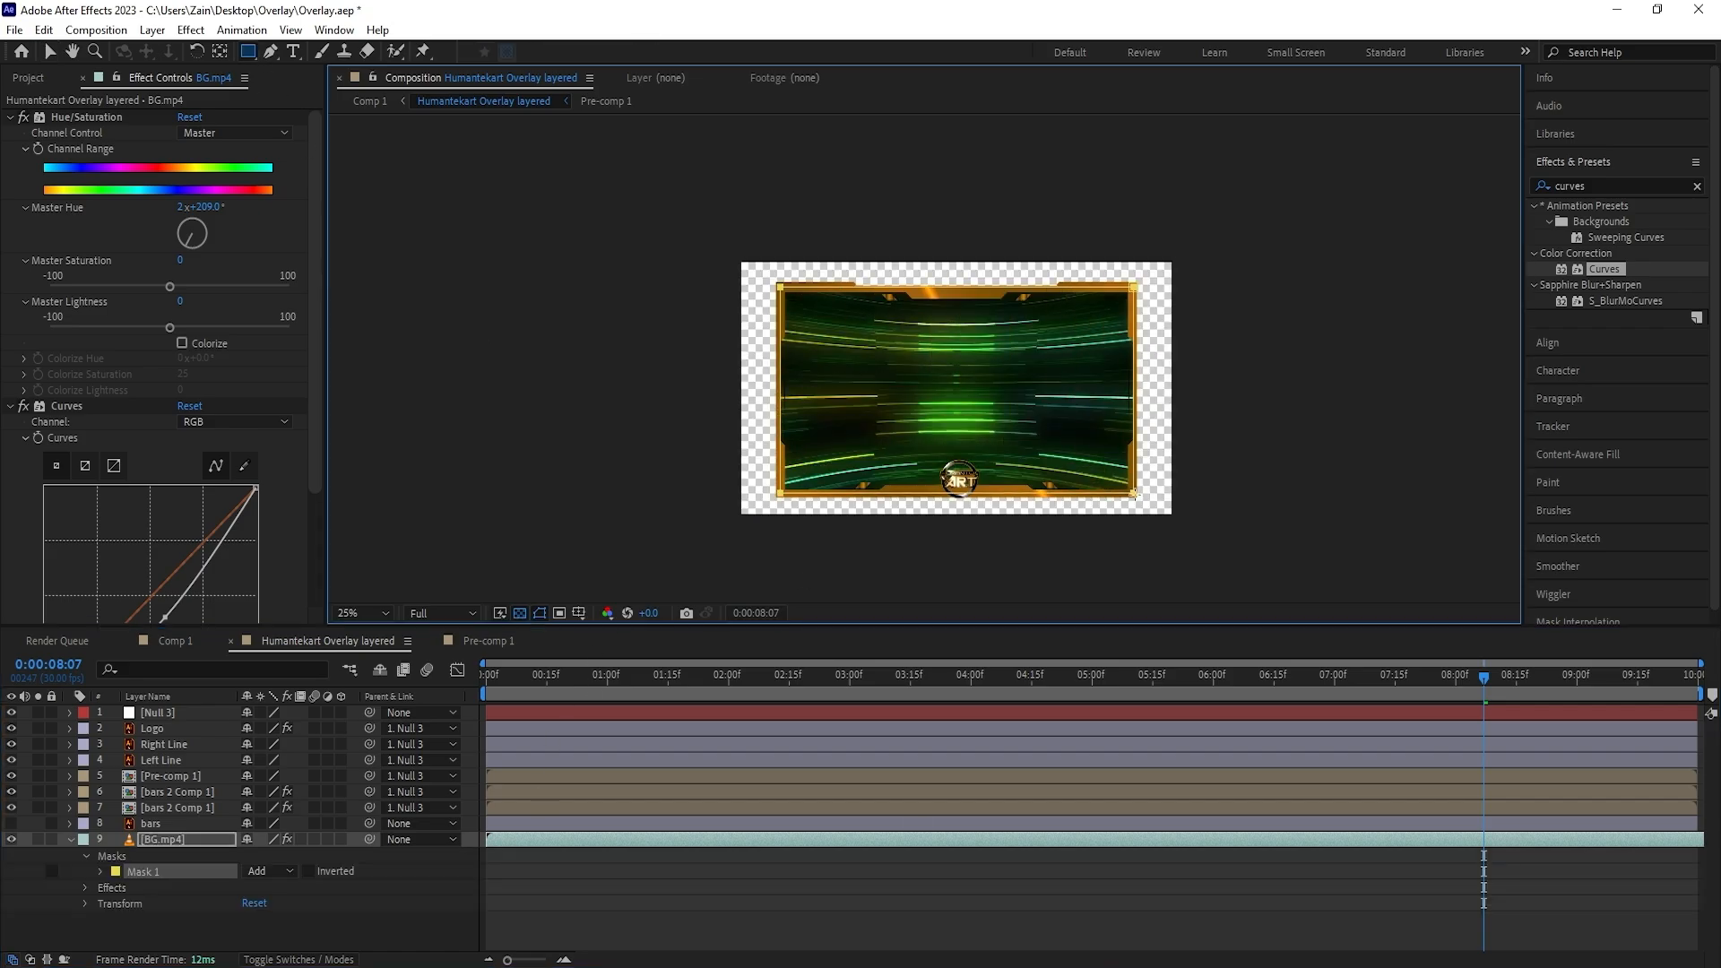
Set the output module format of the queued Humantekart Overlay layered render to QuickTime
click(255, 907)
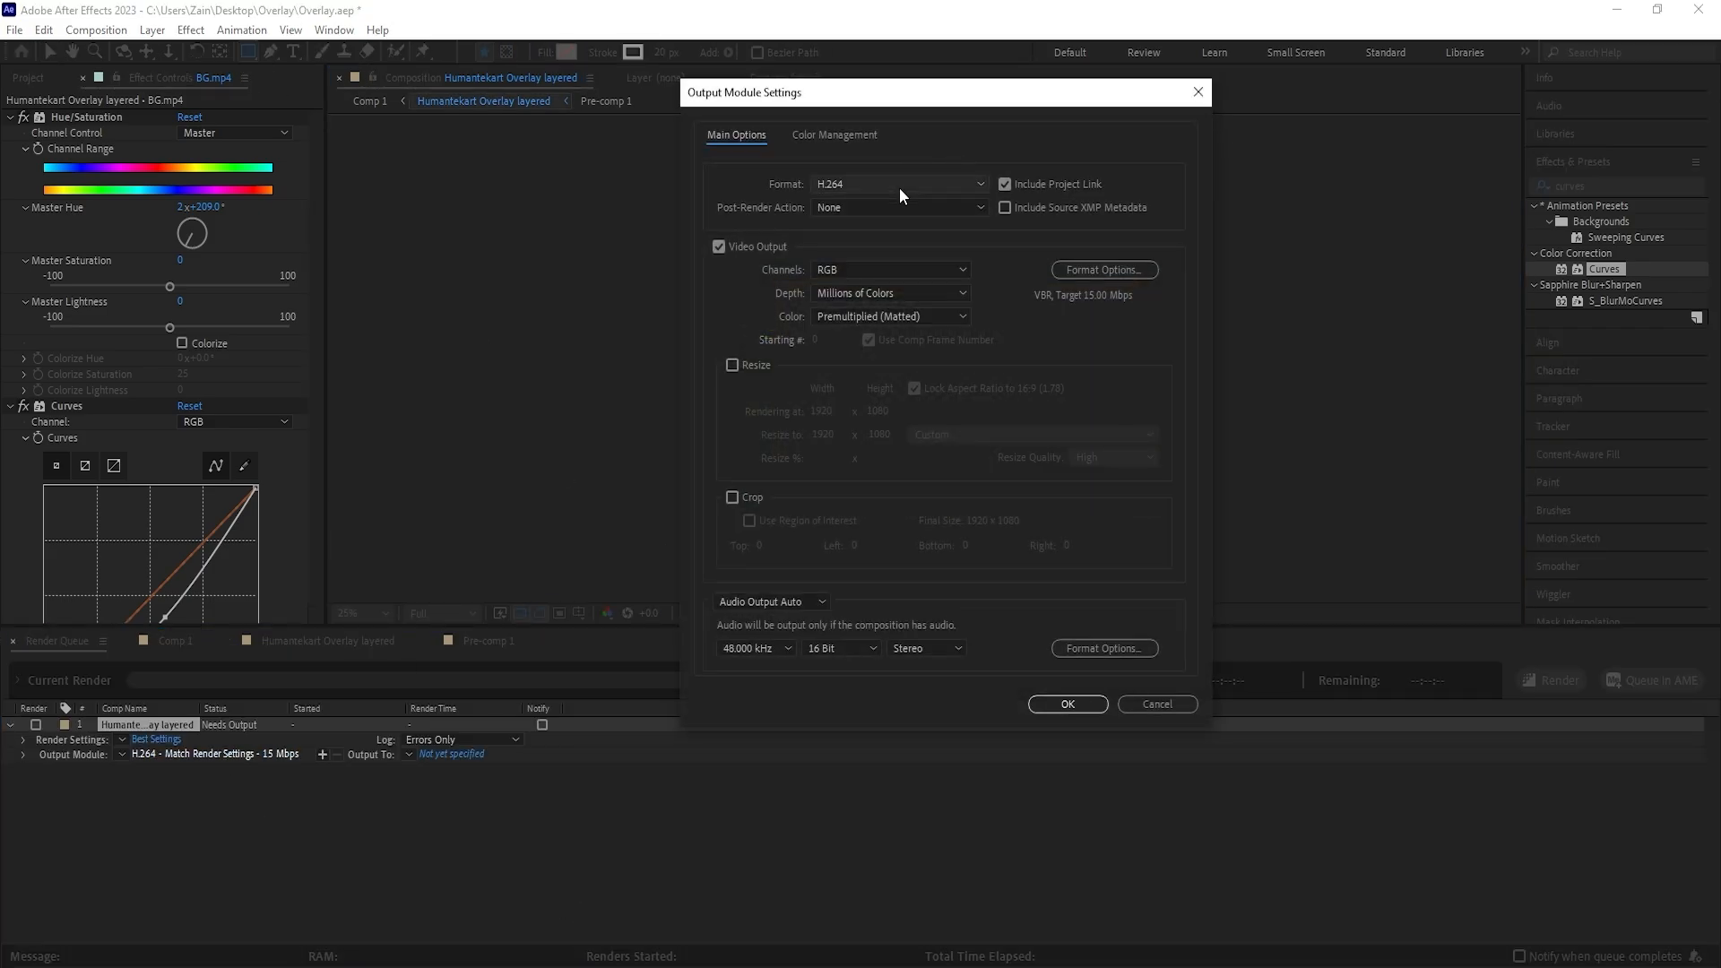
click(900, 188)
click(883, 414)
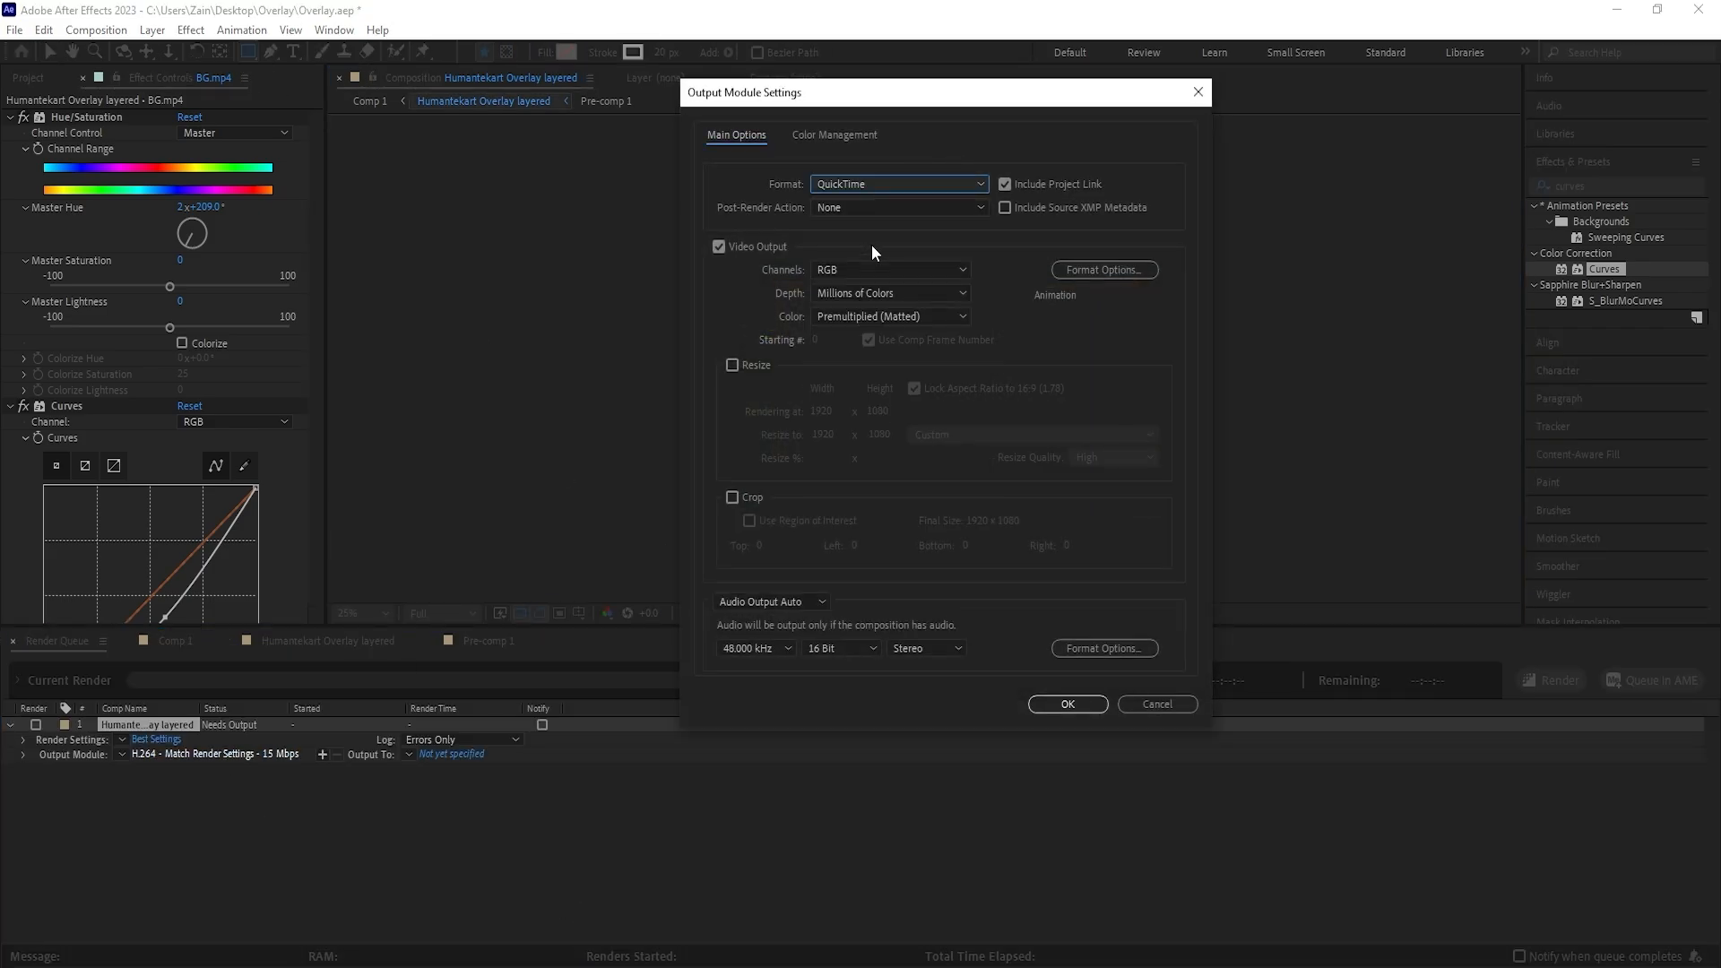
click(1068, 704)
Specify the output destination of the queued render and replace its file name
click(462, 754)
click(1004, 822)
key(ctrl+a)
text(Pver)
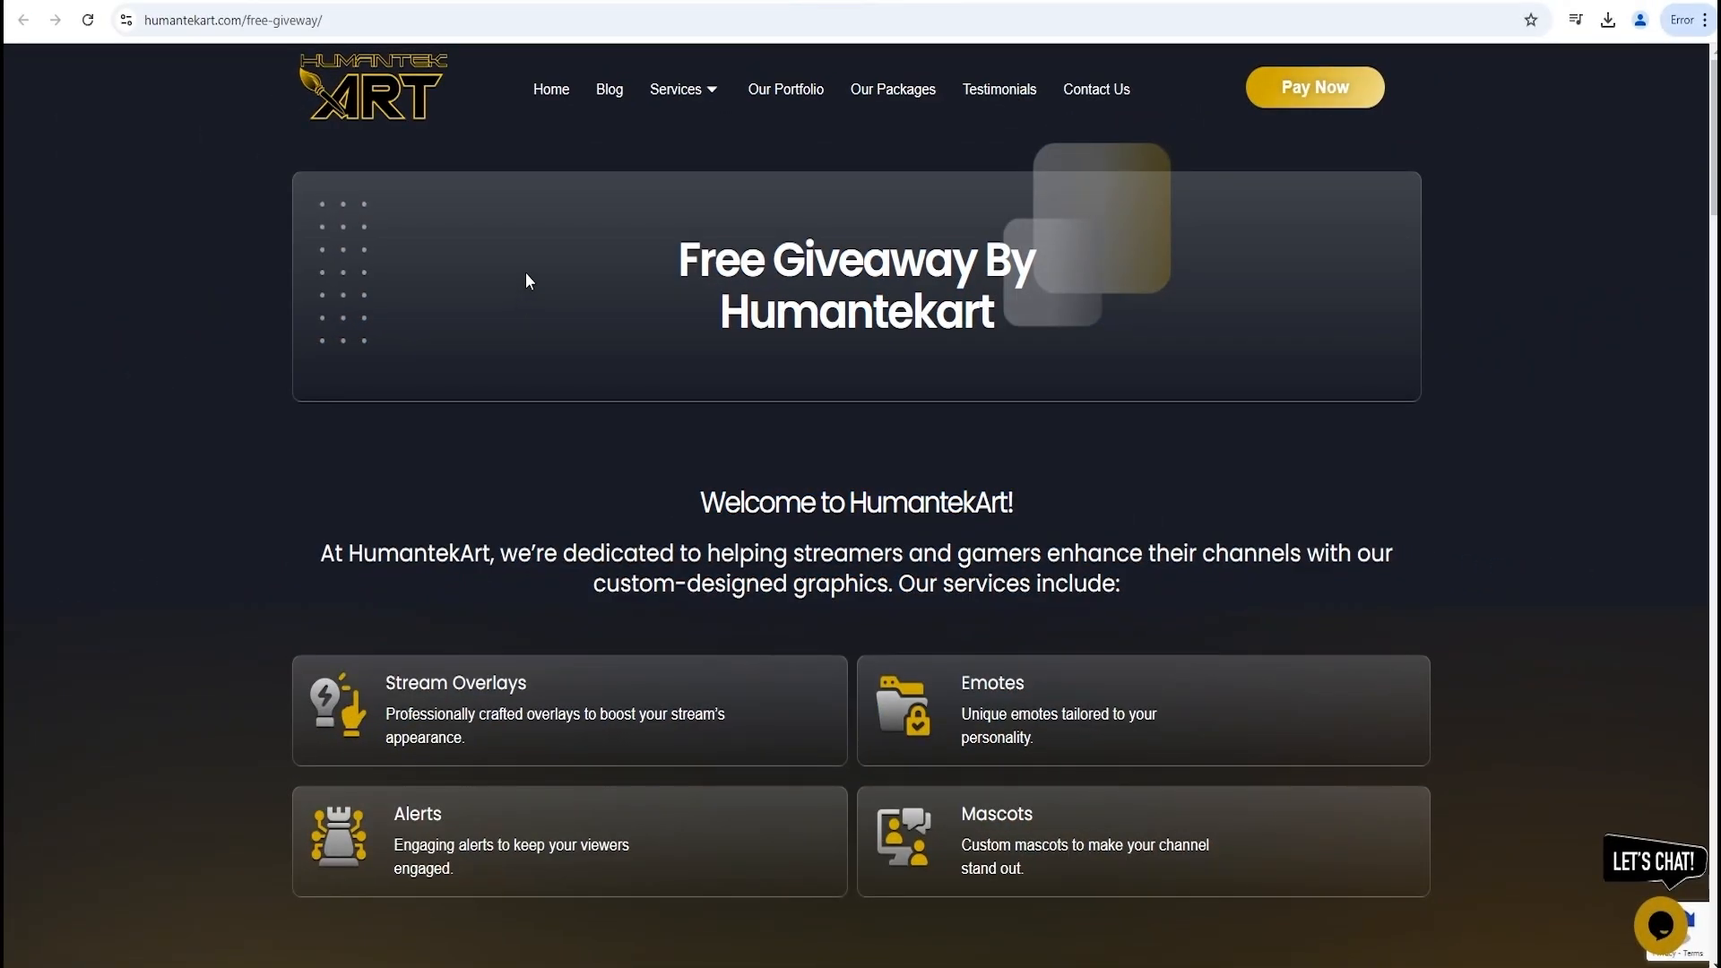
Switch to the humantekart.com free giveaway page in the browser and download the free Twitch overlay
scroll(529, 266, down, 4)
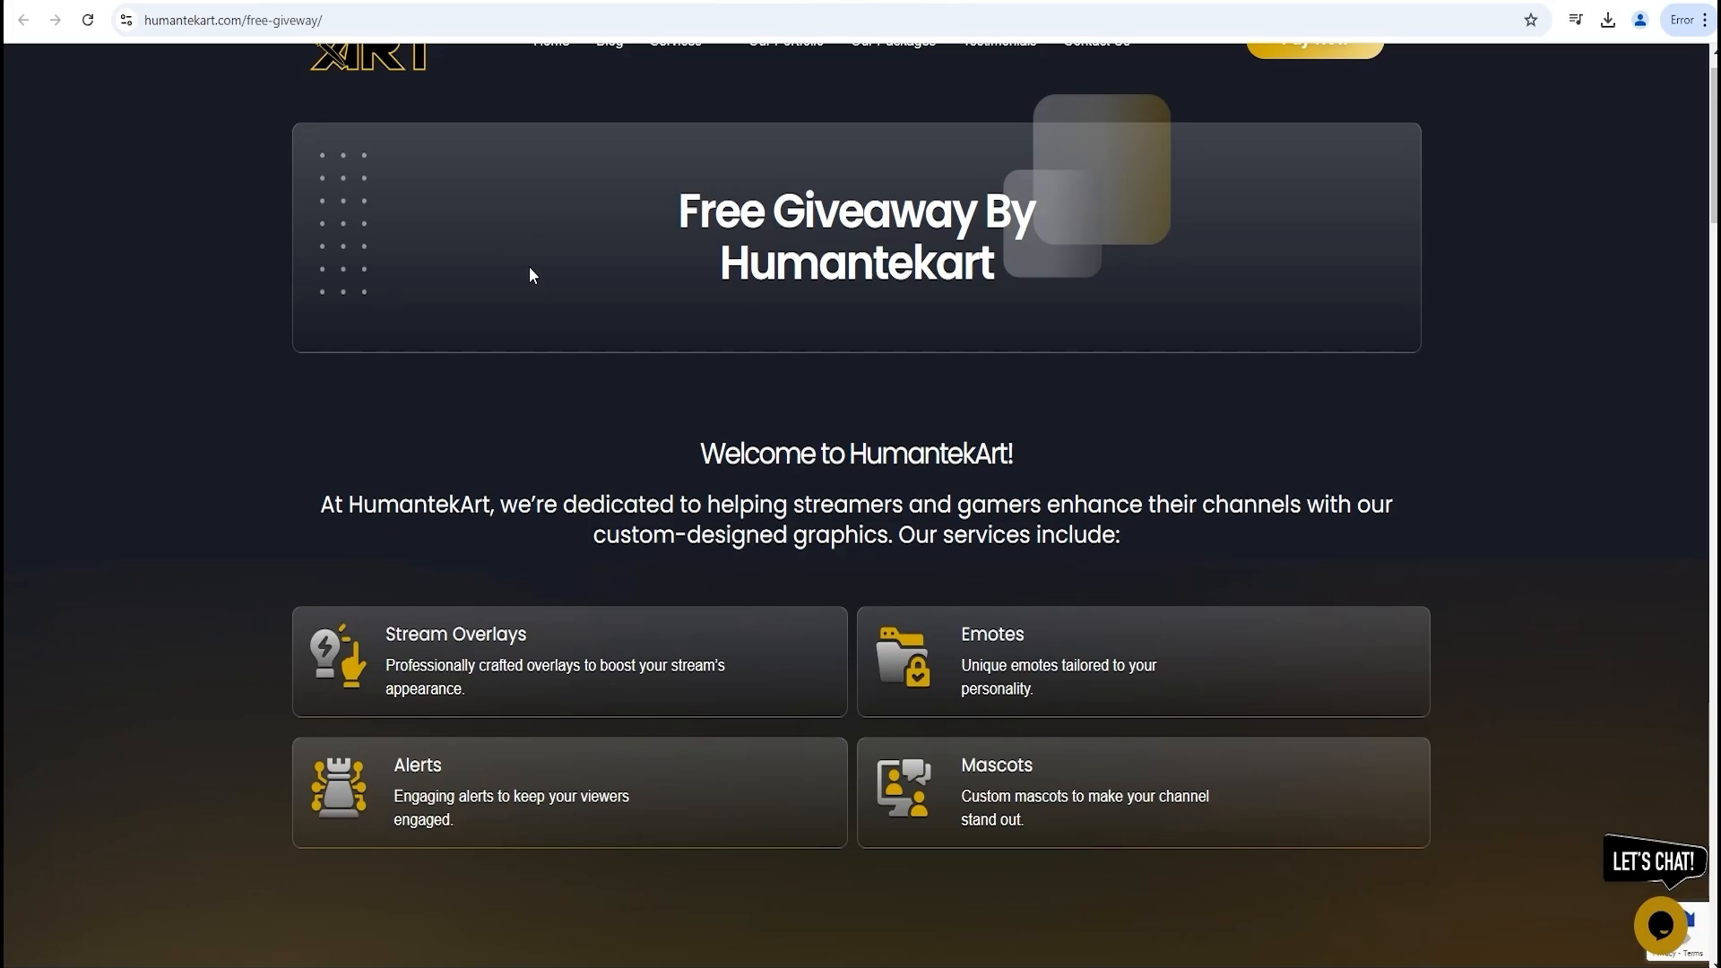
scroll(529, 267, down, 6)
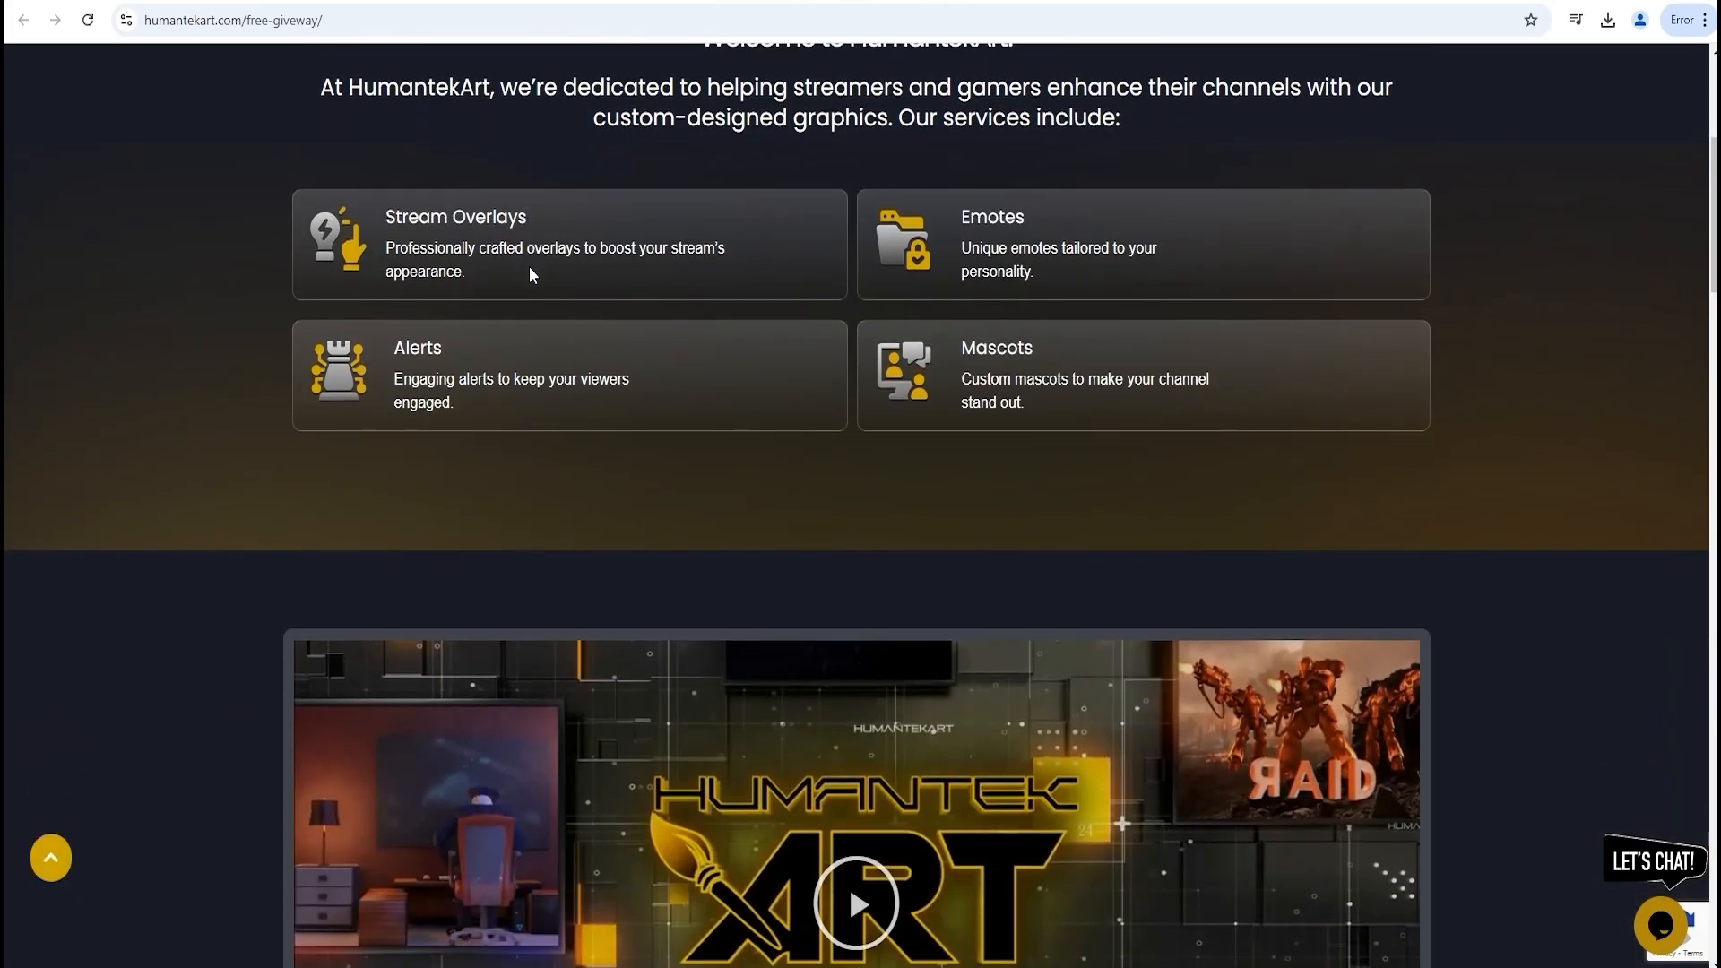
scroll(529, 273, down, 4)
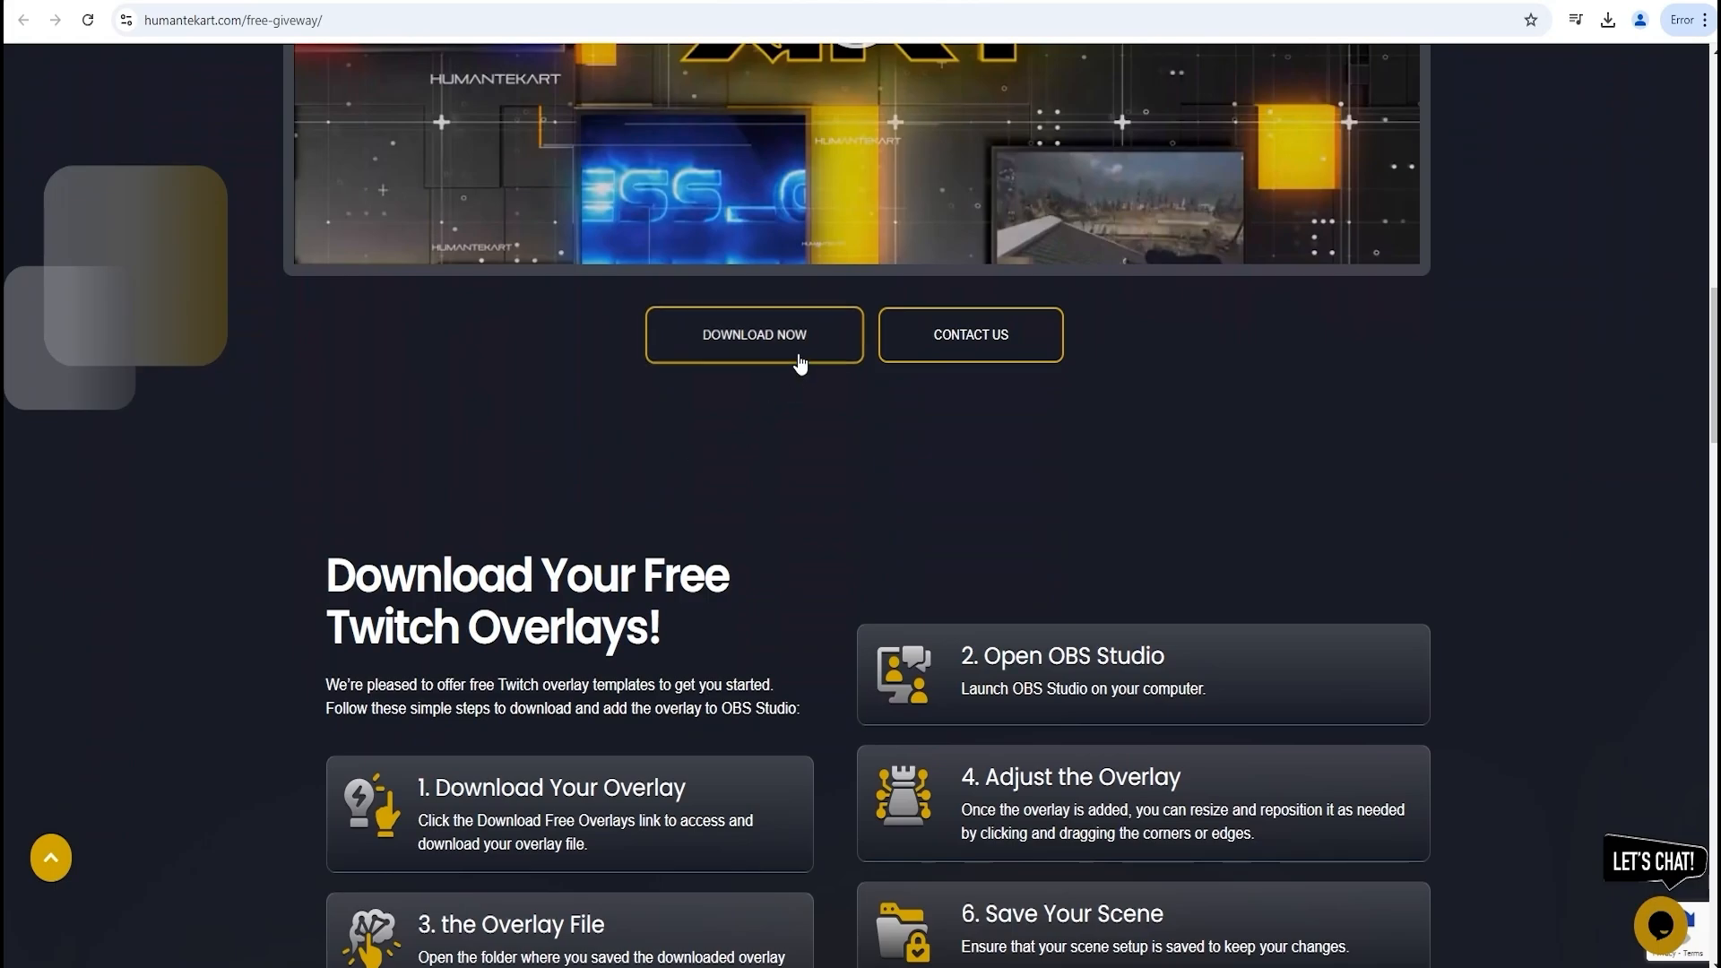
click(753, 359)
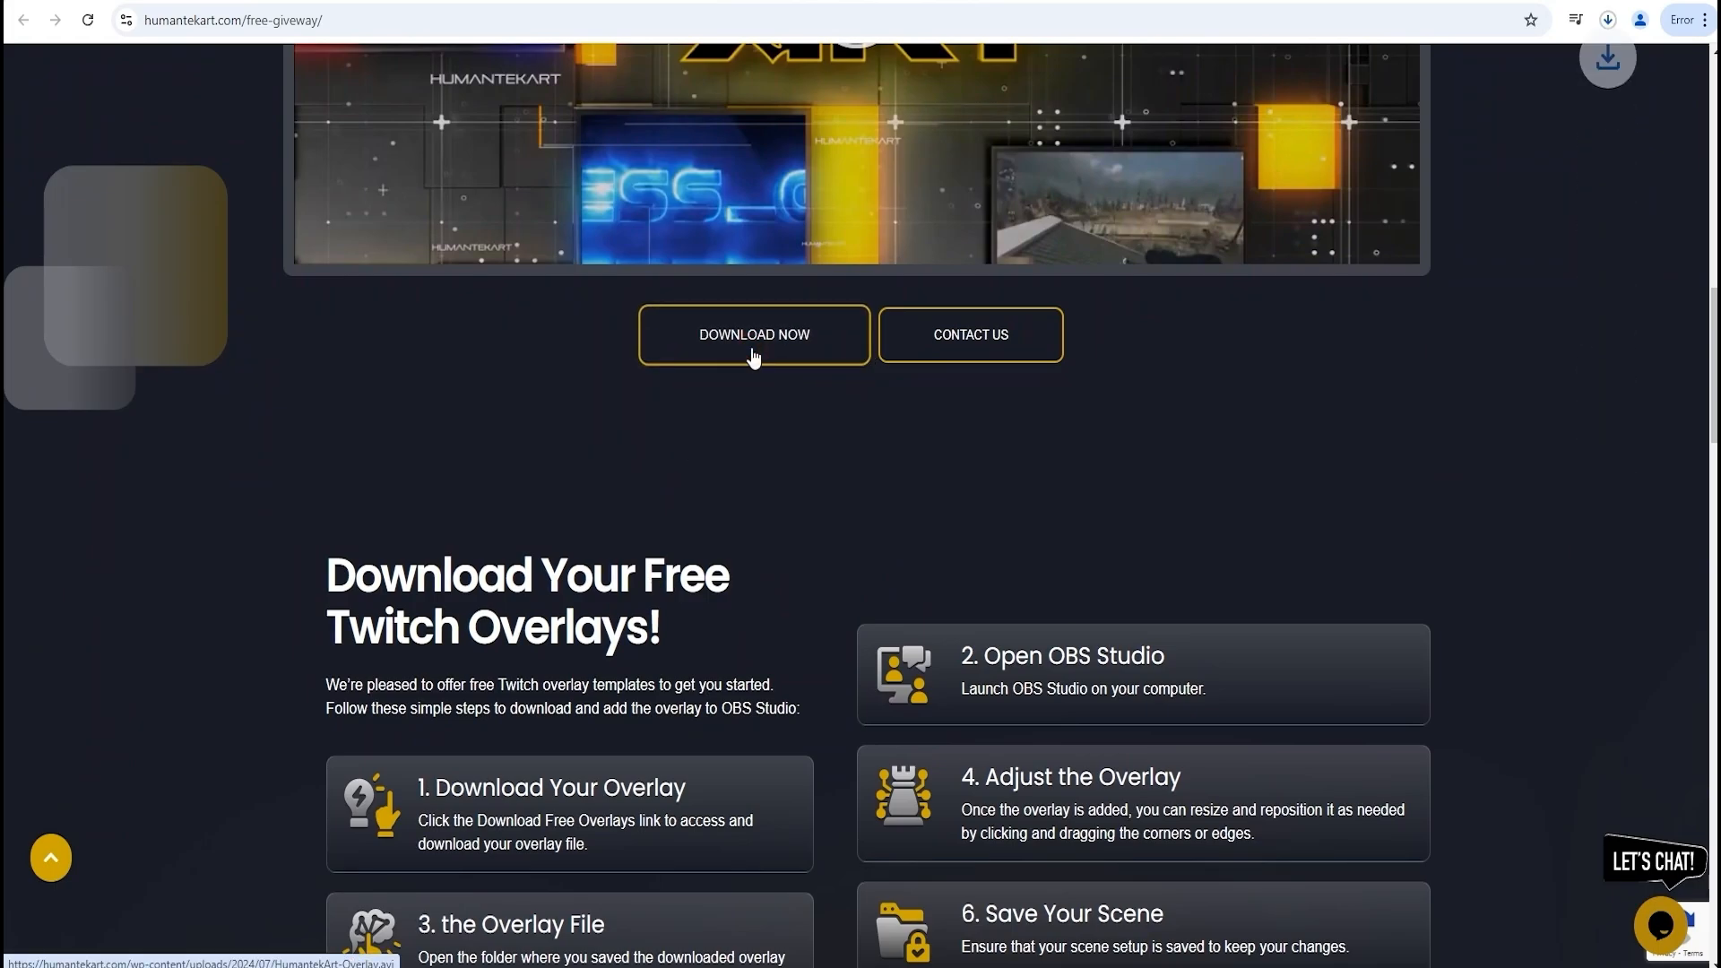